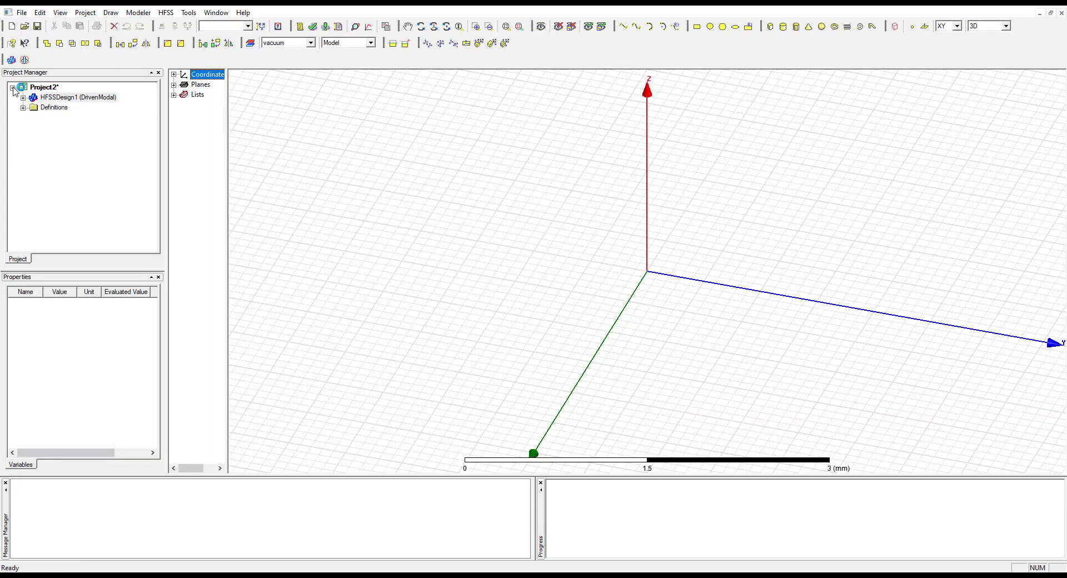
# Expand HFSSDesign1 in the project tree and widen the pane listing coordinate systems, planes and lists
pyautogui.click(12, 88)
pyautogui.click(13, 88)
pyautogui.click(61, 97)
pyautogui.click(23, 98)
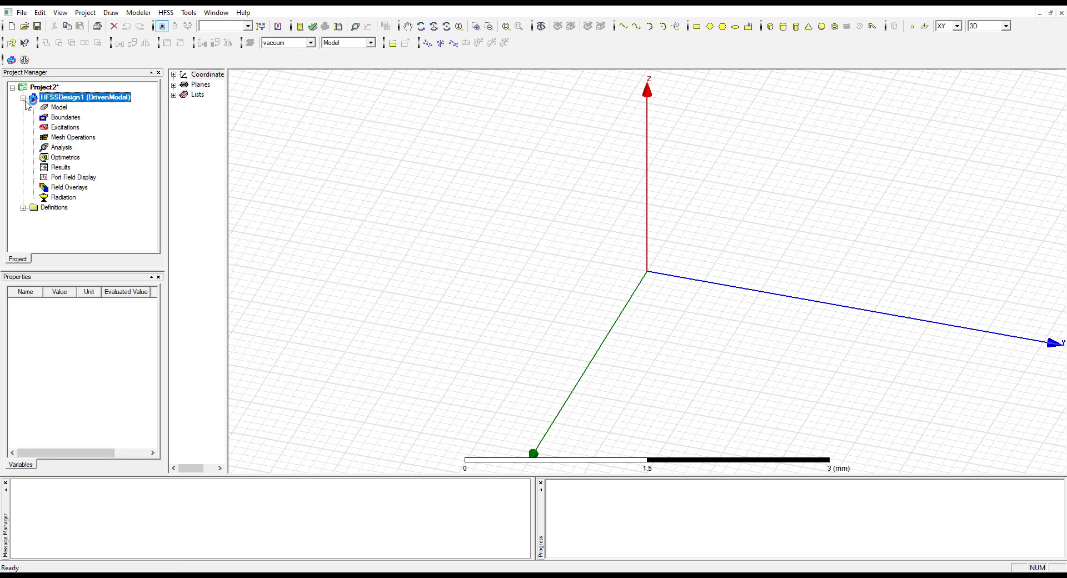
pyautogui.moveTo(228, 198); pyautogui.dragTo(272, 196)
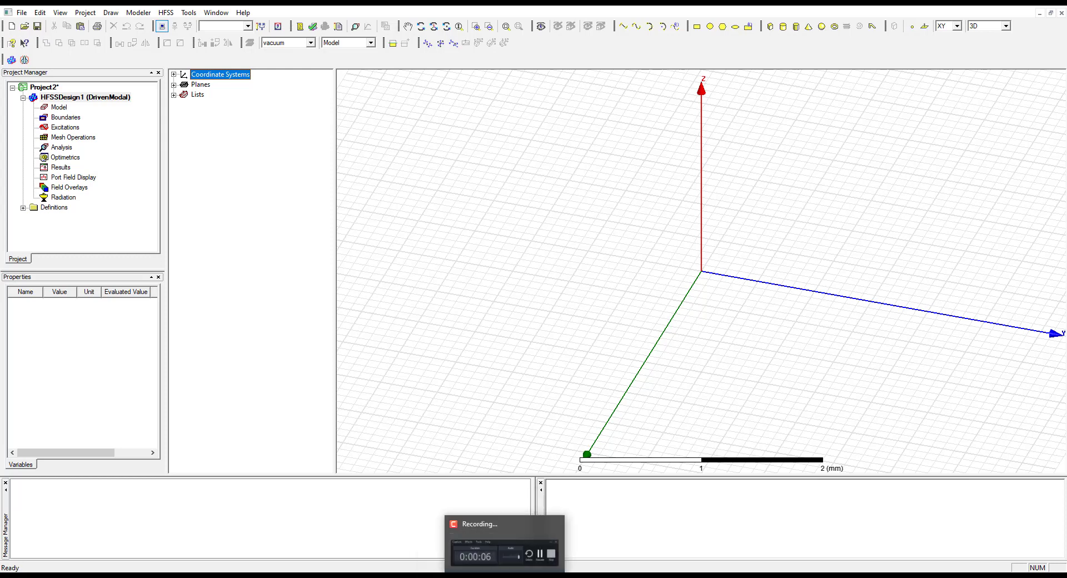
# Switch to the lab manual PDF and review the dipole and monopole figures, the ground plane note and the dipole procedure
pyautogui.click(478, 576)
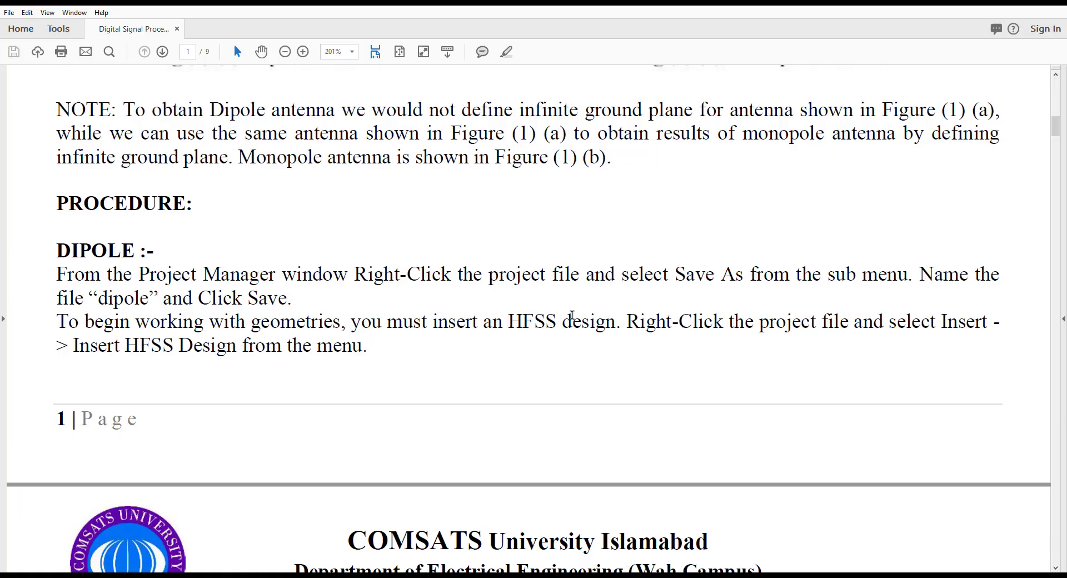
pyautogui.scroll(9, 572, 315)
pyautogui.scroll(5, 572, 315)
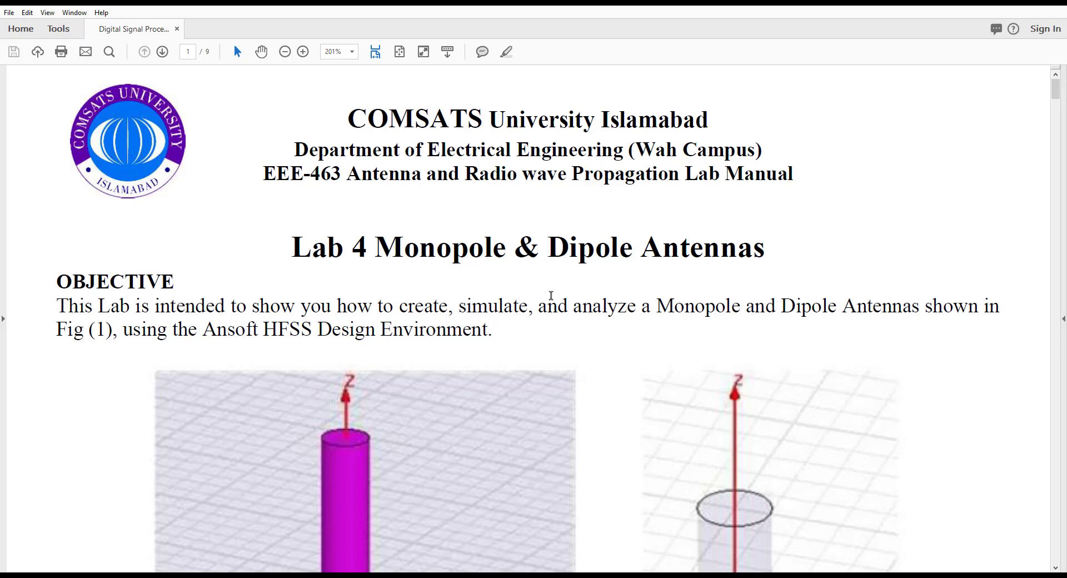
pyautogui.scroll(-5, 548, 312)
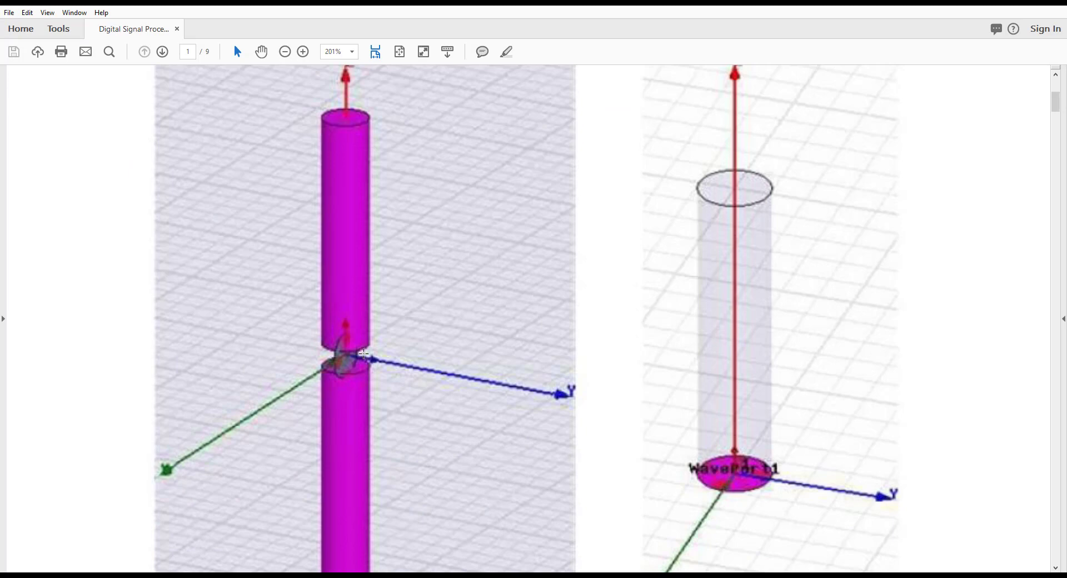
pyautogui.scroll(-2, 569, 288)
pyautogui.scroll(-2, 704, 203)
pyautogui.scroll(2, 707, 202)
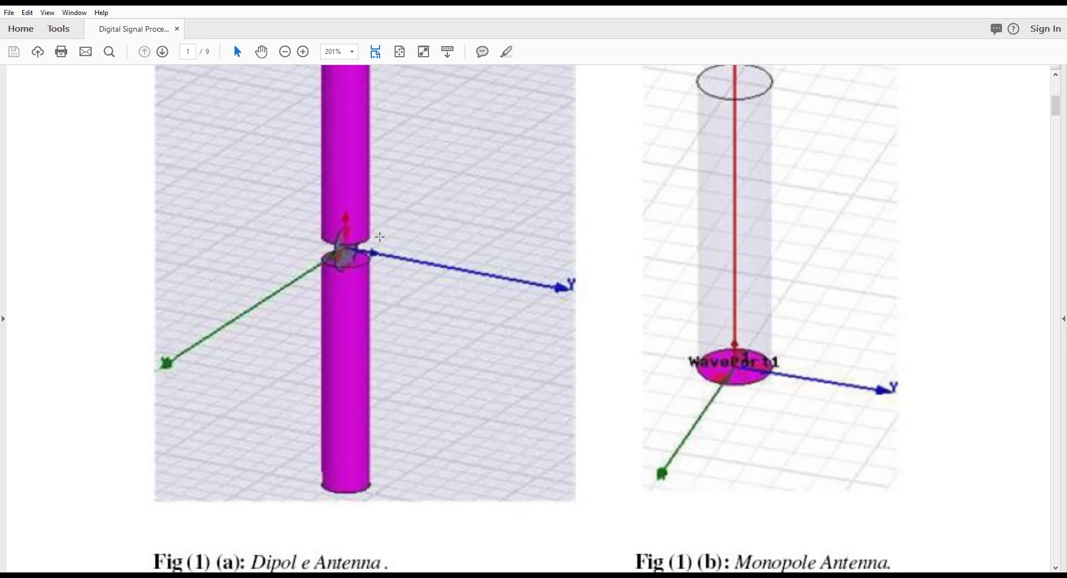
pyautogui.scroll(-6, 429, 294)
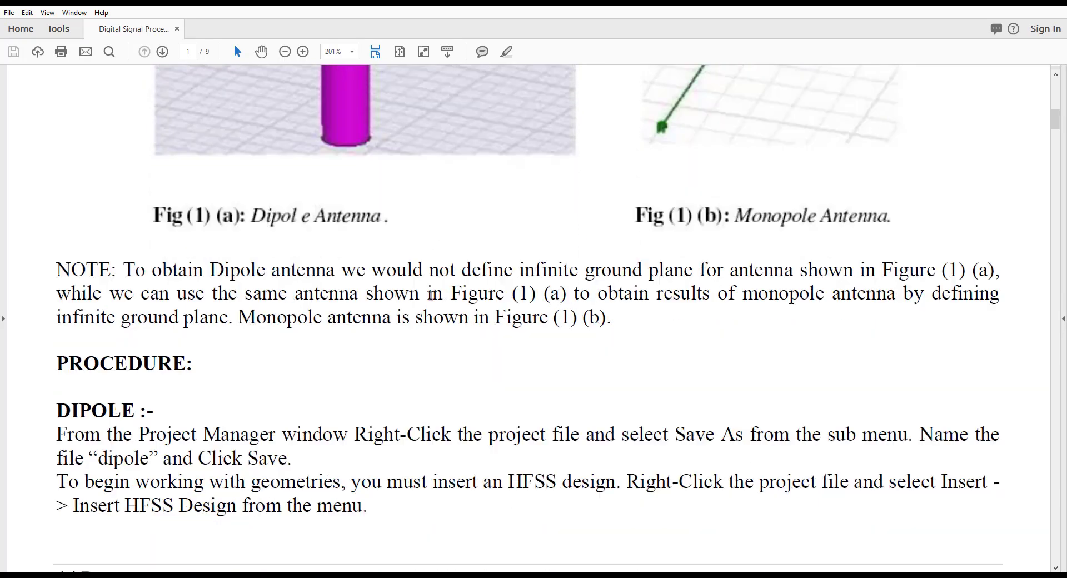
pyautogui.scroll(-1, 345, 291)
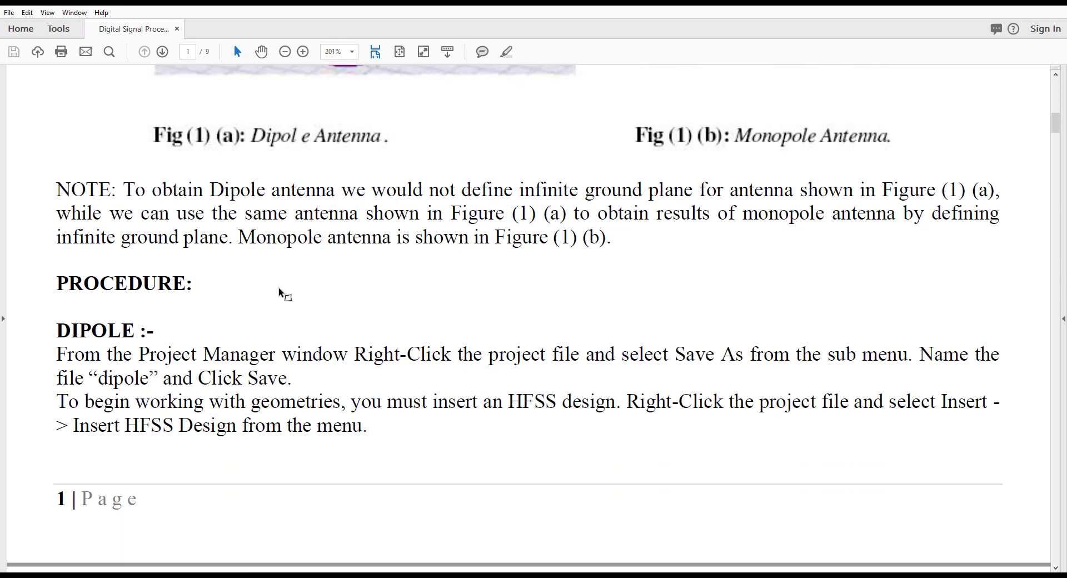
pyautogui.scroll(-2, 278, 293)
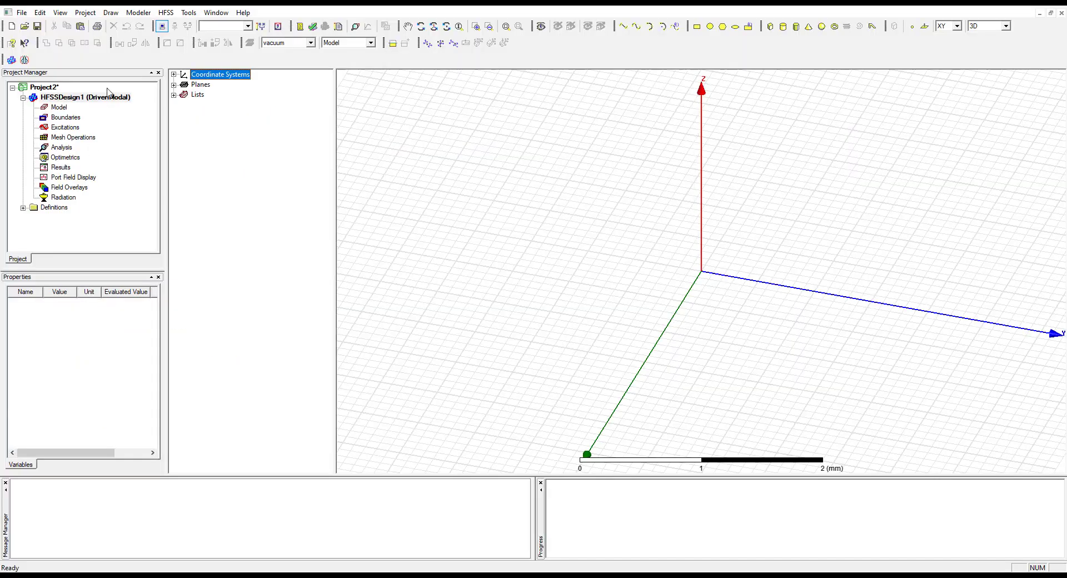
# Return to HFSS and narrow the model tree pane to enlarge the 3D modeling area
pyautogui.click(86, 13)
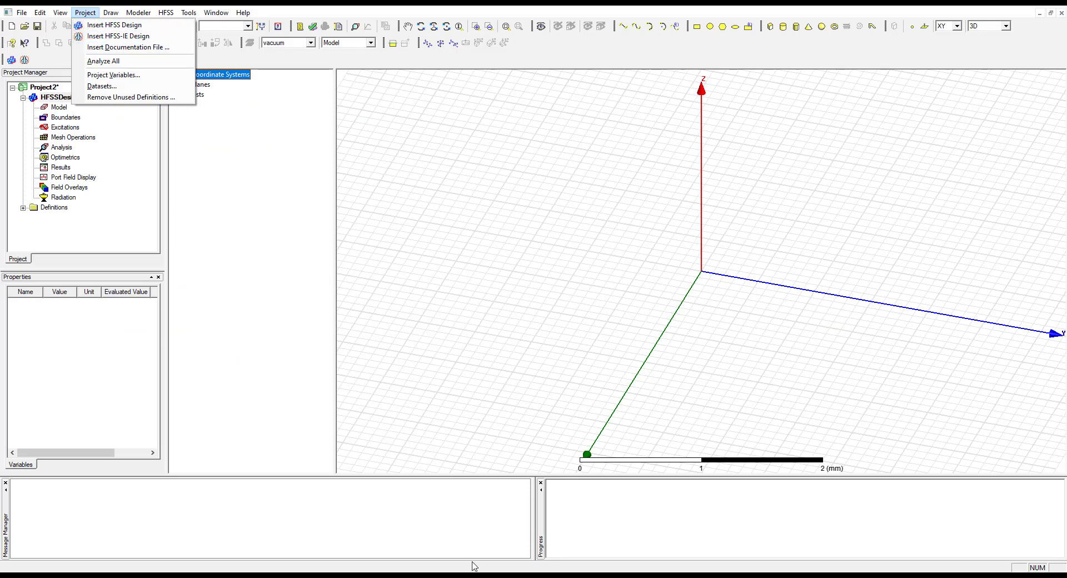
pyautogui.click(528, 350)
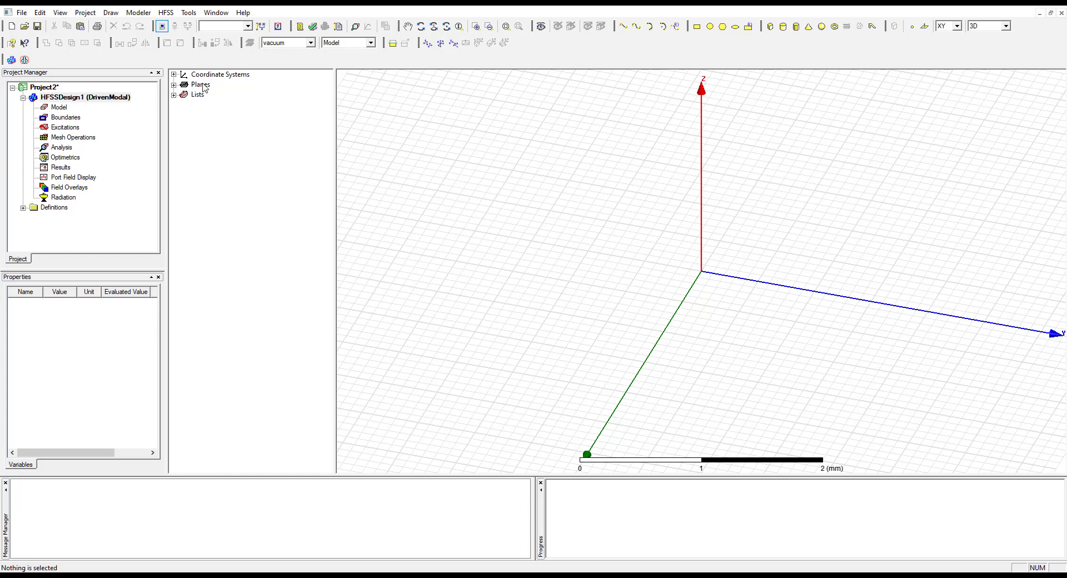
pyautogui.moveTo(335, 169); pyautogui.dragTo(295, 171)
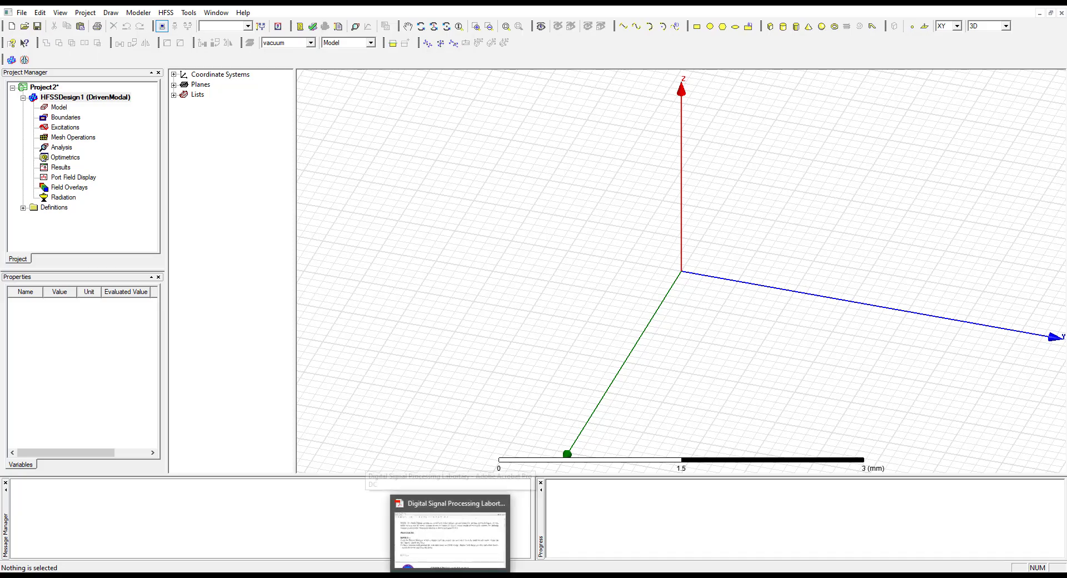
# Switch to the lab manual PDF and read page 2 on the solution type, units and benefits of using variables
pyautogui.click(449, 575)
pyautogui.scroll(-8, 266, 380)
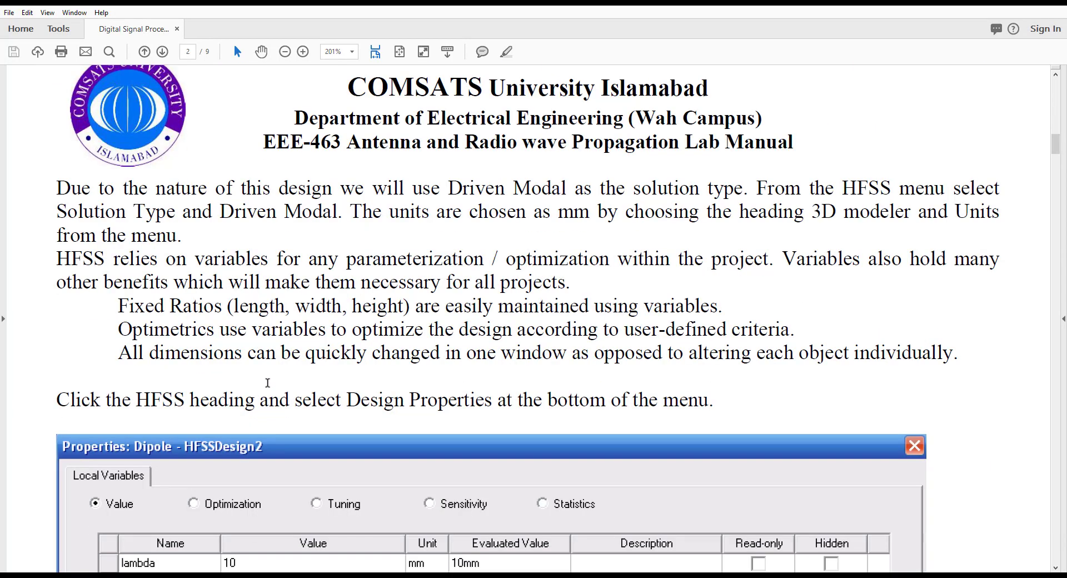
pyautogui.scroll(-1, 268, 416)
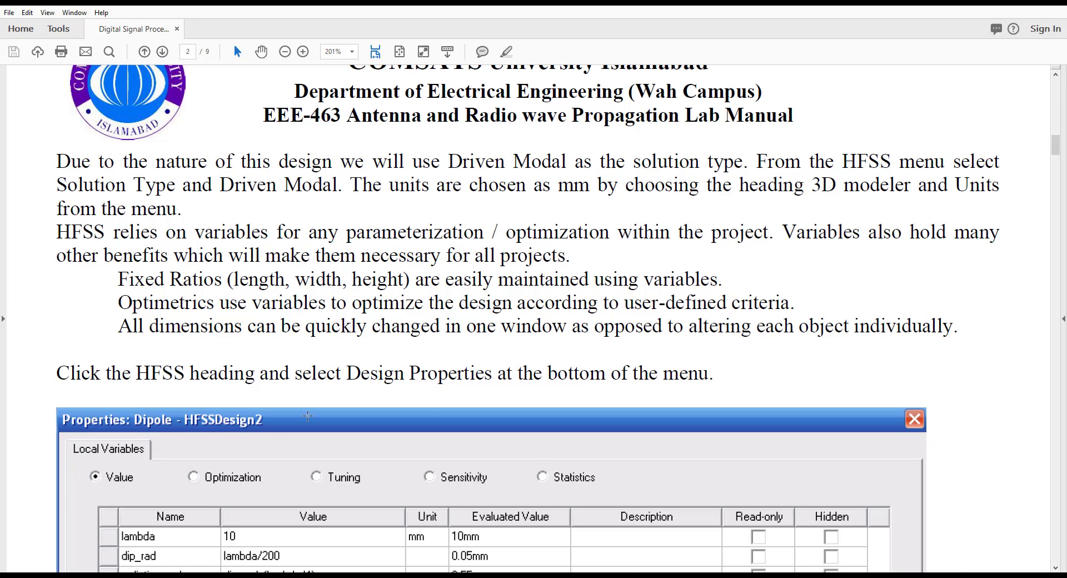
pyautogui.scroll(-2, 350, 407)
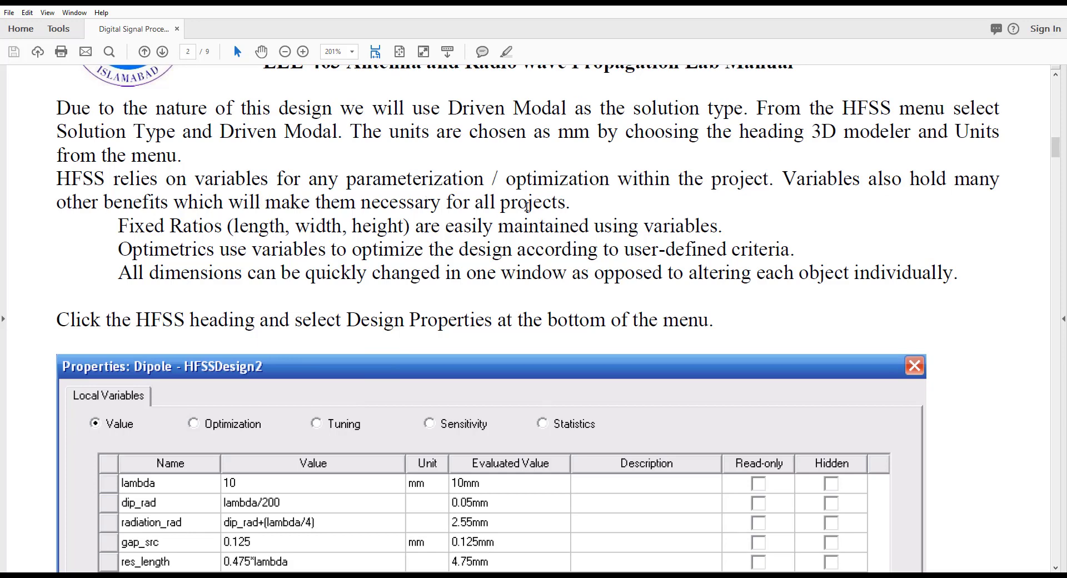
pyautogui.moveTo(566, 203); pyautogui.dragTo(62, 171)
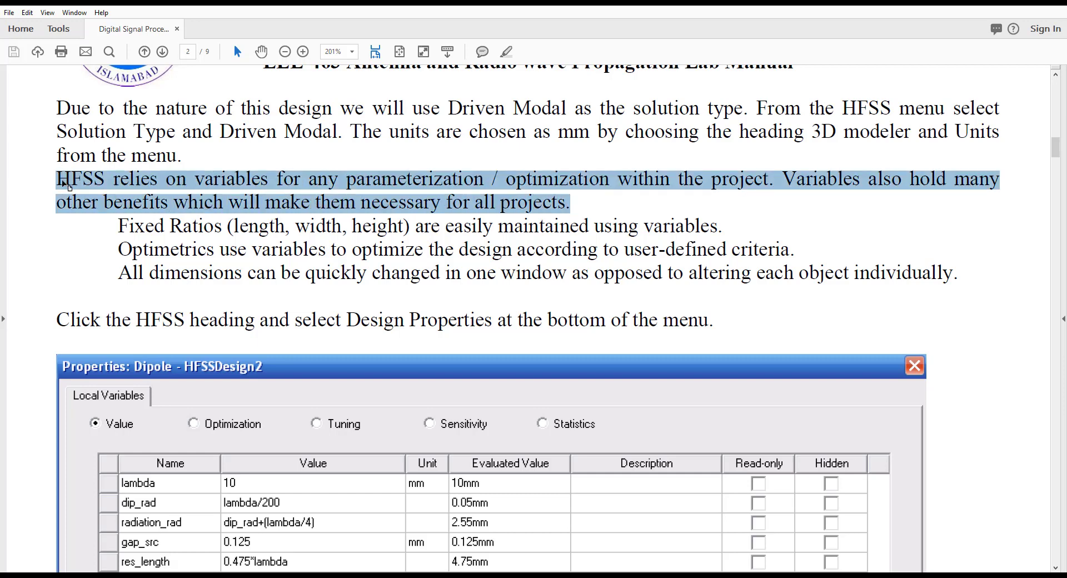
pyautogui.moveTo(136, 226); pyautogui.dragTo(725, 223)
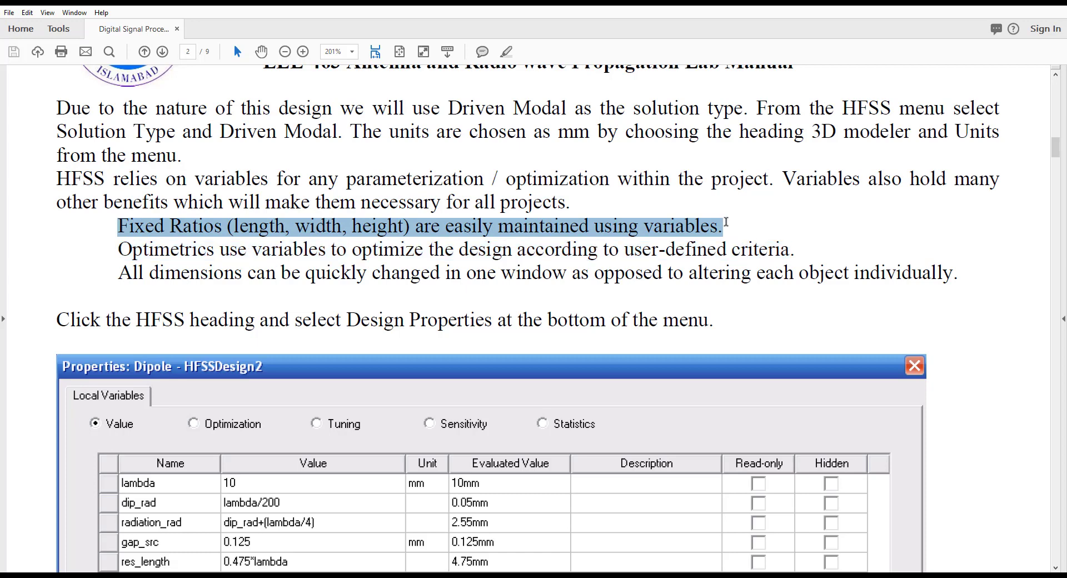
pyautogui.moveTo(150, 251); pyautogui.dragTo(776, 246)
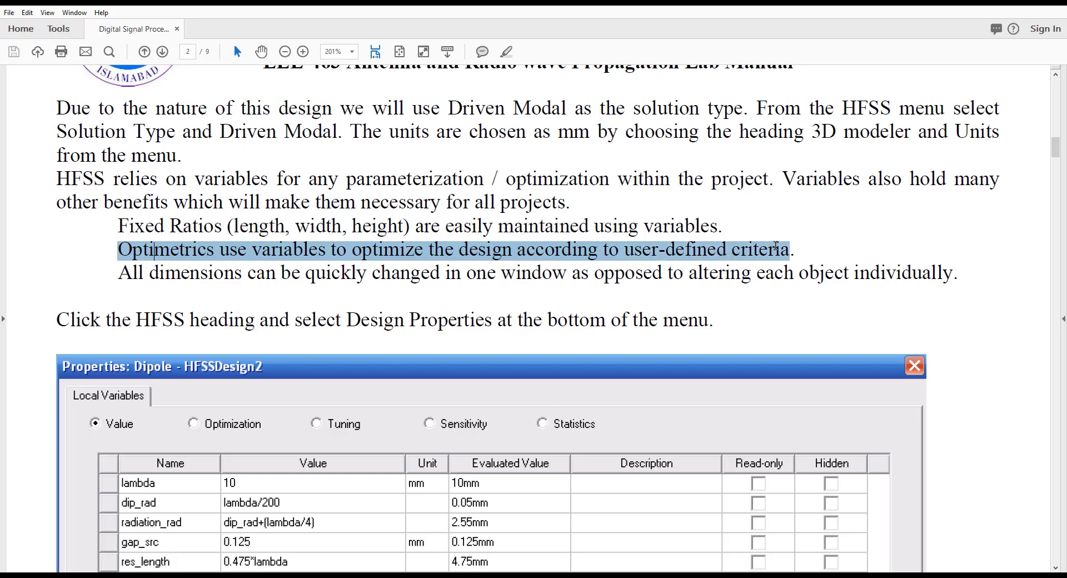
pyautogui.moveTo(132, 274); pyautogui.dragTo(953, 274)
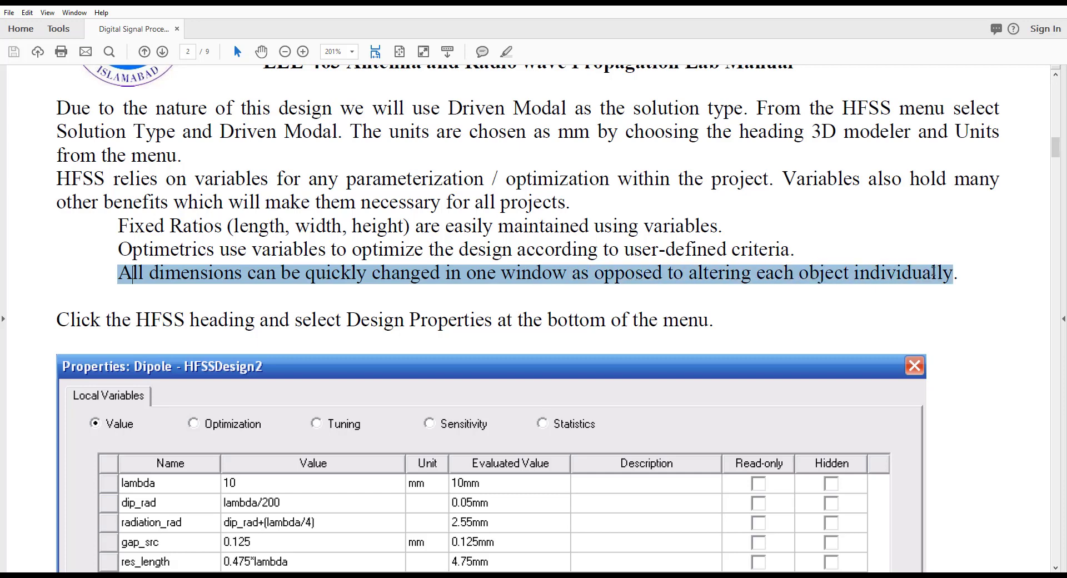
pyautogui.click(930, 312)
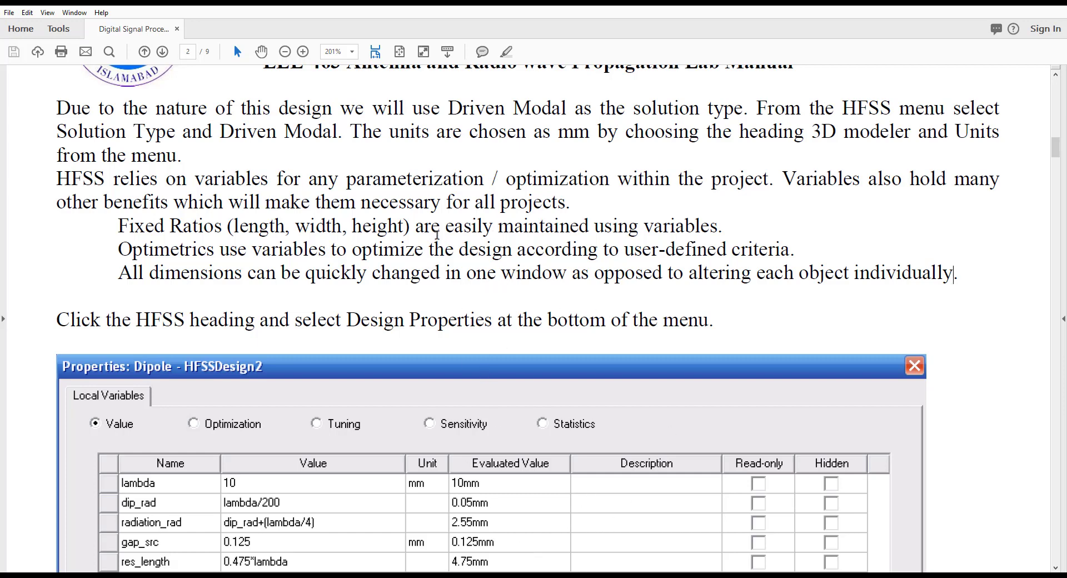
pyautogui.moveTo(432, 250); pyautogui.dragTo(512, 250)
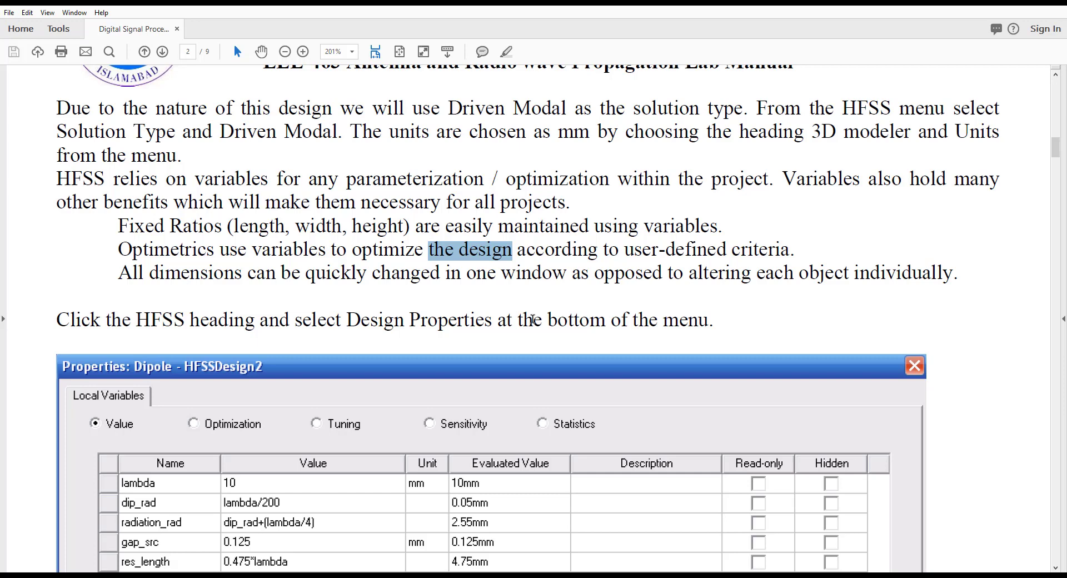
pyautogui.moveTo(259, 227); pyautogui.dragTo(509, 229)
# Examine the manual's design properties instruction and its table of local variables for the dipole
pyautogui.scroll(-1, 540, 307)
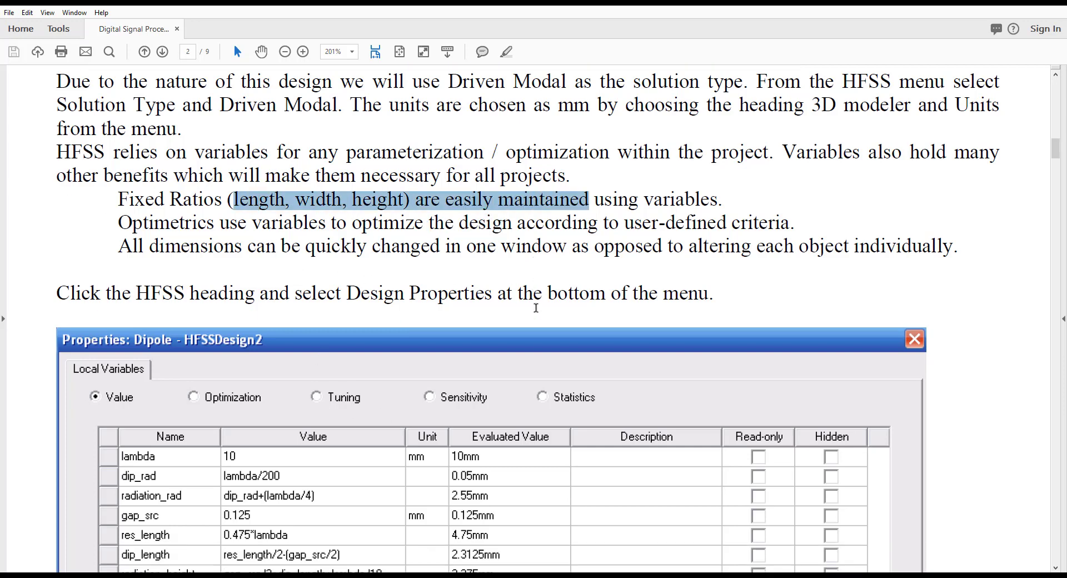
pyautogui.scroll(-3, 473, 337)
pyautogui.scroll(-3, 473, 337)
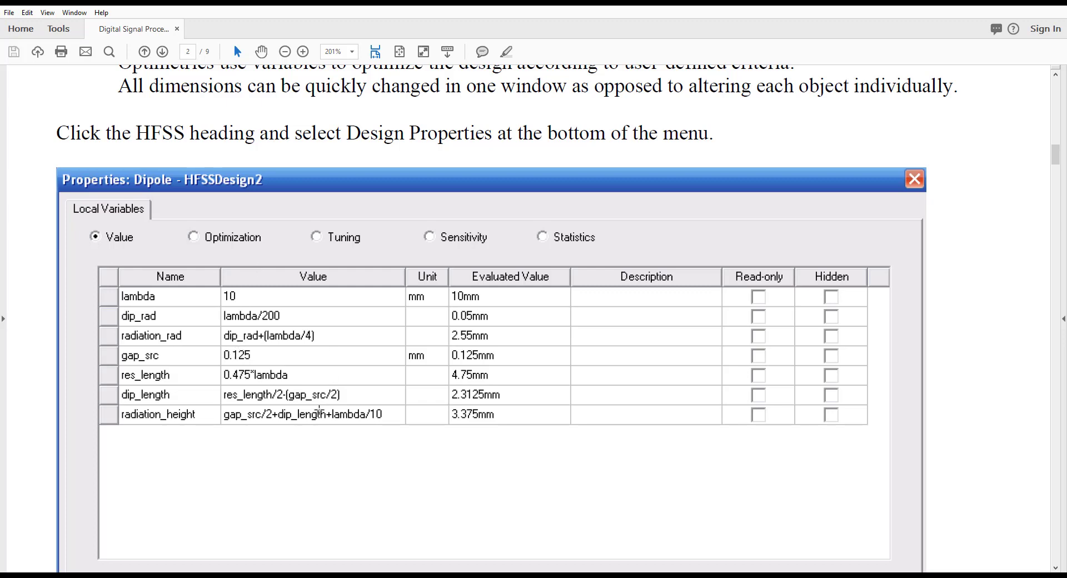
pyautogui.scroll(1, 320, 412)
pyautogui.scroll(-2, 338, 388)
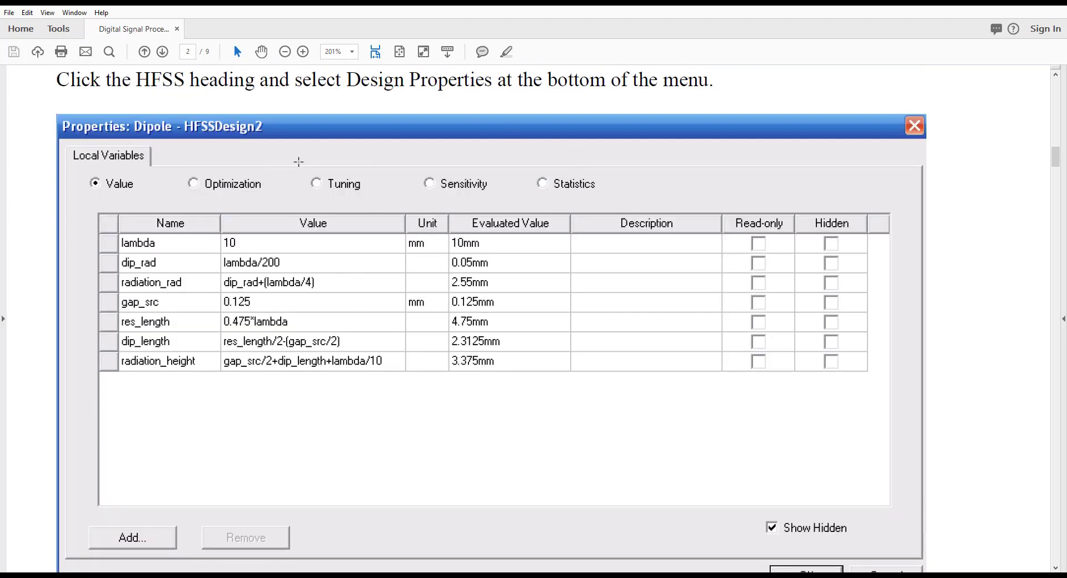
# Switch back to HFSS and open the design properties of HFSSDesign1
pyautogui.click(587, 576)
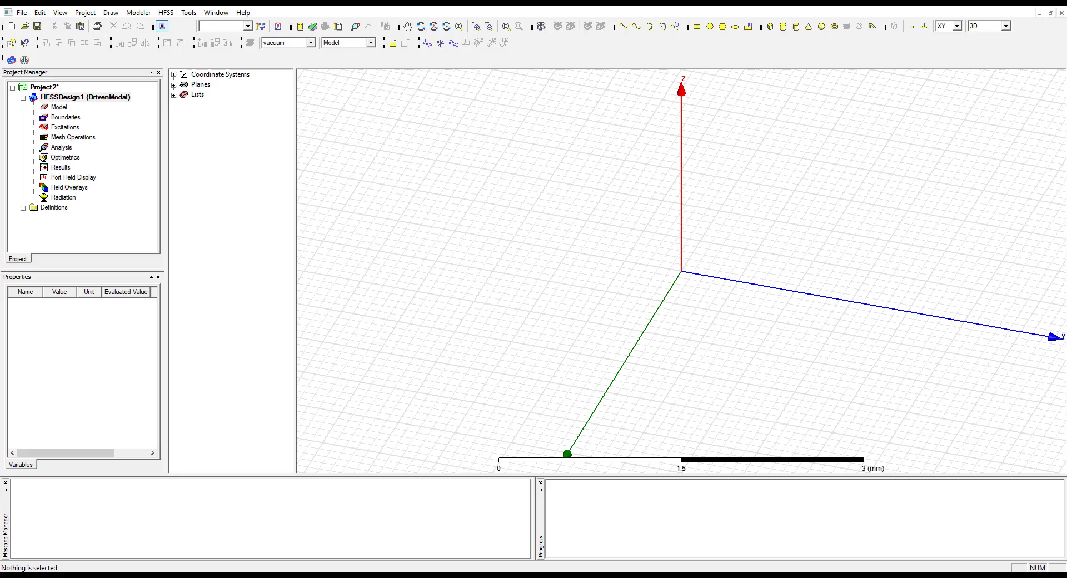
pyautogui.click(166, 12)
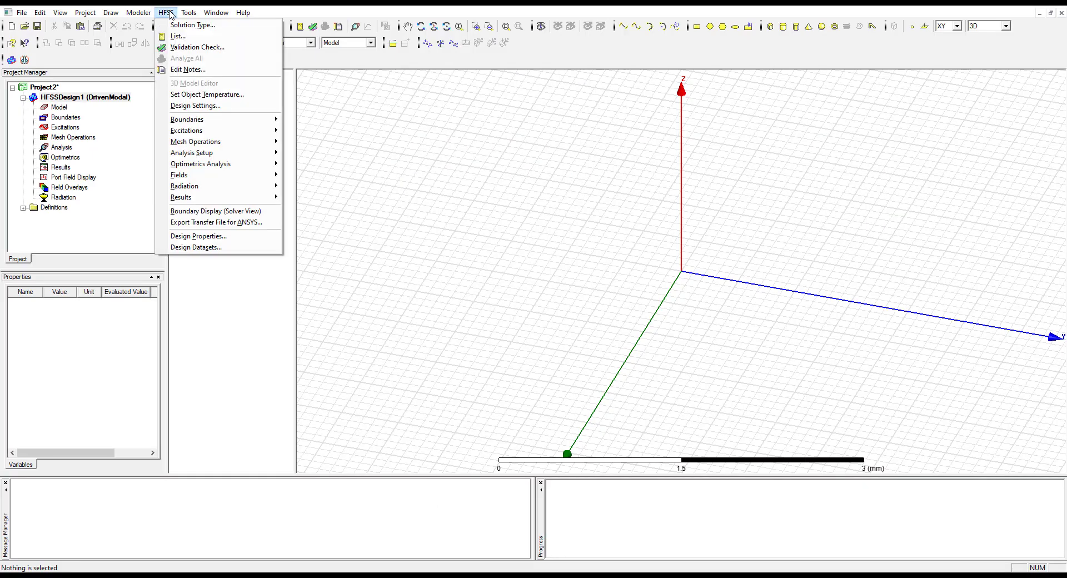
pyautogui.click(231, 239)
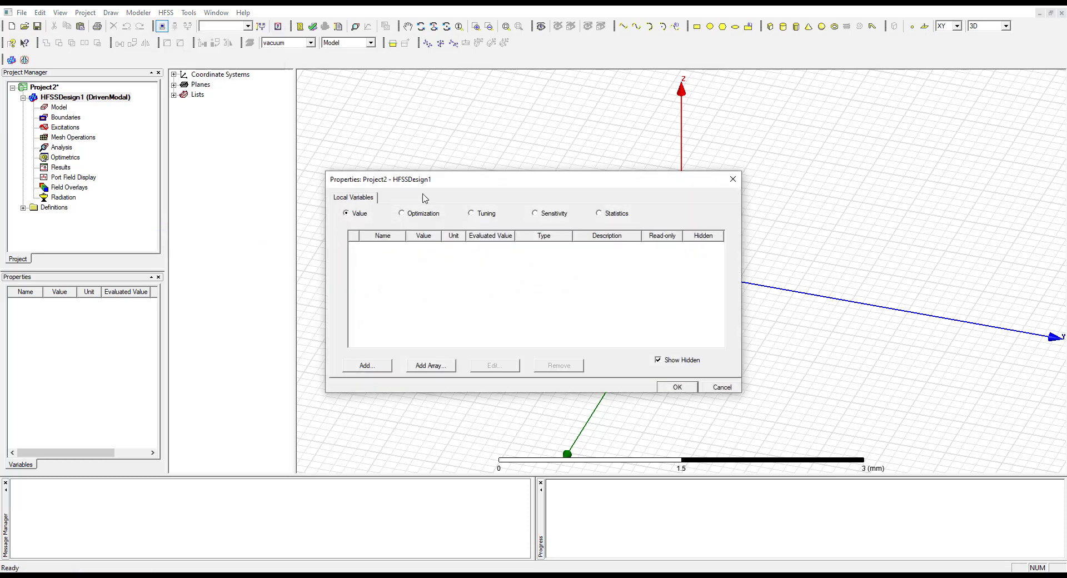
pyautogui.moveTo(430, 178); pyautogui.dragTo(422, 135)
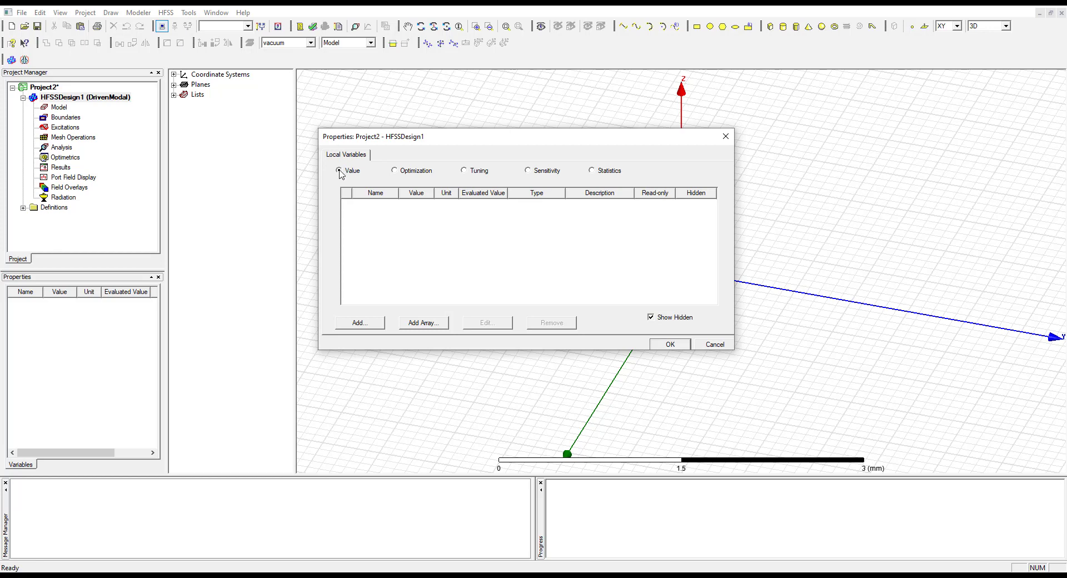
# Add a local design variable named lambda with a value of 10mm
pyautogui.click(361, 326)
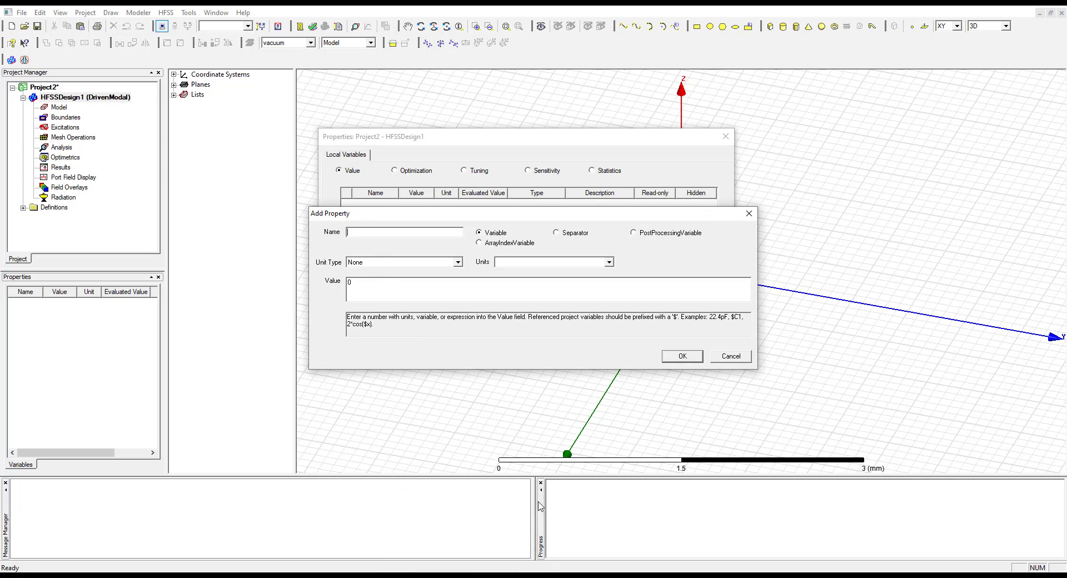
pyautogui.write('bda')
pyautogui.click(398, 265)
pyautogui.click(399, 270)
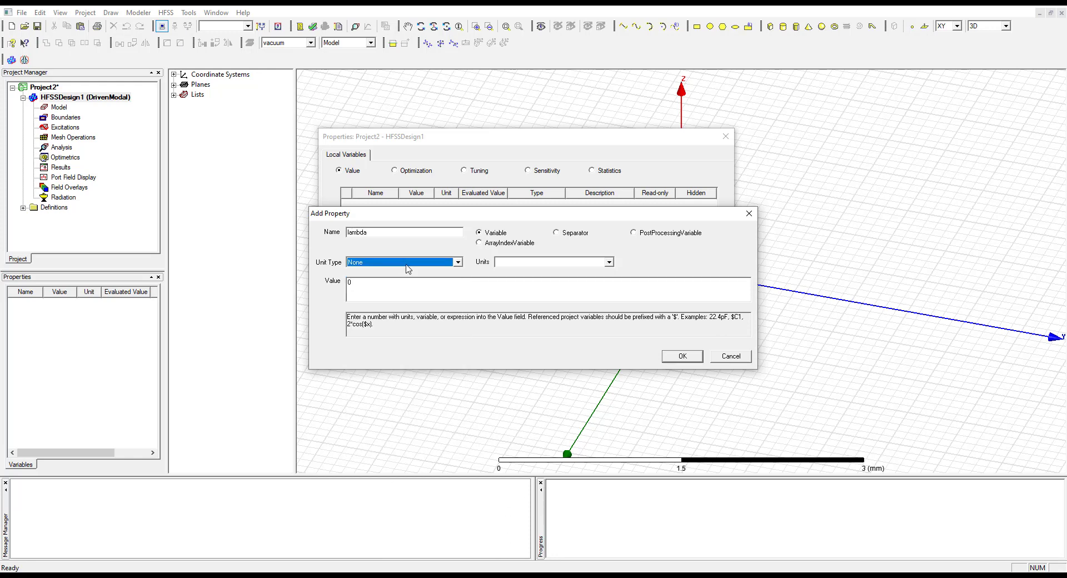
pyautogui.click(538, 265)
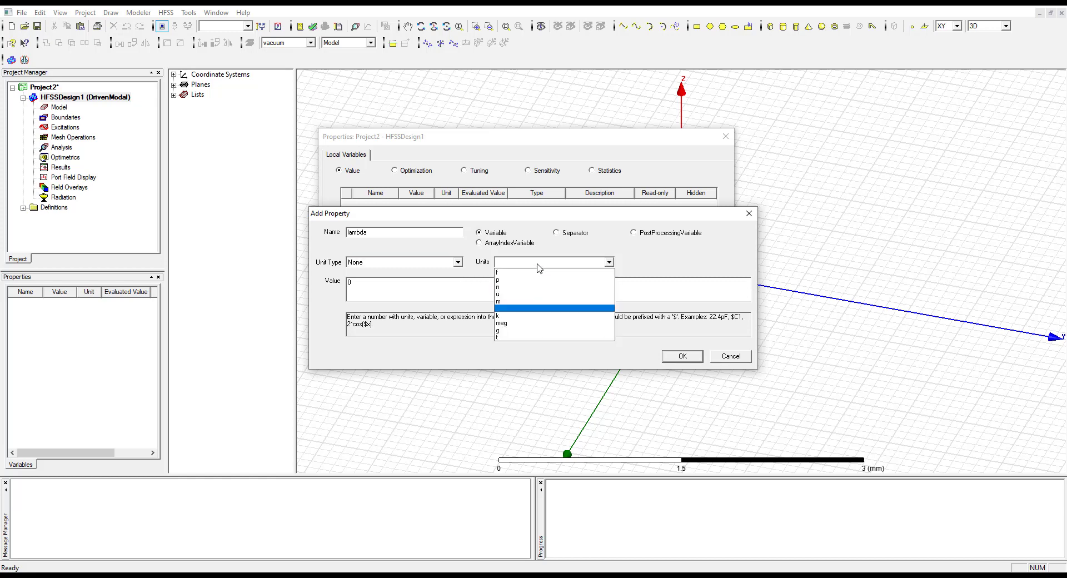
pyautogui.click(539, 266)
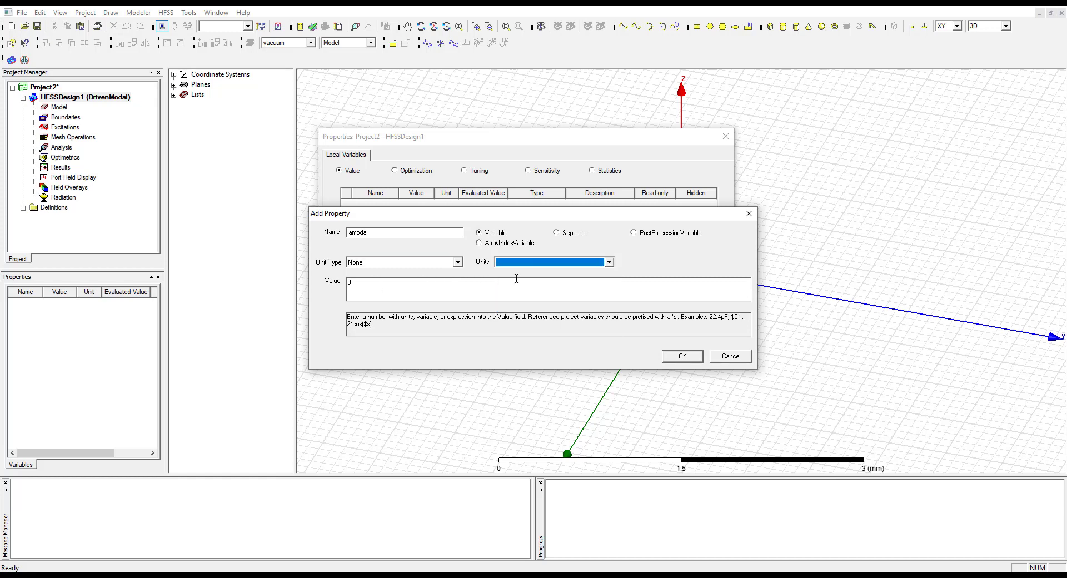
pyautogui.press('Tab')
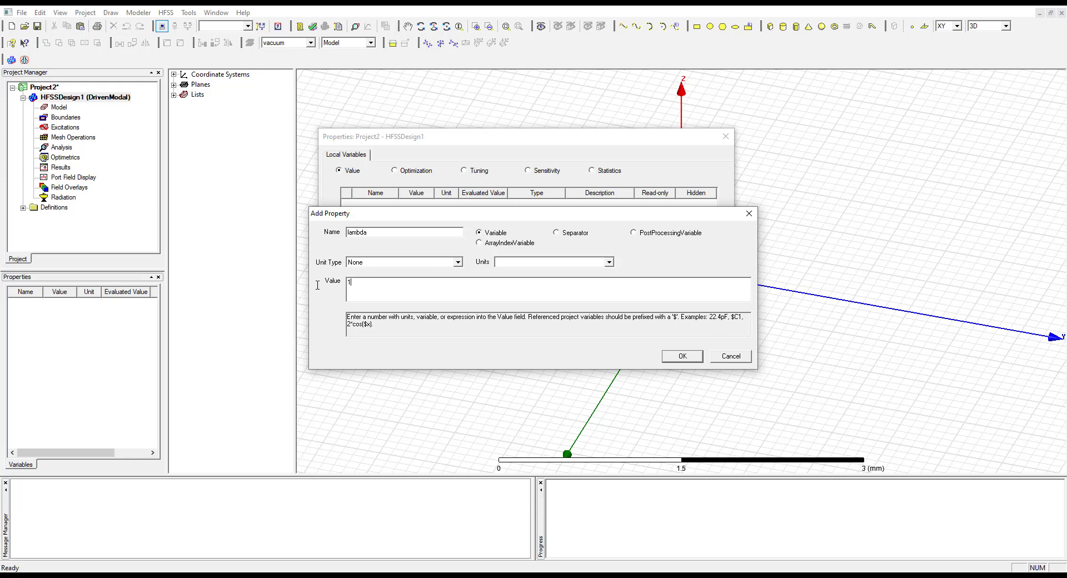
pyautogui.write('10mm')
pyautogui.click(683, 356)
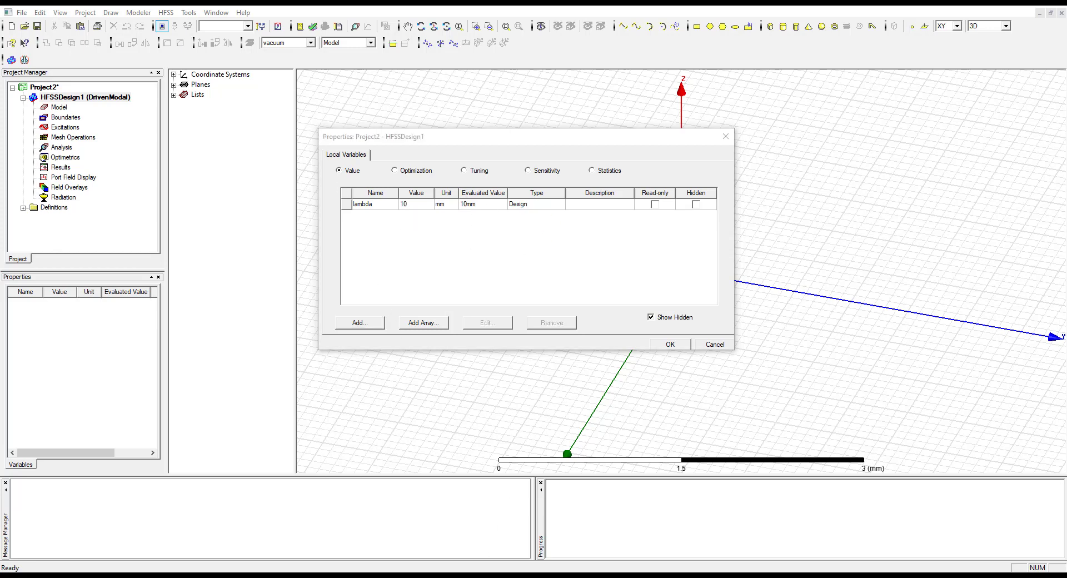
# Check the lab manual's variable table and add a local variable in HFSS named dip_rad with the value lambda/200
pyautogui.hotkey('alt', 'Tab')
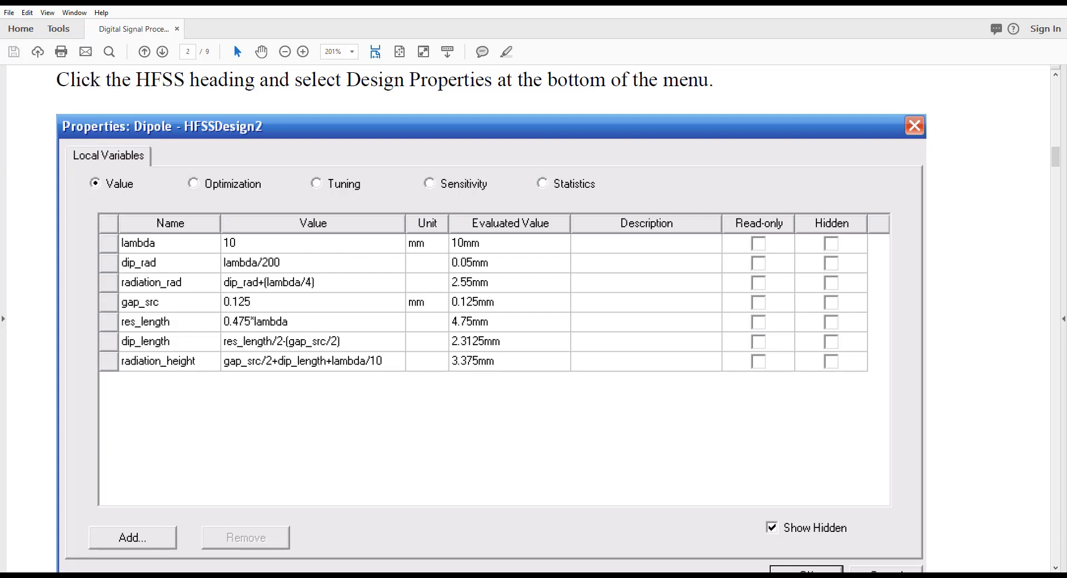
pyautogui.hotkey('alt', 'Tab')
pyautogui.click(362, 325)
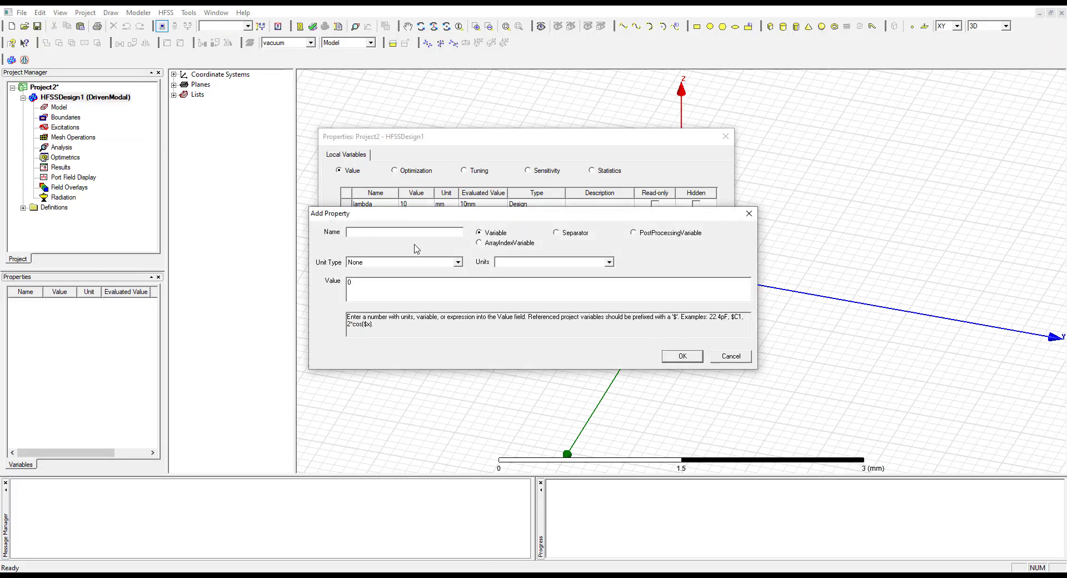
pyautogui.write('dip_rad')
pyautogui.click(421, 286)
pyautogui.click(681, 356)
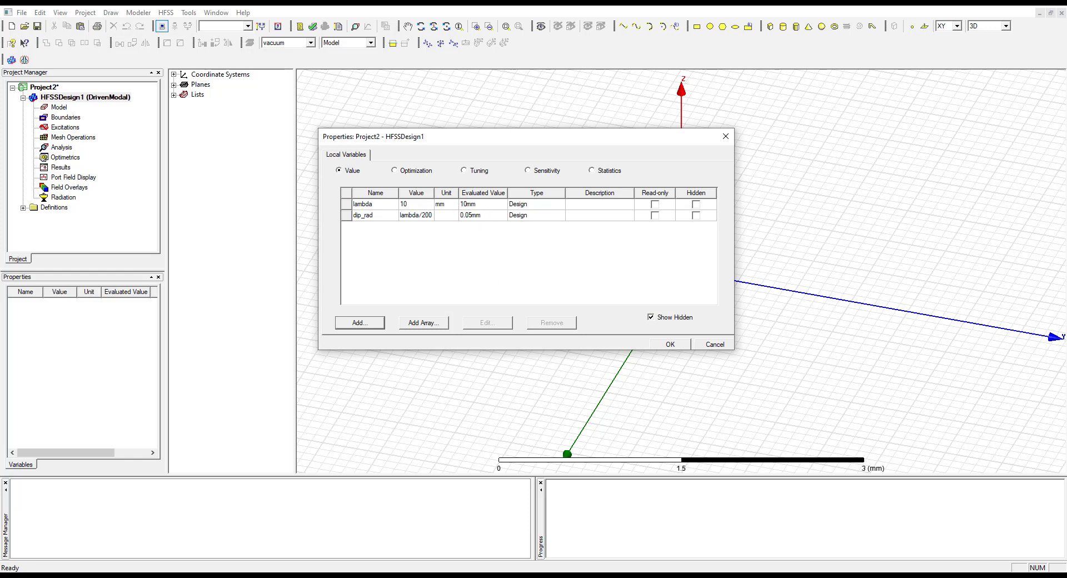
# Try giving the dip_rad variable an explicit unit by setting its value to lambda/200mm
pyautogui.click(444, 221)
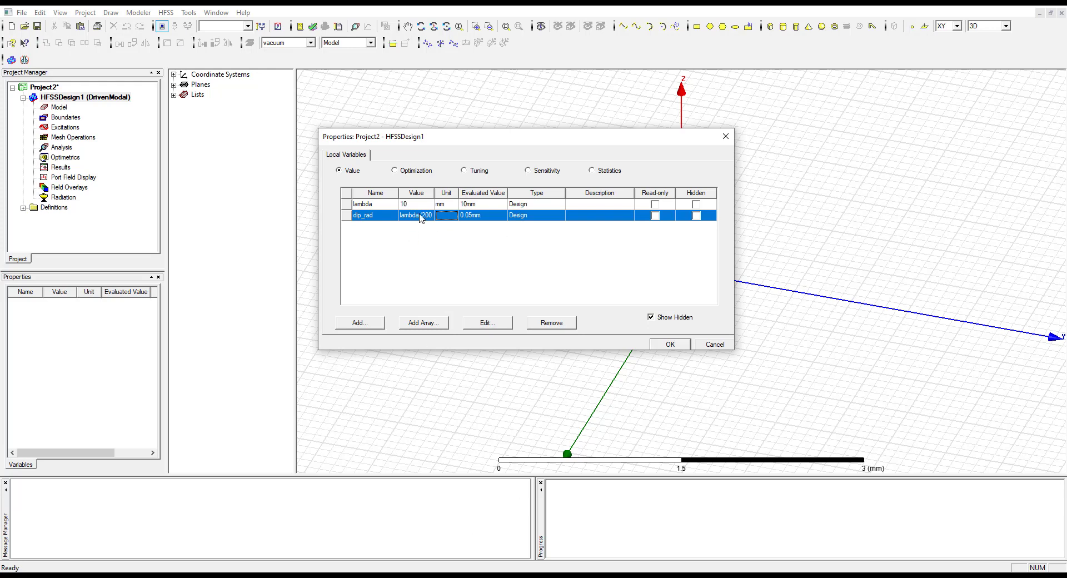
pyautogui.click(487, 323)
pyautogui.click(401, 274)
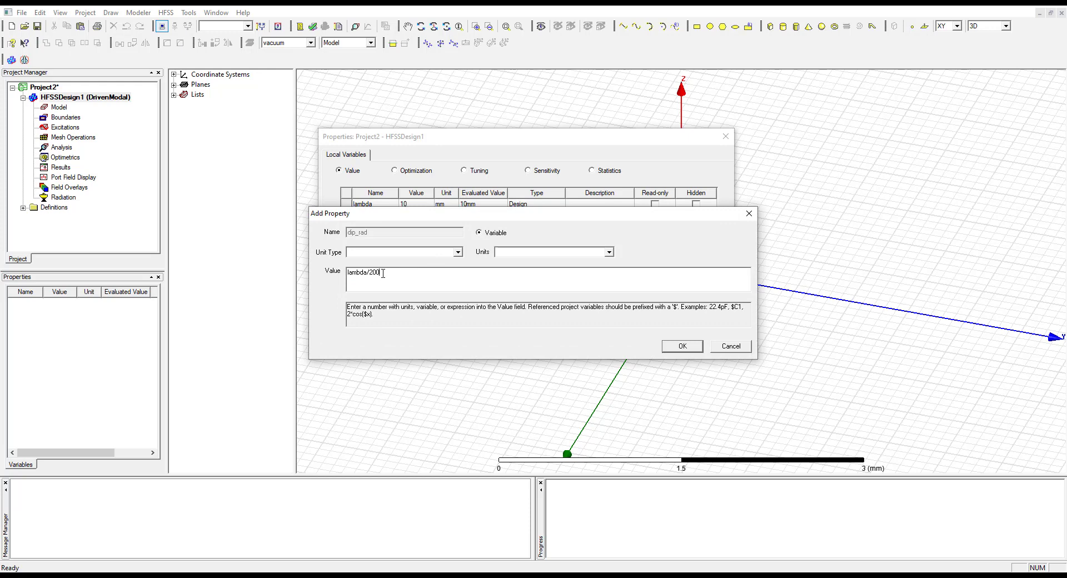
pyautogui.click(681, 346)
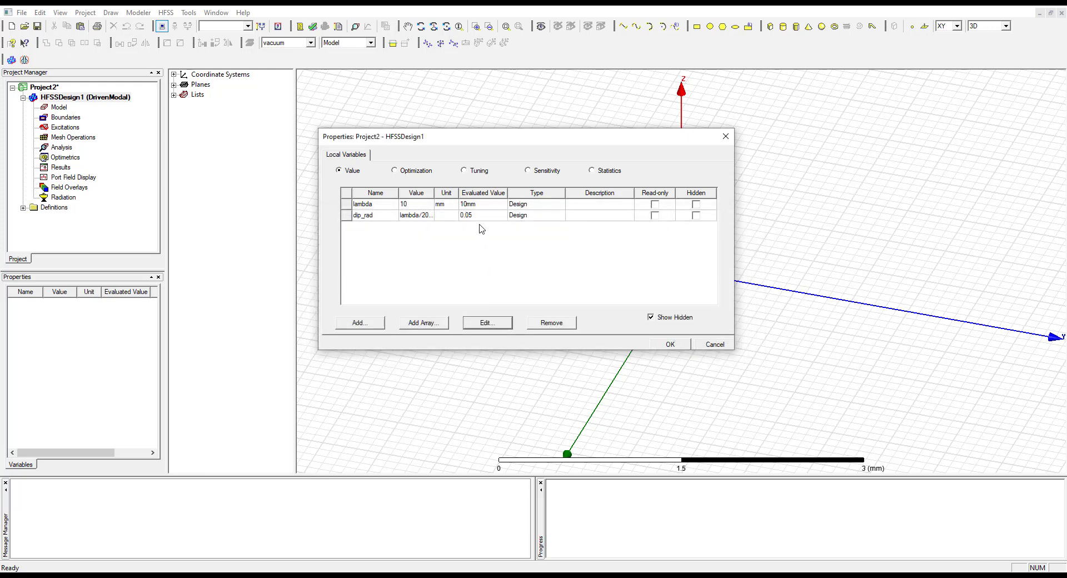
# Remove the mm unit from the dip_rad expression so its value is lambda/200
pyautogui.click(423, 217)
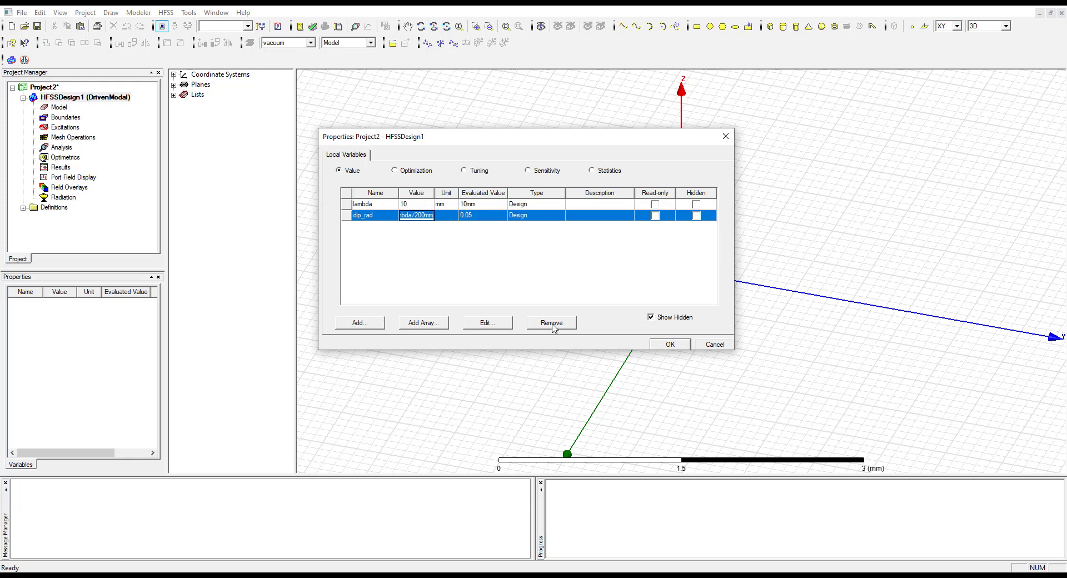
pyautogui.click(487, 323)
pyautogui.click(418, 278)
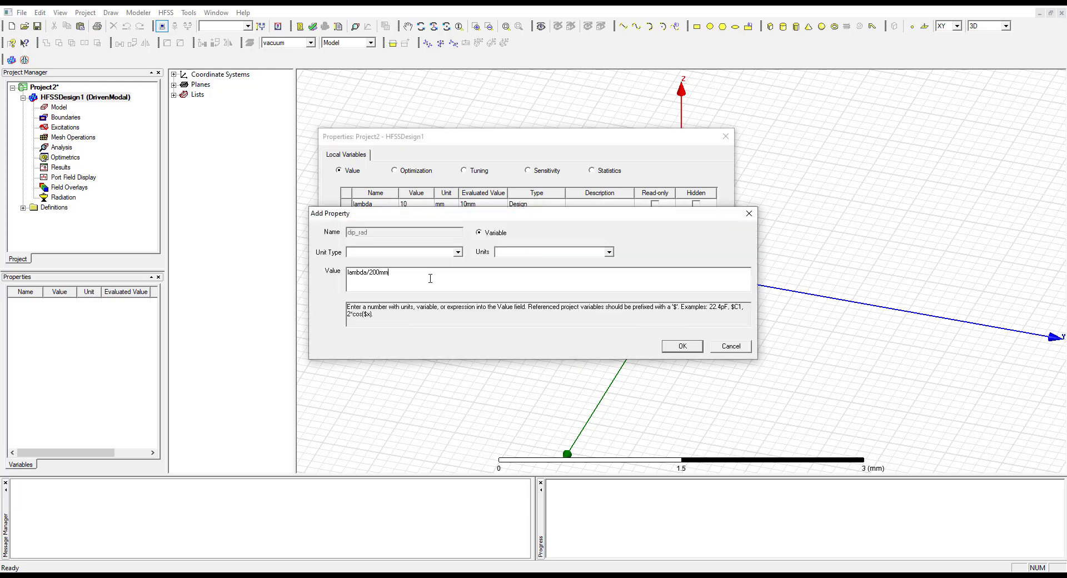
pyautogui.click(680, 346)
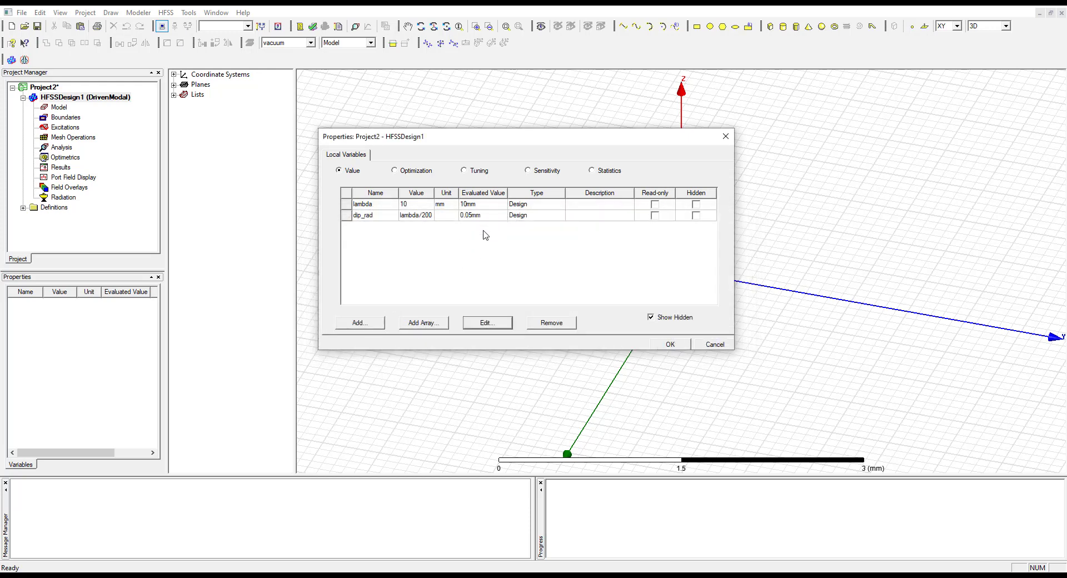
# Consult the manual's table and try to add a local variable named radiation_rad with the value dip_rad+[lambda/4]
pyautogui.click(448, 575)
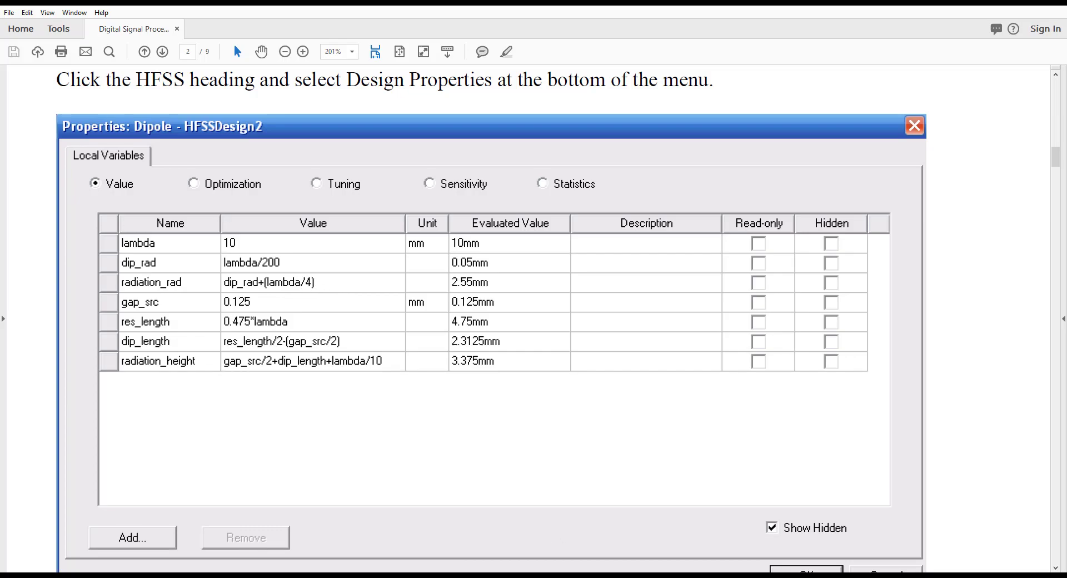
pyautogui.click(429, 574)
pyautogui.click(375, 324)
pyautogui.write('radiation_rad')
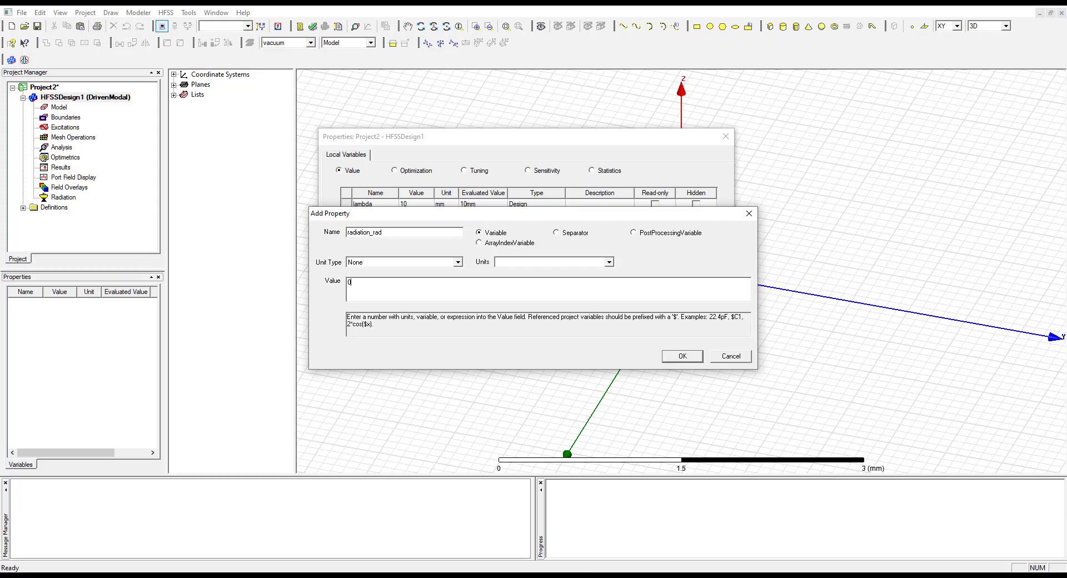
pyautogui.hotkey('alt', 'Tab')
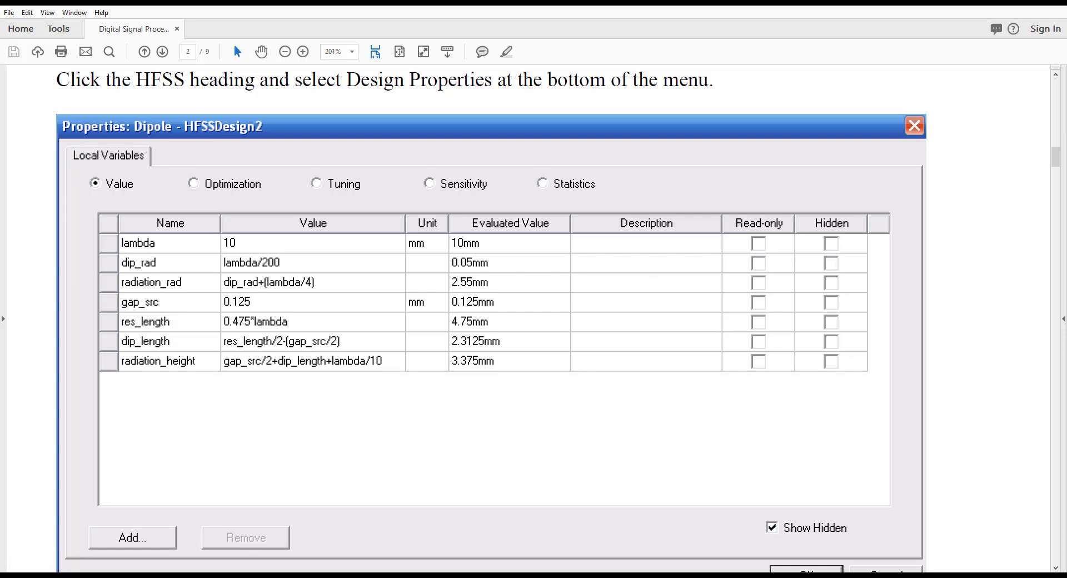
pyautogui.hotkey('alt', 'Tab')
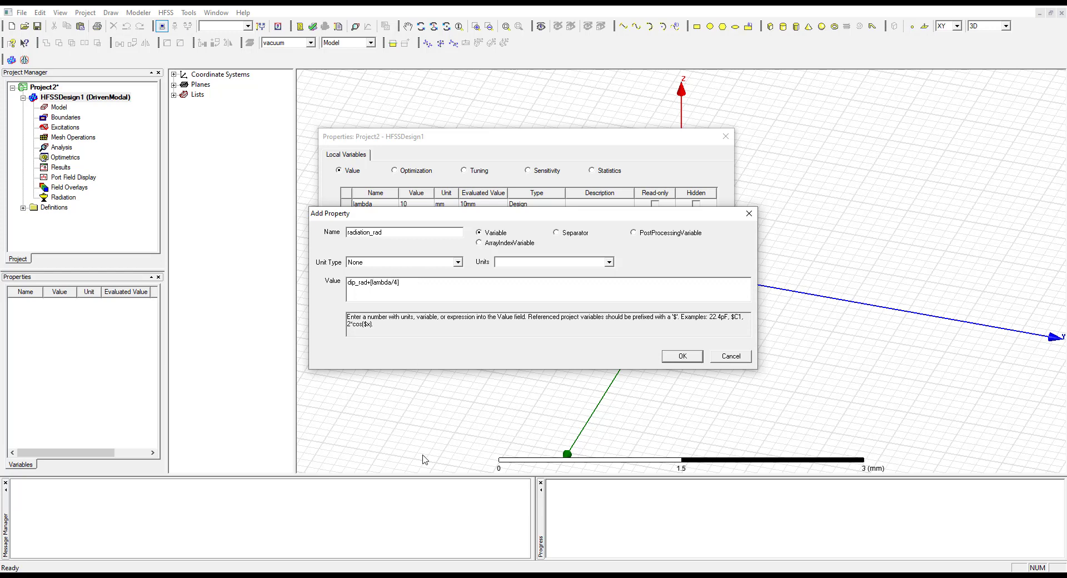
pyautogui.click(223, 575)
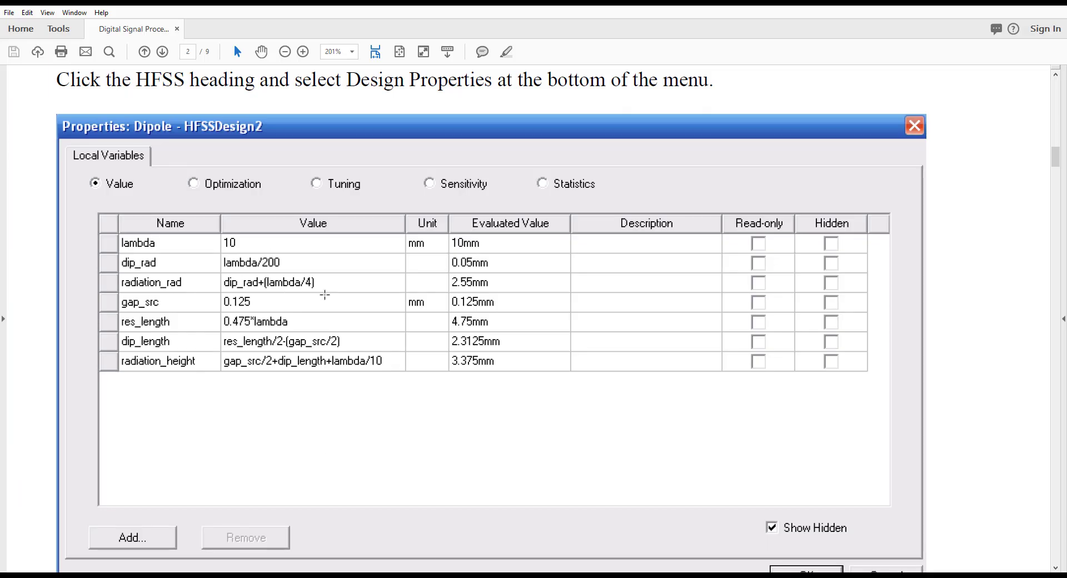
pyautogui.click(245, 576)
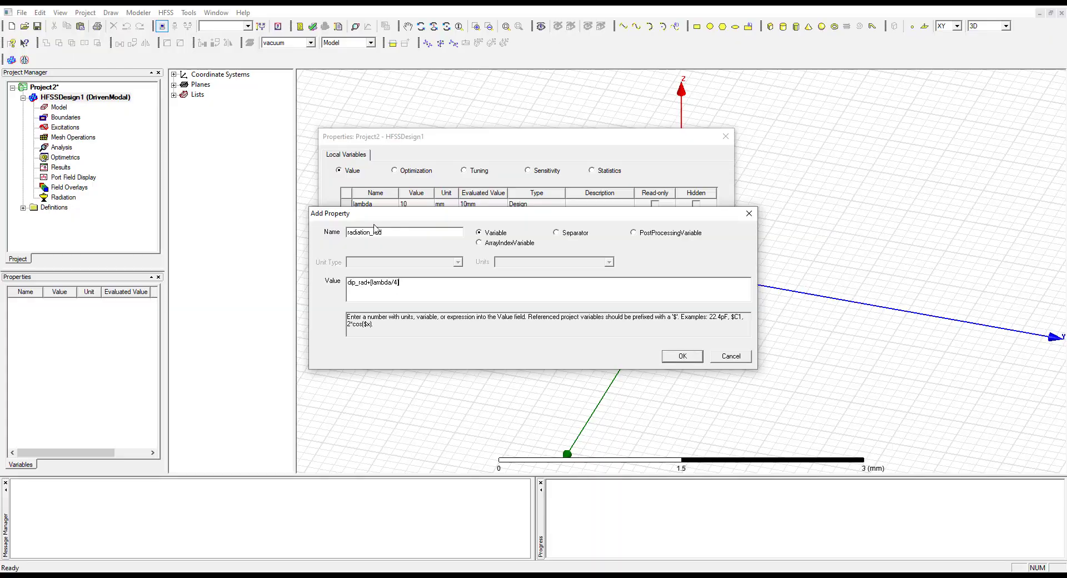
pyautogui.click(681, 360)
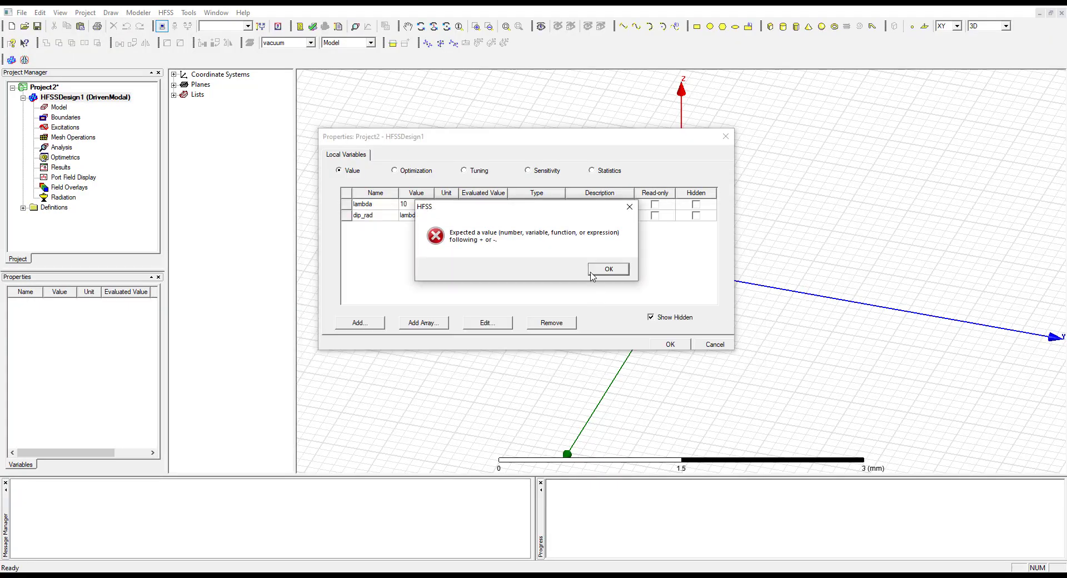
pyautogui.click(602, 272)
# Add radiation_rad with its expression corrected to dip_rad+(lambda/4), and widen the Value column of the variable table
pyautogui.moveTo(420, 218); pyautogui.dragTo(461, 332)
pyautogui.click(416, 396)
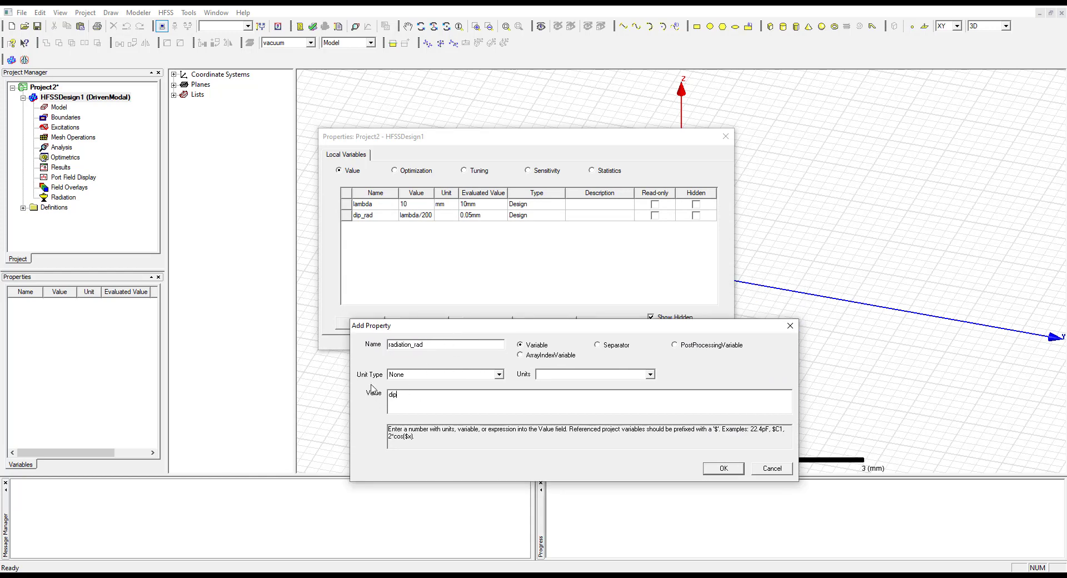
pyautogui.write('dip_rad')
pyautogui.write('(')
pyautogui.write(')')
pyautogui.click(722, 468)
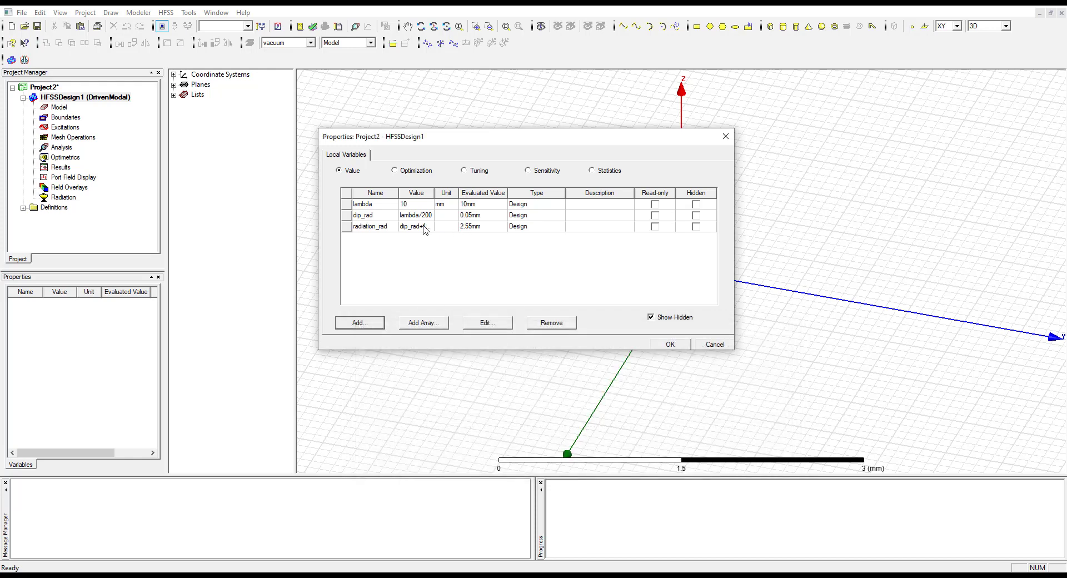
pyautogui.moveTo(434, 192); pyautogui.dragTo(473, 192)
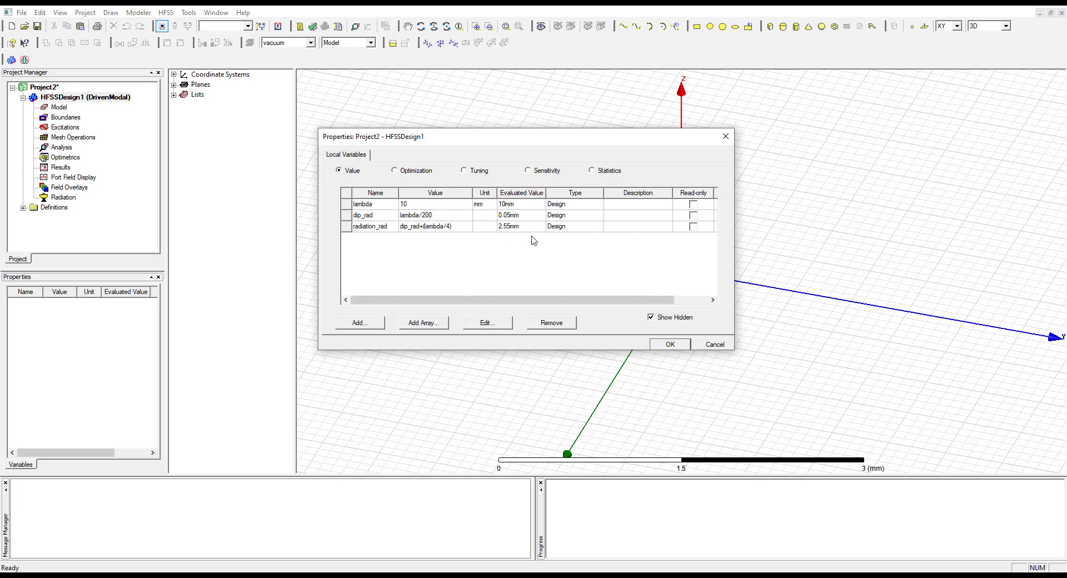
# Look up the next variable in the manual and add a local variable named gap_src with a value of 0.125mm
pyautogui.click(415, 575)
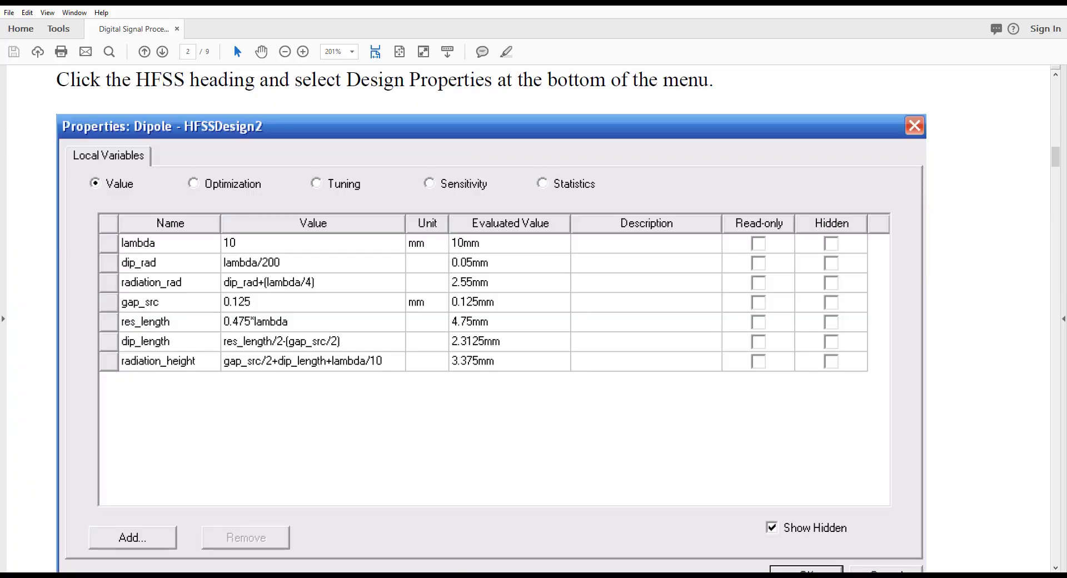
pyautogui.click(479, 576)
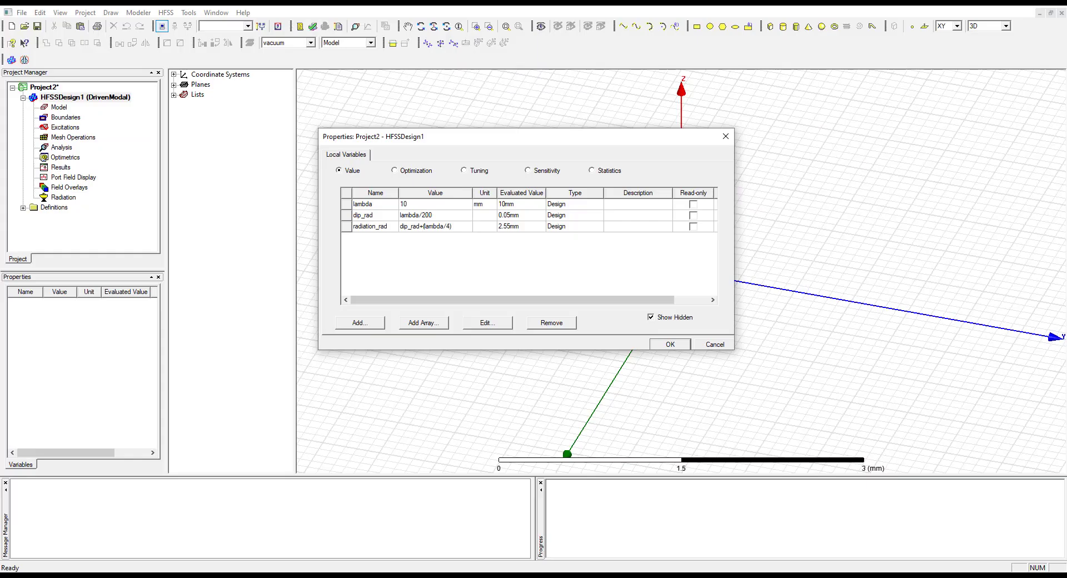
pyautogui.click(359, 323)
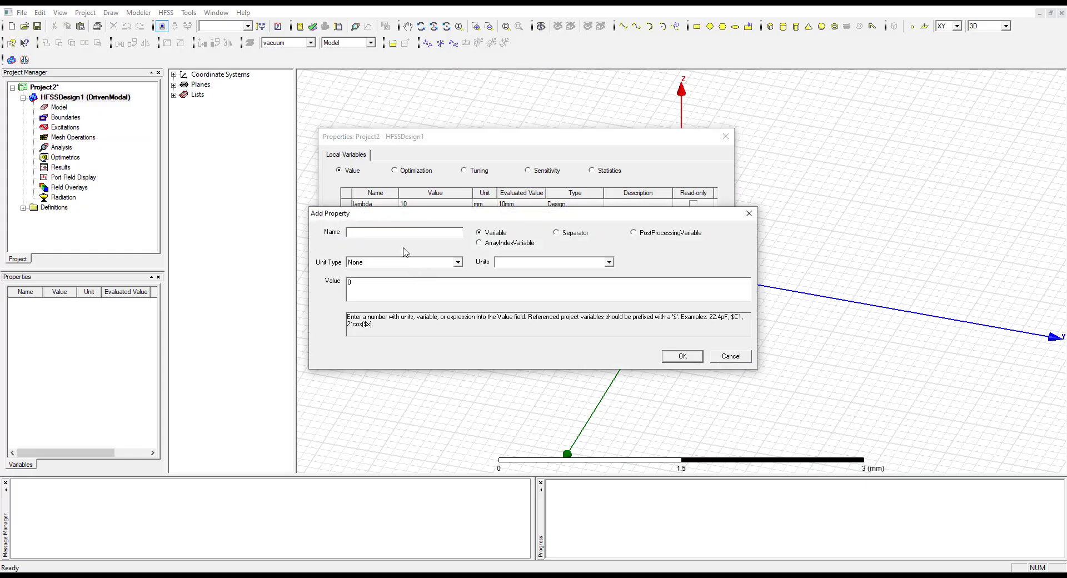
pyautogui.write('gap_src')
pyautogui.moveTo(351, 287); pyautogui.dragTo(327, 289)
pyautogui.click(682, 357)
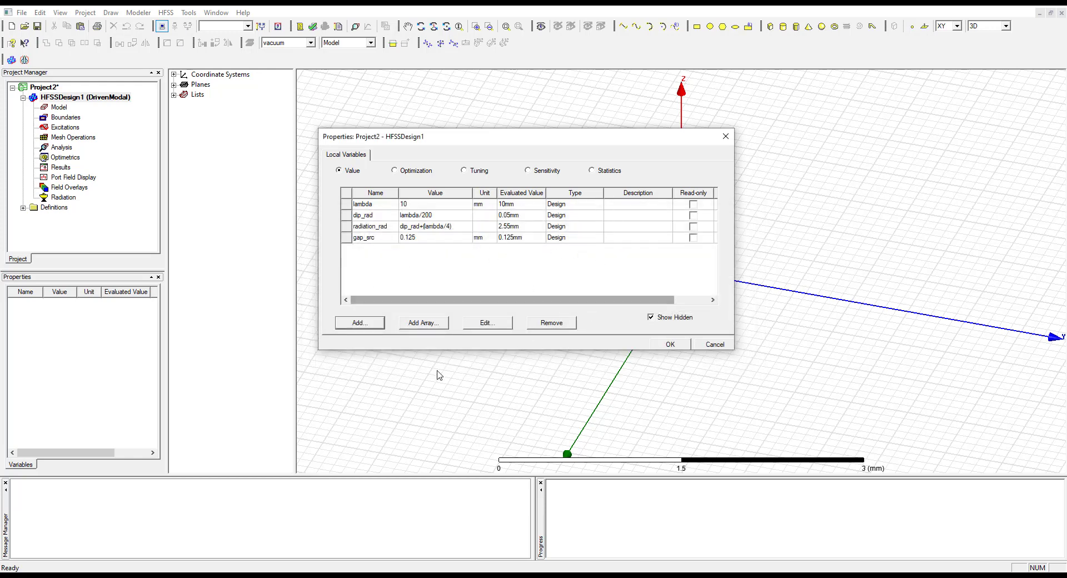
# Following the manual's table, add a local variable named res_length with the value 0.475*lambda
pyautogui.hotkey('alt', 'Tab')
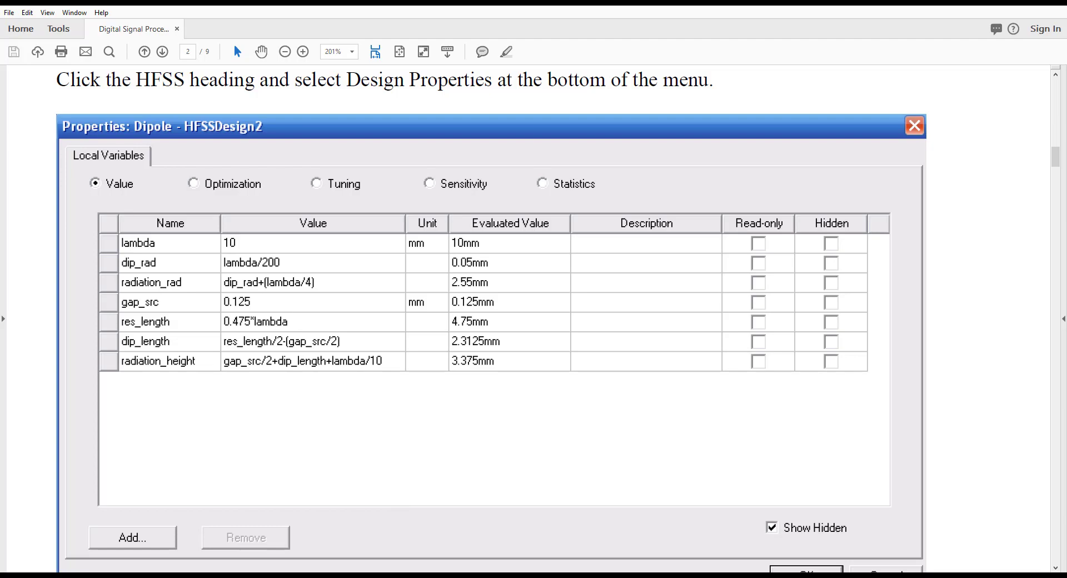
pyautogui.click(477, 576)
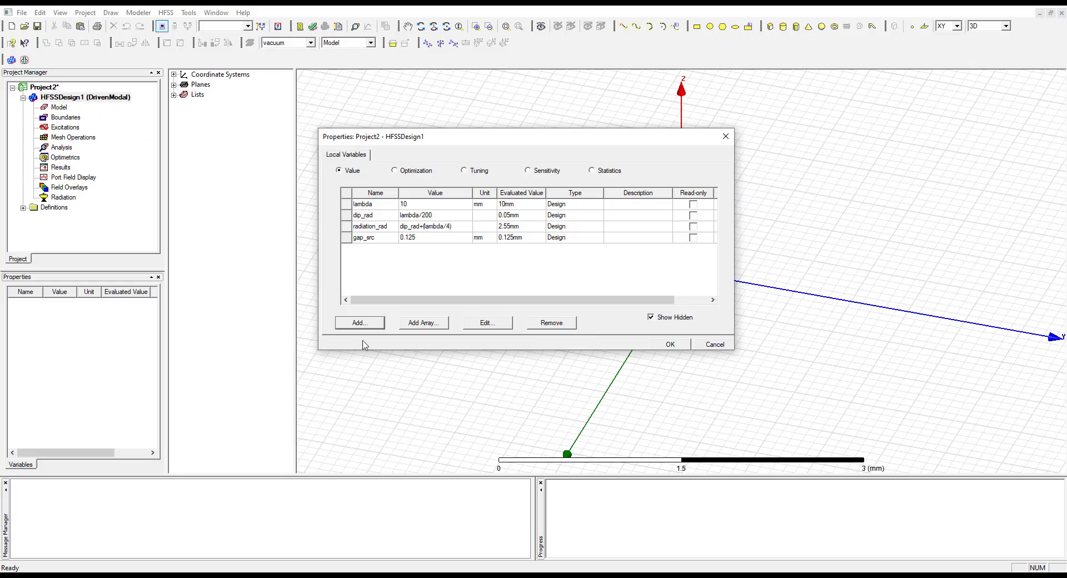
pyautogui.click(360, 323)
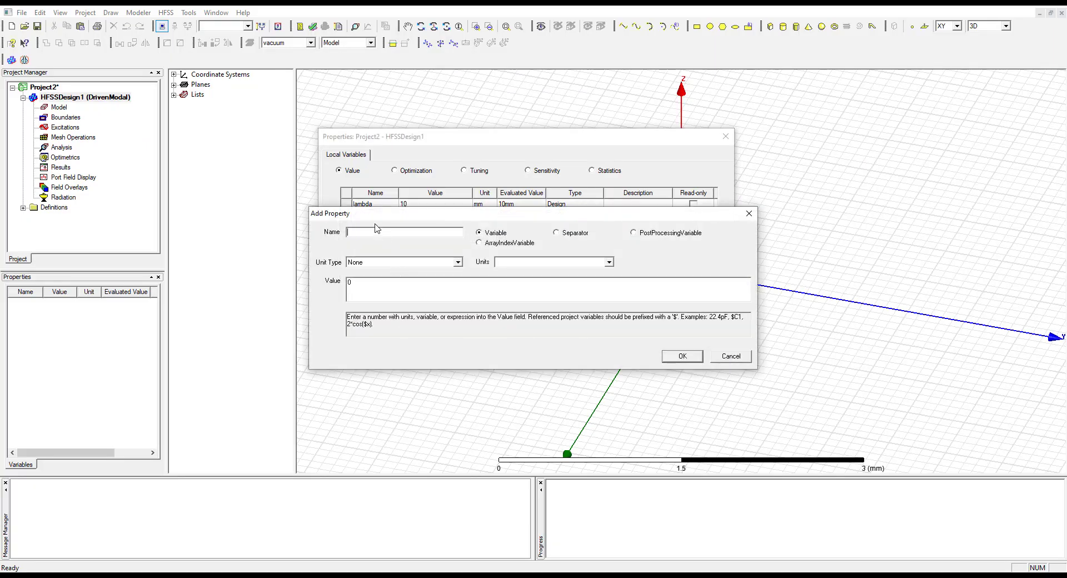
pyautogui.write('res_length')
pyautogui.press('Tab')
pyautogui.hotkey('alt', 'Tab')
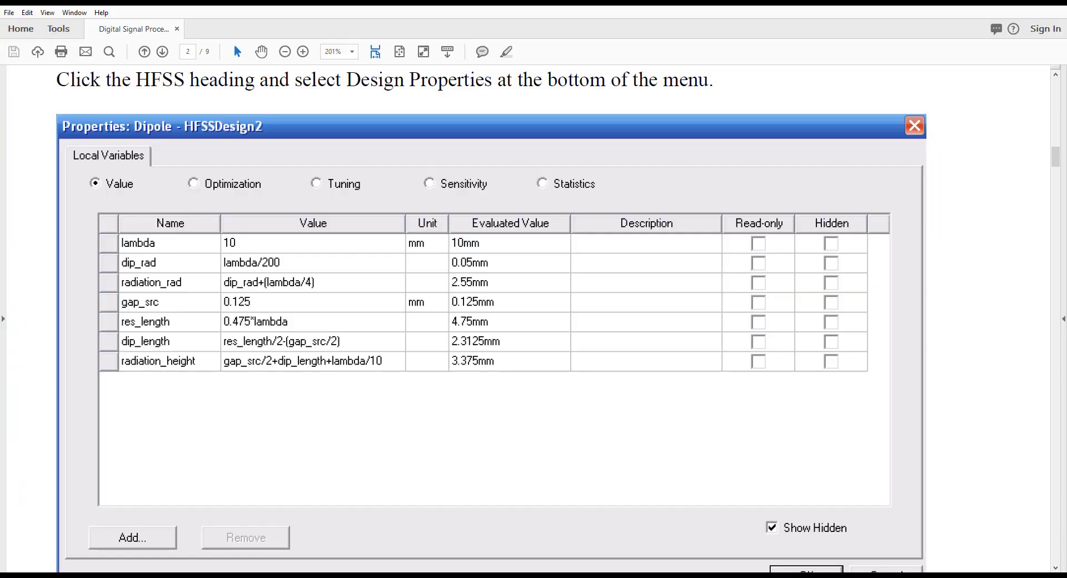
pyautogui.hotkey('alt', 'Tab')
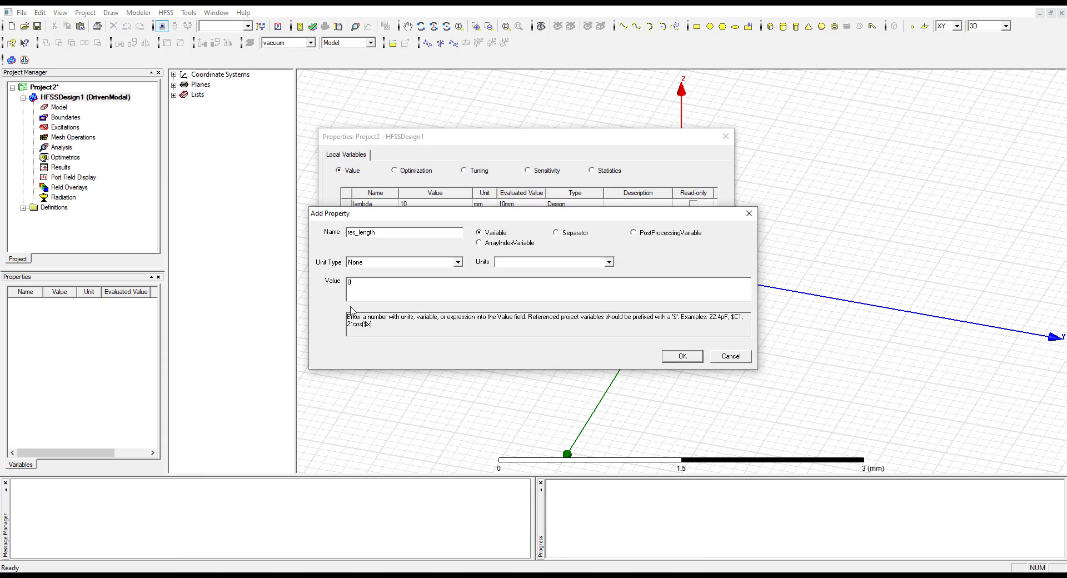
pyautogui.write('75*lambda')
pyautogui.click(681, 358)
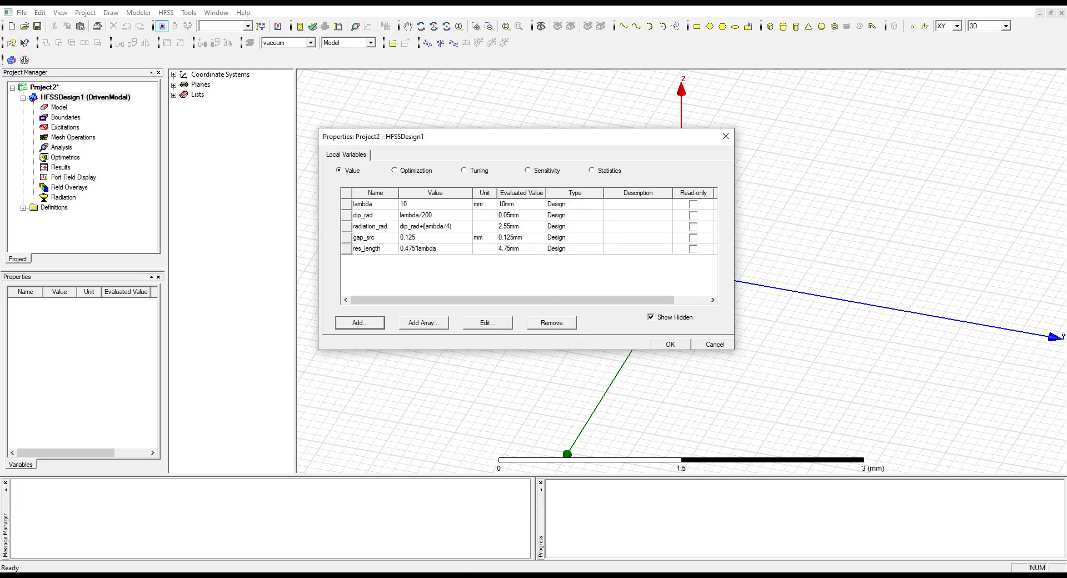
# Following the manual's table, start a new local variable named dip_length and clear its default value
pyautogui.click(311, 576)
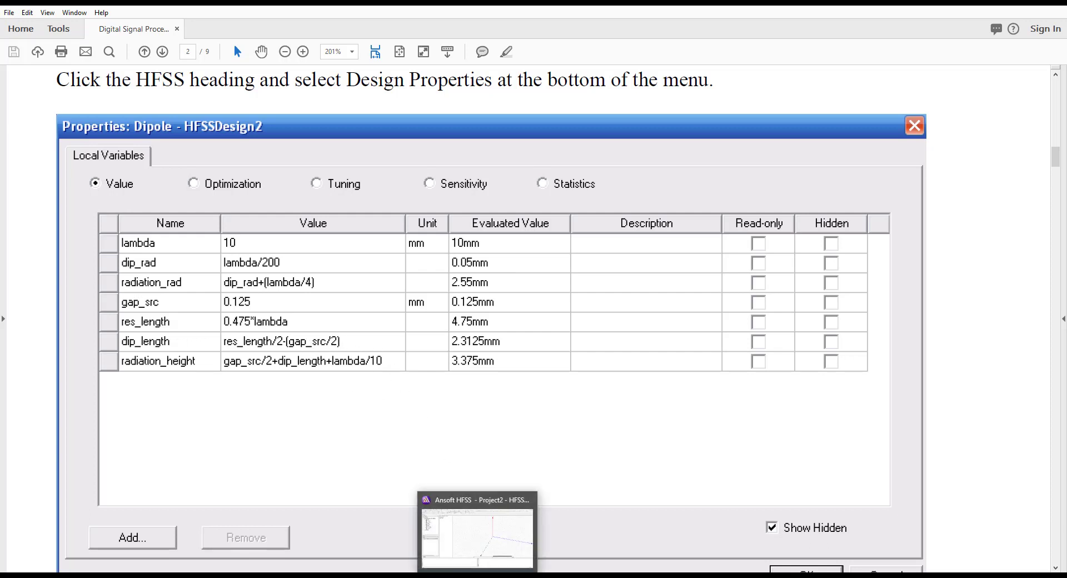
pyautogui.click(504, 542)
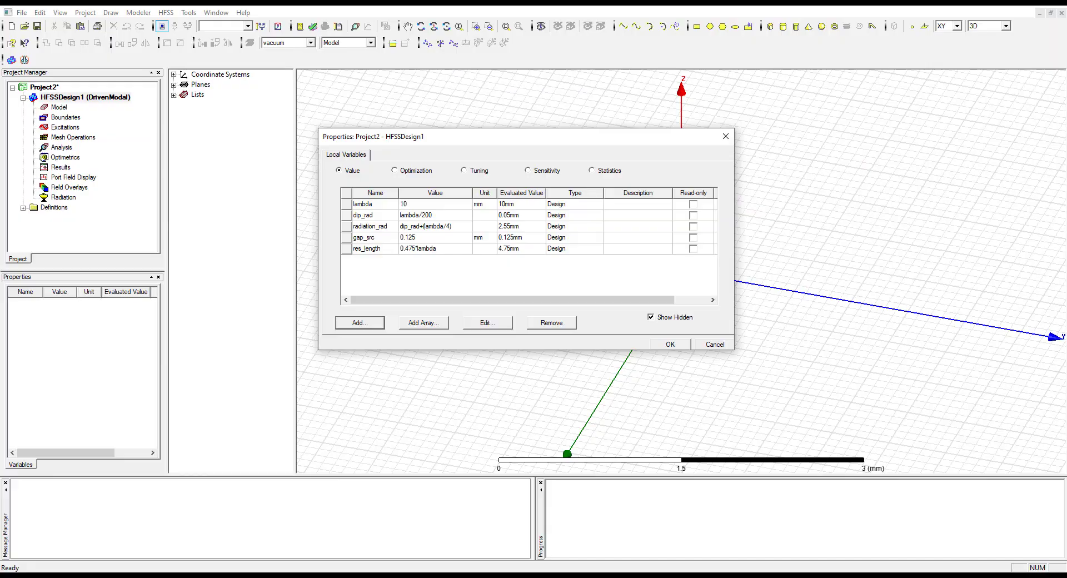
pyautogui.click(358, 322)
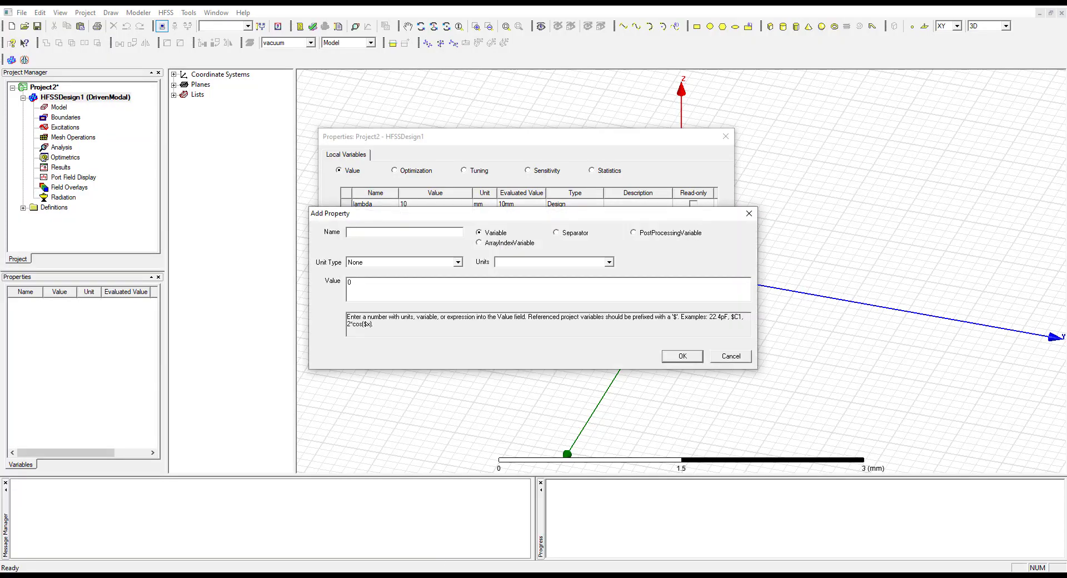
pyautogui.hotkey('alt', 'Tab')
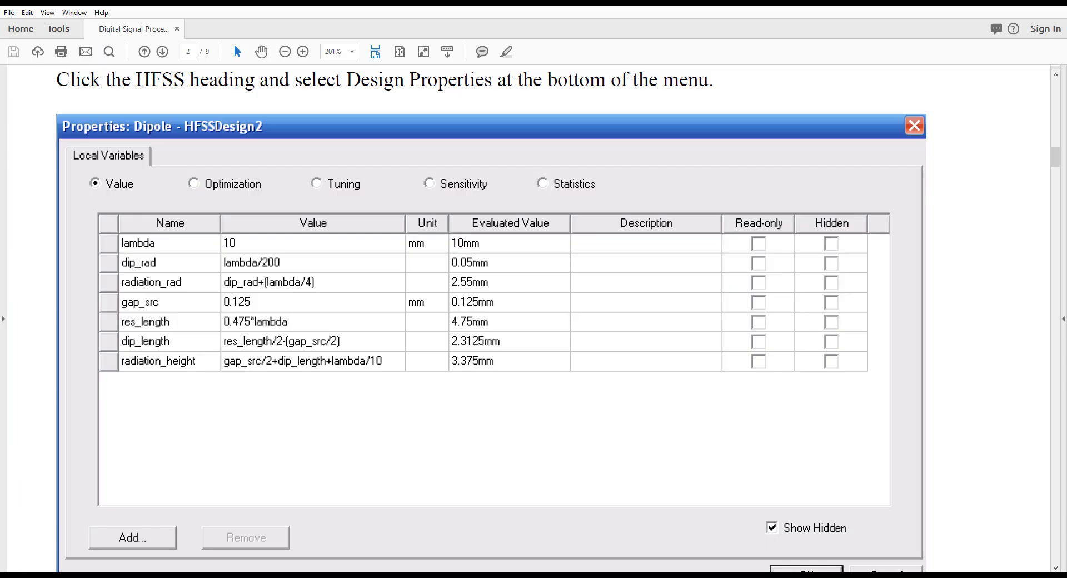
pyautogui.hotkey('alt', 'Tab')
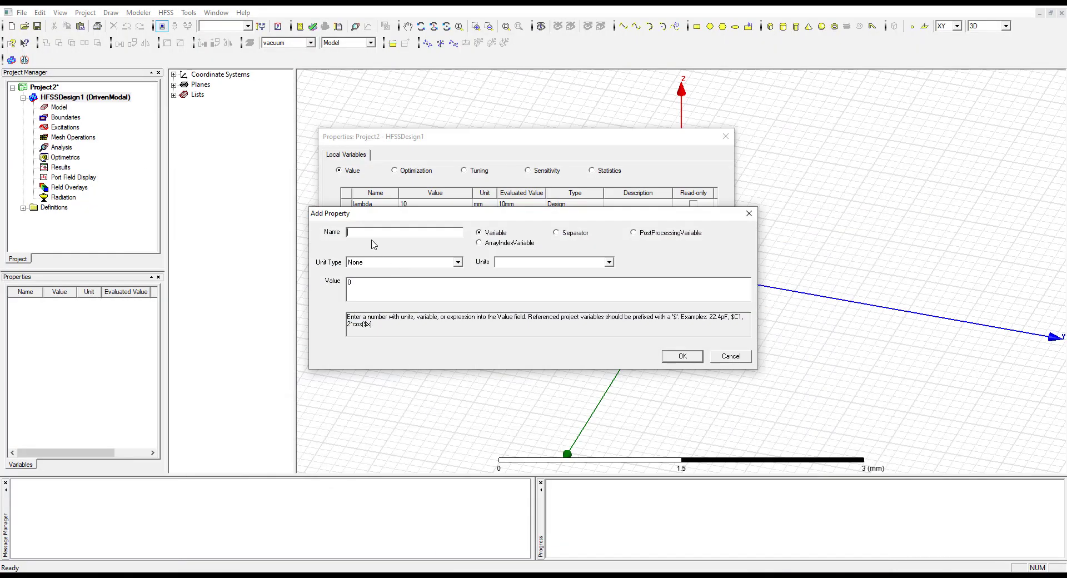
pyautogui.write('lengtth')
pyautogui.click(351, 283)
pyautogui.press('BackSpace')
pyautogui.click(487, 577)
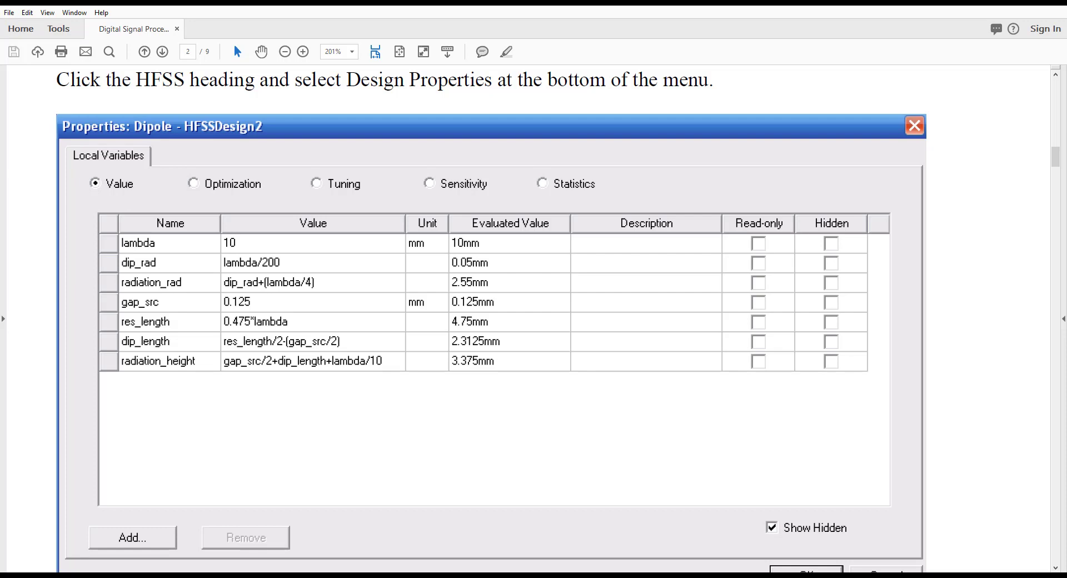
pyautogui.click(474, 576)
pyautogui.moveTo(439, 221); pyautogui.dragTo(447, 280)
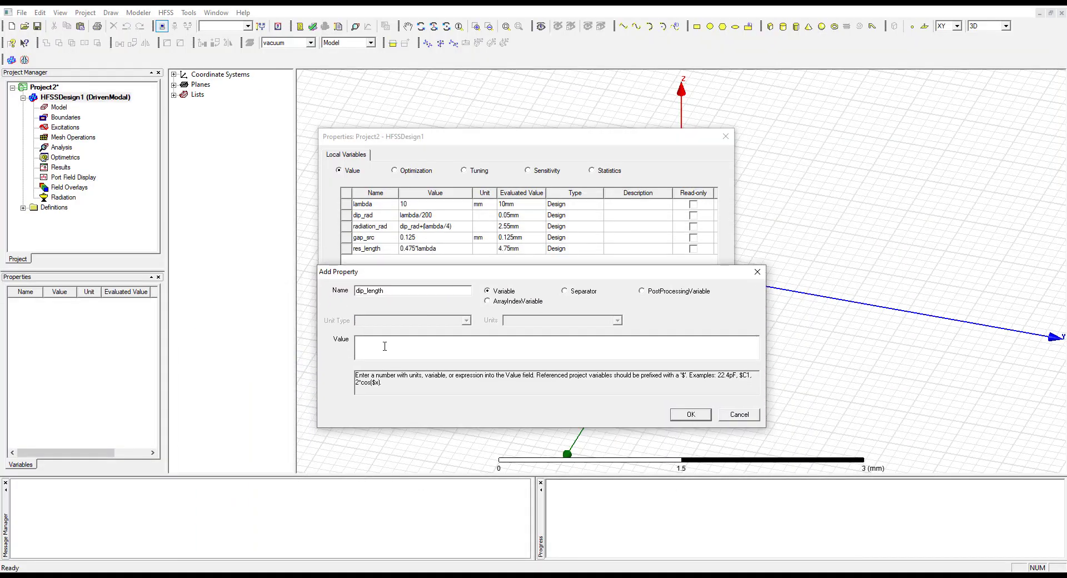
# Give dip_length the expression res_length/2-(gap_src/2), checking it against the manual, and add the variable
pyautogui.write('res_length')
pyautogui.hotkey('alt', 'Tab')
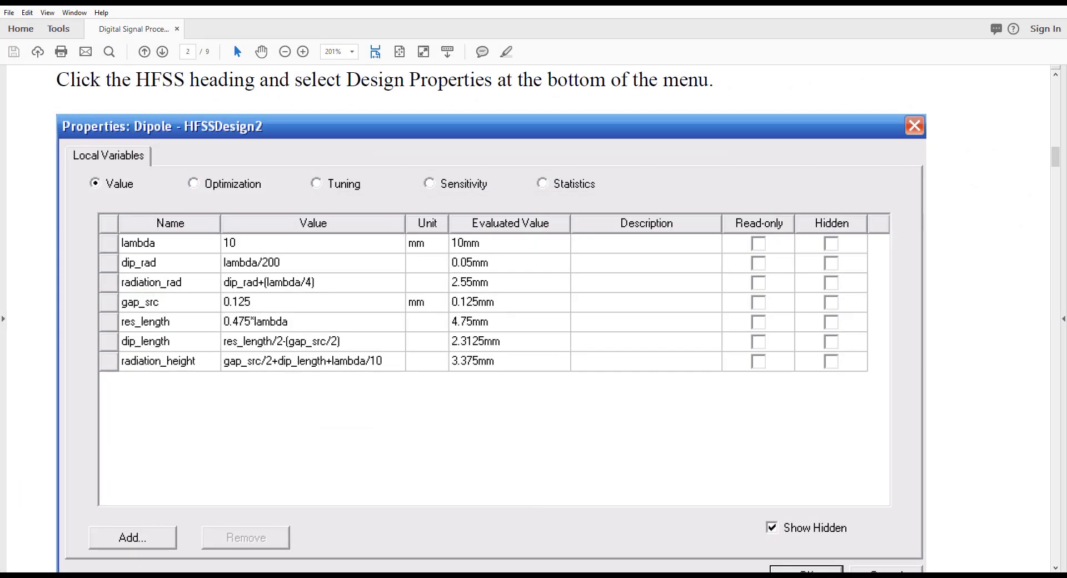
pyautogui.hotkey('alt', 'Tab')
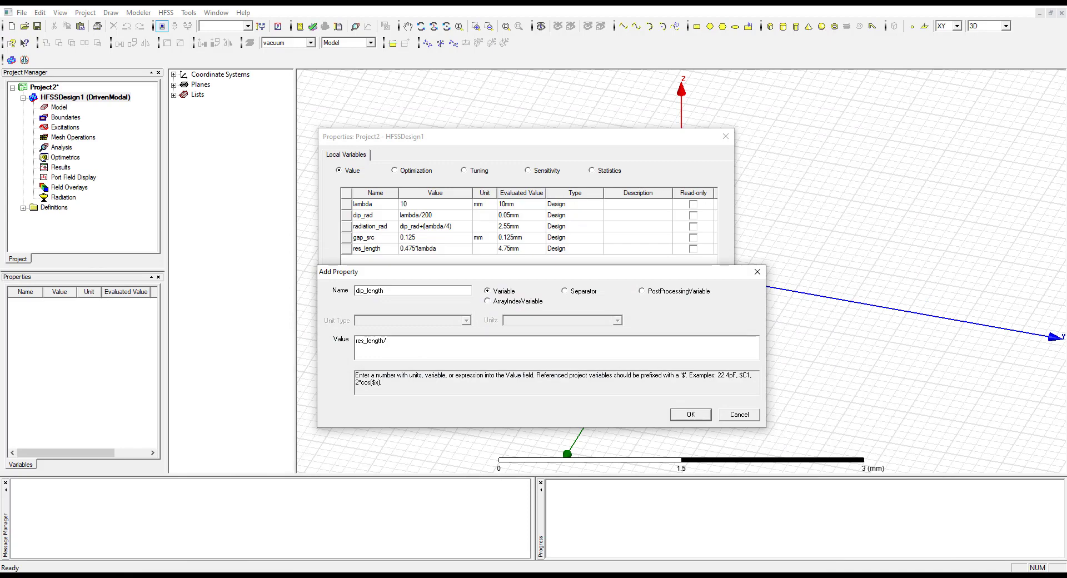
pyautogui.hotkey('alt', 'Tab')
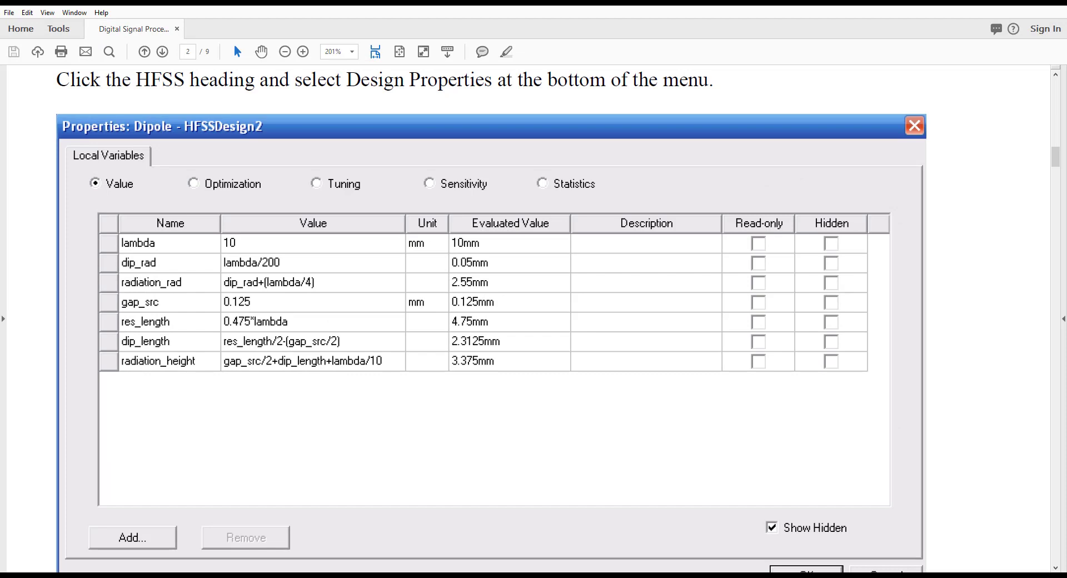
pyautogui.hotkey('alt', 'Tab')
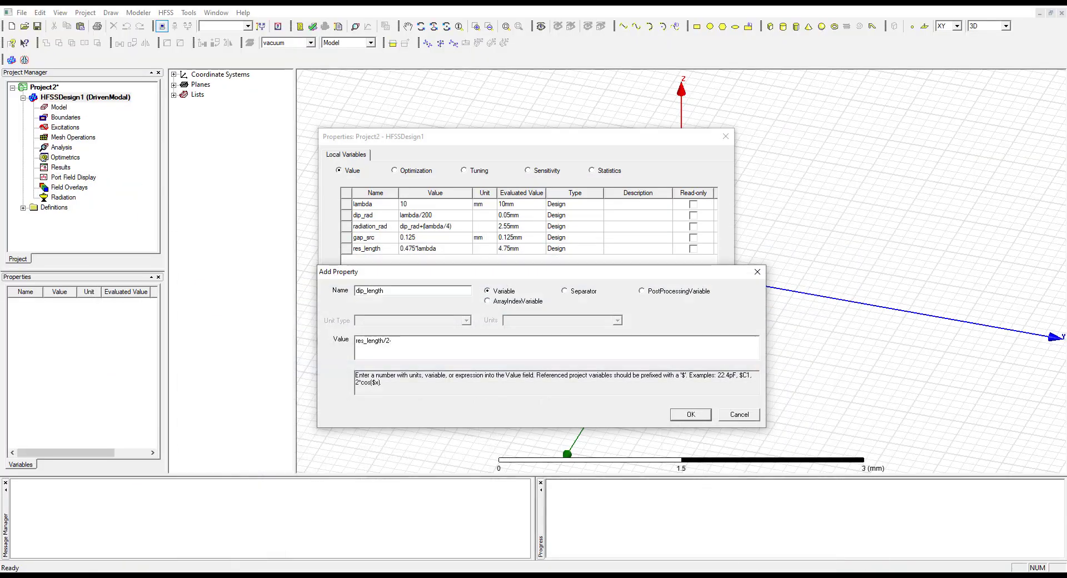
pyautogui.write('(gap')
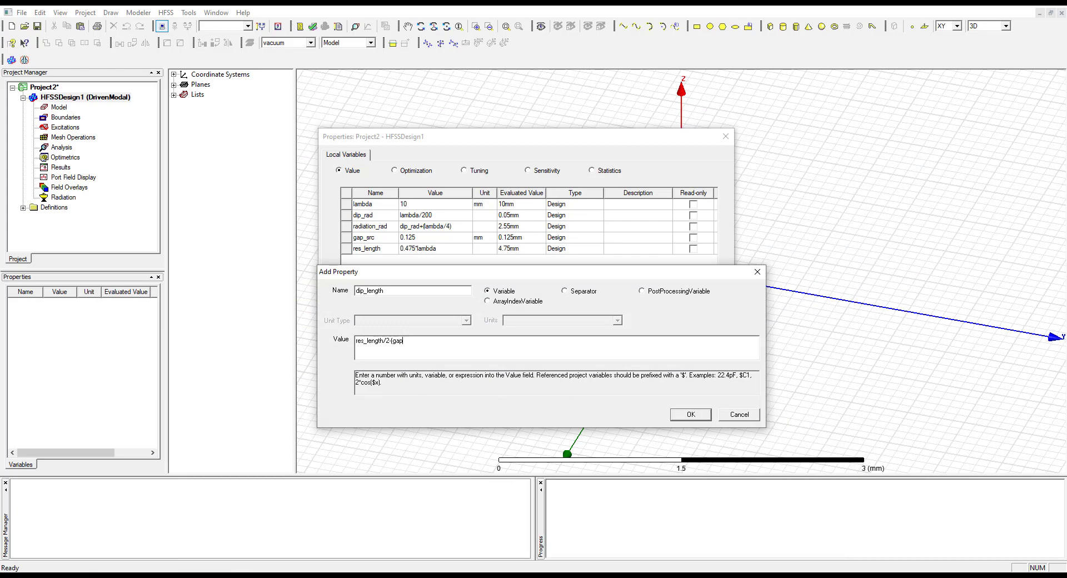
pyautogui.write('_src/2')
pyautogui.click(690, 416)
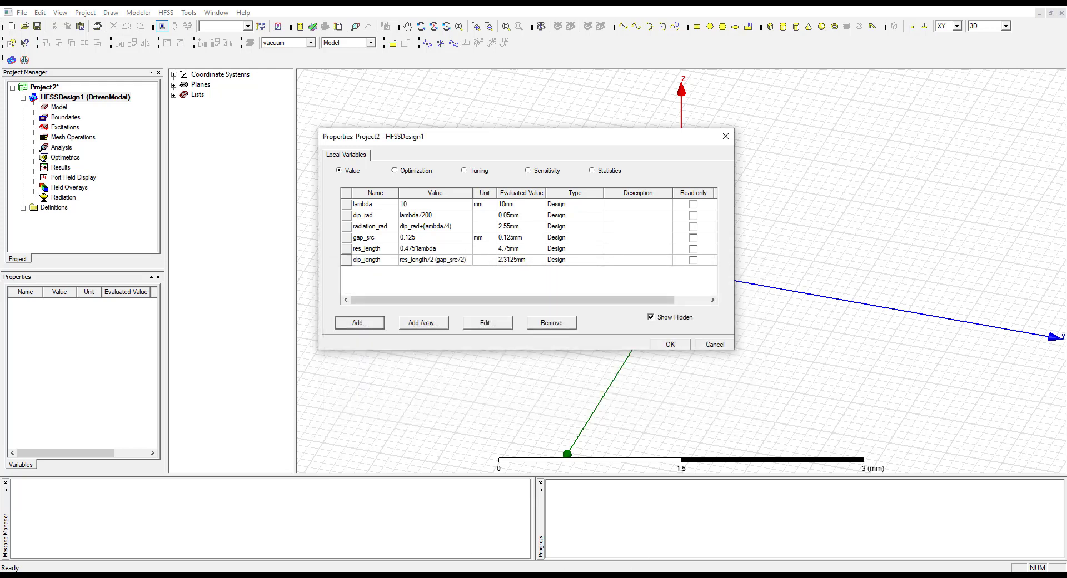
# Look up the last variable in the manual's table and start a new local variable named rad_height
pyautogui.hotkey('alt', 'Tab')
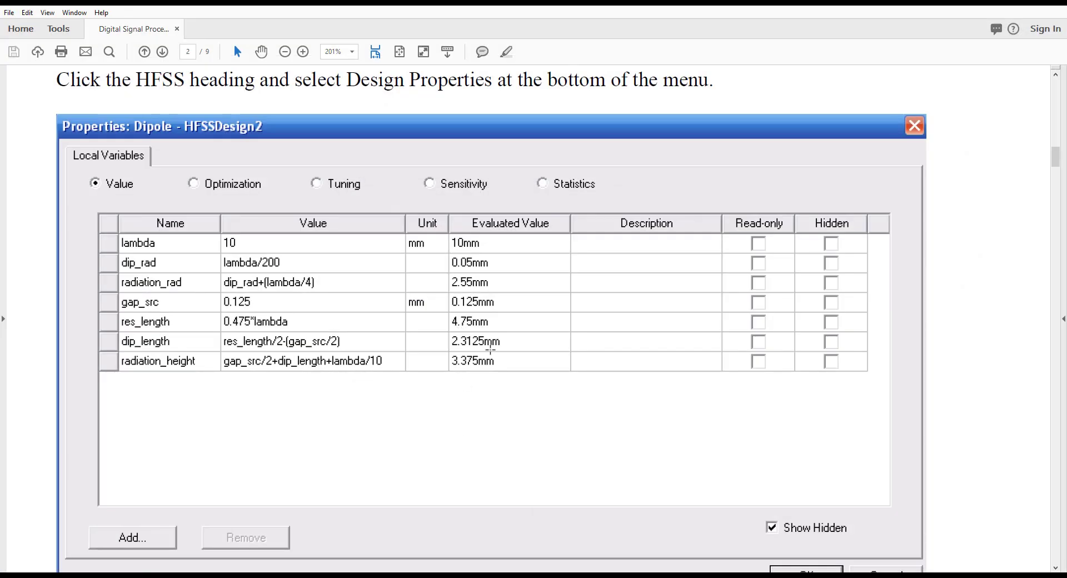
pyautogui.scroll(-1, 183, 367)
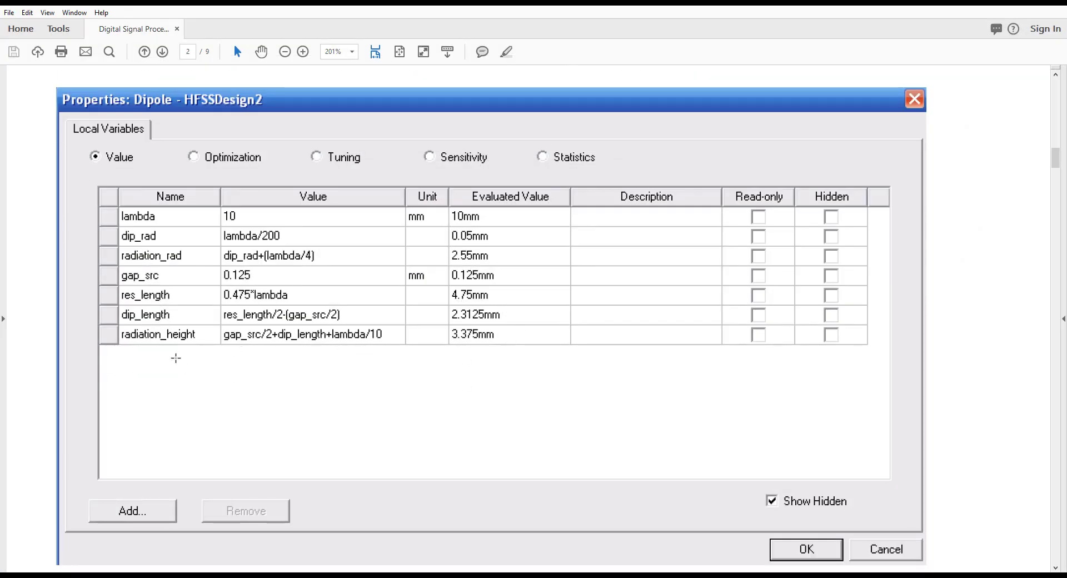
pyautogui.hotkey('alt', 'Tab')
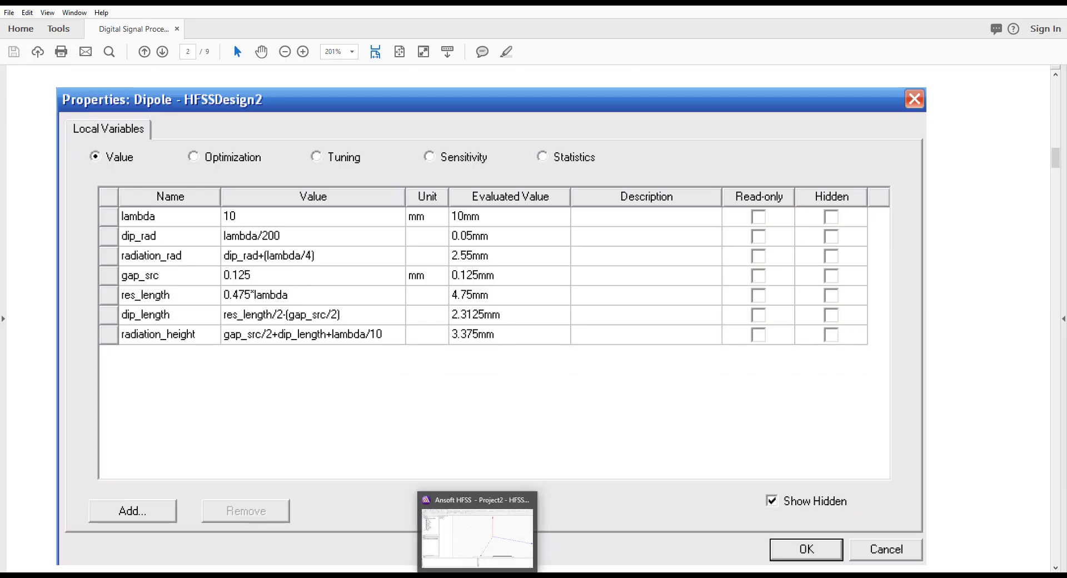
pyautogui.click(361, 324)
pyautogui.moveTo(504, 218); pyautogui.dragTo(511, 286)
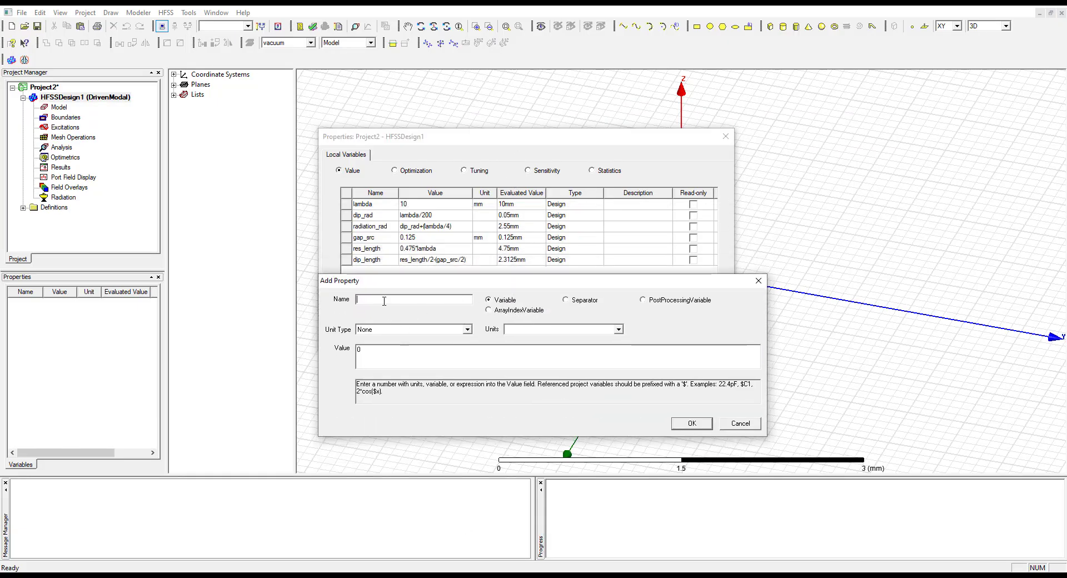
pyautogui.write('rad_height')
pyautogui.press('Tab')
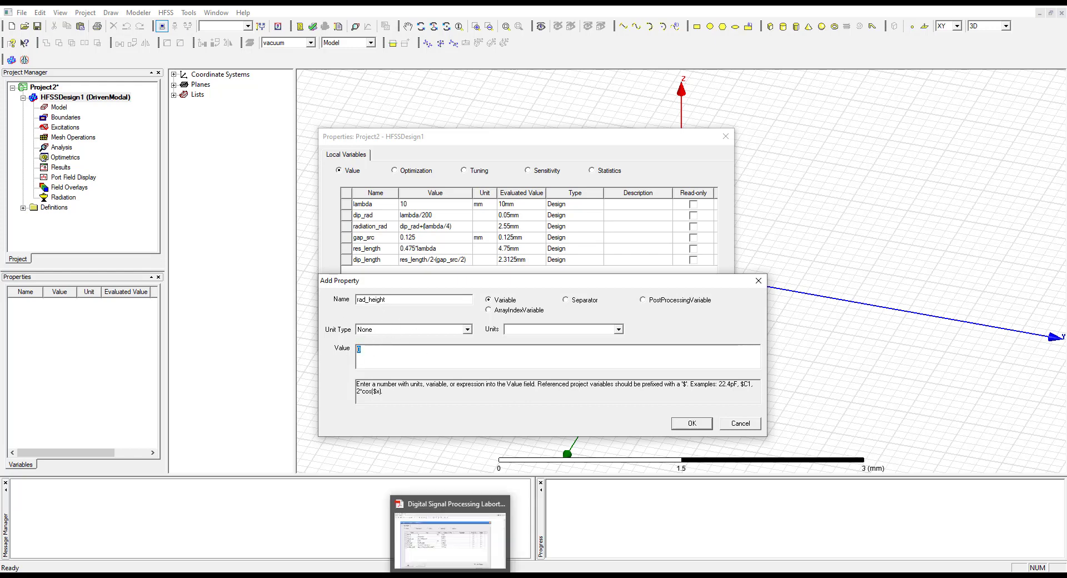
# Give rad_height the expression gap_src/2+dip_length+lambda/10 from the manual and add the variable
pyautogui.click(451, 576)
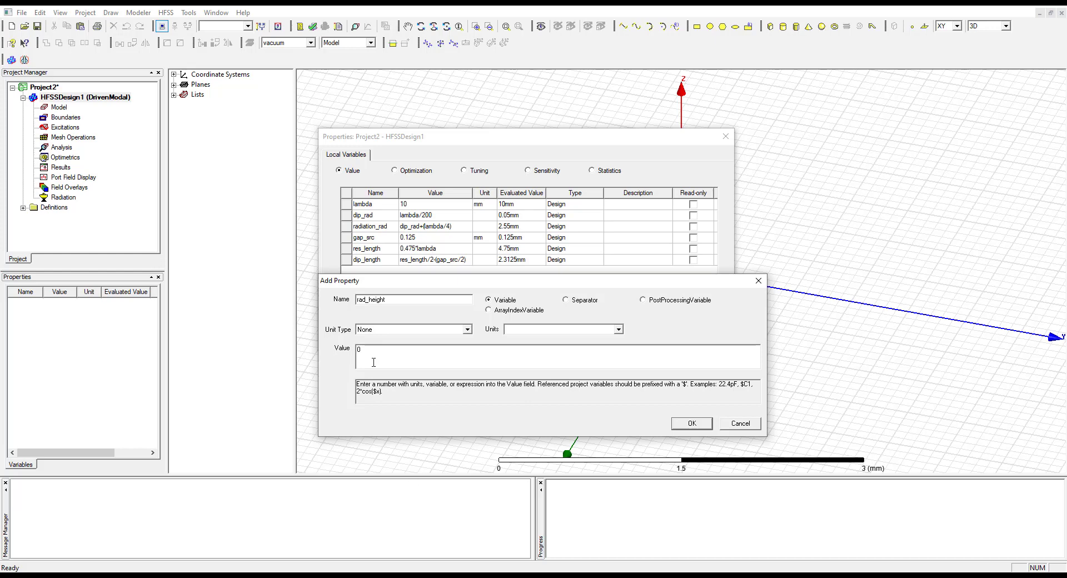
pyautogui.write('gap_src')
pyautogui.press('Delete')
pyautogui.click(483, 576)
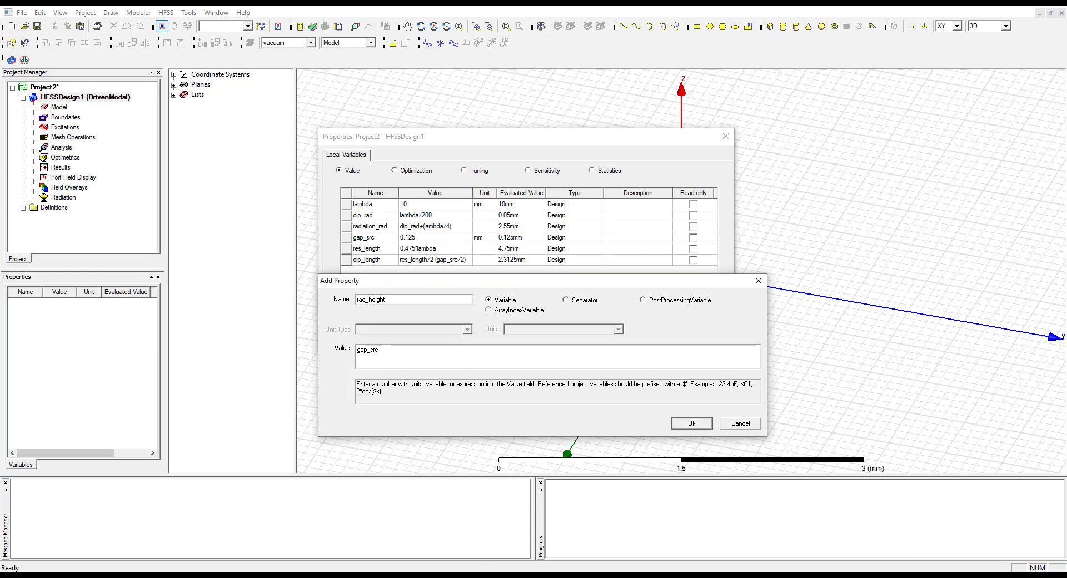
pyautogui.hotkey('alt', 'Tab')
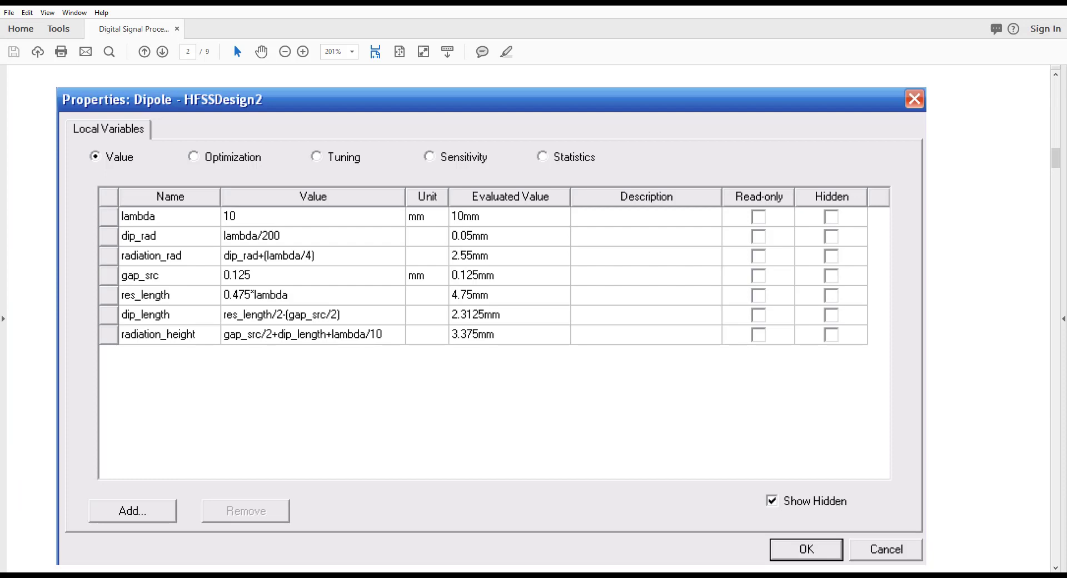
pyautogui.hotkey('alt', 'Tab')
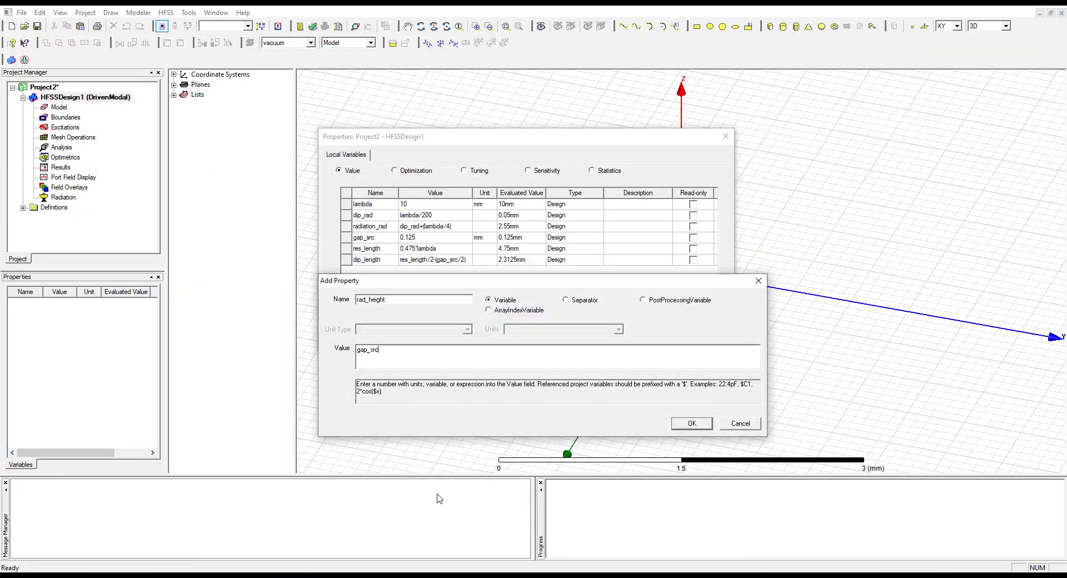
pyautogui.write('2+dip_length')
pyautogui.hotkey('alt', 'Tab')
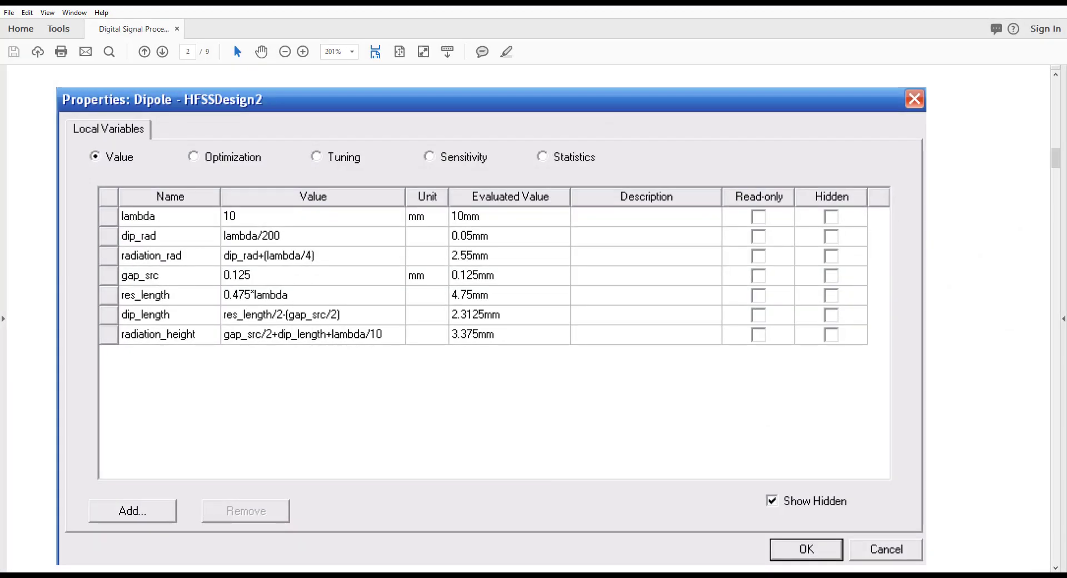
pyautogui.hotkey('alt', 'Tab')
pyautogui.write('+lambda/10')
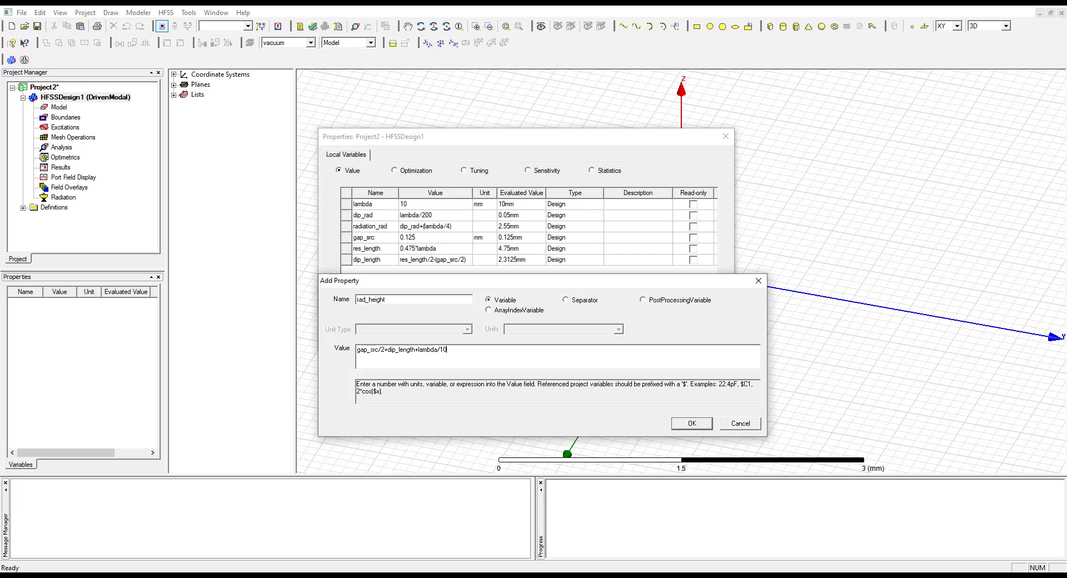
pyautogui.click(692, 423)
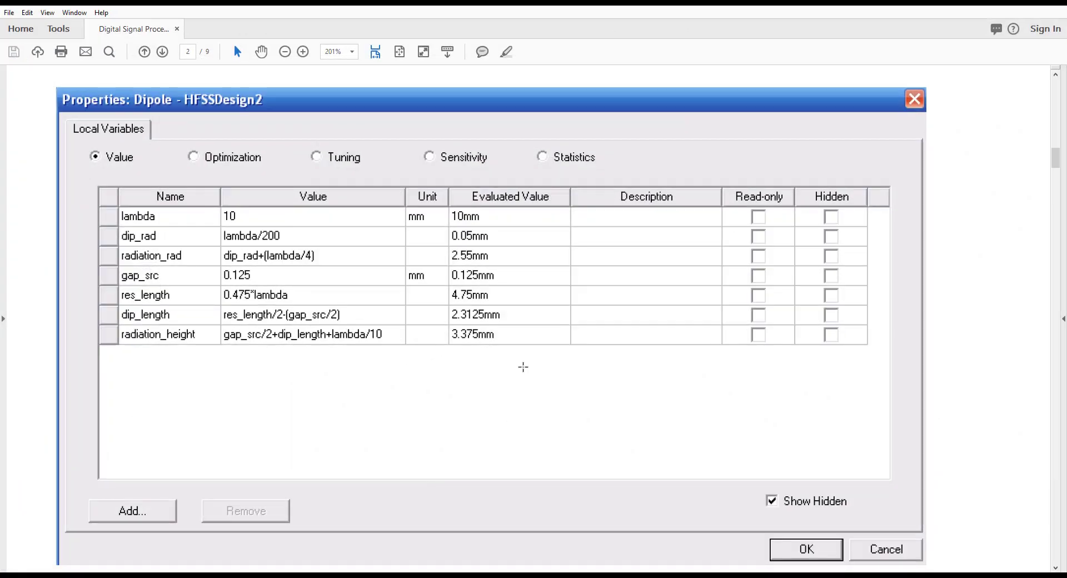
# Widen the variable table's Value column to fit the longest expression, and accept the local variables, adjusting the Properties panel width
pyautogui.scroll(-3, 520, 370)
pyautogui.scroll(-4, 520, 373)
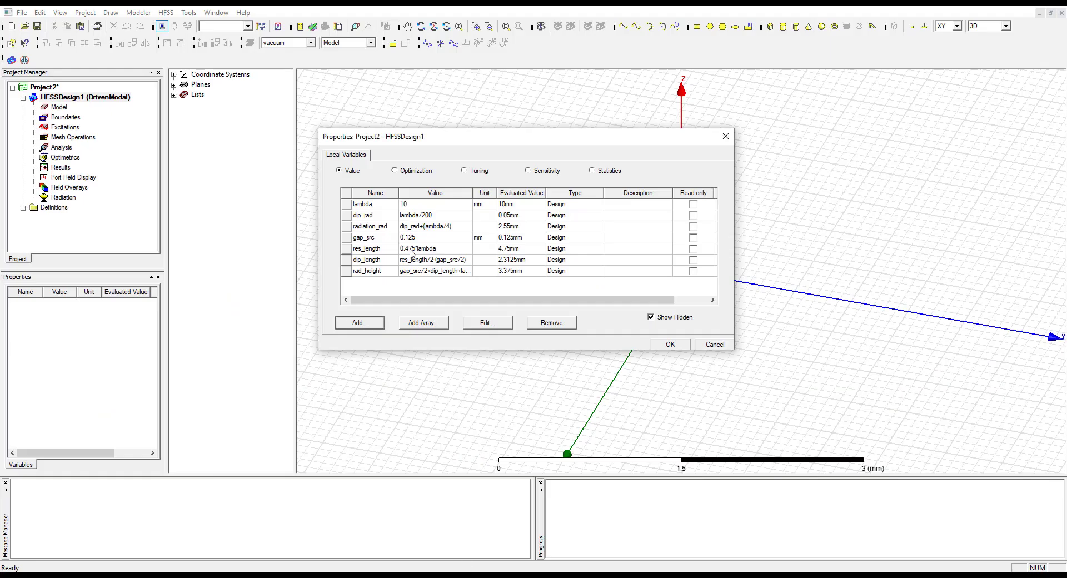
pyautogui.moveTo(473, 192); pyautogui.dragTo(491, 193)
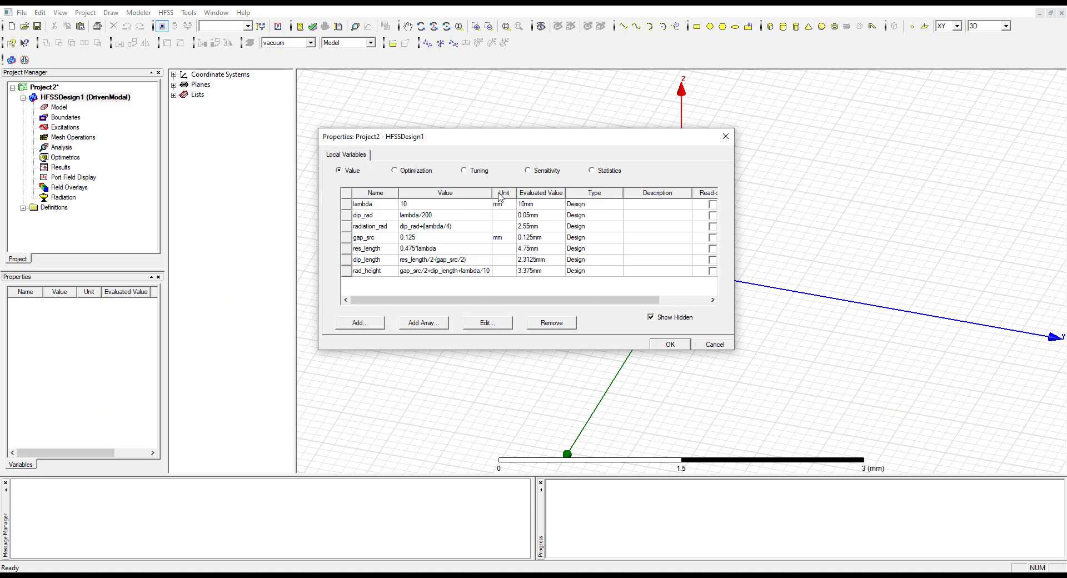
pyautogui.moveTo(493, 193)
pyautogui.mouseDown()
pyautogui.moveTo(518, 192)
pyautogui.moveTo(504, 192)
pyautogui.mouseUp()
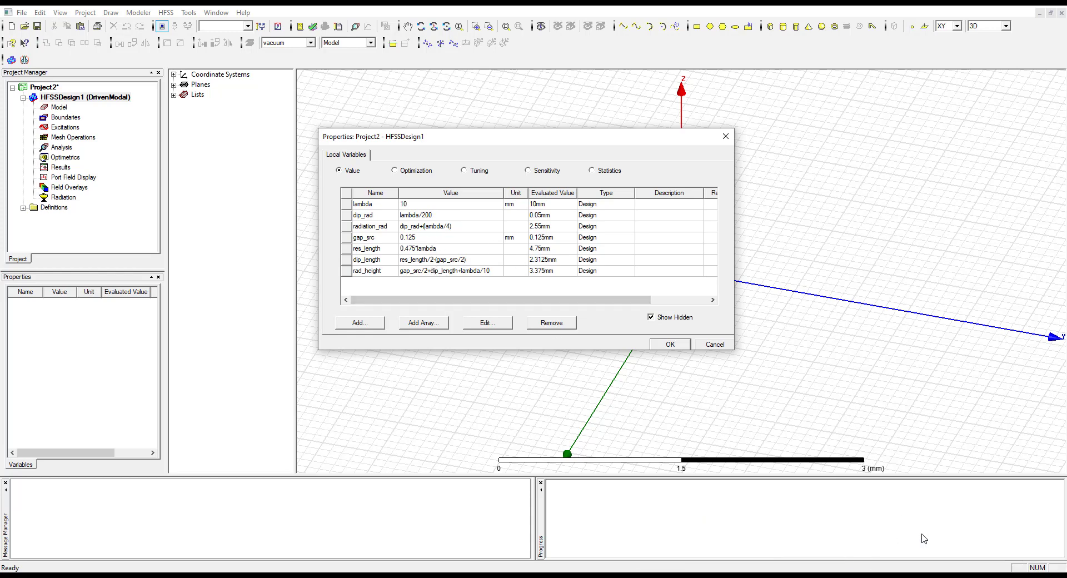
pyautogui.click(679, 350)
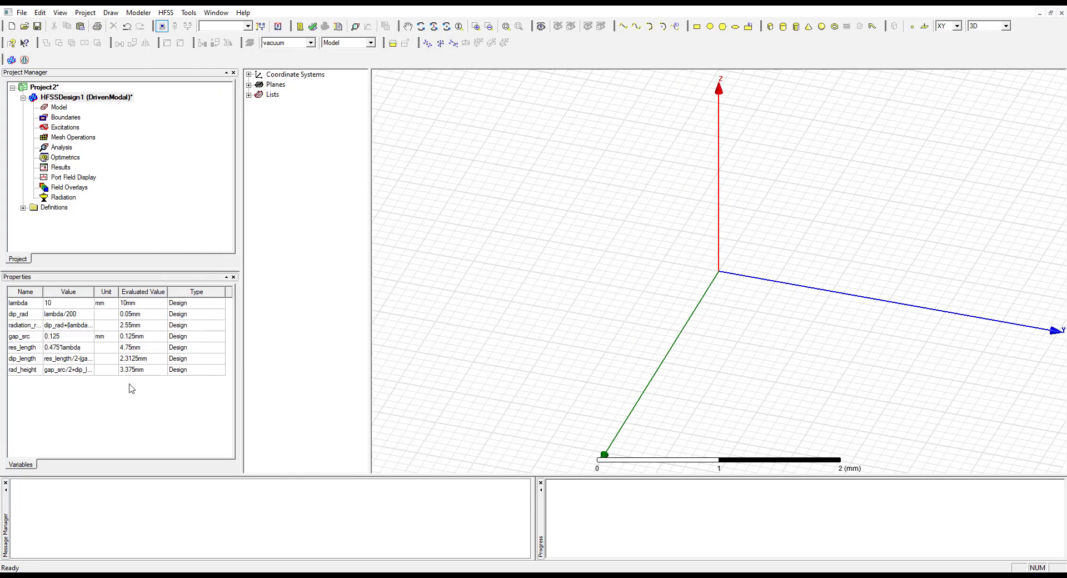
pyautogui.moveTo(242, 330); pyautogui.dragTo(232, 330)
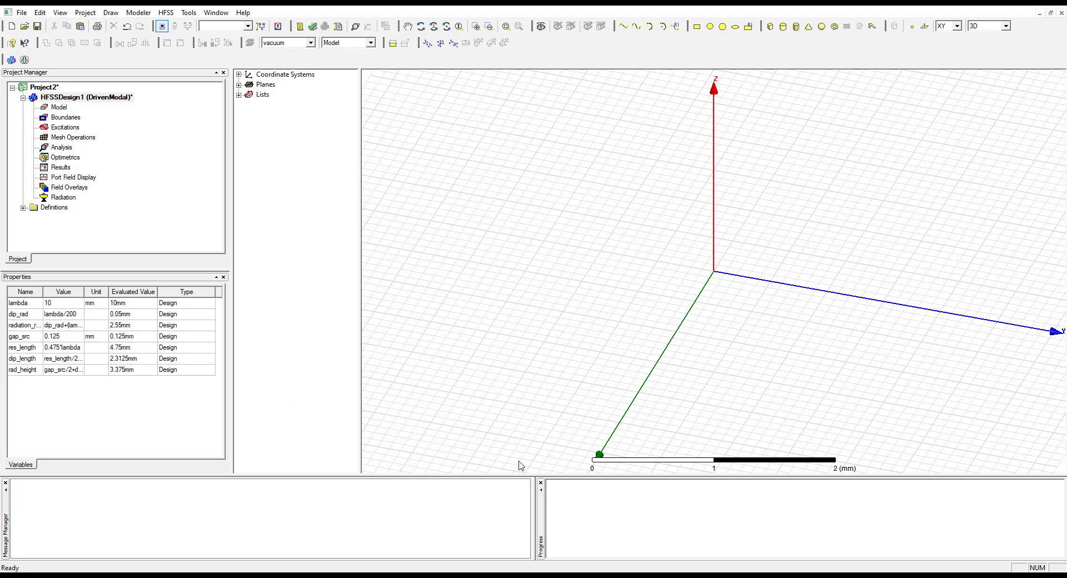
# Read the manual's instructions for drawing the dipole cylinder, including its name, material and the CreateCylinder parameter table
pyautogui.hotkey('alt', 'Tab')
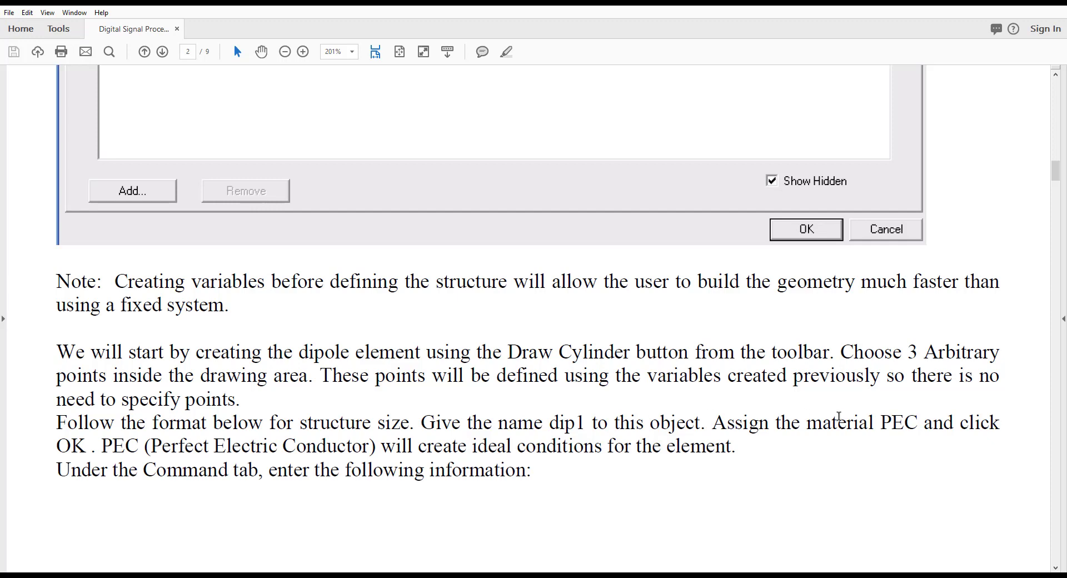
pyautogui.moveTo(927, 422); pyautogui.dragTo(880, 423)
pyautogui.click(895, 483)
pyautogui.scroll(-2, 473, 472)
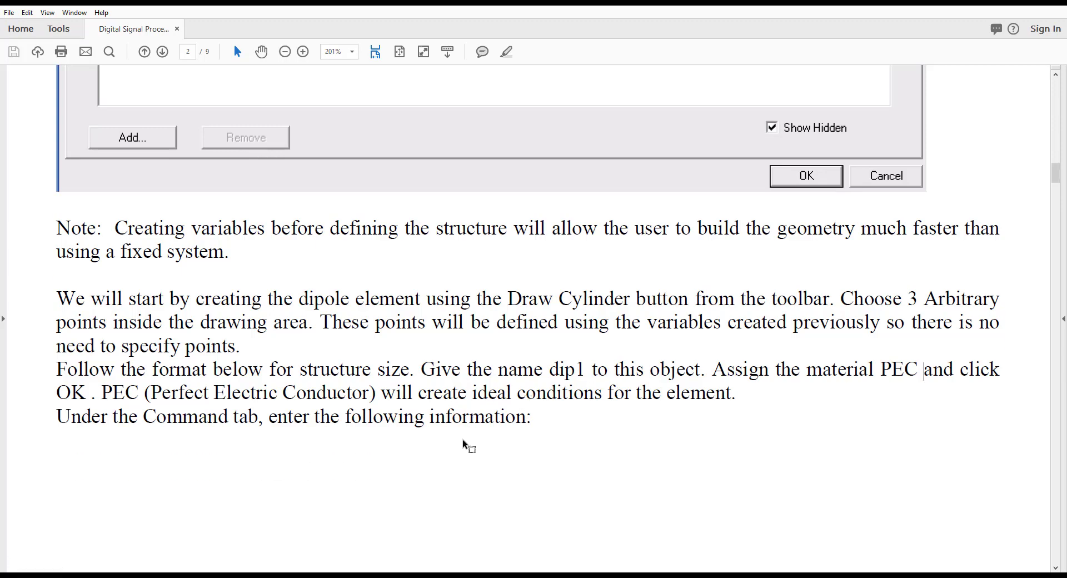
pyautogui.scroll(-10, 457, 448)
pyautogui.scroll(-3, 455, 448)
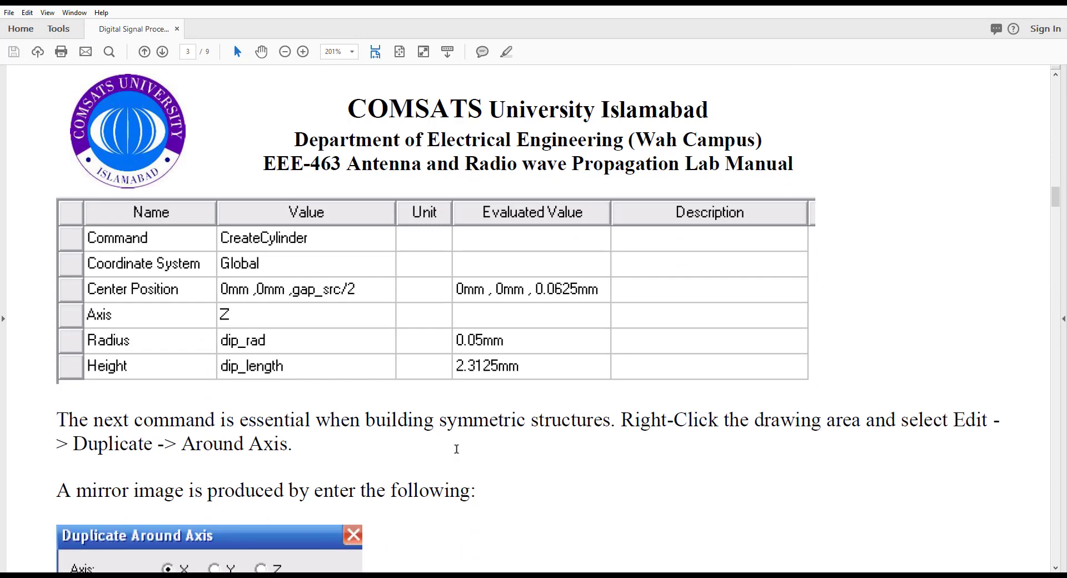
pyautogui.scroll(-5, 465, 453)
pyautogui.scroll(6, 462, 453)
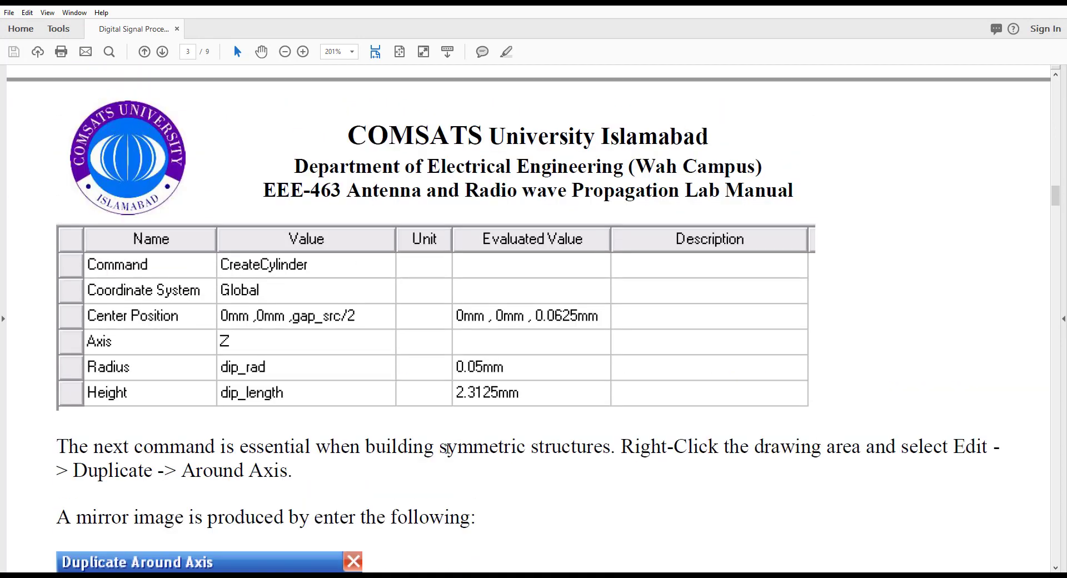
# Switch to HFSS and draw a freehand cylinder near the origin along Z, about 0.78 mm in radius and 1.4 mm high
pyautogui.scroll(1, 447, 448)
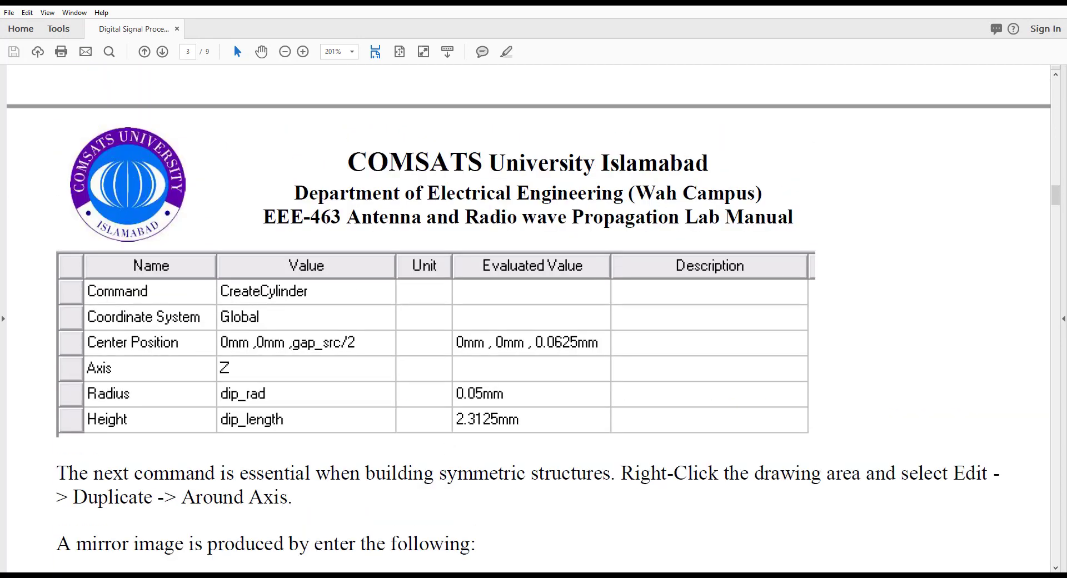
pyautogui.moveTo(478, 576)
pyautogui.hotkey('alt', 'Tab')
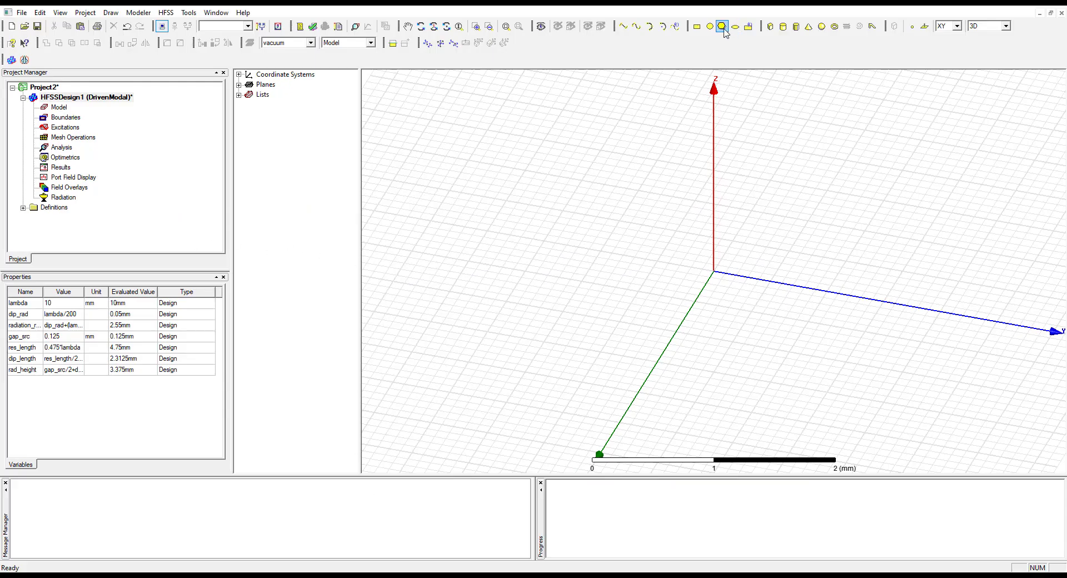
pyautogui.click(783, 26)
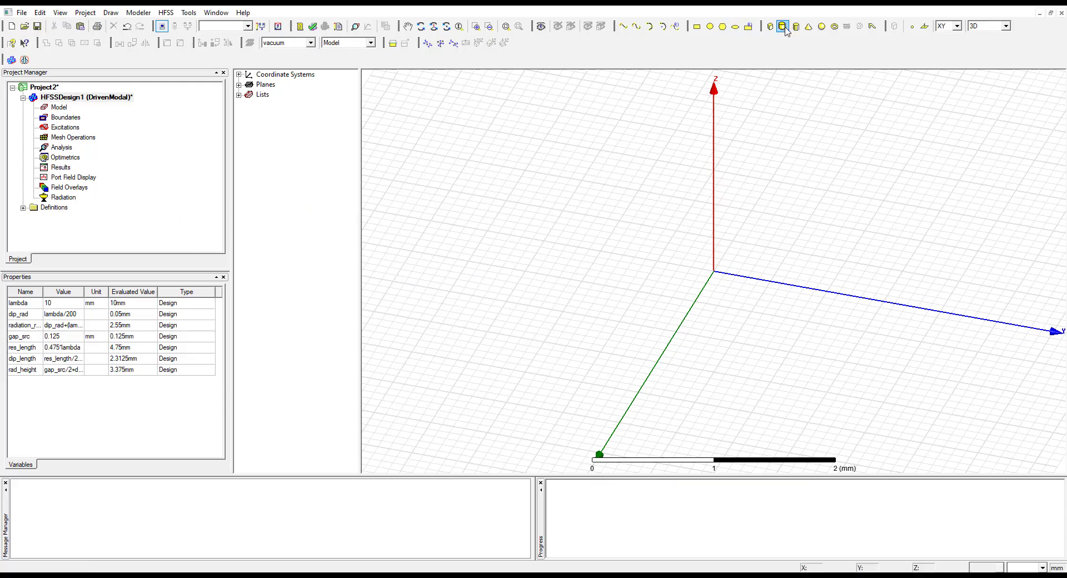
pyautogui.click(672, 261)
pyautogui.click(706, 302)
pyautogui.click(669, 228)
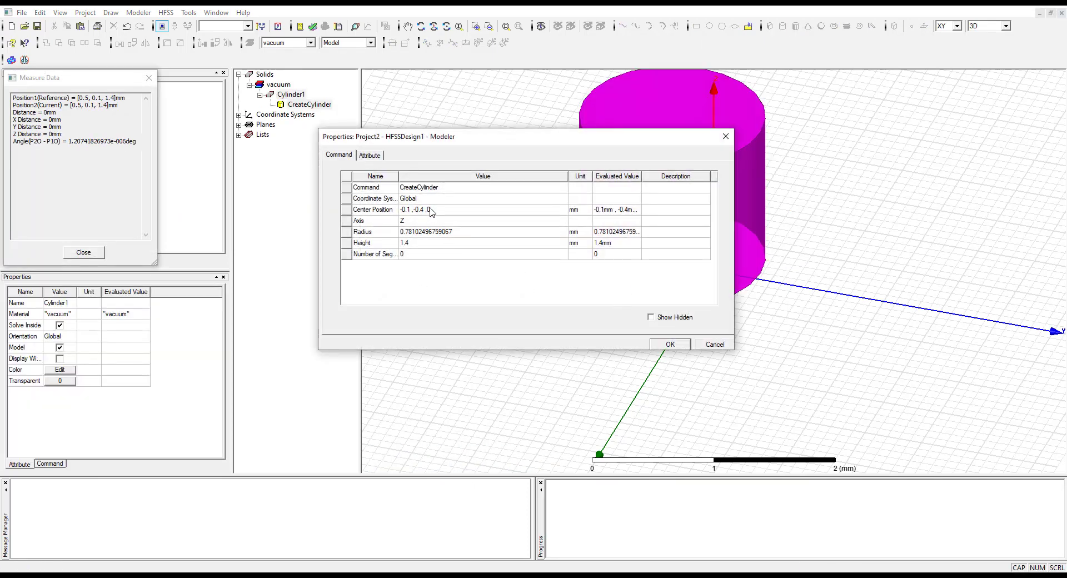
pyautogui.moveTo(541, 138); pyautogui.dragTo(566, 211)
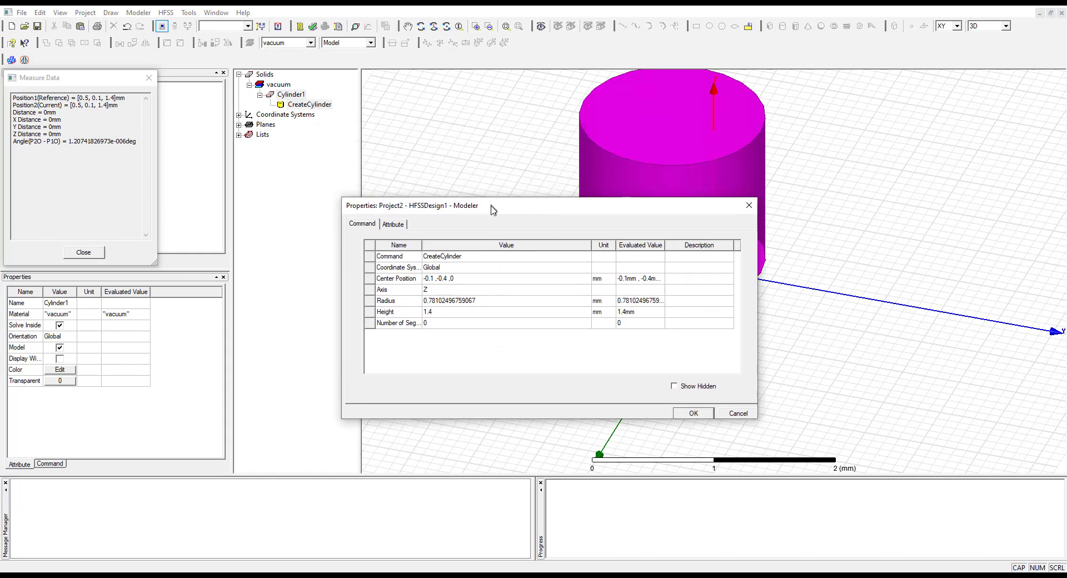
# Name the new cylinder dip_1
pyautogui.click(391, 228)
pyautogui.click(448, 262)
pyautogui.click(444, 261)
pyautogui.doubleClick(444, 262)
pyautogui.write('dip_1')
# Search the material library for PEC and assign pec as the cylinder's material
pyautogui.click(467, 271)
pyautogui.click(467, 271)
pyautogui.click(485, 284)
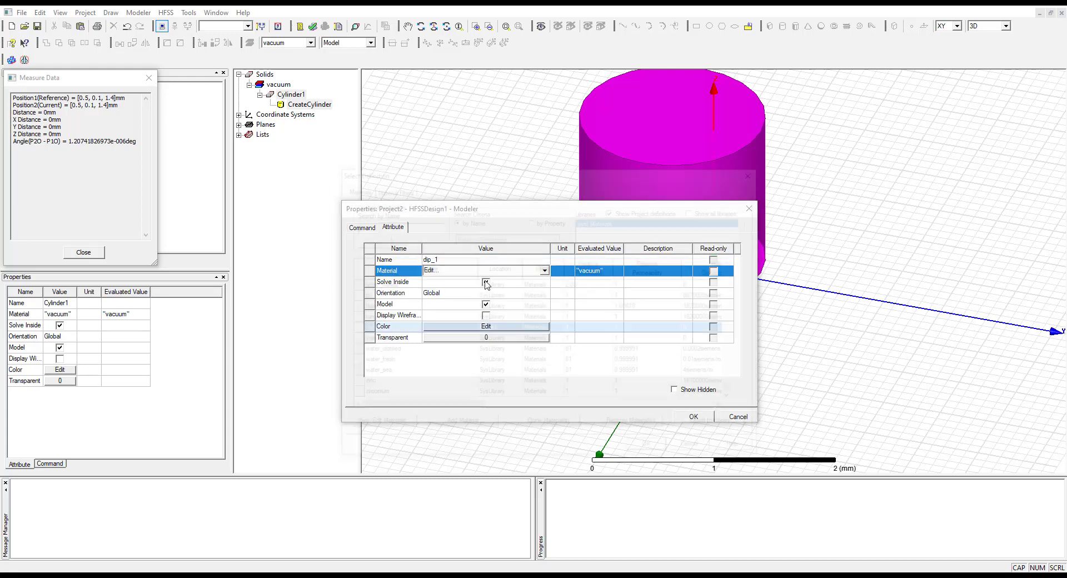
pyautogui.click(418, 225)
pyautogui.write('PEC')
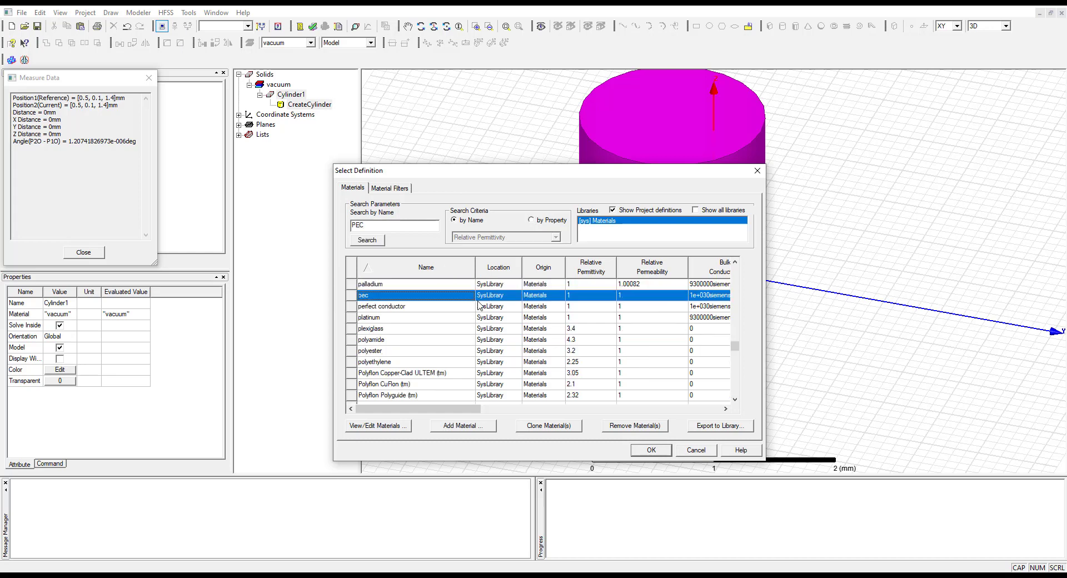
pyautogui.click(367, 297)
pyautogui.click(648, 450)
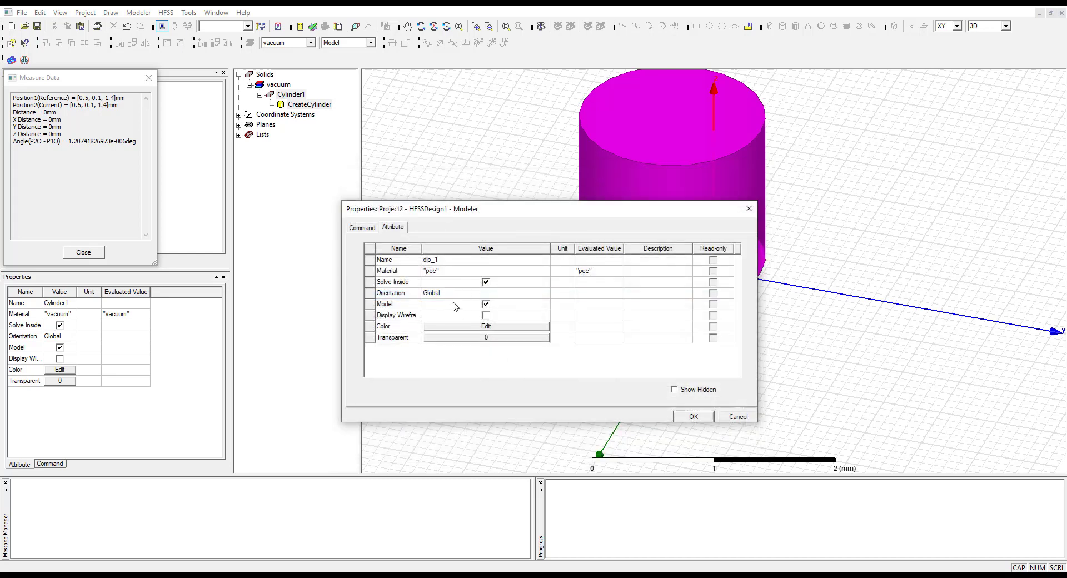
# Set the cylinder's center position to 0mm, 0mm, gap_src/2
pyautogui.click(354, 229)
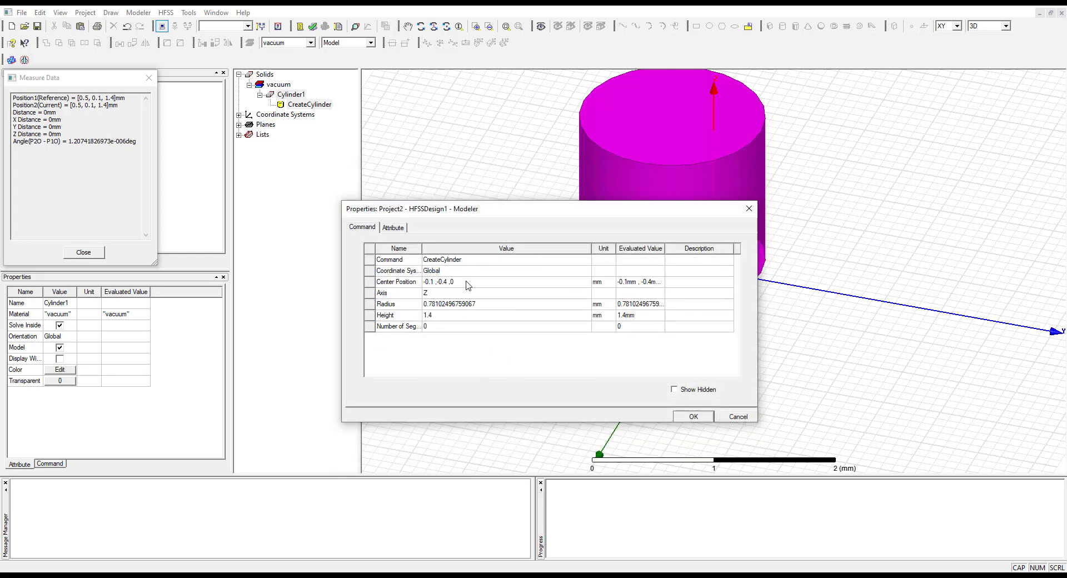
pyautogui.click(470, 282)
pyautogui.hotkey('alt', 'Tab')
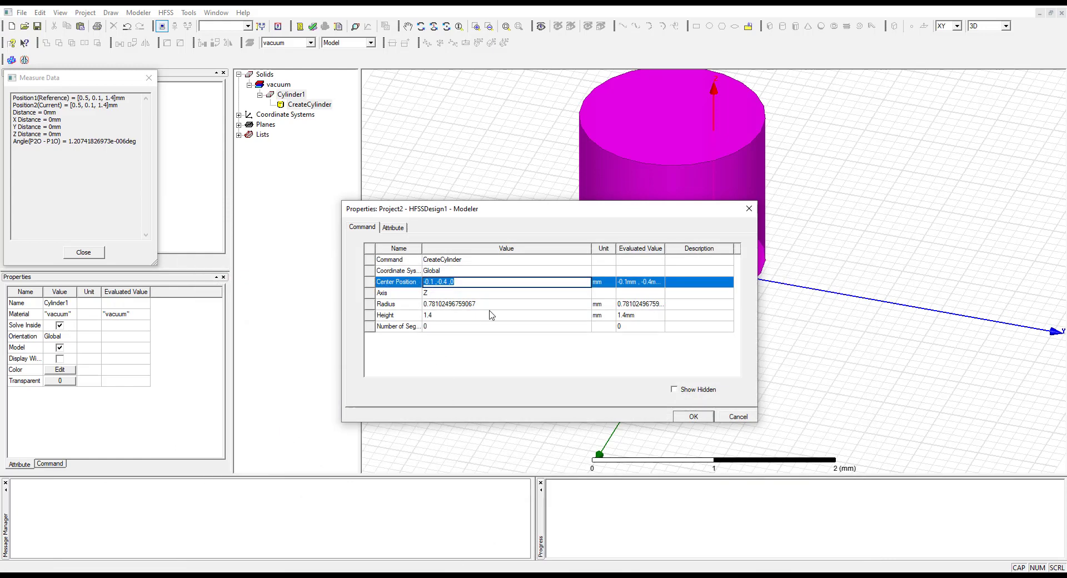
pyautogui.write('0mm ,0mm ,gap_src/2')
# Set the cylinder's radius to dip_rad and its height to dip_length, and accept the properties
pyautogui.click(481, 305)
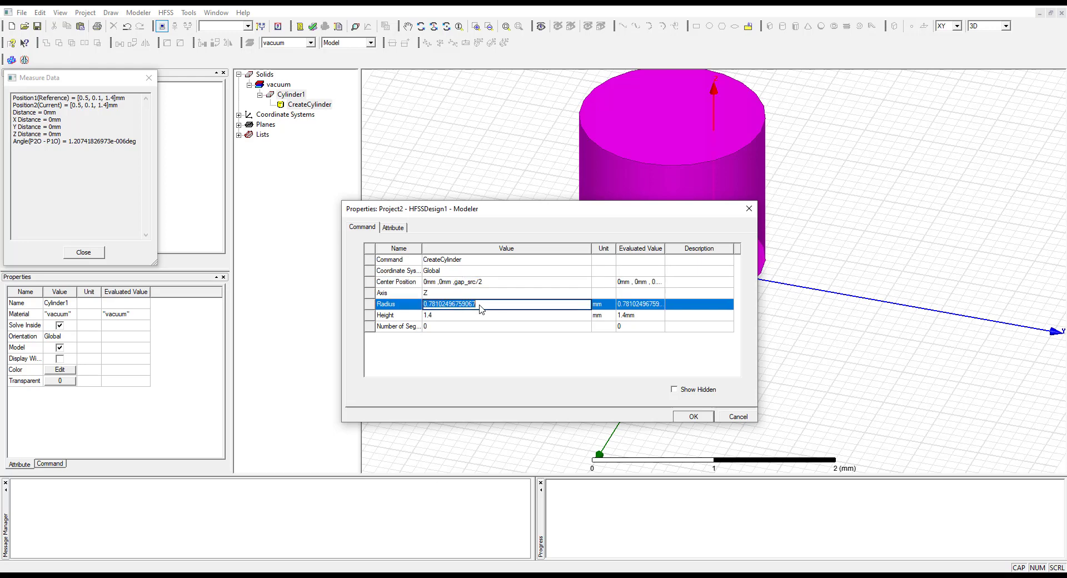
pyautogui.write('rad')
pyautogui.click(467, 315)
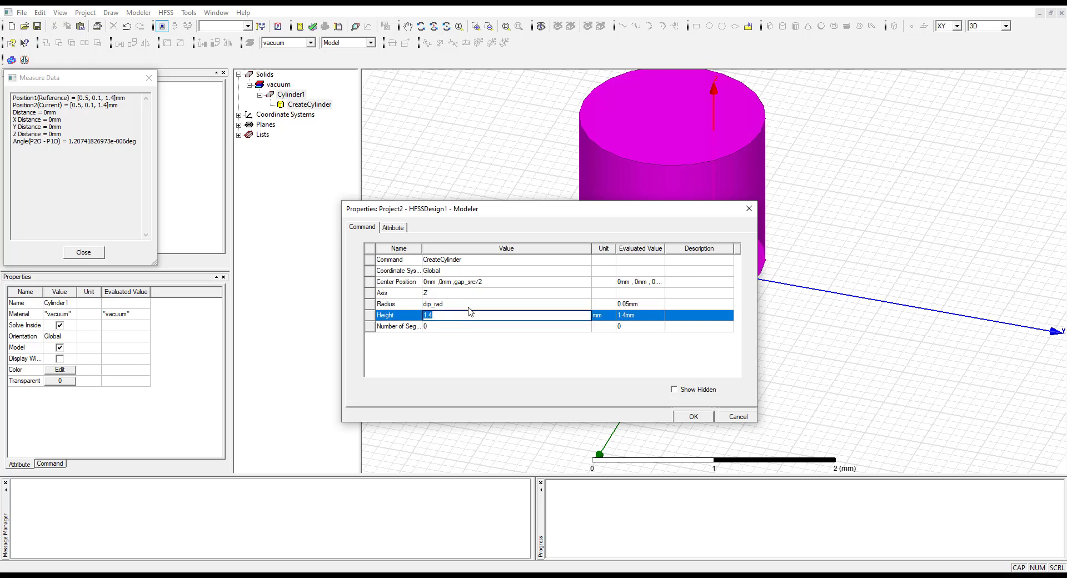
pyautogui.write('dip_length')
pyautogui.click(473, 274)
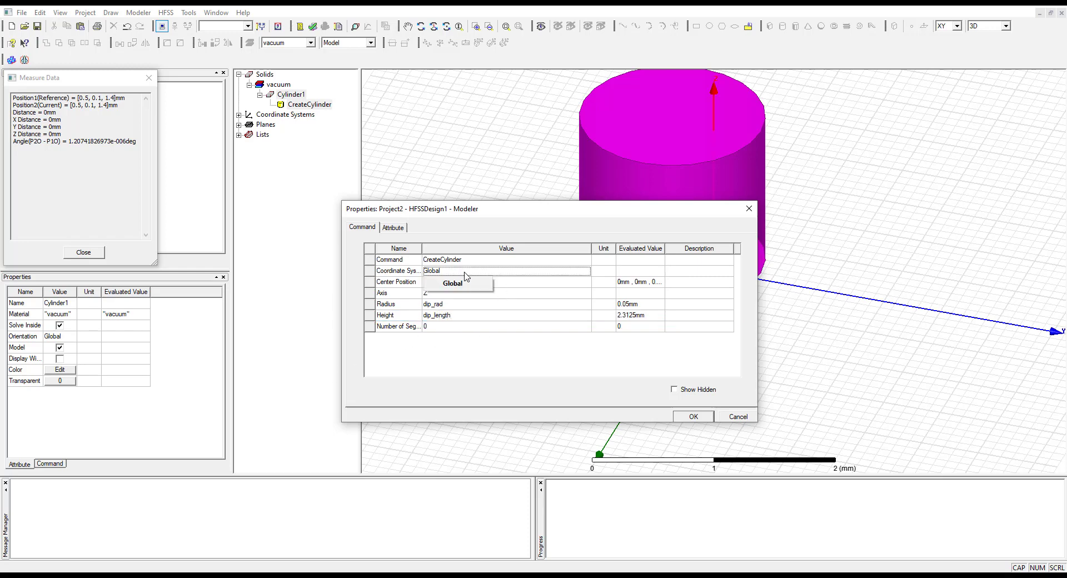
pyautogui.click(625, 359)
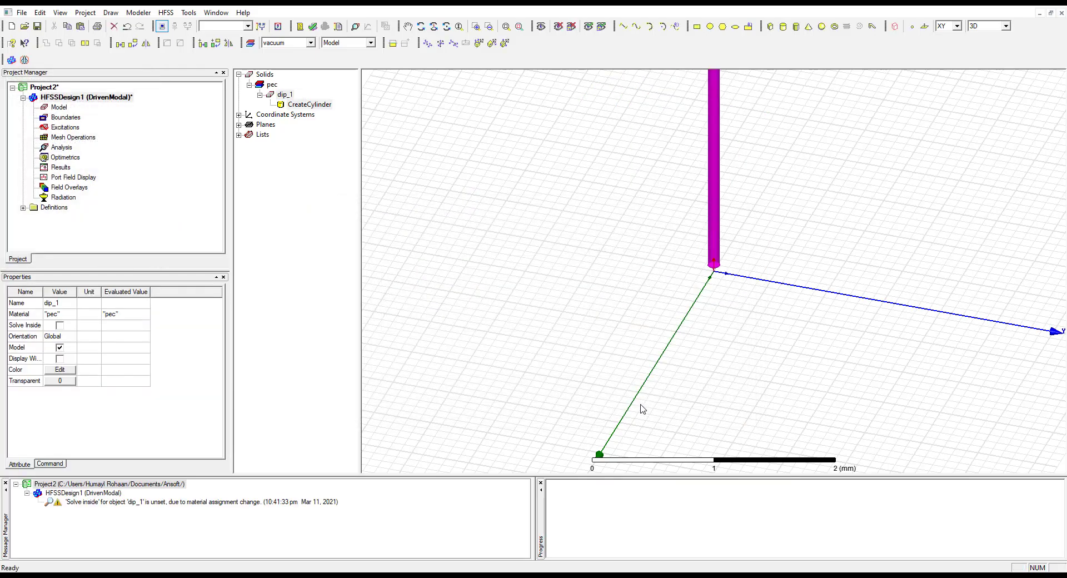
pyautogui.click(693, 416)
# Fit the model in view and examine the dip_1 cylinder's placement along the Z axis from another angle
pyautogui.scroll(2, 750, 290)
pyautogui.scroll(-5, 747, 295)
pyautogui.hotkey('ctrl', 'd')
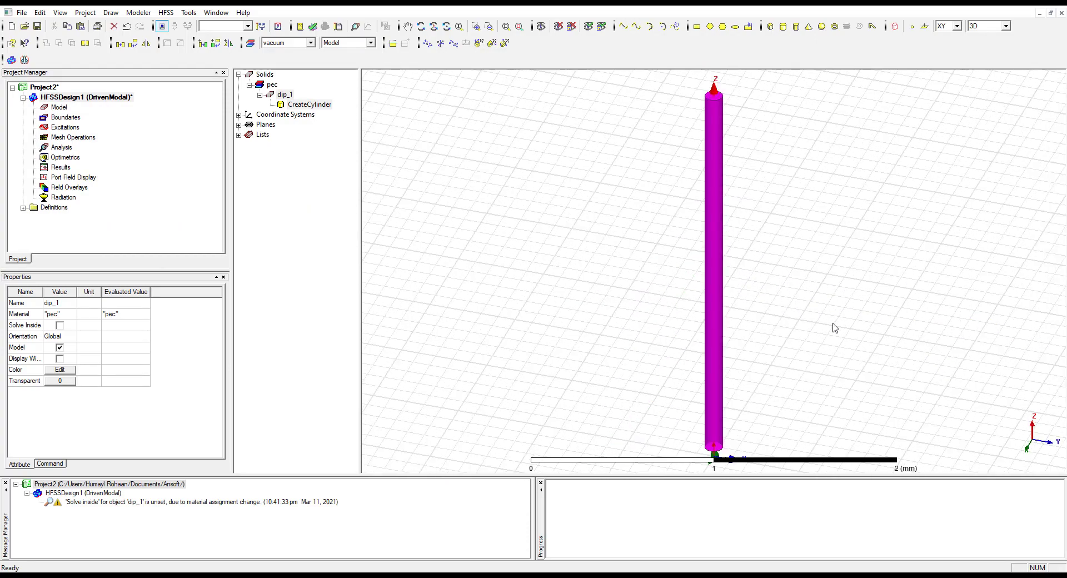
pyautogui.scroll(-5, 836, 332)
pyautogui.scroll(-4, 835, 332)
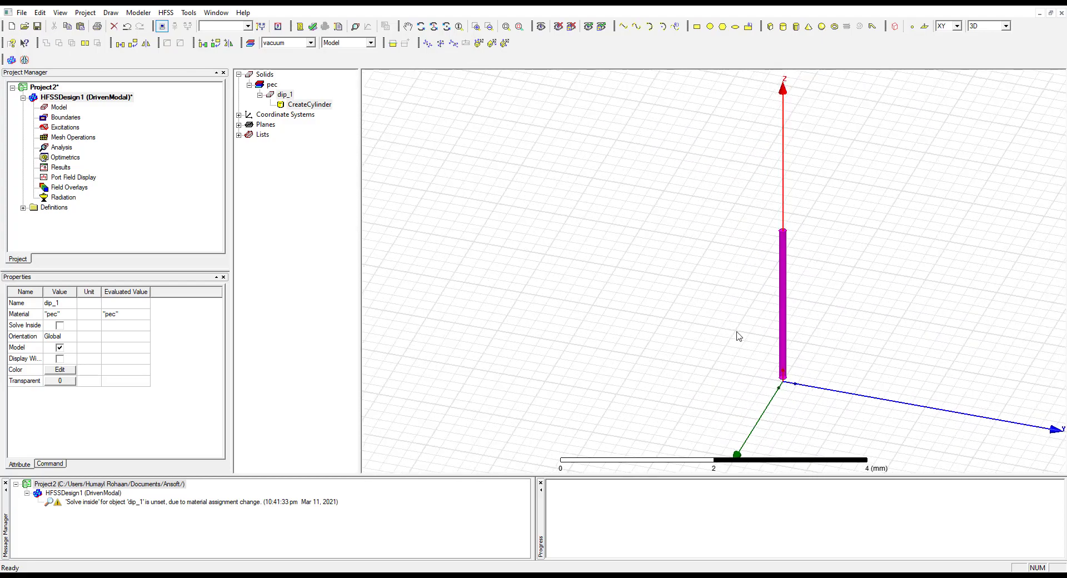
pyautogui.moveTo(770, 304); pyautogui.dragTo(731, 339)
pyautogui.moveTo(782, 317); pyautogui.dragTo(784, 392)
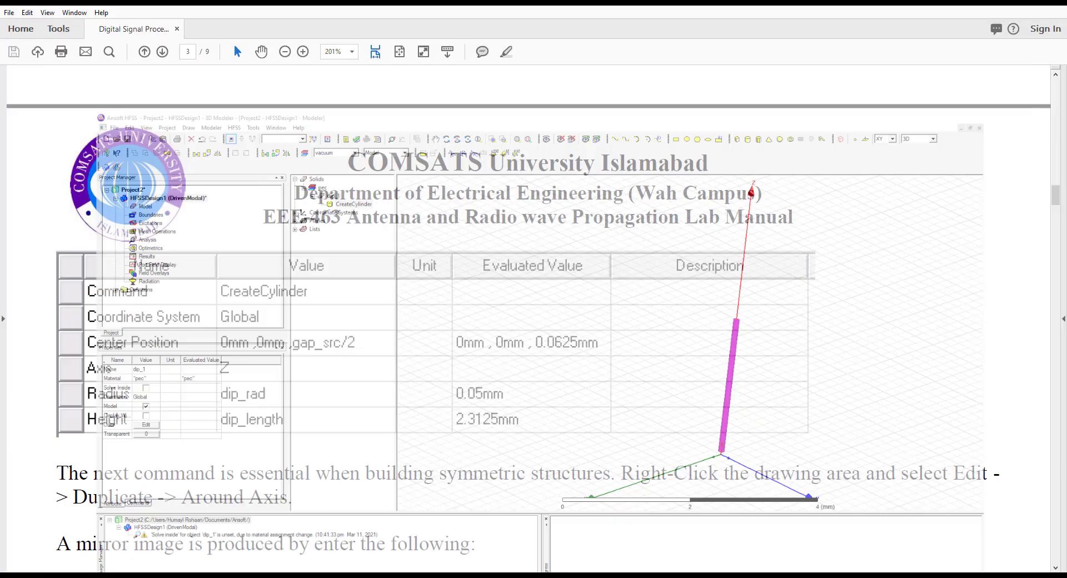
# Read the manual's Duplicate Around Axis settings for mirroring the dipole arm
pyautogui.scroll(-3, 431, 515)
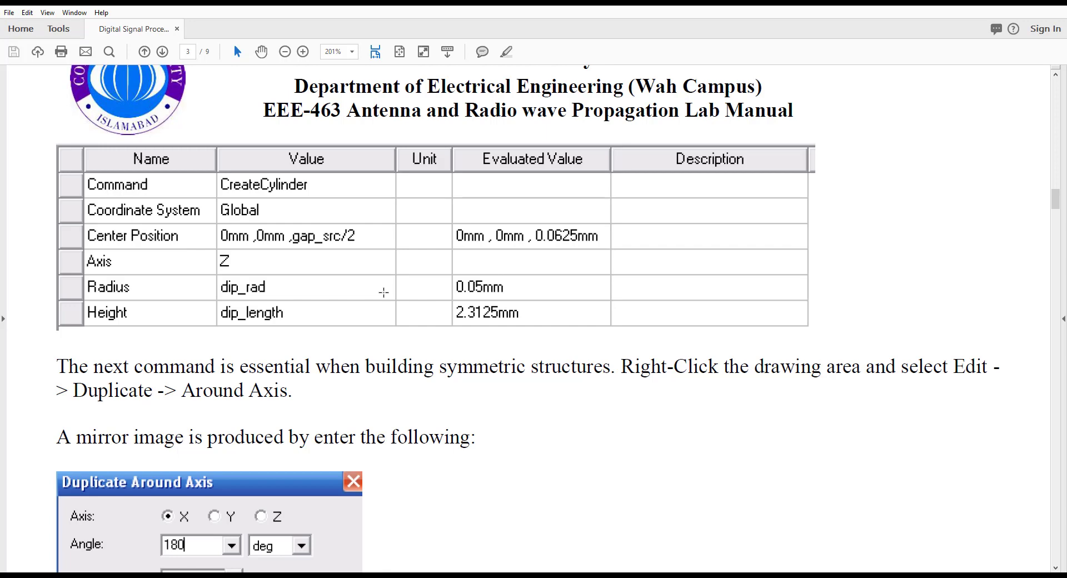
pyautogui.scroll(-4, 362, 509)
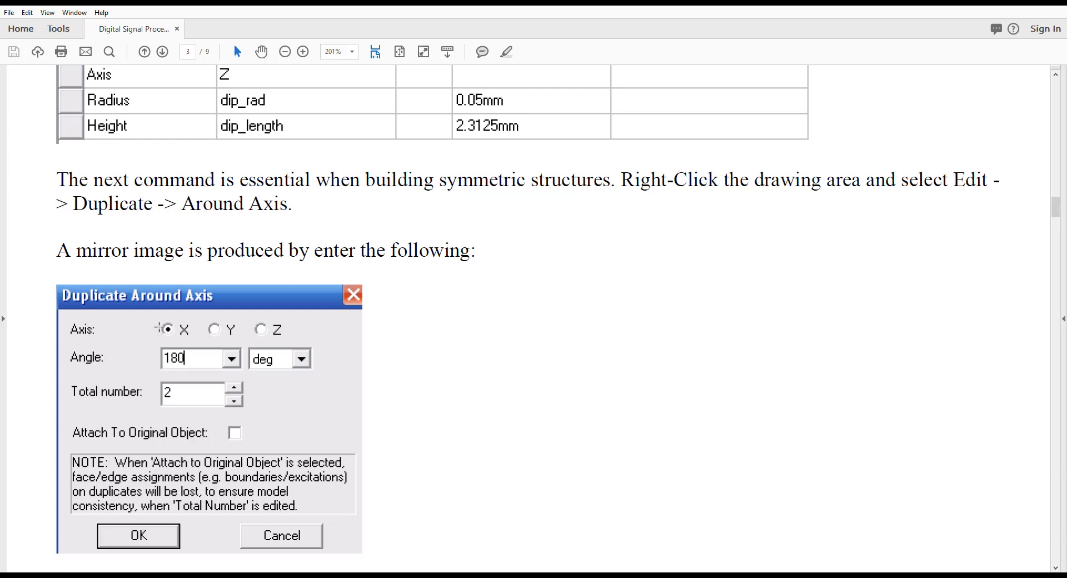
pyautogui.scroll(-3, 217, 444)
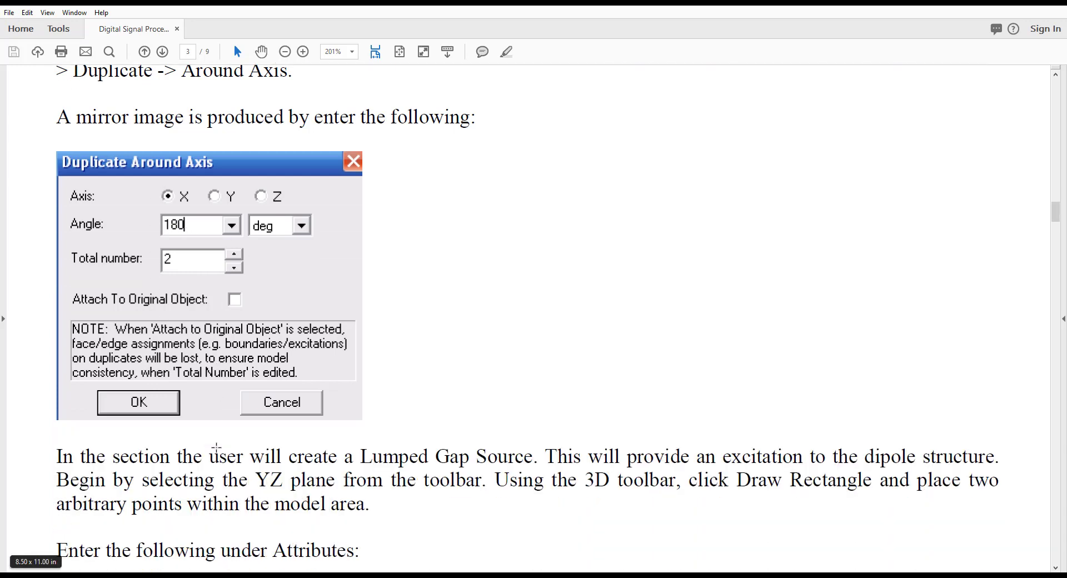
# Back in HFSS, duplicate dip_1 around the X axis by 180 deg with a total number of 2
pyautogui.click(480, 575)
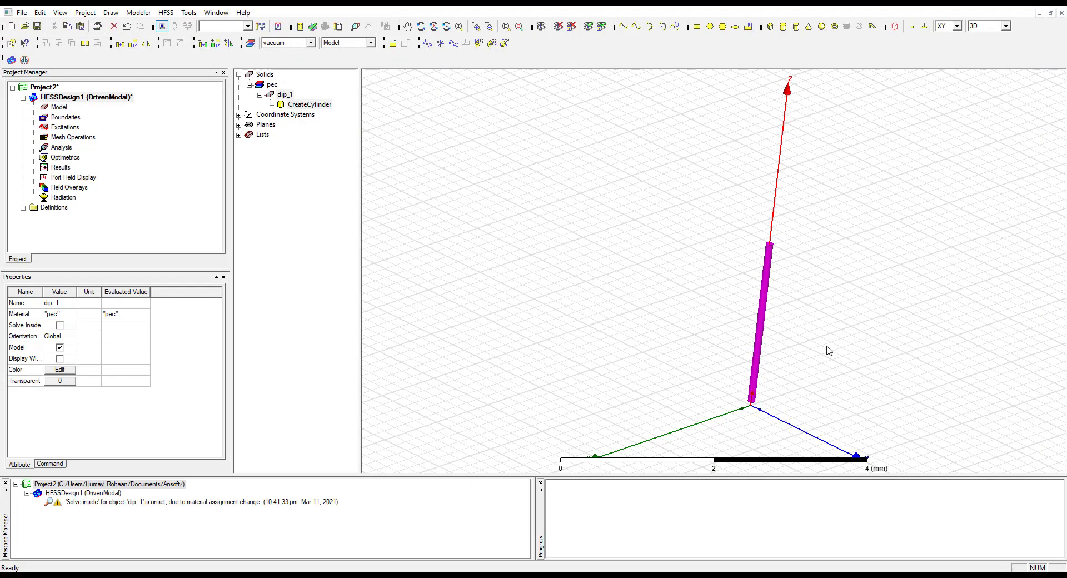
pyautogui.rightClick(762, 328)
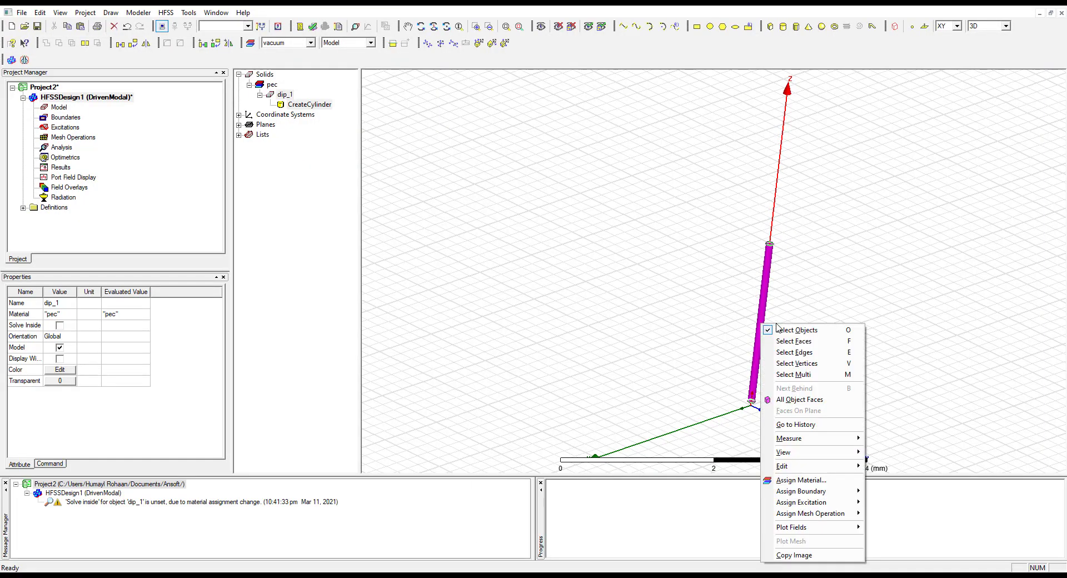
pyautogui.moveTo(813, 467)
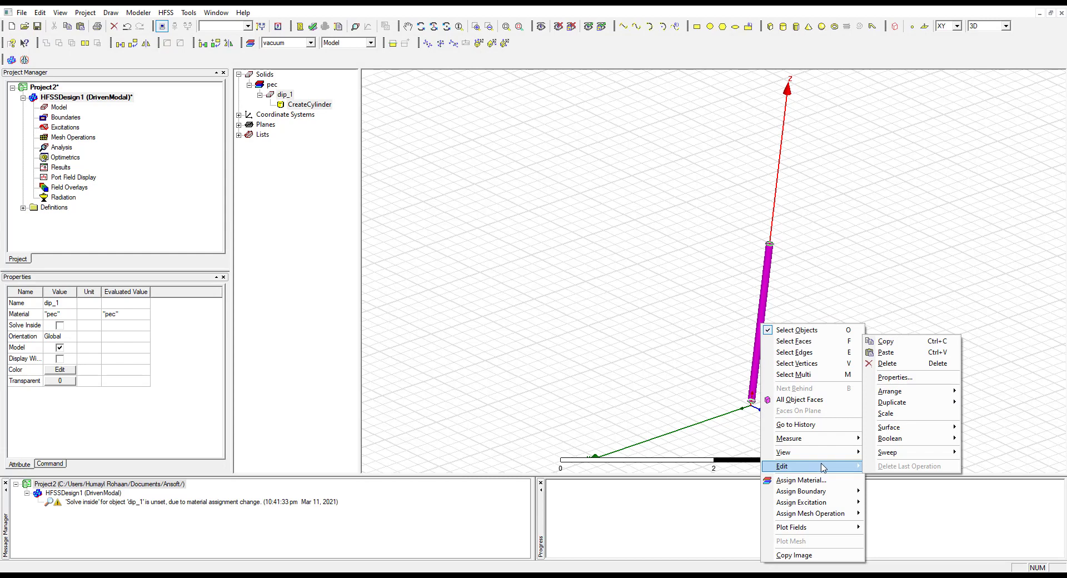
pyautogui.moveTo(945, 405)
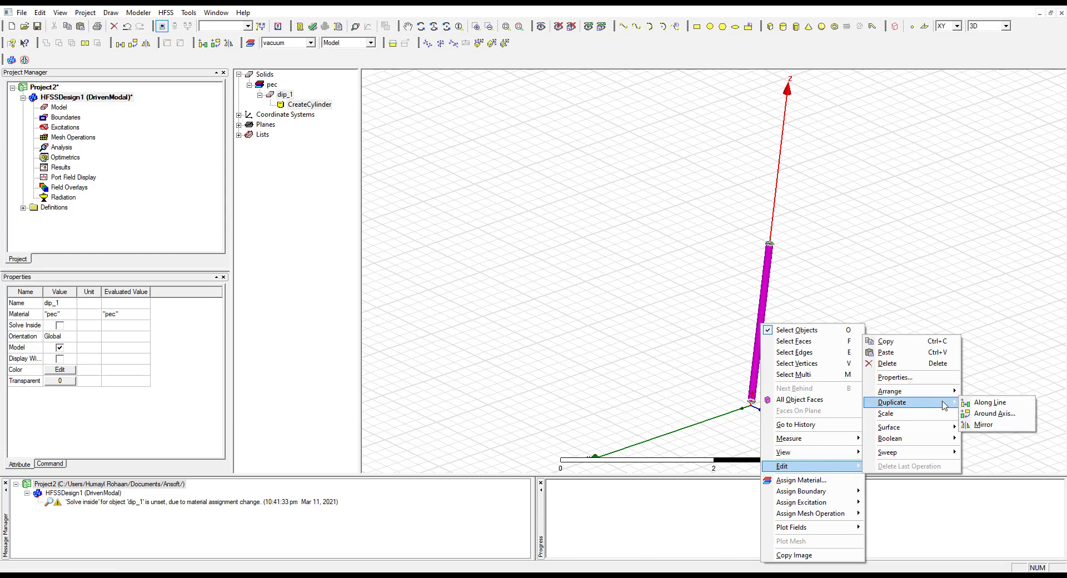
pyautogui.click(994, 413)
pyautogui.moveTo(68, 25); pyautogui.dragTo(401, 251)
pyautogui.click(423, 231)
pyautogui.write('180')
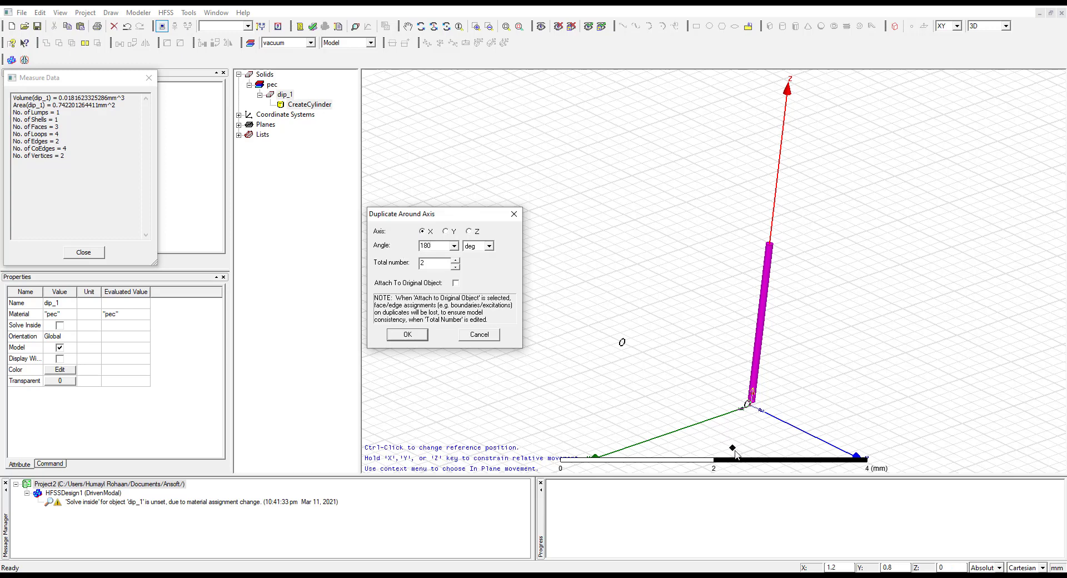
pyautogui.click(408, 335)
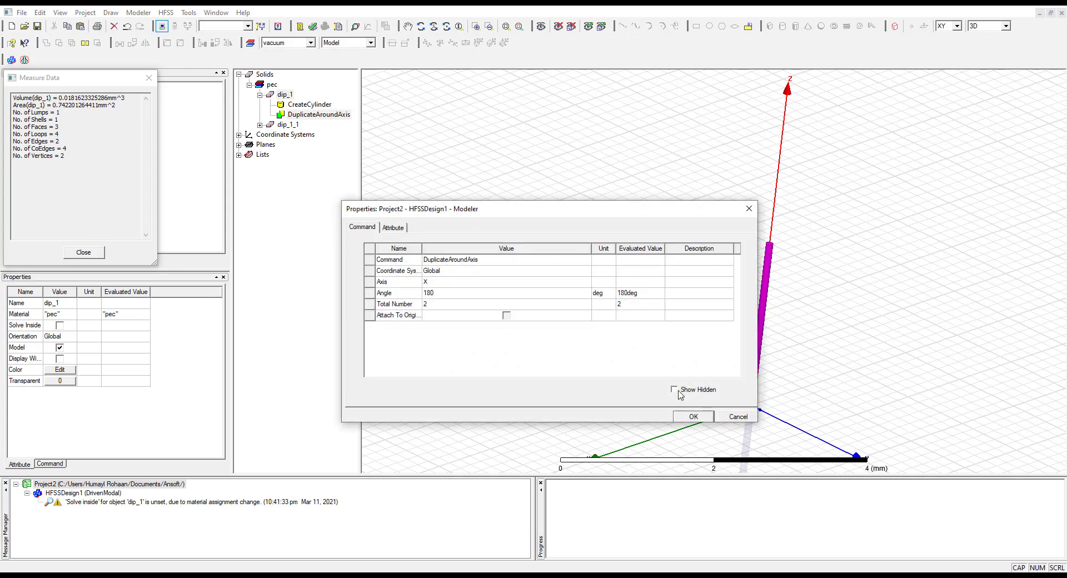
pyautogui.click(693, 417)
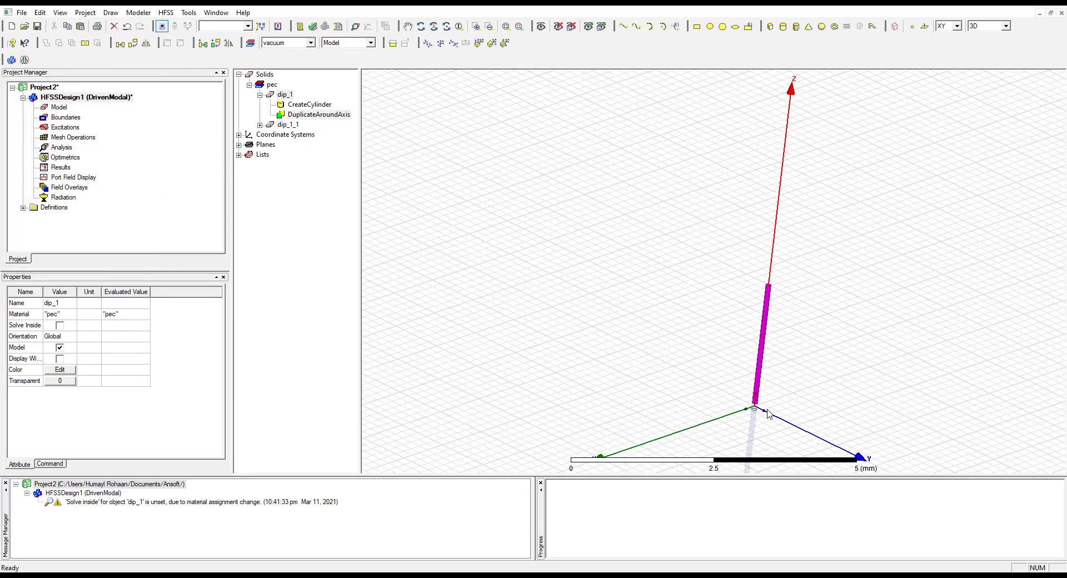
# Select the two dipole arms in turn to examine the original and its duplicate, collapse dip_1's history, and clear the selection
pyautogui.click(750, 441)
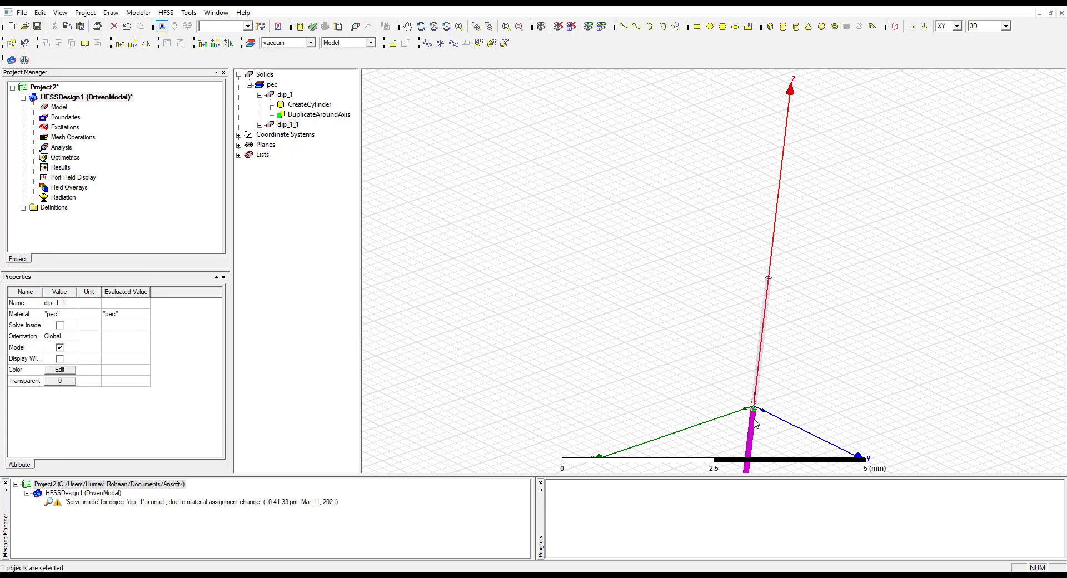
pyautogui.click(718, 245)
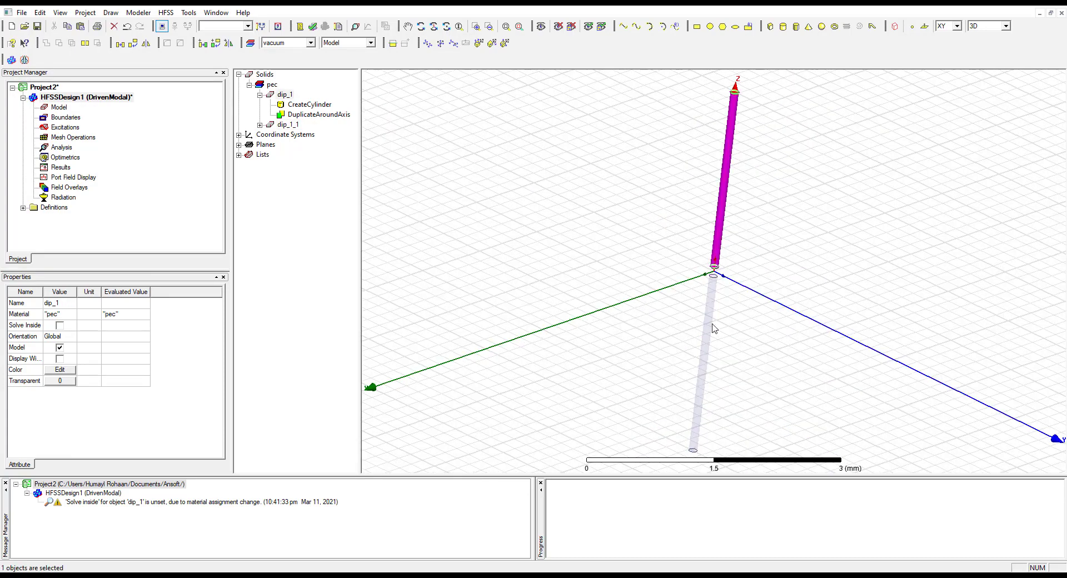
pyautogui.click(838, 226)
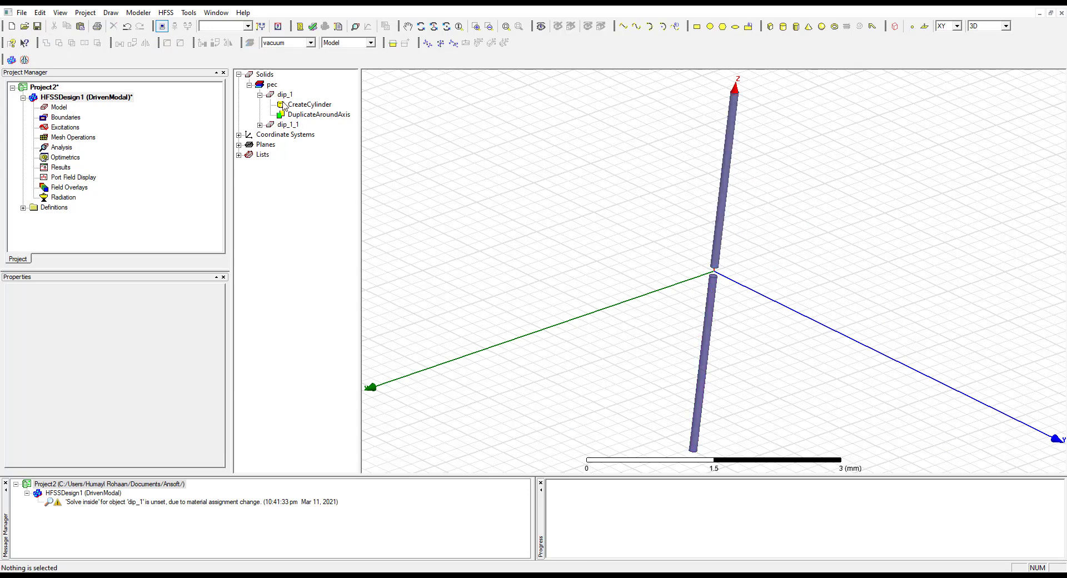
pyautogui.click(260, 95)
pyautogui.click(288, 105)
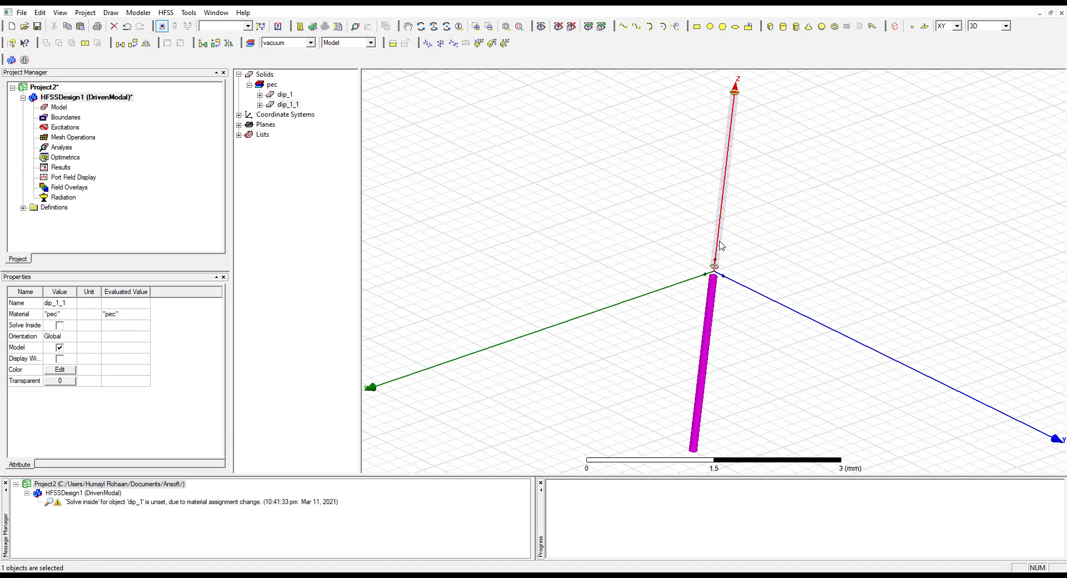
pyautogui.click(810, 274)
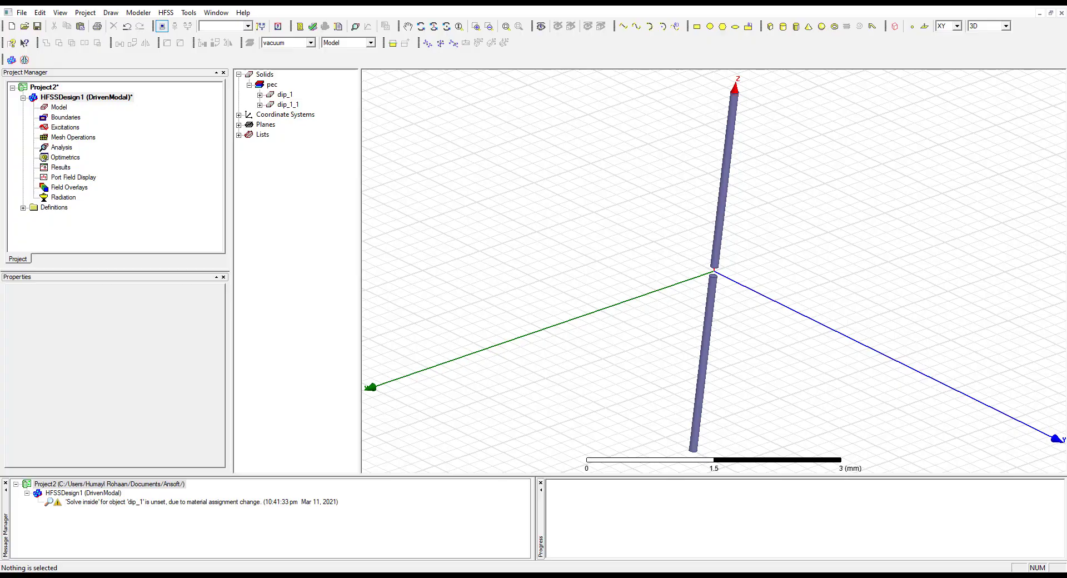
# Switch to the manual and read the Lumped Gap Source section, including the YZ-plane rectangle instructions and its attribute table
pyautogui.hotkey('alt', 'Tab')
pyautogui.scroll(-1, 298, 453)
pyautogui.scroll(-10, 298, 453)
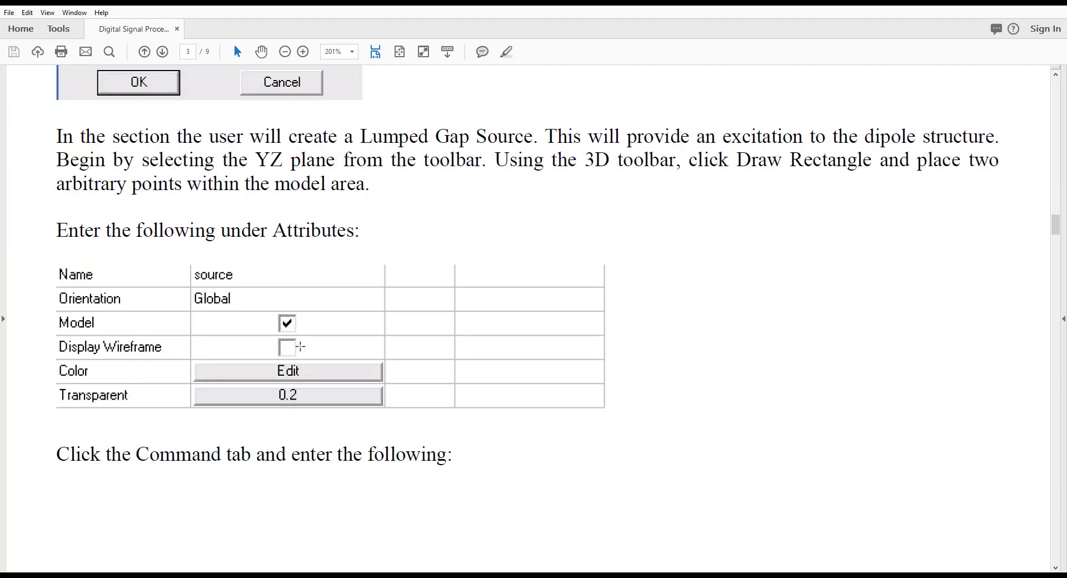
pyautogui.scroll(3, 301, 343)
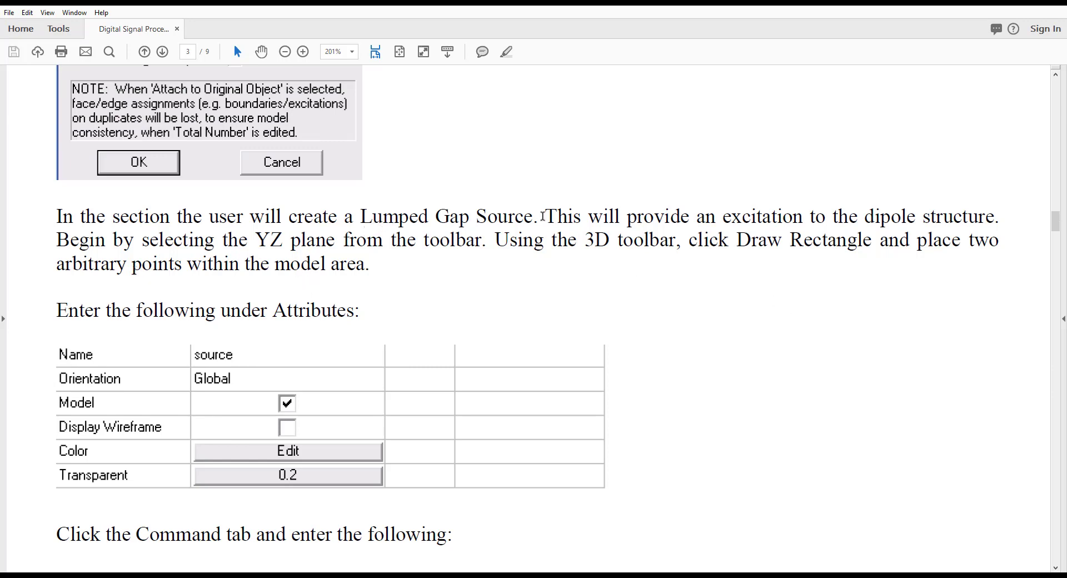
pyautogui.moveTo(545, 216); pyautogui.dragTo(964, 236)
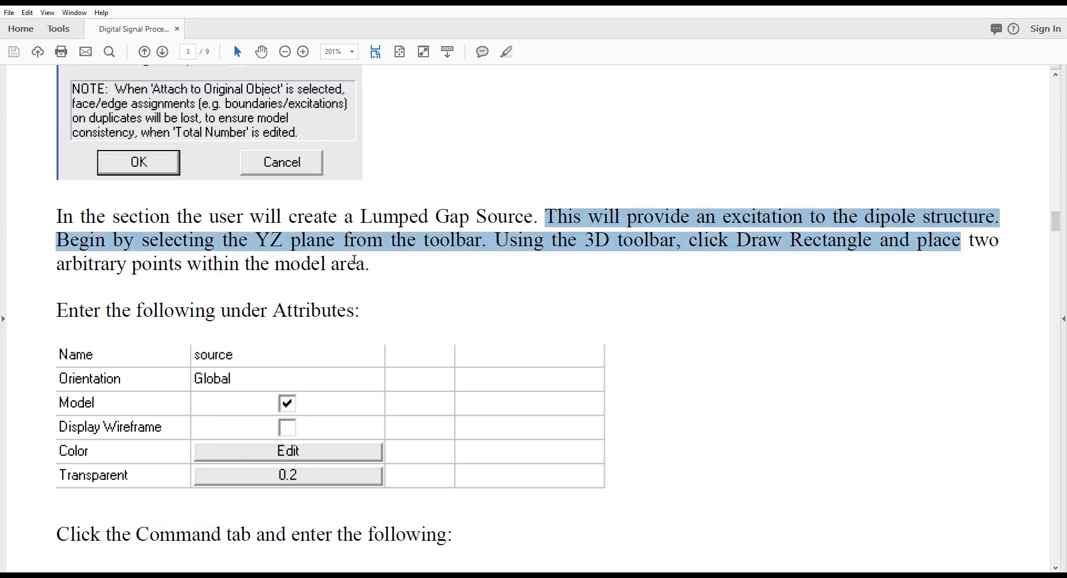
# Read the manual's Draw Rectangle instruction, the source attribute table, and the CreateRectangle command values on the following page
pyautogui.click(664, 273)
pyautogui.moveTo(698, 240); pyautogui.dragTo(742, 240)
pyautogui.click(739, 240)
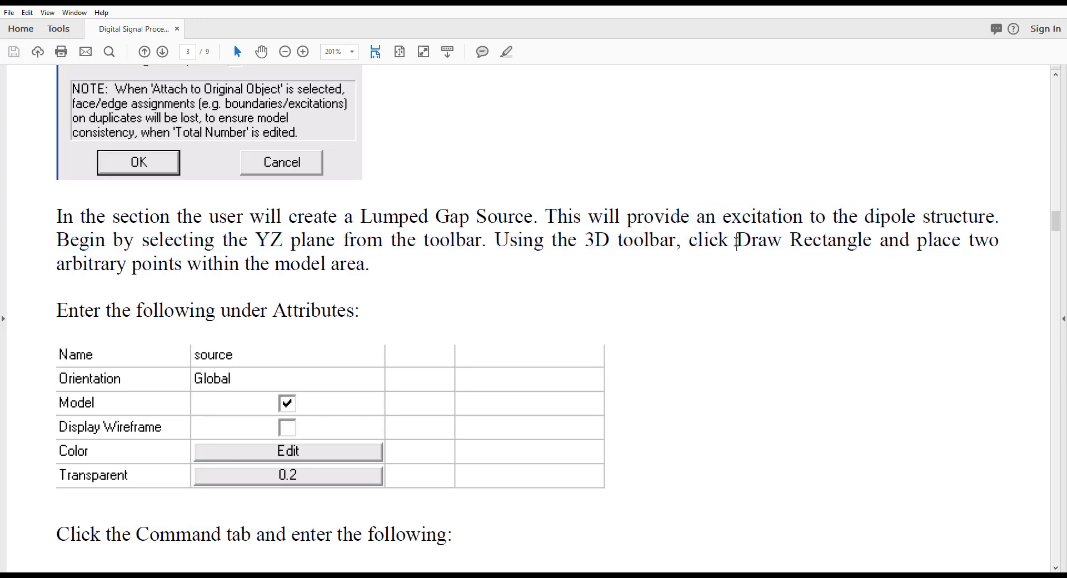
pyautogui.moveTo(737, 240); pyautogui.dragTo(870, 242)
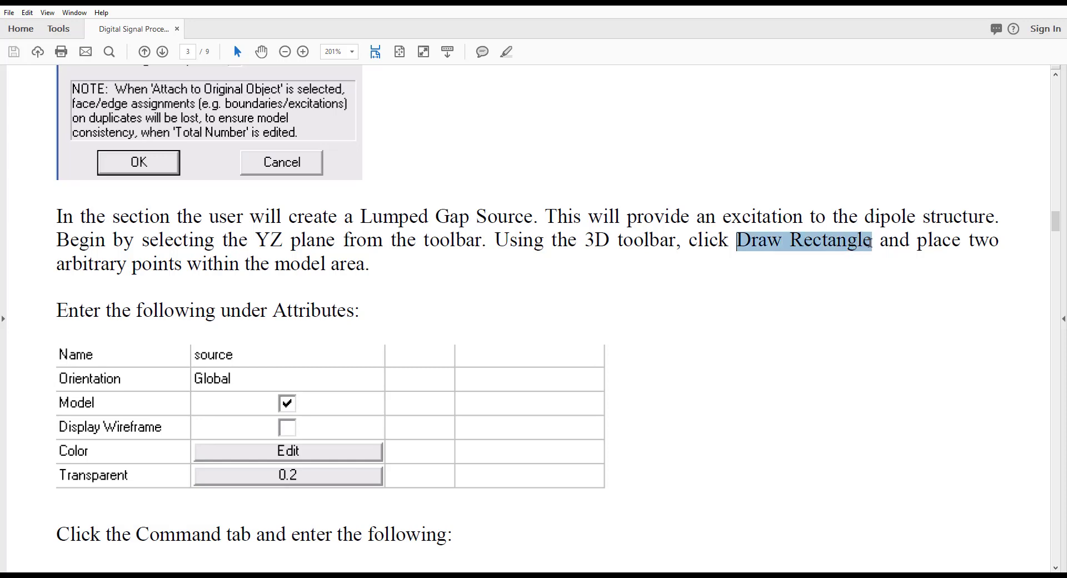
pyautogui.click(833, 281)
pyautogui.moveTo(790, 242); pyautogui.dragTo(879, 242)
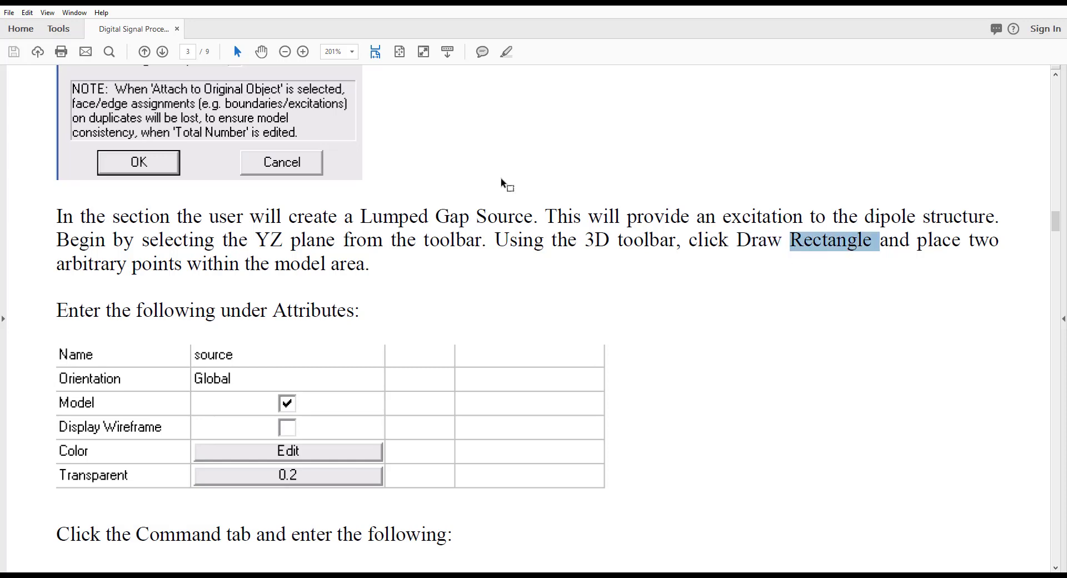
pyautogui.scroll(-2, 265, 341)
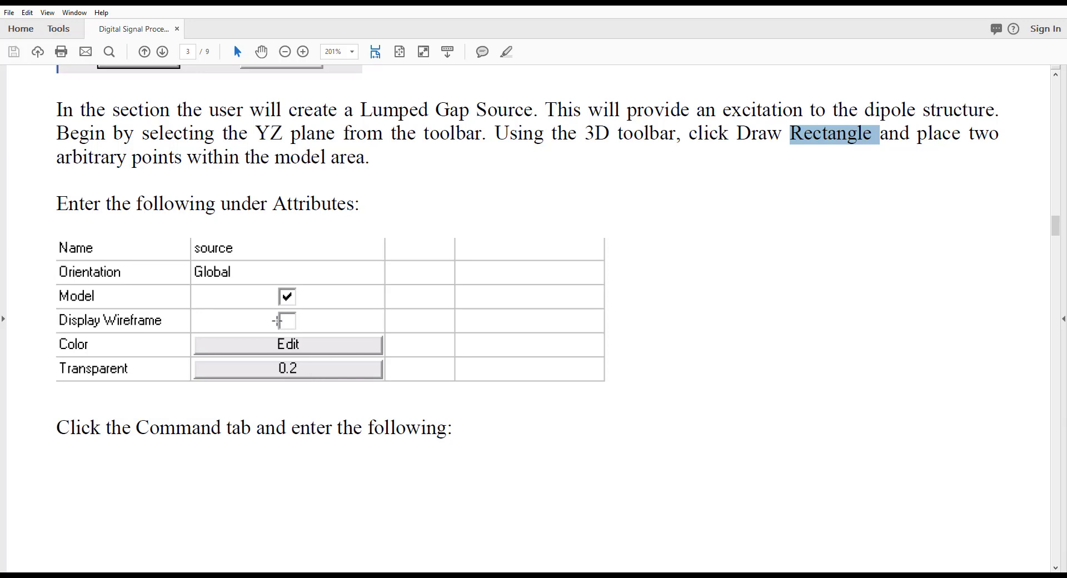
pyautogui.scroll(-9, 282, 280)
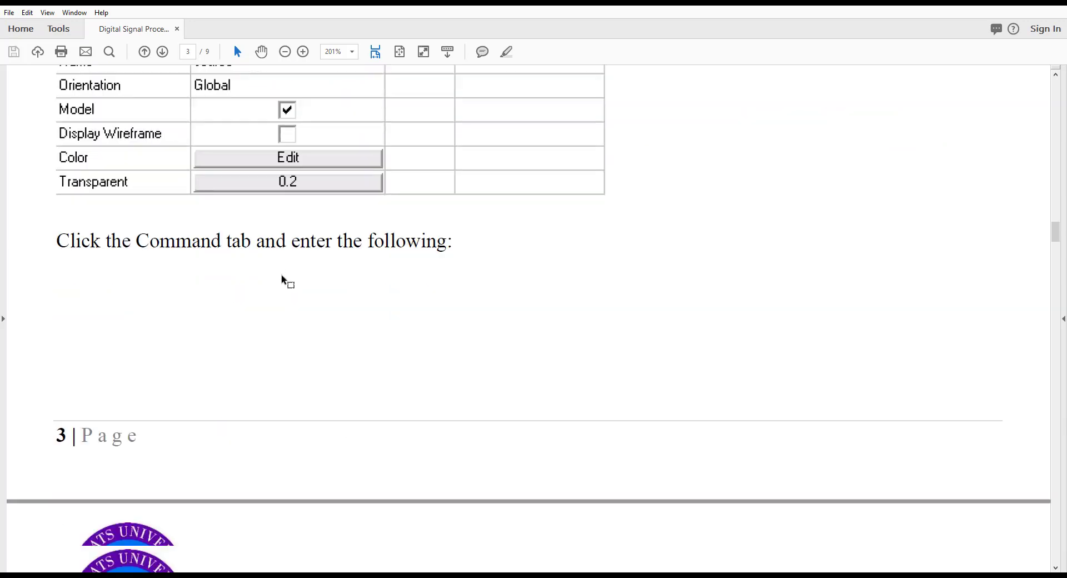
pyautogui.scroll(-3, 282, 280)
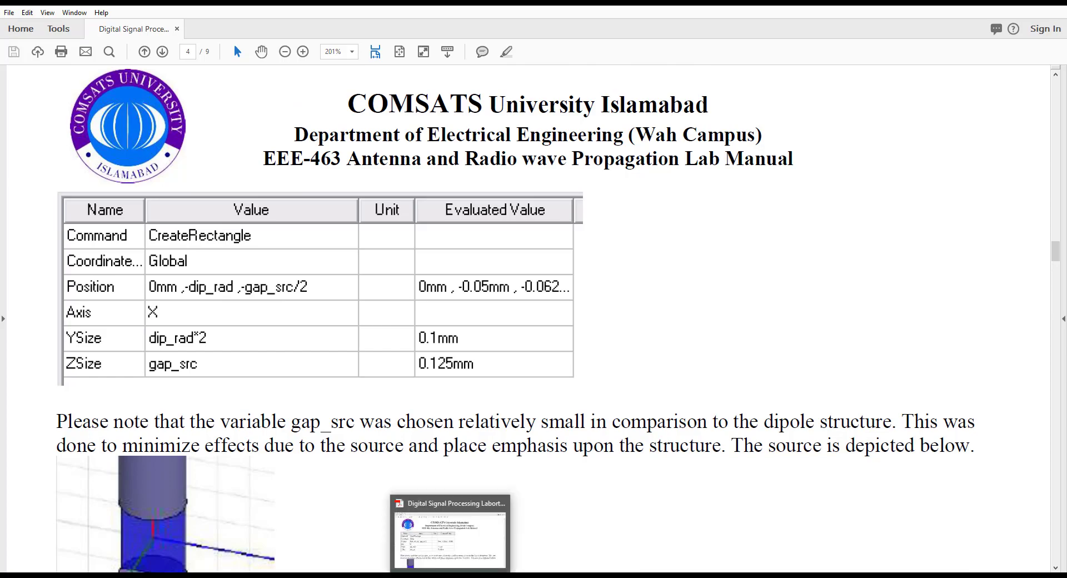
# Back in HFSS, draw an arbitrary rectangle about 0.6 mm by 1 mm on the XY plane beside the X axis
pyautogui.click(452, 576)
pyautogui.click(452, 576)
pyautogui.click(480, 576)
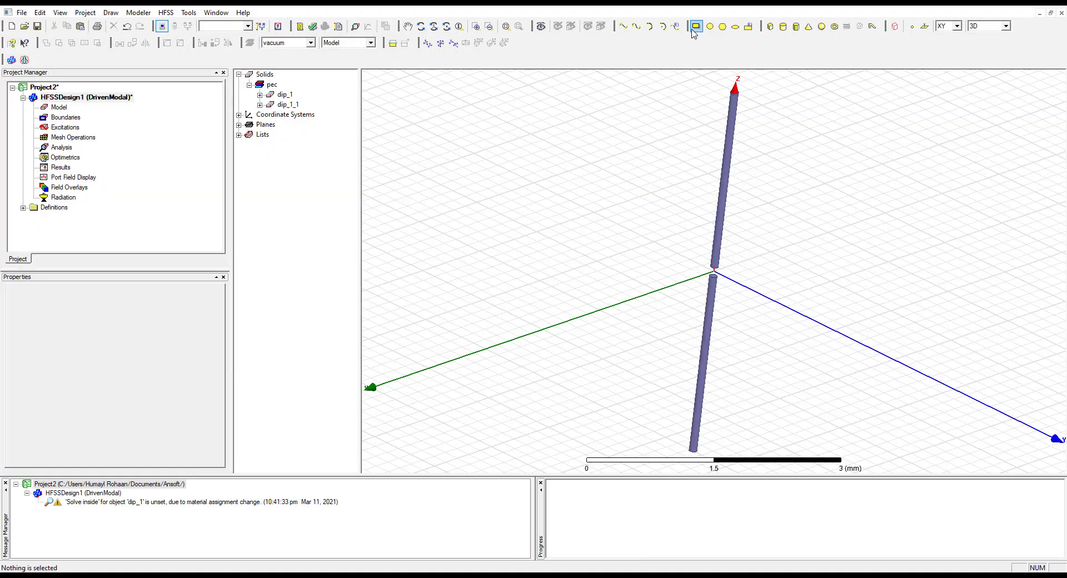
pyautogui.click(696, 26)
pyautogui.click(517, 289)
pyautogui.click(516, 312)
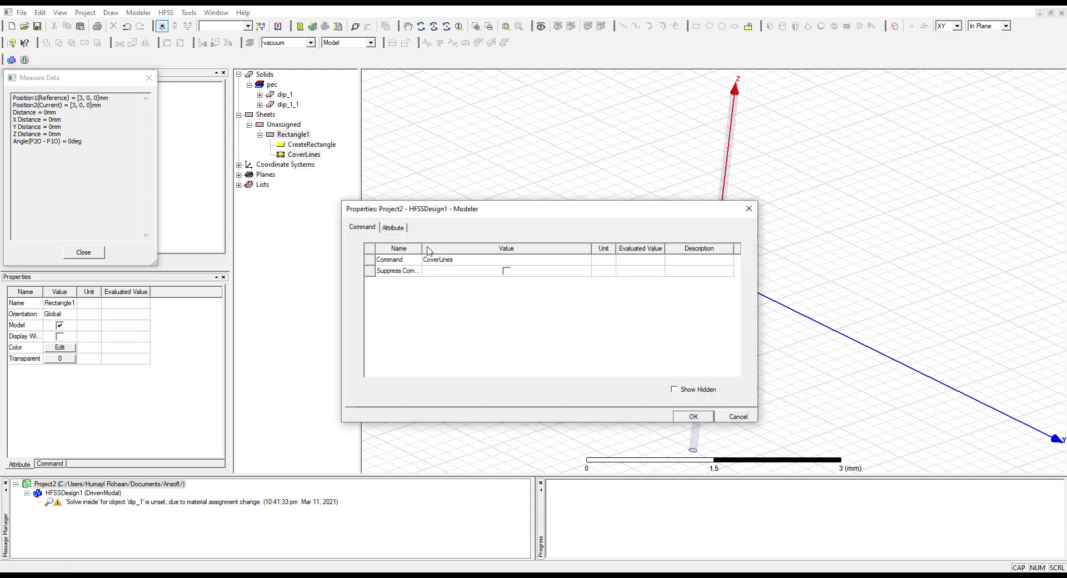
# Set the new rectangle's transparency to 0.2, rename it source, and apply the attributes
pyautogui.click(394, 228)
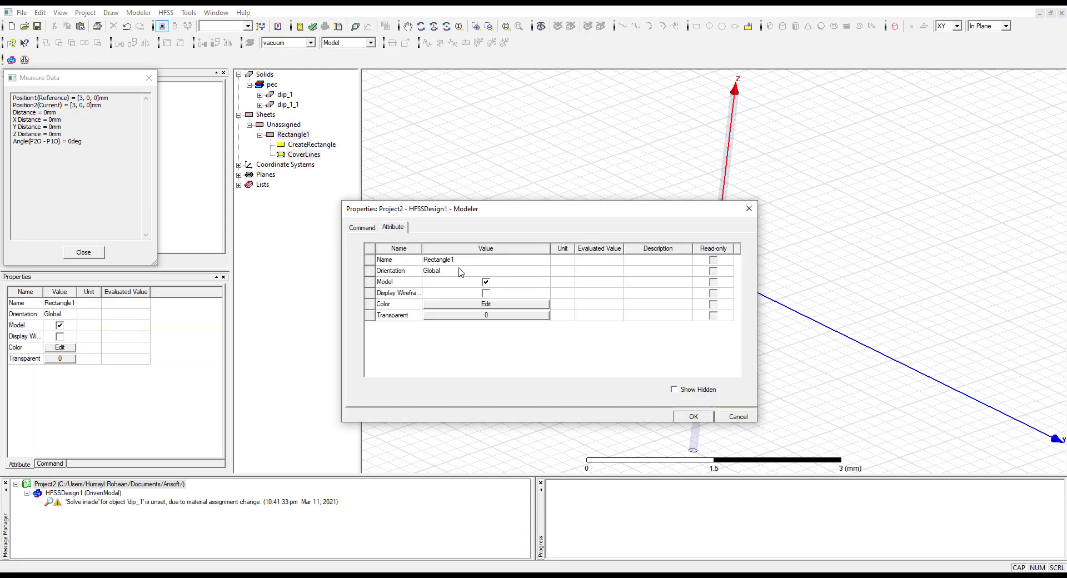
pyautogui.click(490, 315)
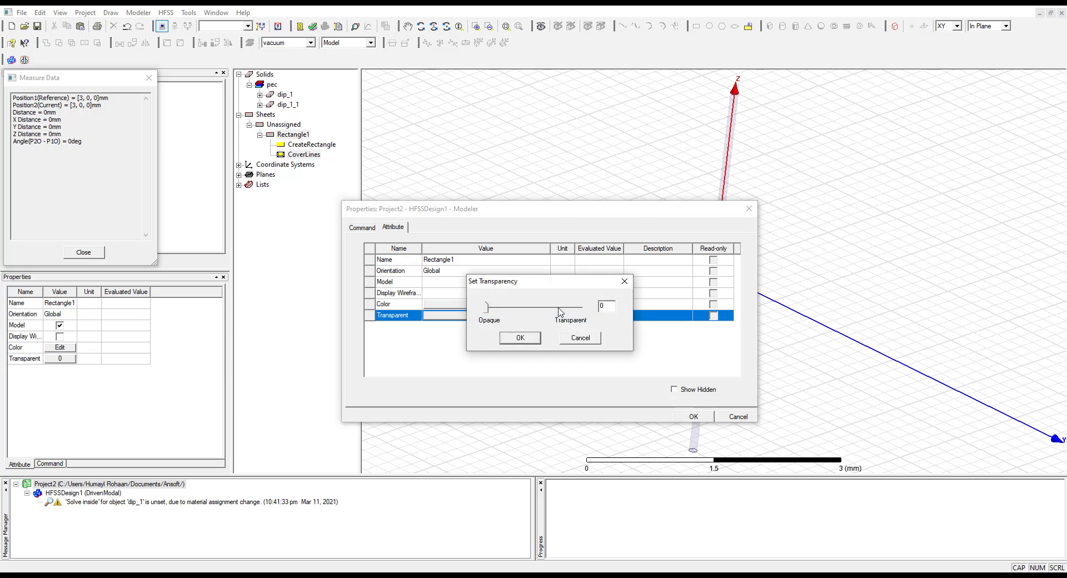
pyautogui.write('.2')
pyautogui.click(523, 338)
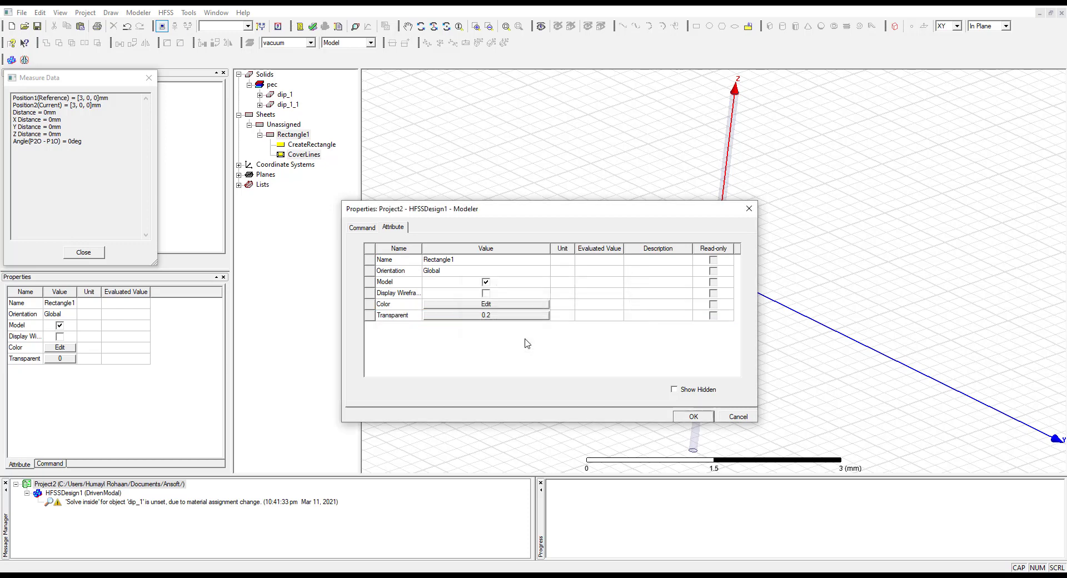
pyautogui.click(467, 261)
pyautogui.write('source')
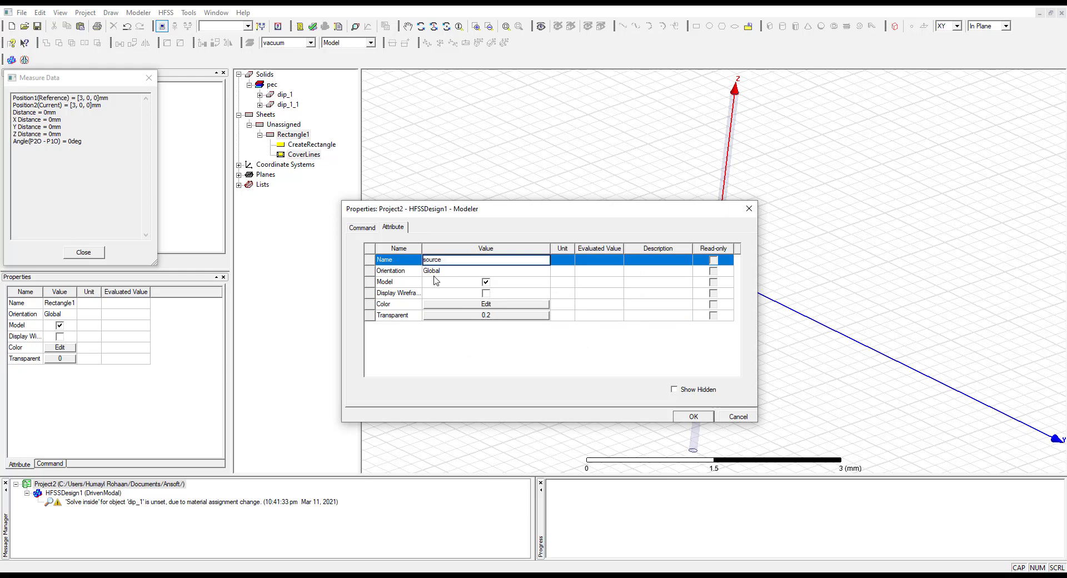
pyautogui.click(702, 418)
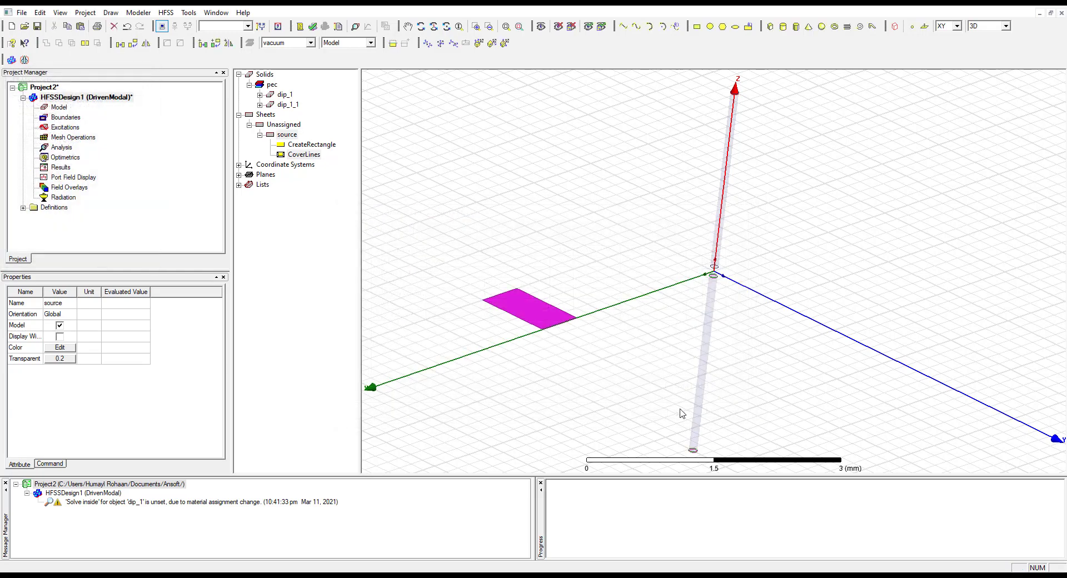
# Open the source sheet's CreateRectangle properties, check the required Position expression in the manual, and return to HFSS
pyautogui.click(302, 146)
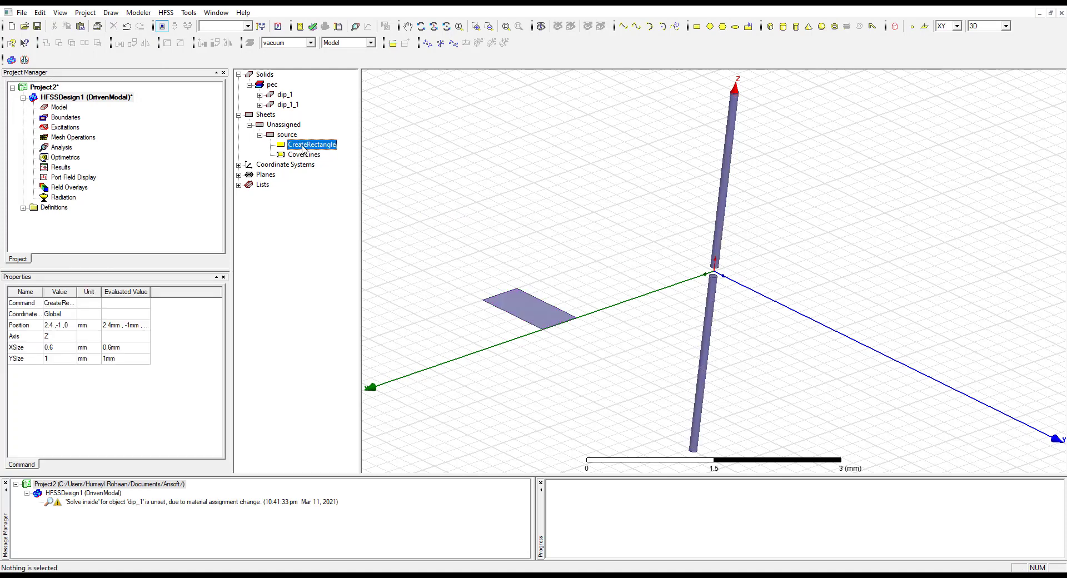
pyautogui.doubleClick(303, 146)
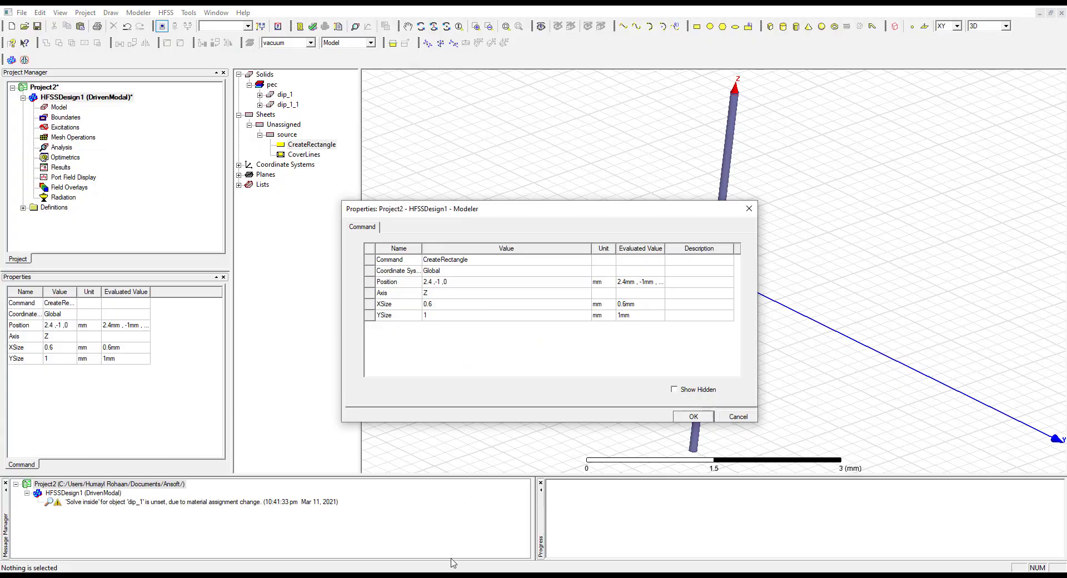
pyautogui.click(455, 576)
pyautogui.scroll(-1, 201, 274)
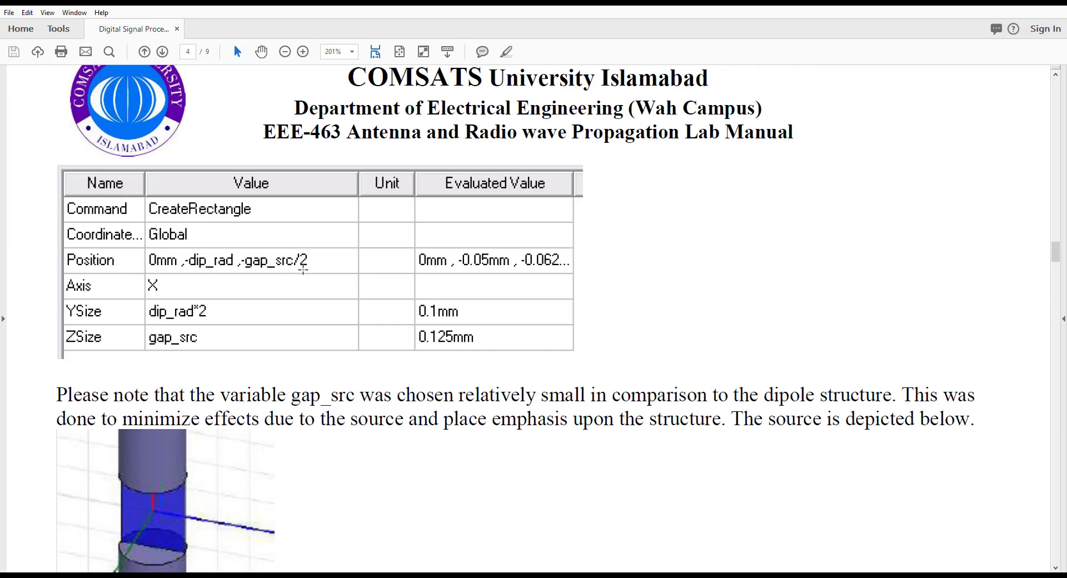
pyautogui.moveTo(477, 575)
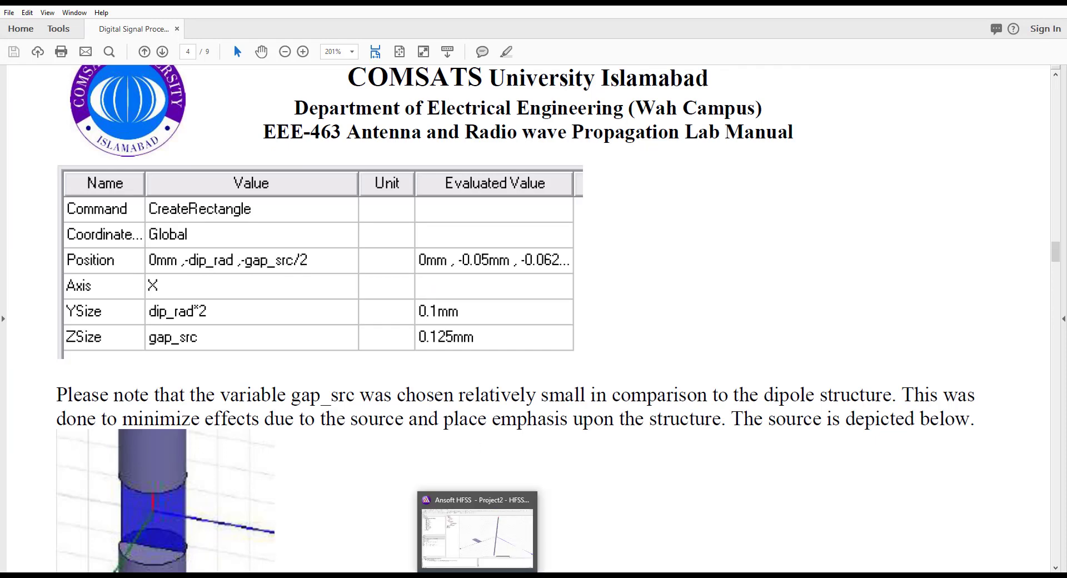
pyautogui.click(497, 561)
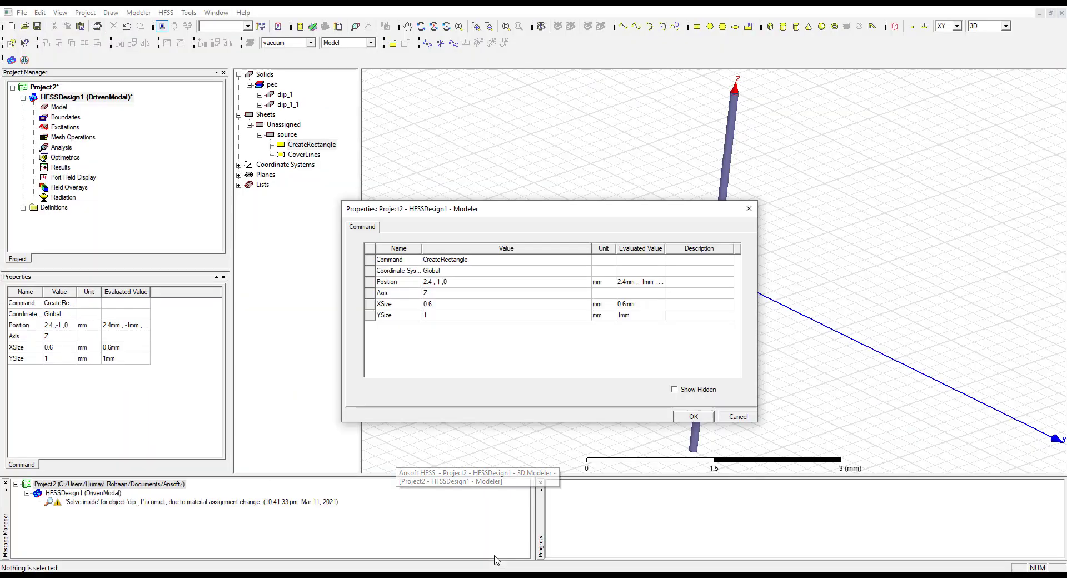
# Set the source rectangle's position to 0mm, -dip_rad, -gap_src/2, rechecking the expression in the manual
pyautogui.click(457, 285)
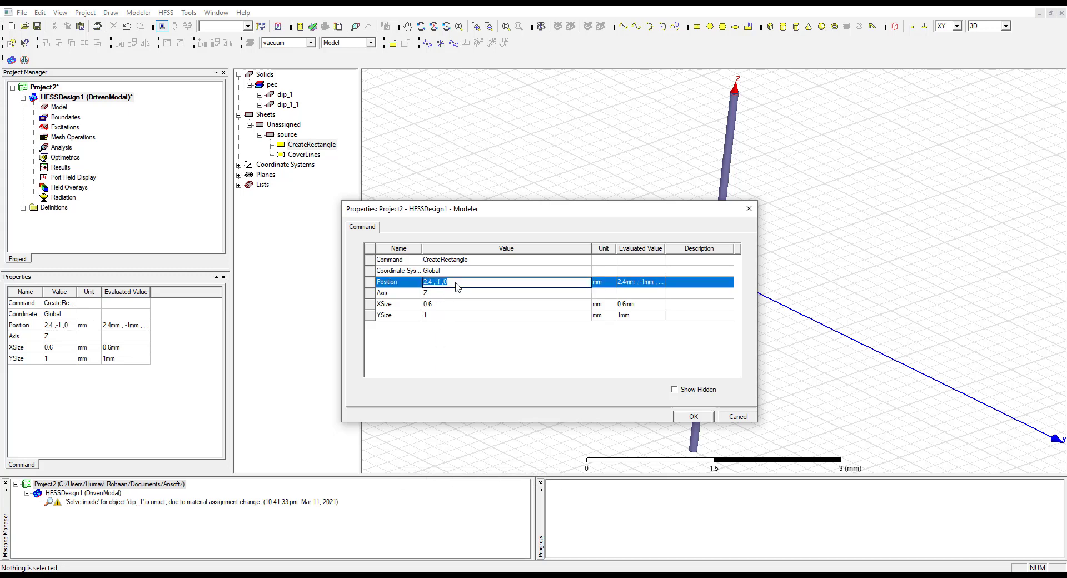
pyautogui.write('0,-gap_src,')
pyautogui.click(437, 576)
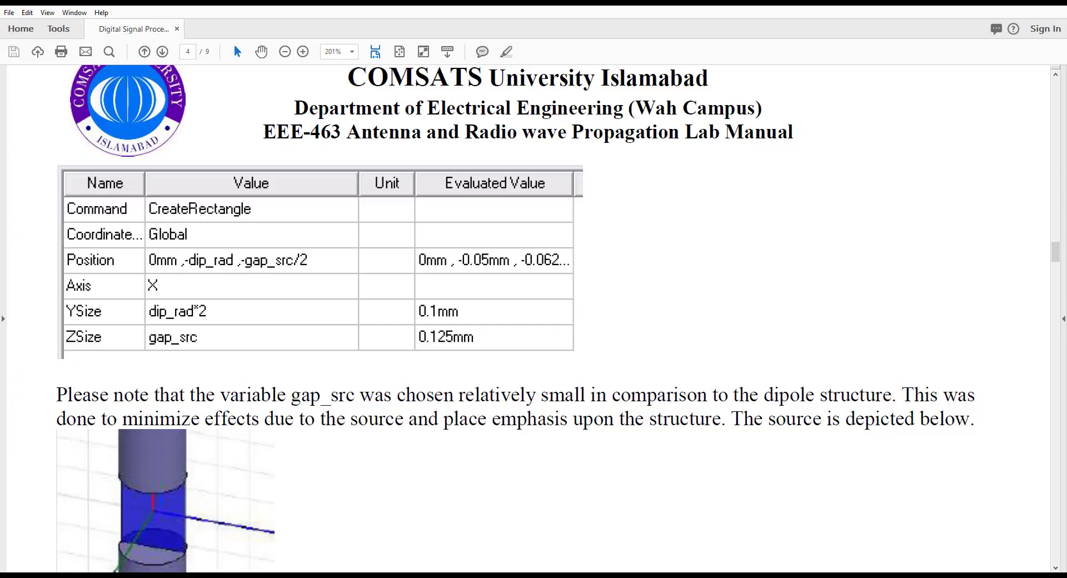
pyautogui.click(465, 576)
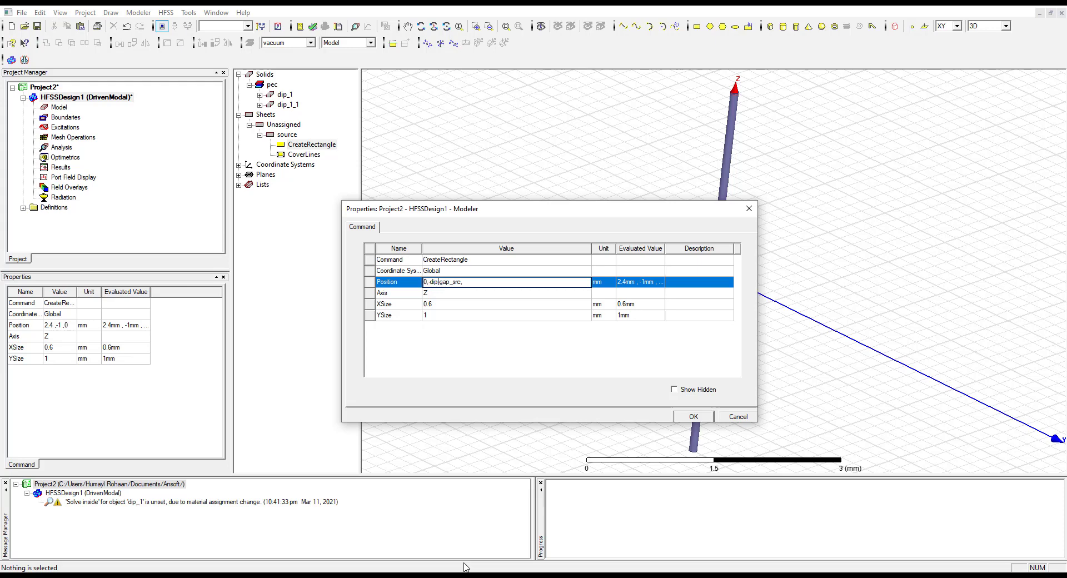
pyautogui.write(',')
pyautogui.write('_rad')
# Check the axis in the manual, set the source rectangle's axis to X, apply it, and inspect the sheet at the dipole gap
pyautogui.click(449, 295)
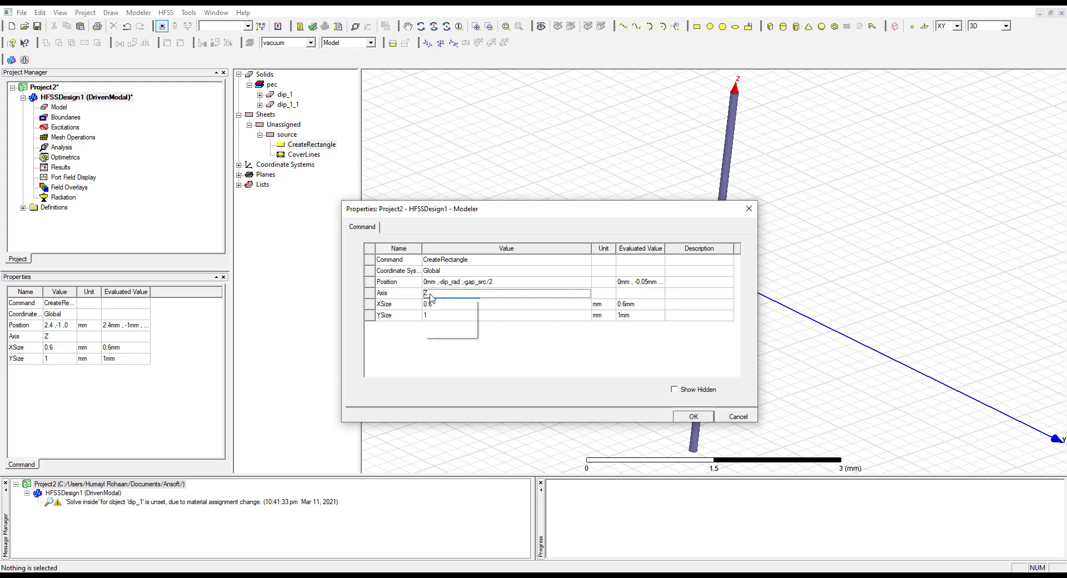
pyautogui.click(535, 576)
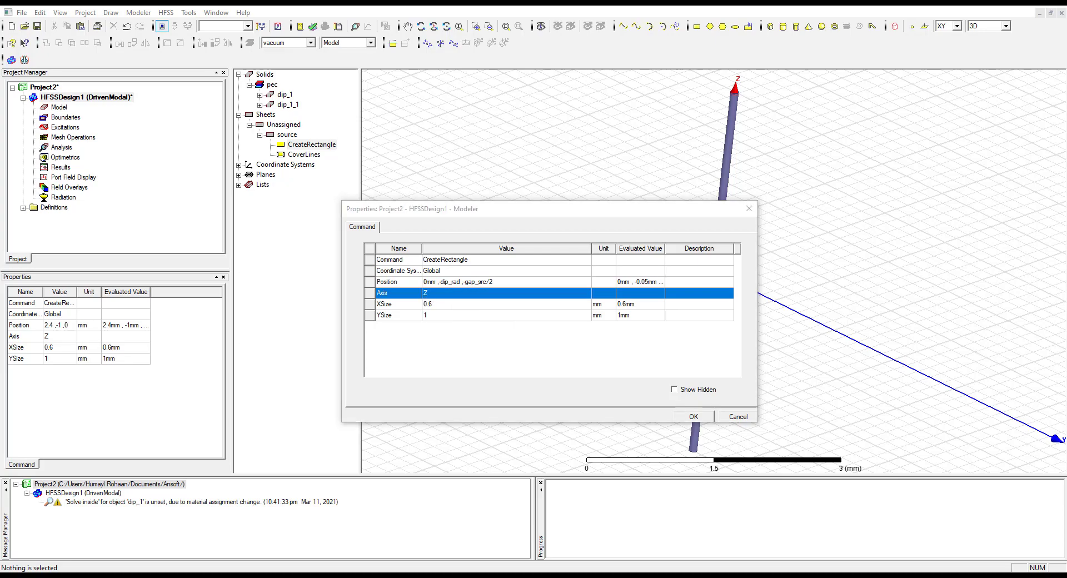
pyautogui.click(470, 575)
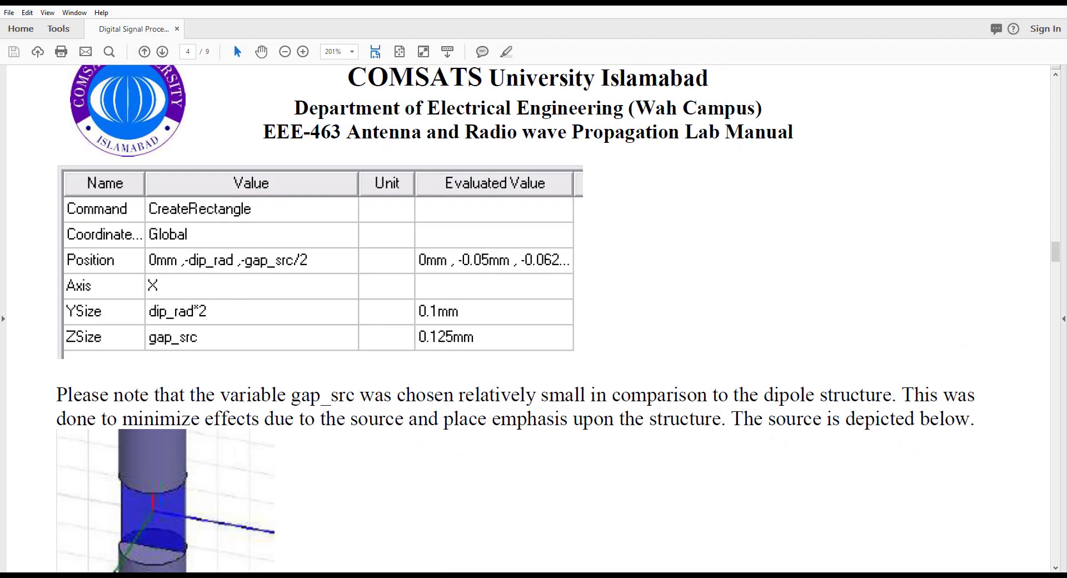
pyautogui.click(501, 576)
pyautogui.click(443, 296)
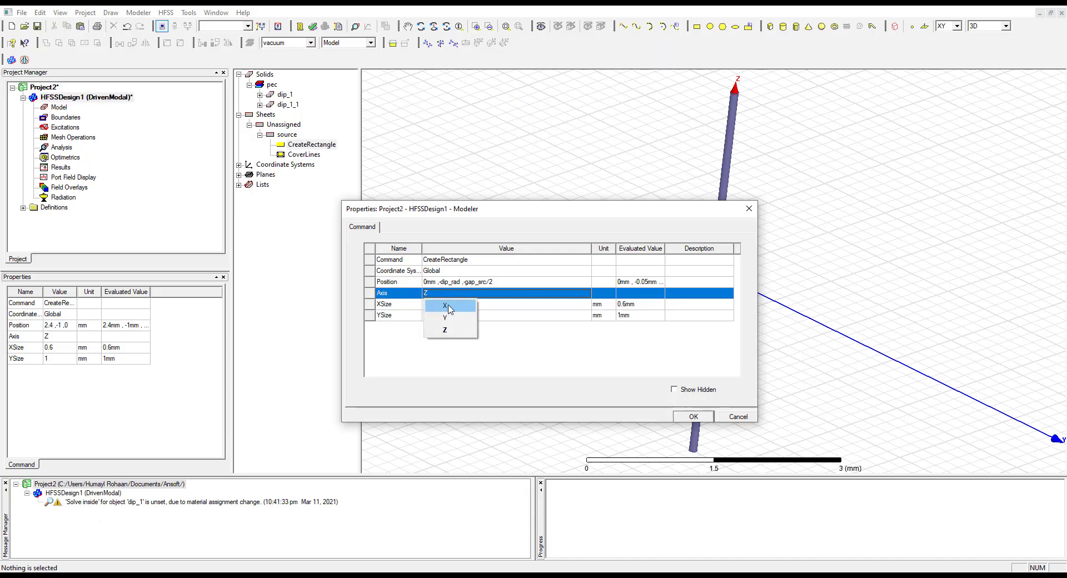
pyautogui.click(445, 307)
pyautogui.click(694, 416)
pyautogui.click(739, 259)
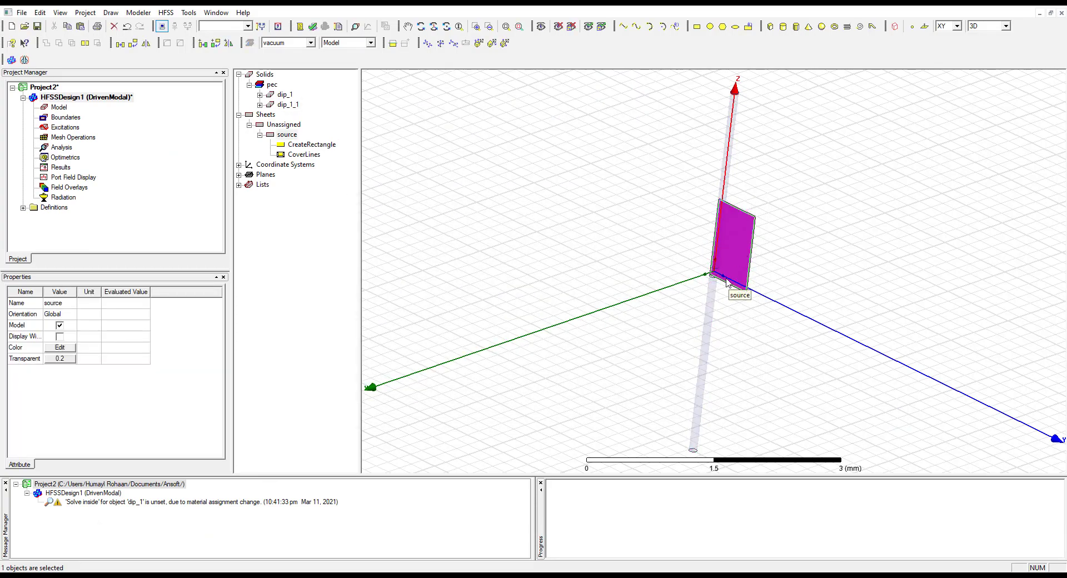
pyautogui.scroll(3, 737, 294)
pyautogui.scroll(5, 738, 300)
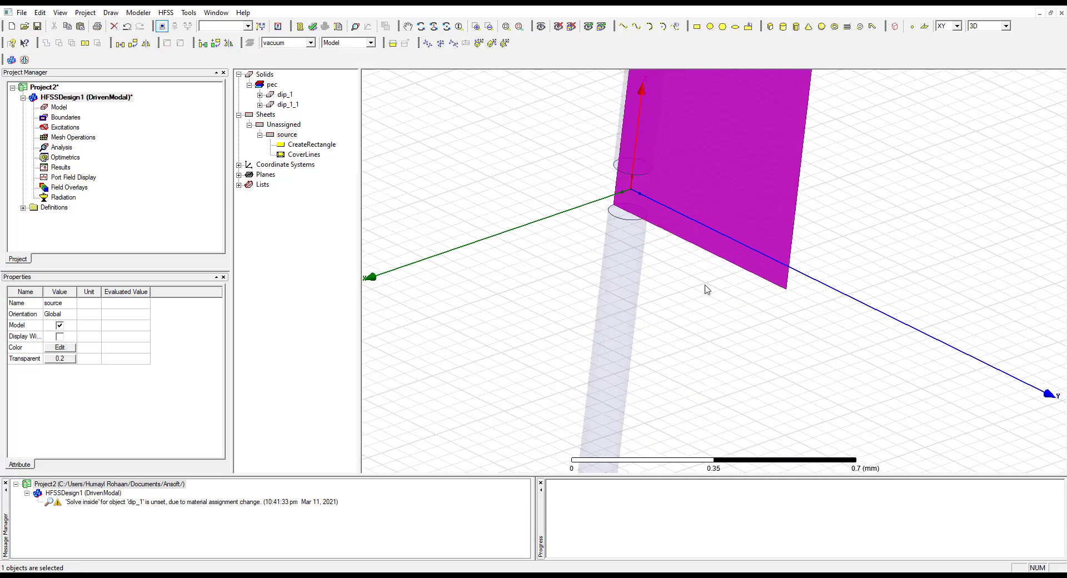
pyautogui.click(715, 300)
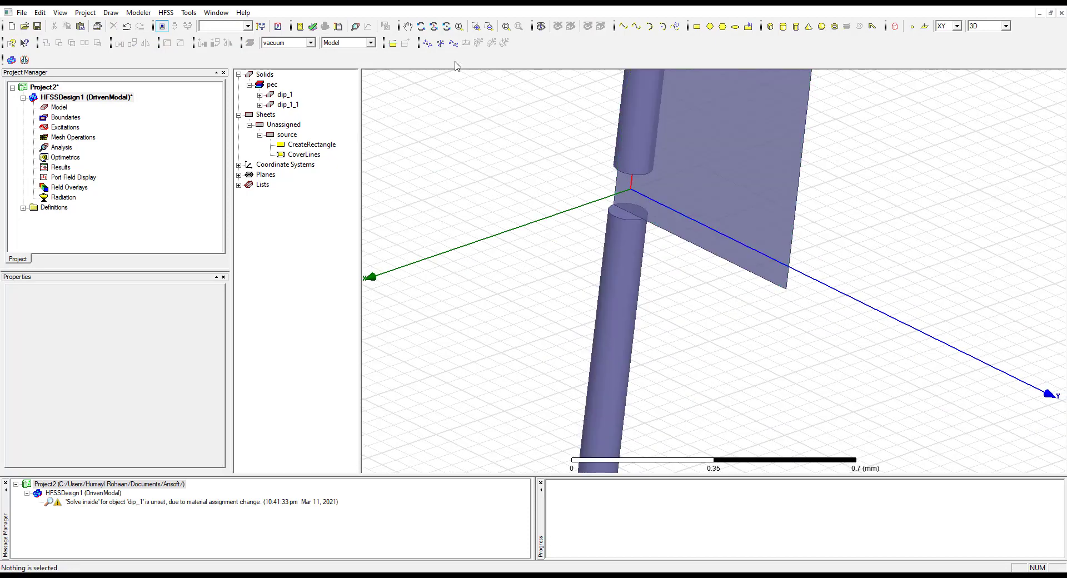
# Reopen the source's CreateRectangle properties, look up the YSize and ZSize expressions in the manual, and return to HFSS
pyautogui.click(312, 146)
pyautogui.doubleClick(311, 146)
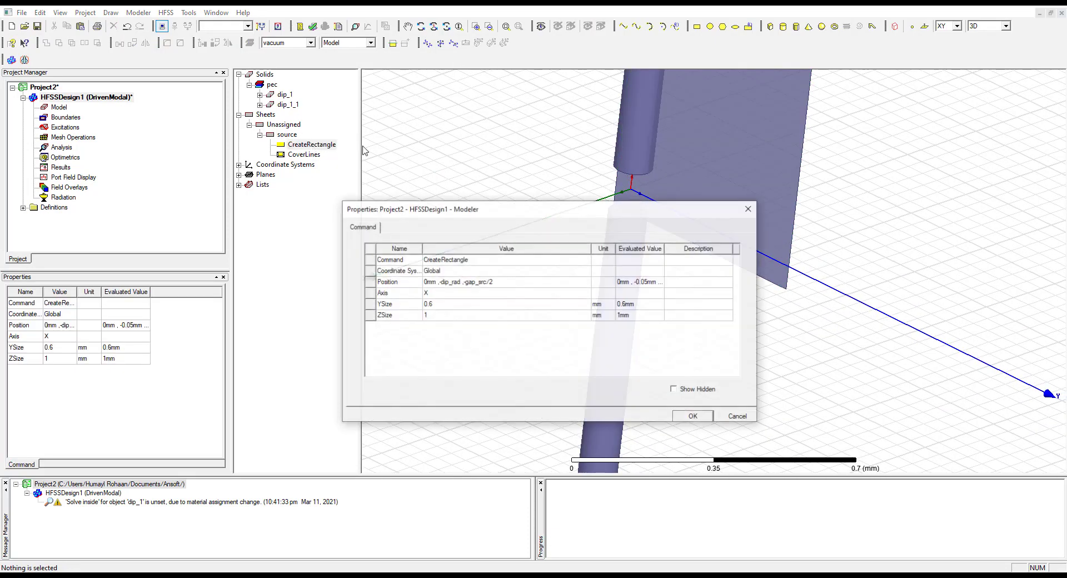
pyautogui.click(457, 307)
pyautogui.click(457, 305)
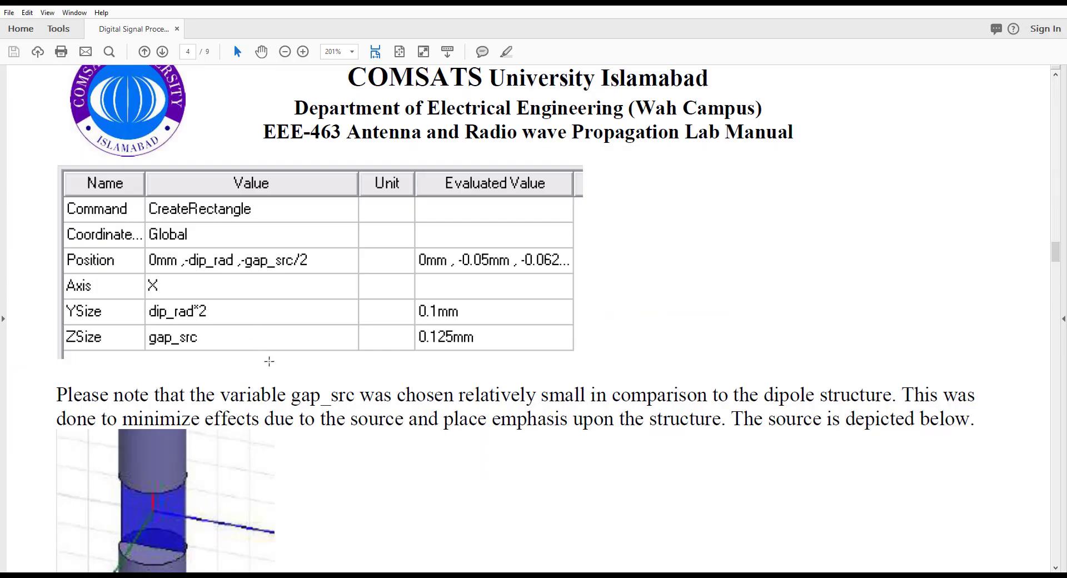
pyautogui.moveTo(477, 577)
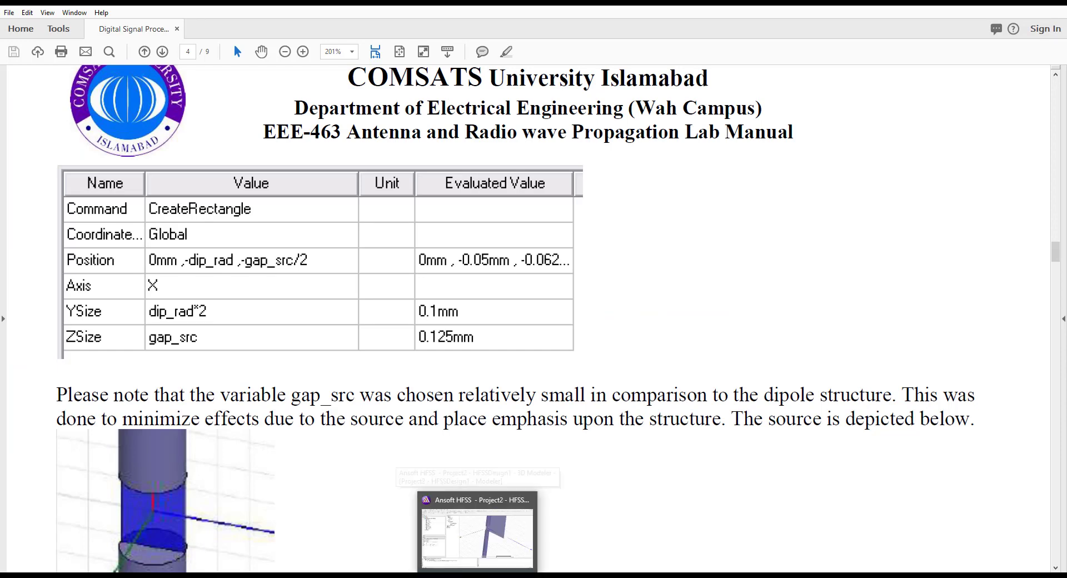
pyautogui.click(478, 537)
# Set the source rectangle's ZSize to the existing variable gap_src, correcting the misspelled name, and open YSize for editing
pyautogui.click(435, 315)
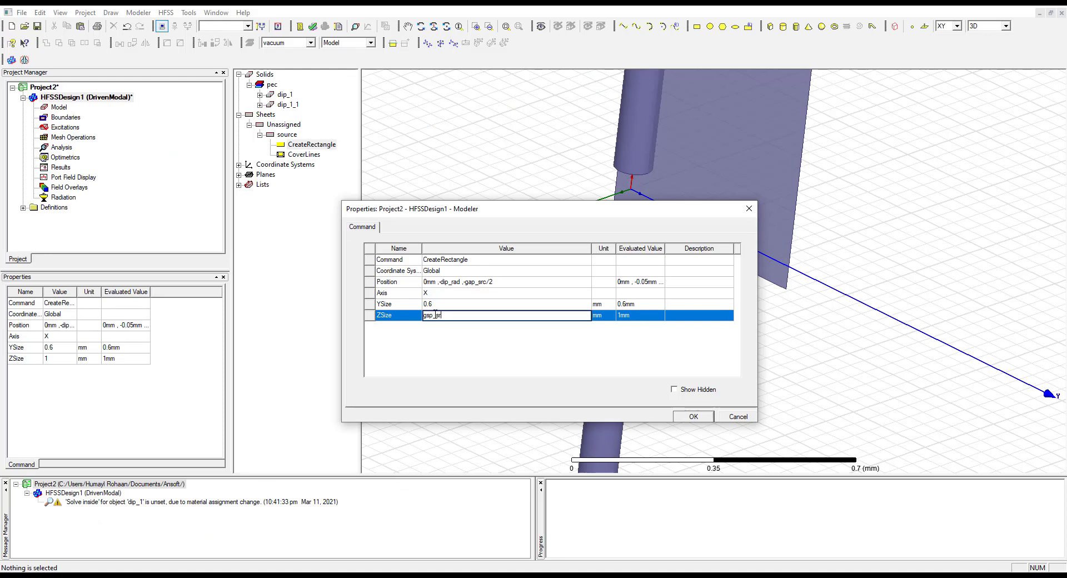
pyautogui.write('gsp_src')
pyautogui.press('Return')
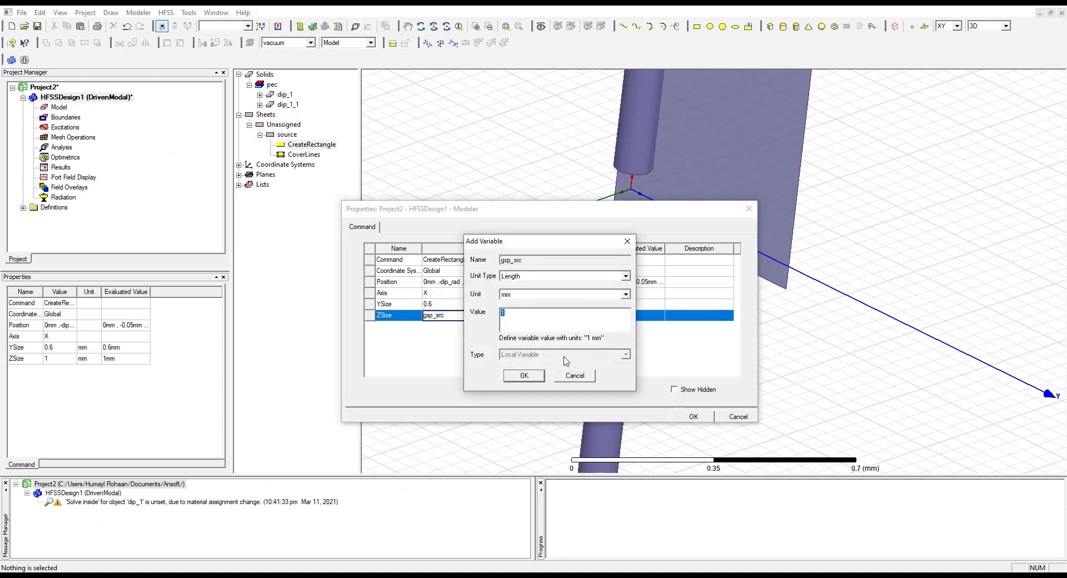
pyautogui.click(575, 376)
pyautogui.click(434, 315)
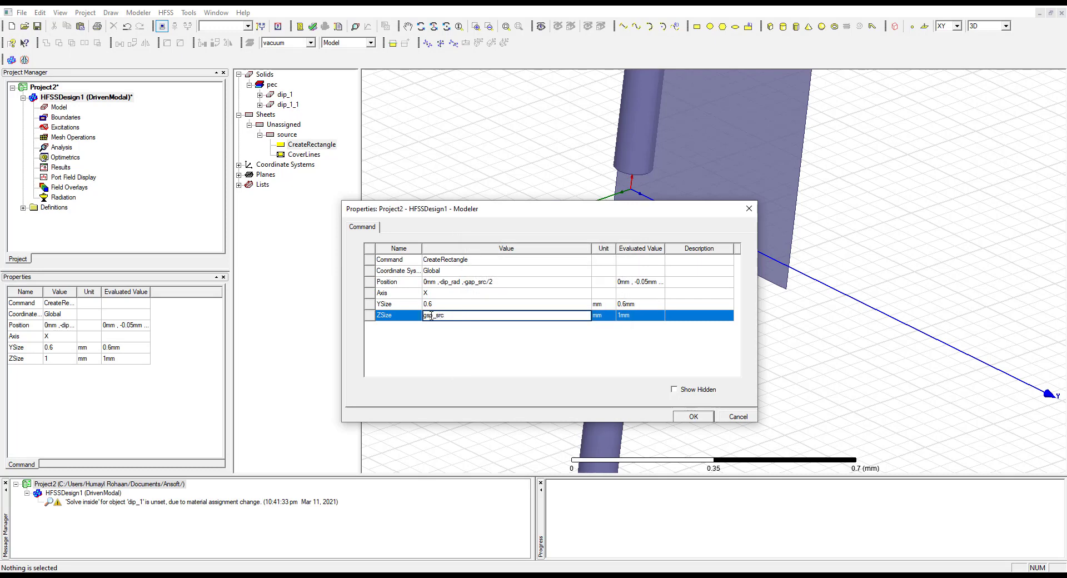
pyautogui.press('BackSpace')
pyautogui.write('a')
pyautogui.click(510, 304)
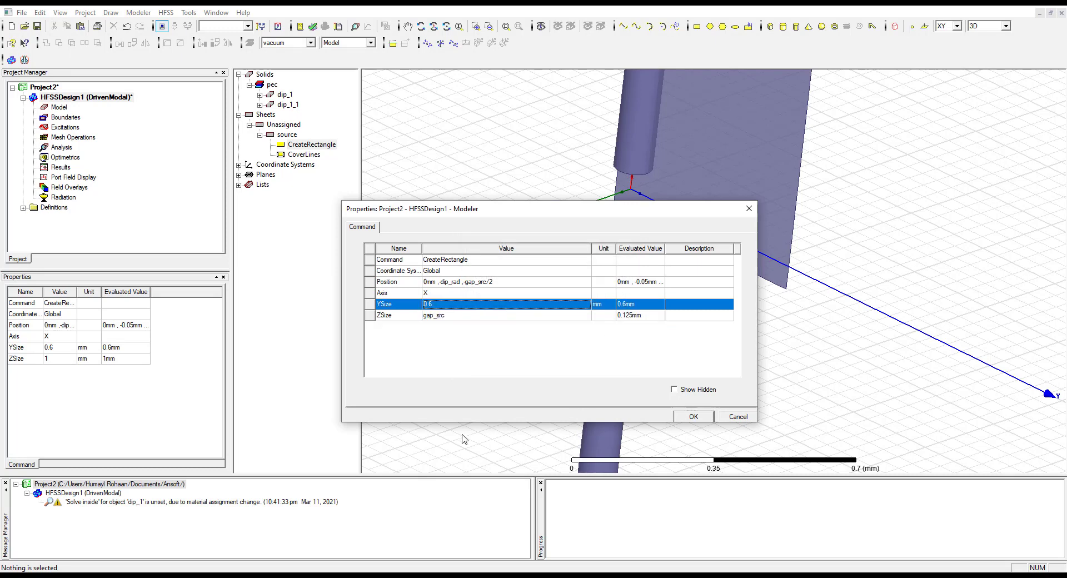
# Check the YSize expression in the manual, set the source rectangle's YSize to dip_rad*2, apply it, and select the source sheet
pyautogui.hotkey('alt', 'Tab')
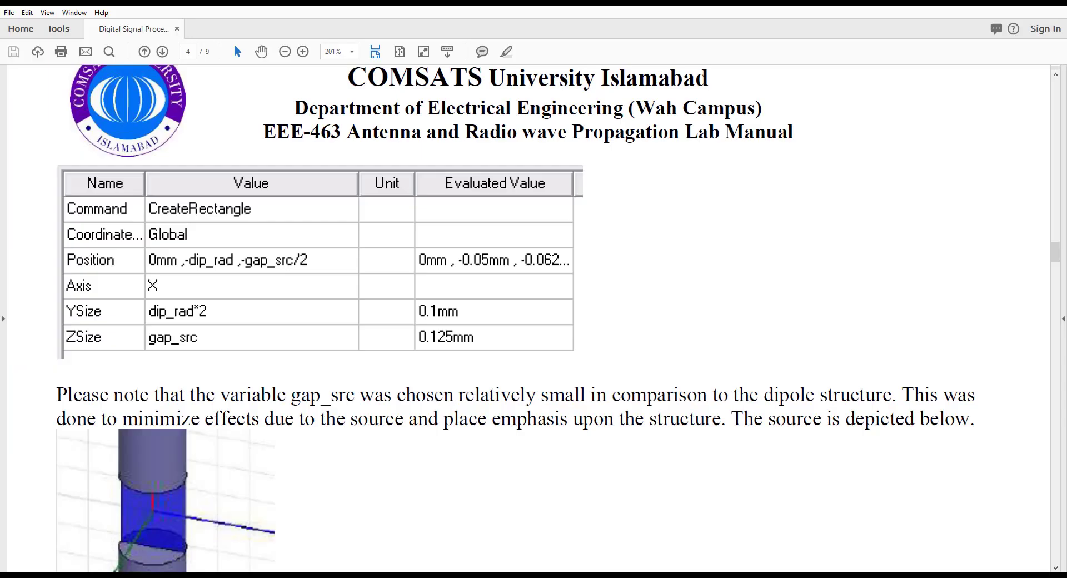
pyautogui.hotkey('alt', 'Tab')
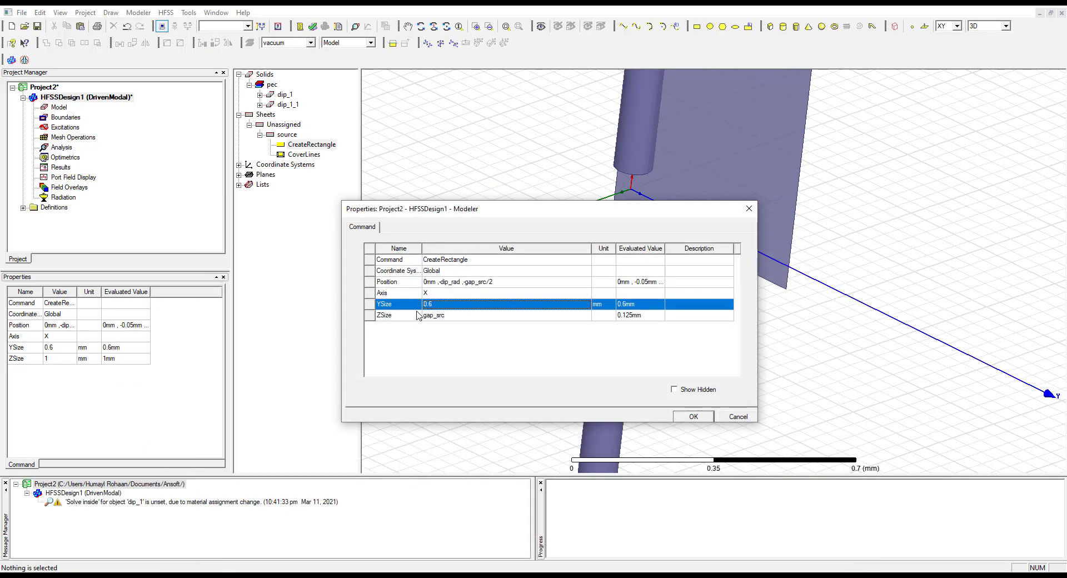
pyautogui.click(454, 304)
pyautogui.moveTo(439, 308); pyautogui.dragTo(413, 310)
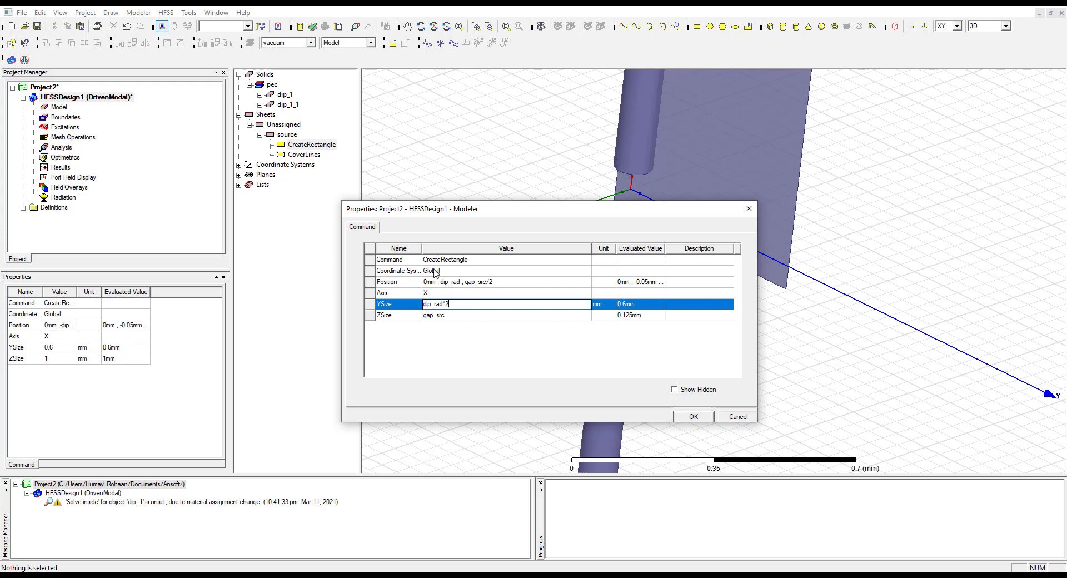
pyautogui.click(547, 318)
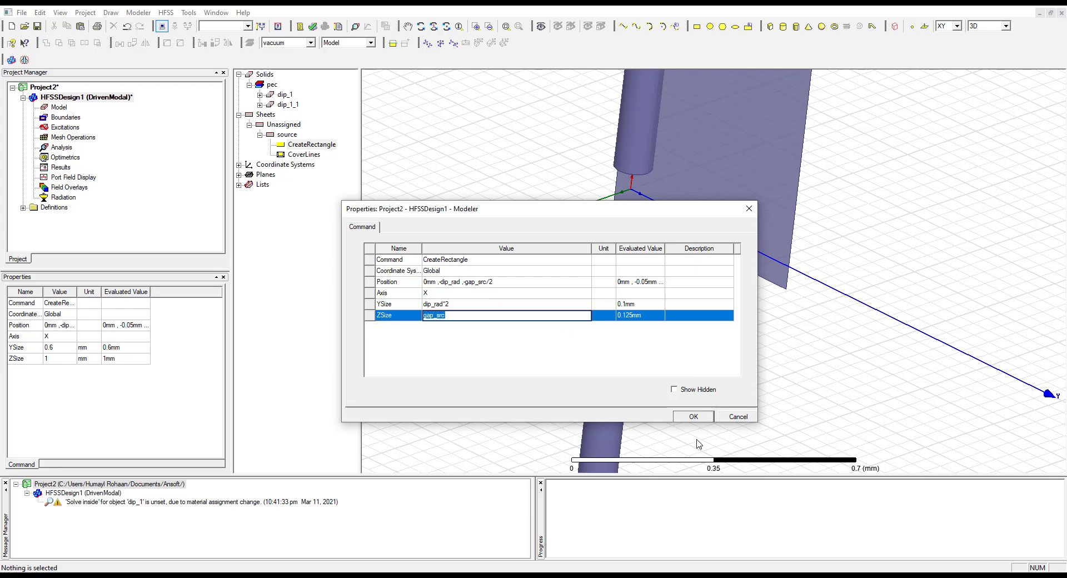
pyautogui.click(696, 418)
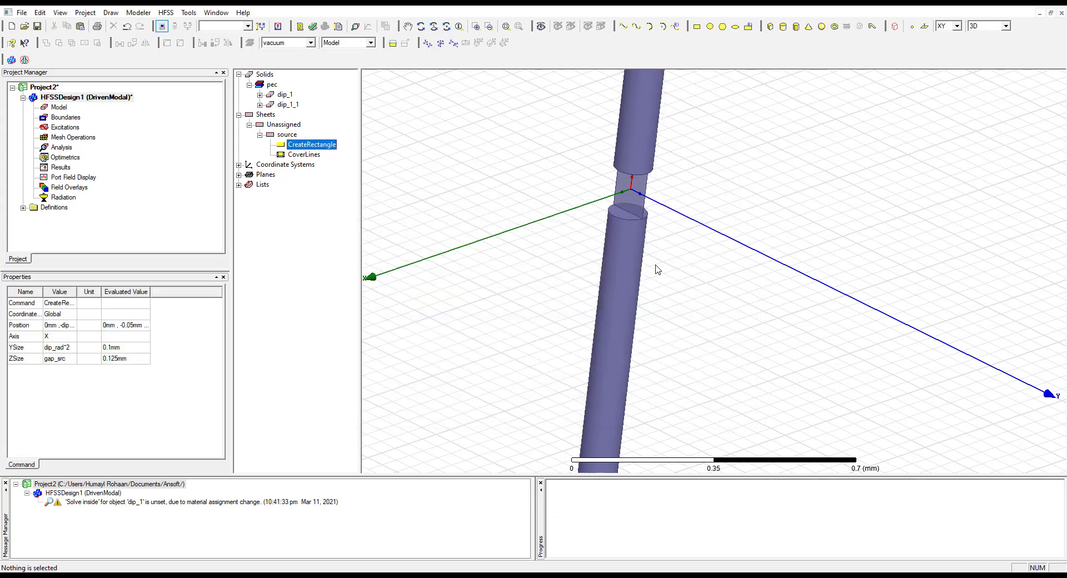
pyautogui.click(635, 204)
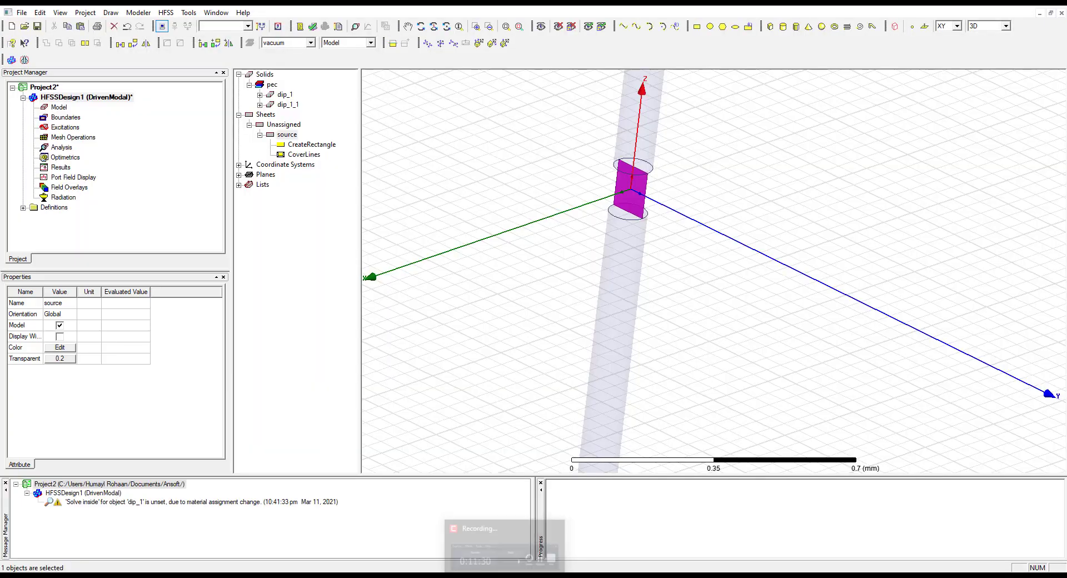
# Read the manual's instructions for assigning a lumped port excitation to the source and return to HFSS
pyautogui.hotkey('alt', 'Tab')
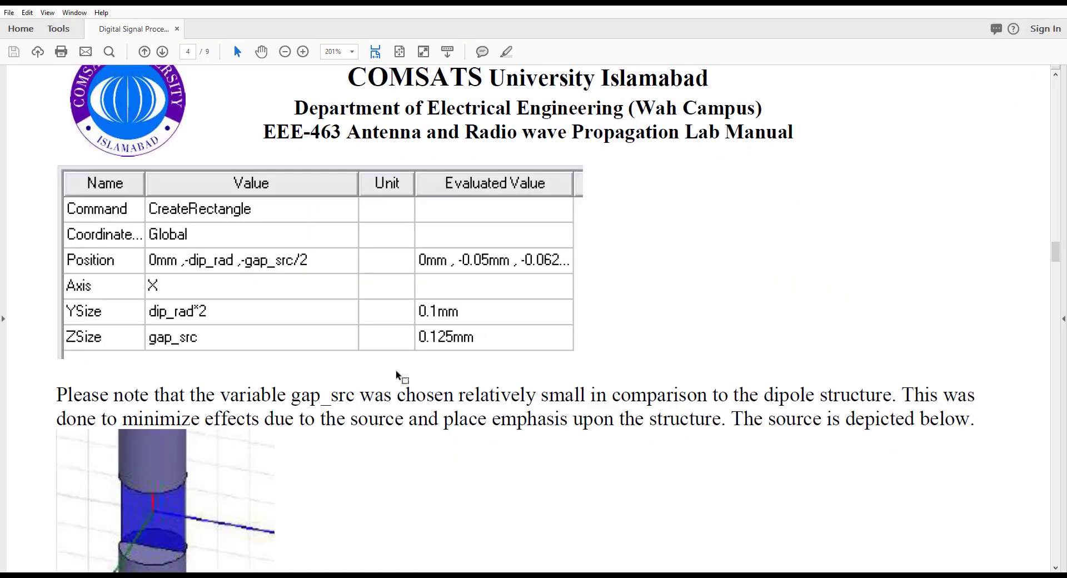
pyautogui.scroll(-3, 318, 370)
pyautogui.scroll(-6, 318, 370)
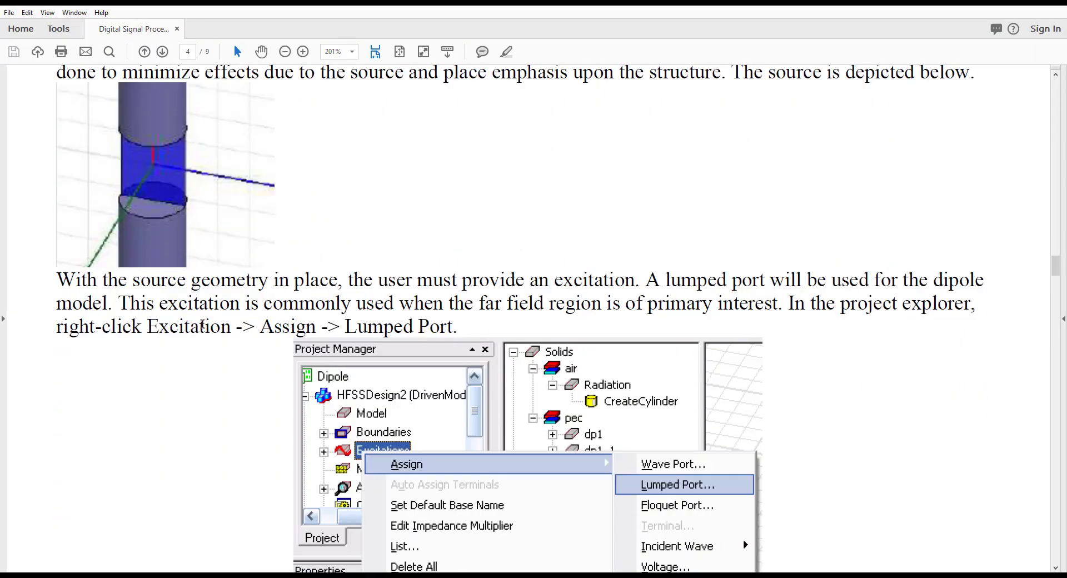
pyautogui.scroll(-2, 537, 332)
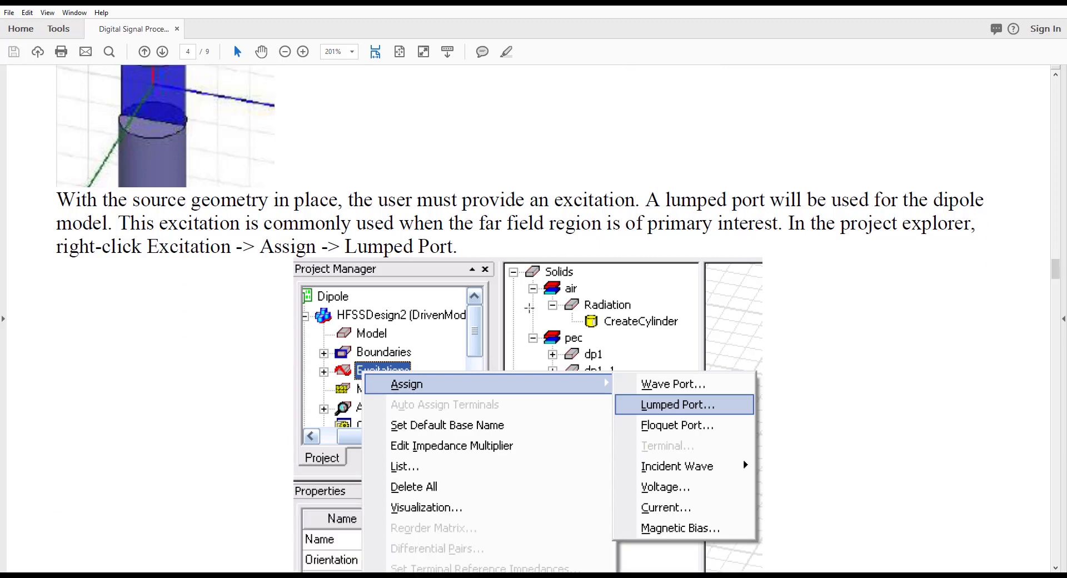
pyautogui.scroll(-2, 542, 323)
pyautogui.scroll(-2, 679, 332)
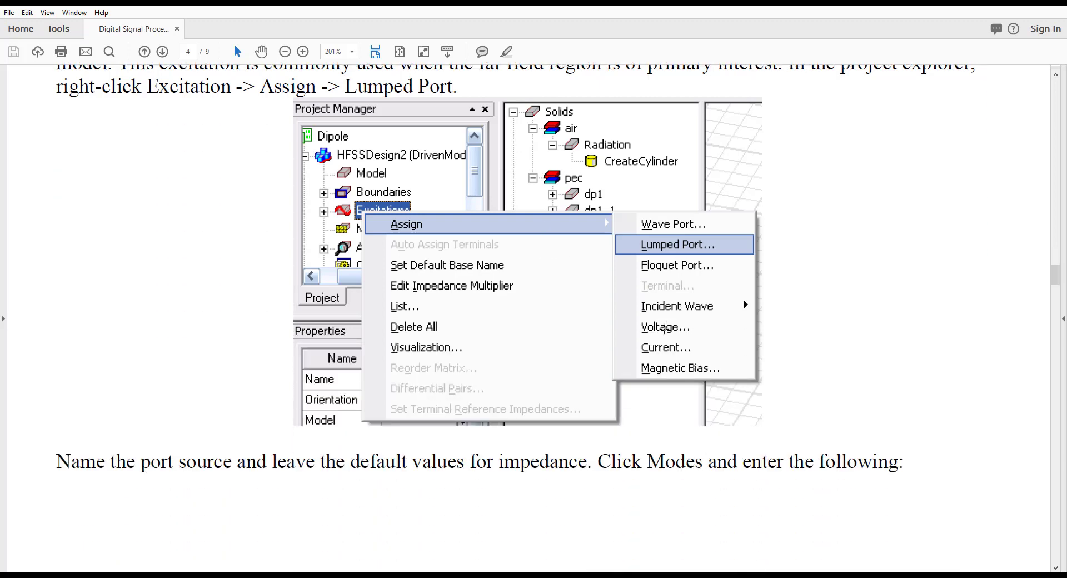
pyautogui.scroll(-1, 666, 334)
pyautogui.scroll(-18, 665, 366)
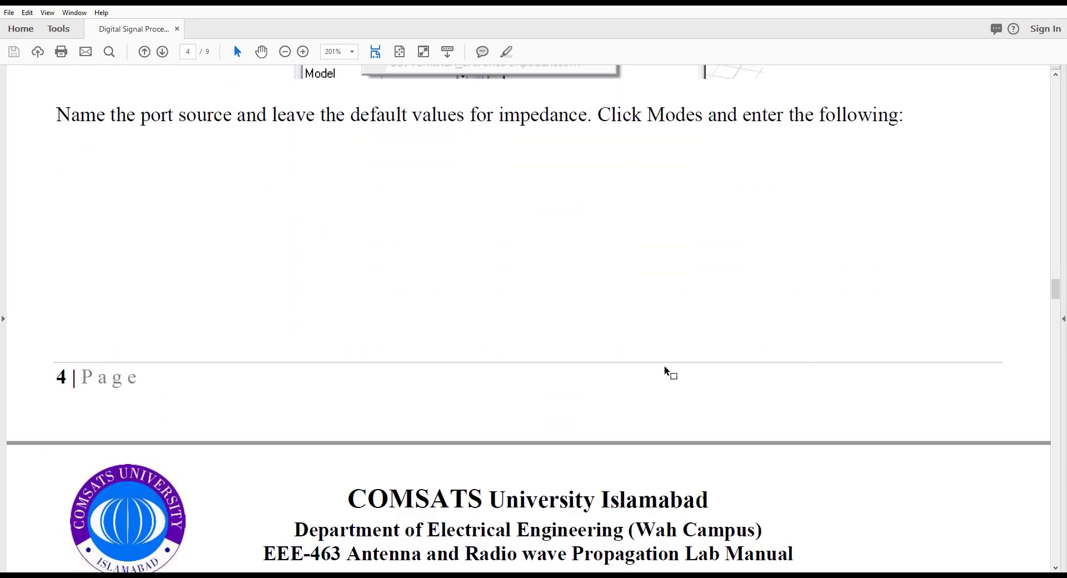
pyautogui.scroll(18, 666, 371)
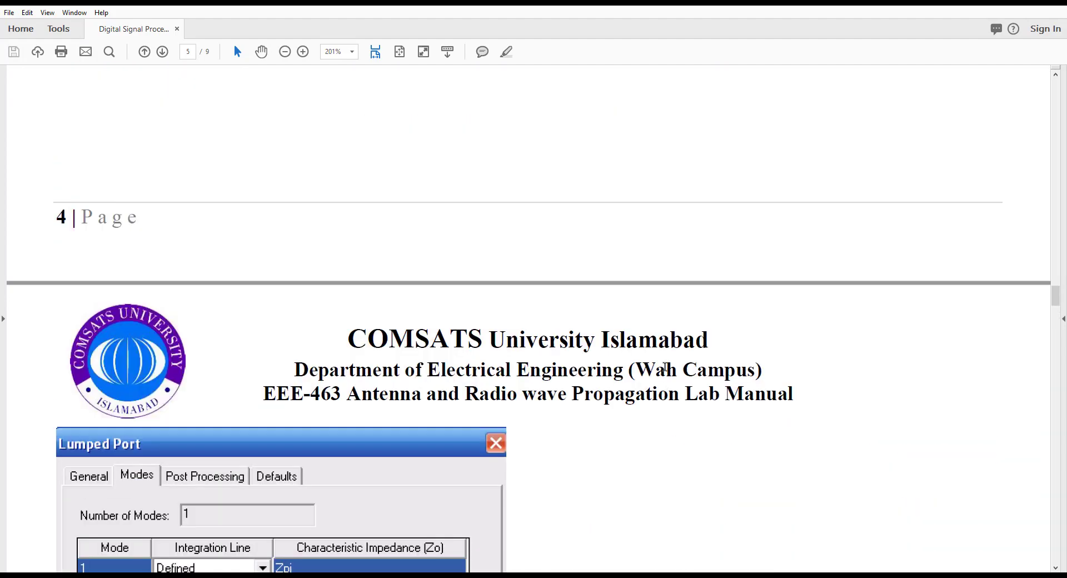
pyautogui.scroll(7, 666, 372)
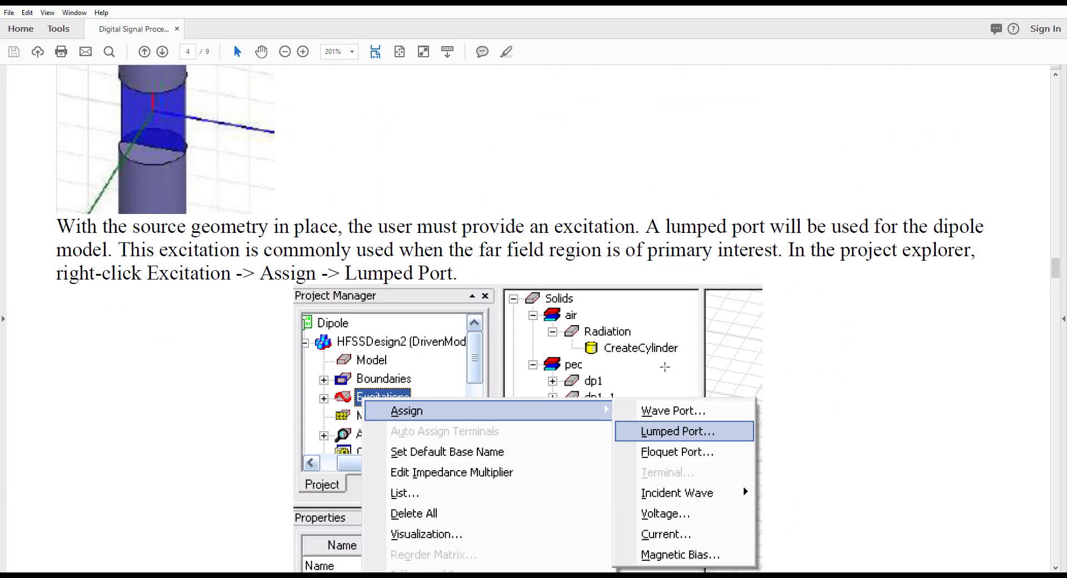
pyautogui.scroll(1, 665, 368)
pyautogui.click(494, 576)
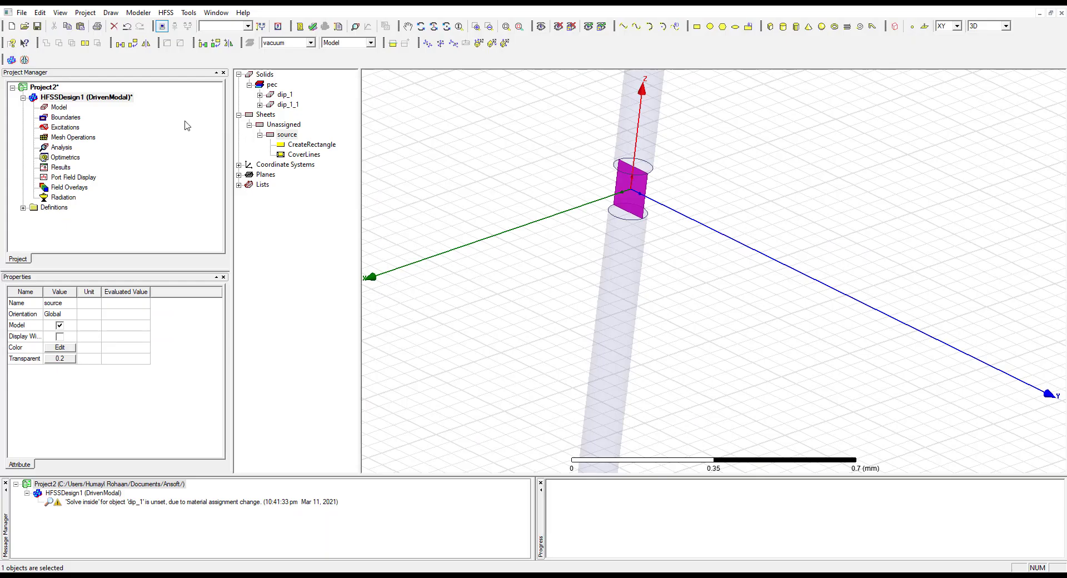
# Start a lumped port excitation on the source sheet, keeping the default name and the 50 ohm resistance and 0 ohm reactance
pyautogui.click(106, 98)
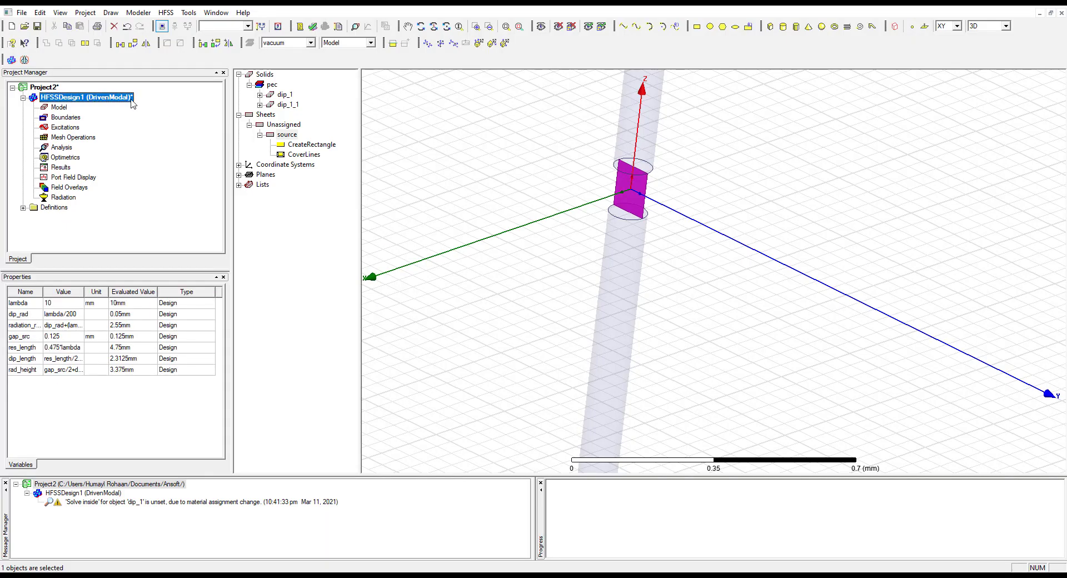
pyautogui.click(287, 135)
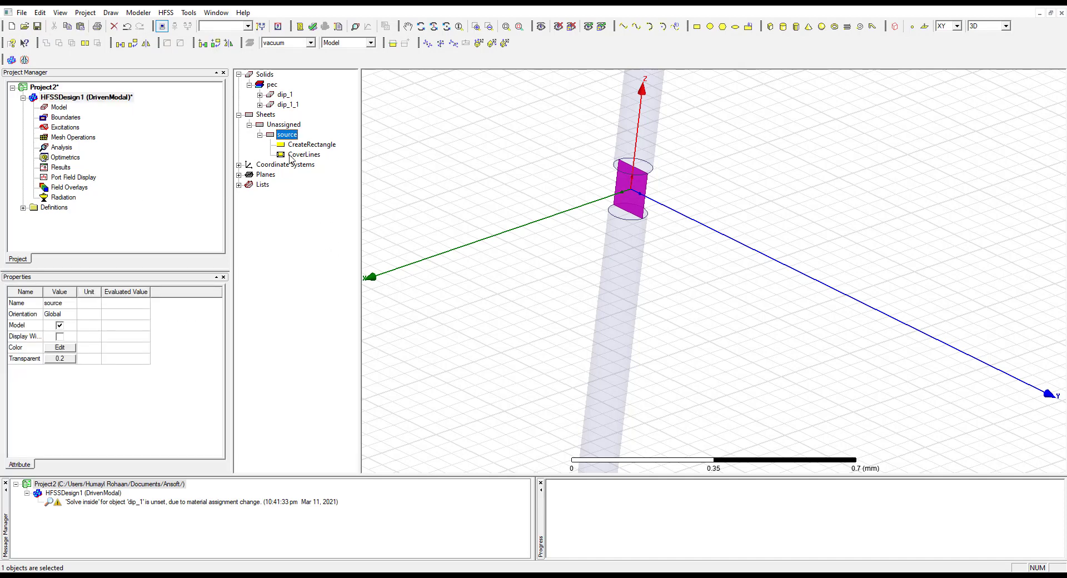
pyautogui.rightClick(283, 138)
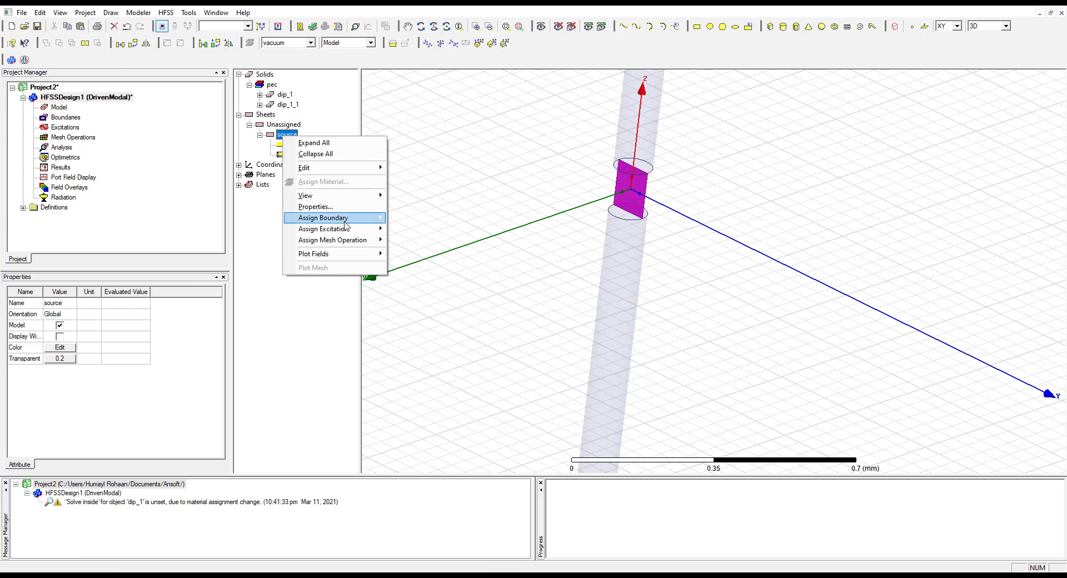
pyautogui.moveTo(345, 220)
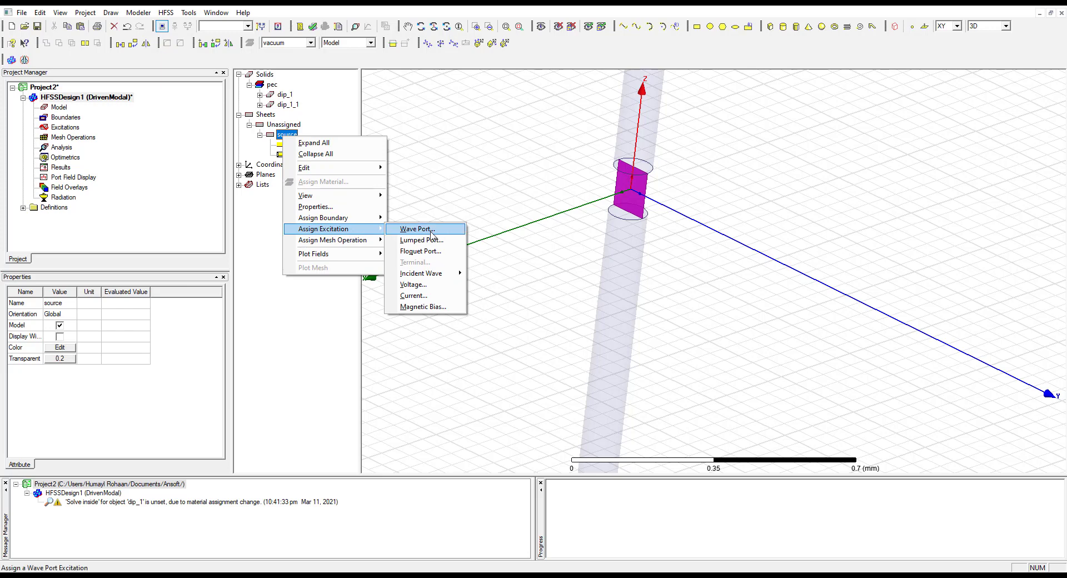
pyautogui.click(435, 242)
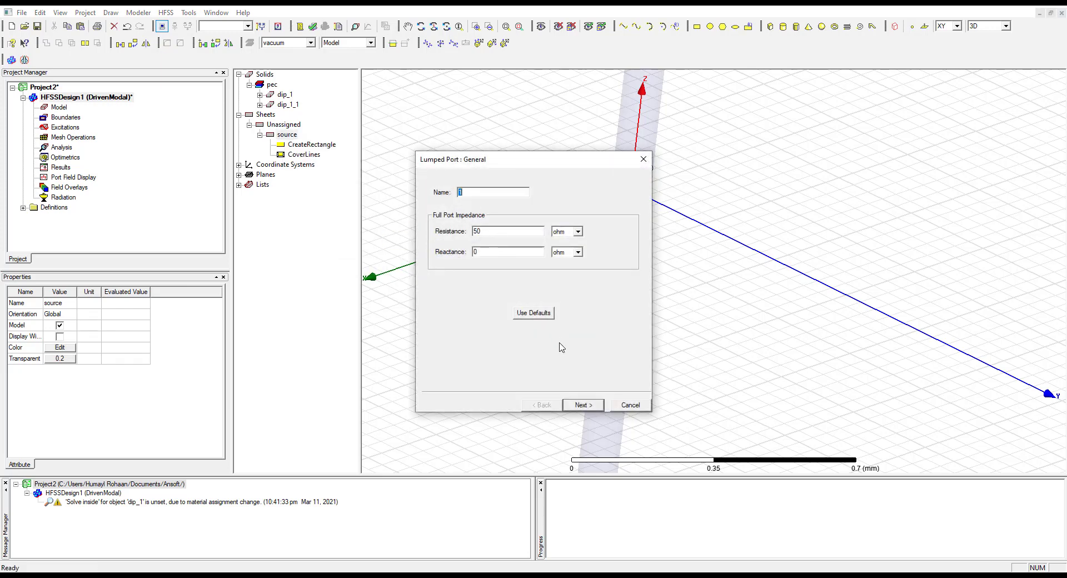
pyautogui.click(584, 405)
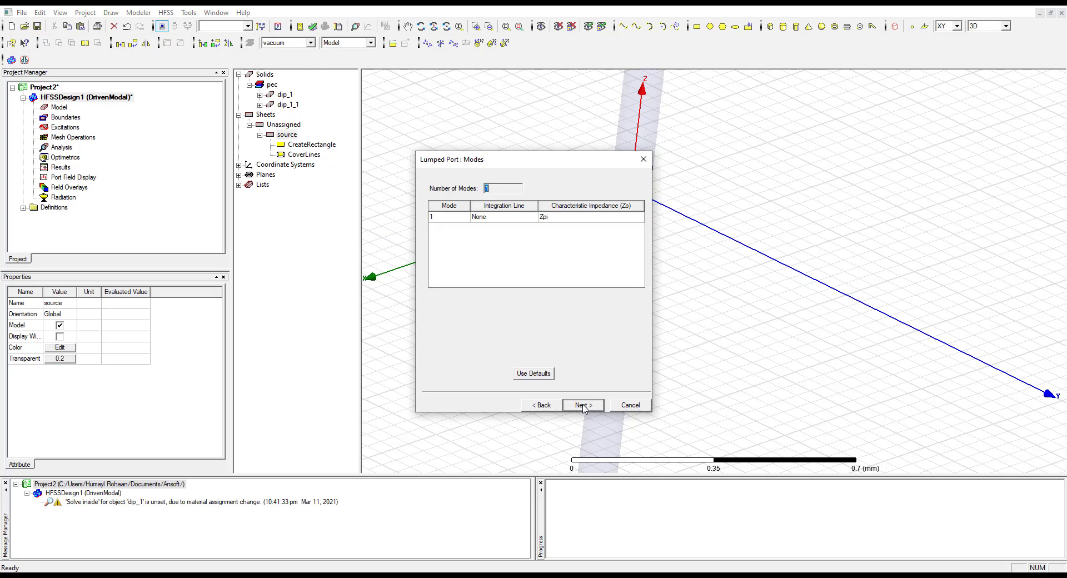
# Draw the port's integration line from the source sheet's bottom-edge center to its top-edge center and finish with 50 ohm renormalization of all modes
pyautogui.click(501, 222)
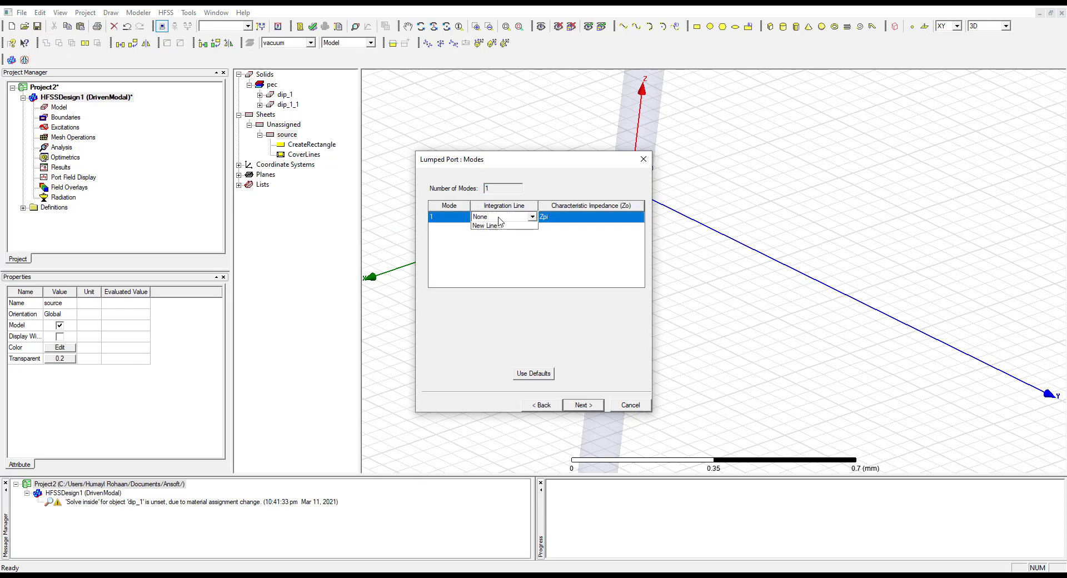
pyautogui.click(499, 235)
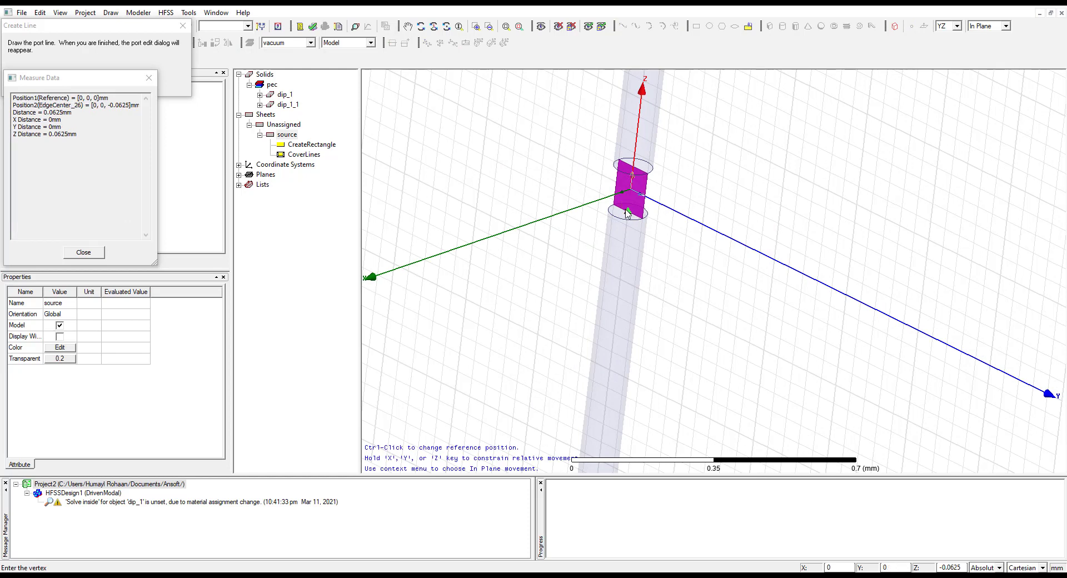
pyautogui.click(627, 212)
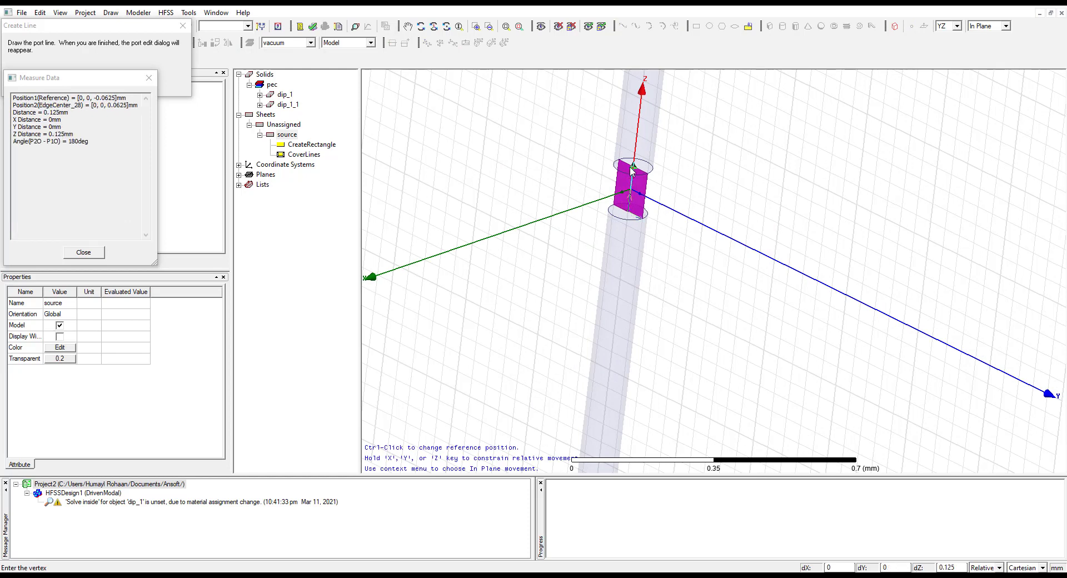
pyautogui.click(632, 172)
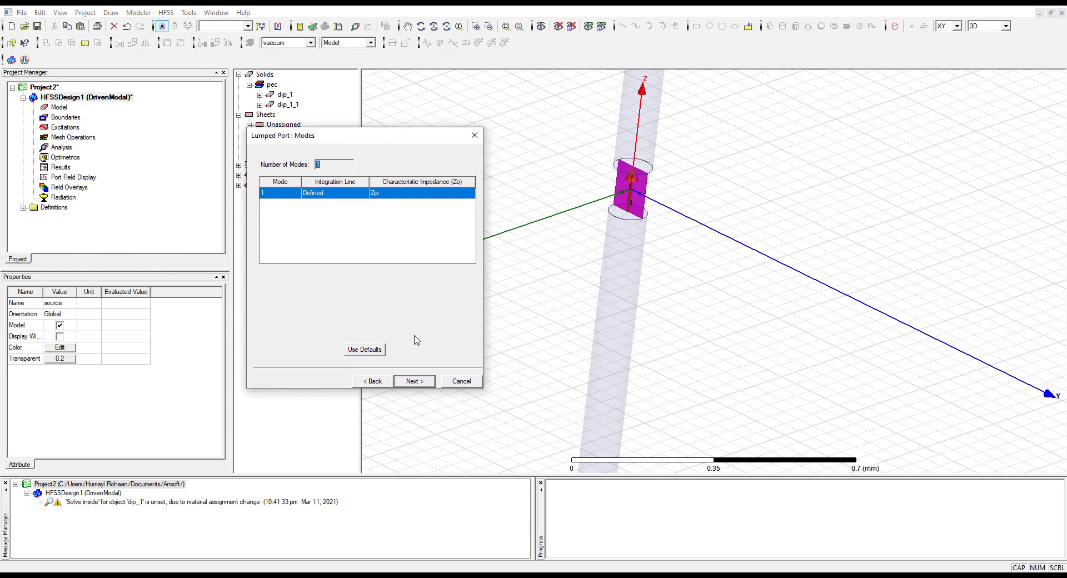
pyautogui.click(414, 381)
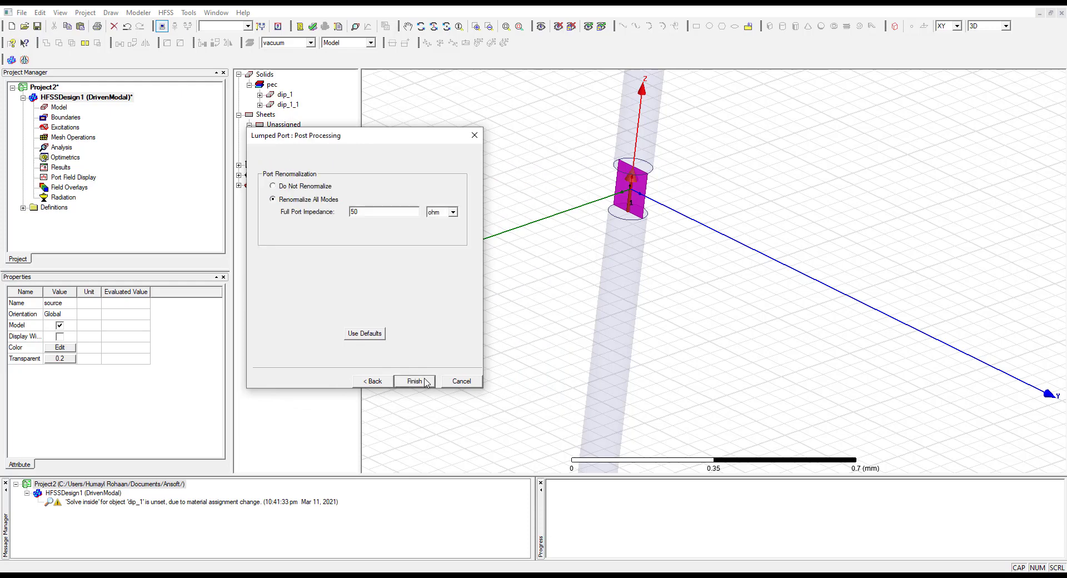
pyautogui.click(417, 381)
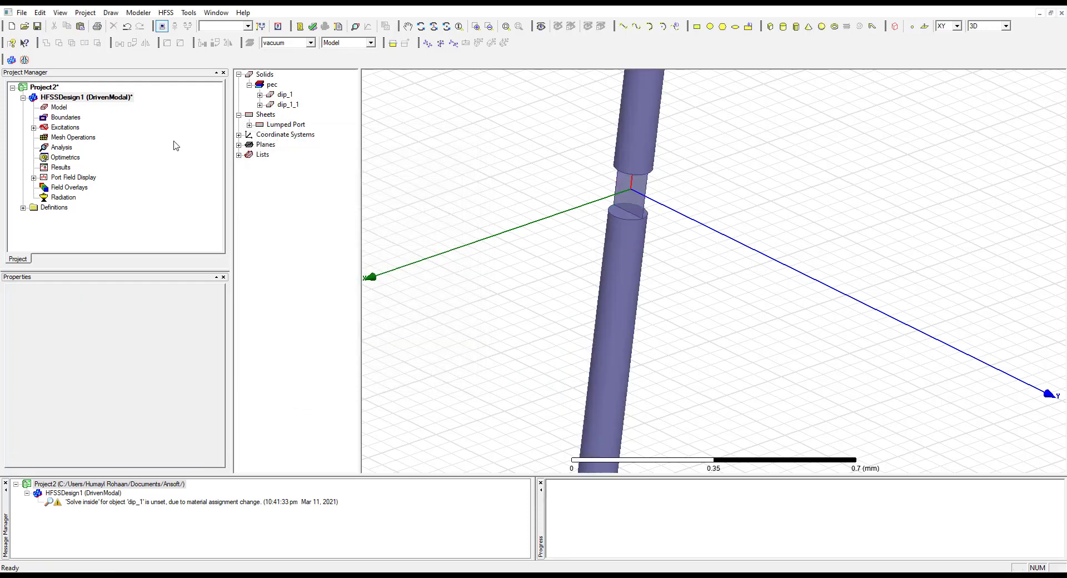
# Select lumped port excitation 1 in the project tree and examine its sheet and integration line at the dipole gap
pyautogui.click(33, 127)
pyautogui.click(63, 137)
pyautogui.scroll(10, 650, 261)
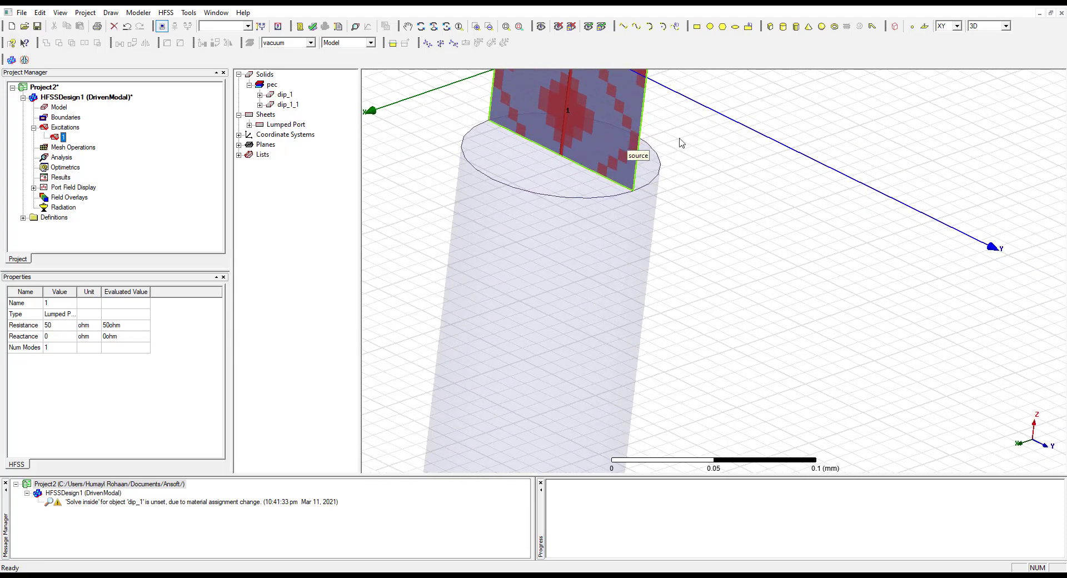
pyautogui.scroll(1, 934, 266)
pyautogui.scroll(1, 758, 165)
pyautogui.scroll(-3, 750, 163)
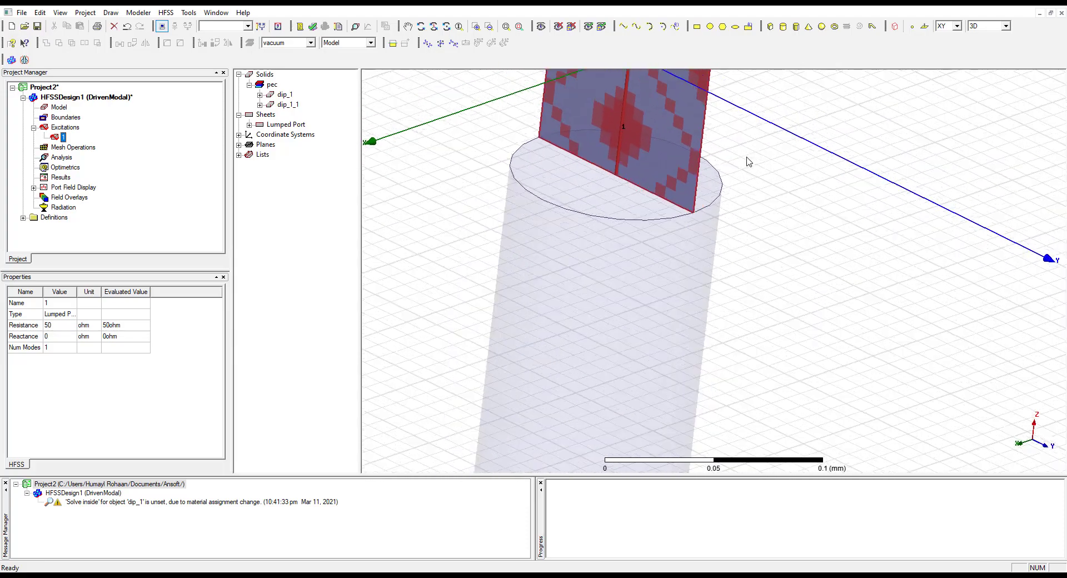
pyautogui.click(407, 26)
pyautogui.moveTo(693, 146); pyautogui.dragTo(718, 321)
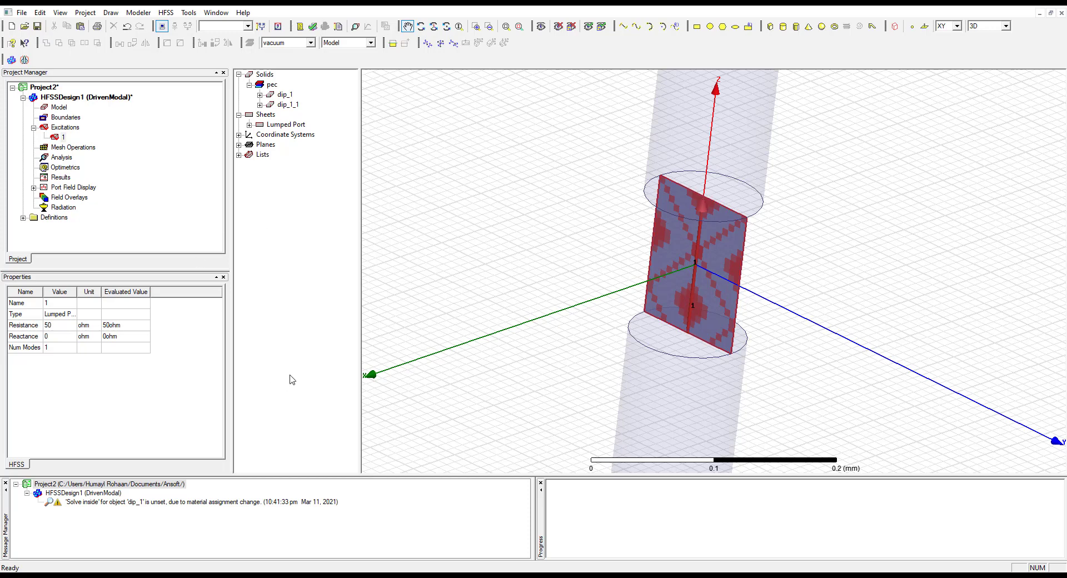
# Review the integration line instructions in the manual and read the section on the cylindrical air radiation boundary, highlighting the λ/4 distance
pyautogui.moveTo(477, 576)
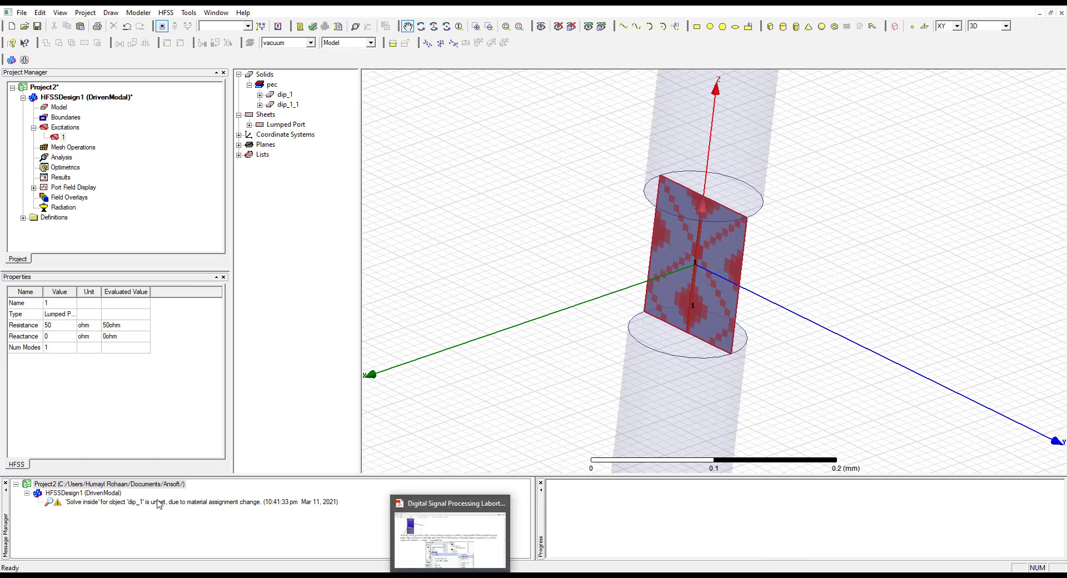
pyautogui.click(450, 576)
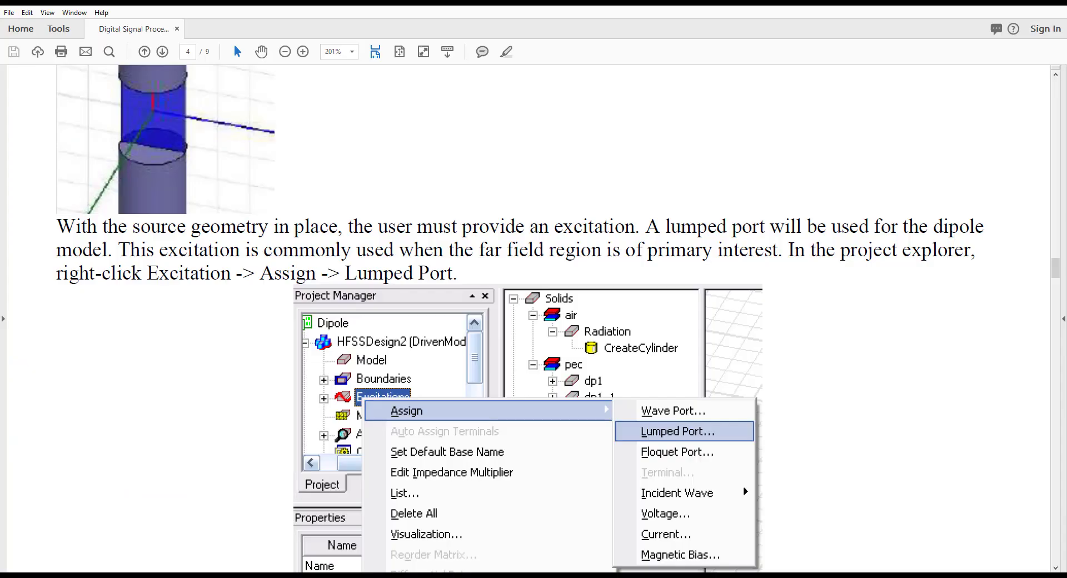
pyautogui.scroll(-5, 365, 449)
pyautogui.scroll(-1, 365, 449)
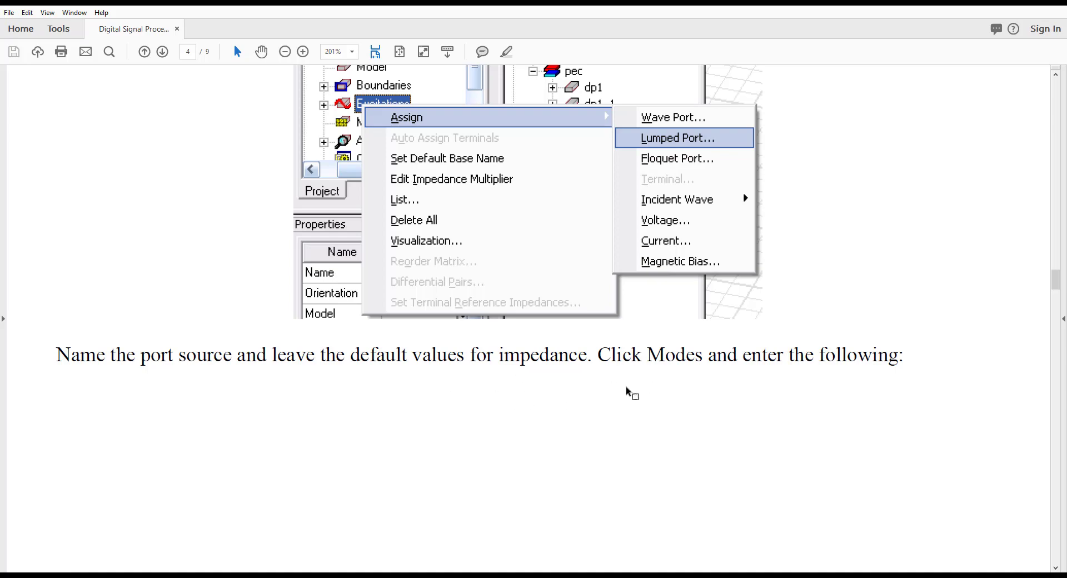
pyautogui.scroll(12, 631, 392)
pyautogui.scroll(-13, 628, 386)
pyautogui.scroll(-20, 626, 381)
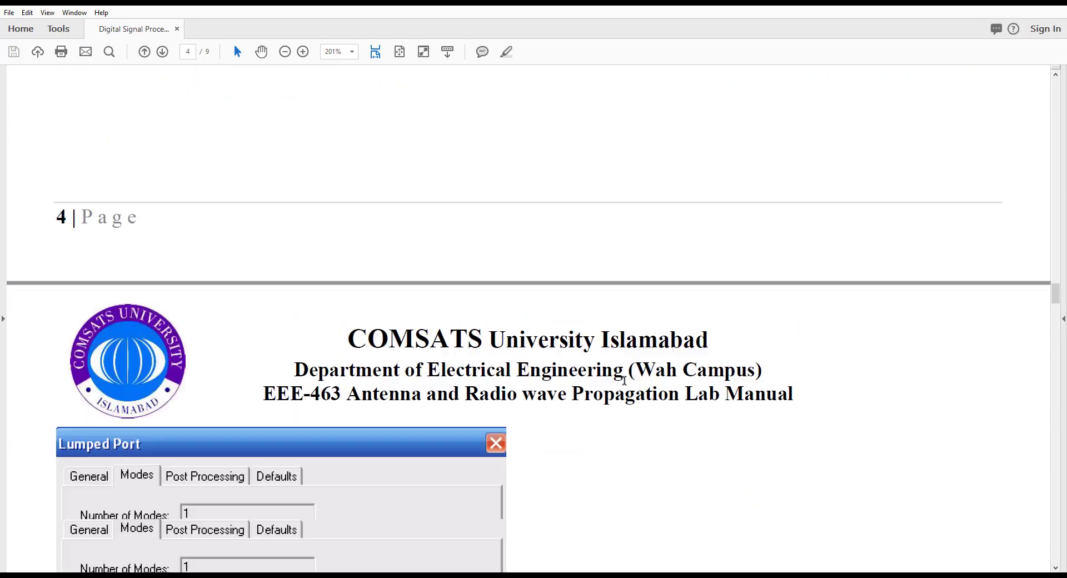
pyautogui.scroll(-11, 254, 388)
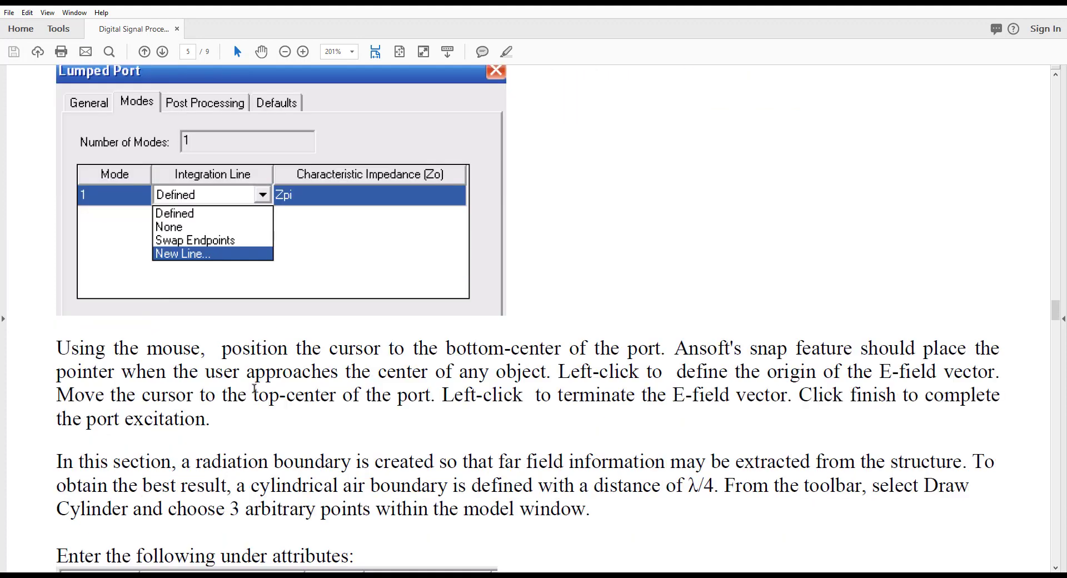
pyautogui.scroll(-1, 254, 389)
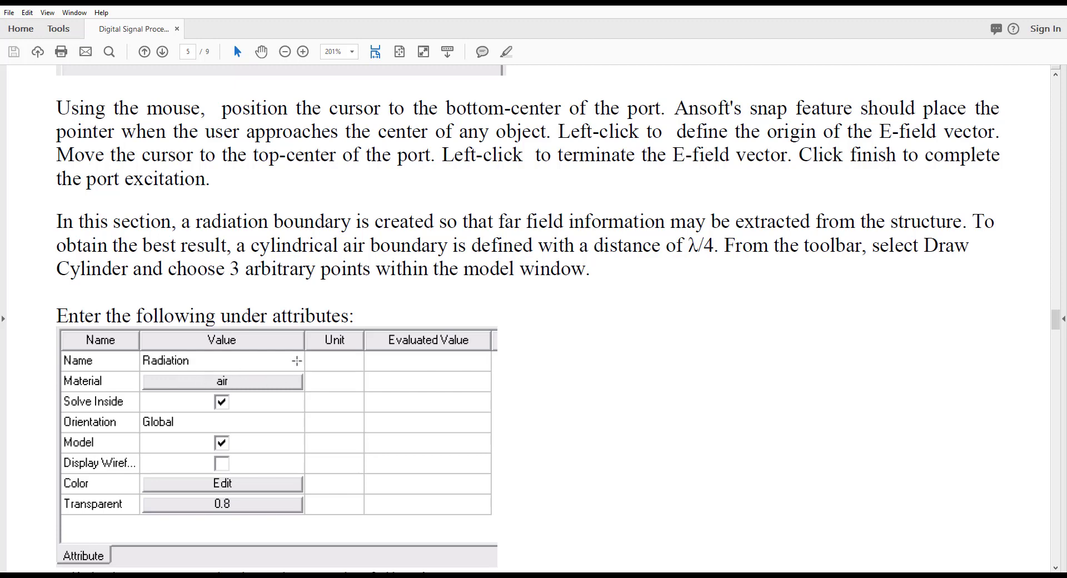
pyautogui.scroll(-1, 294, 362)
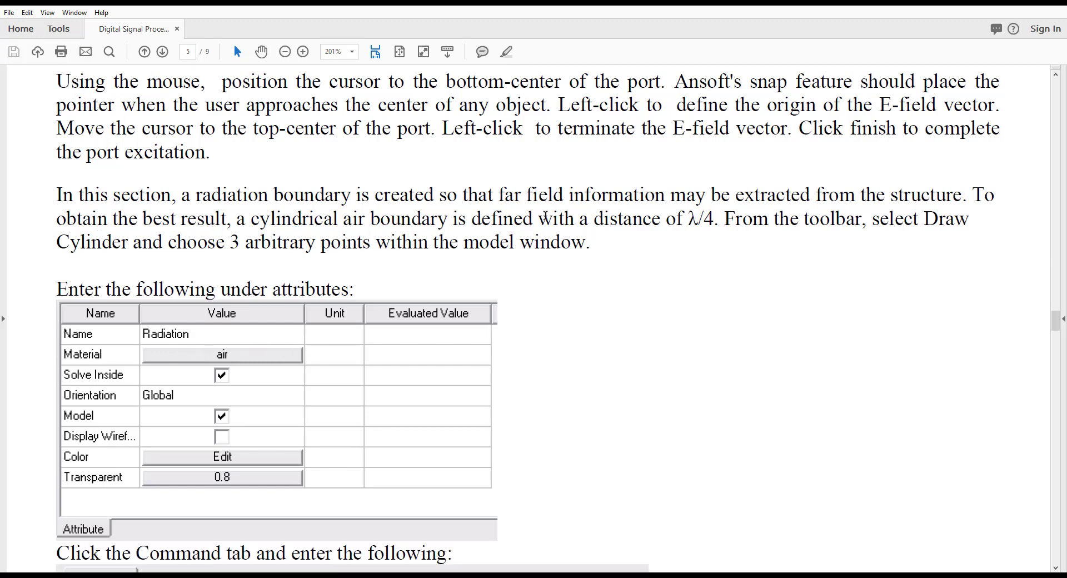
pyautogui.moveTo(688, 219); pyautogui.dragTo(716, 224)
pyautogui.scroll(-13, 481, 359)
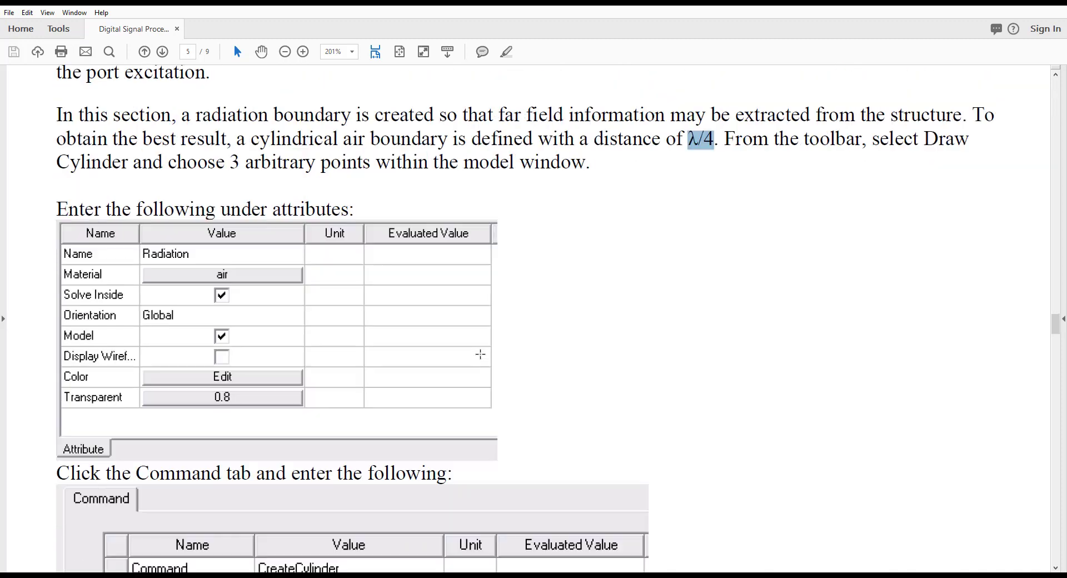
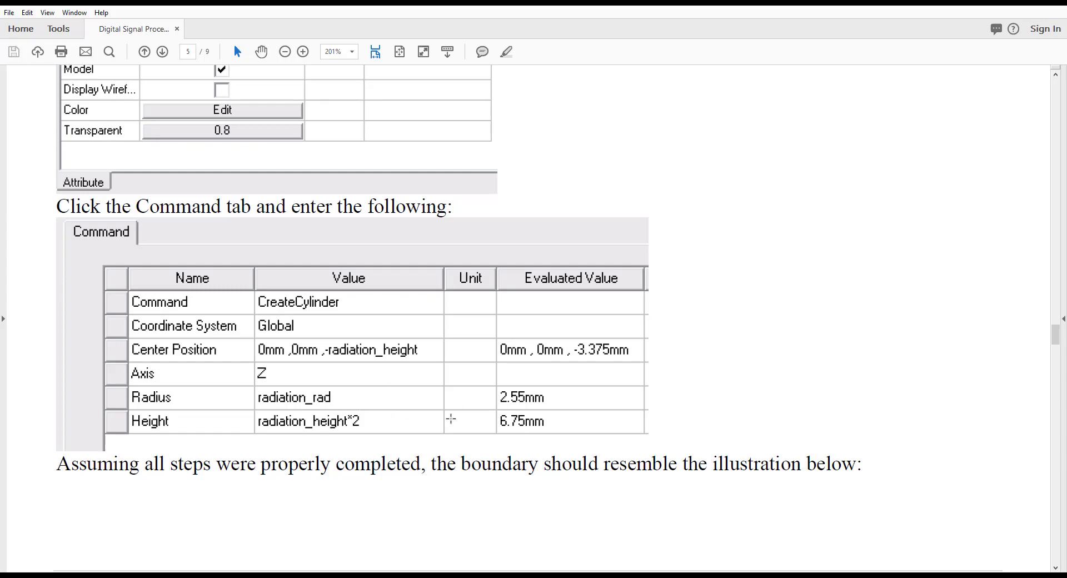
# Review the manual's attribute and command tables for the cylindrical air radiation boundary
pyautogui.scroll(1, 395, 404)
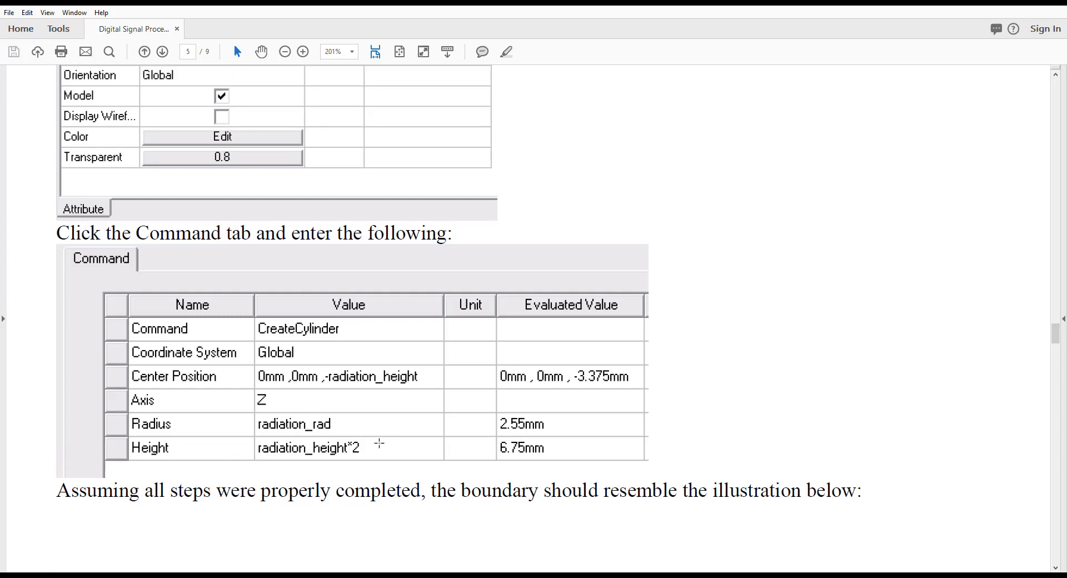
pyautogui.scroll(19, 379, 443)
pyautogui.scroll(-4, 378, 445)
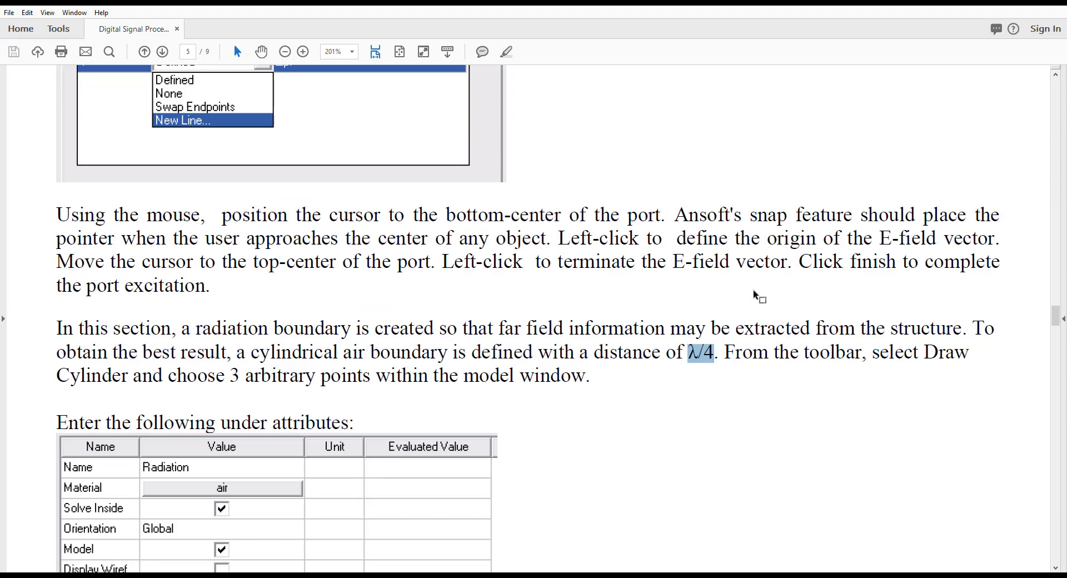
pyautogui.scroll(-9, 395, 398)
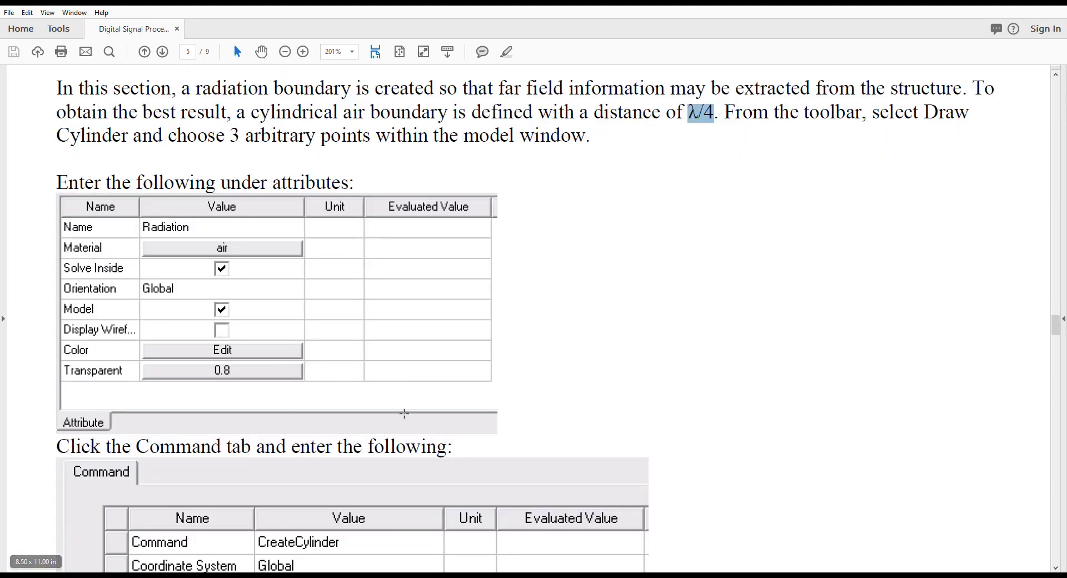
pyautogui.scroll(-20, 400, 417)
pyautogui.scroll(20, 550, 456)
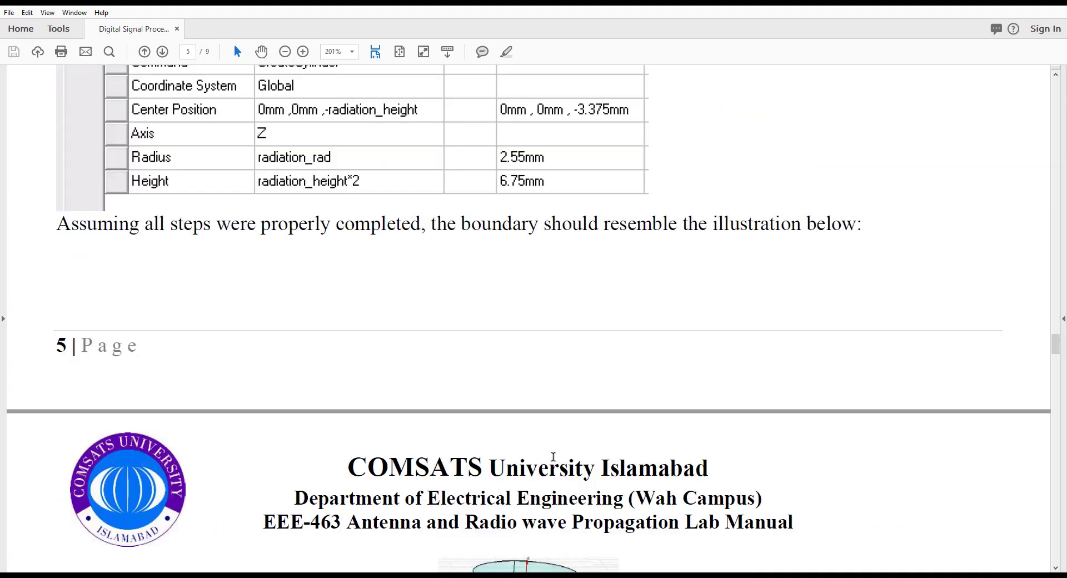
pyautogui.scroll(-1, 546, 462)
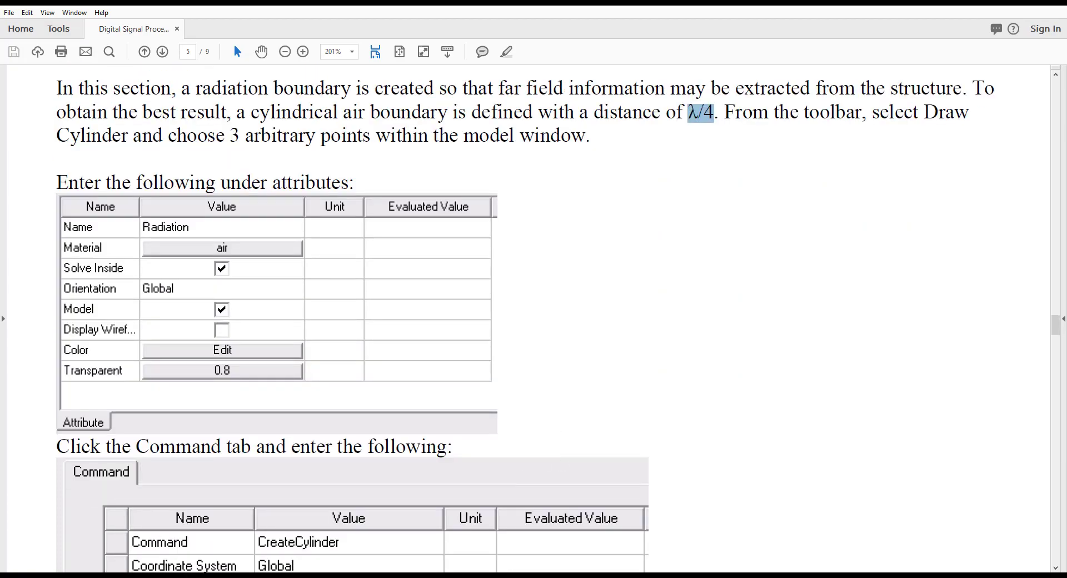
# Switch to HFSS and draw a cylinder about 1.5 mm in radius and 1.2 mm high beside the dipole, with the whole antenna in view
pyautogui.hotkey('alt', 'Tab')
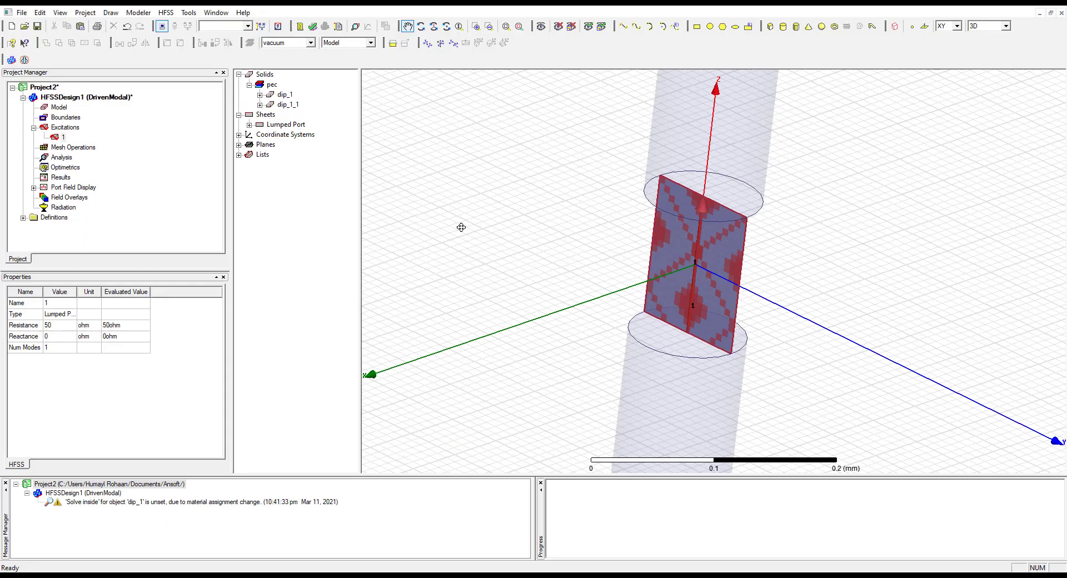
pyautogui.hotkey('ctrl', 'd')
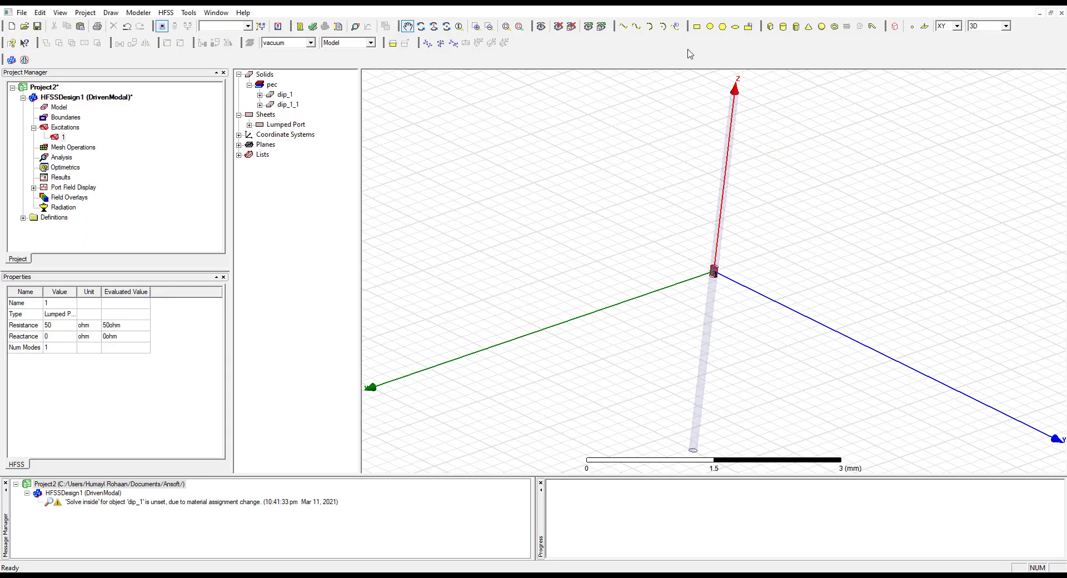
pyautogui.click(782, 27)
pyautogui.click(515, 269)
pyautogui.click(565, 322)
pyautogui.click(544, 236)
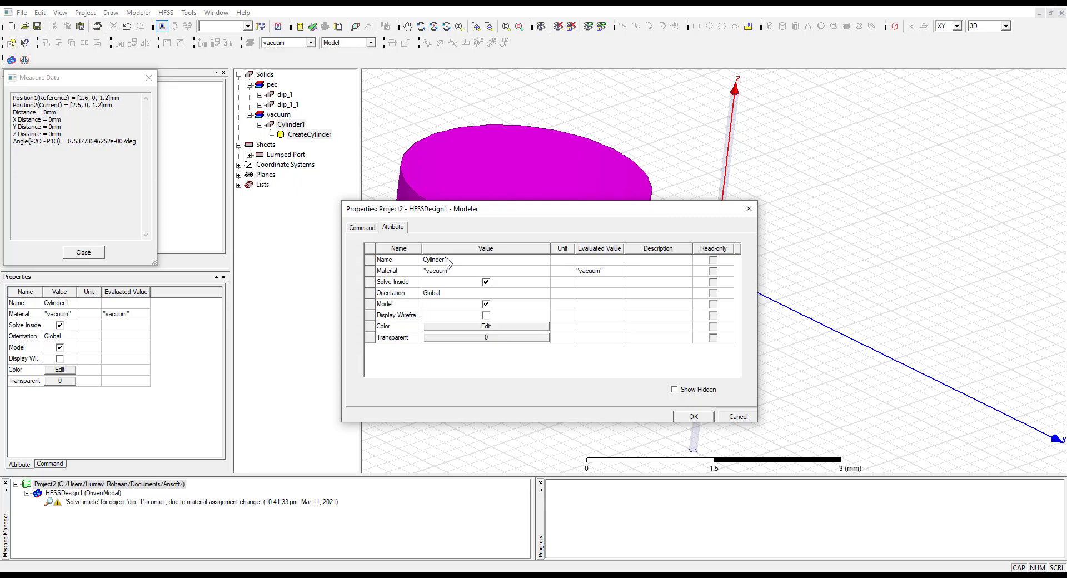
# Check the manual's attribute table and name the new cylinder Radiation
pyautogui.click(445, 576)
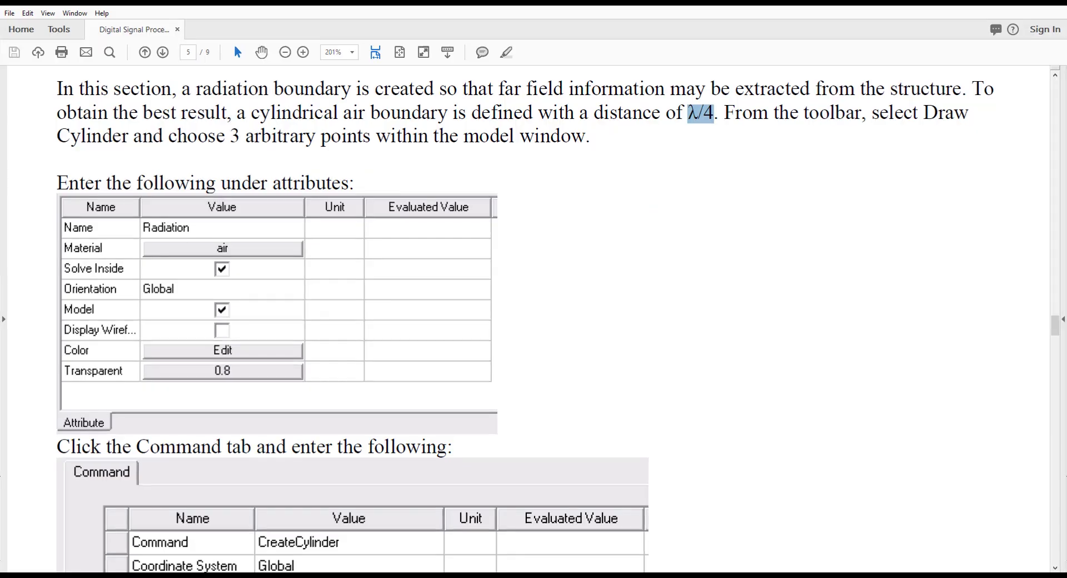
pyautogui.click(445, 576)
pyautogui.click(454, 262)
pyautogui.write('Radiation')
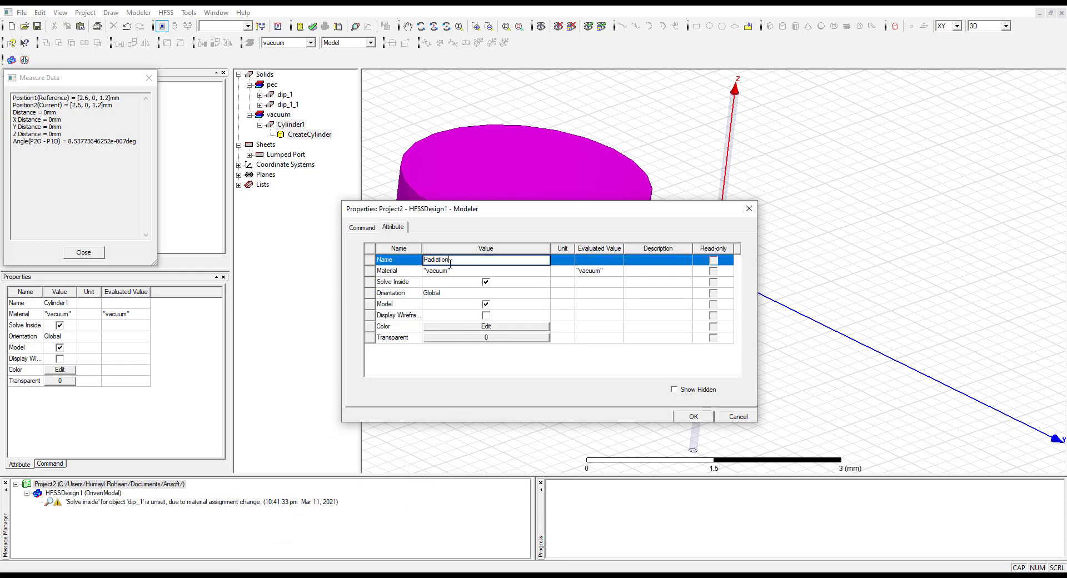
# Assign the air material to the Radiation cylinder and turn on its wireframe display
pyautogui.click(476, 271)
pyautogui.click(463, 285)
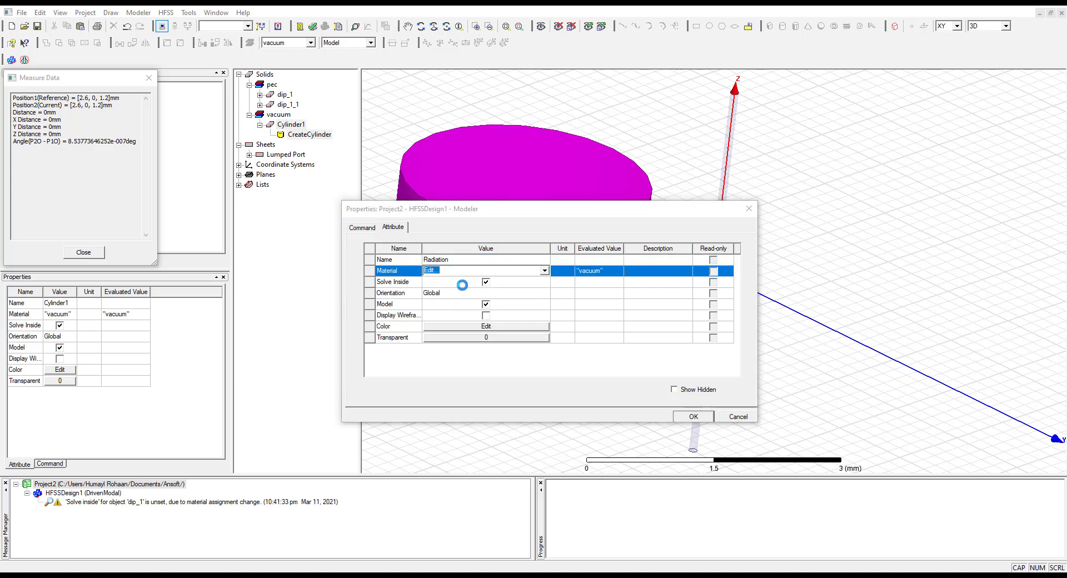
pyautogui.write('air')
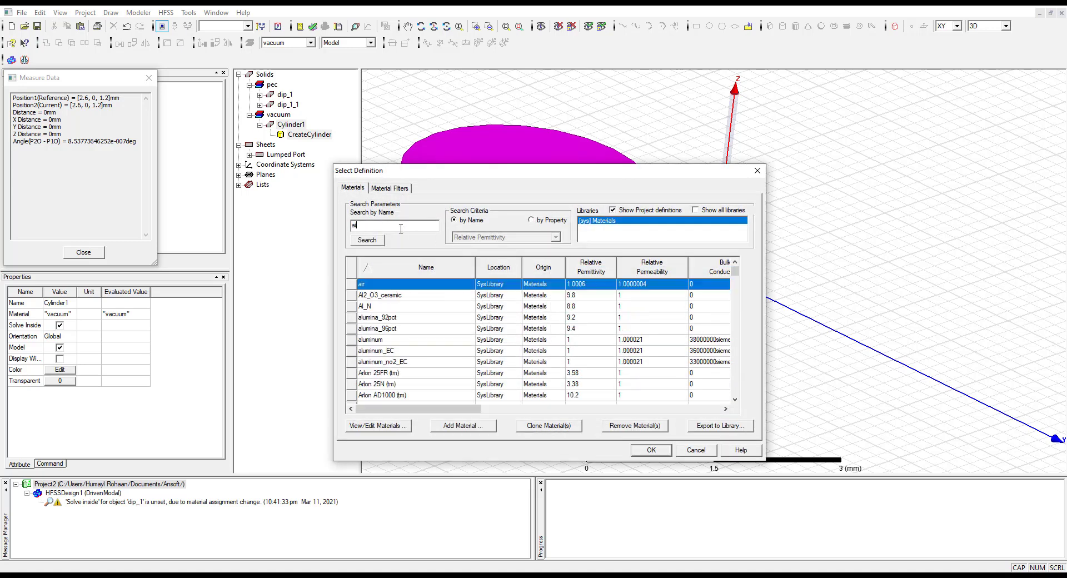
pyautogui.click(651, 449)
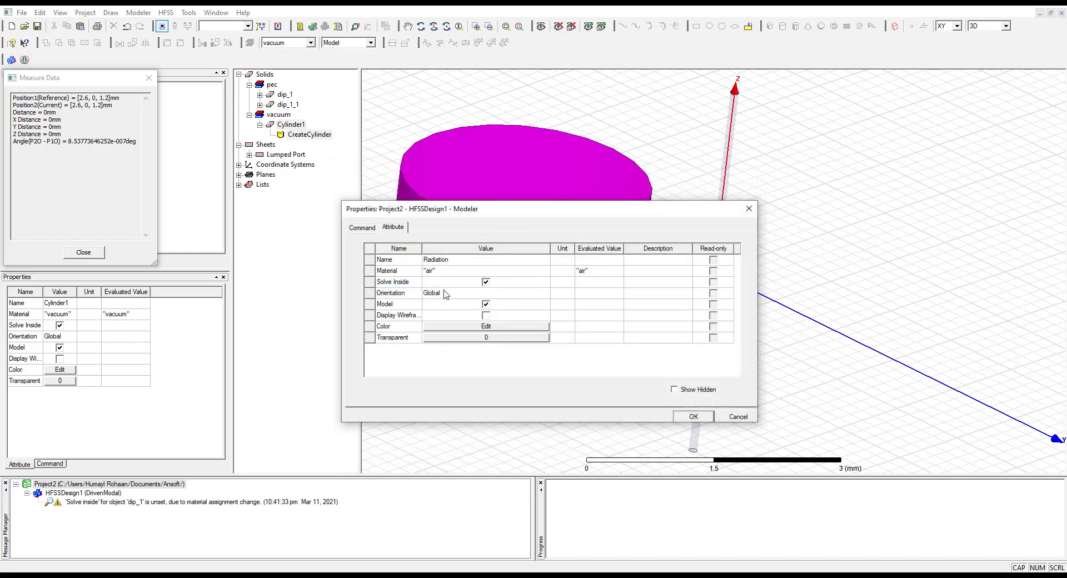
pyautogui.click(486, 315)
# Set the cylinder's center position to 0mm, 0mm, -rad_height following the manual, and widen the evaluated value column
pyautogui.click(367, 228)
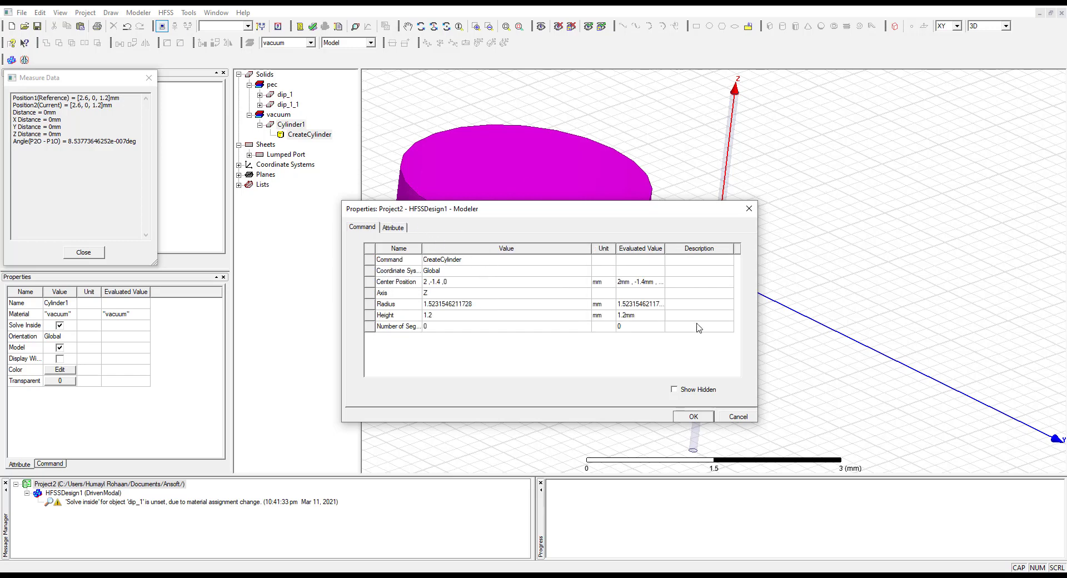
pyautogui.click(468, 280)
pyautogui.hotkey('alt', 'Tab')
pyautogui.scroll(-5, 431, 416)
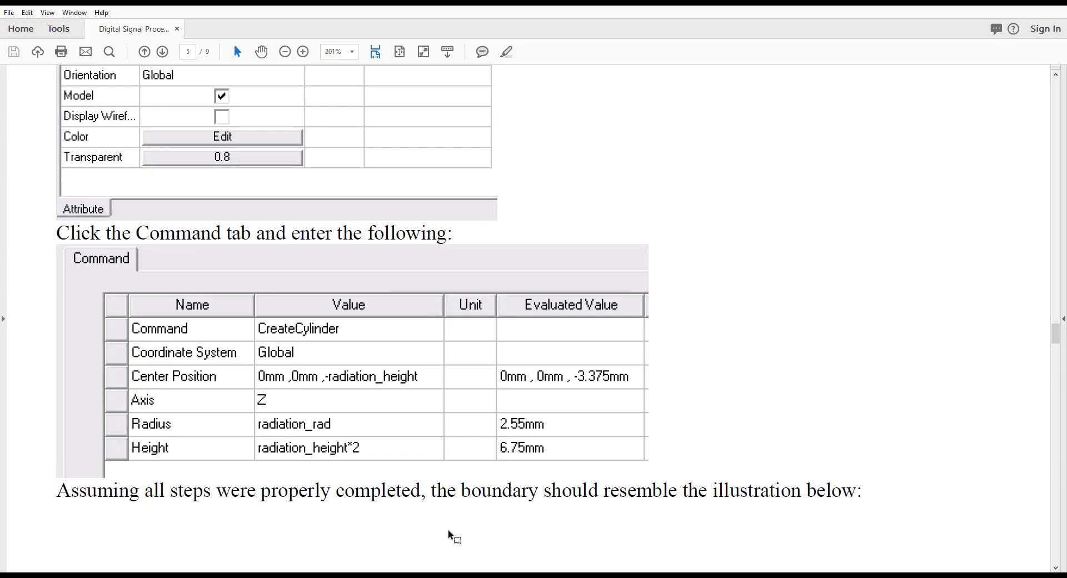
pyautogui.hotkey('alt', 'Tab')
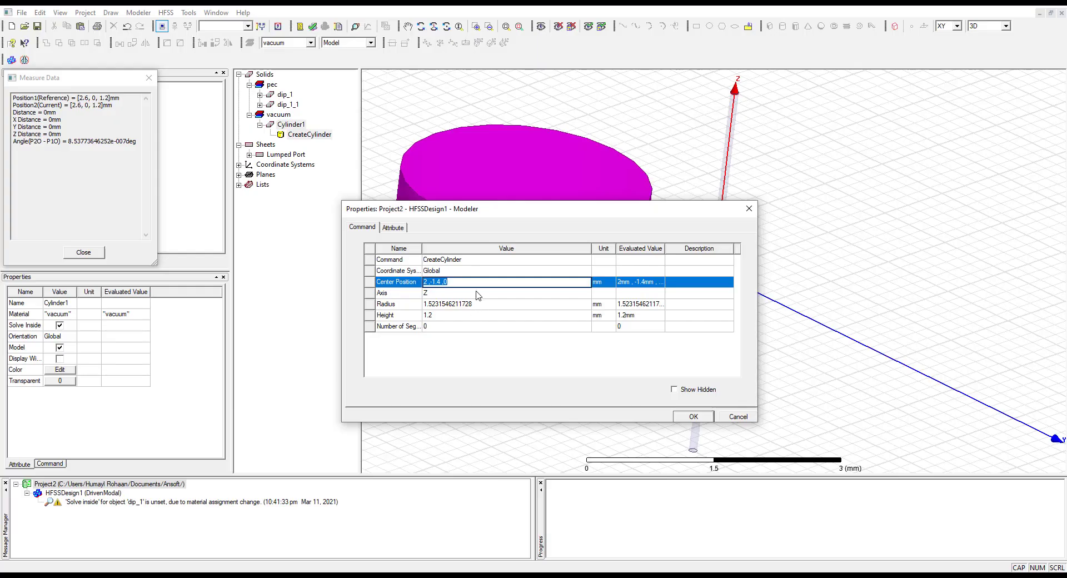
pyautogui.write('0')
pyautogui.write('d')
pyautogui.click(481, 306)
pyautogui.moveTo(665, 249); pyautogui.dragTo(719, 248)
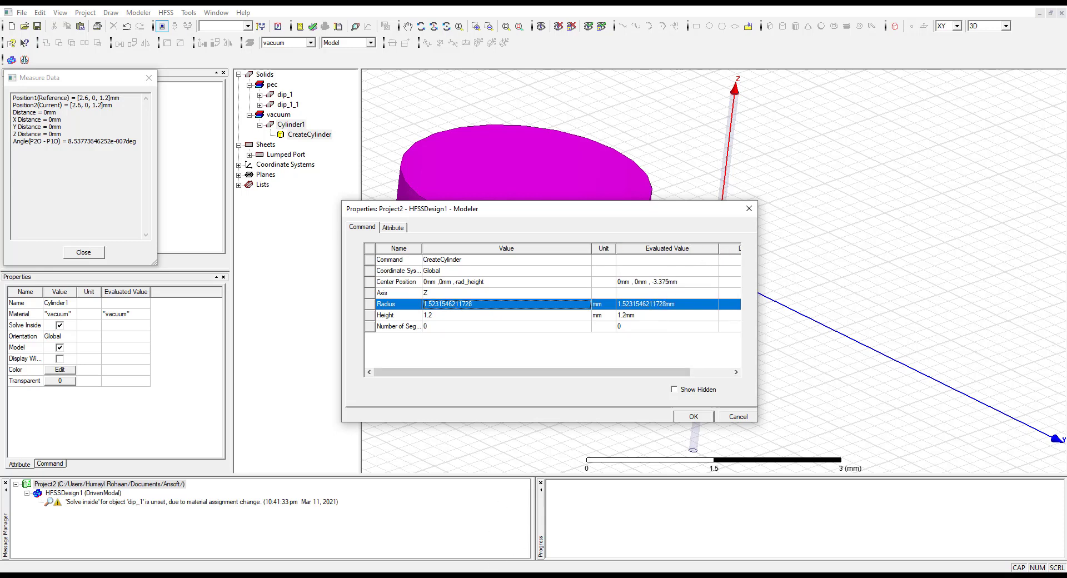
# Look up the radius in the manual's command table and set the cylinder's radius to radiation_rad
pyautogui.click(451, 576)
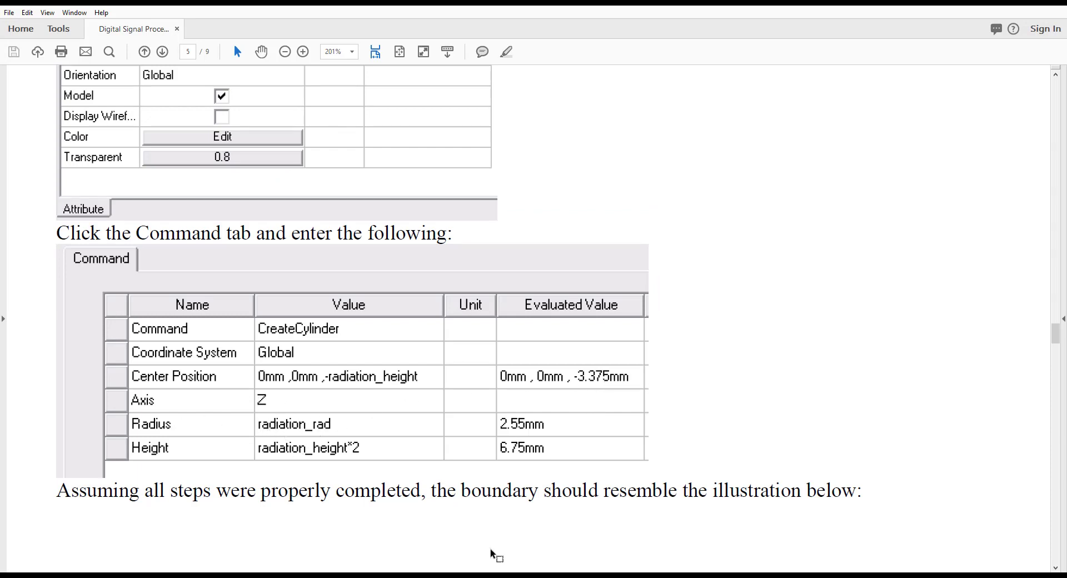
pyautogui.moveTo(505, 576)
pyautogui.hotkey('alt', 'Tab')
pyautogui.click(445, 315)
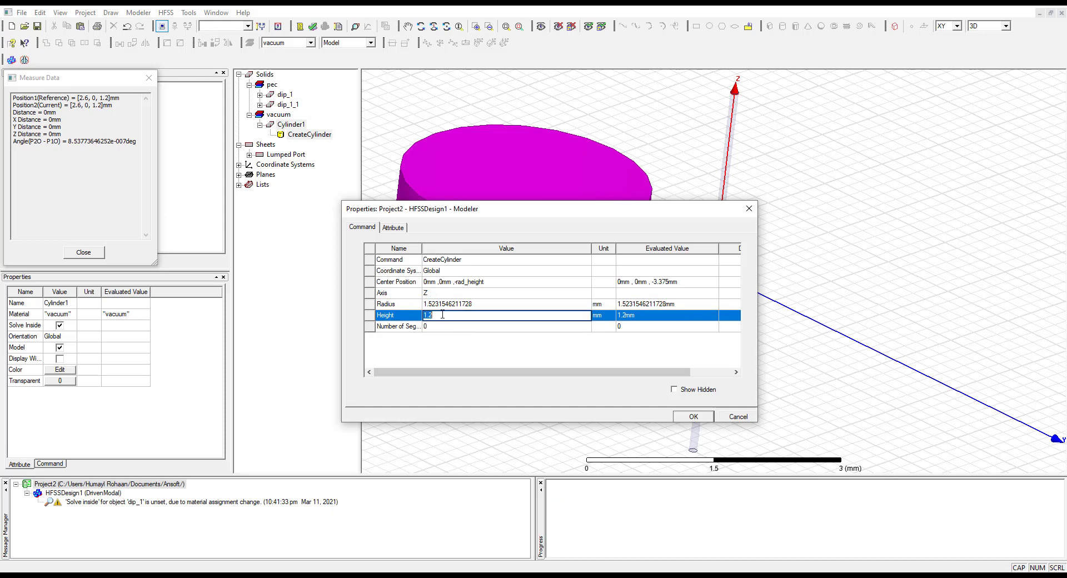
pyautogui.click(476, 304)
pyautogui.write('1')
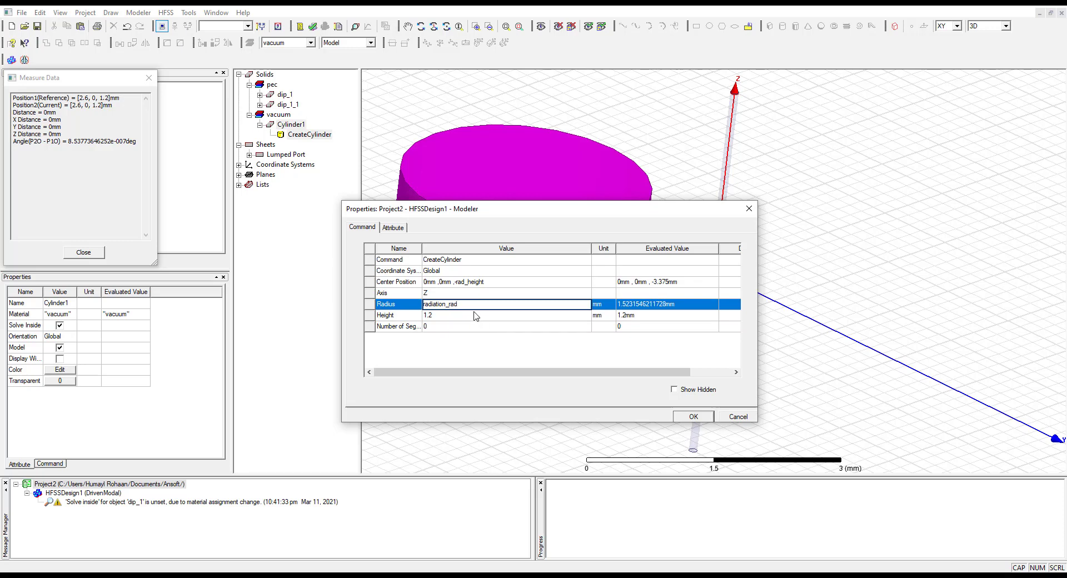
# Set the cylinder's height to rad_height and accept the cylinder properties
pyautogui.click(475, 316)
pyautogui.click(458, 315)
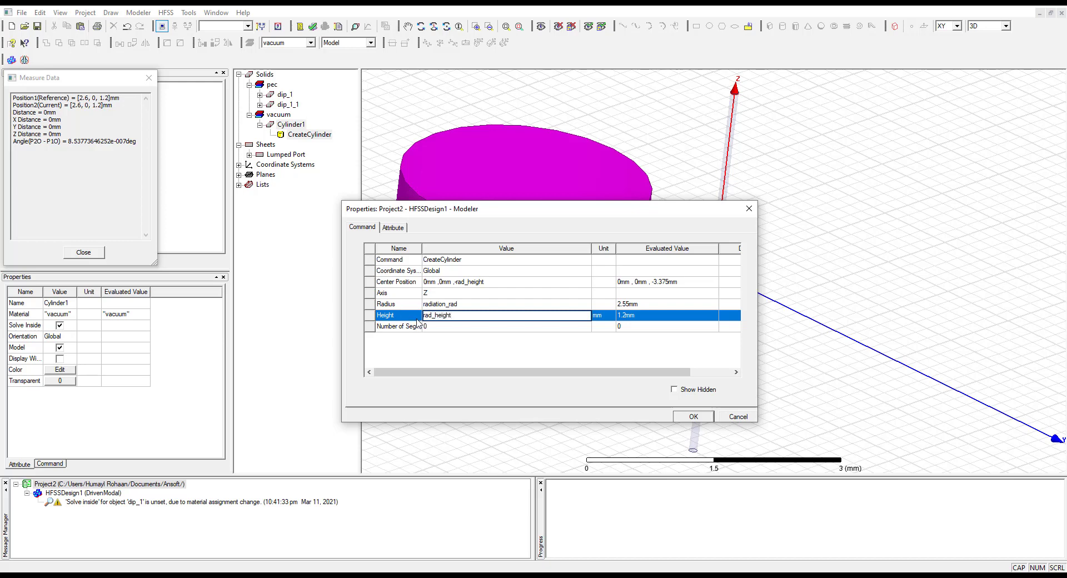
pyautogui.click(468, 304)
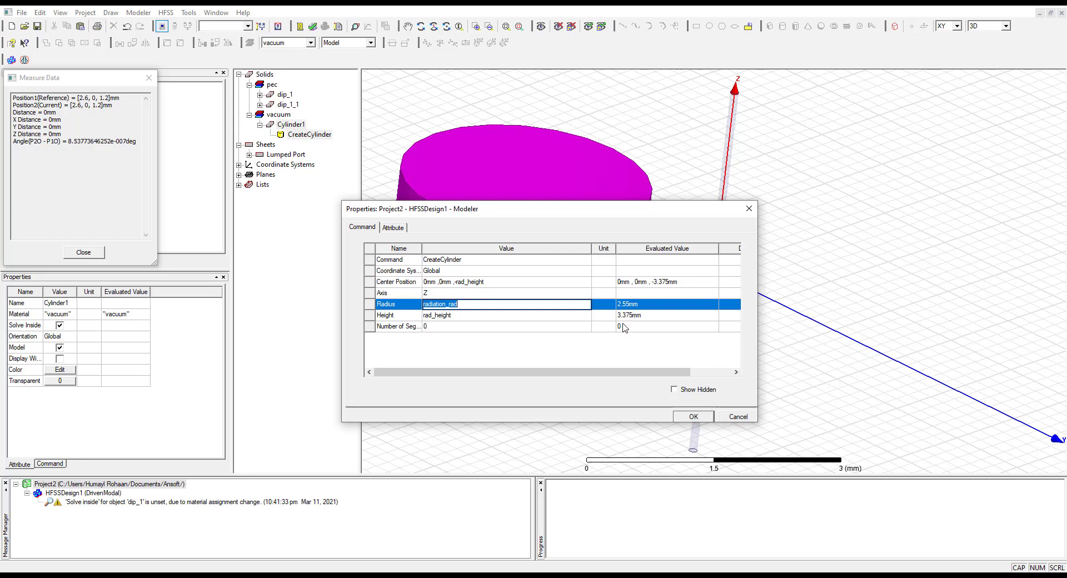
pyautogui.click(687, 417)
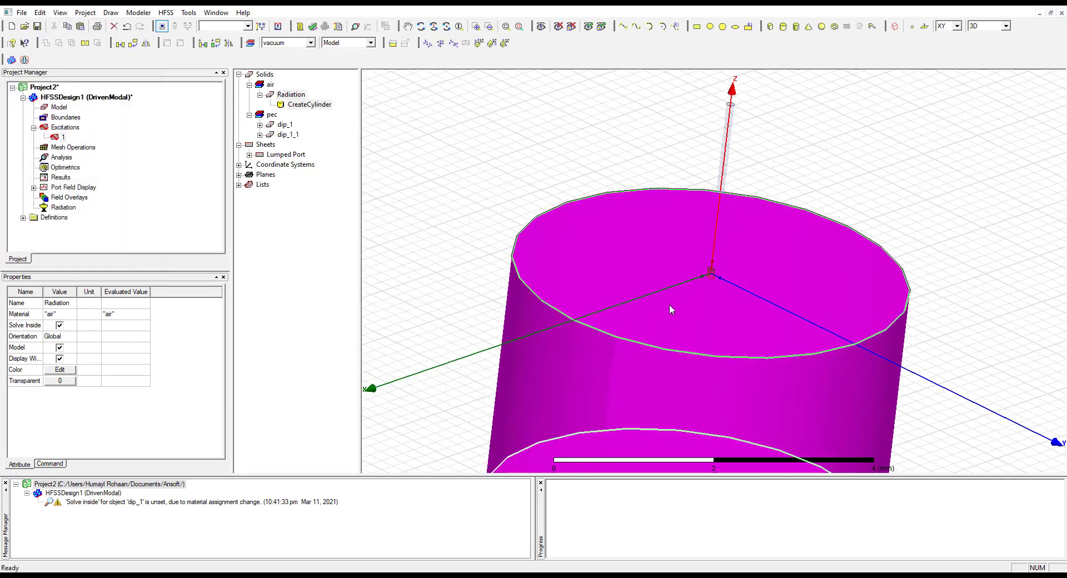
# Inspect the Radiation cylinder around the dipole and change its height to rad_height*2
pyautogui.scroll(3, 672, 301)
pyautogui.scroll(-5, 673, 302)
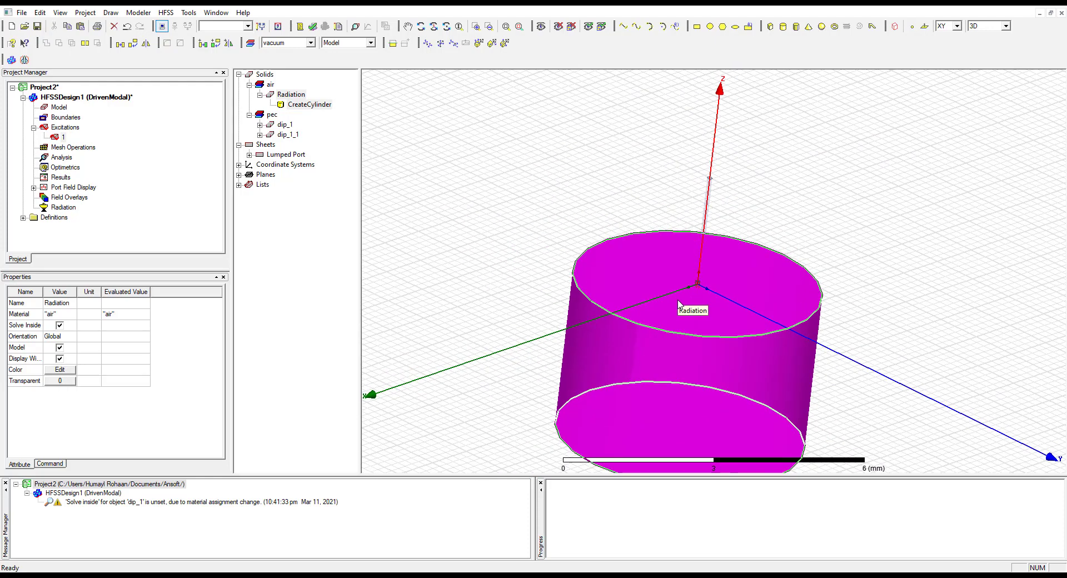
pyautogui.click(1033, 241)
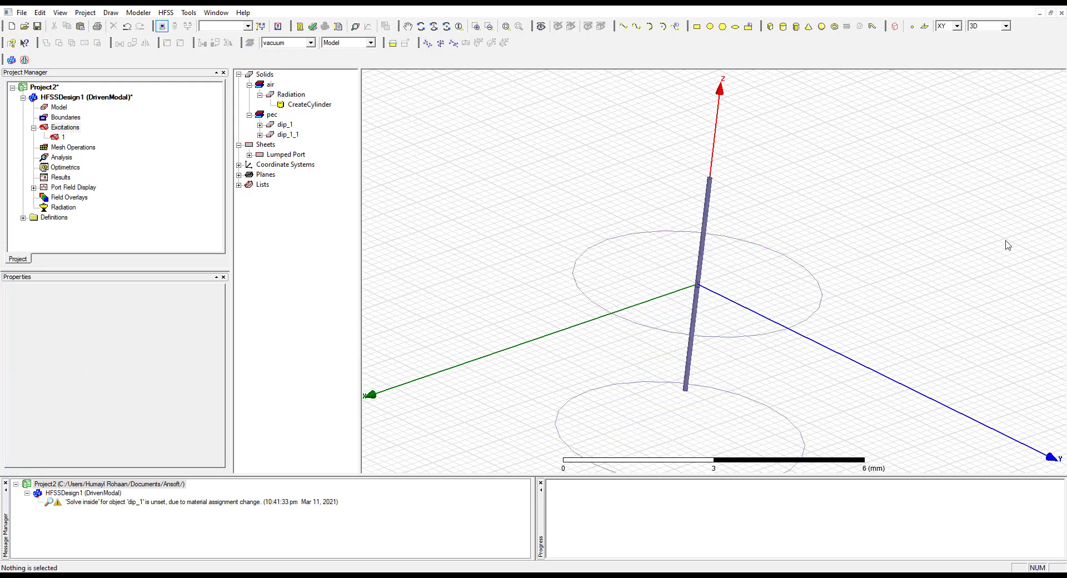
pyautogui.click(783, 405)
pyautogui.click(854, 257)
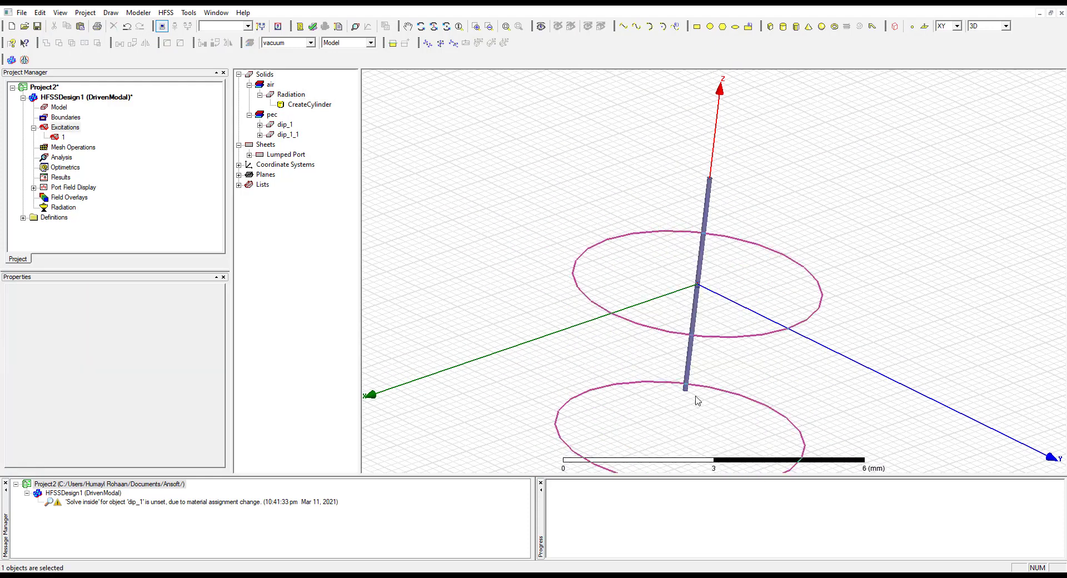
pyautogui.click(680, 357)
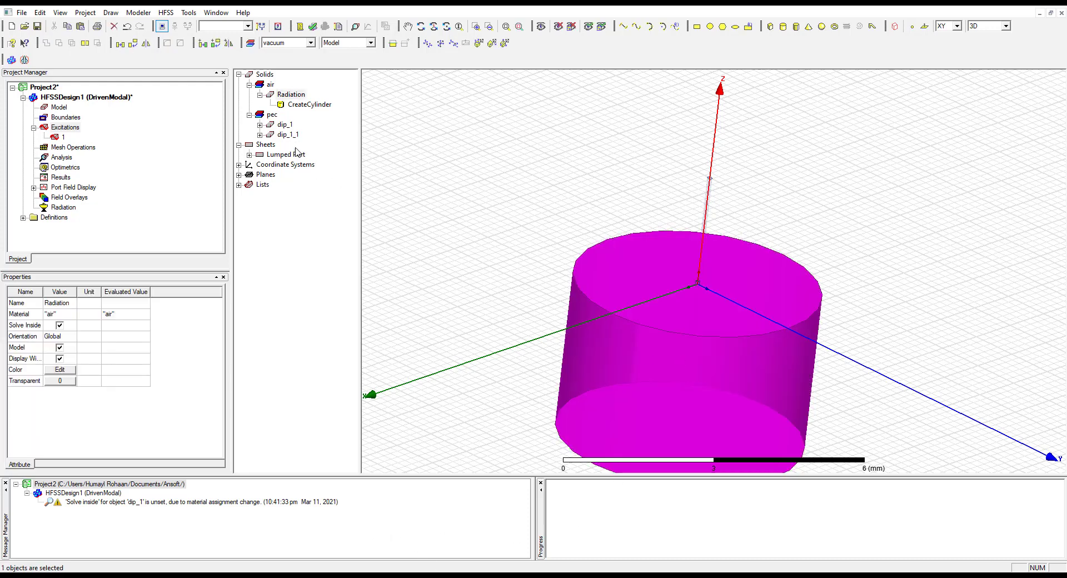
pyautogui.doubleClick(296, 105)
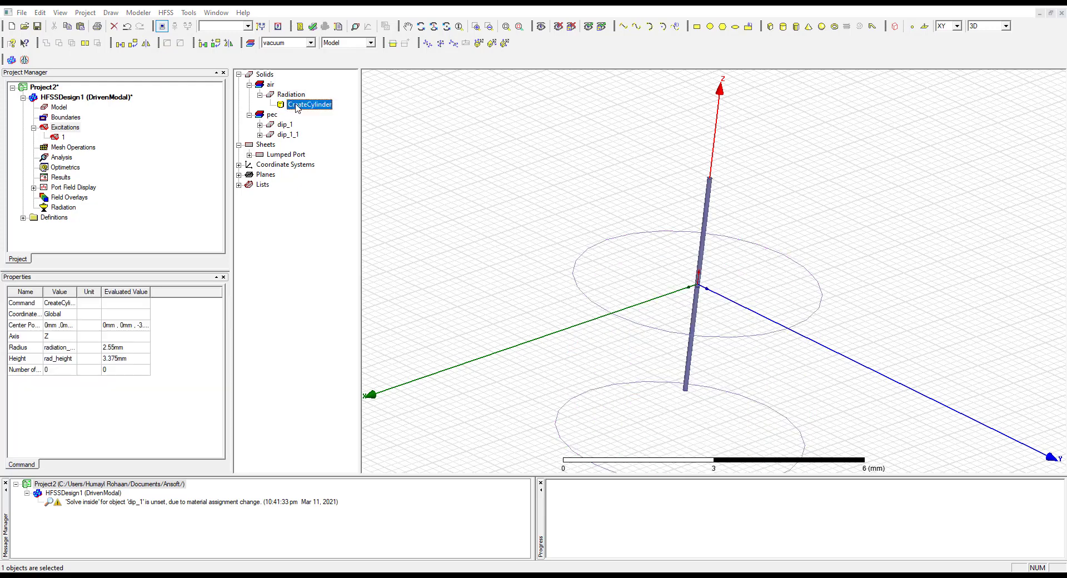
pyautogui.click(489, 315)
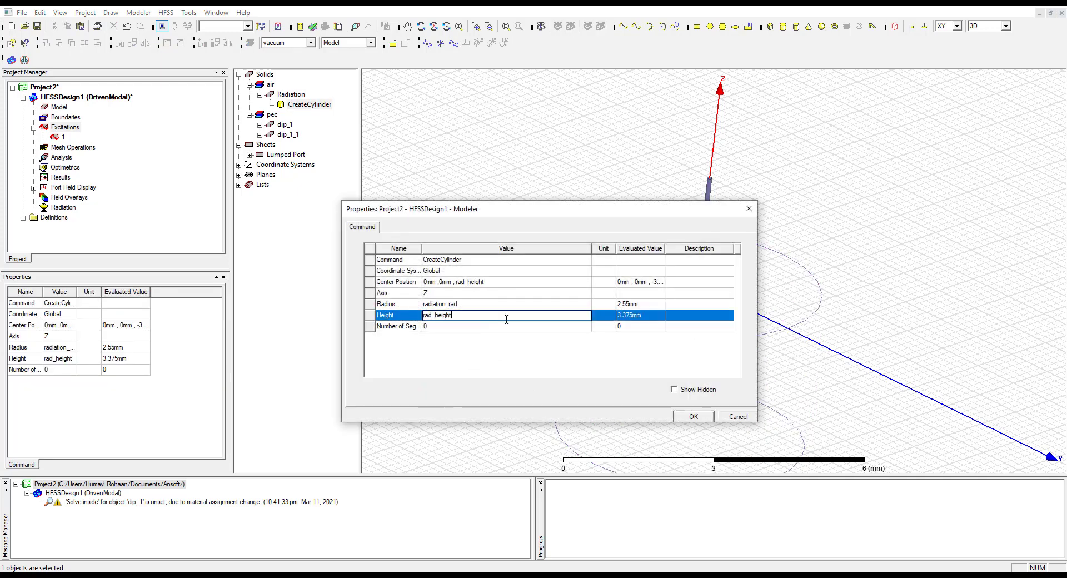
pyautogui.write('*2')
pyautogui.click(695, 417)
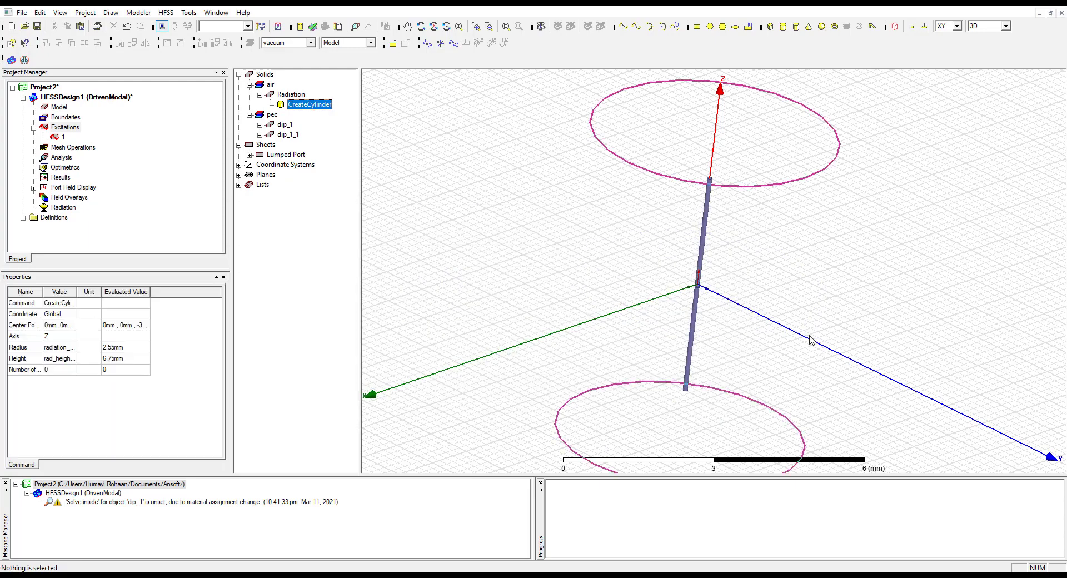
# Examine the Radiation cylinder enclosing the dipole and compare it with the manual's radiation boundary instructions
pyautogui.click(810, 340)
pyautogui.hotkey('alt', 'Tab')
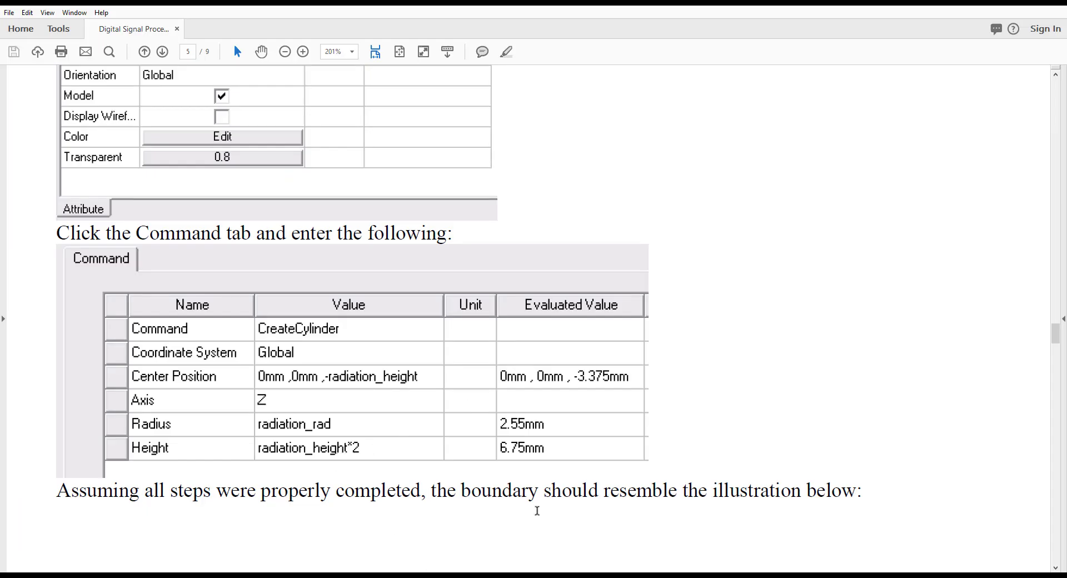
pyautogui.hotkey('alt', 'Tab')
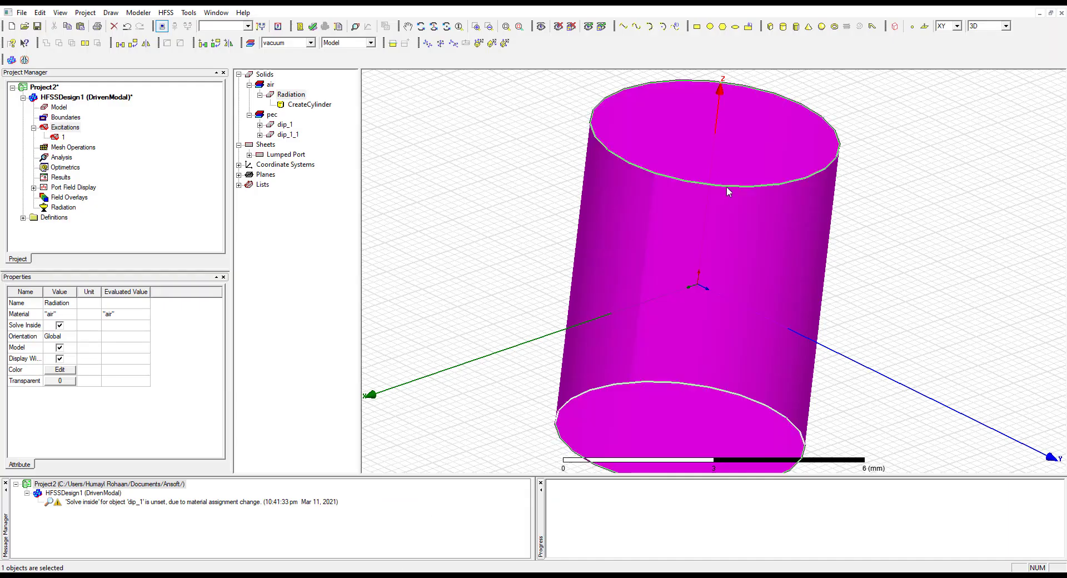
pyautogui.click(914, 169)
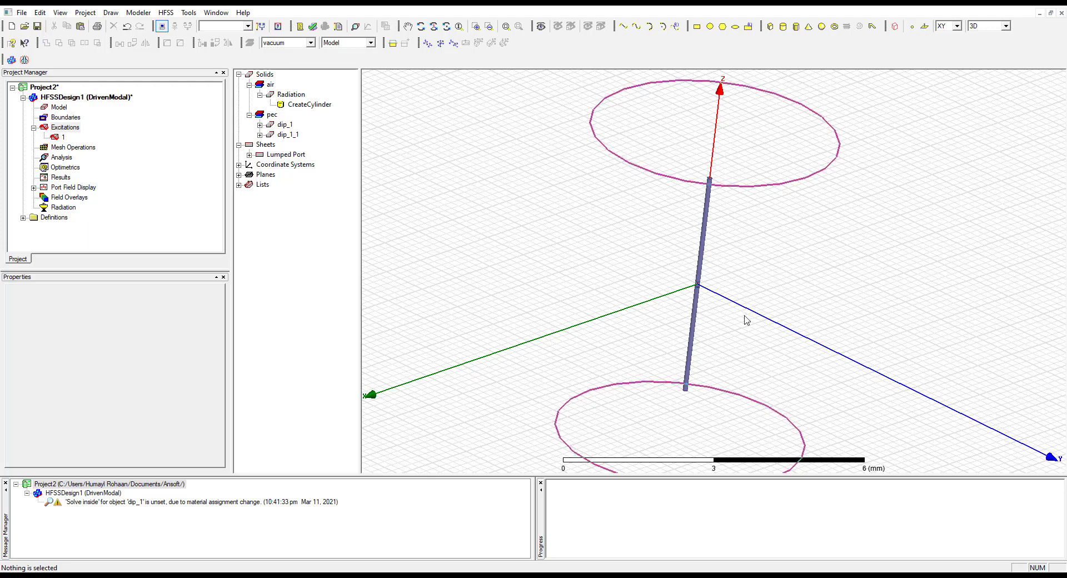
pyautogui.click(770, 207)
pyautogui.click(512, 425)
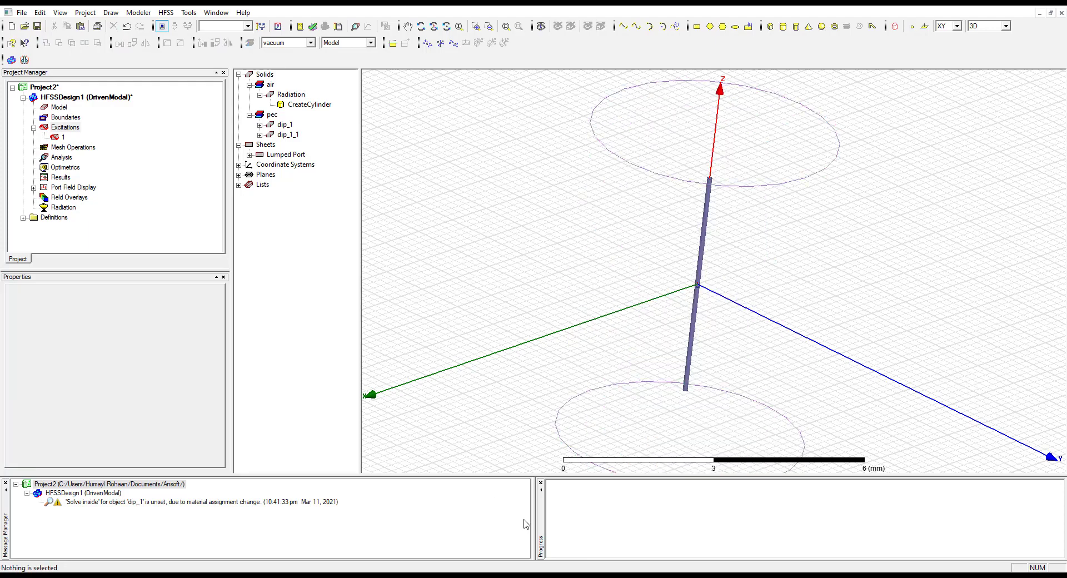
pyautogui.click(534, 577)
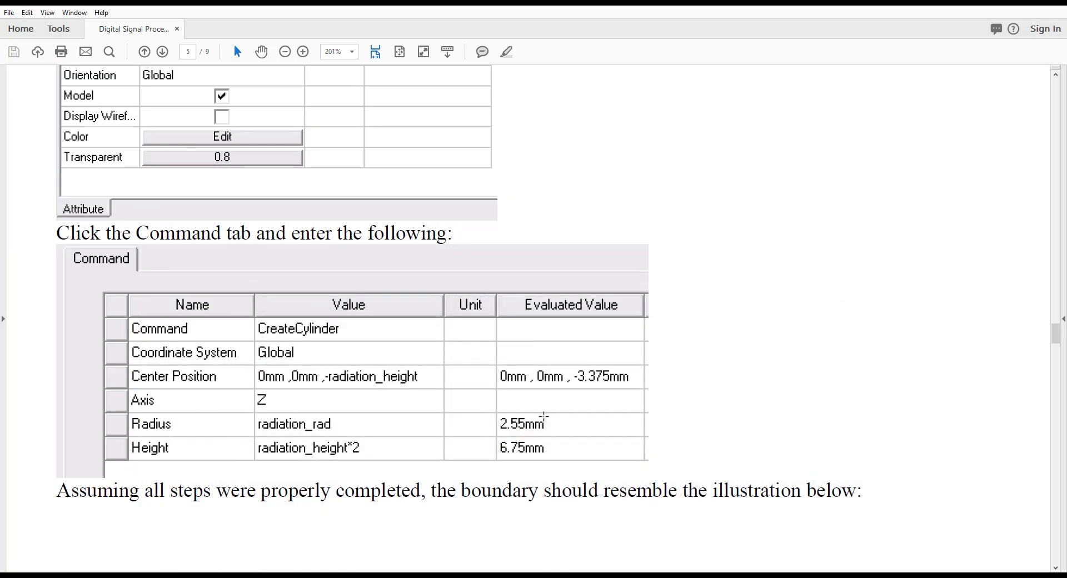
# Examine the lab manual's instructions for selecting the radiation faces, assigning the radiation boundary and adding a solution setup
pyautogui.scroll(-3, 583, 414)
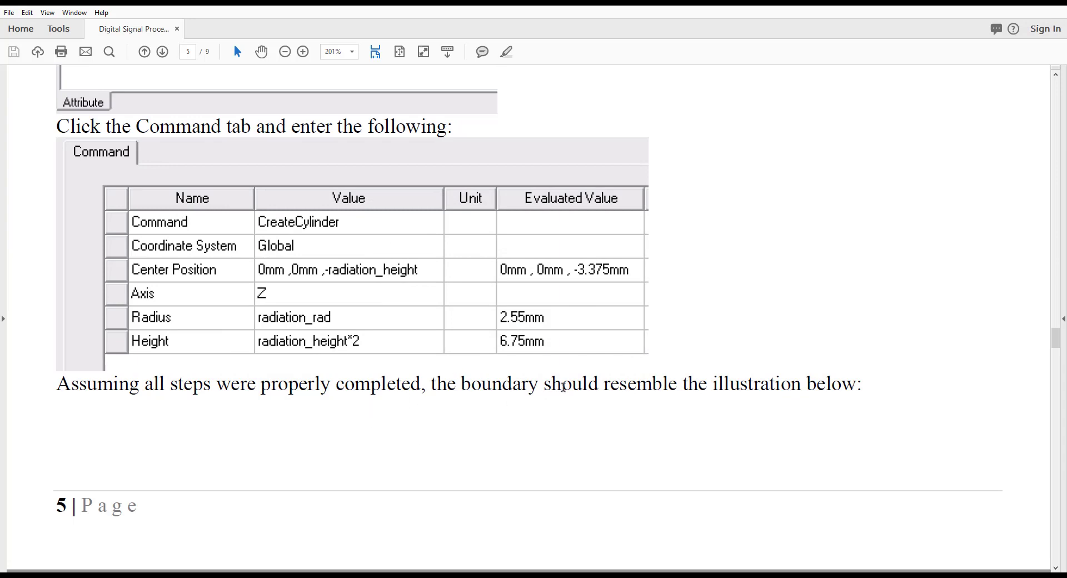
pyautogui.scroll(-1, 759, 396)
pyautogui.scroll(-1, 648, 369)
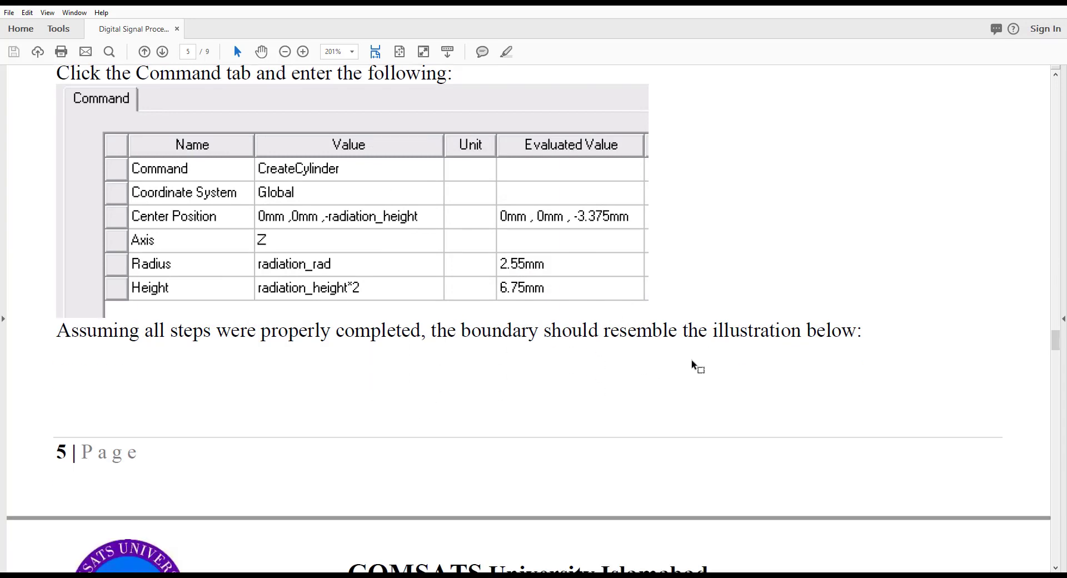
pyautogui.scroll(-15, 695, 365)
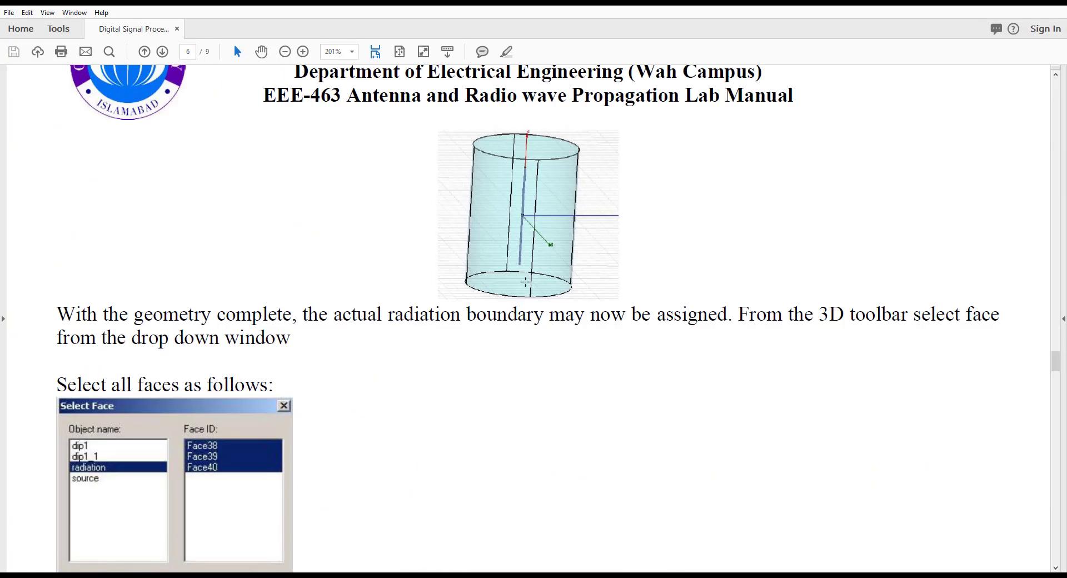
pyautogui.scroll(-4, 222, 375)
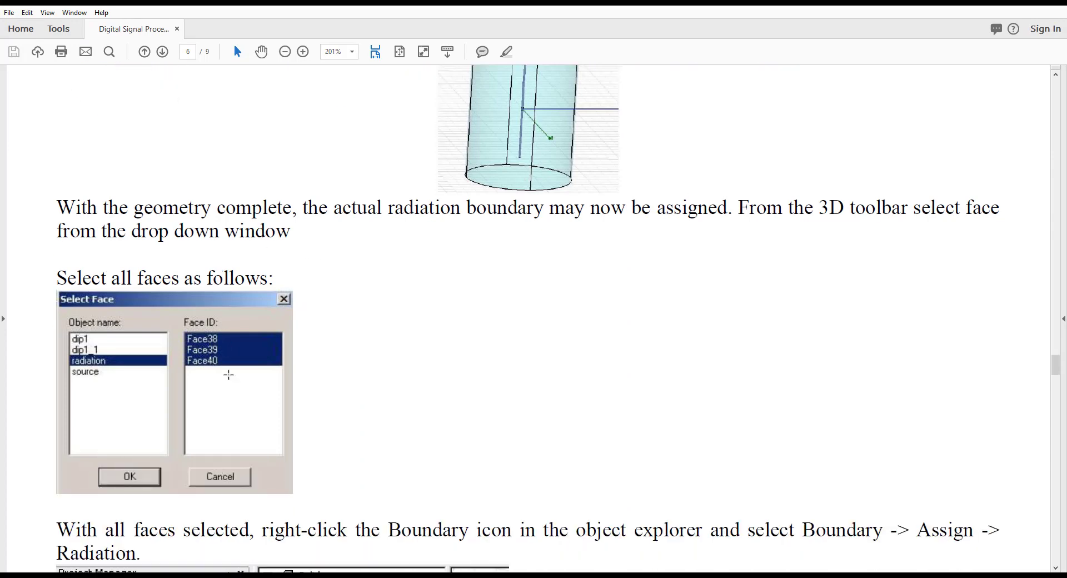
pyautogui.scroll(-4, 228, 369)
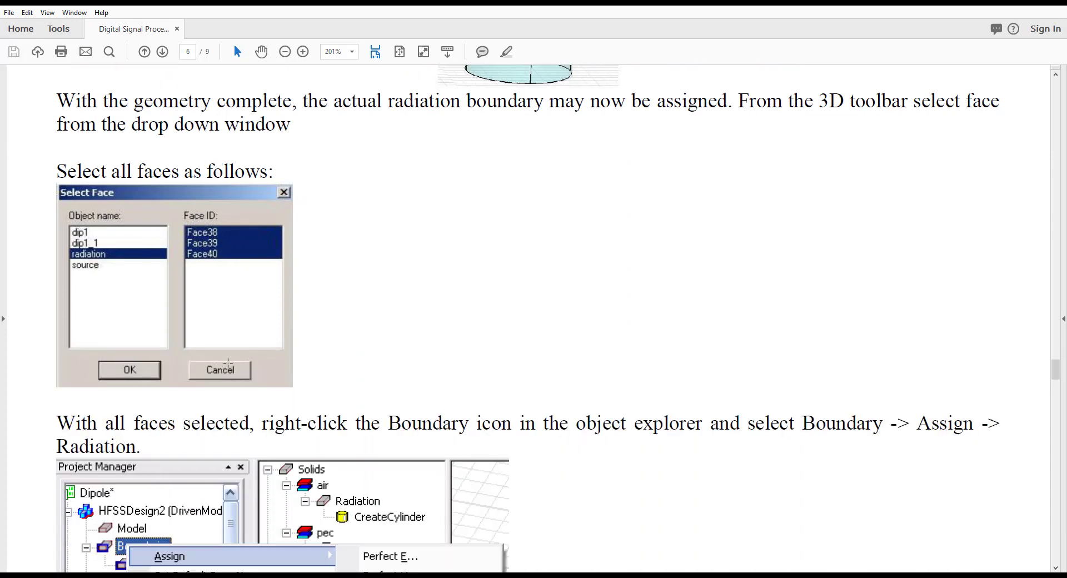
pyautogui.scroll(-7, 228, 362)
pyautogui.scroll(8, 228, 363)
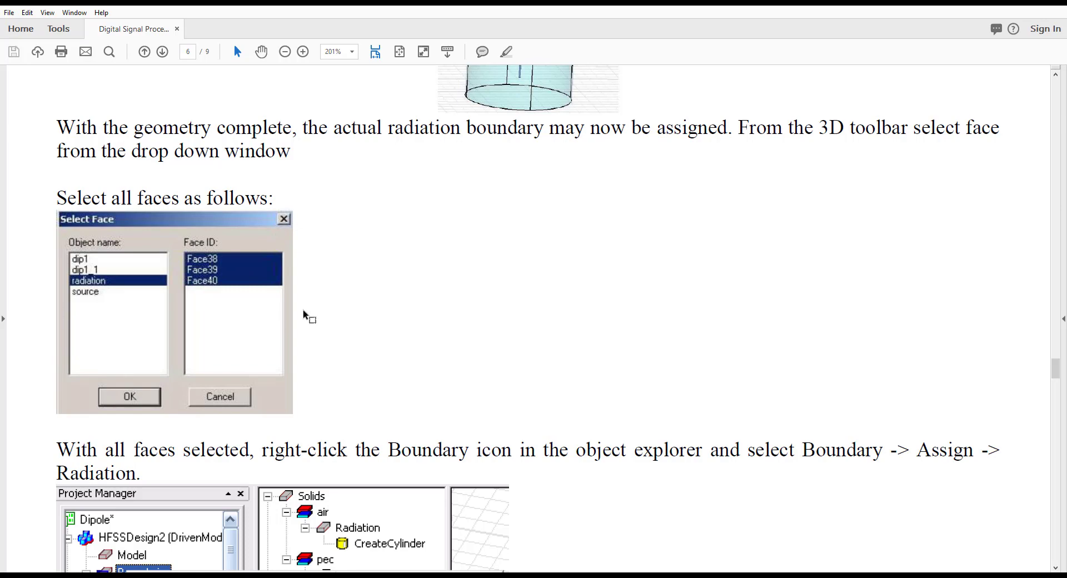
pyautogui.scroll(-6, 305, 315)
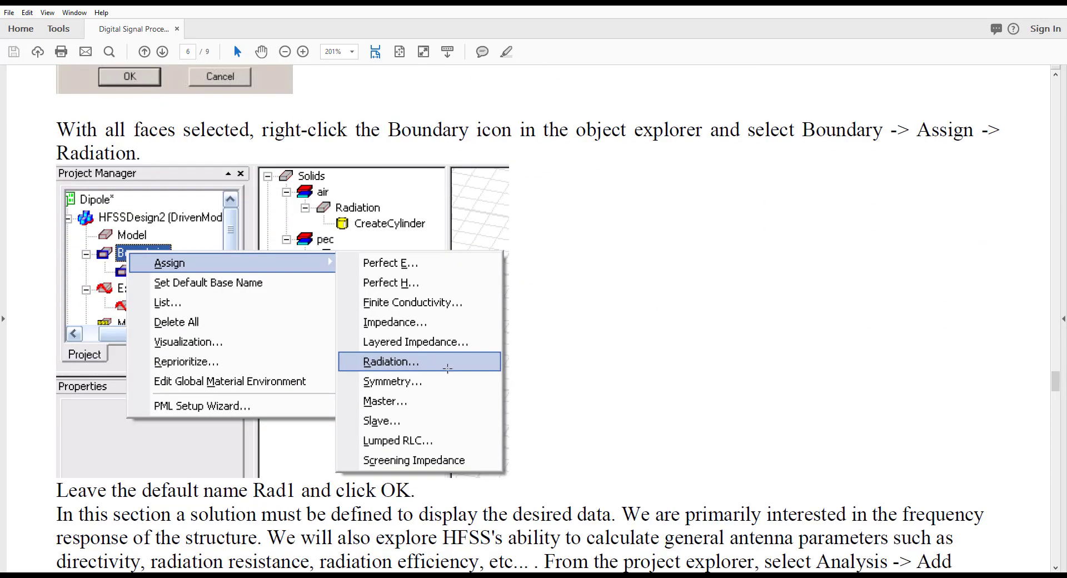
pyautogui.scroll(-14, 446, 369)
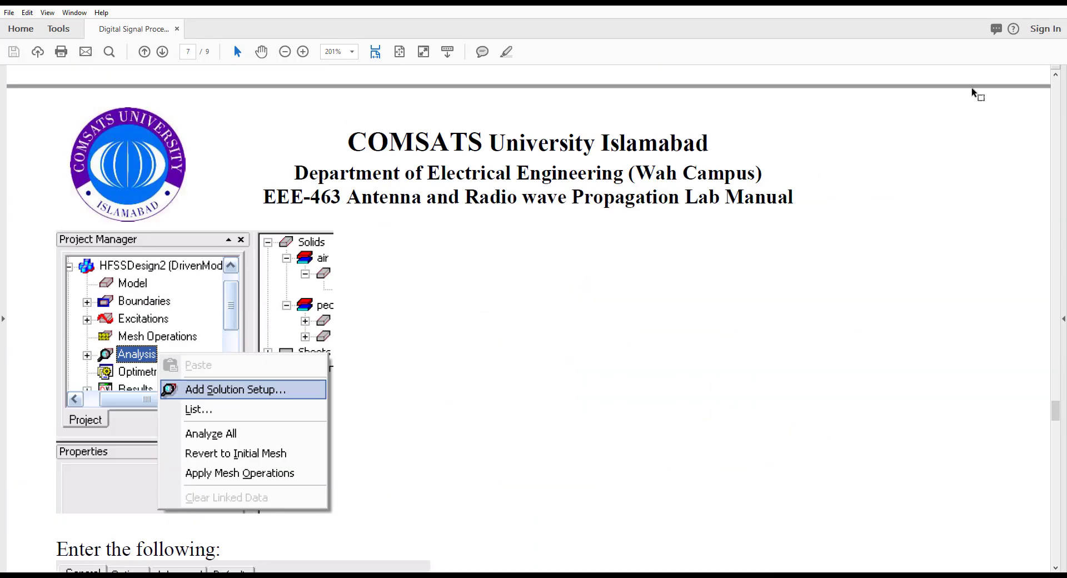
# Switch to HFSS and assign a Radiation boundary to the Radiation cylinder, accepting the default name
pyautogui.click(1000, 3)
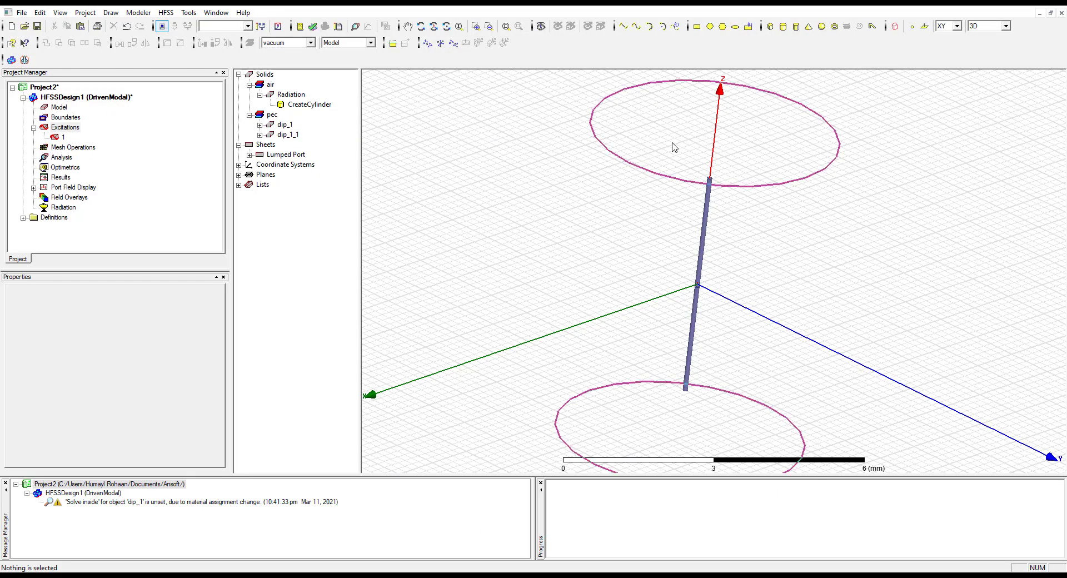
pyautogui.click(670, 140)
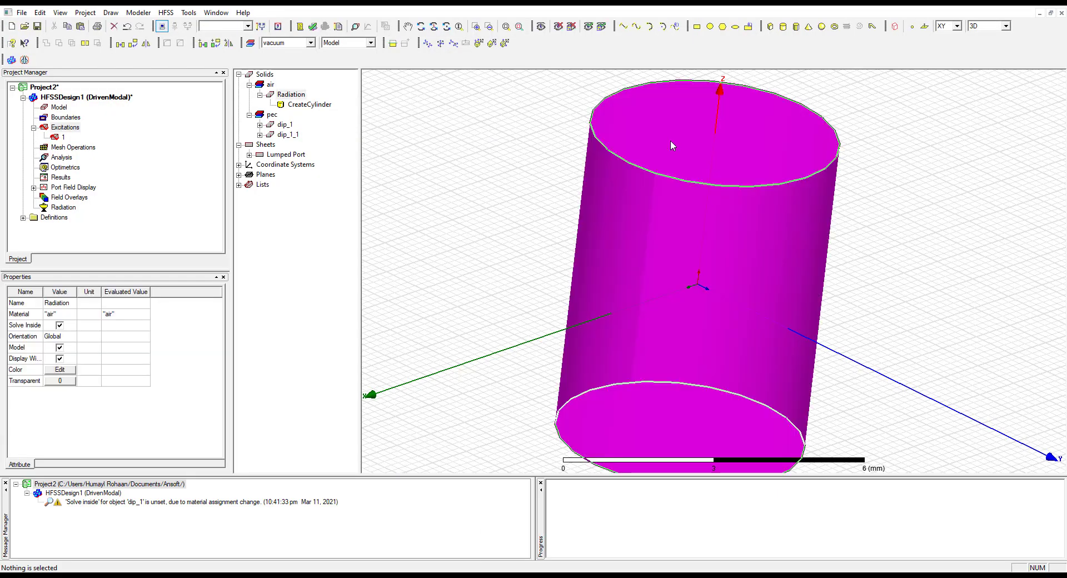
pyautogui.rightClick(671, 143)
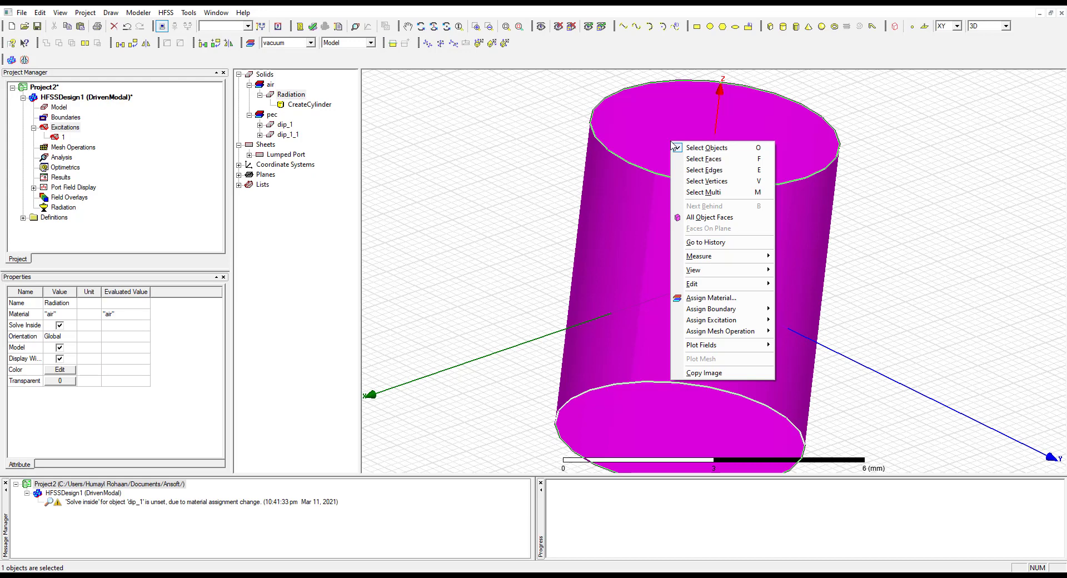
pyautogui.click(521, 172)
pyautogui.click(291, 94)
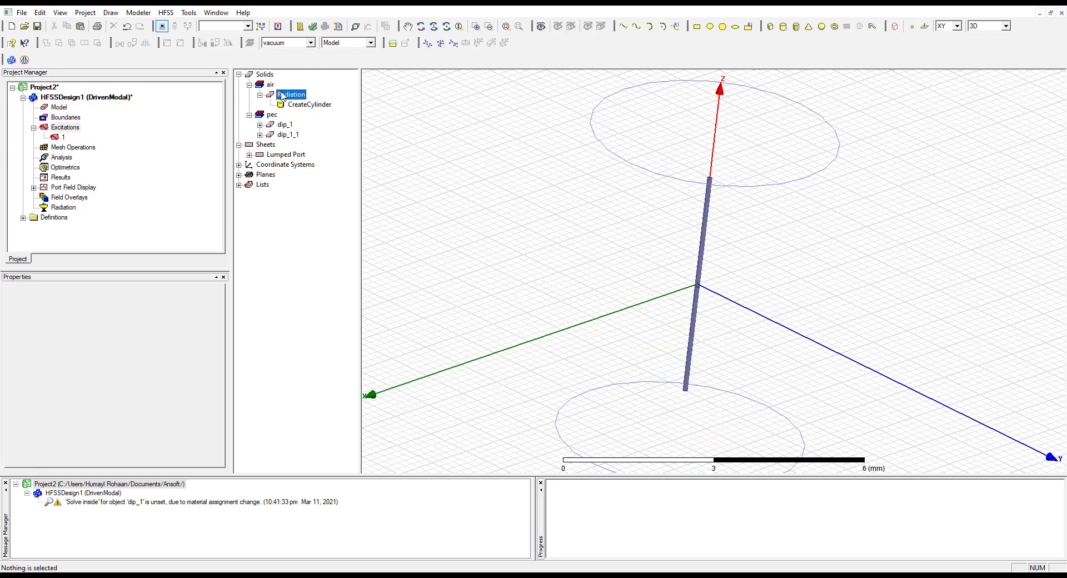
pyautogui.doubleClick(46, 126)
pyautogui.rightClick(53, 118)
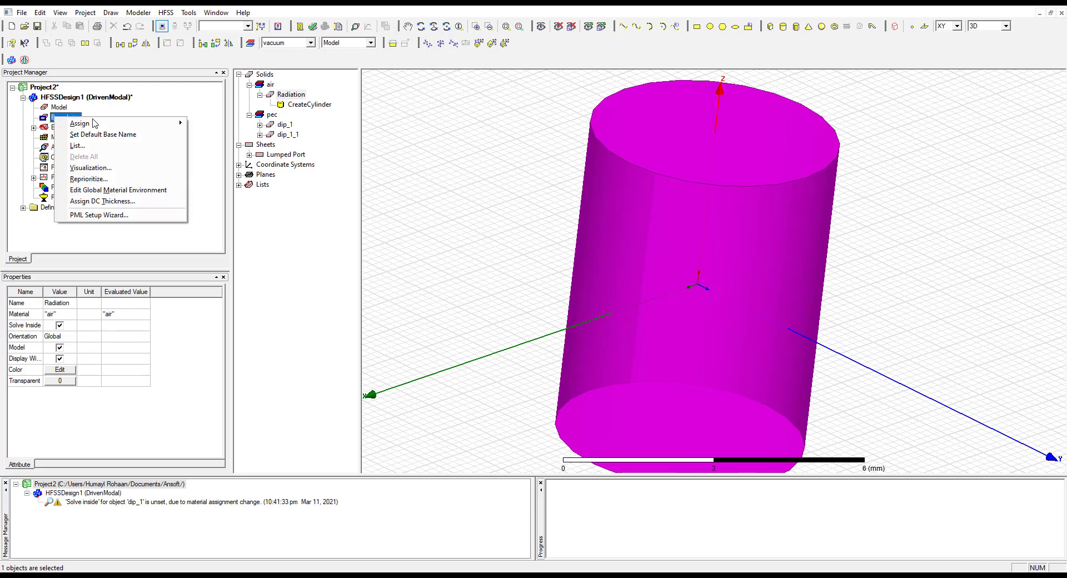
pyautogui.moveTo(93, 125)
pyautogui.click(216, 179)
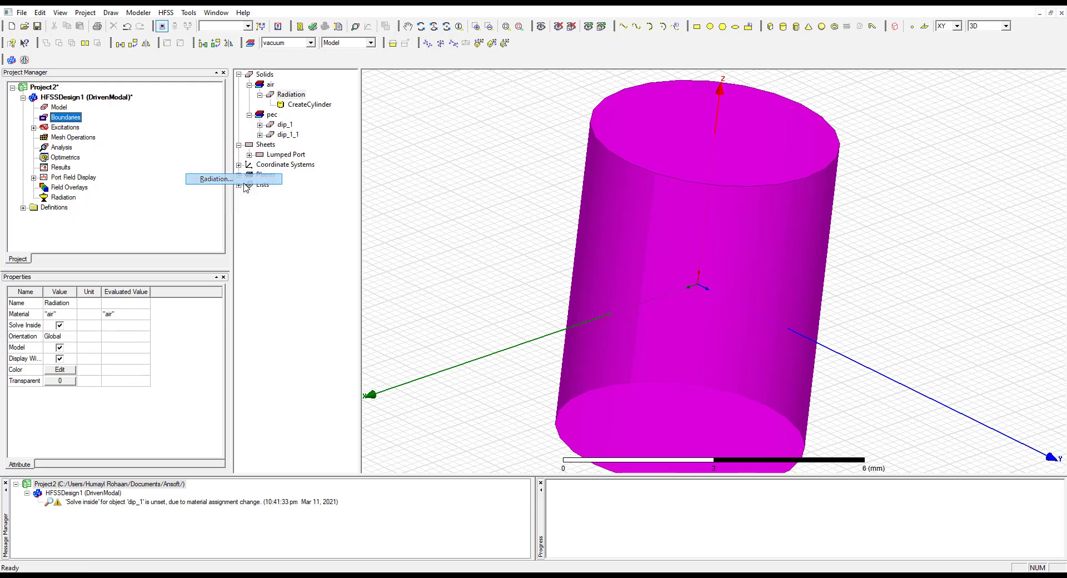
pyautogui.click(491, 372)
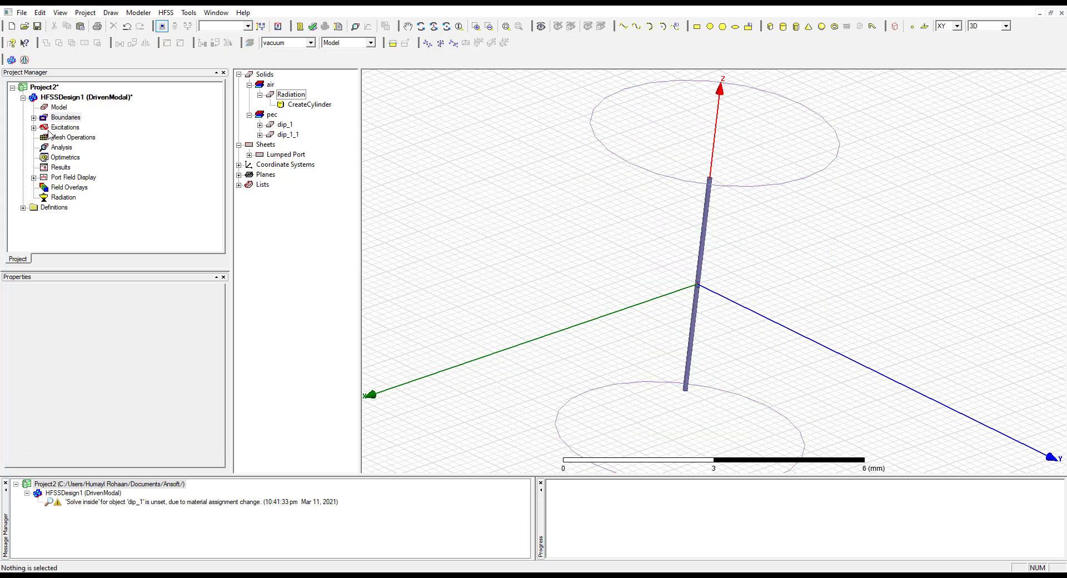
# Display the Rad1 boundary on the cylinder to check which faces it covers, and clear the selection
pyautogui.click(34, 117)
pyautogui.click(66, 128)
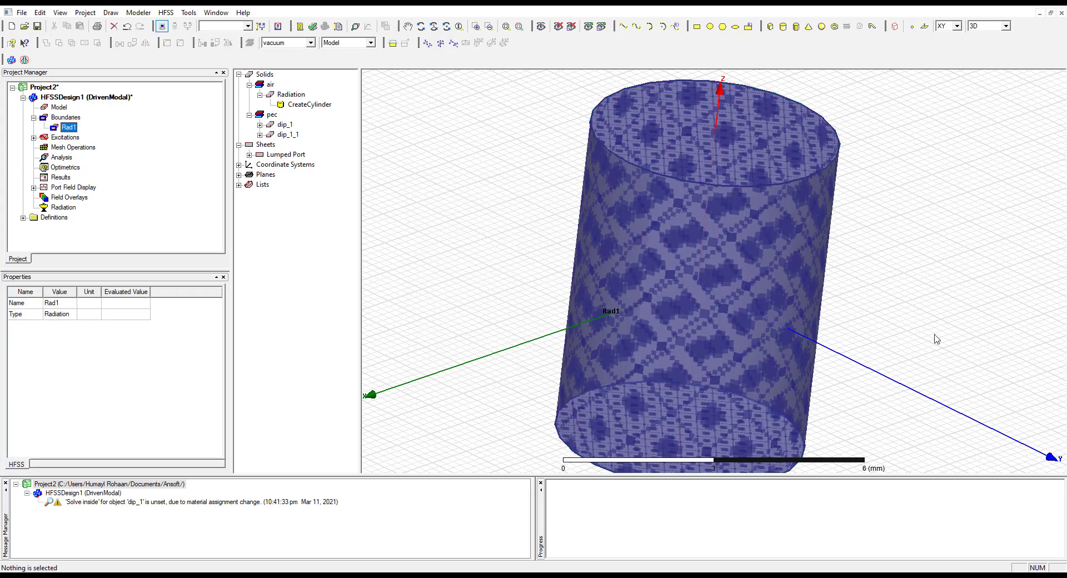
pyautogui.click(841, 131)
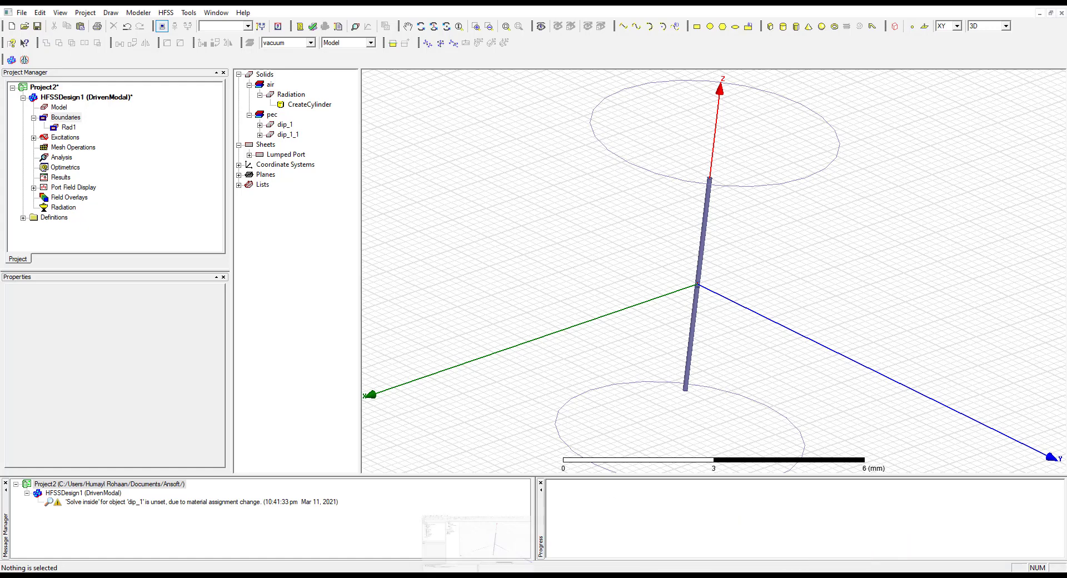
# Switch to the lab manual and look up the general settings for the solution setup
pyautogui.moveTo(477, 576)
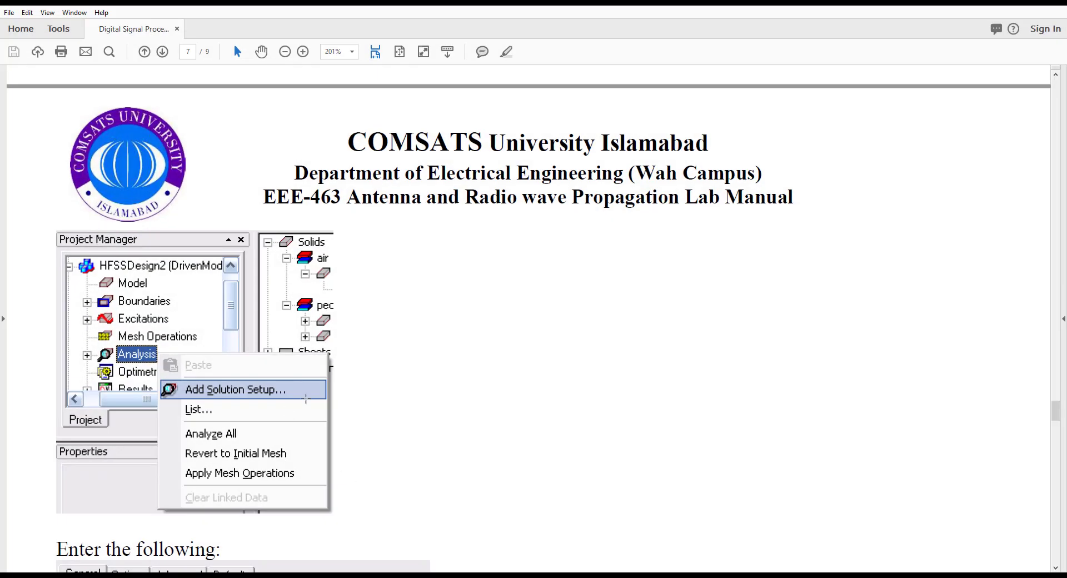
pyautogui.scroll(-2, 528, 317)
pyautogui.scroll(-3, 119, 319)
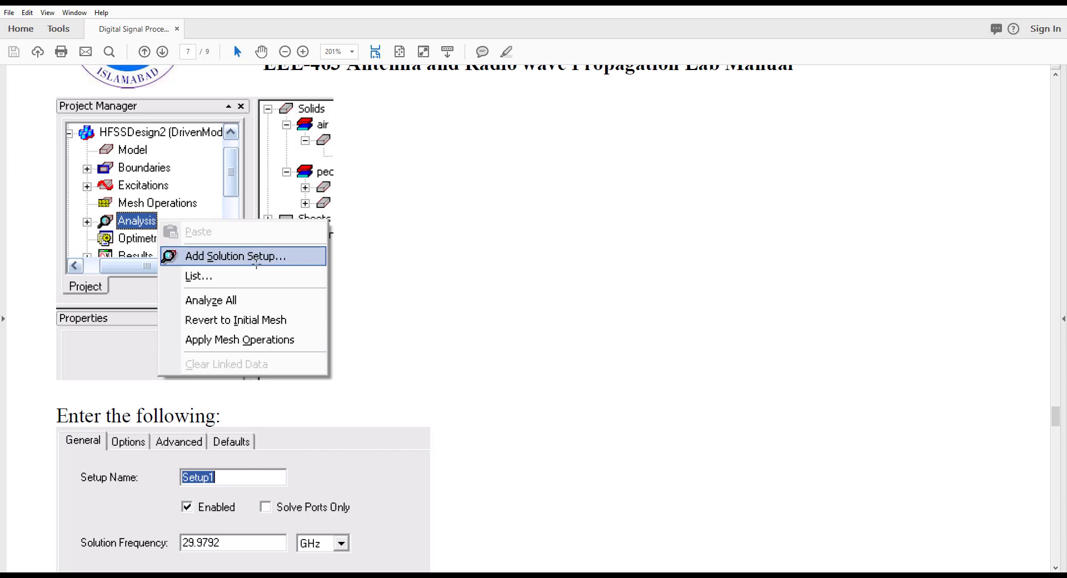
pyautogui.scroll(-7, 257, 264)
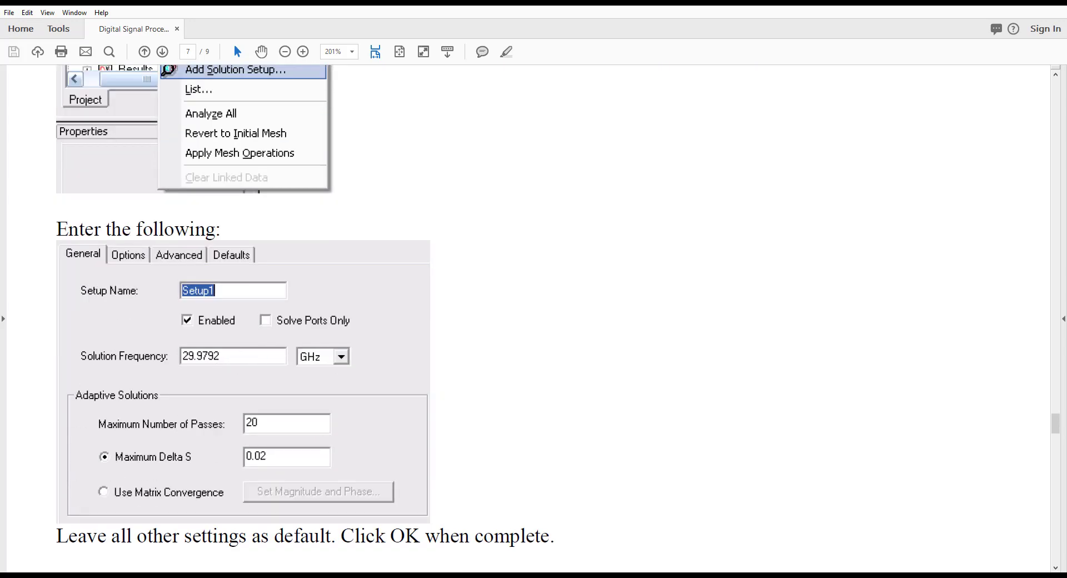
# Switch to HFSS and add a solution setup with 20 maximum passes and a solution frequency of 29.9792 GHz
pyautogui.moveTo(450, 577)
pyautogui.click(478, 536)
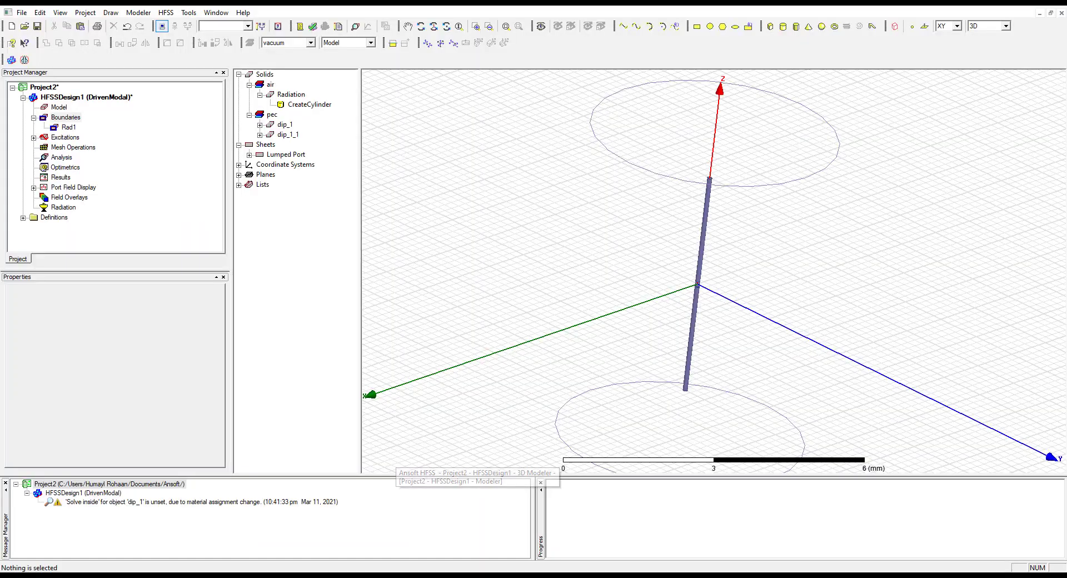
pyautogui.rightClick(61, 158)
pyautogui.click(105, 179)
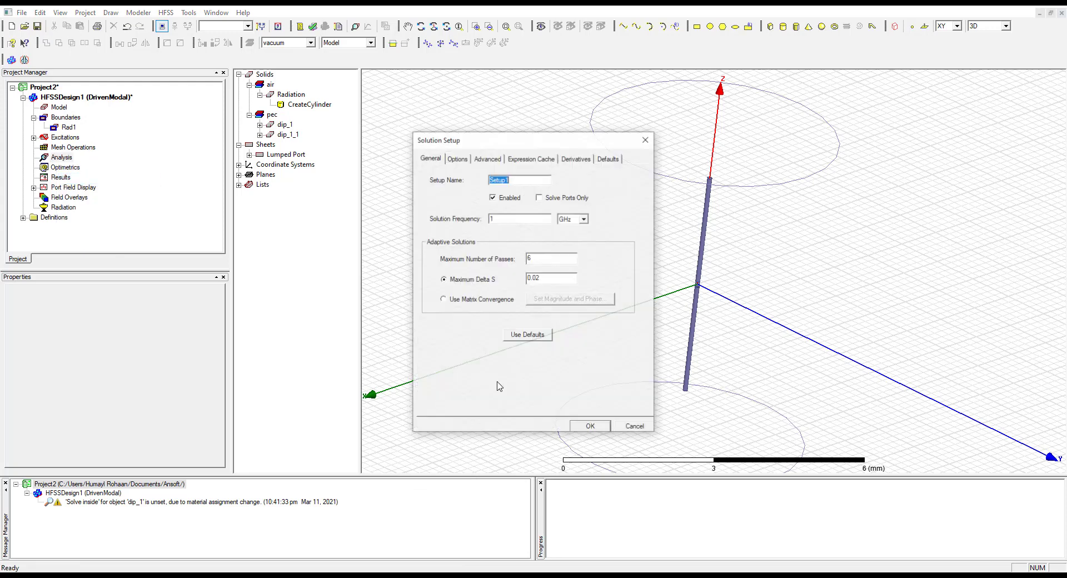
pyautogui.doubleClick(548, 258)
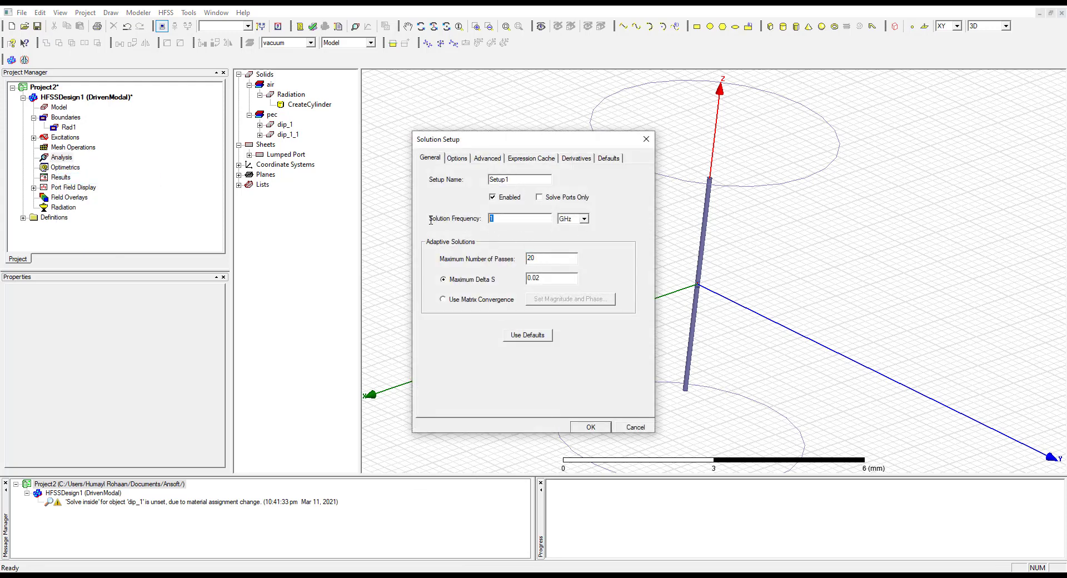
pyautogui.hotkey('alt', 'Tab')
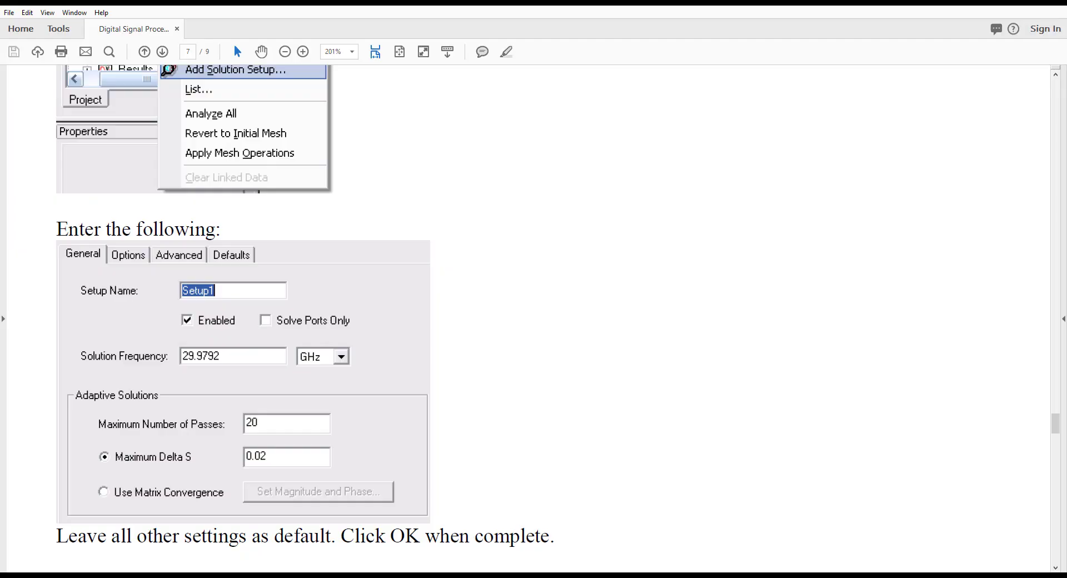
pyautogui.hotkey('alt', 'Tab')
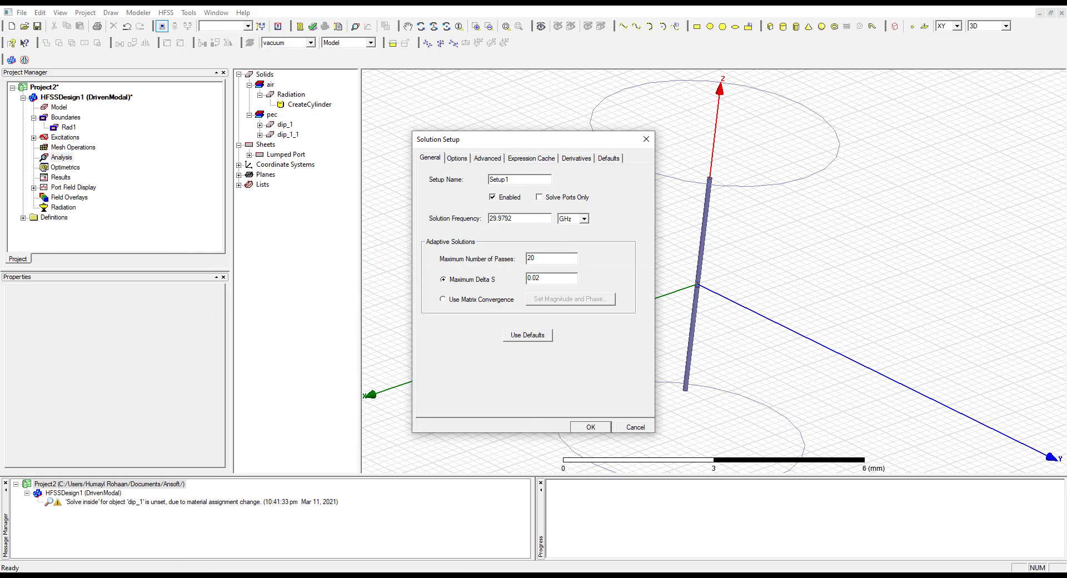
# Compare the solution setup's values with the lab manual and accept the setup
pyautogui.hotkey('alt', 'Tab')
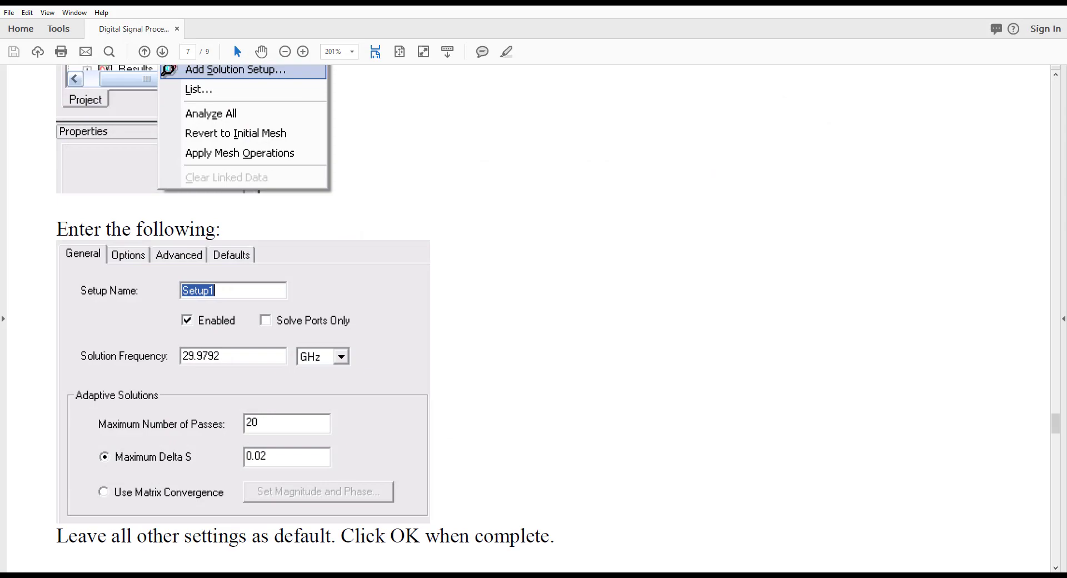
pyautogui.hotkey('alt', 'Tab')
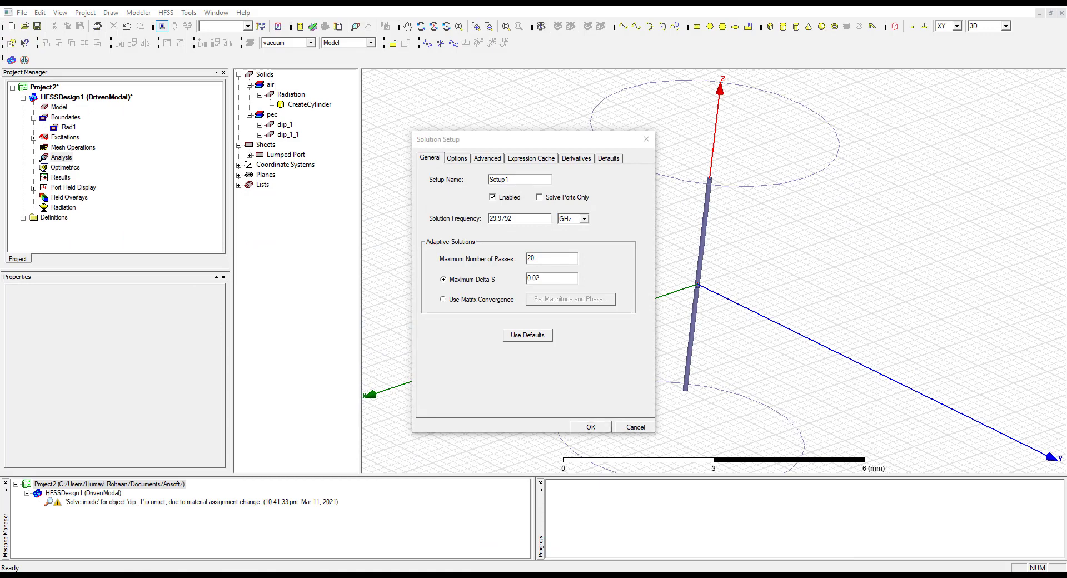
pyautogui.hotkey('alt', 'Tab')
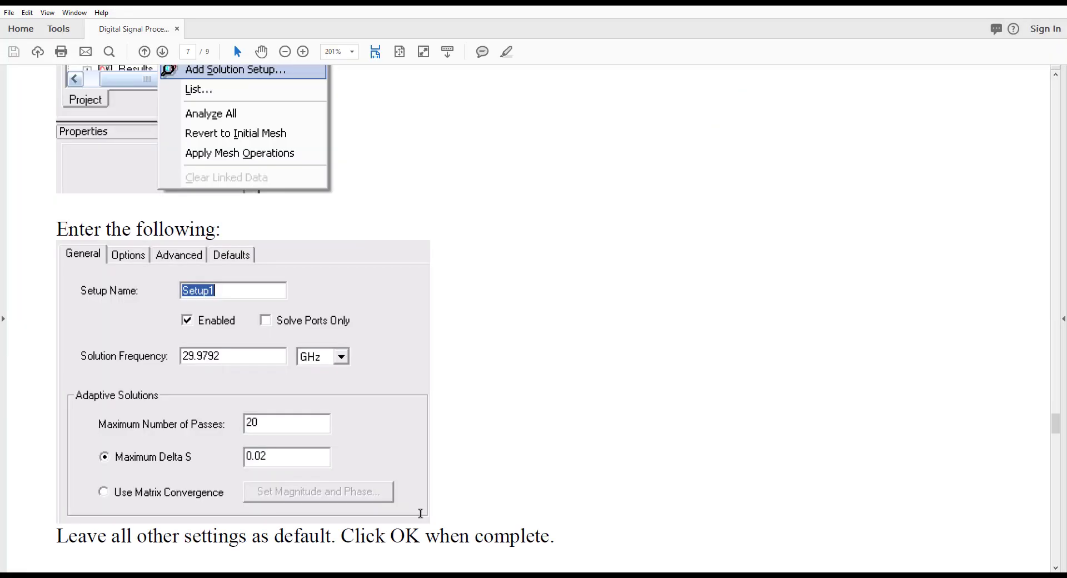
pyautogui.scroll(-2, 533, 317)
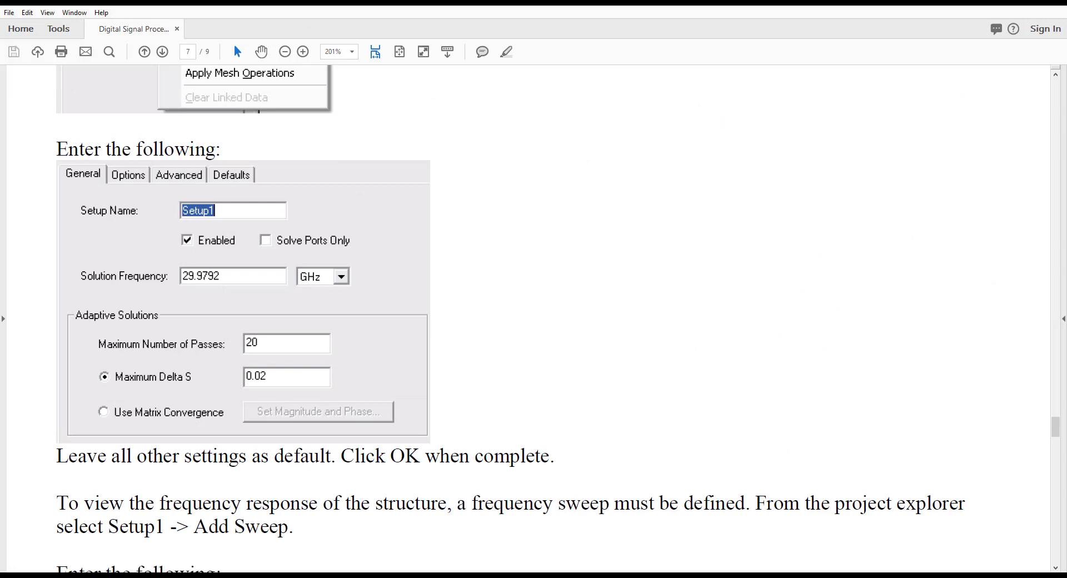
pyautogui.hotkey('alt', 'Tab')
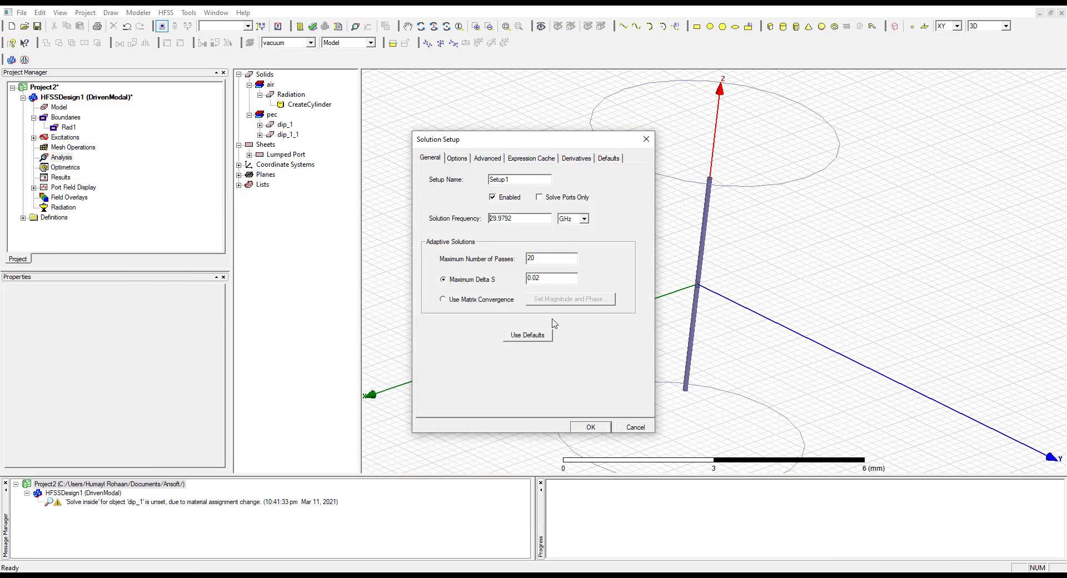
pyautogui.click(591, 428)
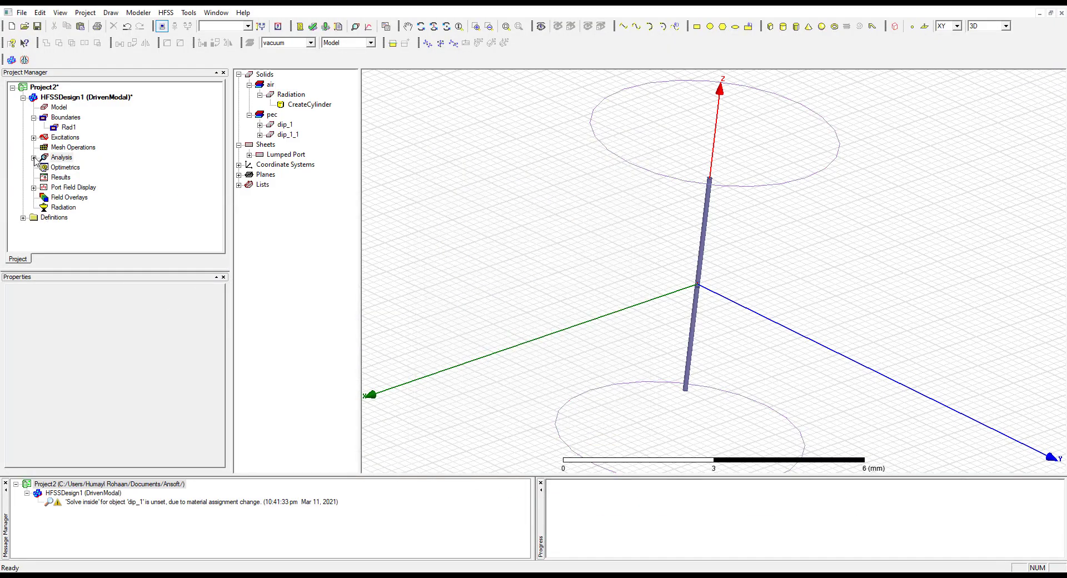
# Select Setup1 under Analysis and look up the frequency sweep settings in the lab manual
pyautogui.click(34, 157)
pyautogui.click(70, 167)
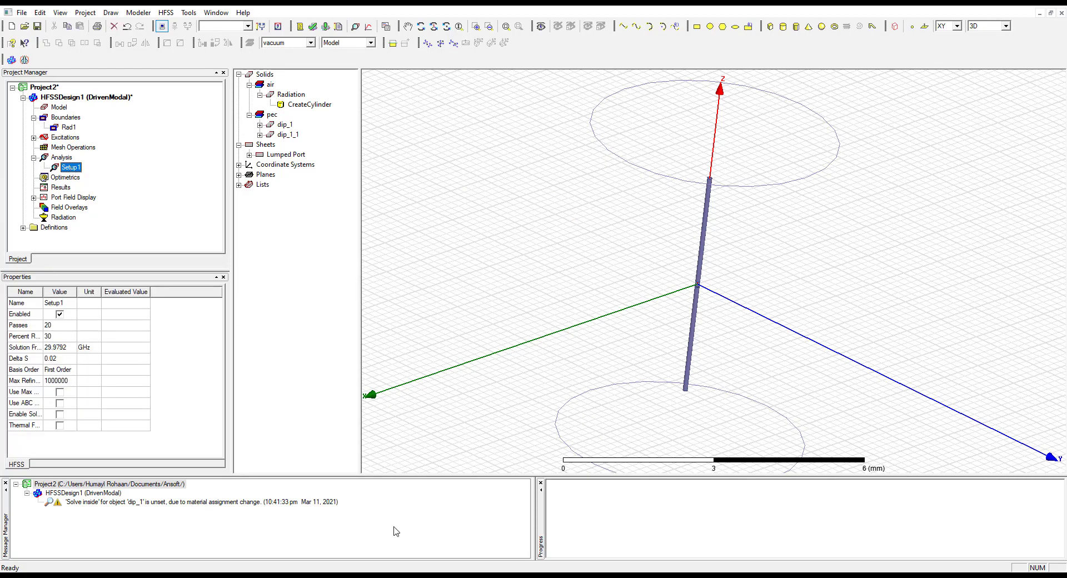
pyautogui.hotkey('alt', 'Tab')
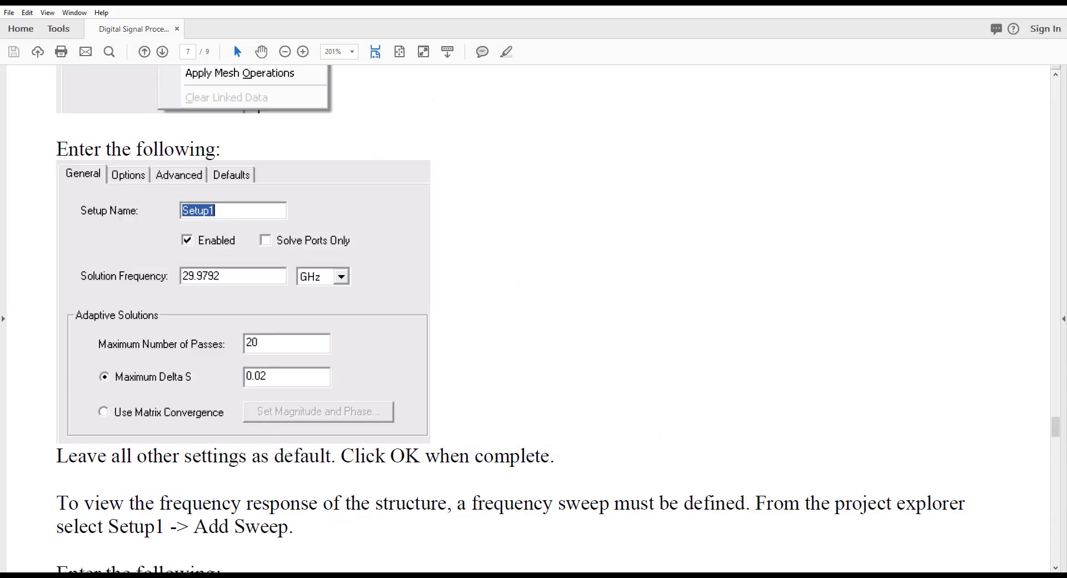
pyautogui.scroll(-4, 351, 399)
pyautogui.scroll(-5, 352, 400)
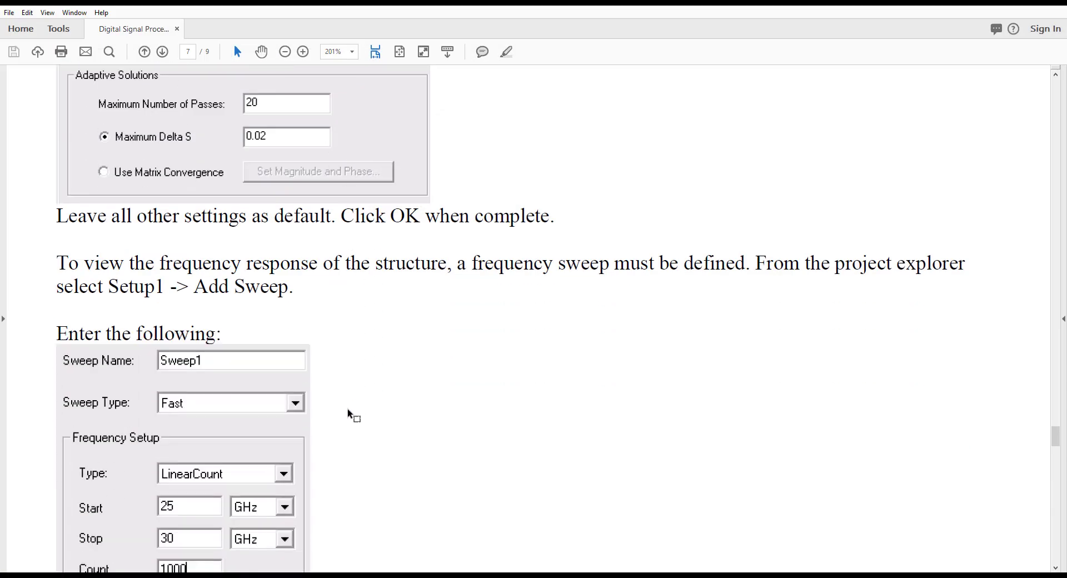
pyautogui.scroll(-3, 352, 407)
pyautogui.scroll(-1, 350, 418)
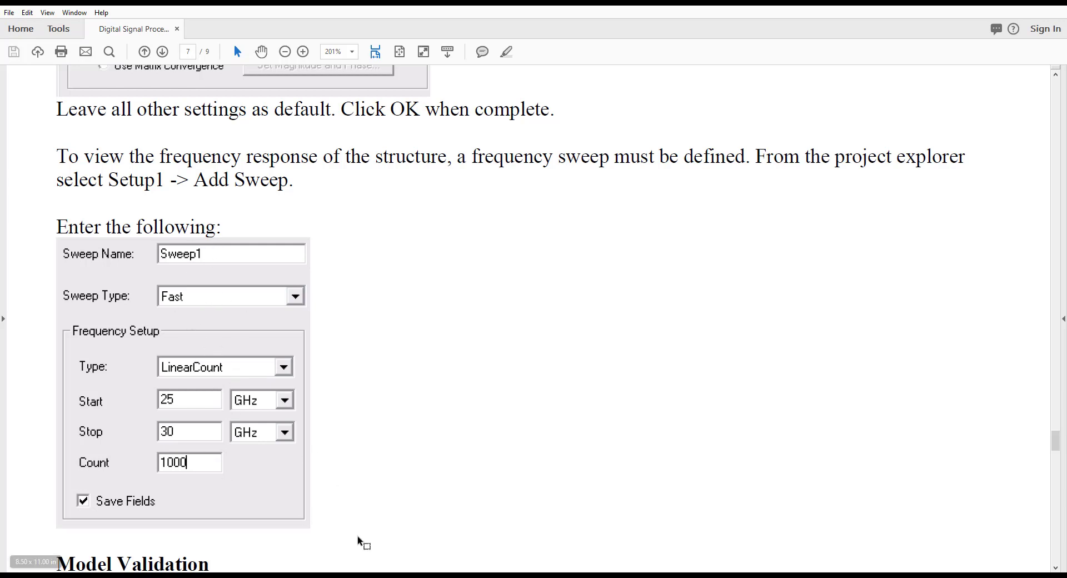
# Switch to HFSS and add a frequency sweep to Setup1 with the sweep type set to Fast
pyautogui.hotkey('alt', 'Tab')
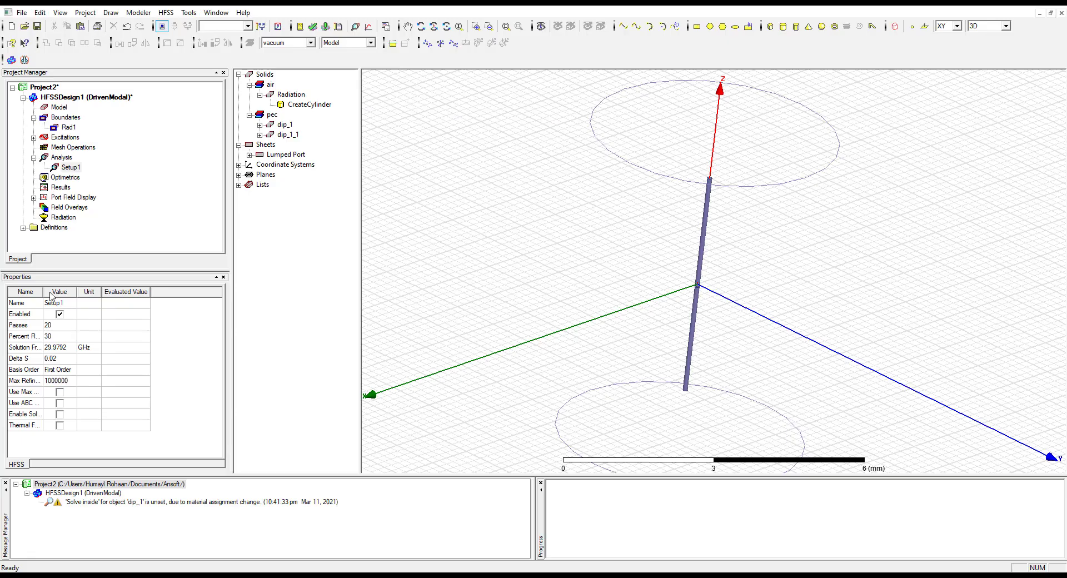
pyautogui.click(74, 169)
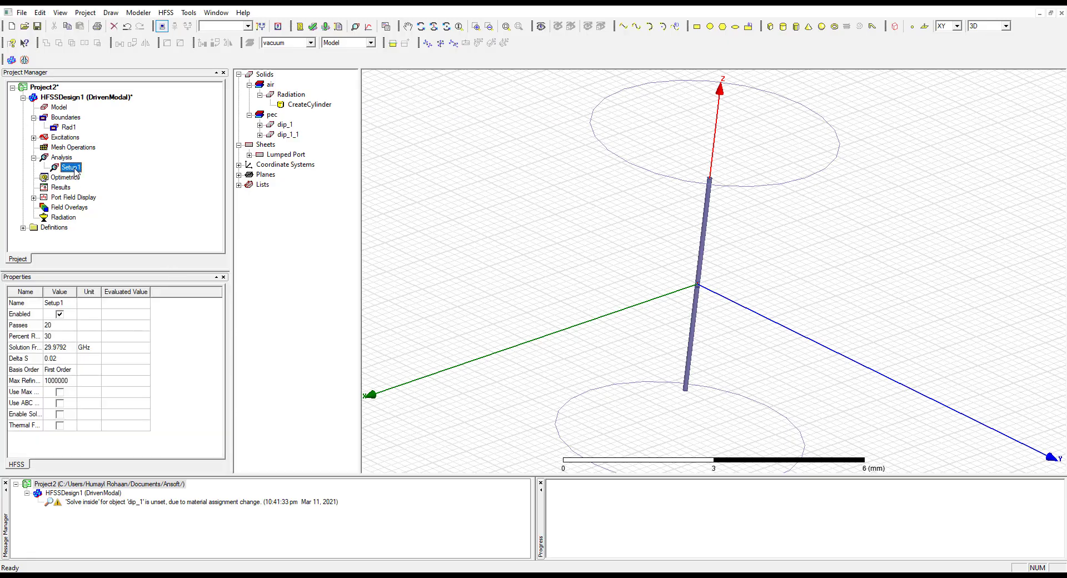
pyautogui.rightClick(75, 171)
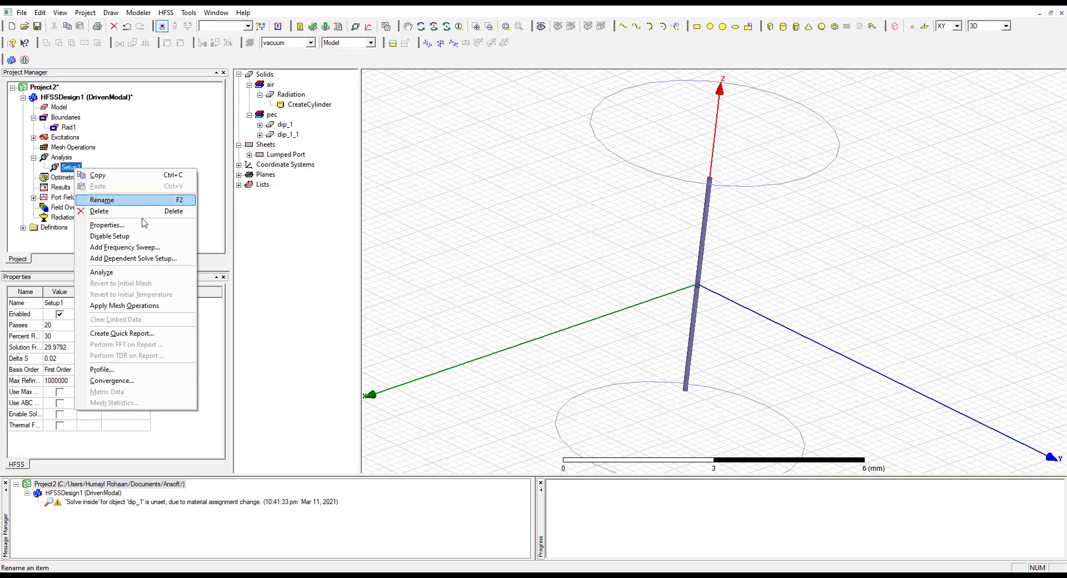
pyautogui.click(170, 248)
pyautogui.click(447, 200)
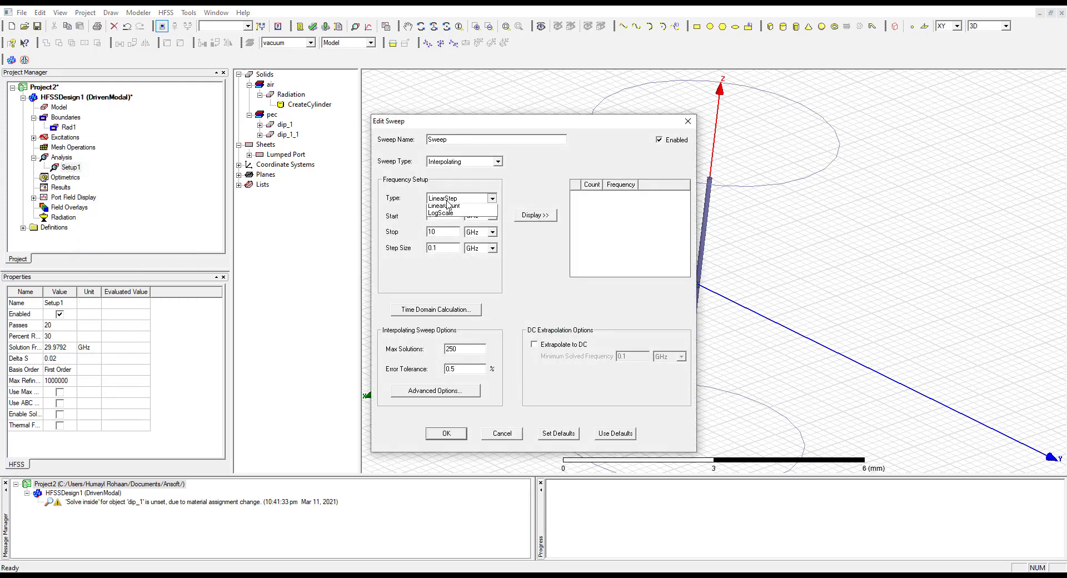
pyautogui.click(448, 205)
pyautogui.click(450, 162)
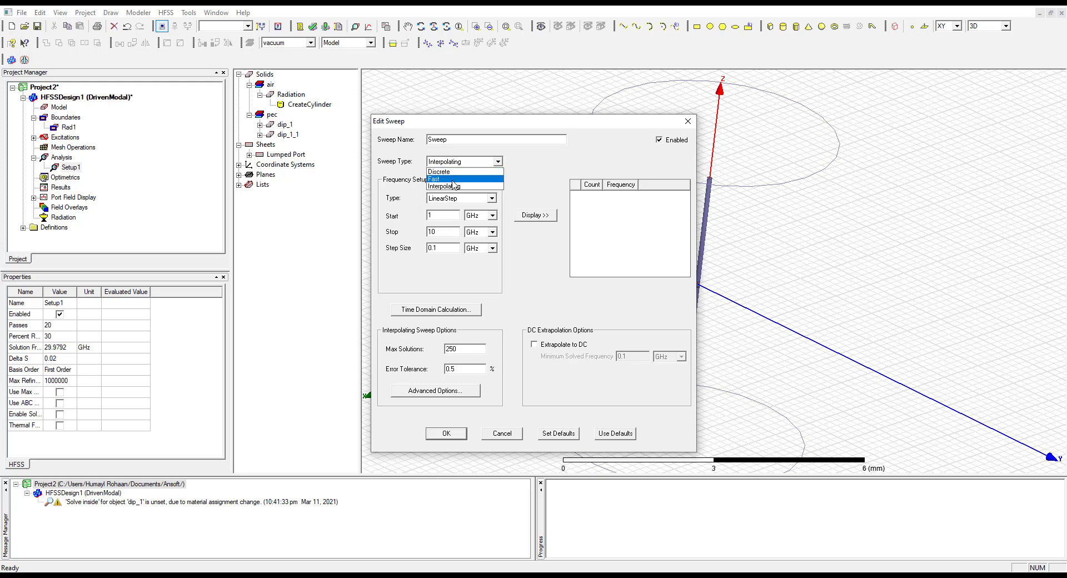
pyautogui.click(453, 179)
# Set the sweep range from 25 to 30 GHz with a step size of 1000 GHz and display its frequency points
pyautogui.click(424, 215)
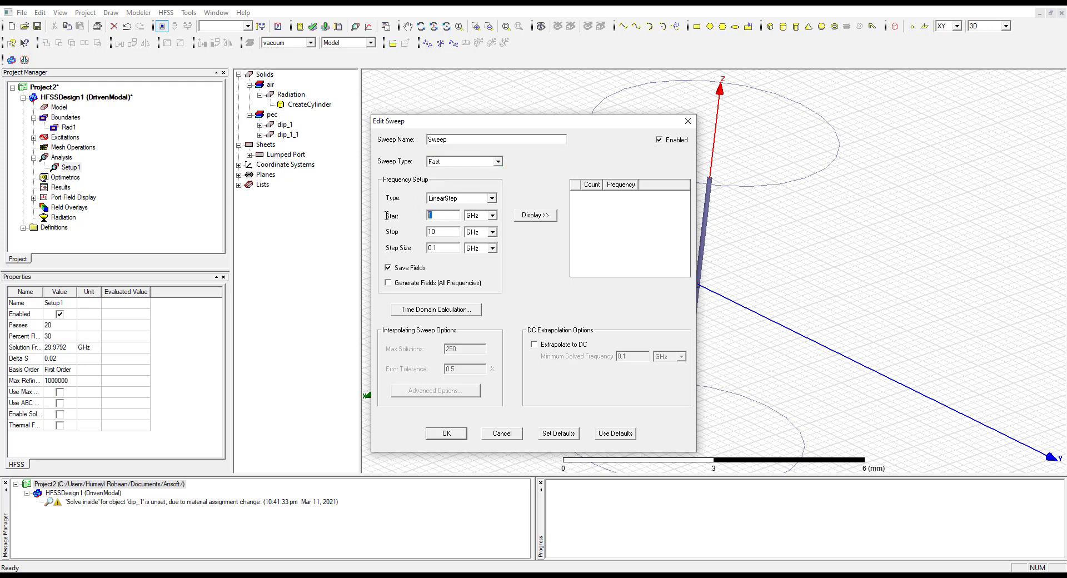
pyautogui.moveTo(436, 231); pyautogui.dragTo(400, 231)
pyautogui.click(542, 218)
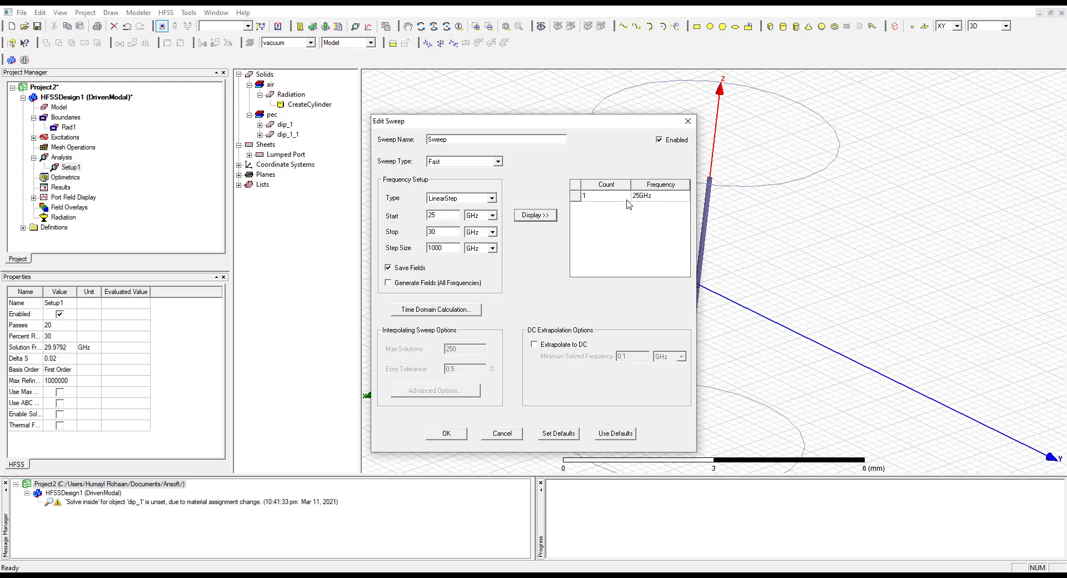
pyautogui.click(447, 249)
pyautogui.doubleClick(448, 247)
pyautogui.click(545, 216)
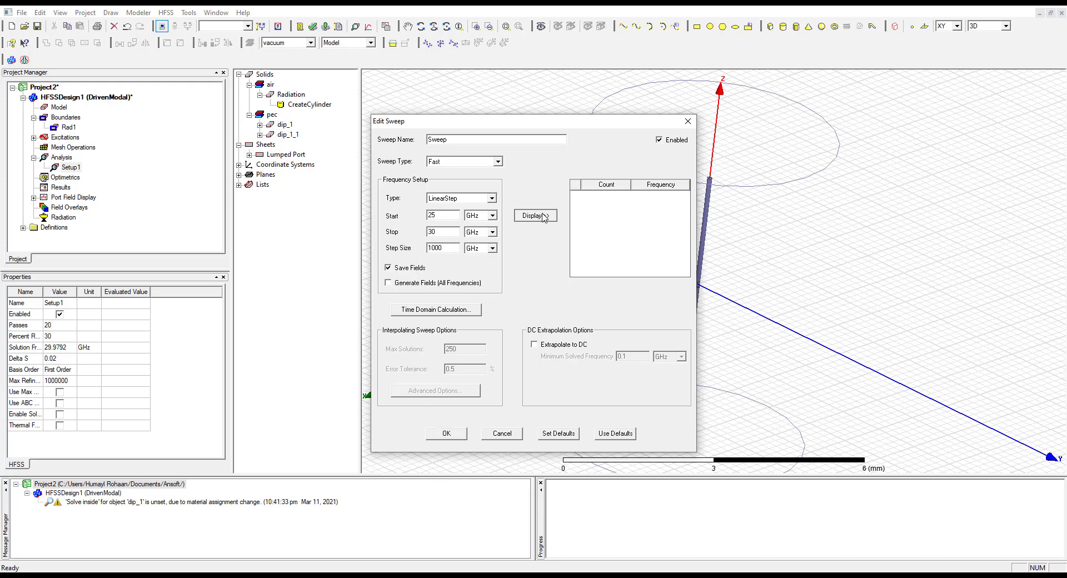
pyautogui.click(622, 198)
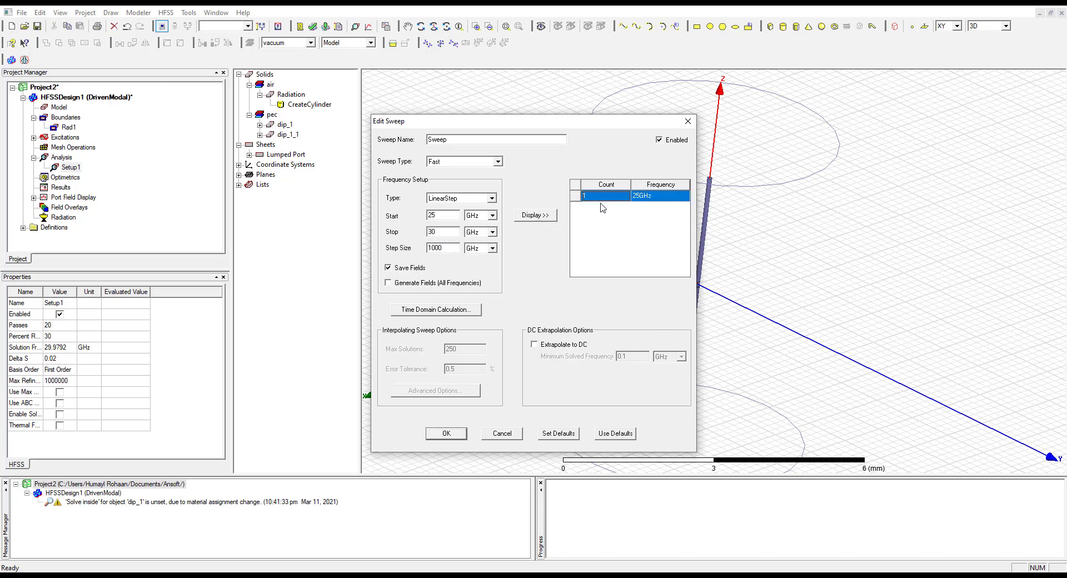
# Change the sweep's frequency type to LinearCount with a count of 1000, display the points and accept the sweep
pyautogui.click(452, 201)
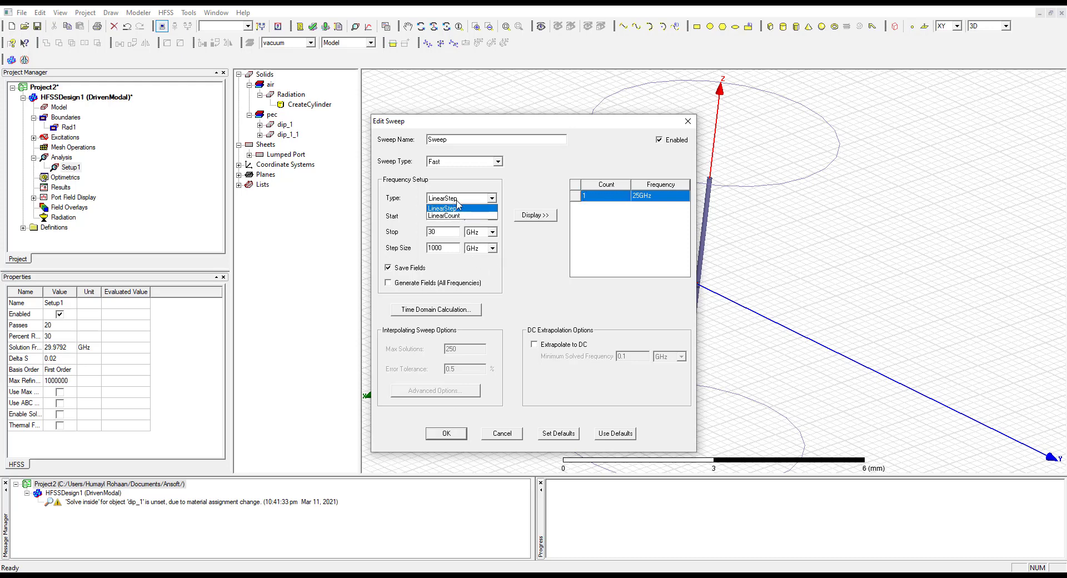
pyautogui.click(458, 216)
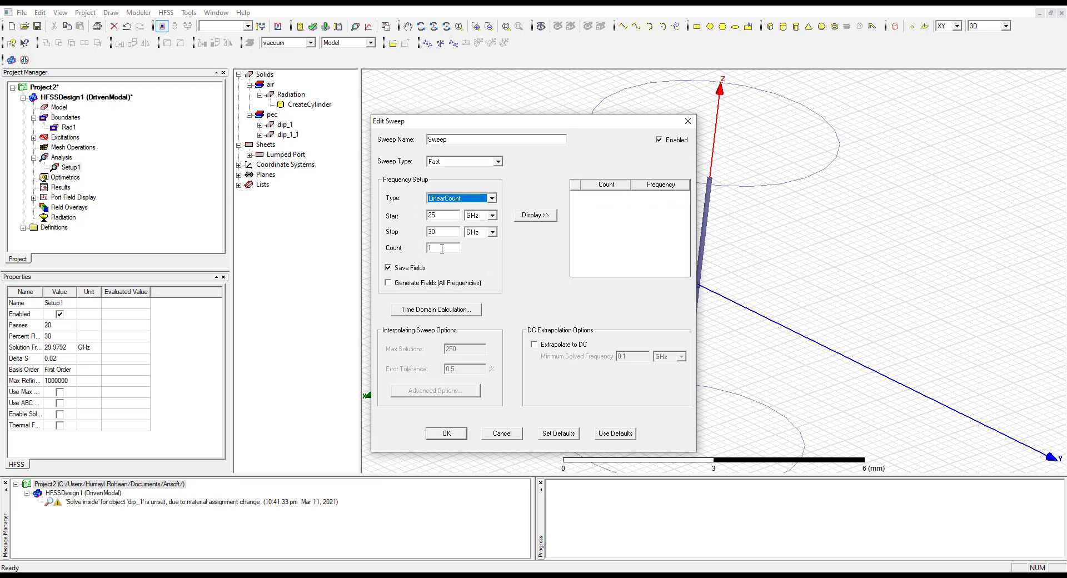
pyautogui.moveTo(443, 248); pyautogui.dragTo(397, 248)
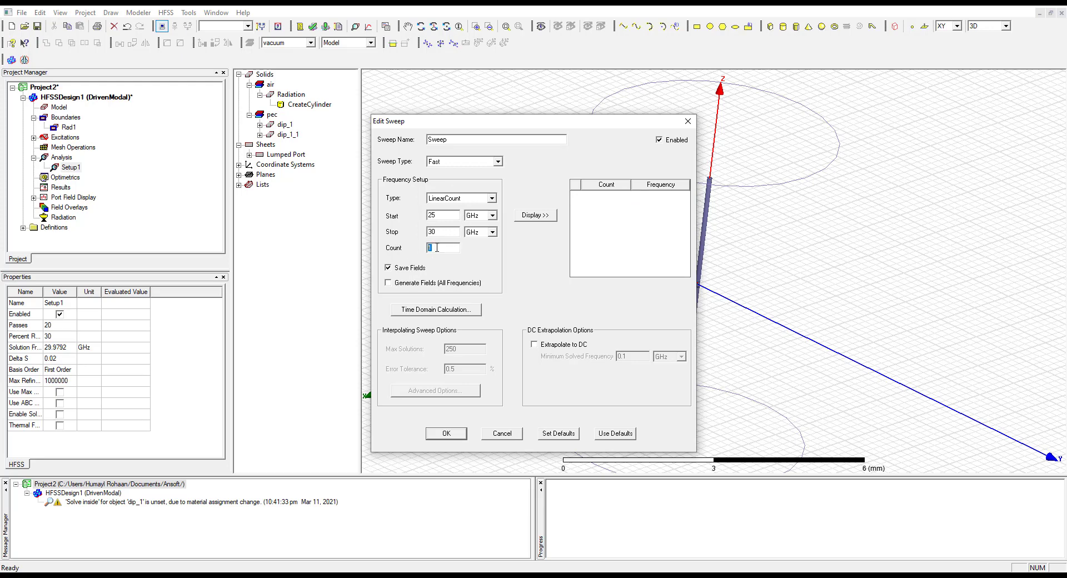
pyautogui.click(535, 215)
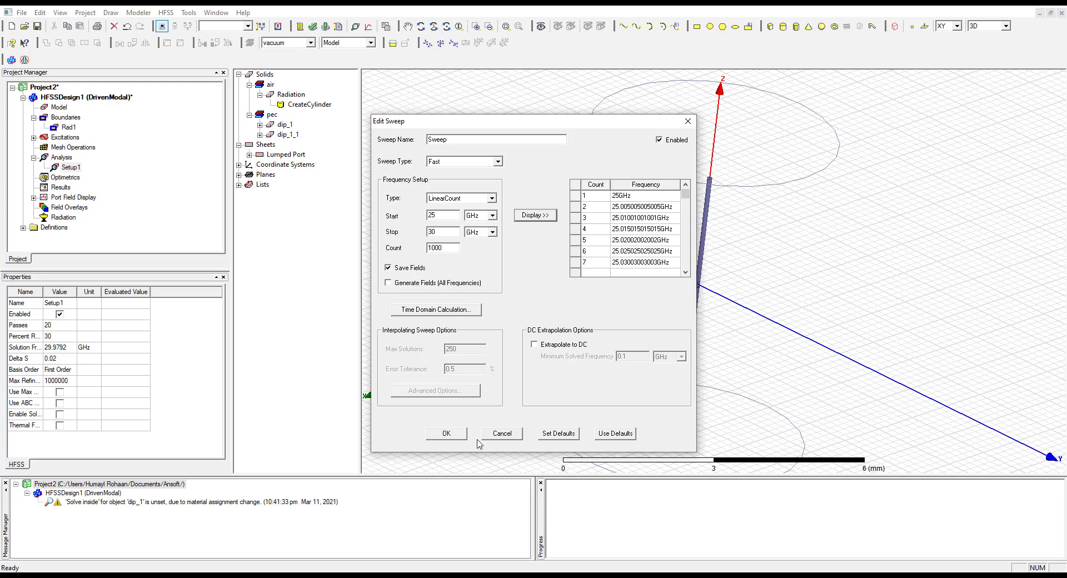
pyautogui.click(458, 439)
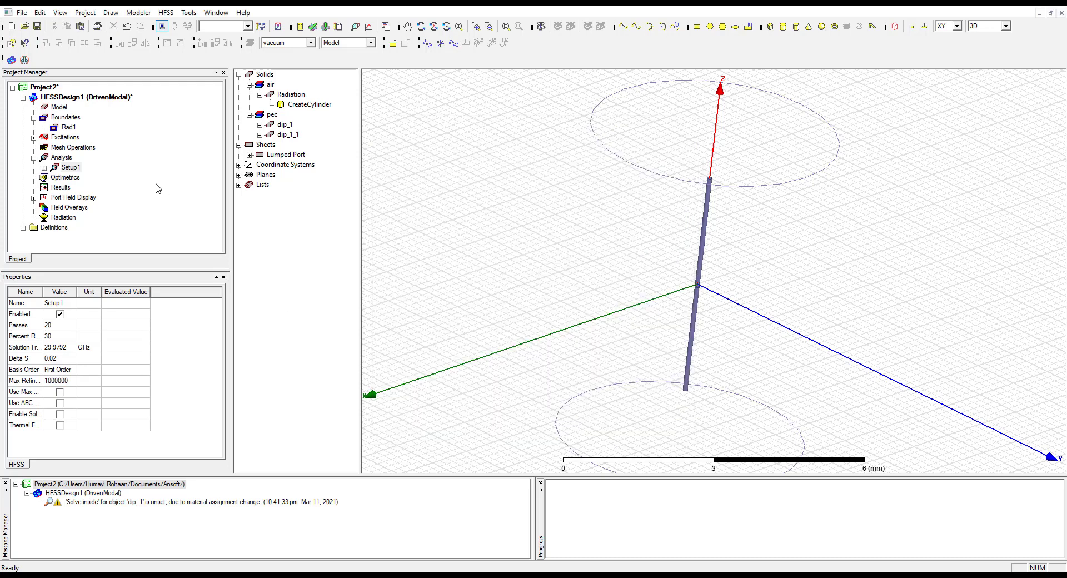
pyautogui.click(78, 177)
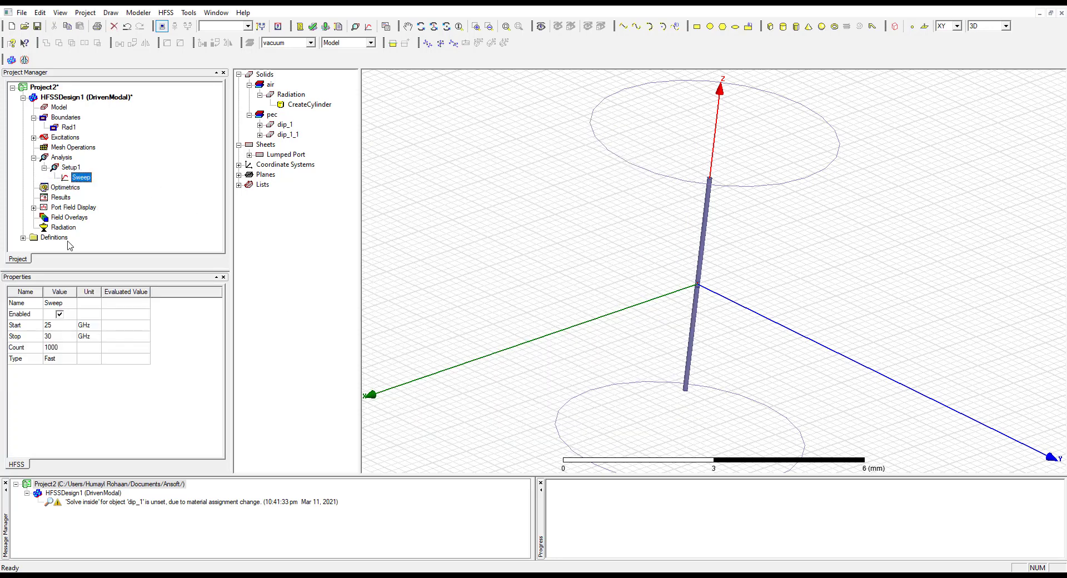
# Insert an infinite sphere far field setup under Radiation with the Phi stop angle set to 90 deg
pyautogui.click(64, 228)
pyautogui.rightClick(65, 230)
pyautogui.moveTo(110, 236)
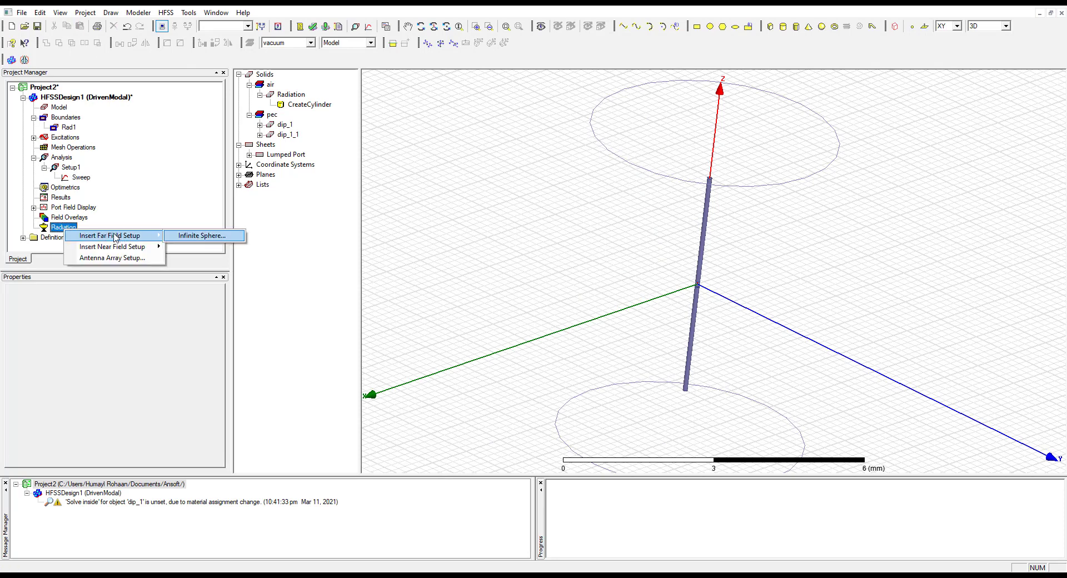
pyautogui.click(201, 236)
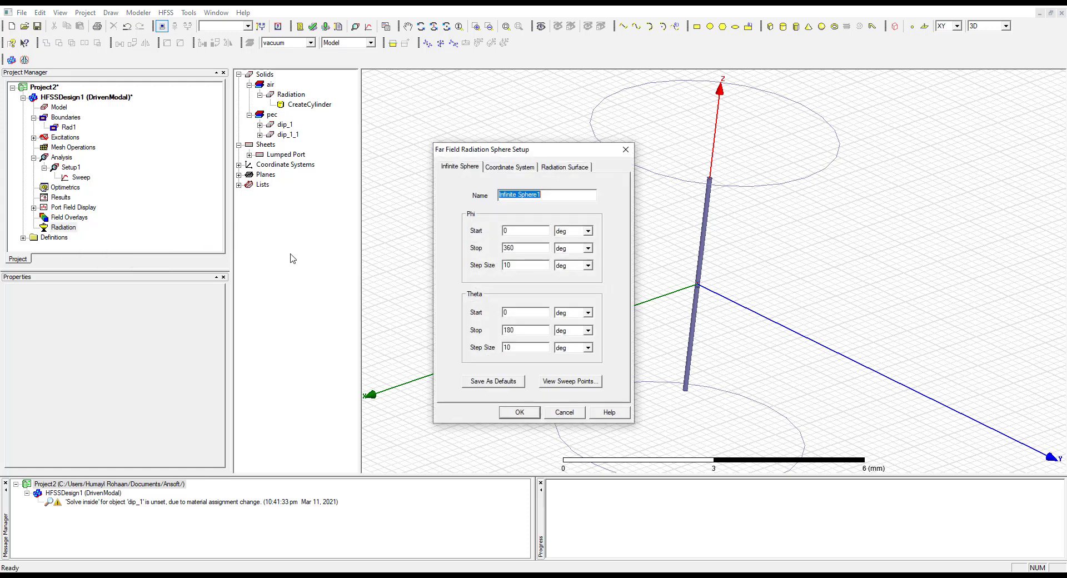
pyautogui.click(507, 231)
pyautogui.click(524, 246)
pyautogui.write('90')
pyautogui.click(514, 266)
pyautogui.moveTo(525, 334); pyautogui.dragTo(476, 336)
pyautogui.click(519, 413)
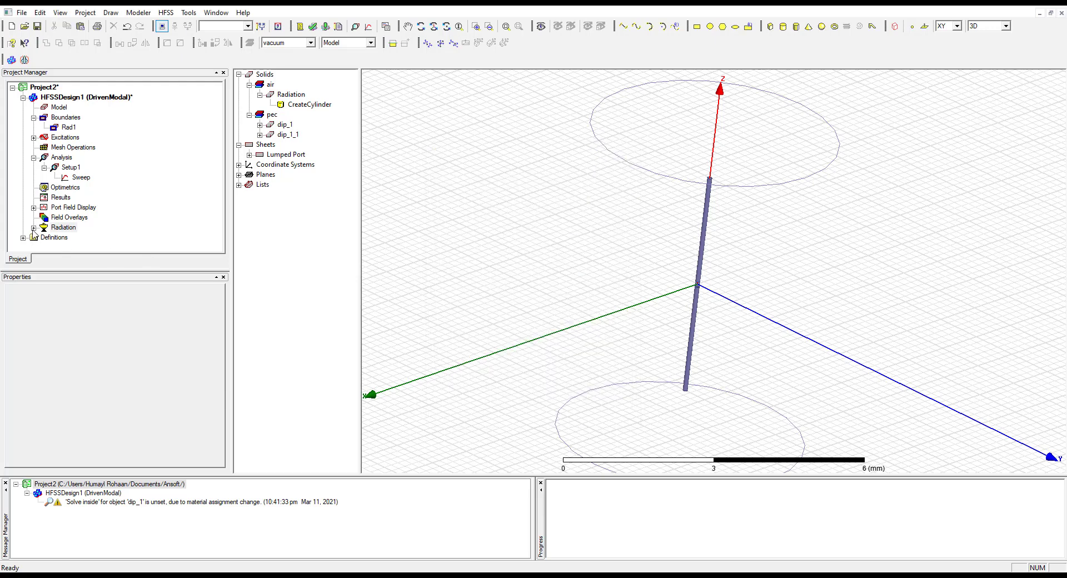
pyautogui.click(34, 227)
pyautogui.click(34, 228)
# Switch to the lab manual and read the instructions for validation, analysis, reports and the far field radiation pattern
pyautogui.hotkey('alt', 'Tab')
pyautogui.scroll(-10, 359, 392)
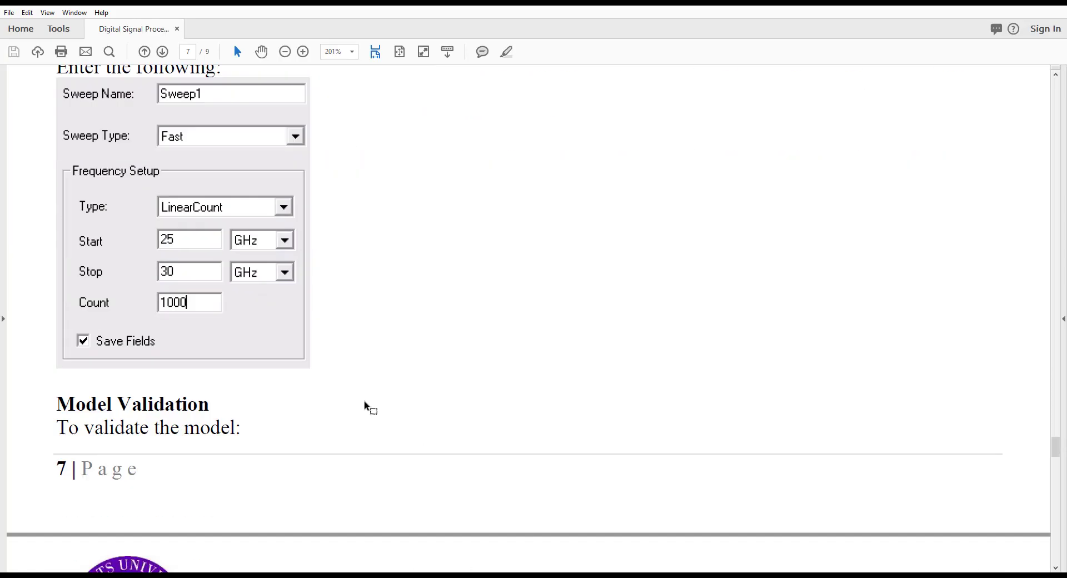
pyautogui.scroll(-5, 234, 353)
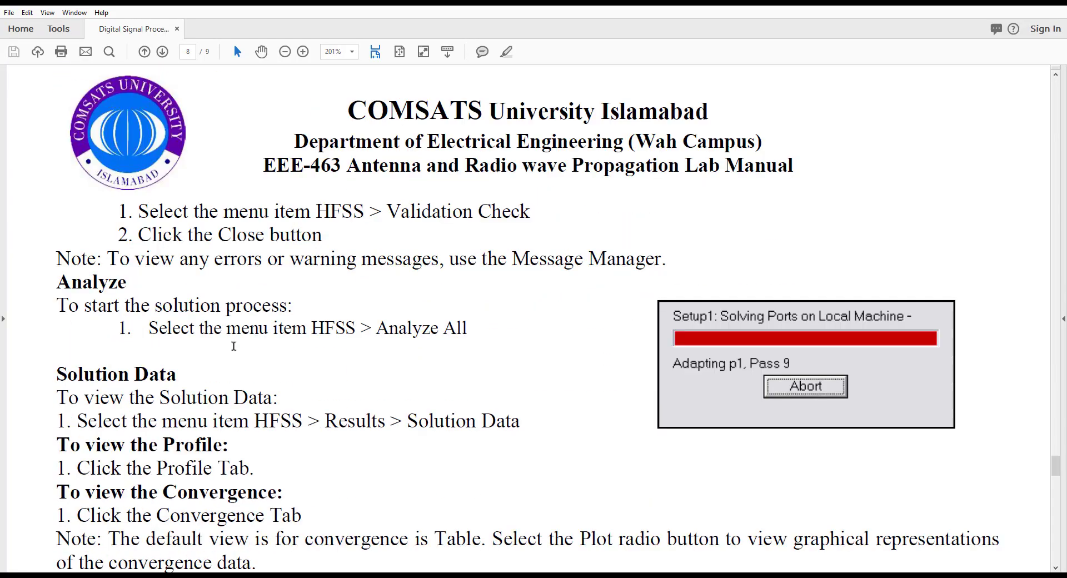
pyautogui.scroll(-6, 306, 350)
pyautogui.scroll(-8, 308, 353)
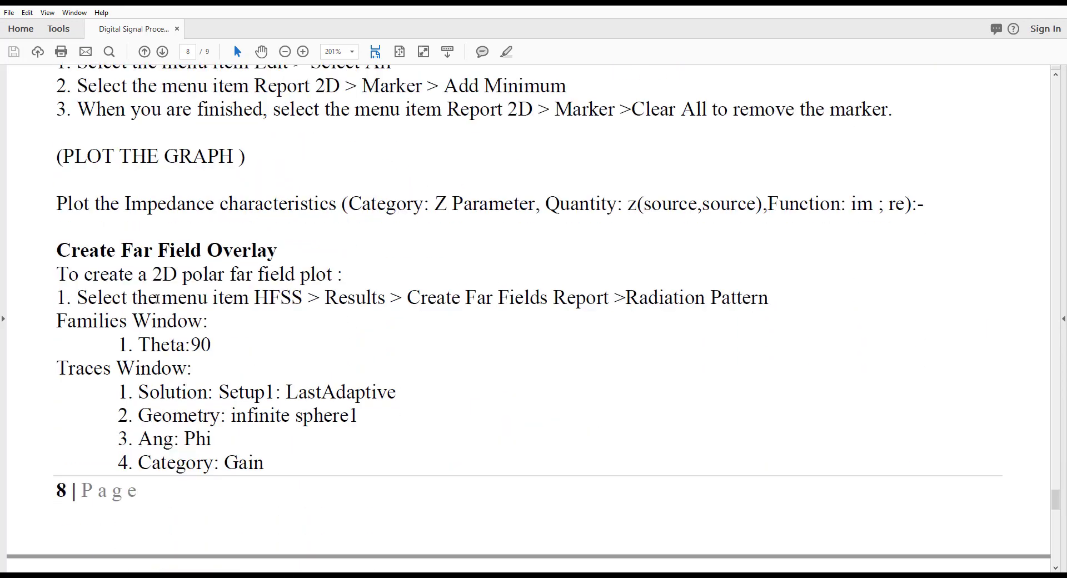
pyautogui.scroll(-1, 216, 399)
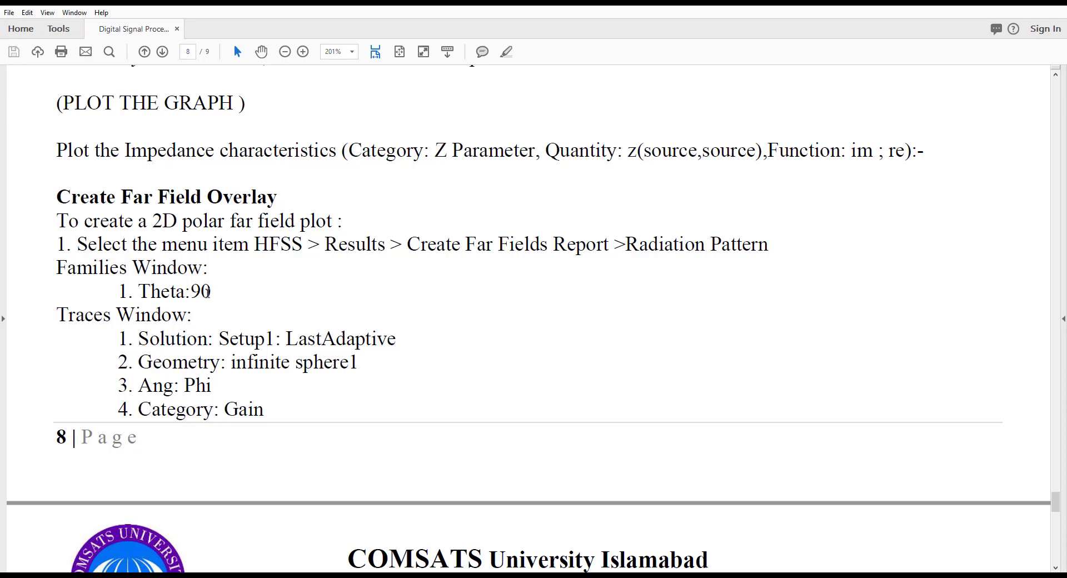
pyautogui.moveTo(197, 293); pyautogui.dragTo(216, 291)
pyautogui.click(228, 300)
pyautogui.scroll(-2, 274, 351)
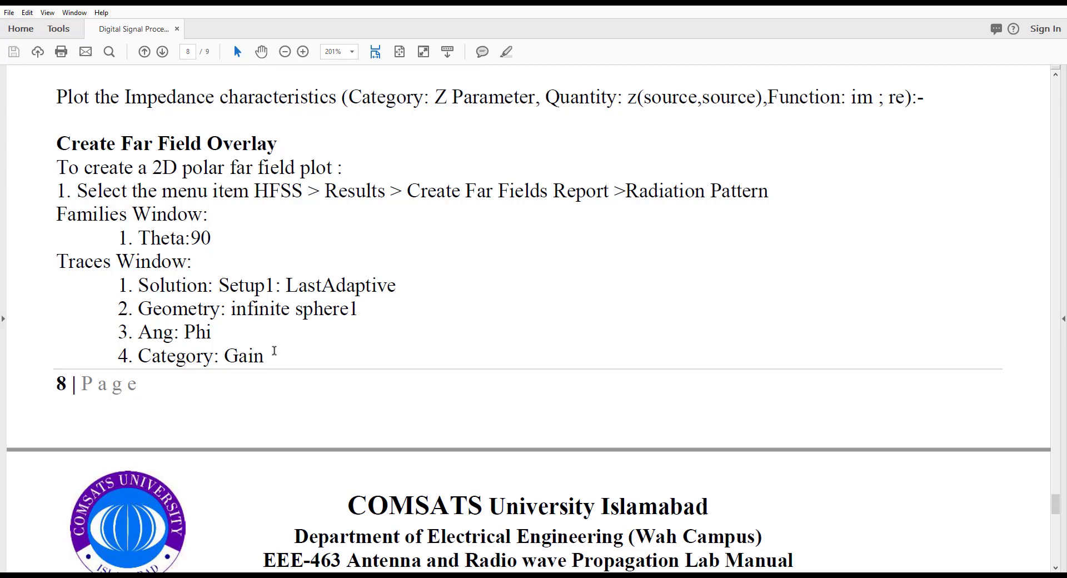
pyautogui.scroll(-3, 211, 351)
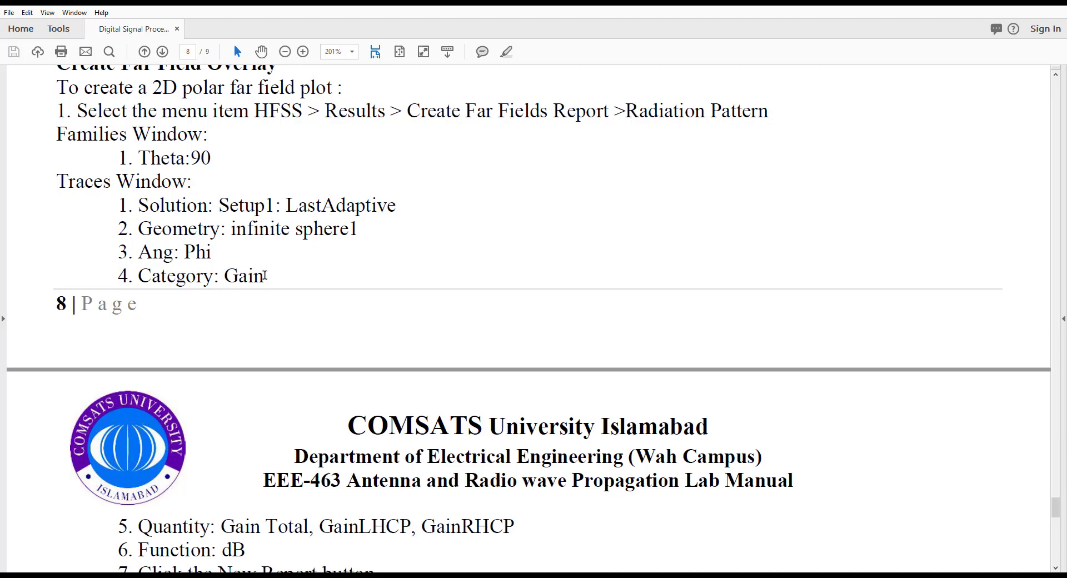
pyautogui.scroll(-5, 246, 294)
pyautogui.scroll(-3, 250, 305)
# Recheck the lab manual's solution setup and sweep settings, along with its validation and analysis instructions
pyautogui.scroll(8, 311, 311)
pyautogui.scroll(20, 243, 308)
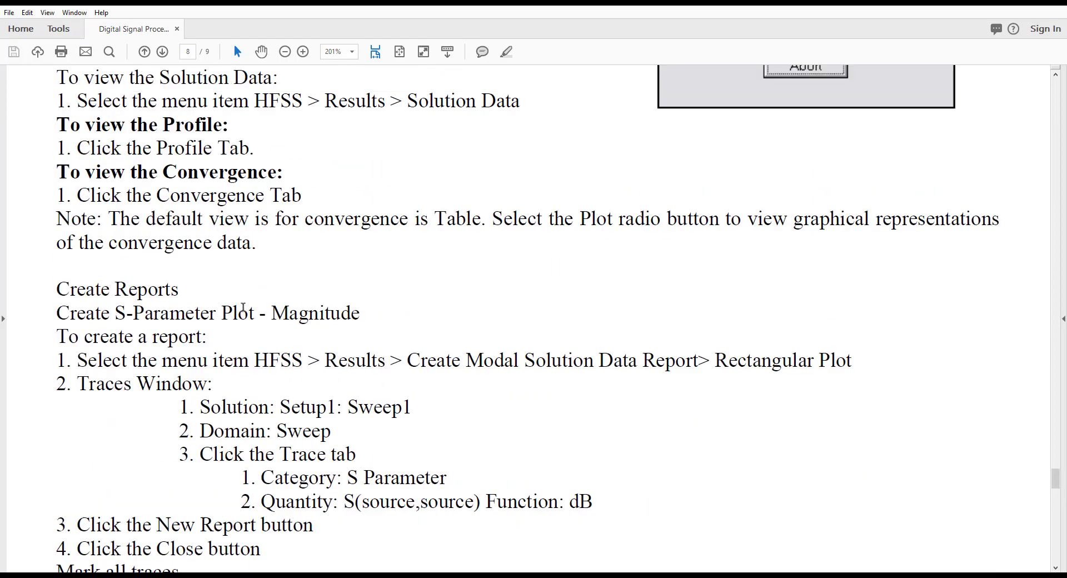
pyautogui.scroll(20, 244, 313)
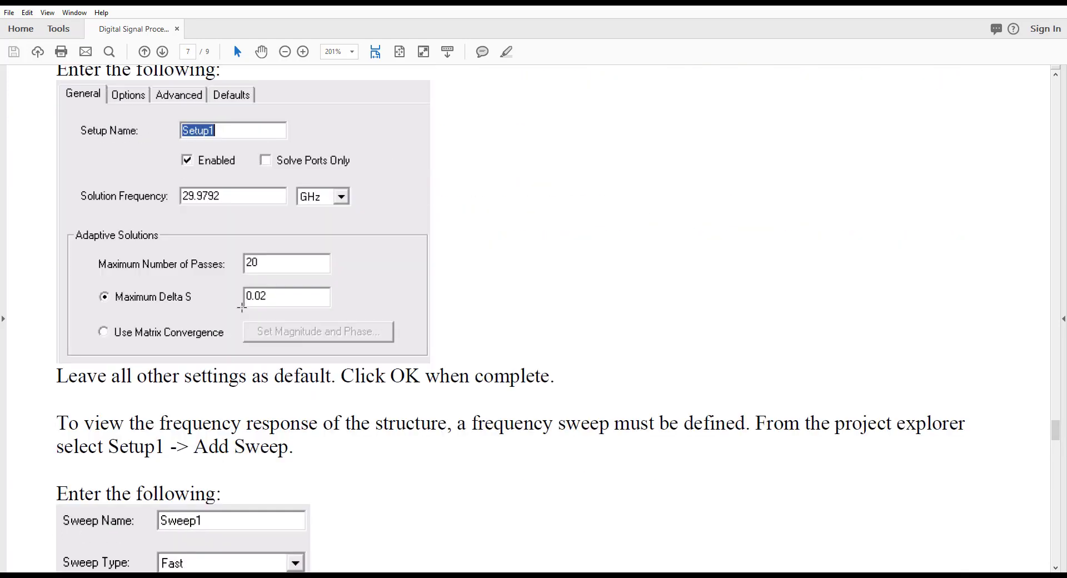
pyautogui.scroll(-10, 242, 307)
pyautogui.scroll(-2, 242, 307)
pyautogui.scroll(15, 242, 307)
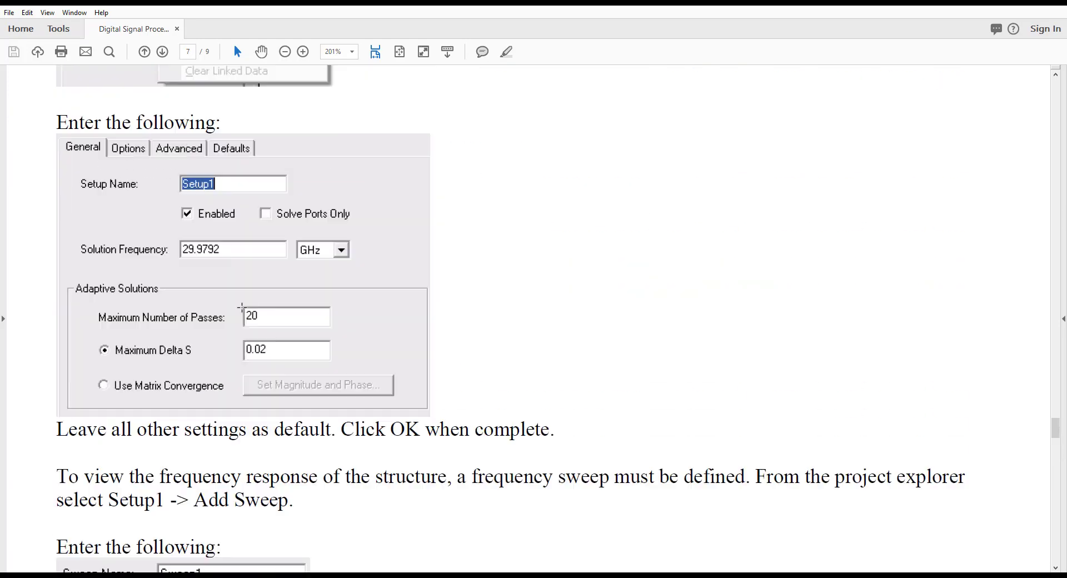
pyautogui.scroll(-20, 241, 307)
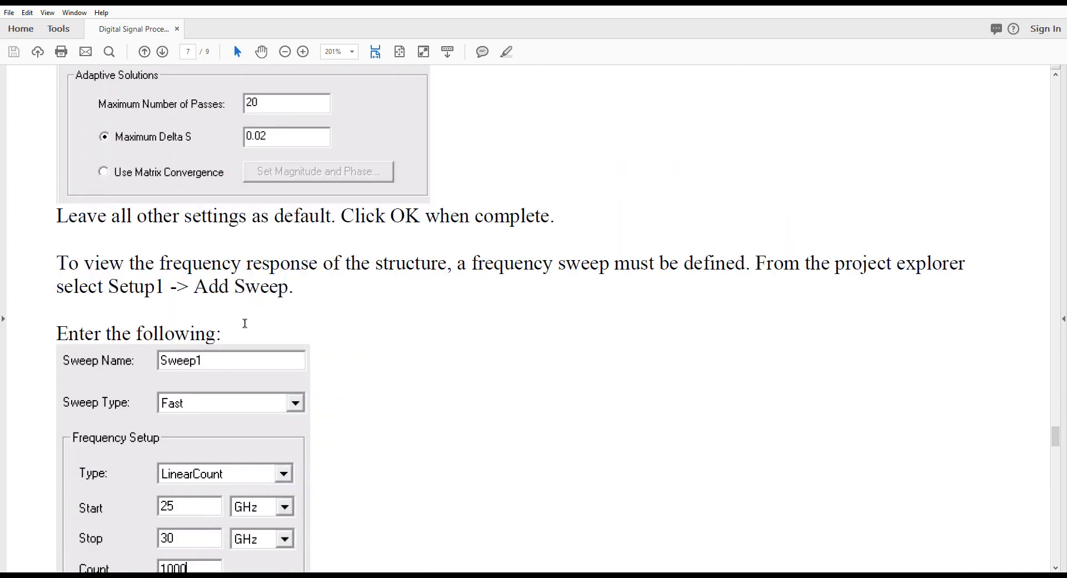
pyautogui.scroll(-2, 239, 323)
pyautogui.scroll(1, 239, 322)
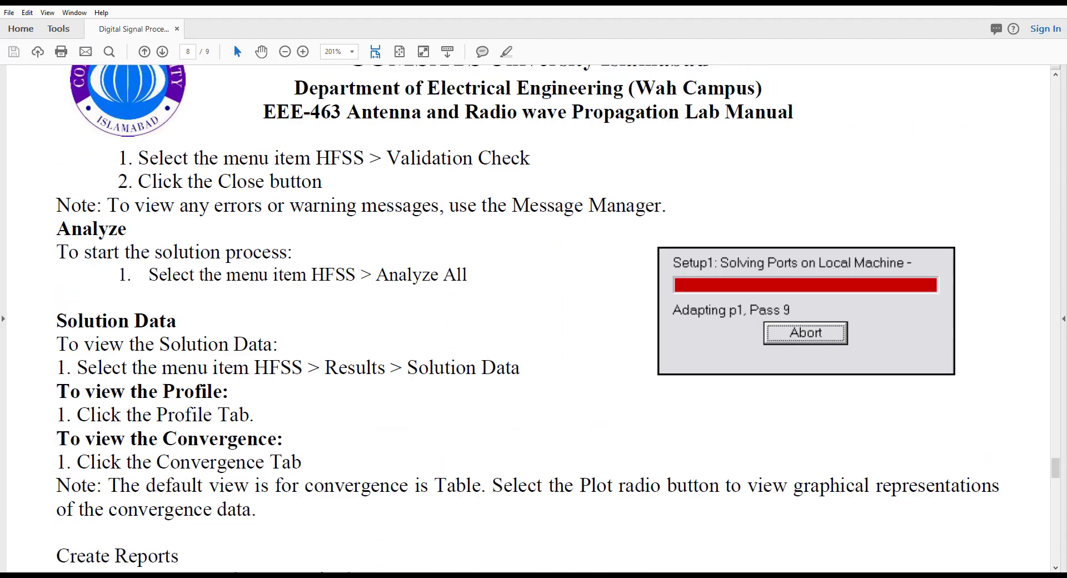
# Switch to HFSS, collapse the Analysis branch, and run the validation check on HFSSDesign1
pyautogui.hotkey('alt', 'Tab')
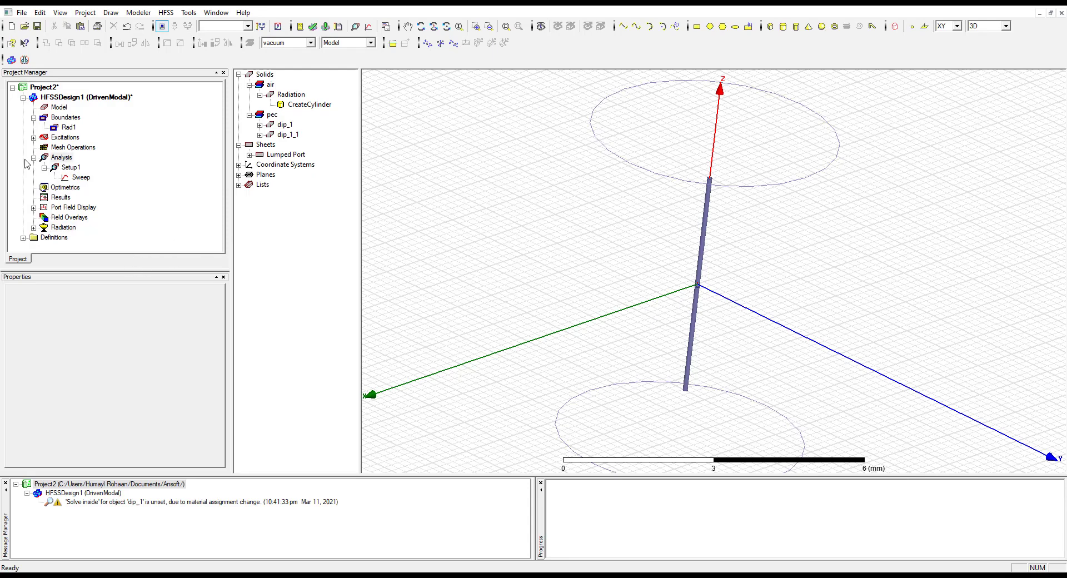
pyautogui.doubleClick(62, 158)
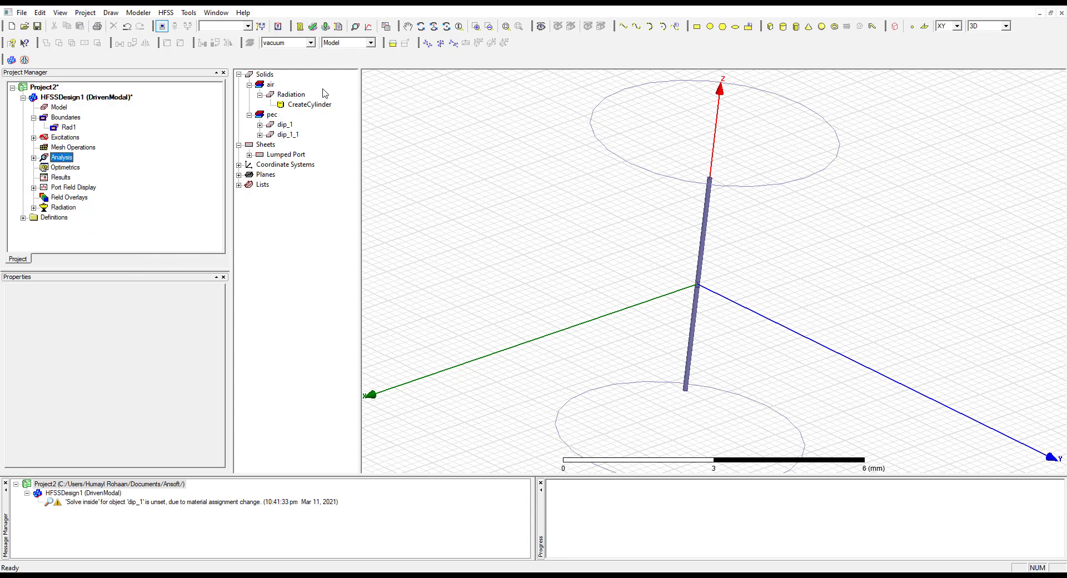
pyautogui.click(312, 27)
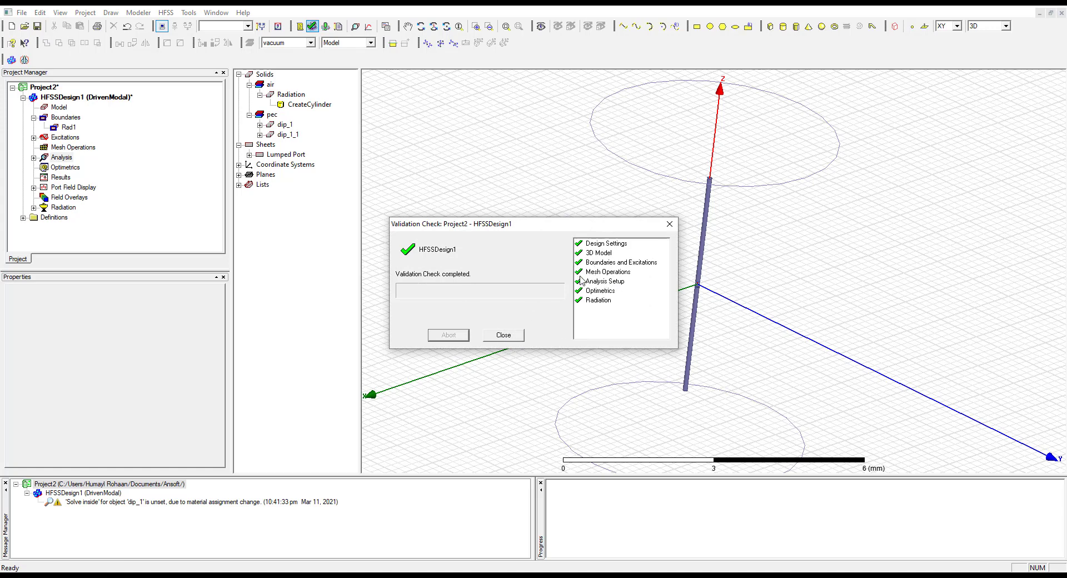
pyautogui.click(504, 335)
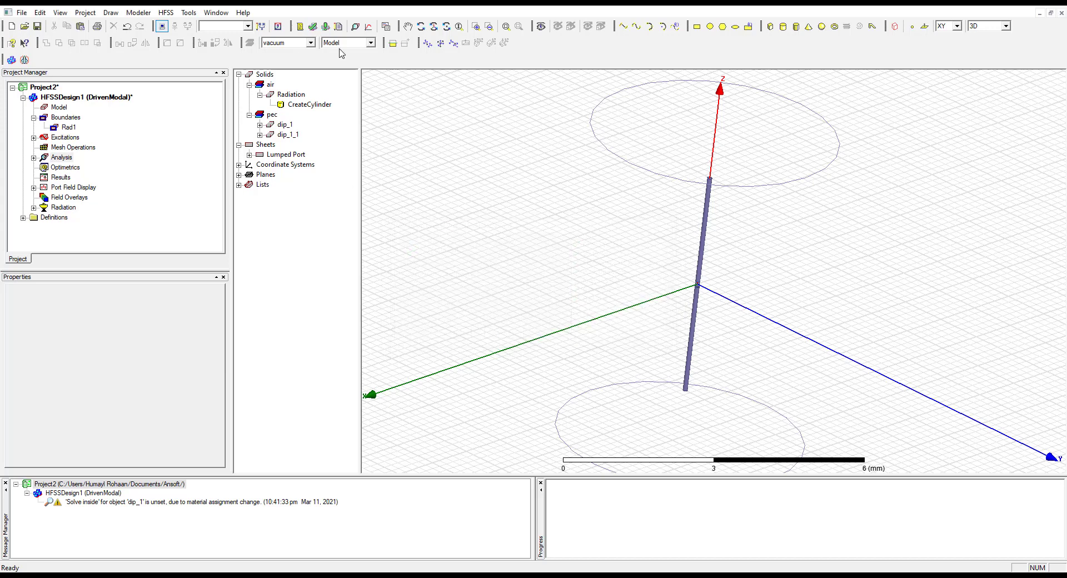
# Run Analyze All on the design, saving the project as Project2 in the Ansoft folder
pyautogui.click(326, 27)
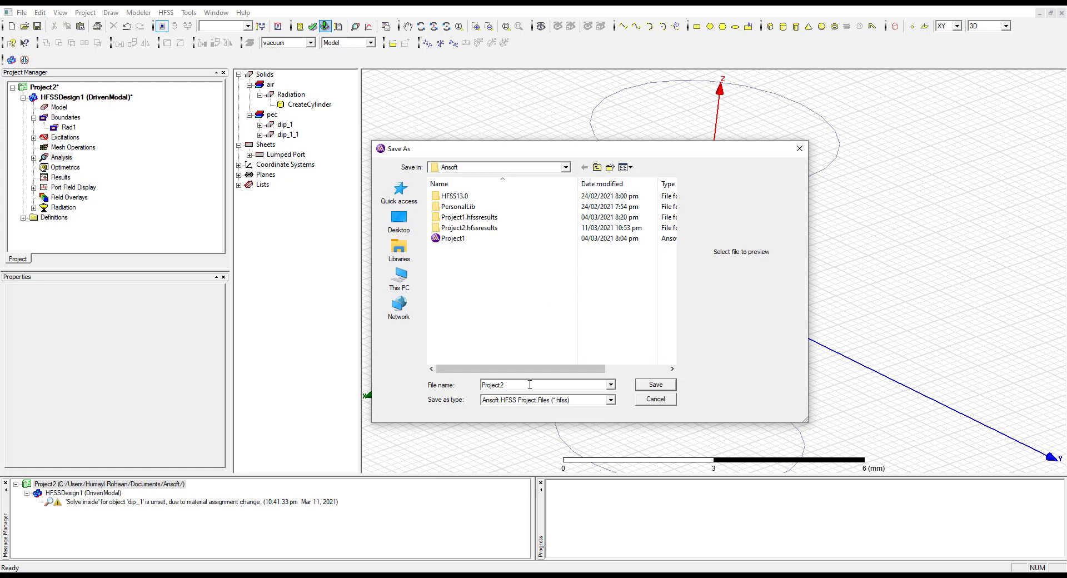
pyautogui.click(656, 384)
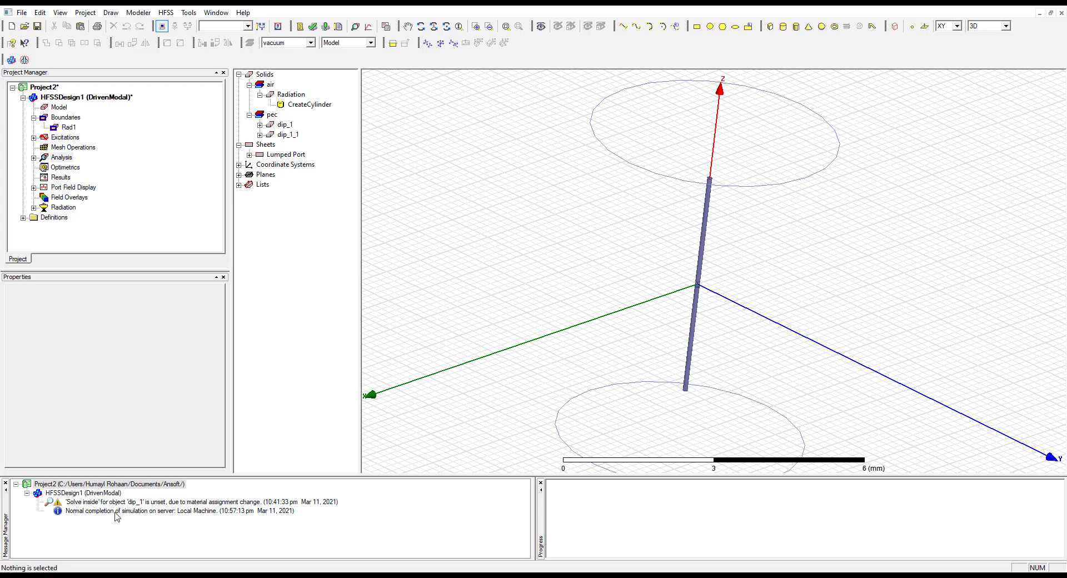
# Review the solution data for Setup1, covering the convergence table and plot, matrix data and mesh statistics
pyautogui.rightClick(63, 178)
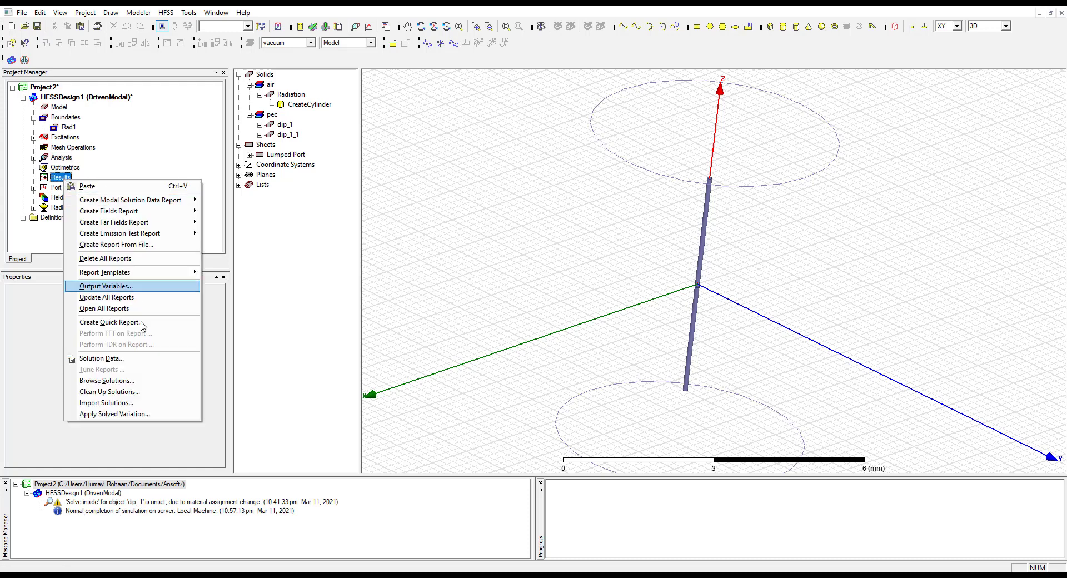
pyautogui.click(139, 359)
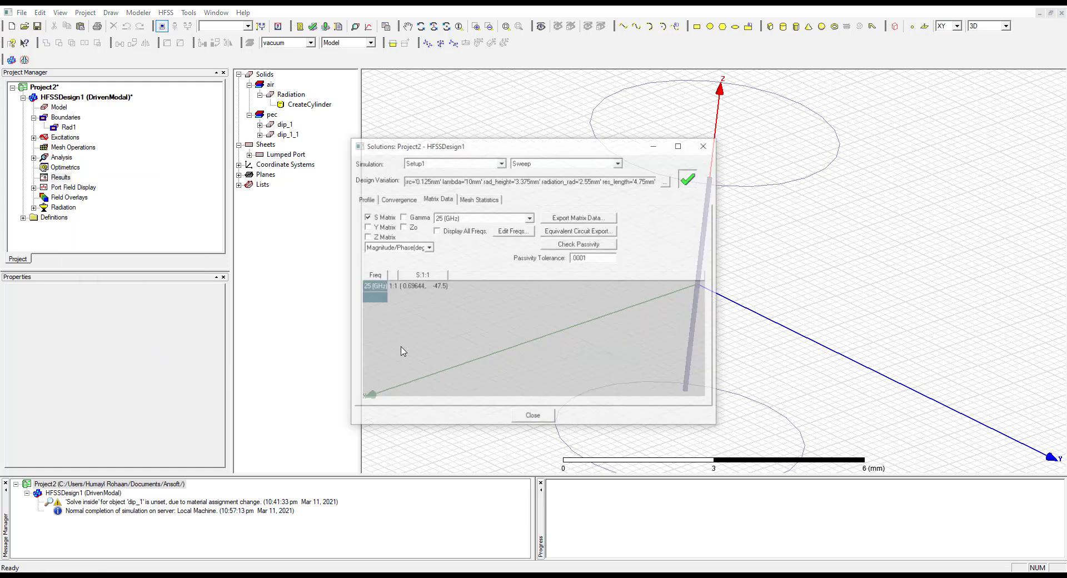
pyautogui.click(395, 201)
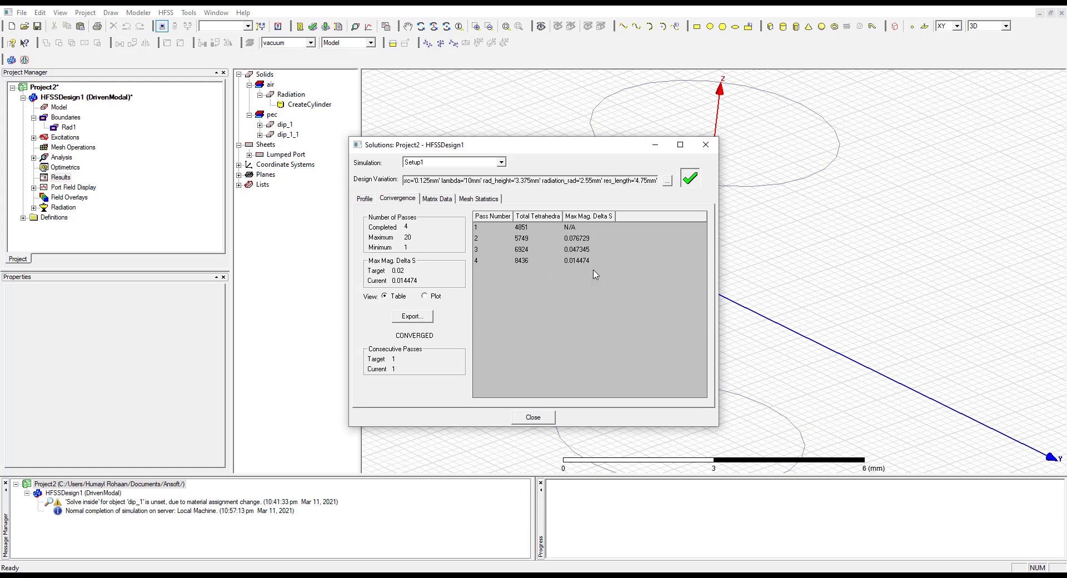
pyautogui.click(425, 297)
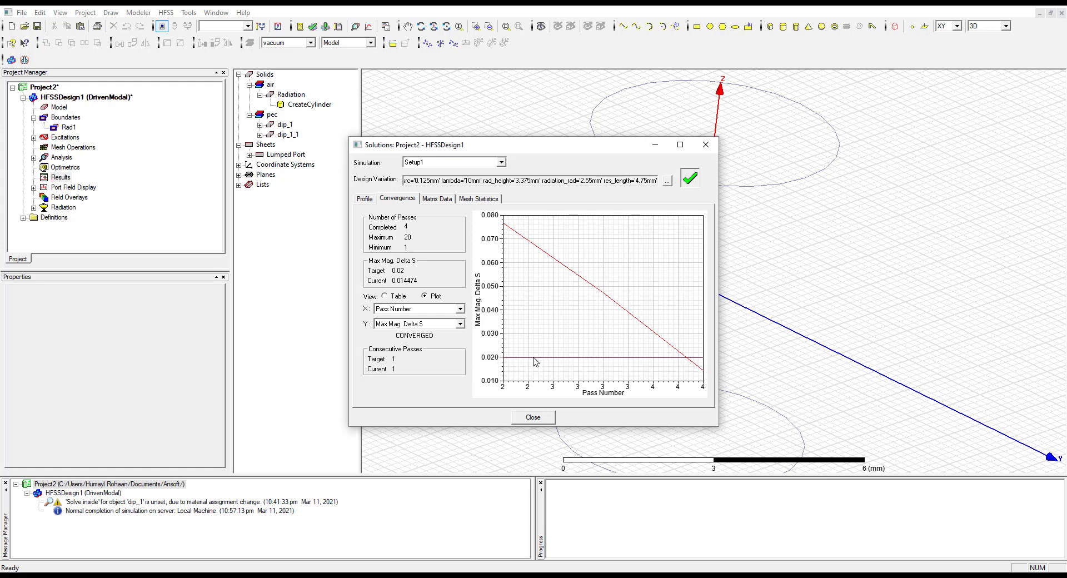
pyautogui.click(438, 199)
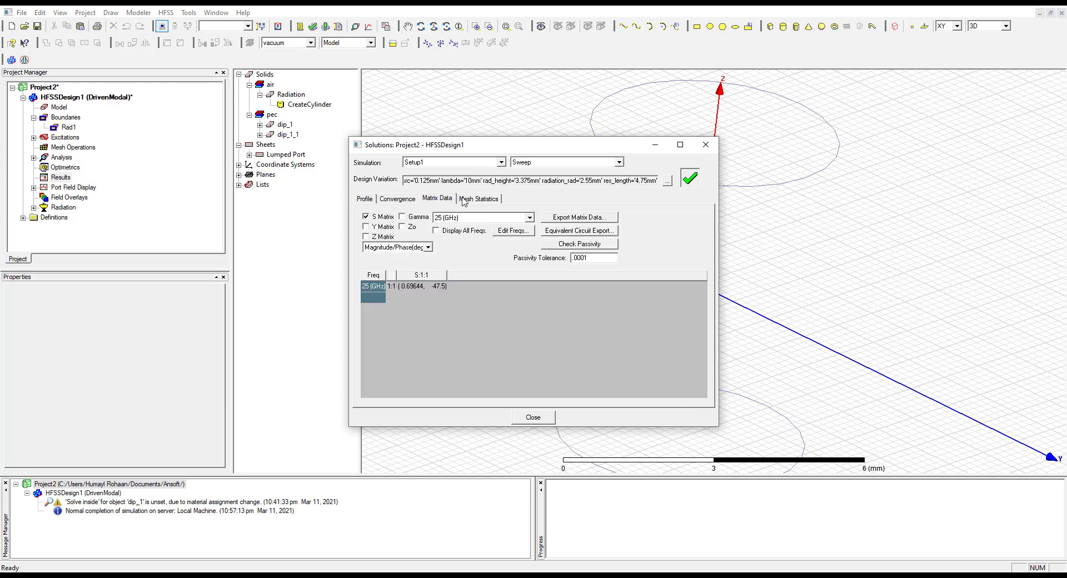
pyautogui.click(468, 201)
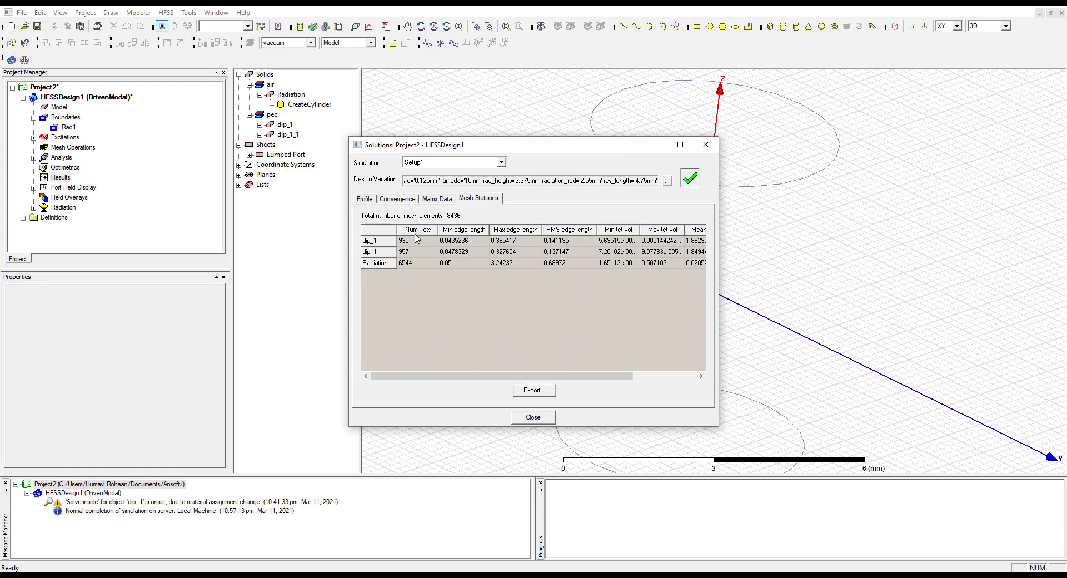
pyautogui.moveTo(483, 376); pyautogui.dragTo(523, 428)
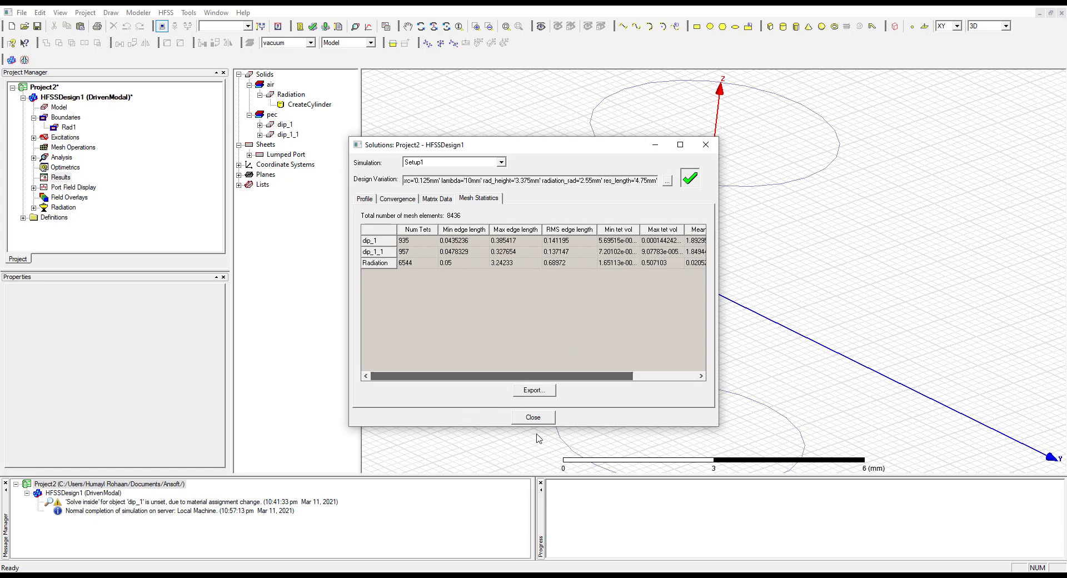
pyautogui.click(524, 423)
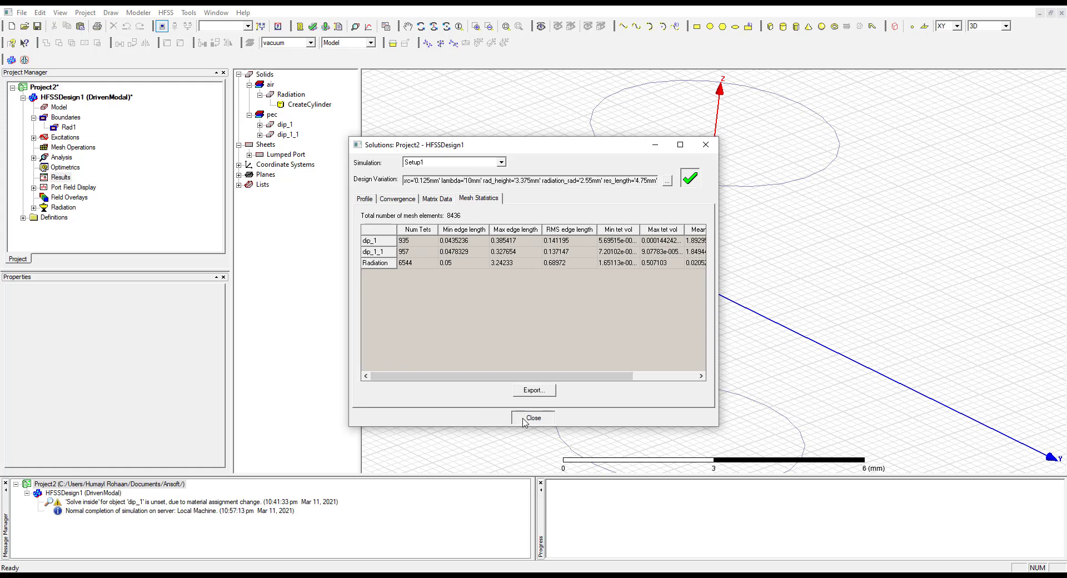
# Create a modal solution rectangular plot of dB(S(1,1)) against Freq for Setup1 : Sweep
pyautogui.rightClick(58, 180)
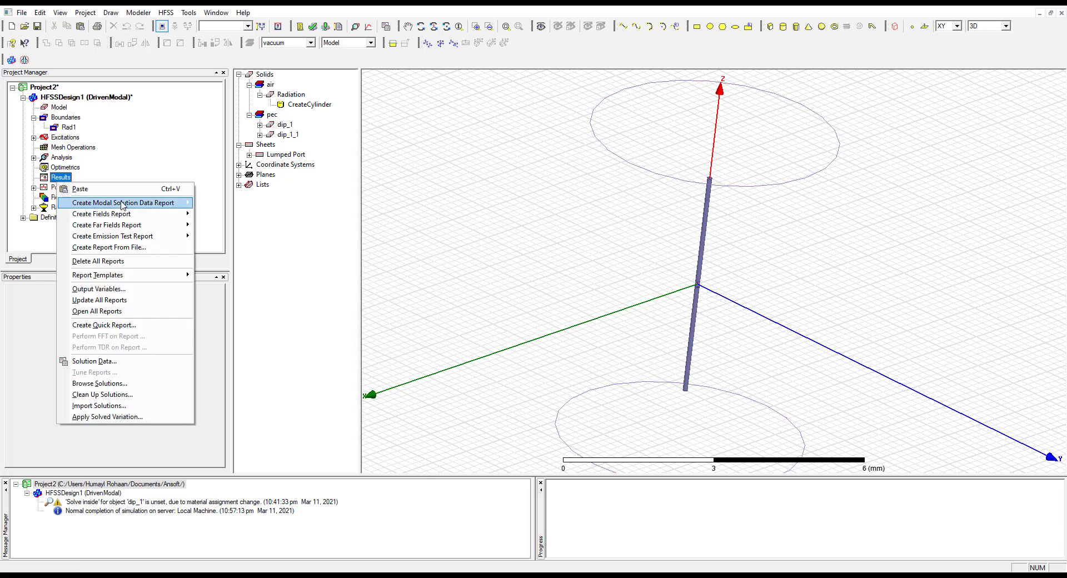
pyautogui.moveTo(123, 205)
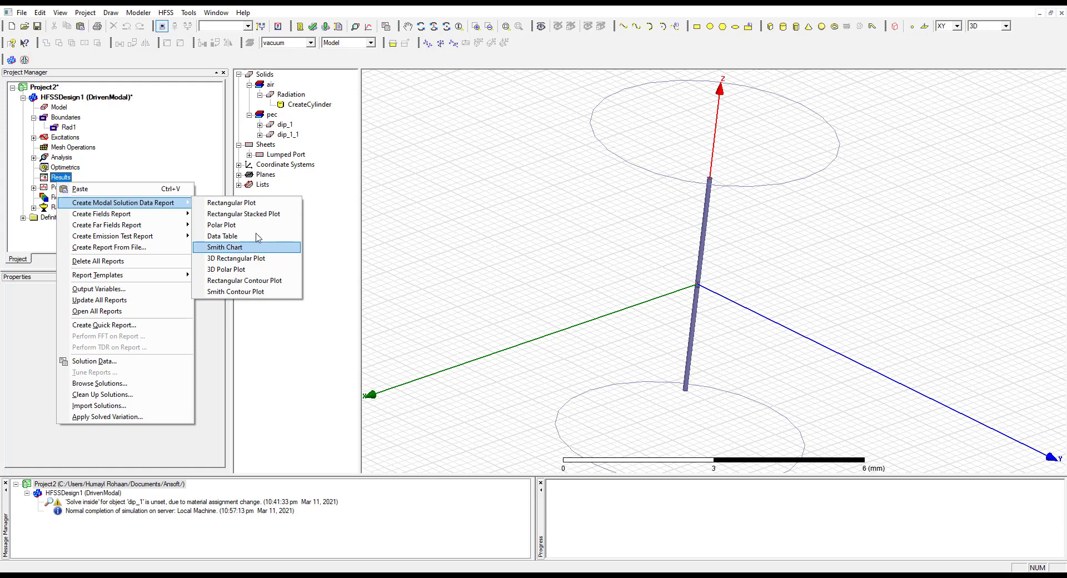
pyautogui.click(256, 203)
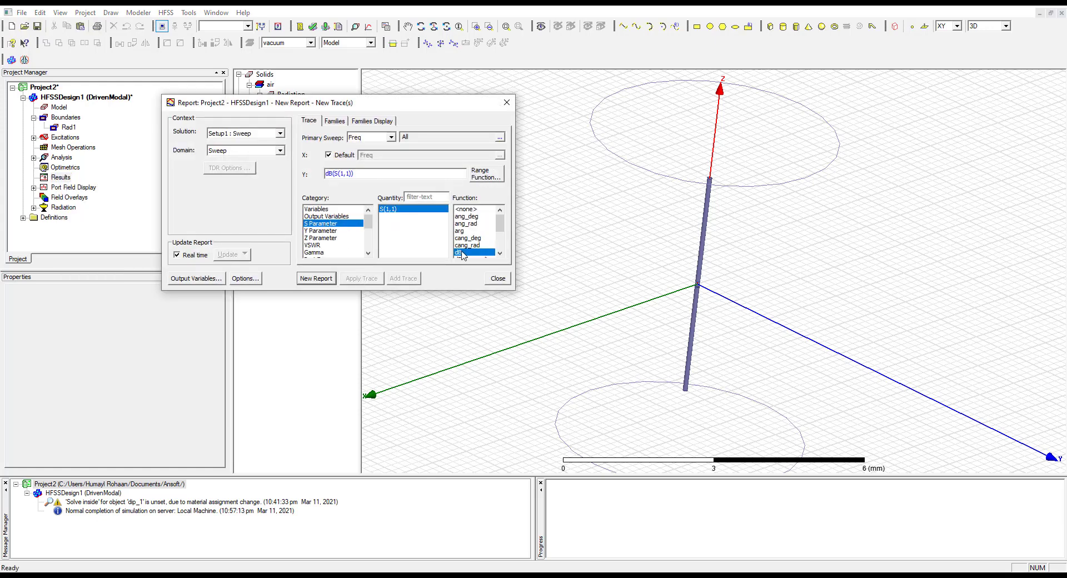
pyautogui.click(316, 278)
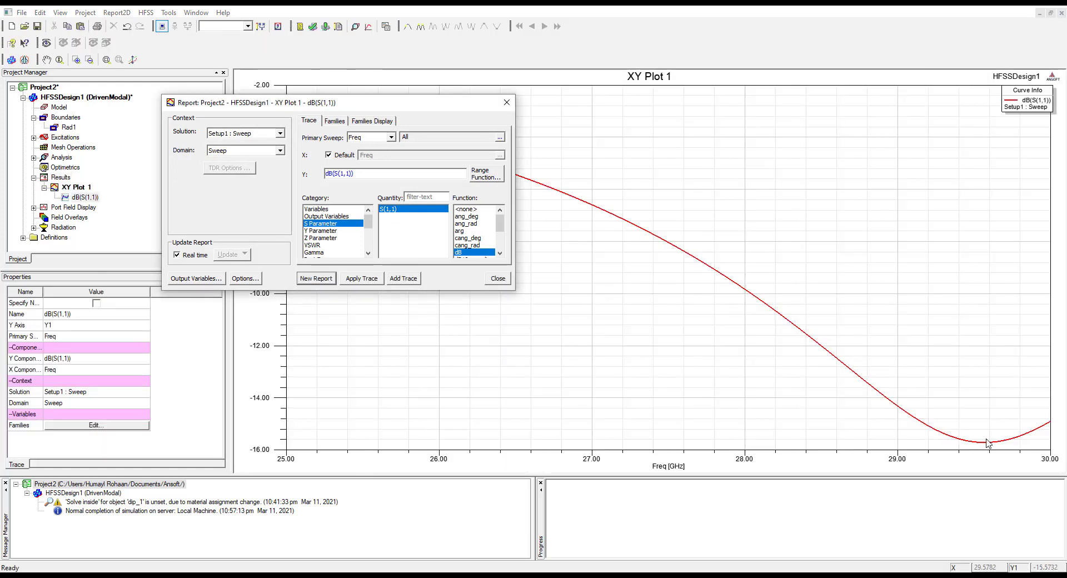
pyautogui.click(497, 279)
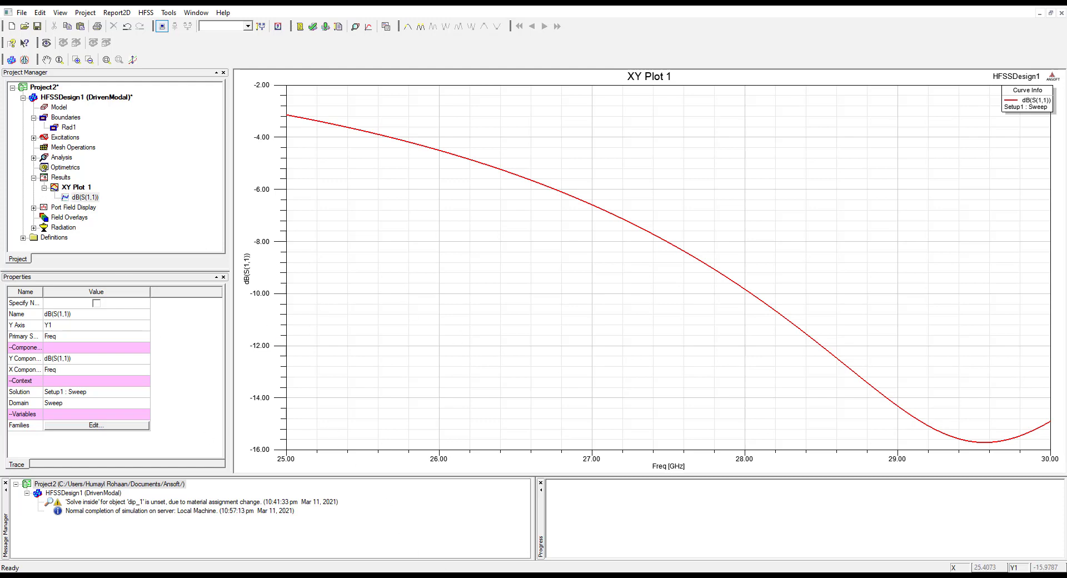
# Switch to the lab manual and read the instructions on trace markers, the impedance plot and the far field overlay
pyautogui.hotkey('alt', 'Tab')
pyautogui.scroll(-5, 176, 398)
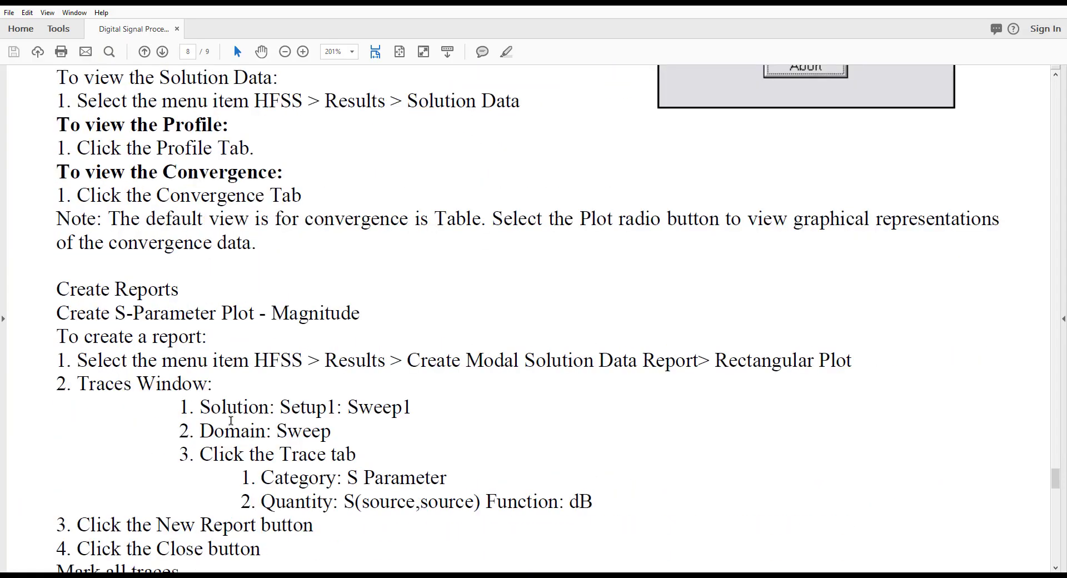
pyautogui.scroll(-6, 243, 401)
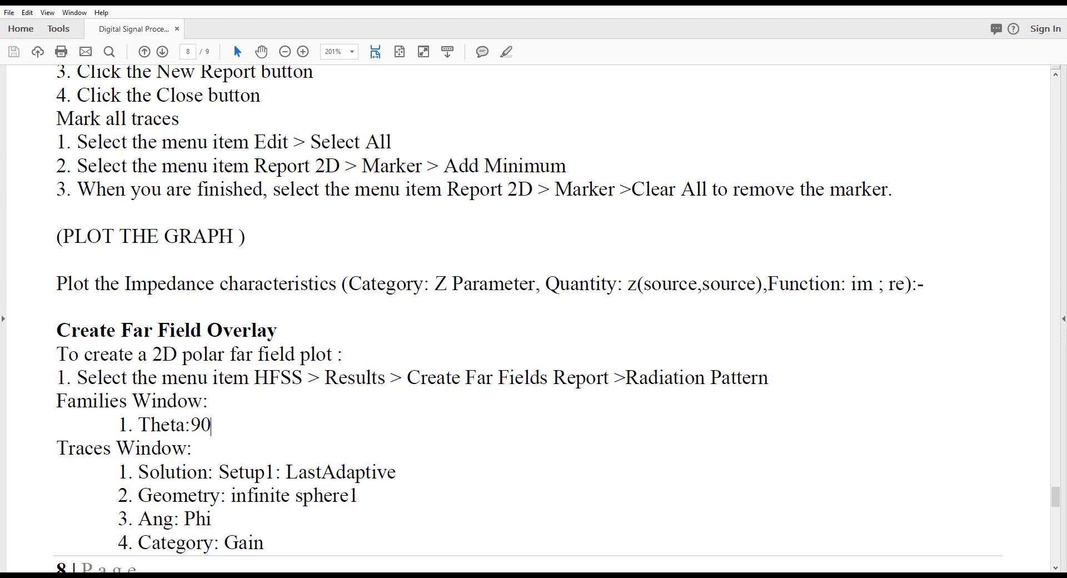
# Switch back to HFSS and set up a new modal solution rectangular plot with the Z Parameter category and quantity Z(1,1)
pyautogui.hotkey('alt', 'Tab')
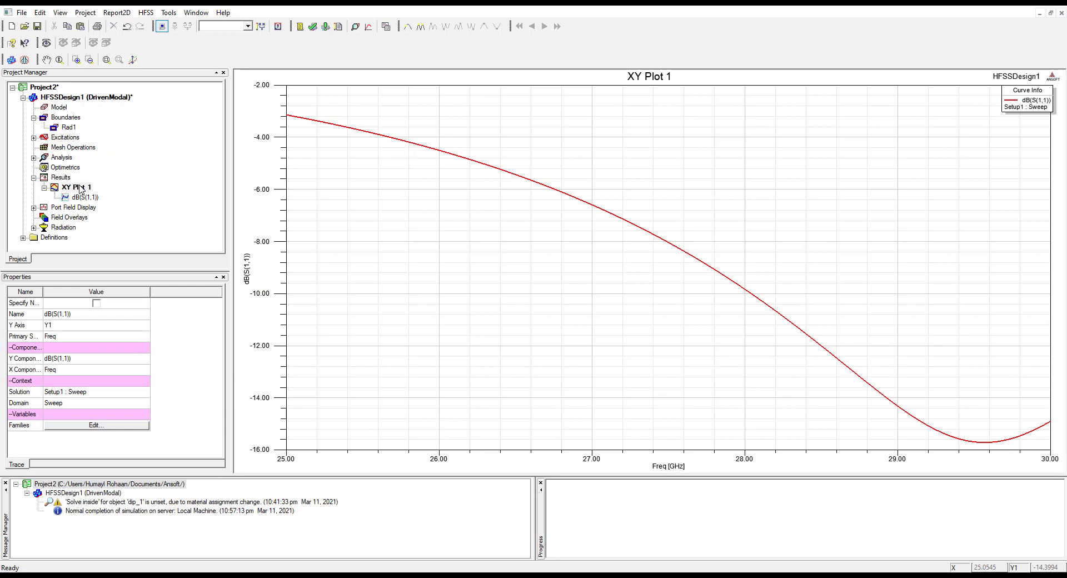
pyautogui.rightClick(79, 189)
pyautogui.click(58, 178)
pyautogui.rightClick(57, 178)
pyautogui.moveTo(167, 198)
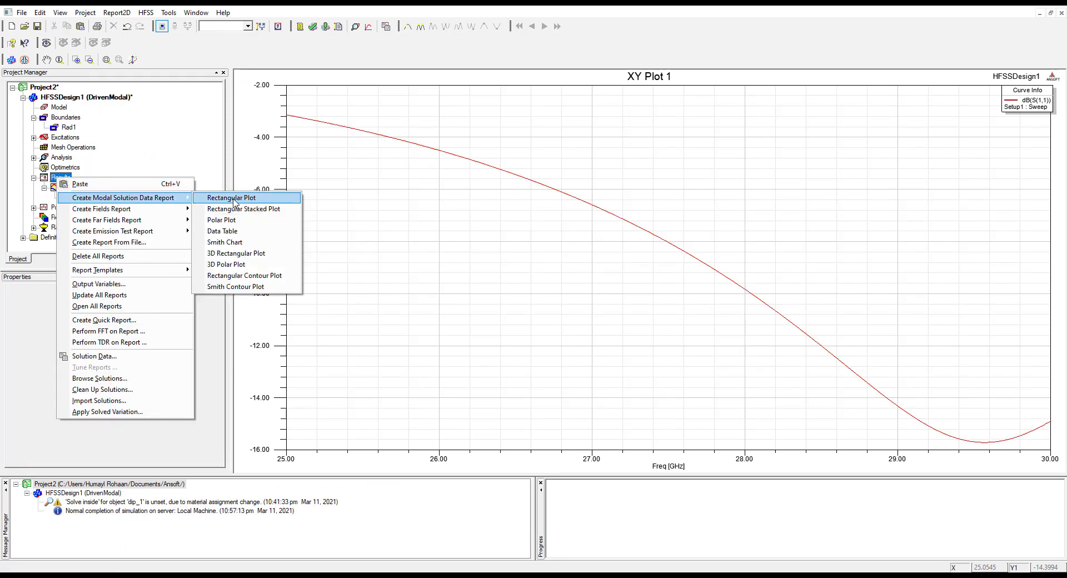
pyautogui.click(233, 199)
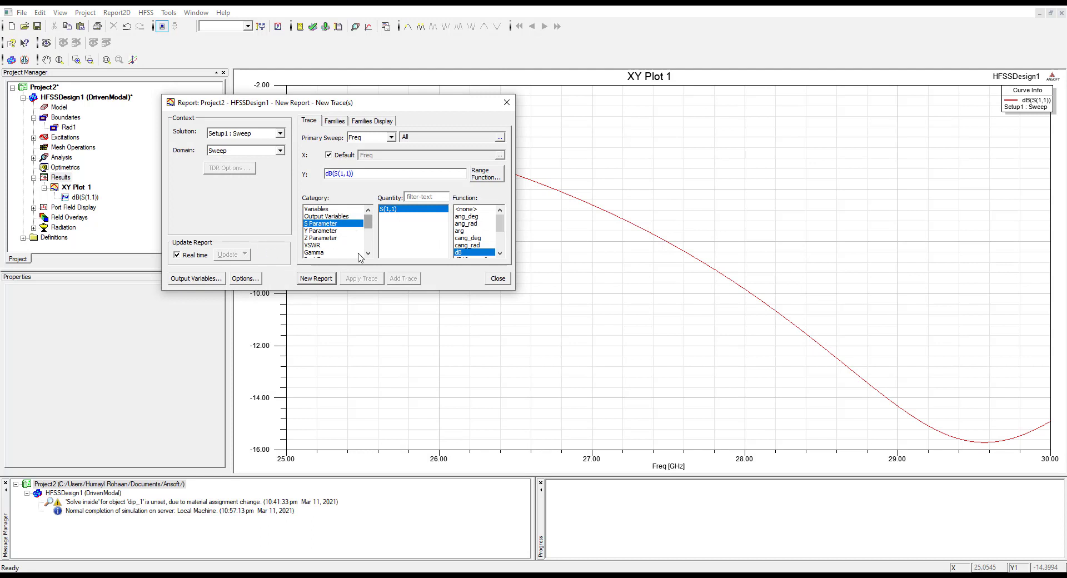
pyautogui.click(368, 253)
pyautogui.click(368, 253)
pyautogui.moveTo(367, 253); pyautogui.dragTo(371, 224)
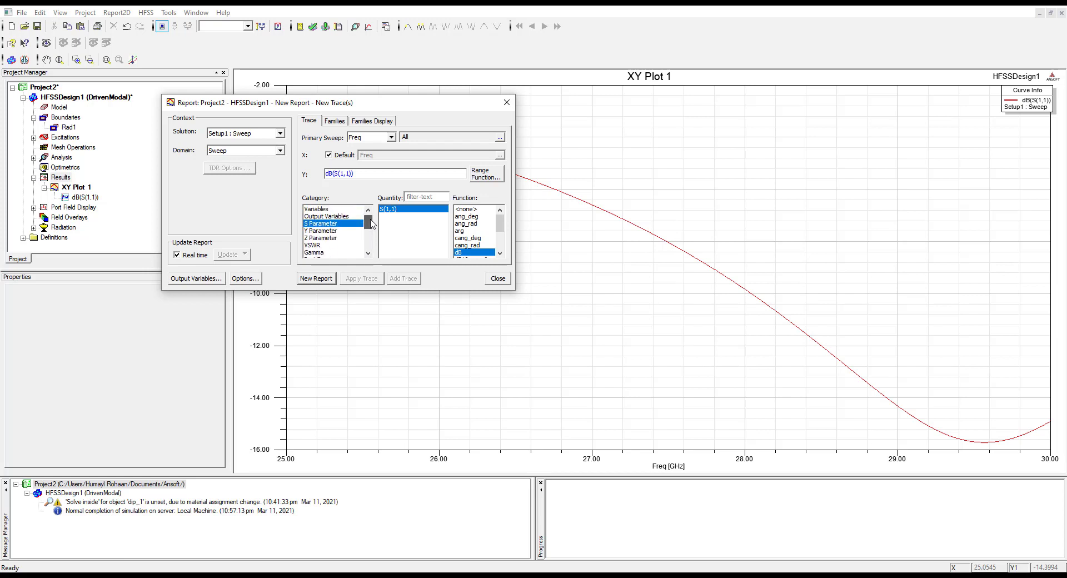
pyautogui.click(334, 237)
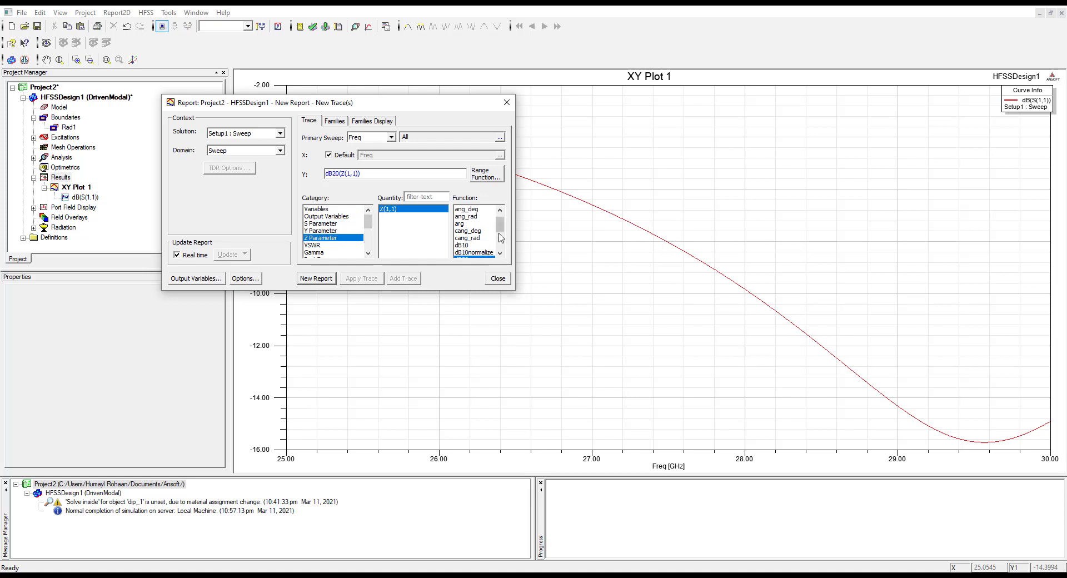
# Recheck the impedance plot instructions in the lab manual, then generate the HFSS report of Z(1,1) with the dB10 function
pyautogui.moveTo(501, 226); pyautogui.dragTo(500, 230)
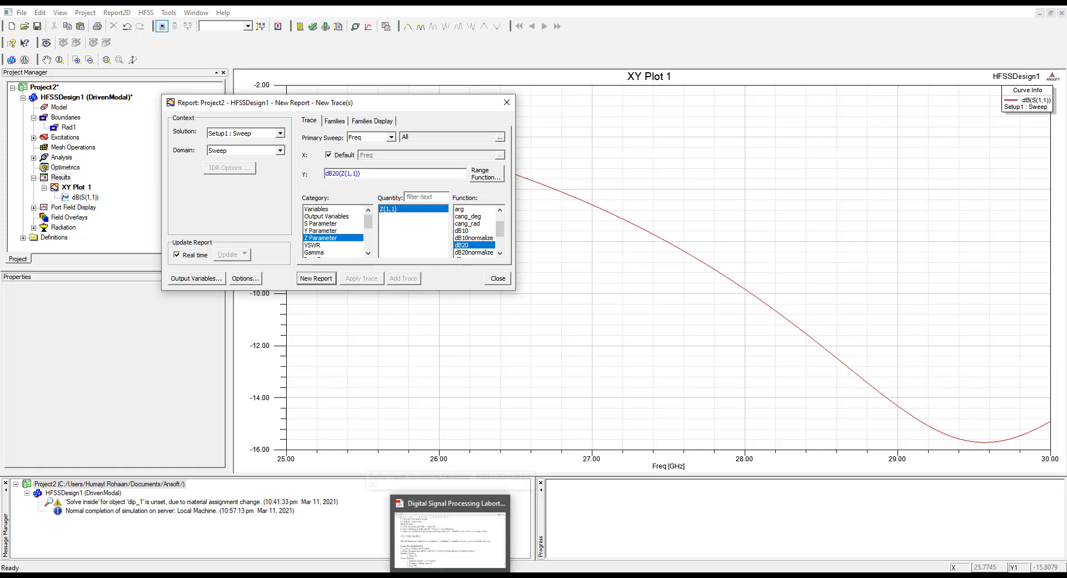
pyautogui.click(450, 530)
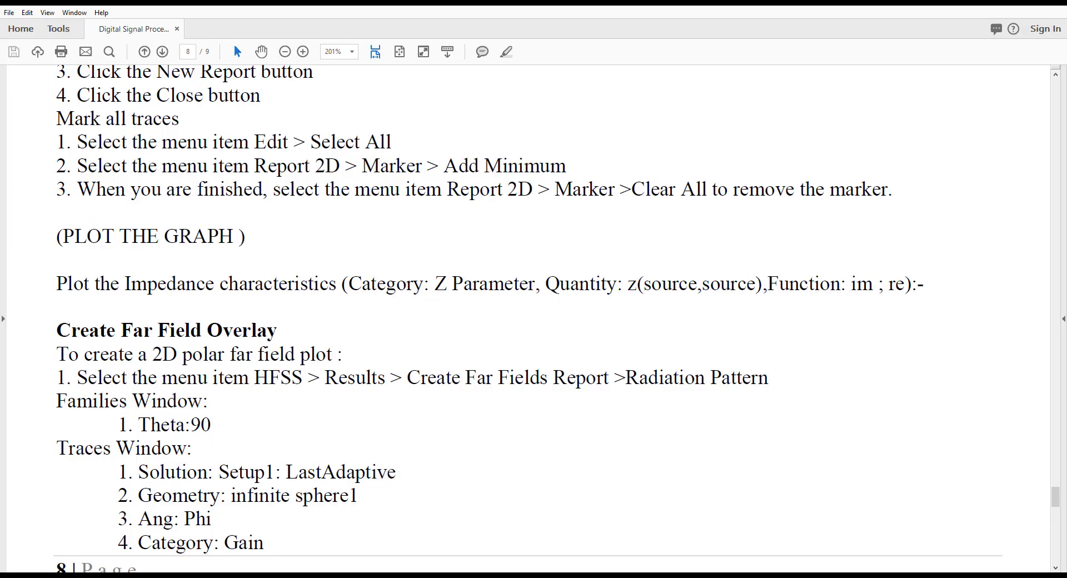
pyautogui.hotkey('alt', 'Tab')
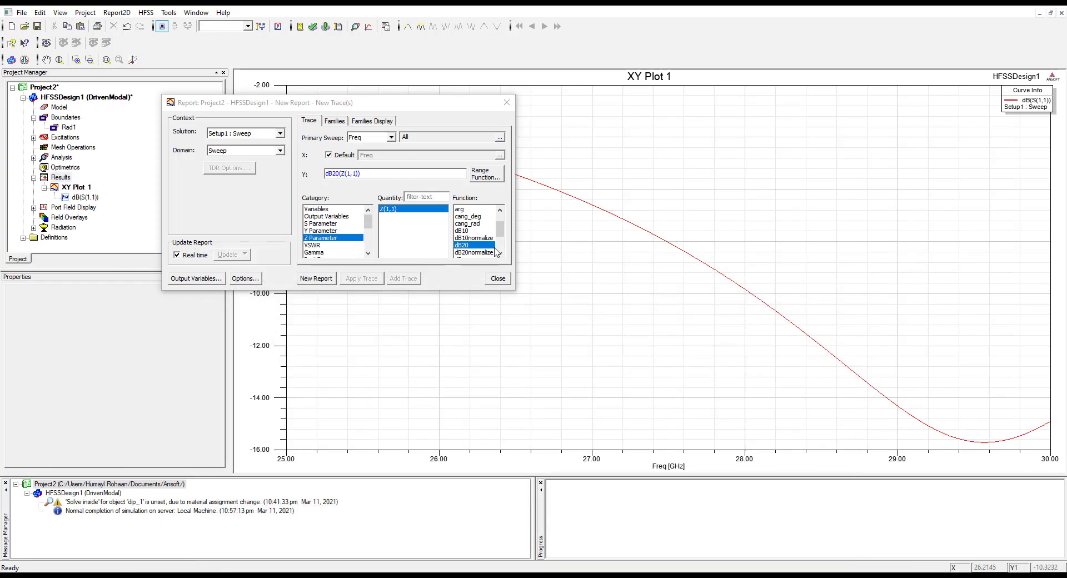
pyautogui.click(469, 231)
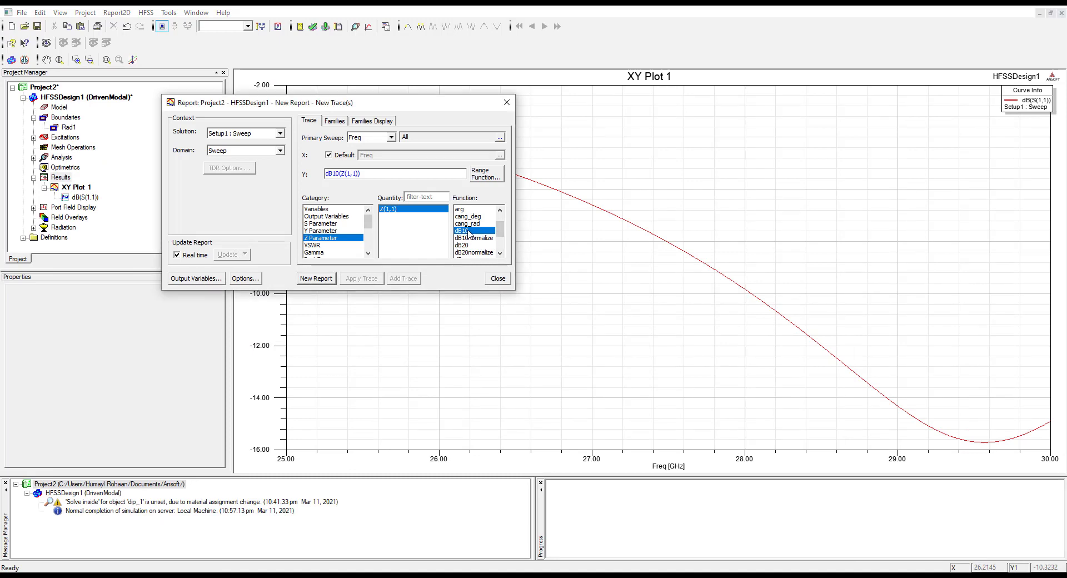
pyautogui.click(314, 279)
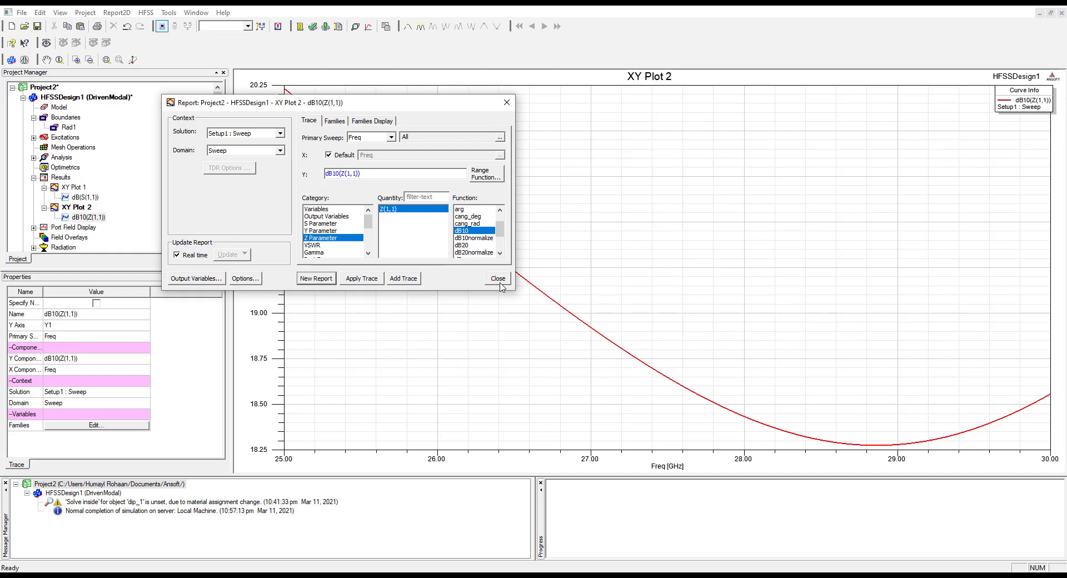
pyautogui.click(498, 278)
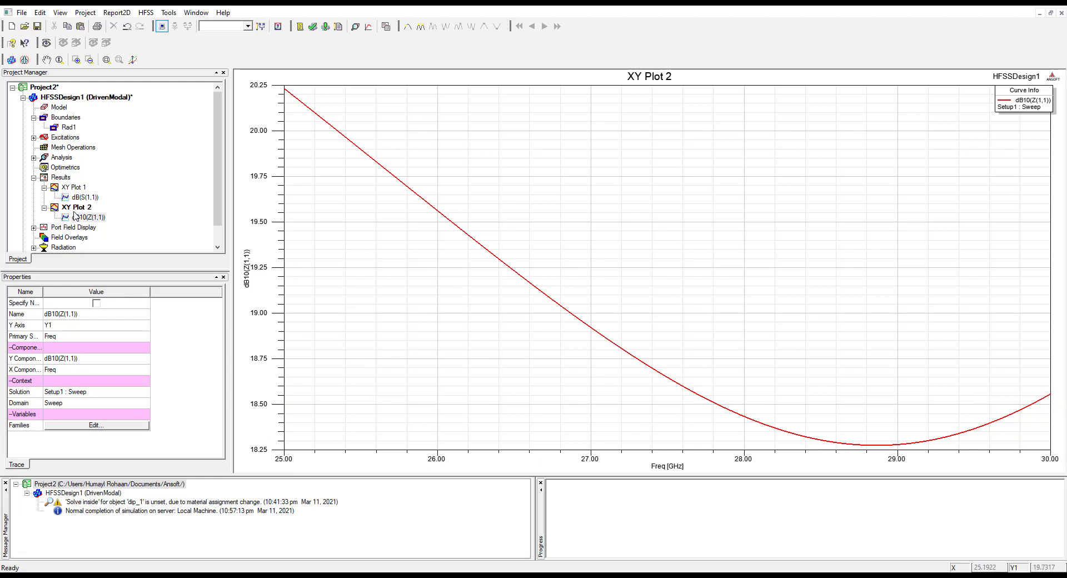
# Create a modal solution rectangular plot of VSWR(1) against Freq for Setup1 : Sweep
pyautogui.click(60, 177)
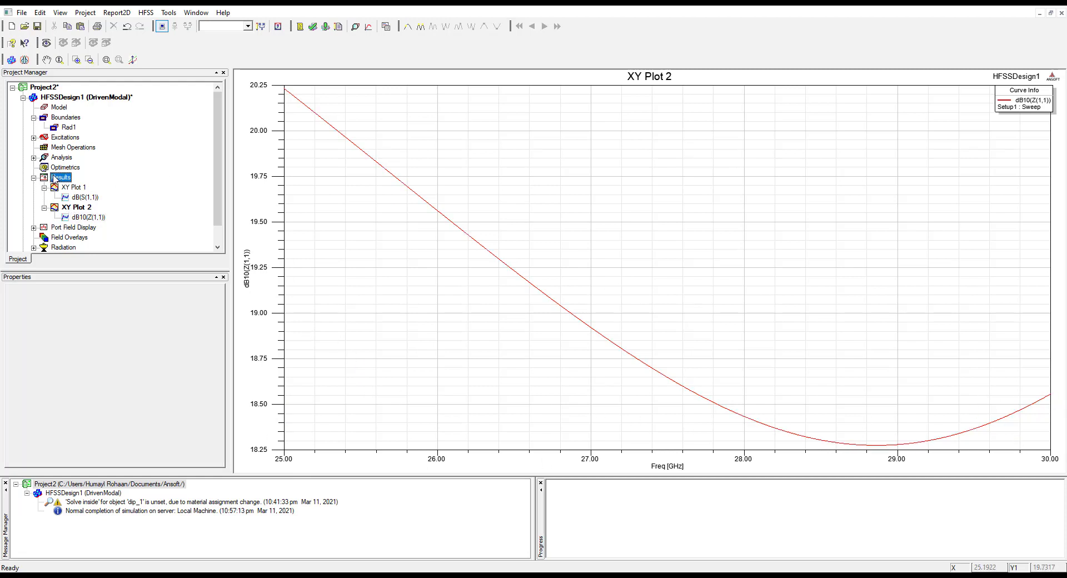
pyautogui.rightClick(60, 177)
pyautogui.moveTo(145, 195)
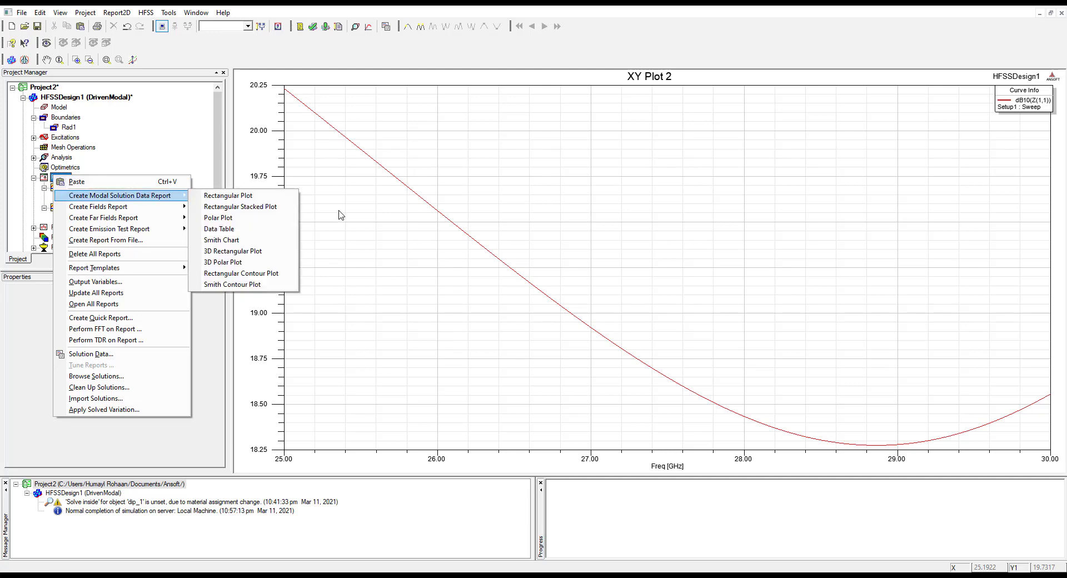
pyautogui.click(236, 198)
pyautogui.moveTo(371, 220)
pyautogui.mouseDown()
pyautogui.moveTo(378, 255)
pyautogui.moveTo(378, 231)
pyautogui.moveTo(356, 220)
pyautogui.mouseUp()
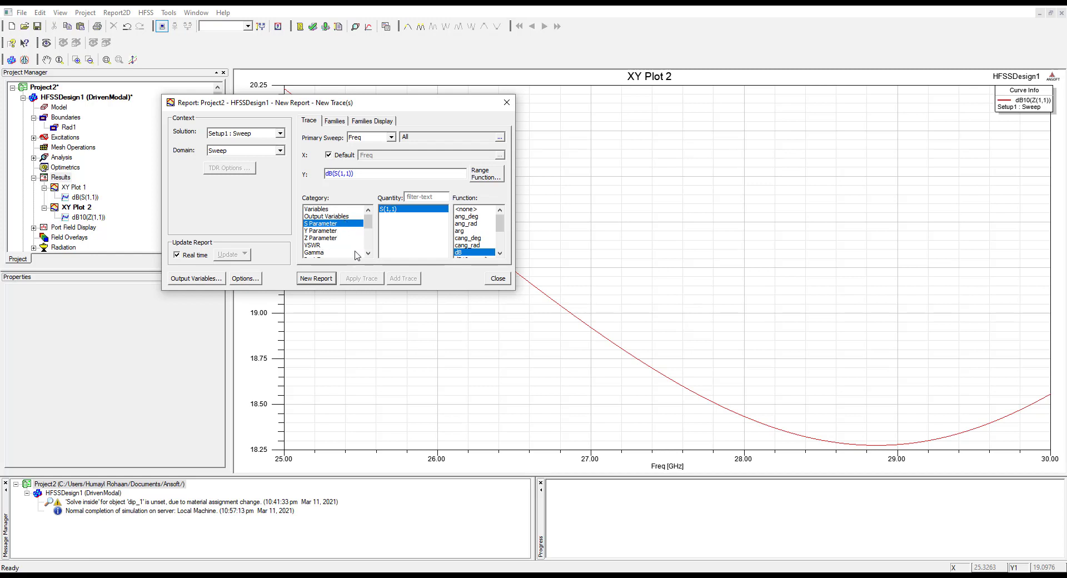
pyautogui.click(312, 245)
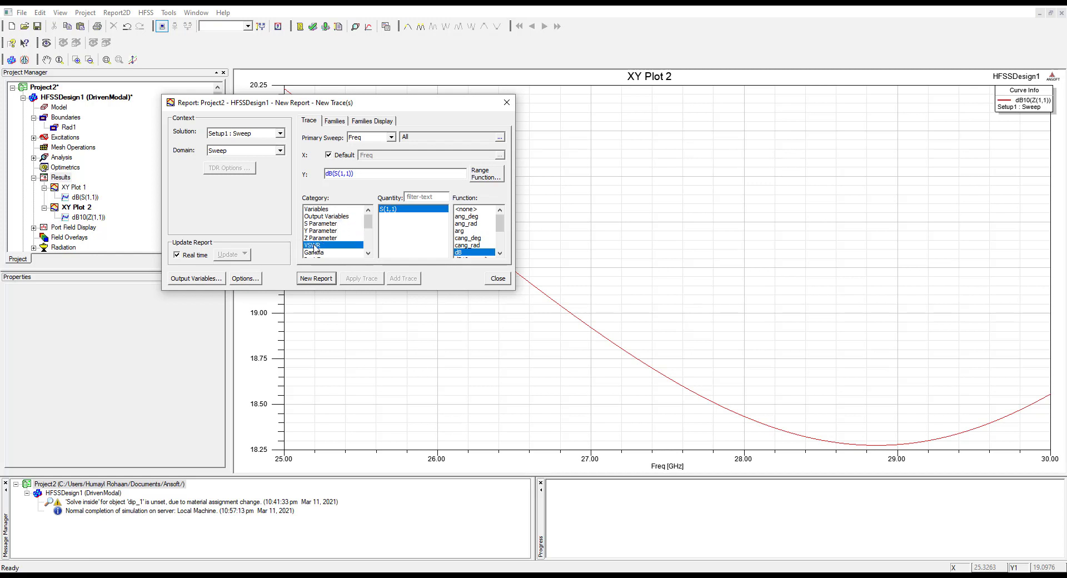
pyautogui.click(309, 278)
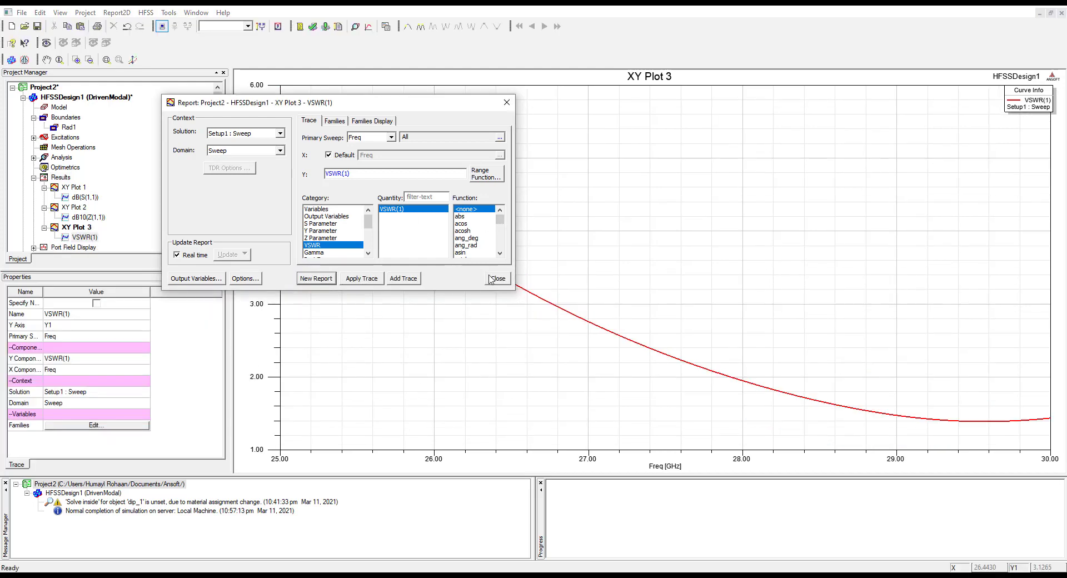
pyautogui.click(497, 279)
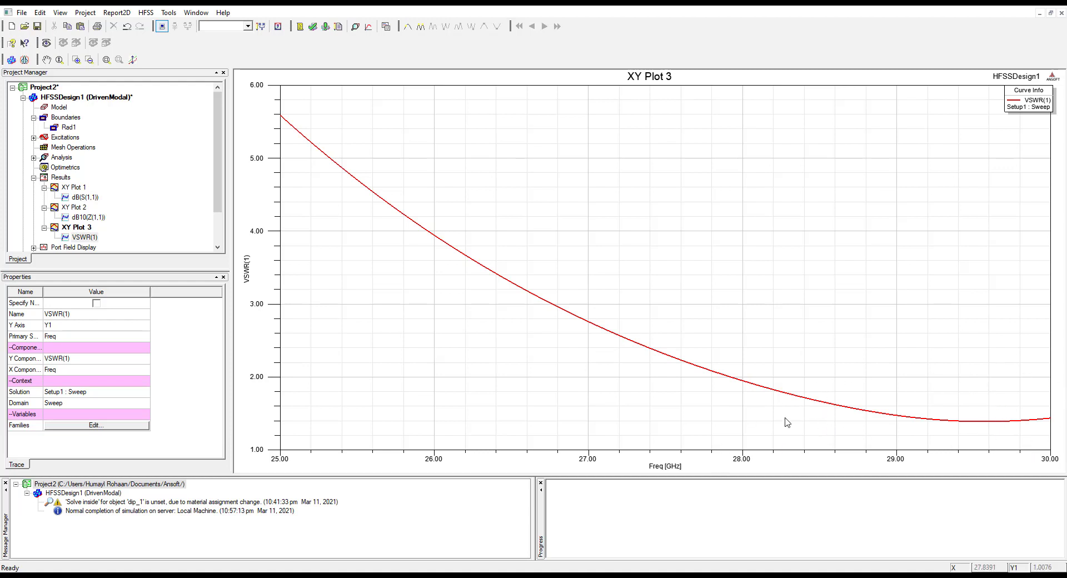
# Select the VSWR(1) curve in XY Plot 3 to examine it
pyautogui.click(1045, 428)
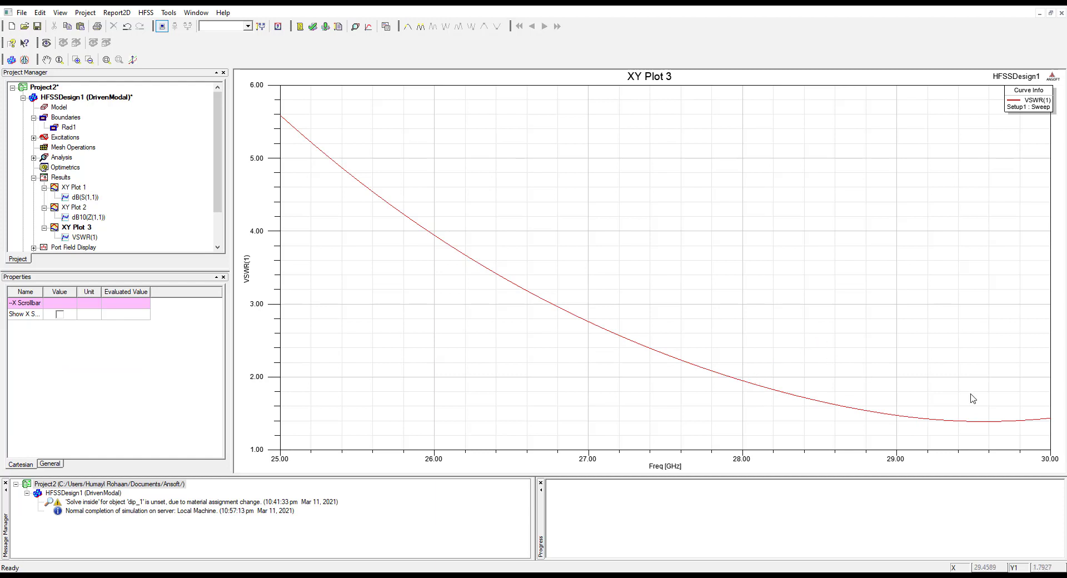
pyautogui.click(803, 388)
pyautogui.click(799, 398)
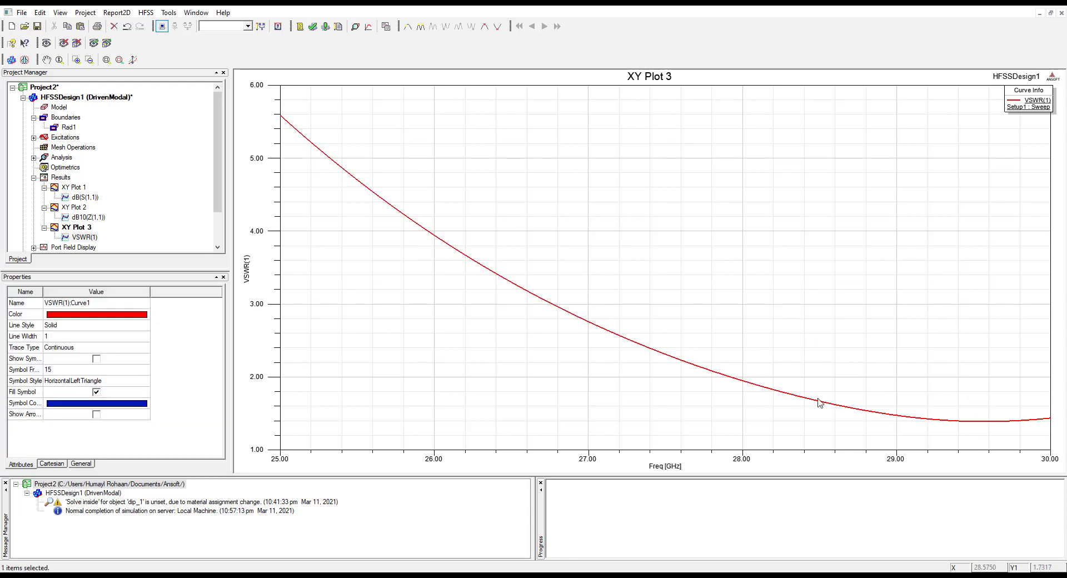
# Create a far fields radiation pattern report of GainTotal against Theta for Setup1 : LastAdaptive on Infinite Sphere1
pyautogui.click(33, 177)
pyautogui.click(58, 178)
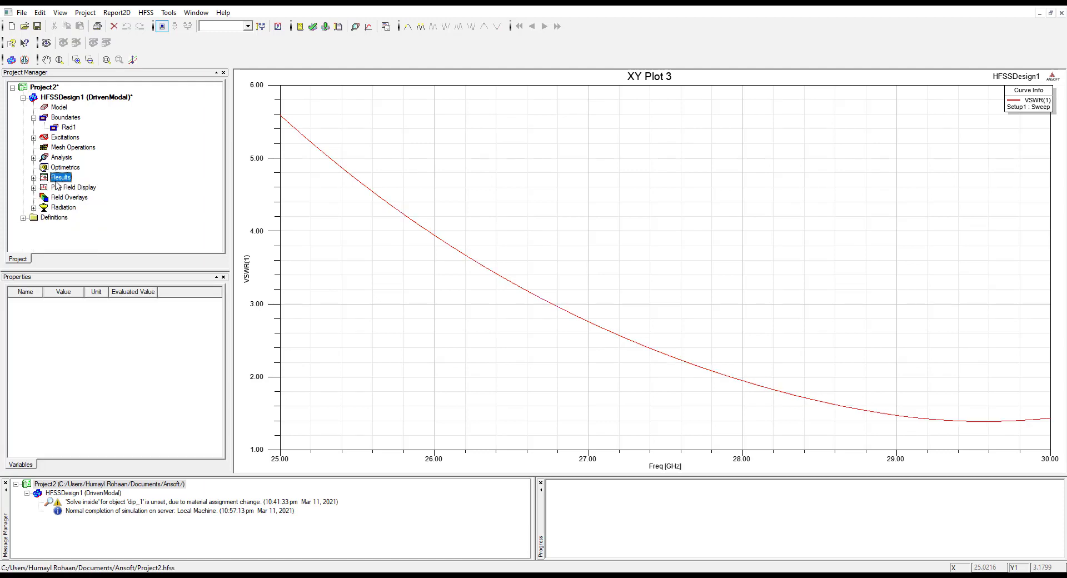
pyautogui.rightClick(56, 179)
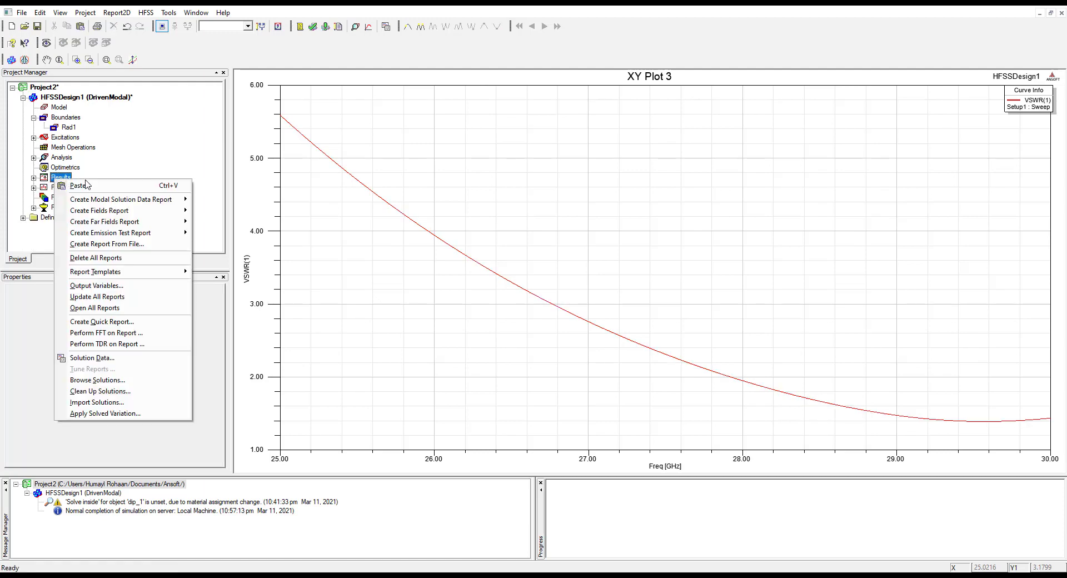
pyautogui.moveTo(177, 222)
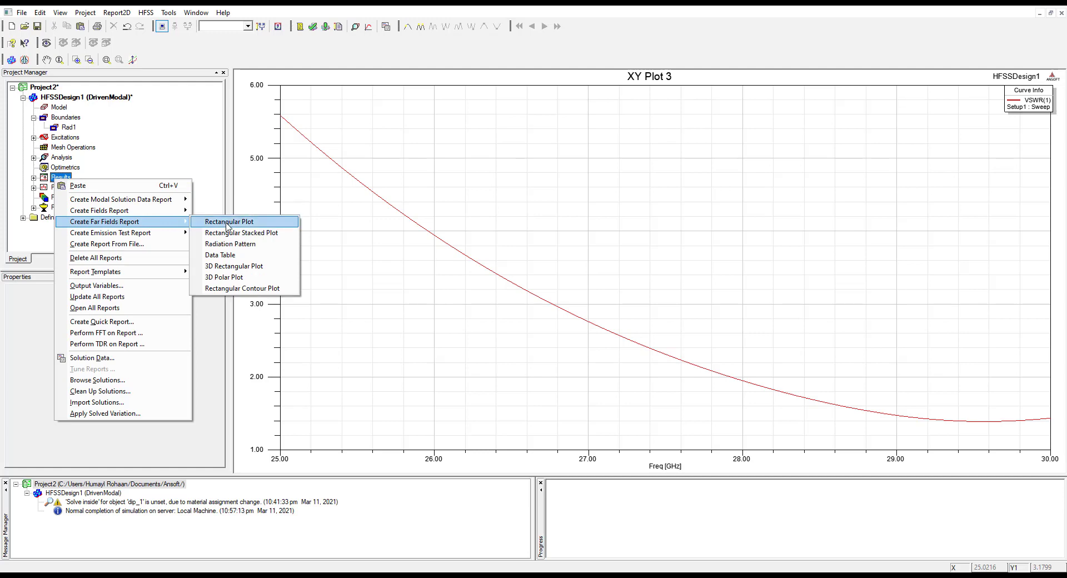
pyautogui.click(257, 247)
pyautogui.click(310, 231)
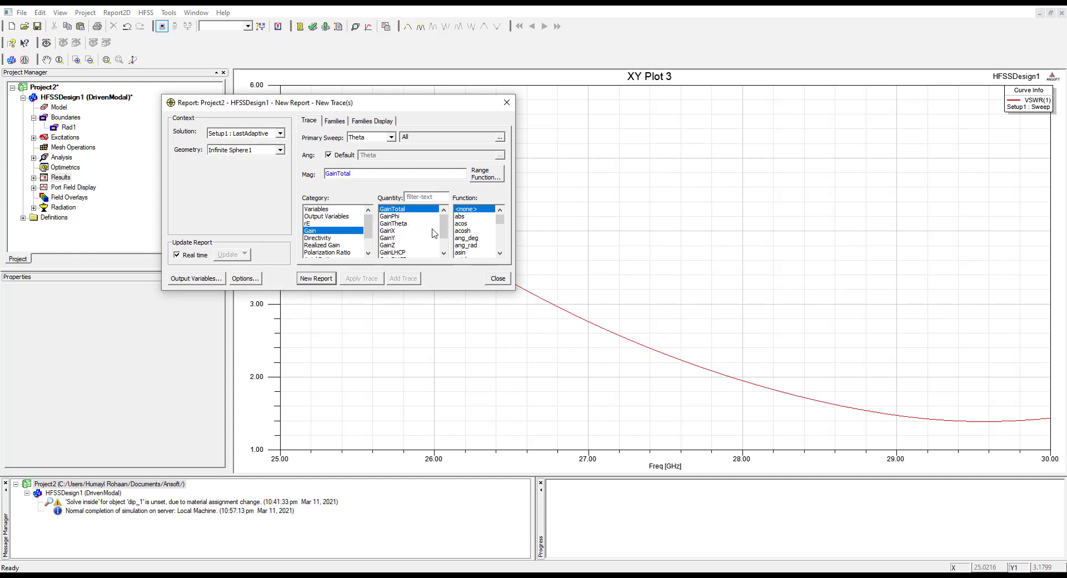
pyautogui.click(316, 278)
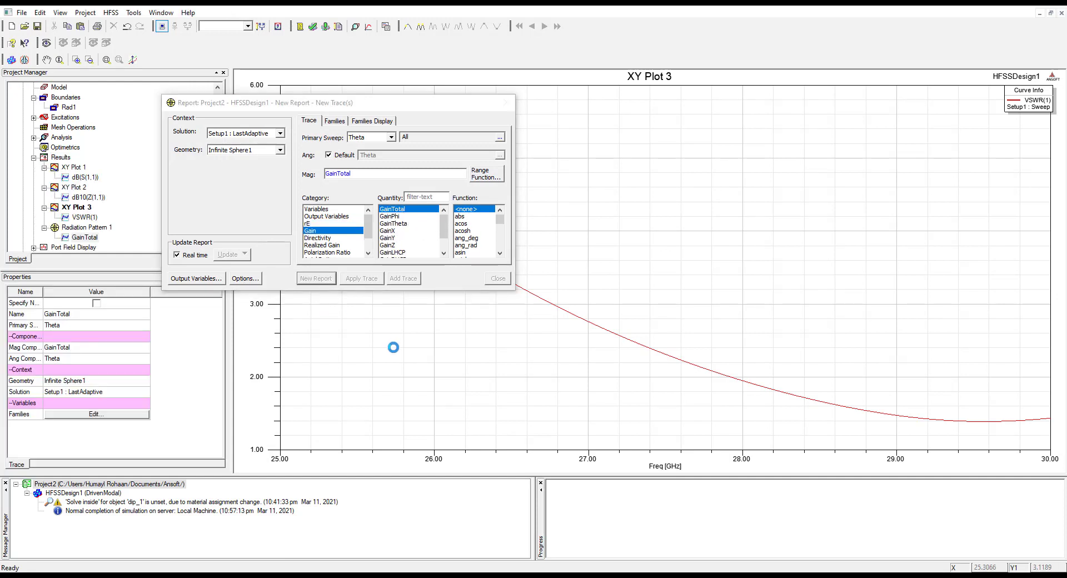
pyautogui.click(498, 278)
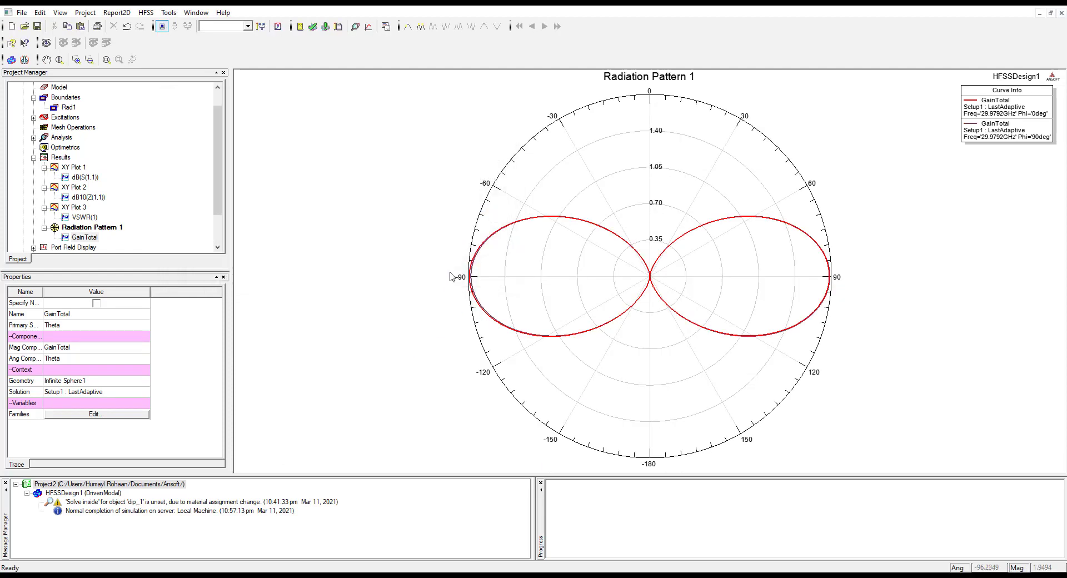
# Examine the GainTotal curves for Phi 0deg and Phi 90deg and their legend in Radiation Pattern 1
pyautogui.click(1003, 110)
pyautogui.click(1017, 380)
pyautogui.click(1008, 127)
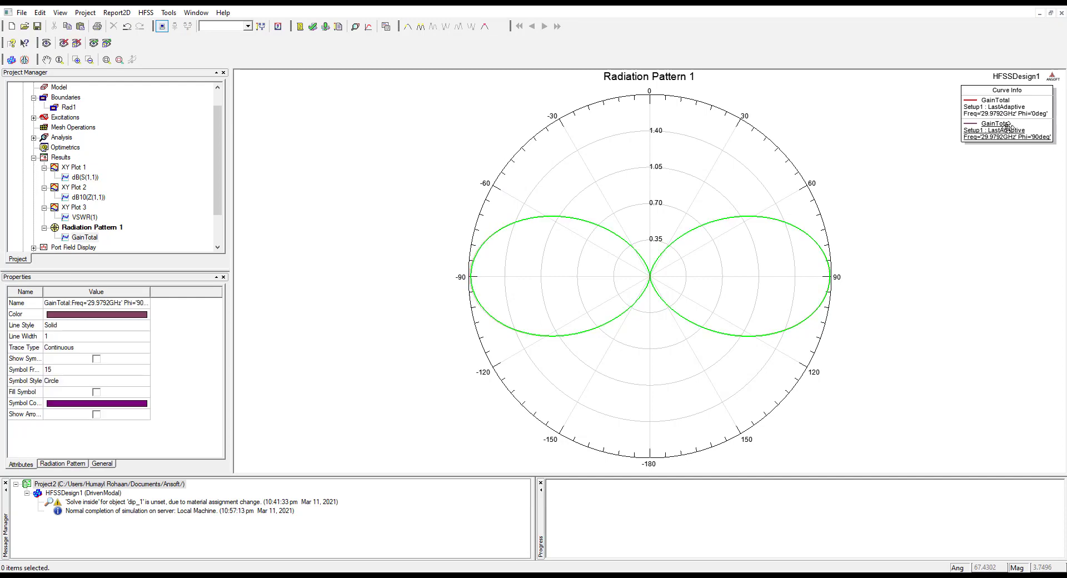
pyautogui.click(953, 420)
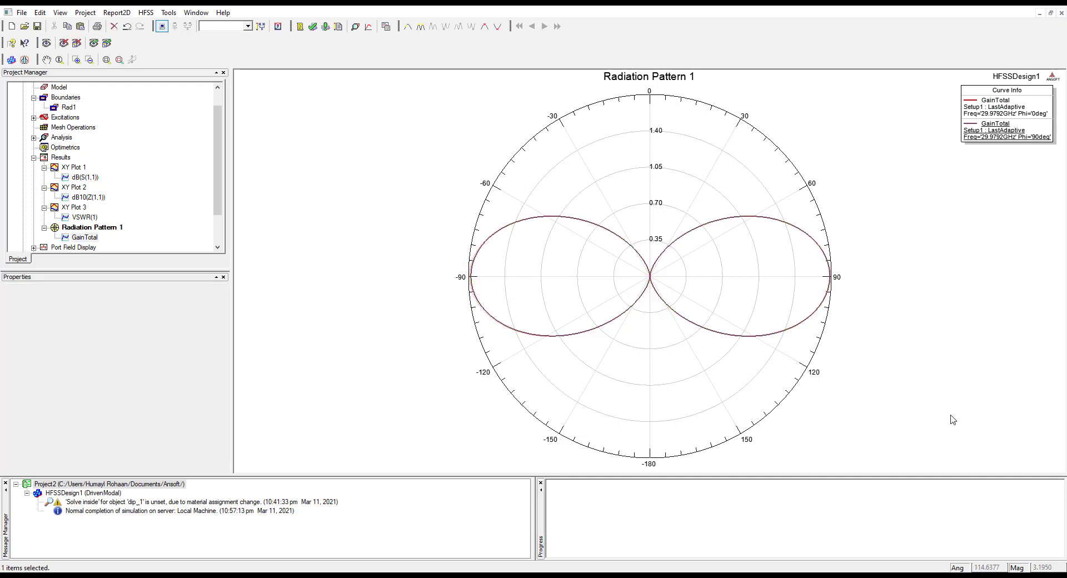
pyautogui.click(1007, 133)
pyautogui.click(989, 94)
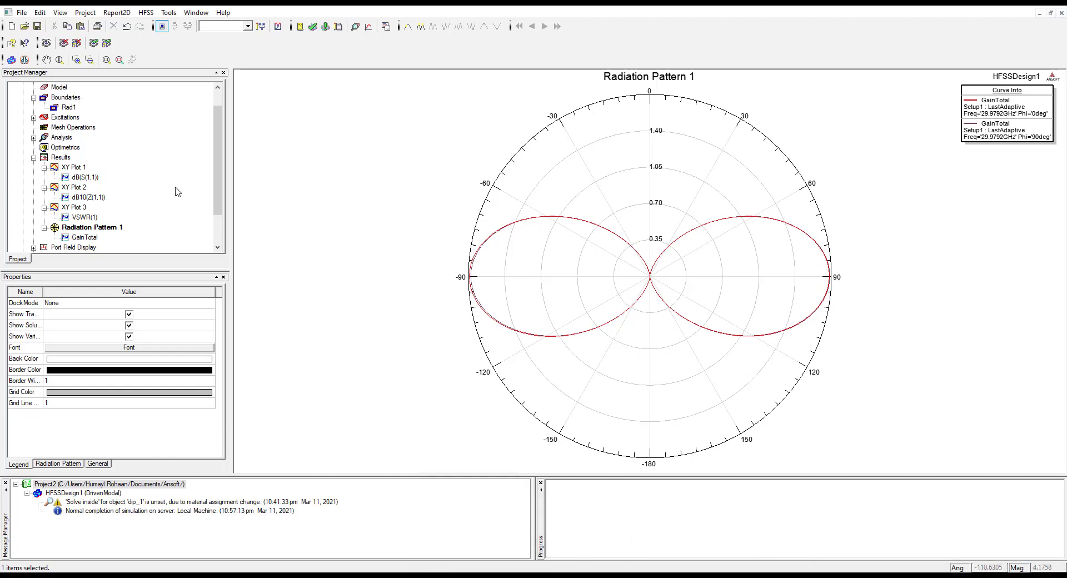
# Return to the dipole's 3D model and highlight its Radiation cylinder for inspection
pyautogui.scroll(1, 211, 177)
pyautogui.click(56, 107)
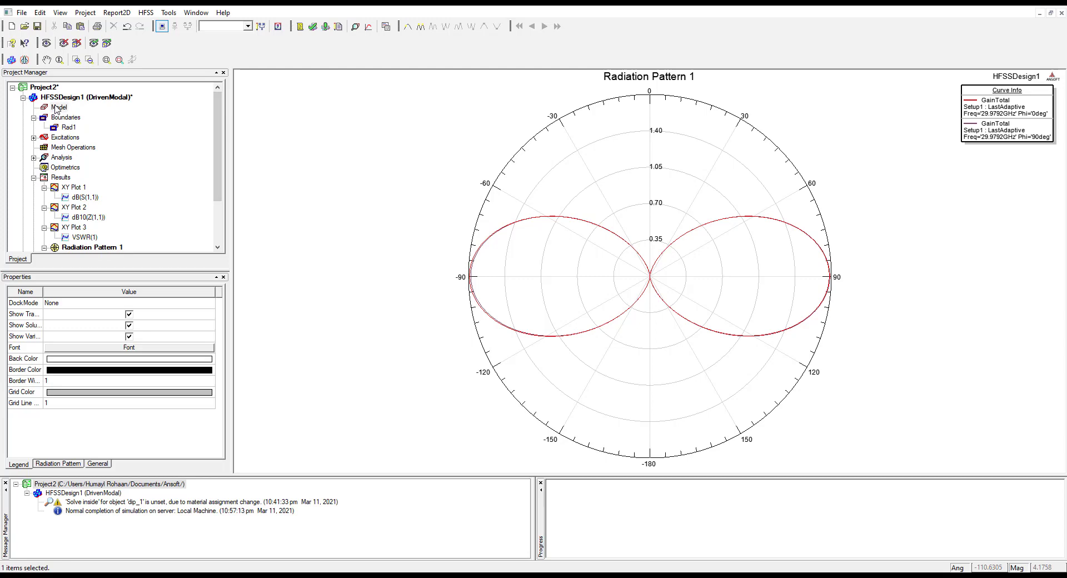
pyautogui.doubleClick(60, 97)
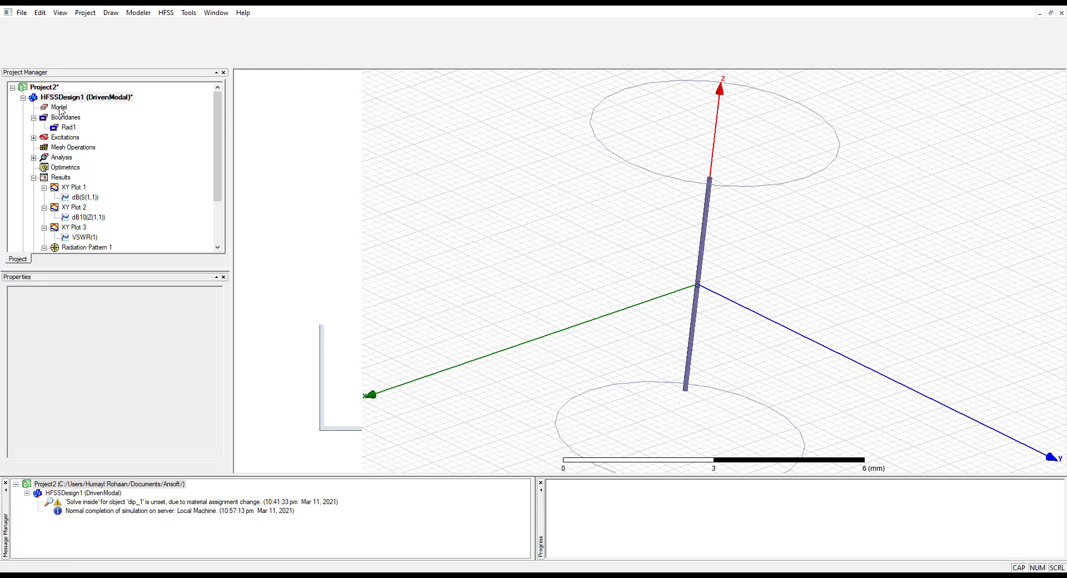
pyautogui.click(704, 227)
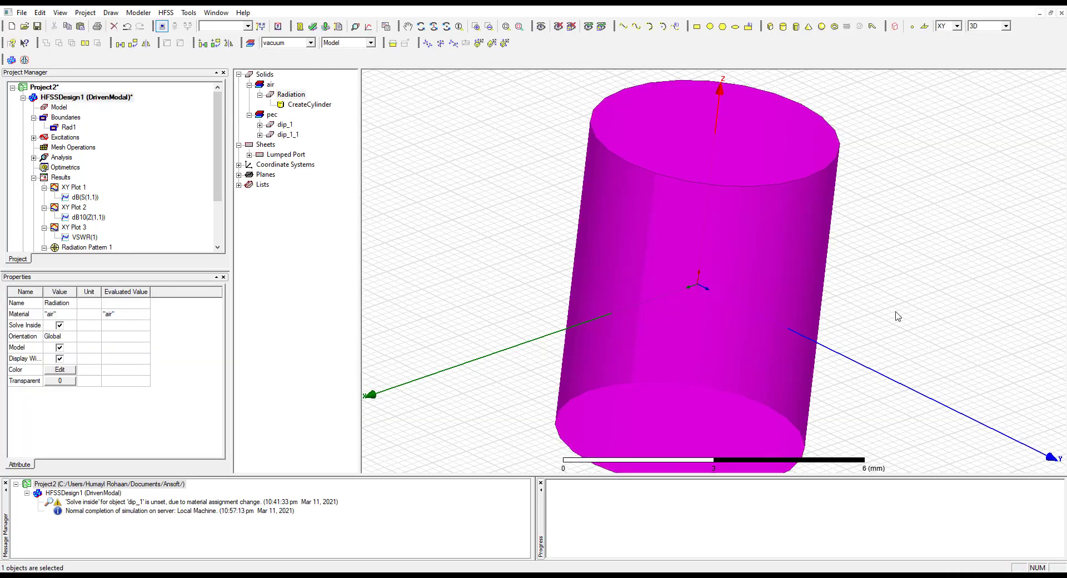
pyautogui.click(881, 321)
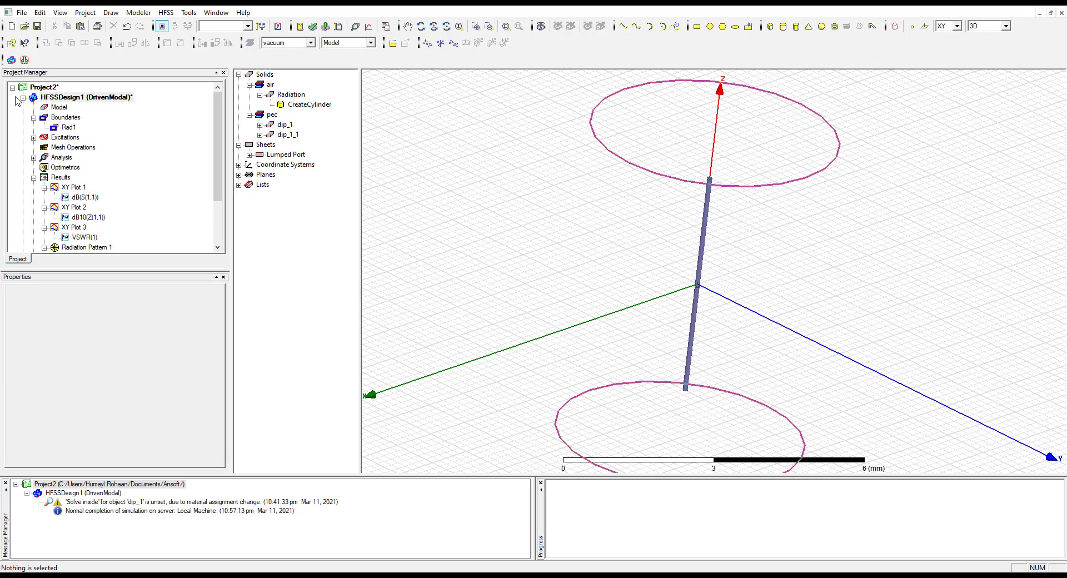
# Create a new project, insert an HFSS design into it and expand that design's contents
pyautogui.click(23, 98)
pyautogui.click(22, 13)
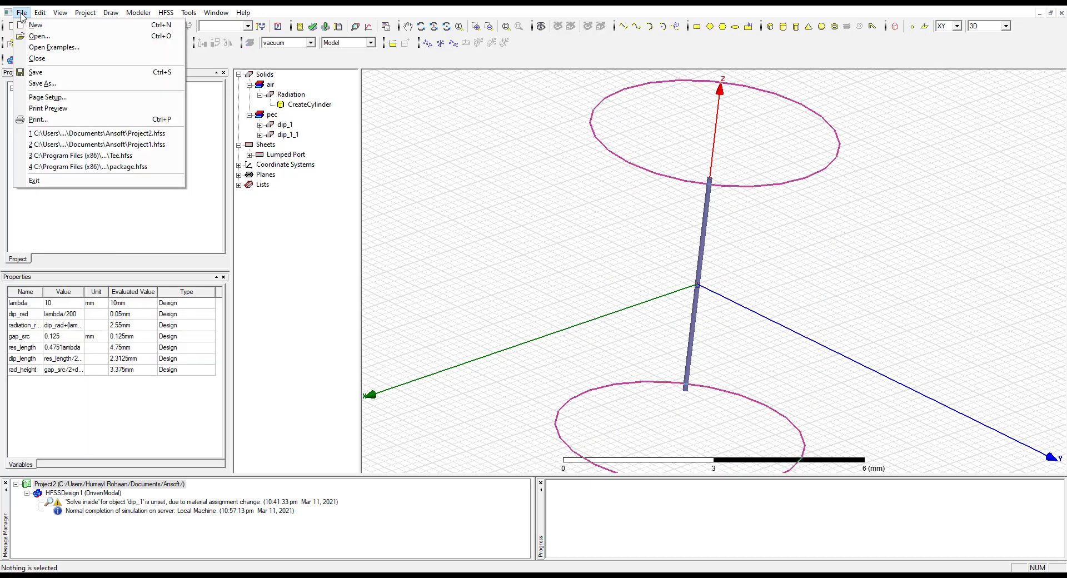
pyautogui.click(34, 24)
pyautogui.click(13, 117)
pyautogui.click(85, 12)
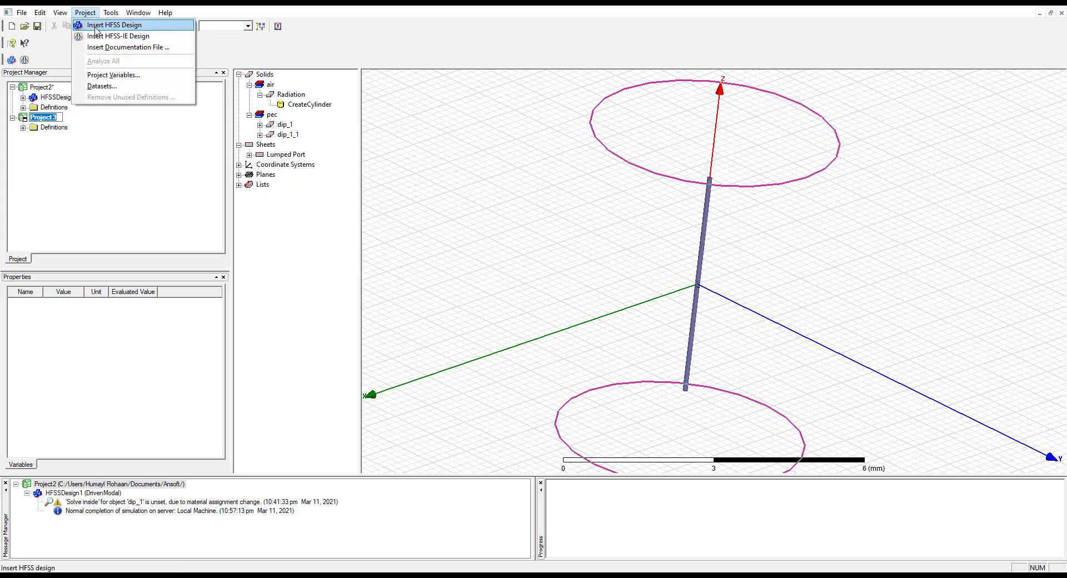
pyautogui.click(114, 25)
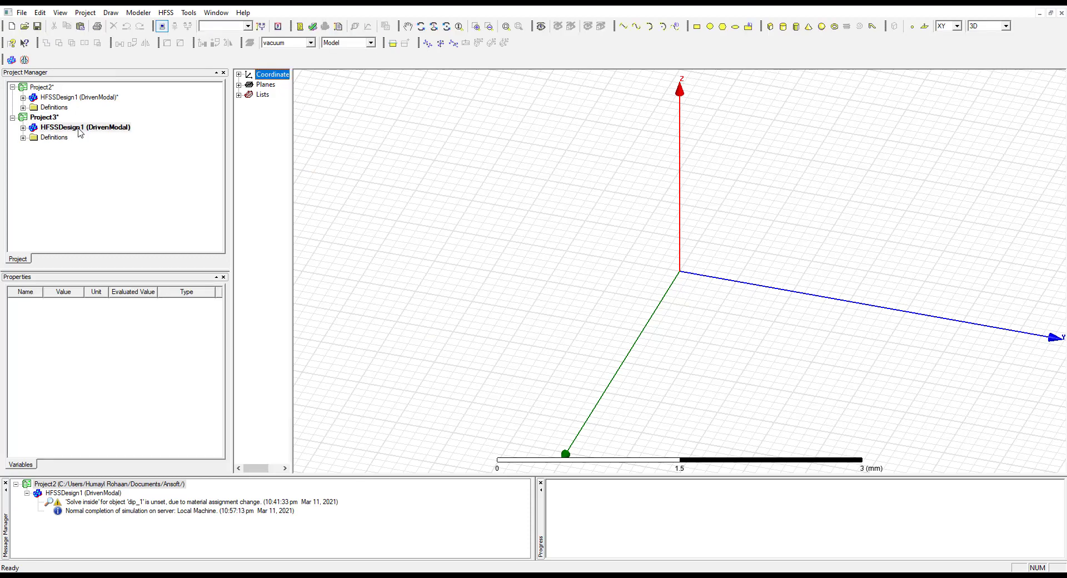
pyautogui.click(23, 127)
# Reopen the Project2 dipole design and copy all of its model objects
pyautogui.click(74, 97)
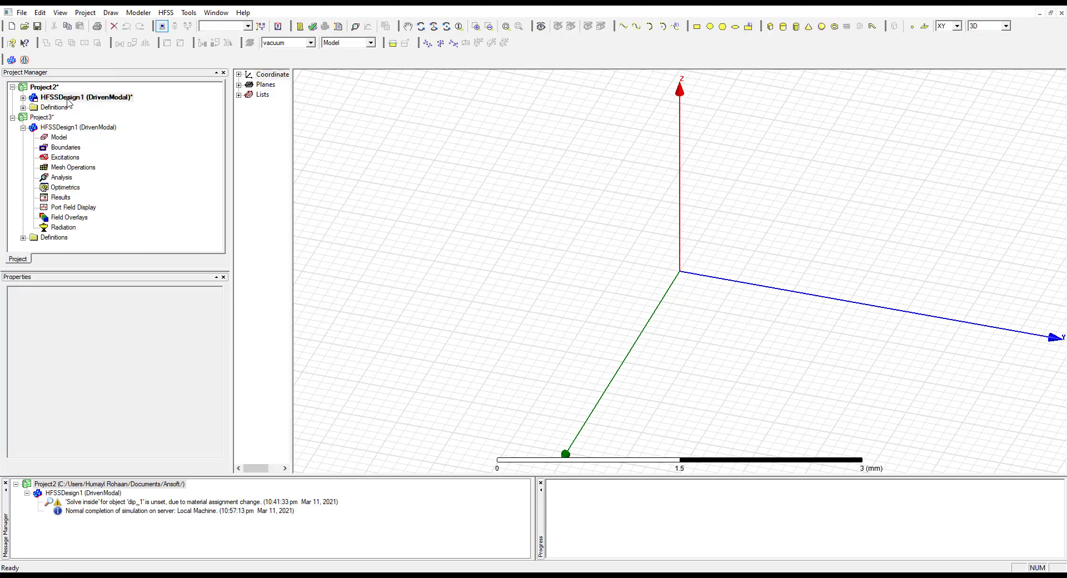
pyautogui.click(23, 97)
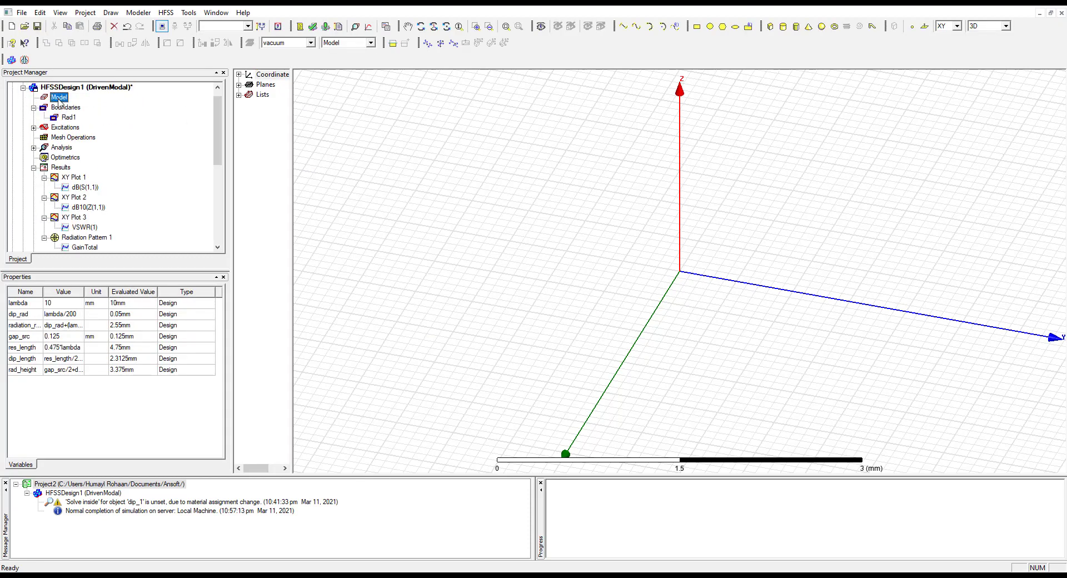
pyautogui.doubleClick(59, 98)
pyautogui.click(625, 379)
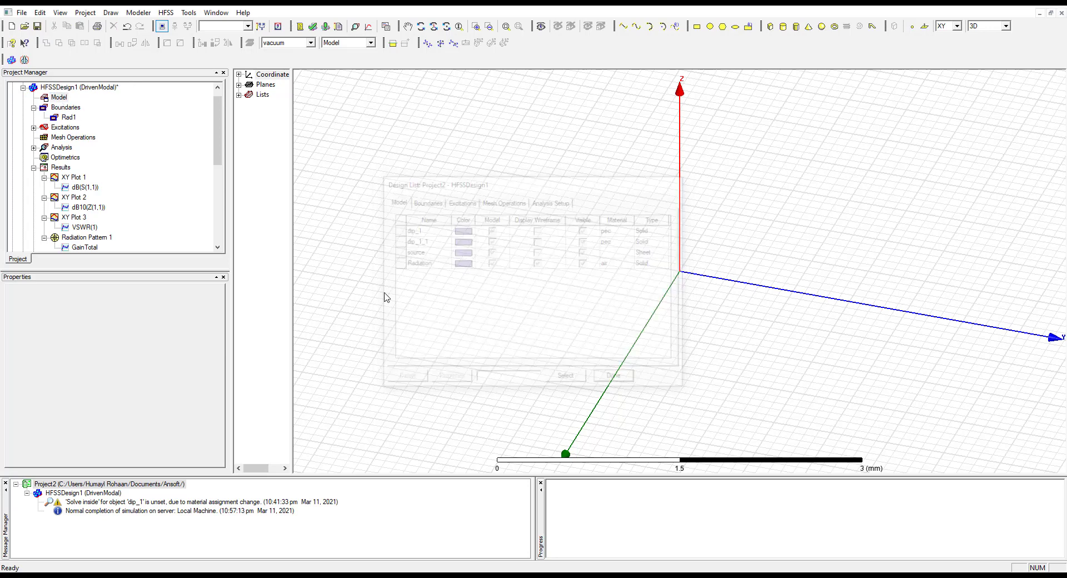
pyautogui.doubleClick(58, 99)
pyautogui.click(624, 379)
pyautogui.click(101, 88)
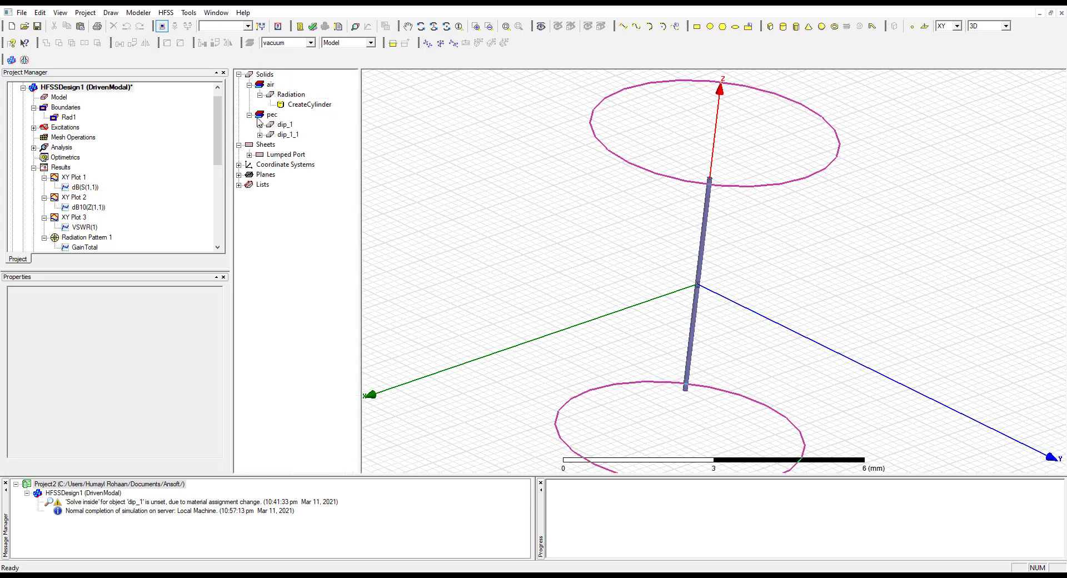
pyautogui.hotkey('ctrl', 'a')
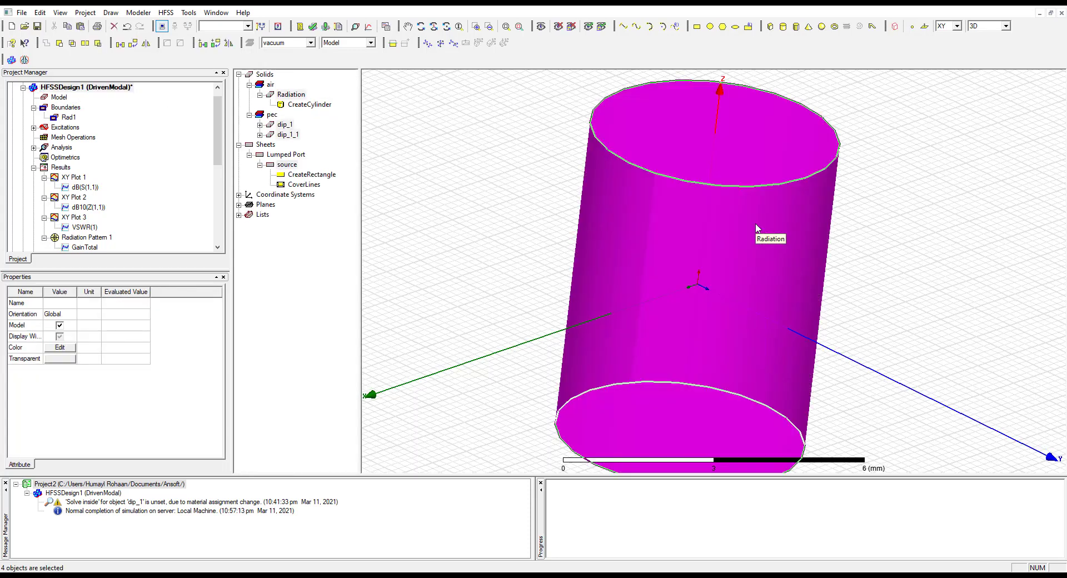
pyautogui.click(22, 87)
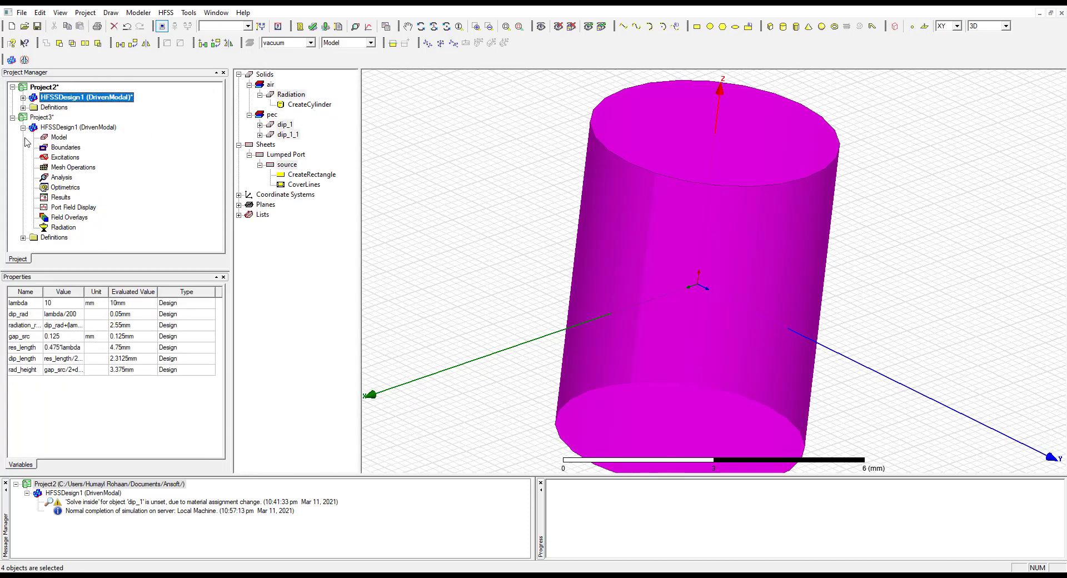
# Open the empty HFSSDesign1 in Project3 and paste the copied dipole model objects into it
pyautogui.click(64, 128)
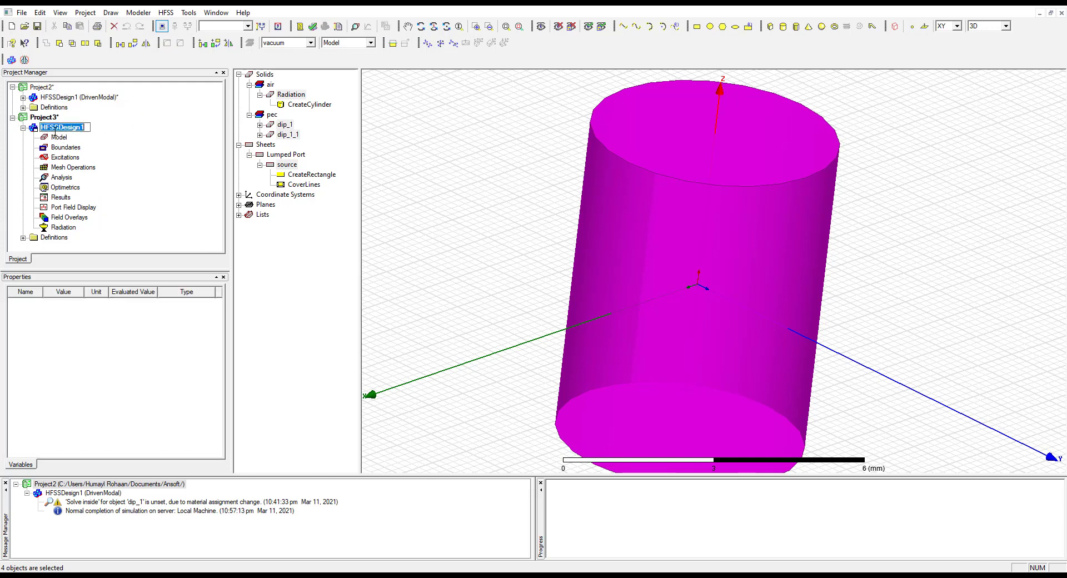
pyautogui.doubleClick(55, 129)
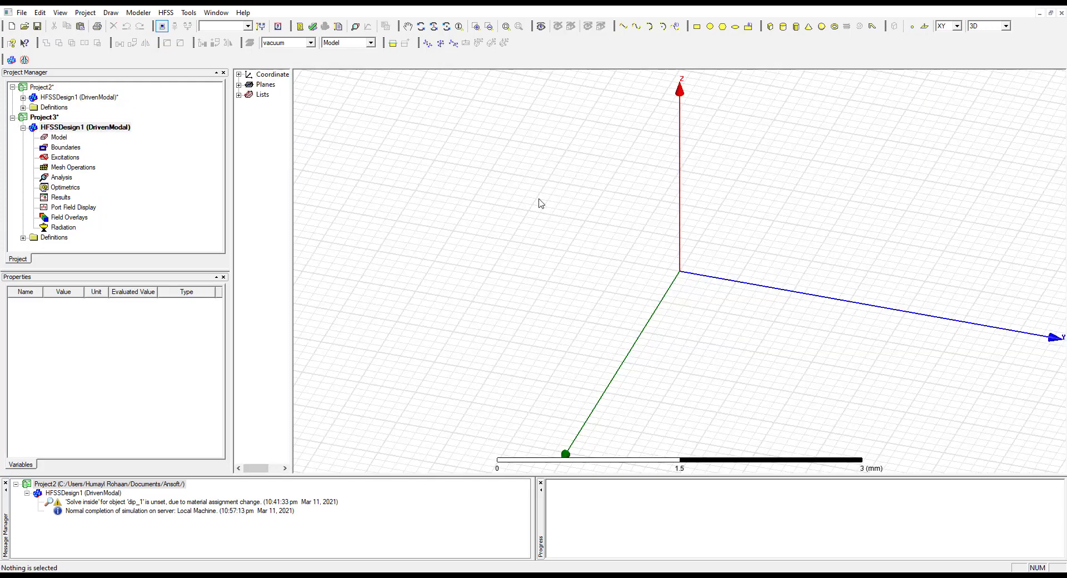
pyautogui.hotkey('ctrl', 'v')
pyautogui.click(710, 230)
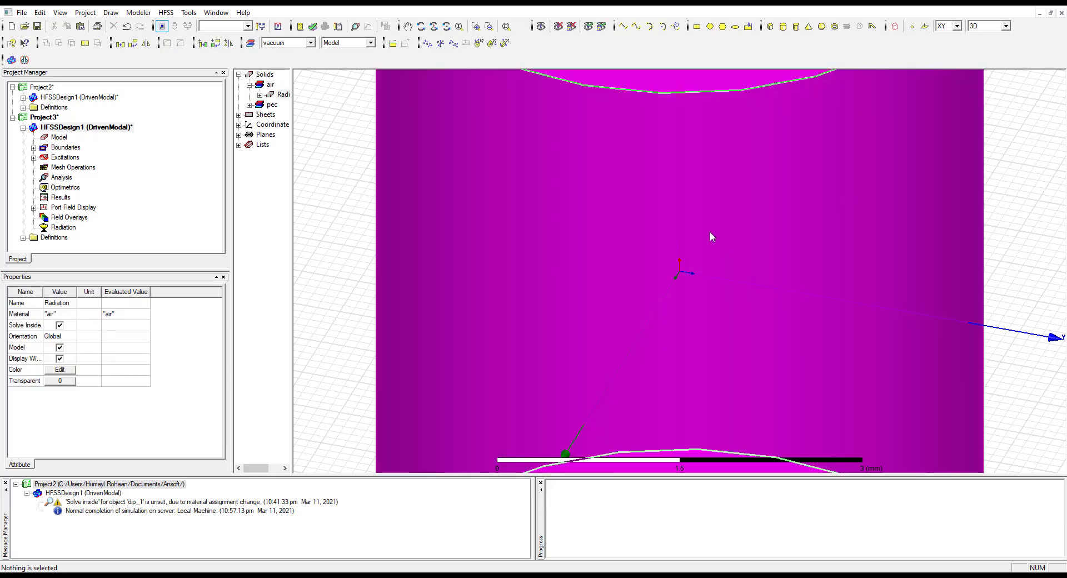
pyautogui.moveTo(291, 131); pyautogui.dragTo(355, 131)
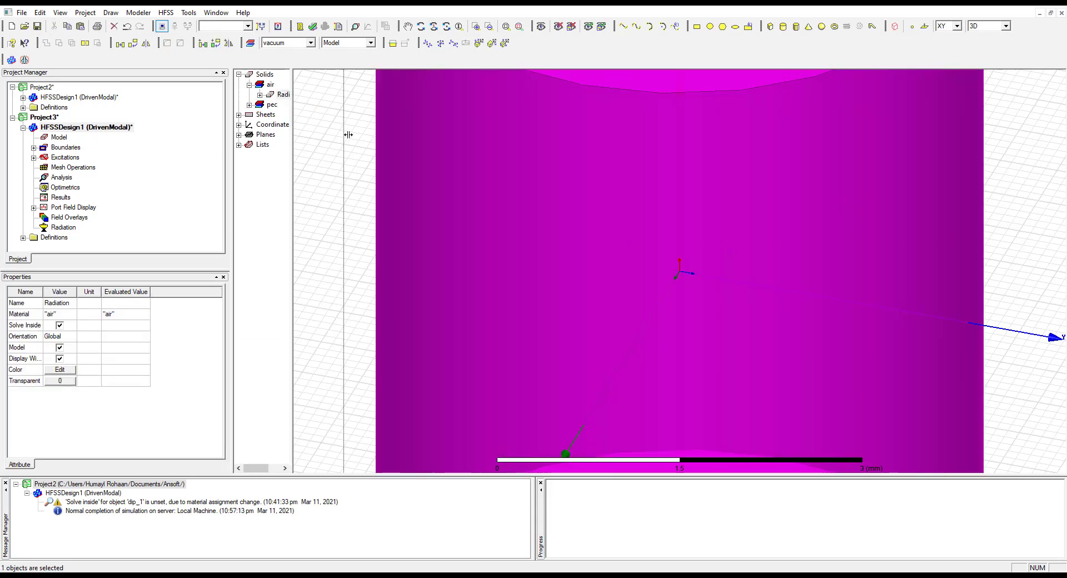
pyautogui.click(33, 147)
pyautogui.click(34, 147)
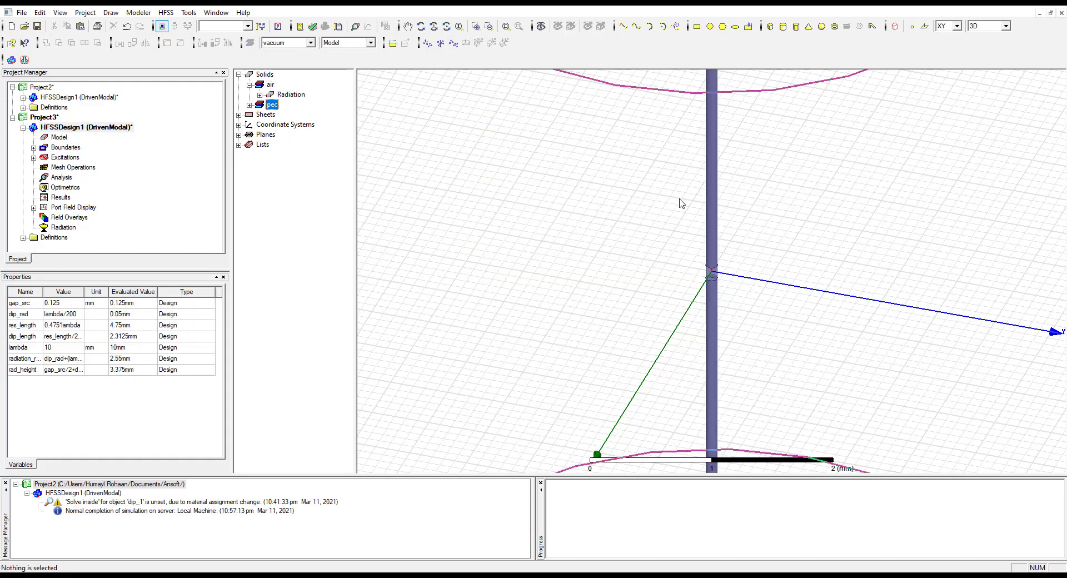
# Delete the lower dipole arm dip_1_1 from the Project3 model
pyautogui.click(723, 225)
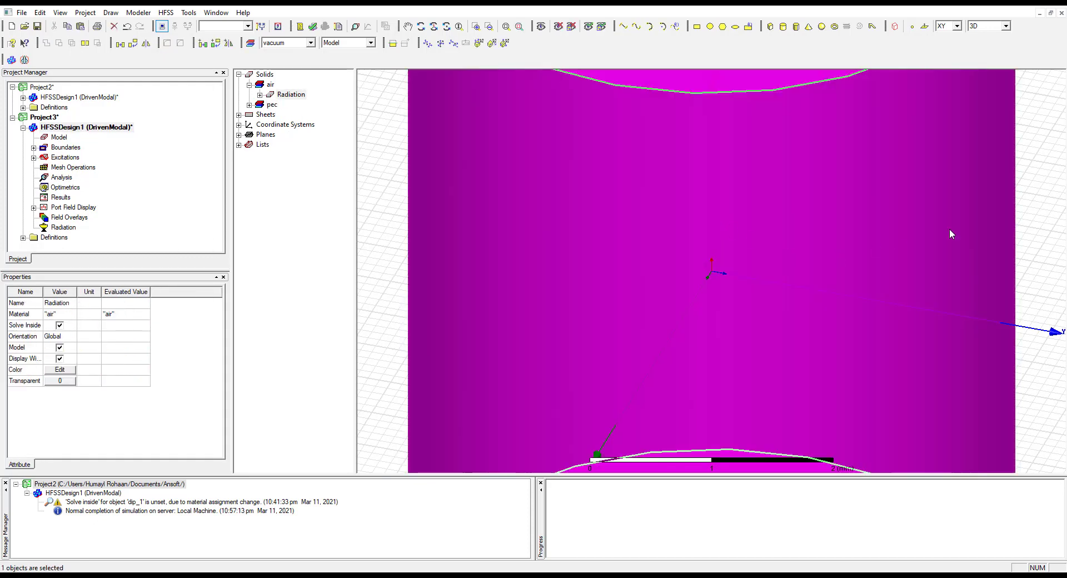
pyautogui.click(341, 191)
pyautogui.scroll(3, 555, 274)
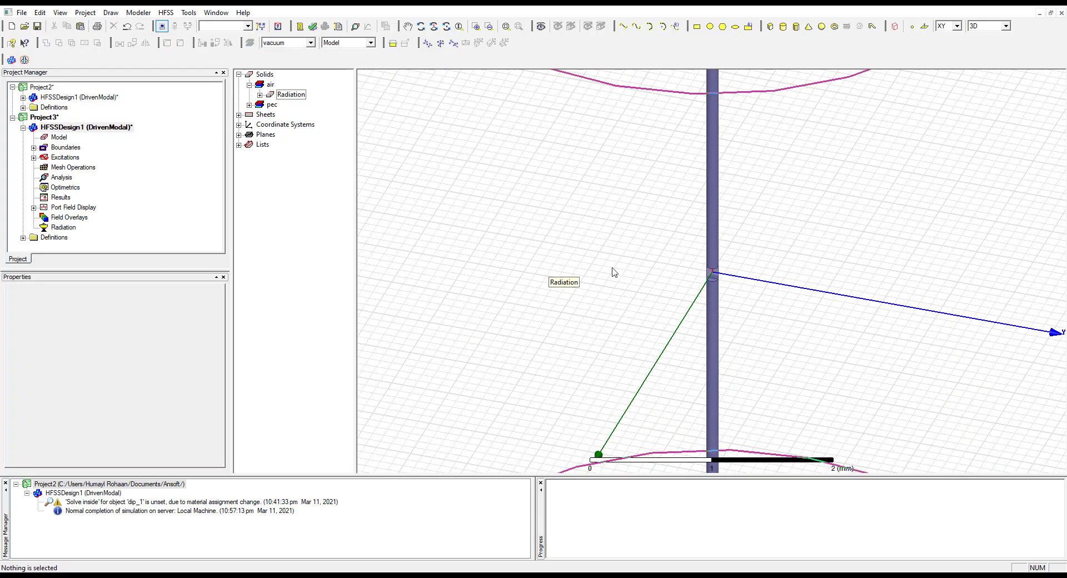
pyautogui.scroll(5, 746, 280)
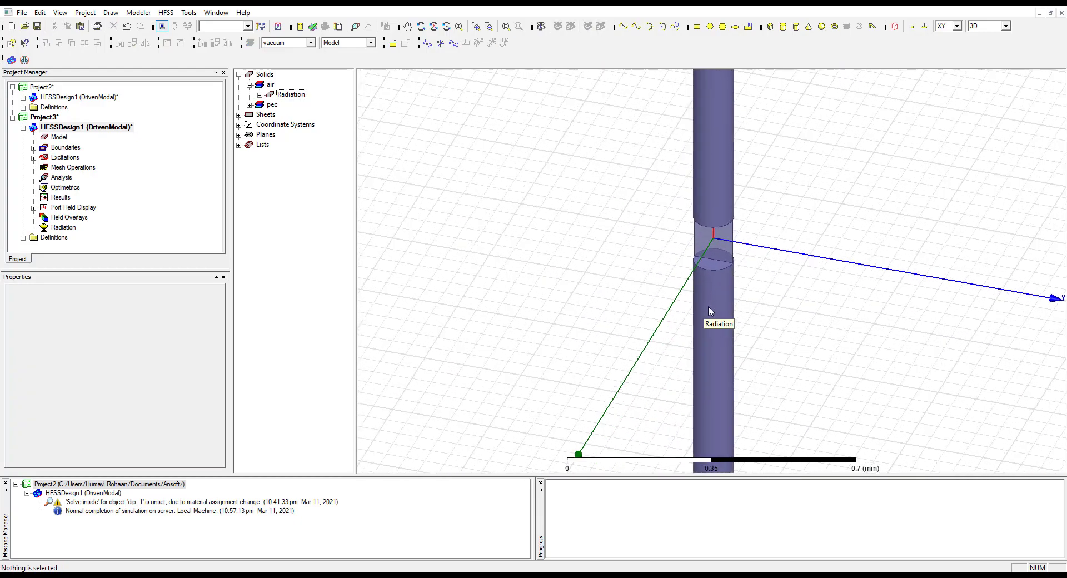
pyautogui.click(725, 295)
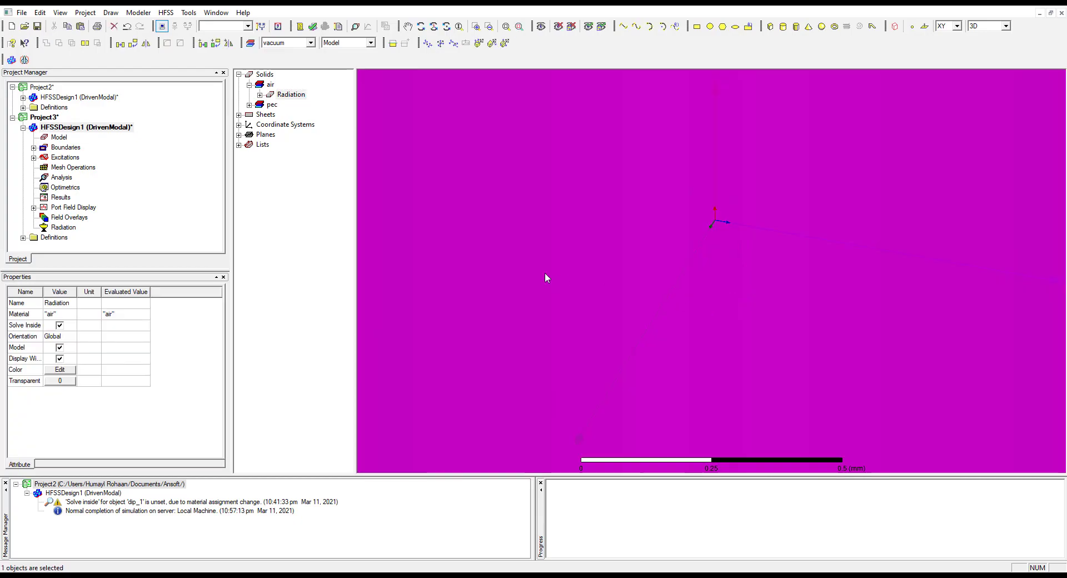
pyautogui.click(250, 104)
pyautogui.click(287, 125)
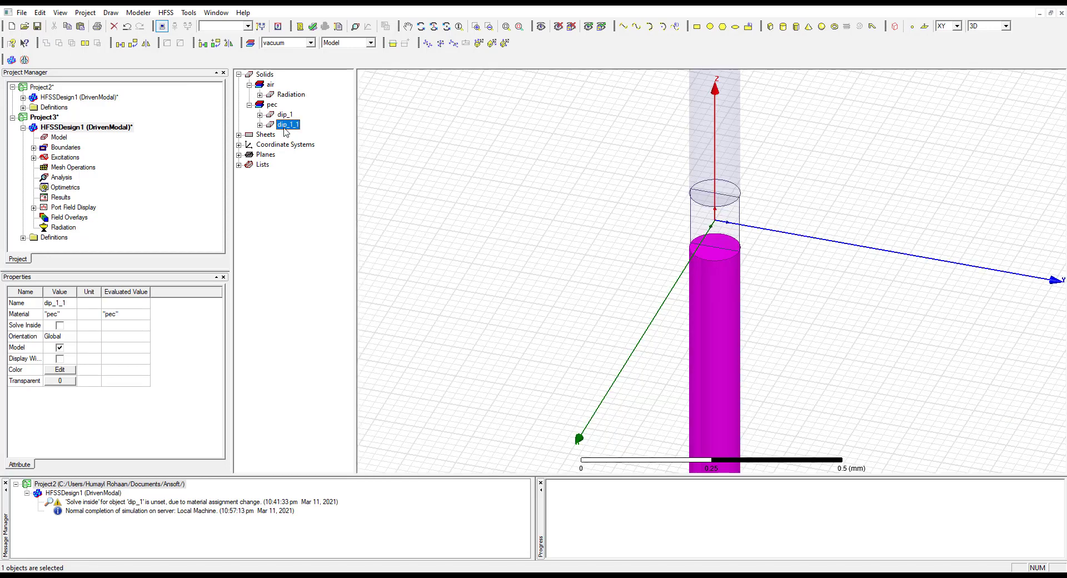
pyautogui.press('Delete')
# Delete the lumped port source sheet from the Project3 model
pyautogui.click(719, 169)
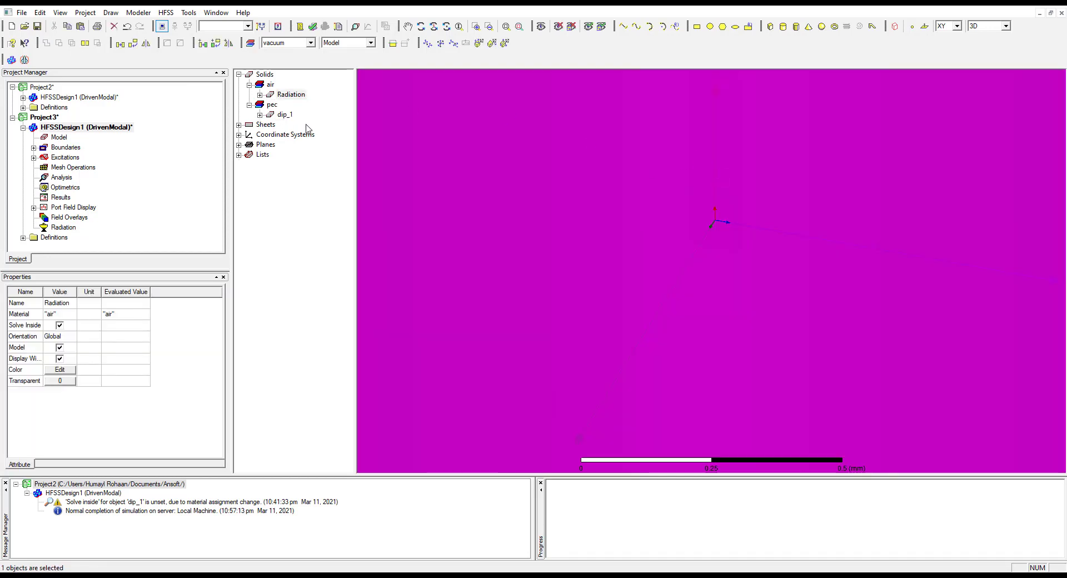
pyautogui.click(238, 125)
pyautogui.click(255, 137)
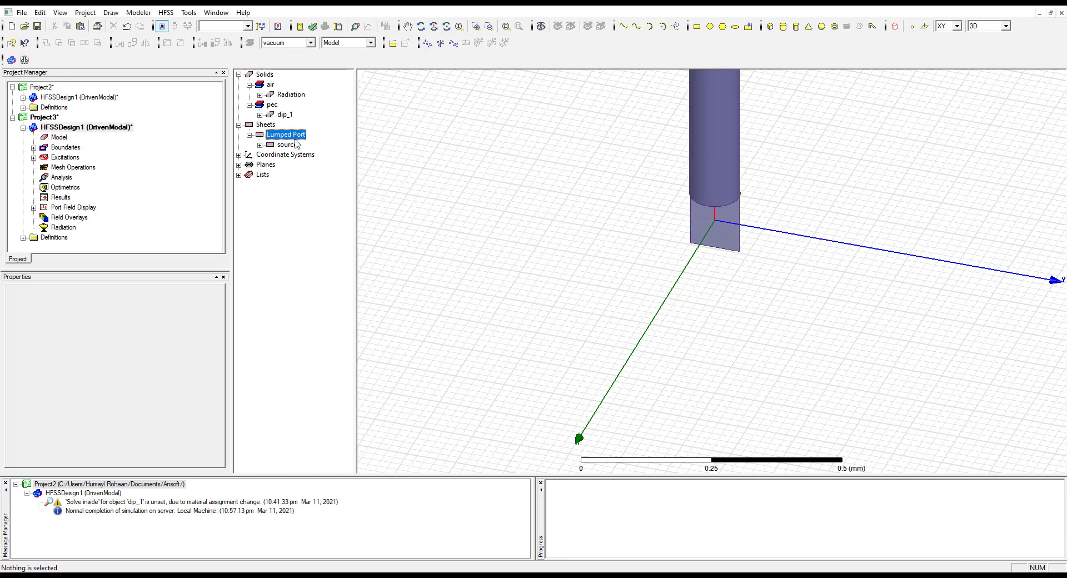
pyautogui.press('Delete')
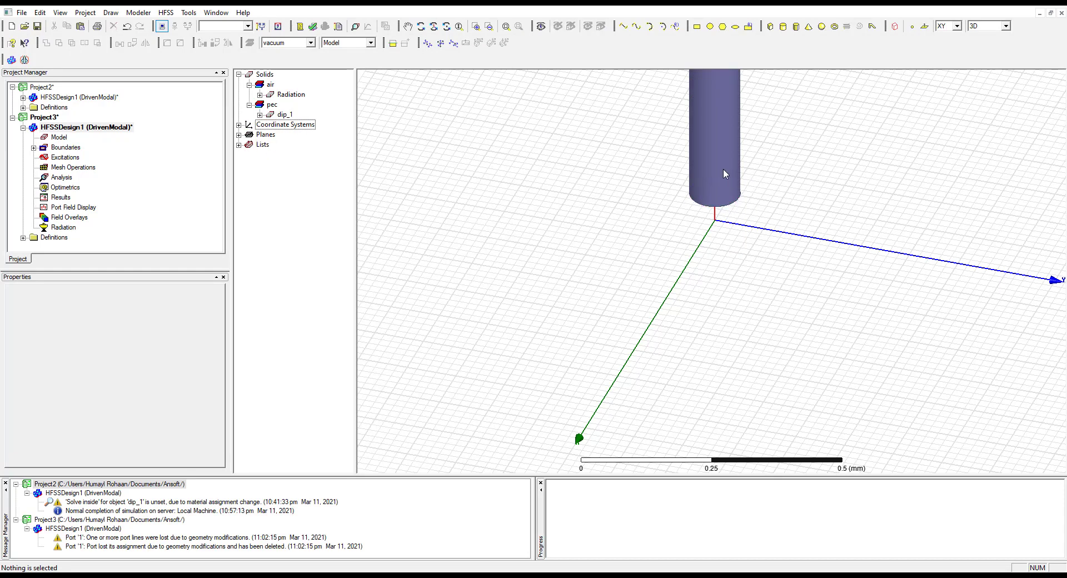
# Delete the DuplicateAroundAxis operation from the history of dip_1, keeping only its cylinder
pyautogui.click(750, 229)
pyautogui.press('b')
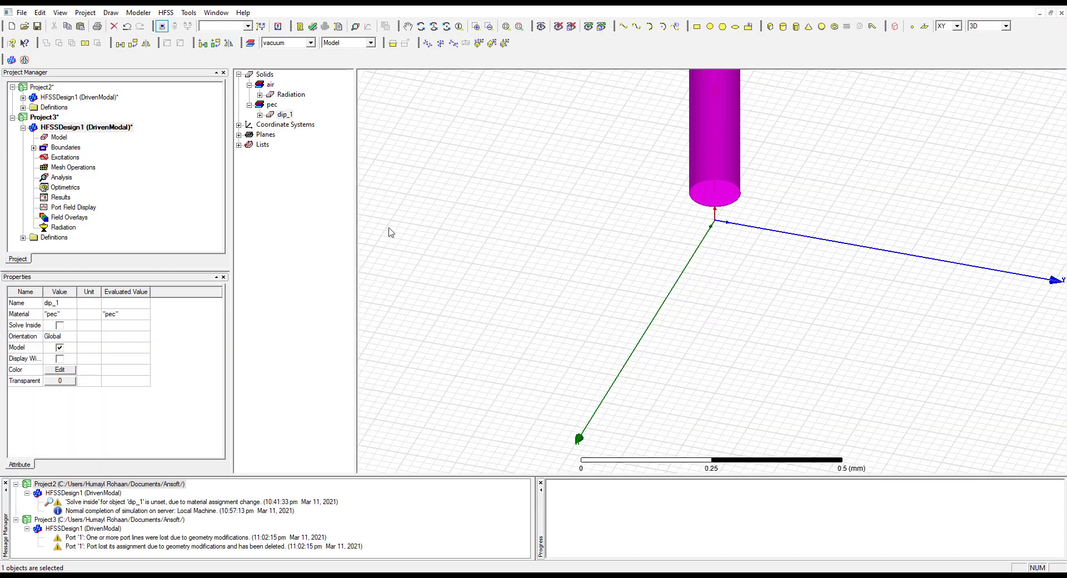
pyautogui.doubleClick(284, 116)
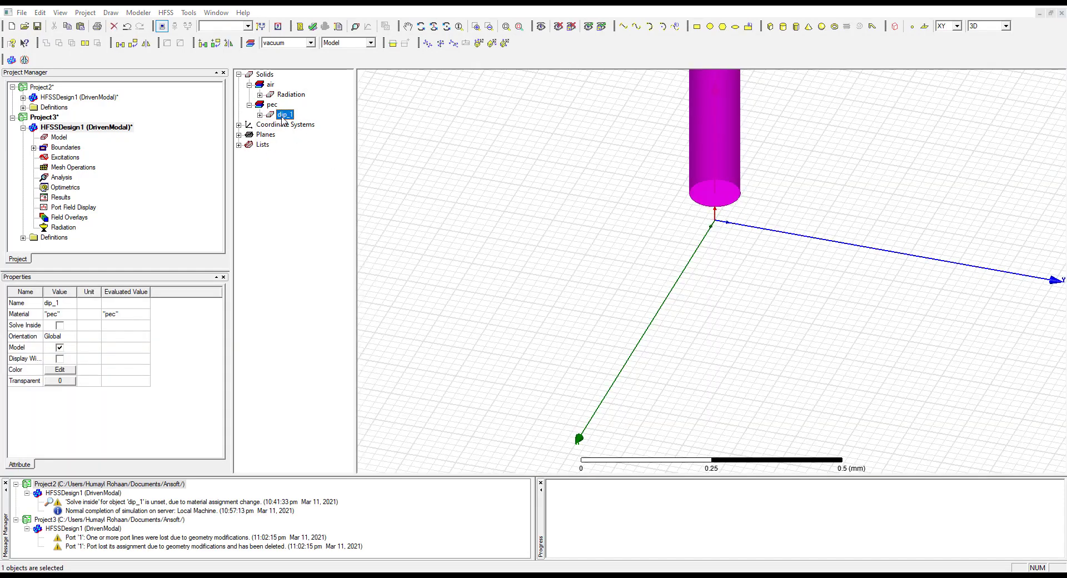
pyautogui.click(739, 418)
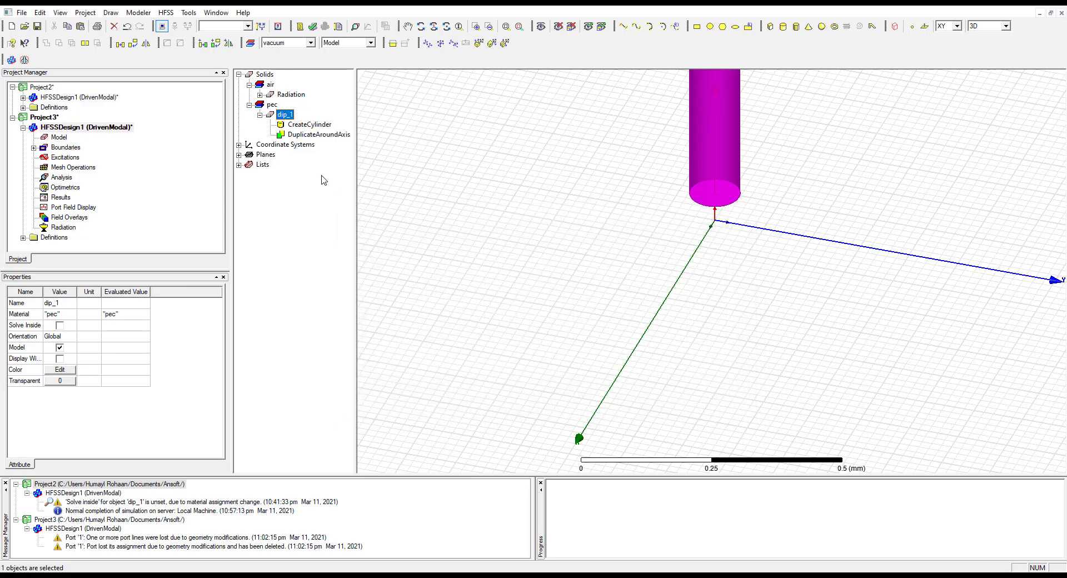
pyautogui.click(309, 124)
pyautogui.click(314, 135)
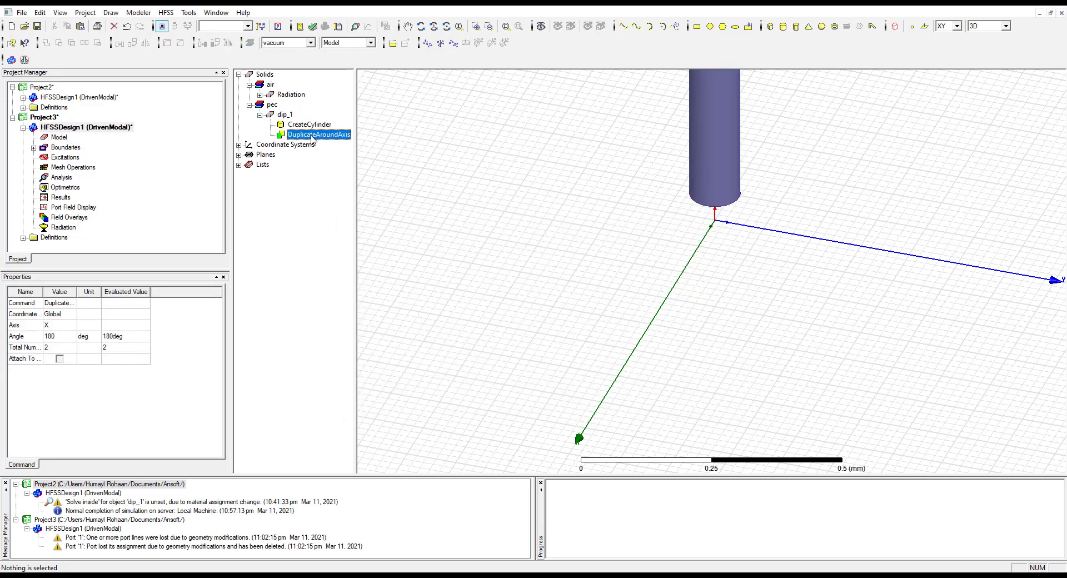
pyautogui.press('Delete')
# Set the Z coordinate of the dip_1 cylinder's center position to 0
pyautogui.doubleClick(309, 125)
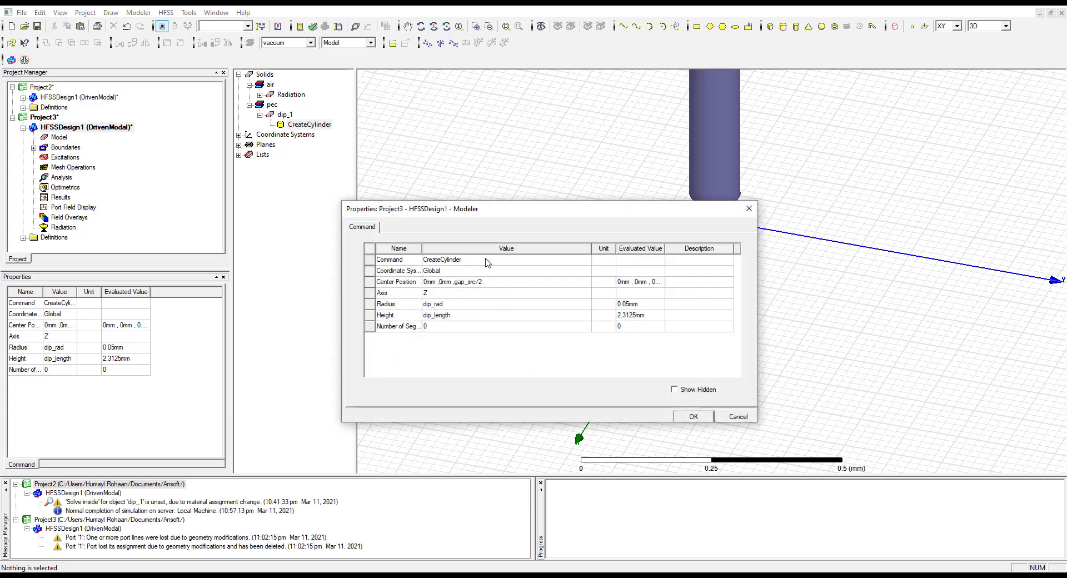
pyautogui.click(470, 282)
pyautogui.click(483, 282)
pyautogui.moveTo(482, 281); pyautogui.dragTo(455, 281)
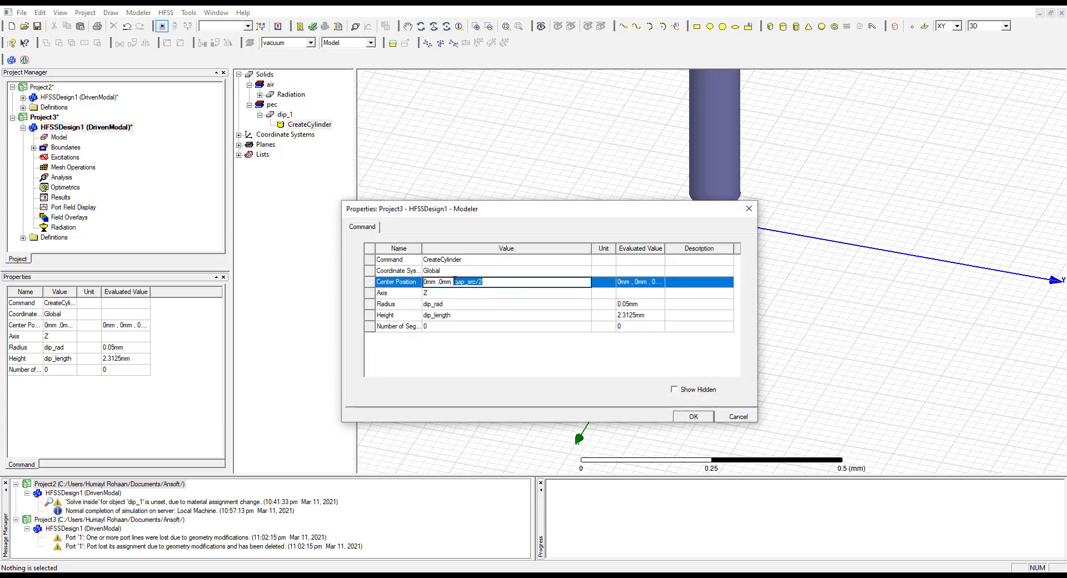
pyautogui.write('0')
pyautogui.click(699, 418)
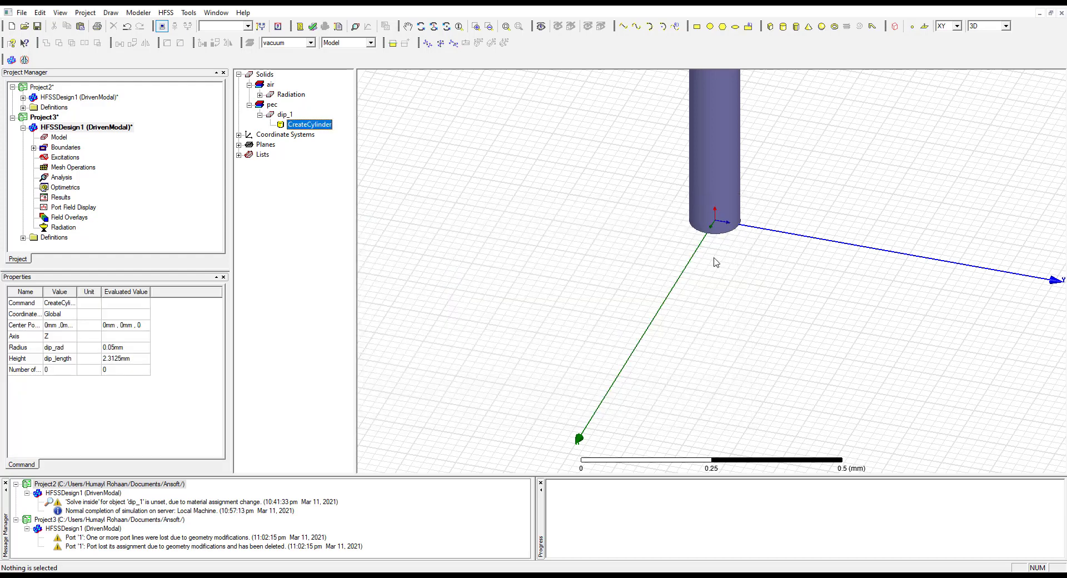
# Draw a circle sheet of about 0.07 mm radius on the XY plane, centered near (0.22, -0.4, 0) mm
pyautogui.click(711, 25)
pyautogui.click(488, 243)
pyautogui.click(505, 264)
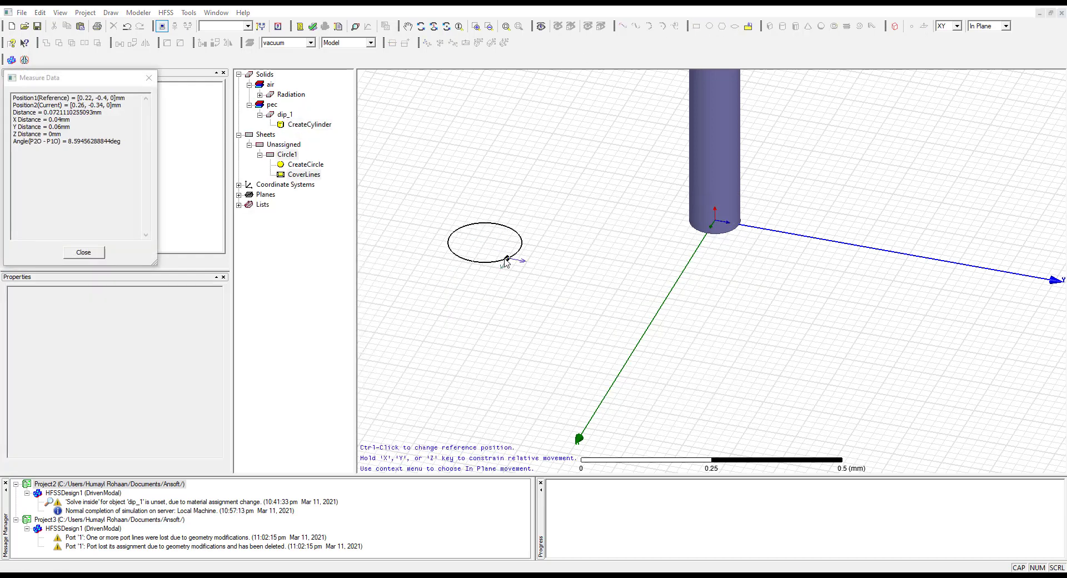
# Name the new circle sheet source and set its transparency to 0.2
pyautogui.click(393, 228)
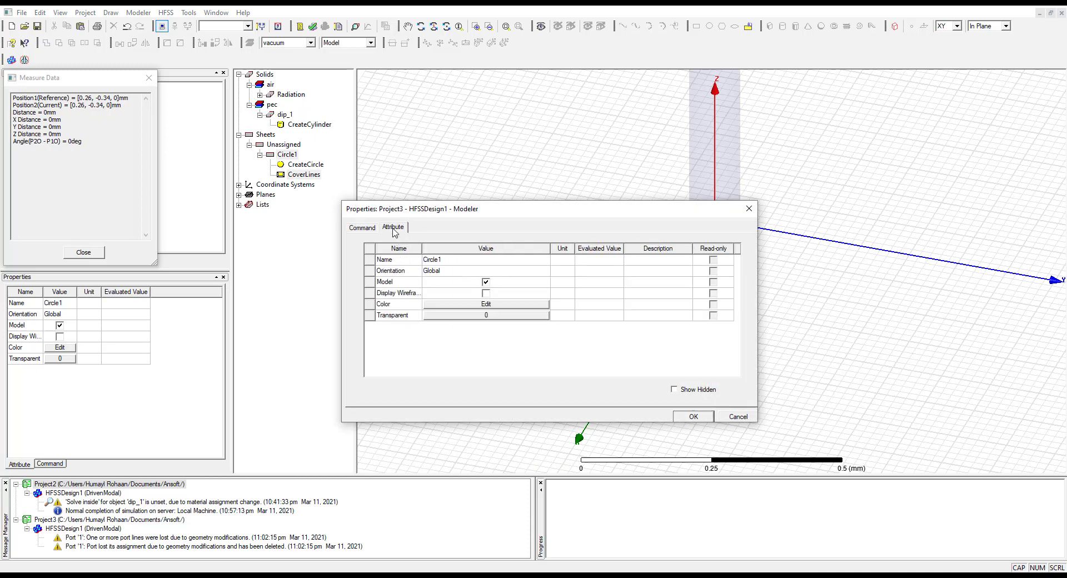
pyautogui.click(492, 315)
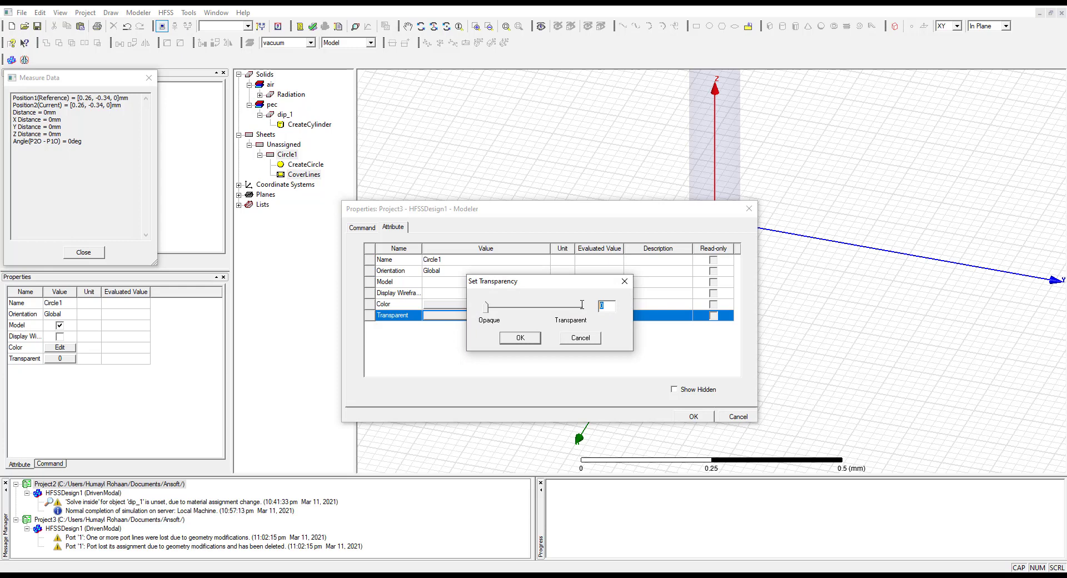
pyautogui.write('.2')
pyautogui.click(528, 339)
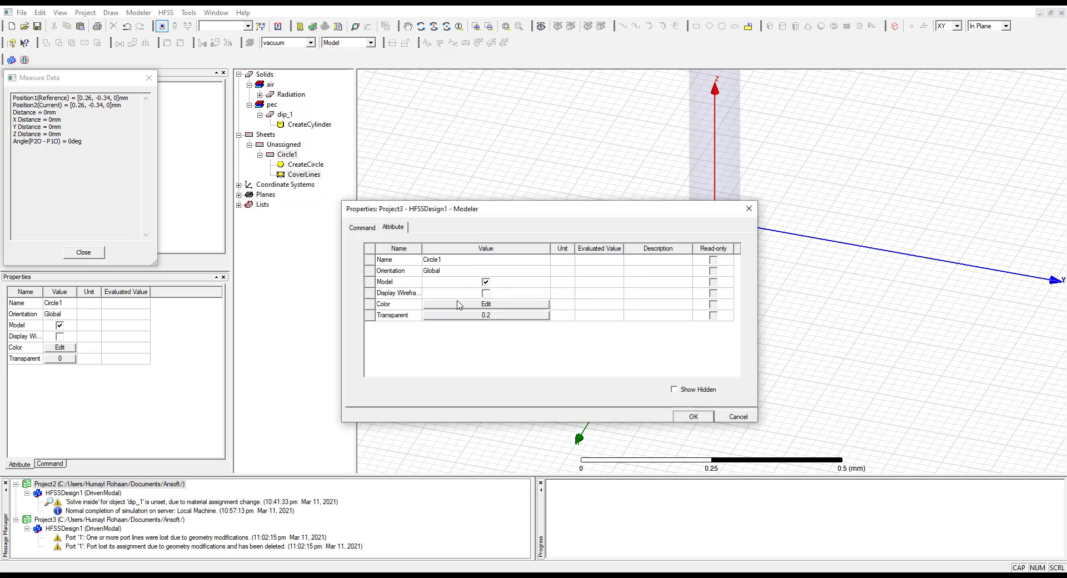
pyautogui.click(453, 261)
pyautogui.write('source')
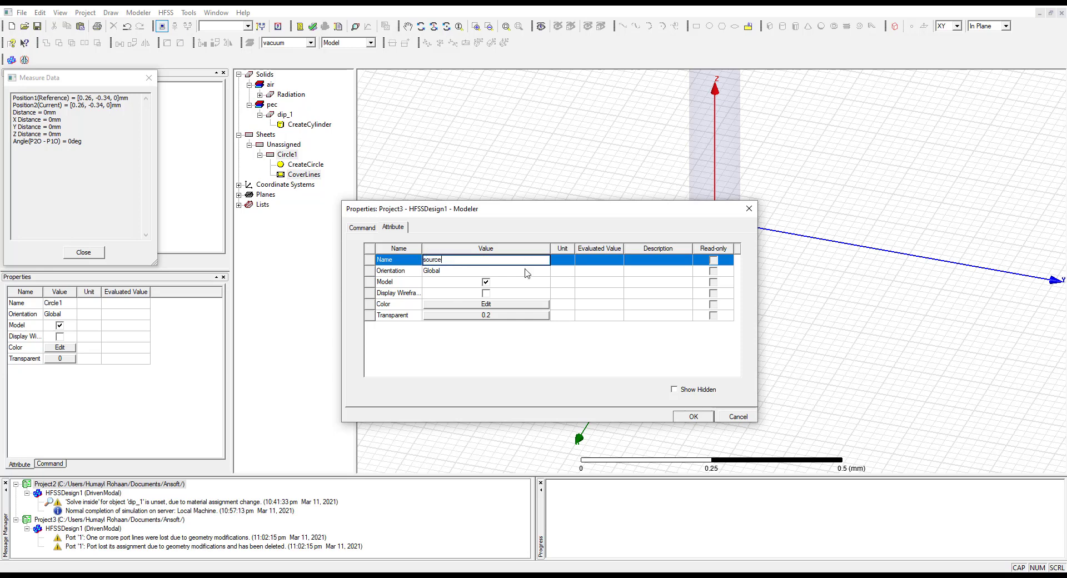
pyautogui.click(694, 417)
# Set the source circle's center position to 0, 0, 0 and its radius to dip_rad
pyautogui.click(435, 256)
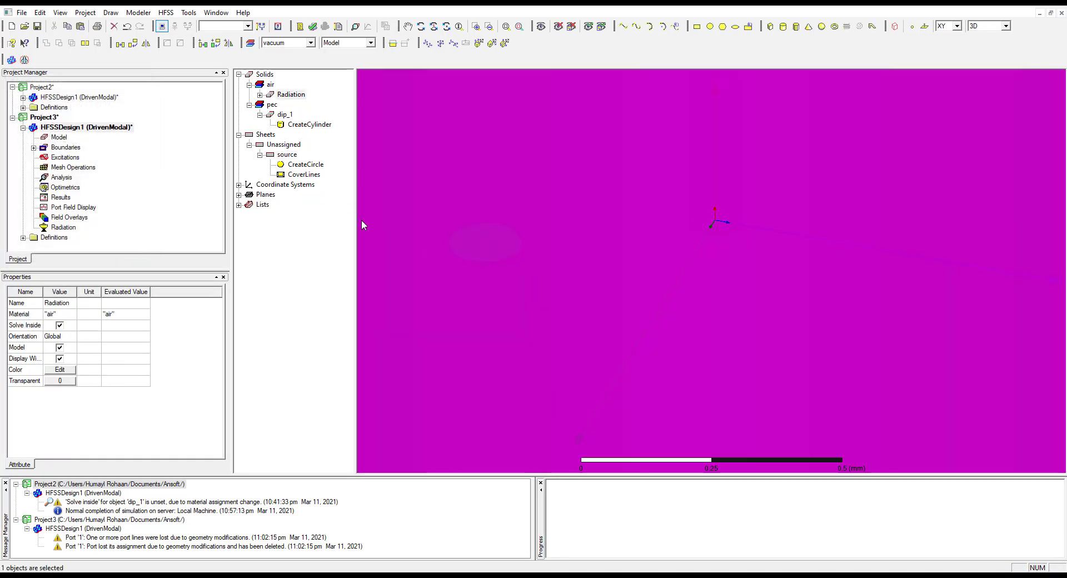
pyautogui.click(294, 274)
pyautogui.click(283, 156)
pyautogui.doubleClick(306, 165)
pyautogui.click(469, 284)
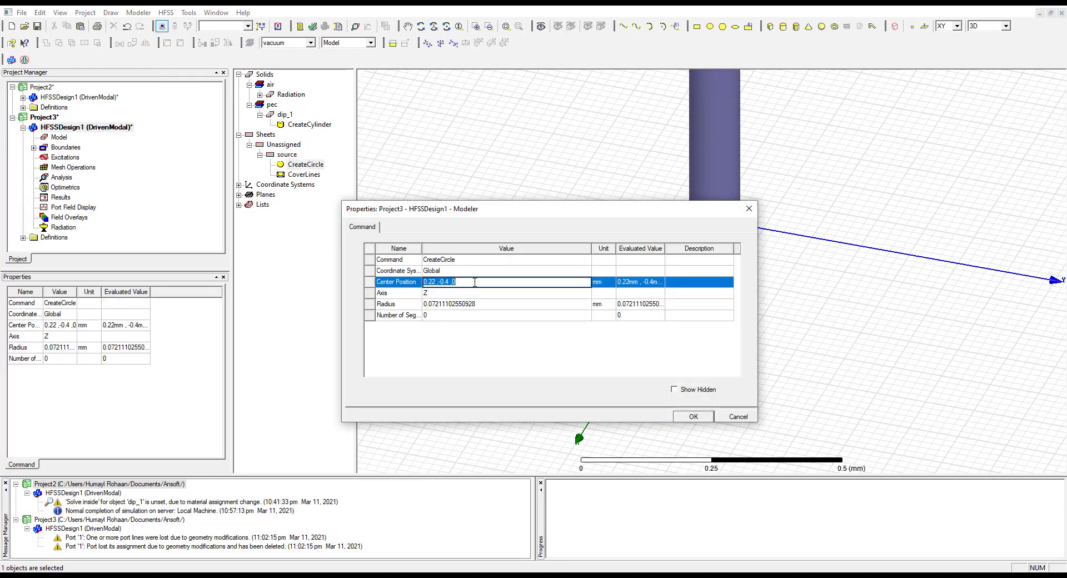
pyautogui.write('0 ,0 ,0')
pyautogui.click(492, 305)
pyautogui.write('dip_rad')
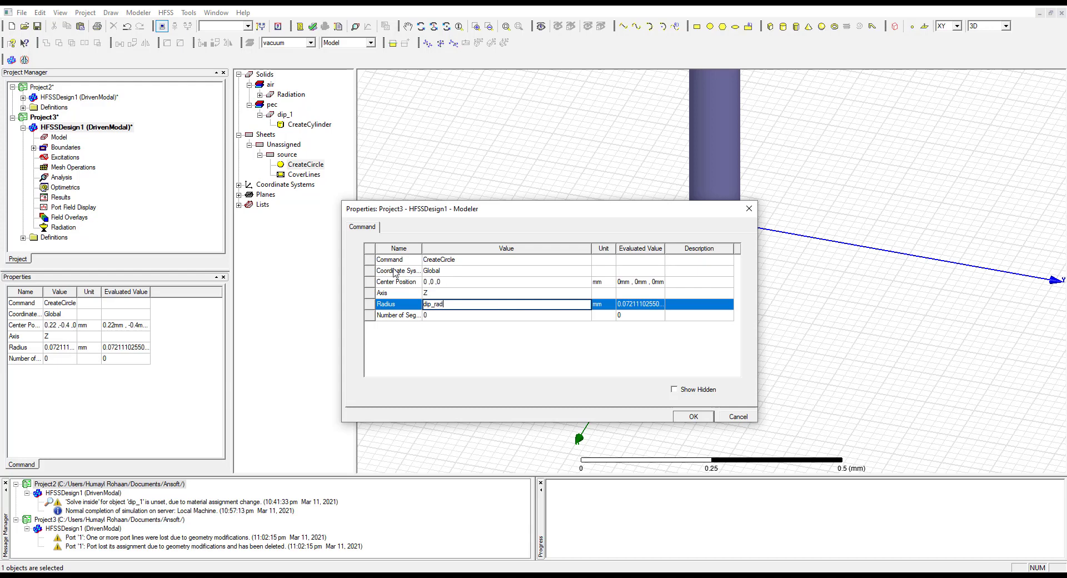
pyautogui.click(684, 416)
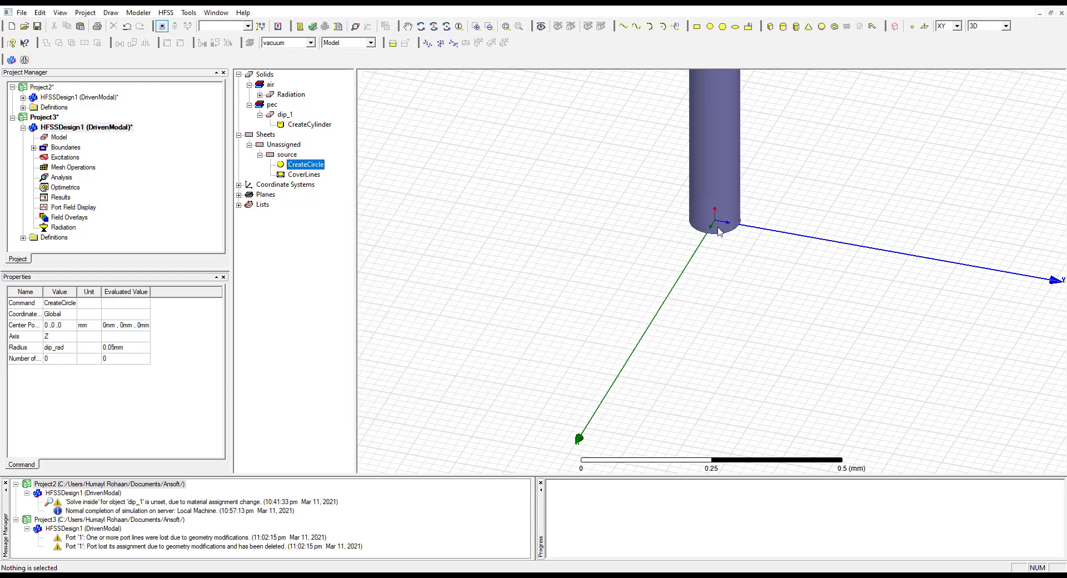
# Start a lumped port excitation on the source circle, keeping the name 1 and the 50 ohm full port impedance
pyautogui.click(286, 154)
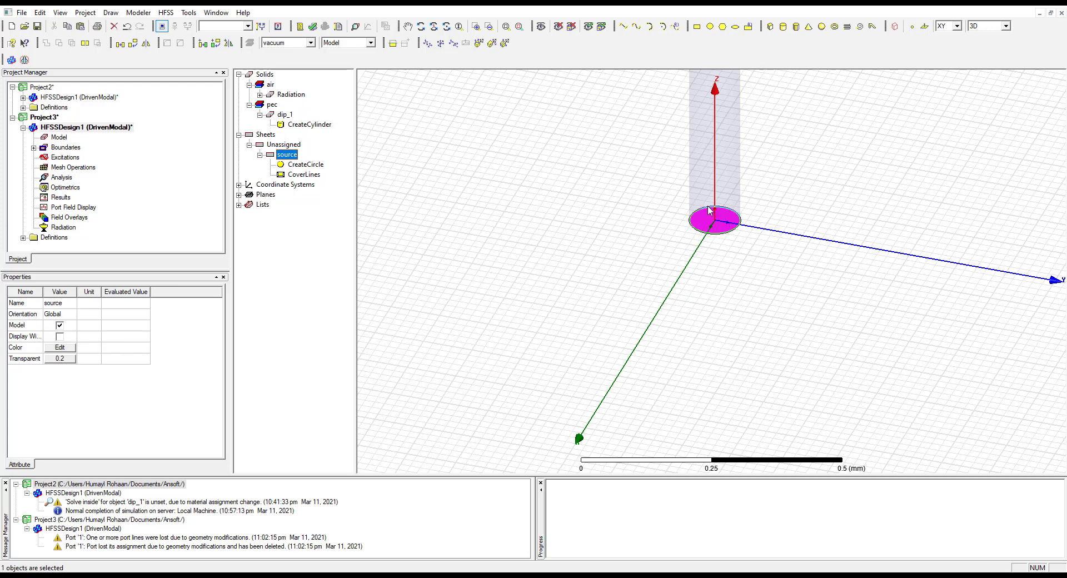
pyautogui.click(714, 225)
pyautogui.click(774, 217)
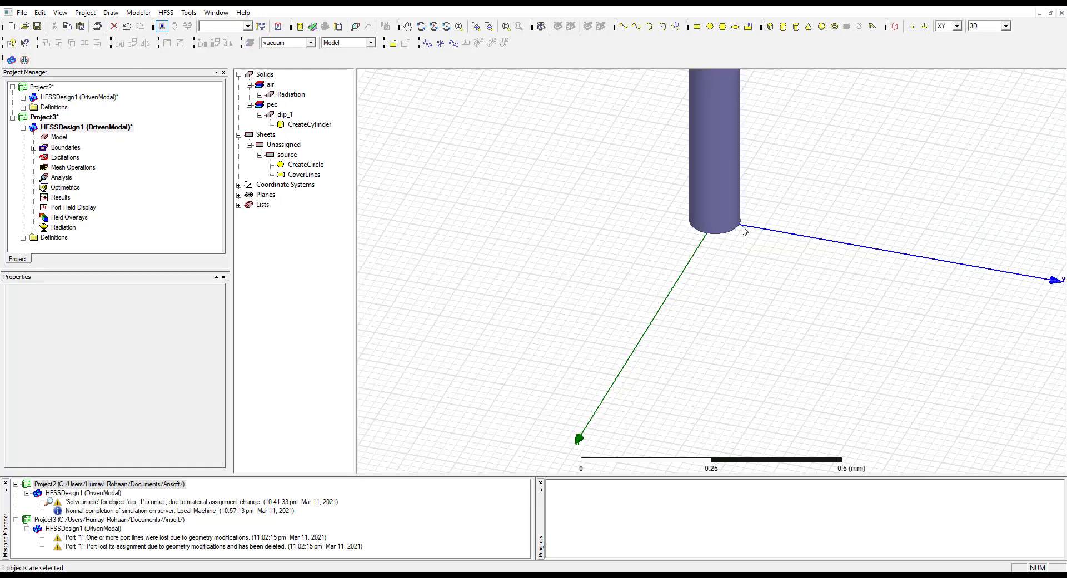
pyautogui.click(726, 196)
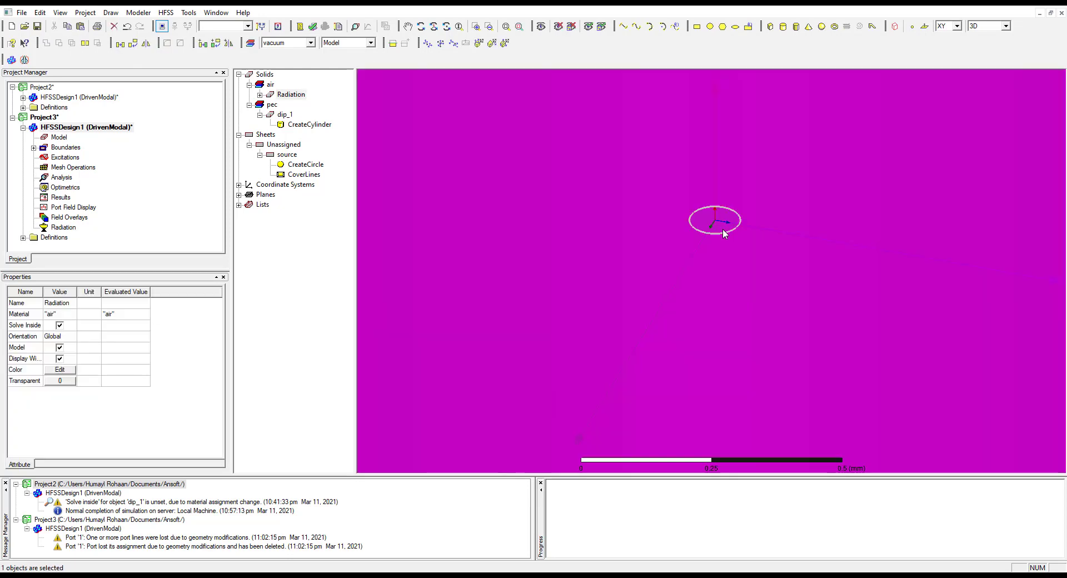
pyautogui.click(286, 154)
pyautogui.rightClick(287, 156)
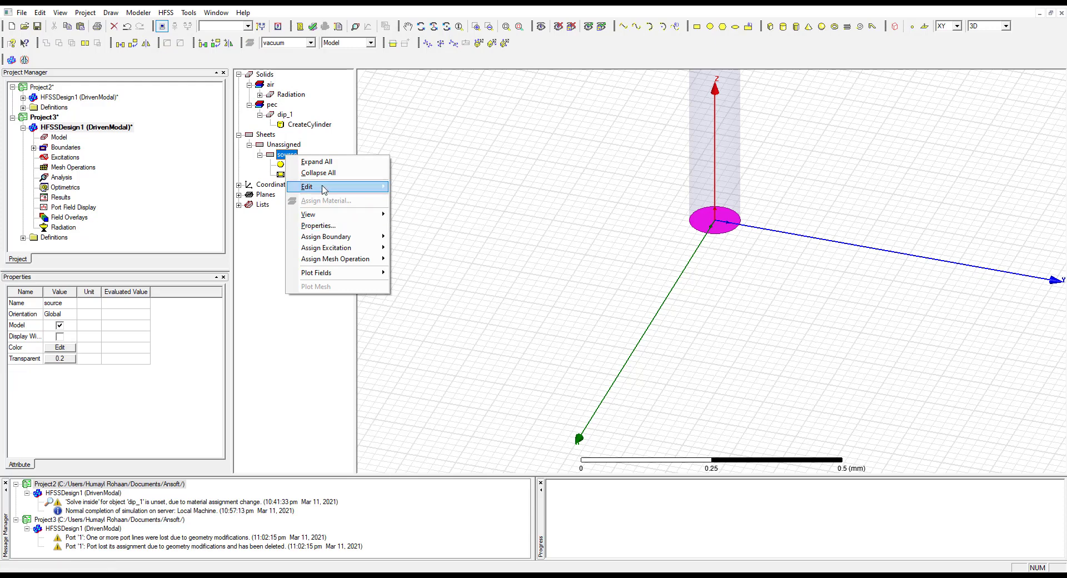
pyautogui.moveTo(350, 187)
pyautogui.moveTo(345, 248)
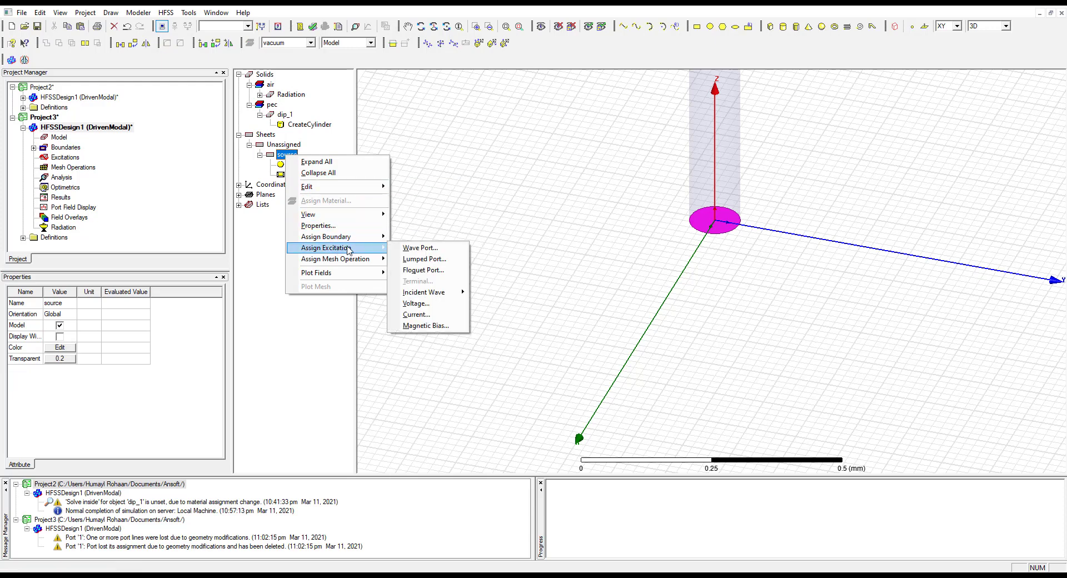
pyautogui.click(427, 259)
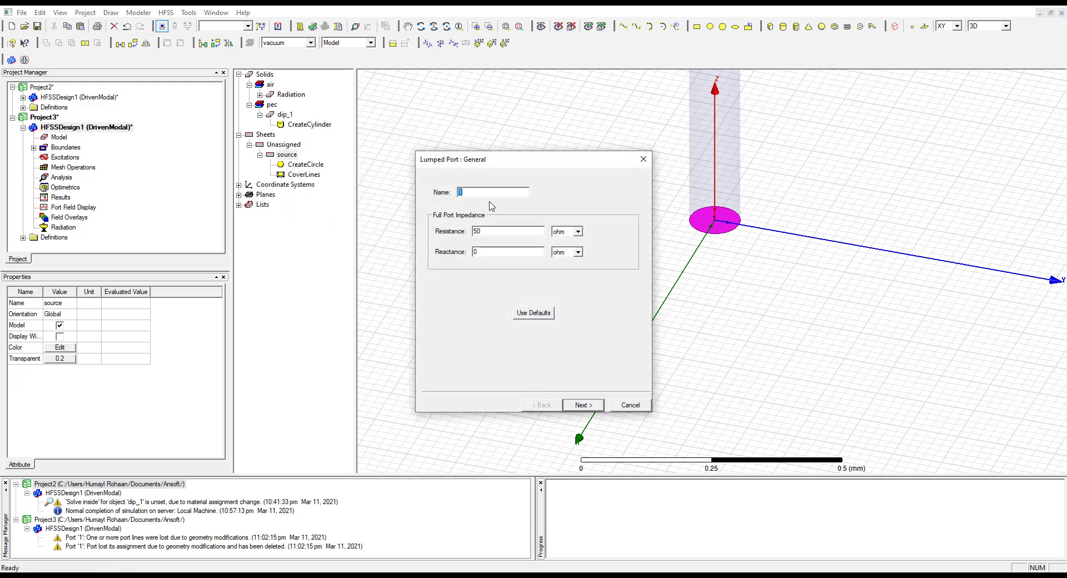
pyautogui.moveTo(434, 159); pyautogui.dragTo(193, 68)
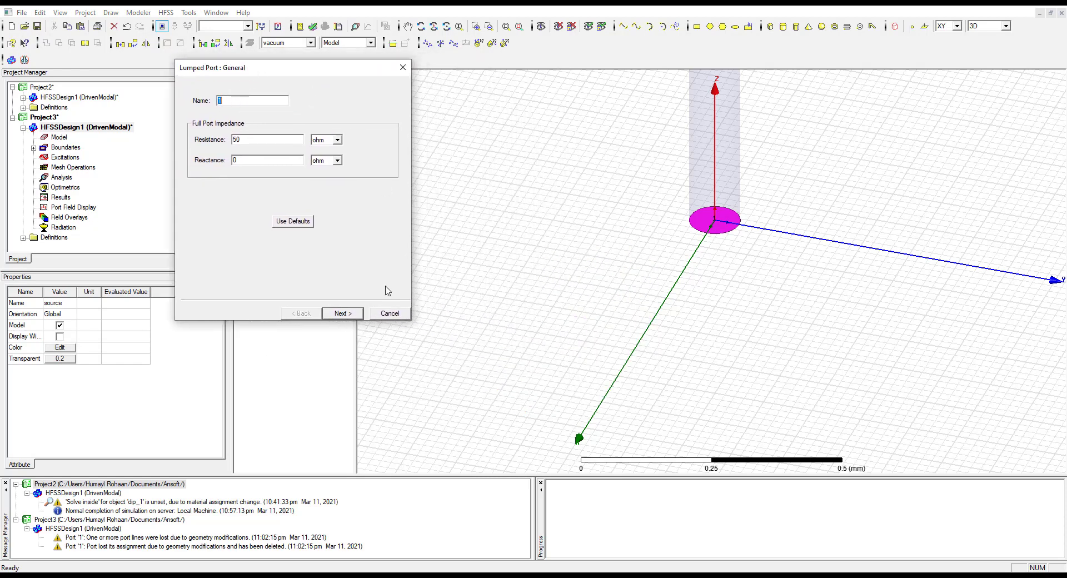
pyautogui.click(343, 313)
# Draw the port's integration line across the circle from about (0.04, 0.02, 0) to (-0.04, -0.02, 0) mm, and finish with 50 ohm renormalization
pyautogui.click(272, 126)
pyautogui.click(272, 126)
pyautogui.click(261, 144)
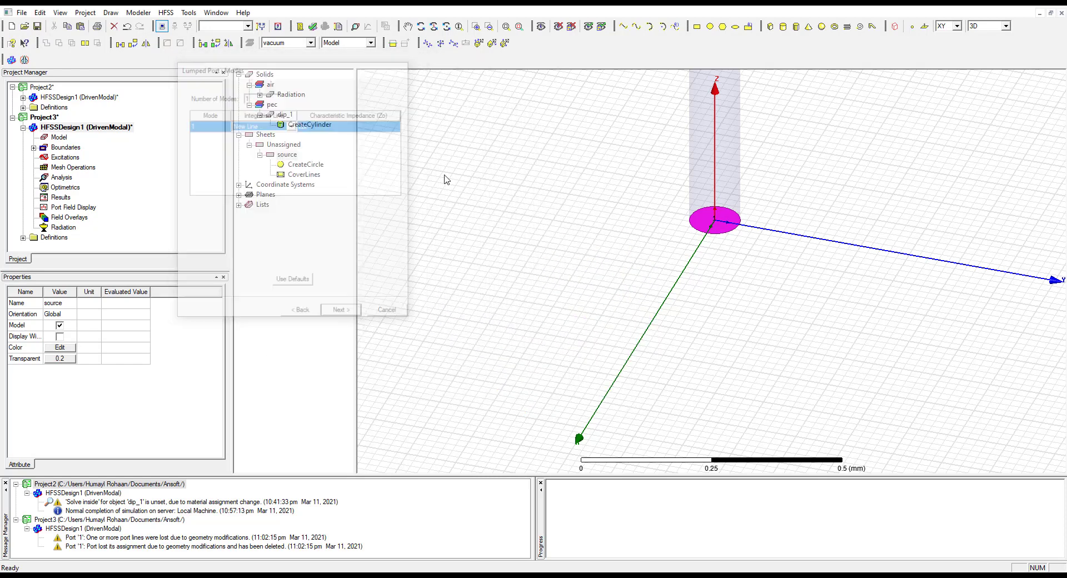
pyautogui.click(714, 232)
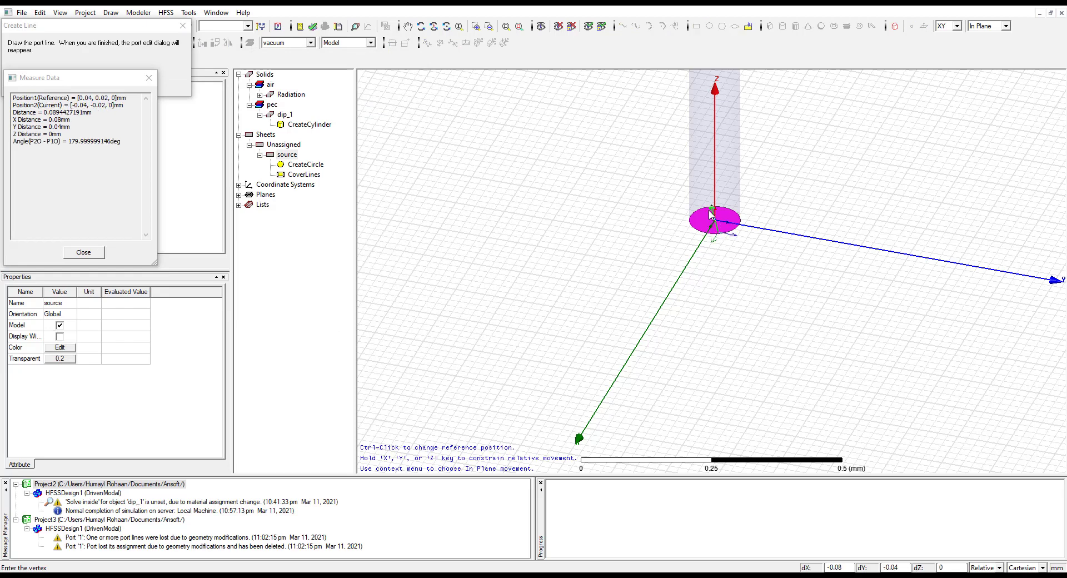
pyautogui.click(711, 214)
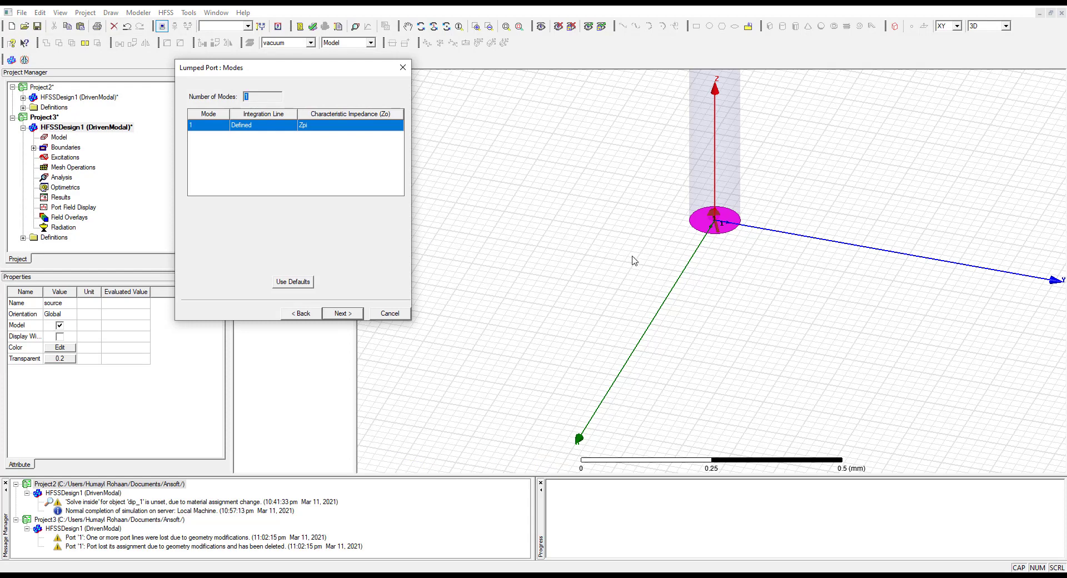
pyautogui.click(348, 314)
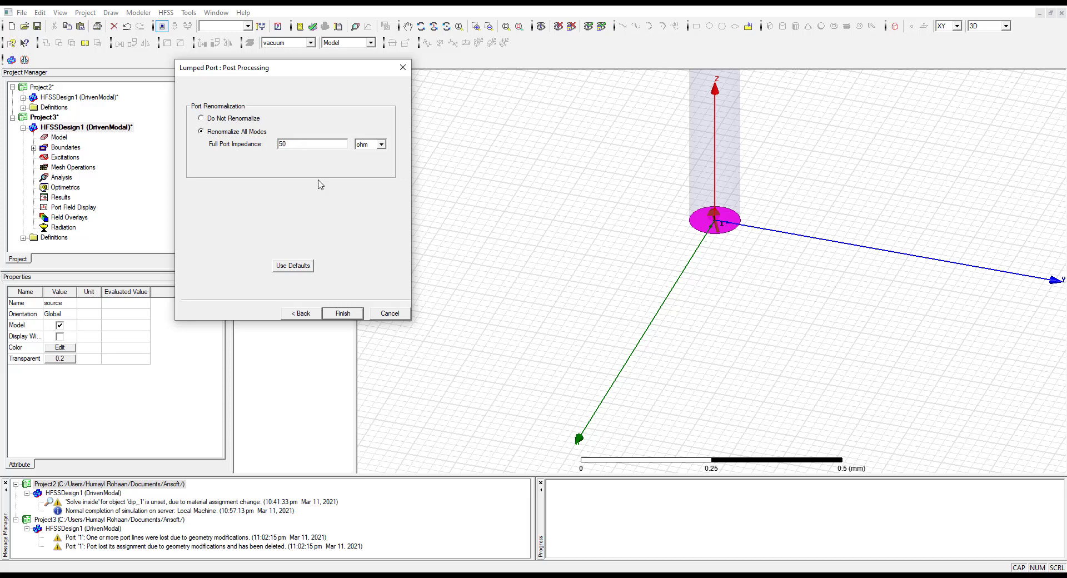
pyautogui.click(341, 314)
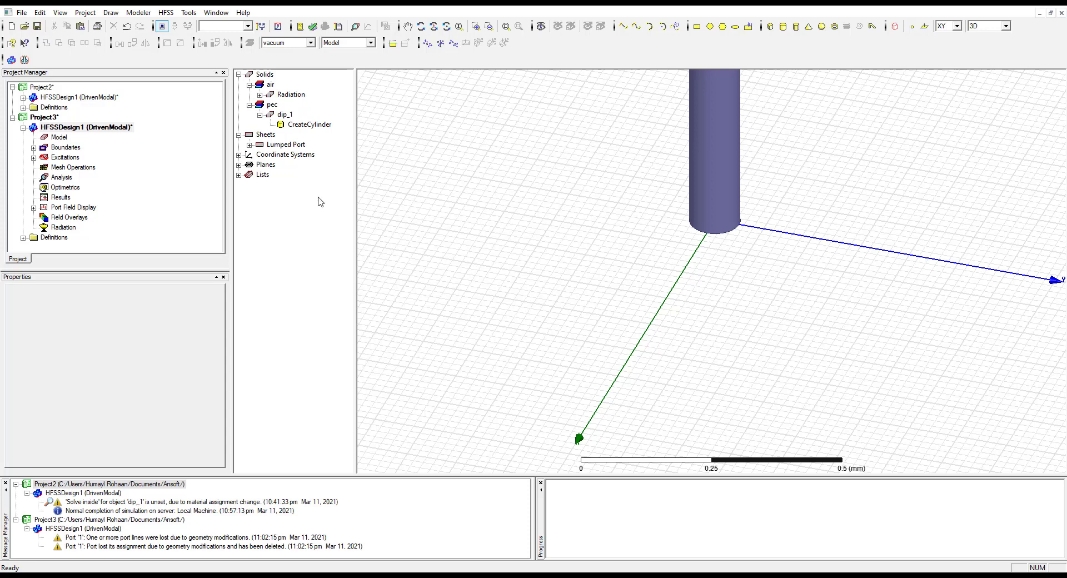
# Check lumped port 1 among the excitations and delete the existing boundary from the Project3 design
pyautogui.click(60, 178)
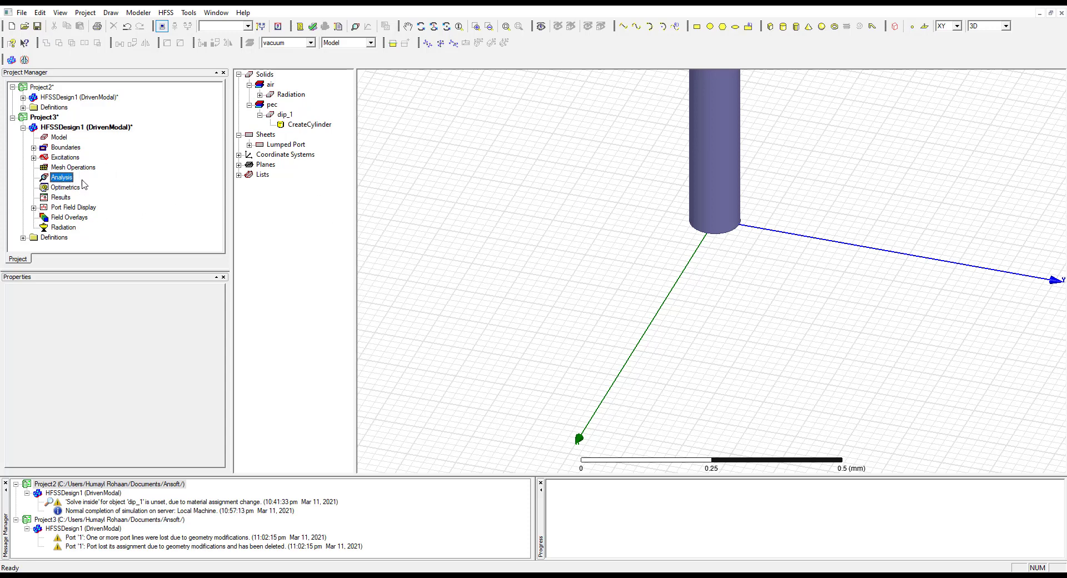
pyautogui.click(61, 159)
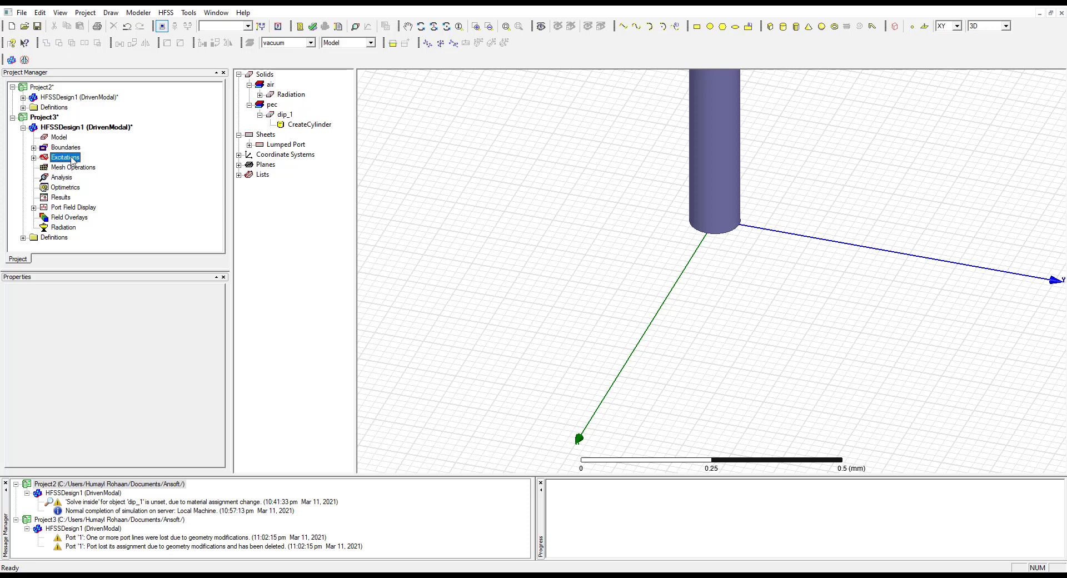
pyautogui.click(34, 157)
pyautogui.click(61, 168)
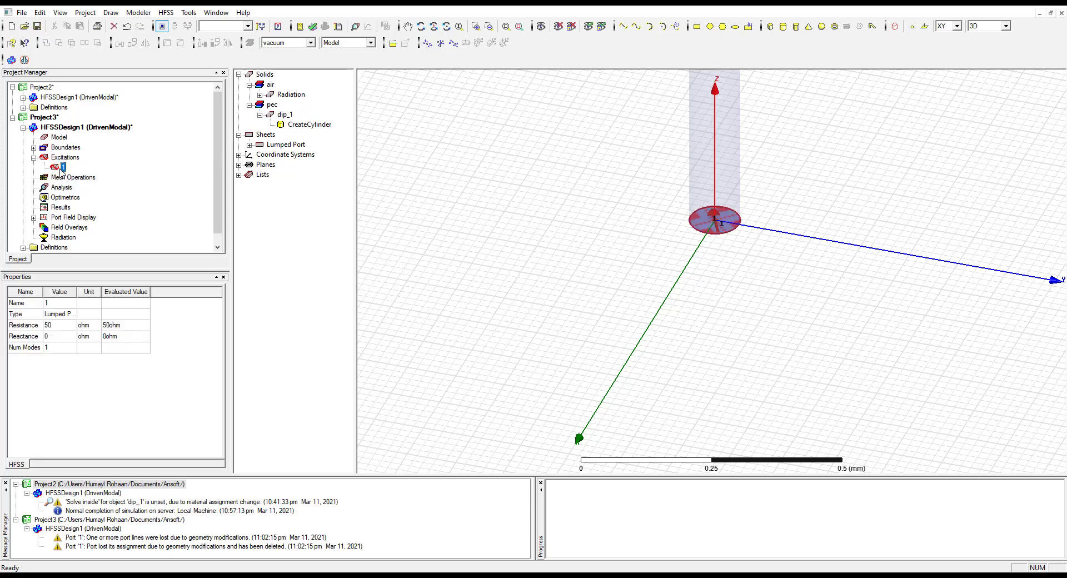
pyautogui.click(33, 158)
pyautogui.click(34, 147)
pyautogui.click(68, 157)
pyautogui.press('Delete')
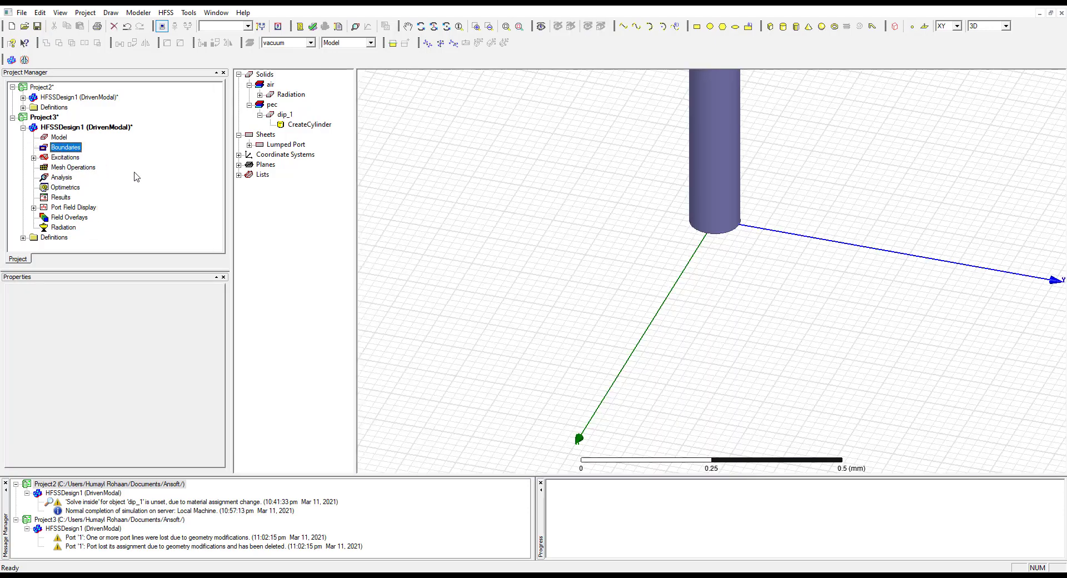
pyautogui.click(509, 234)
pyautogui.scroll(-5, 509, 233)
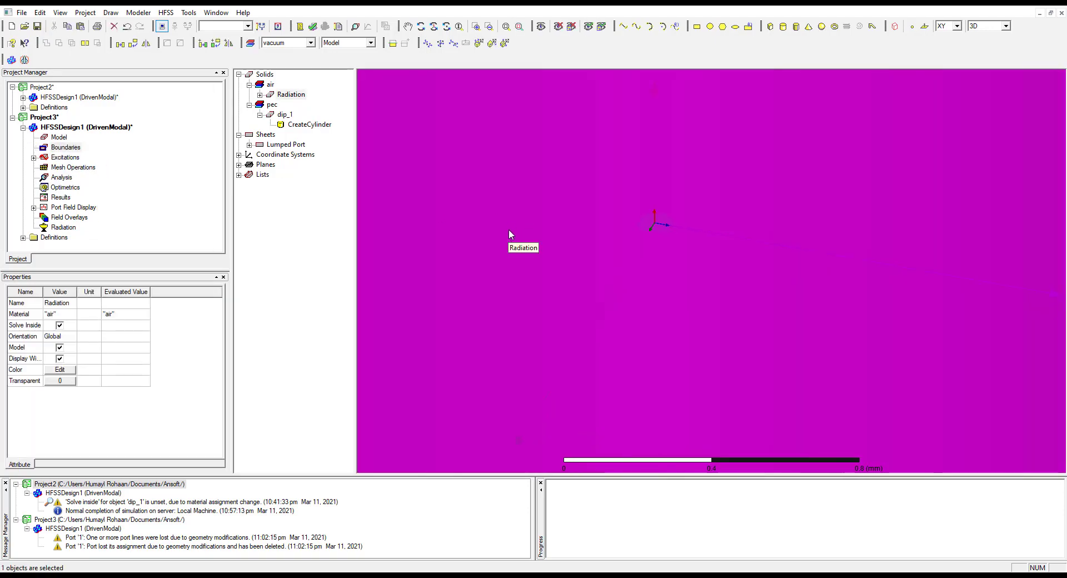
pyautogui.scroll(-2, 554, 353)
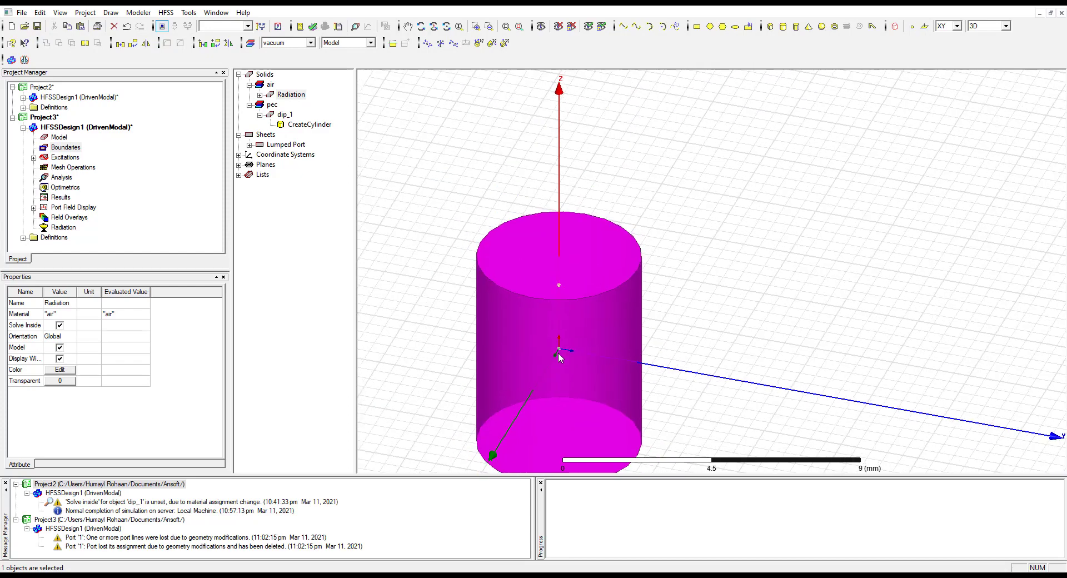
pyautogui.click(817, 348)
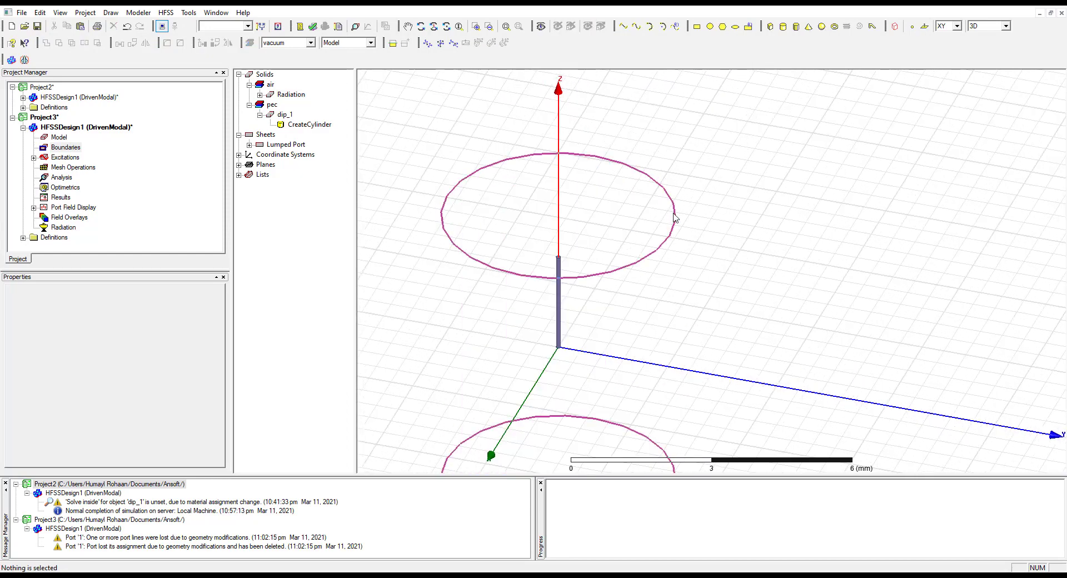
# Raise the Radiation cylinder along Z by reducing the negative rad_height offset in its center position to about half
pyautogui.click(674, 217)
pyautogui.scroll(-2, 722, 257)
pyautogui.scroll(1, 659, 289)
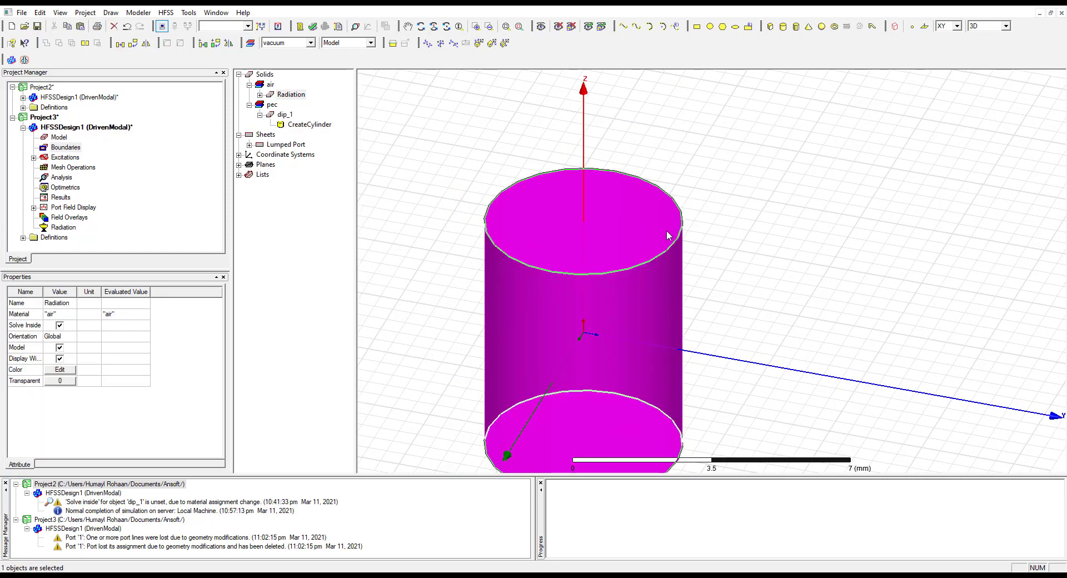
pyautogui.click(755, 353)
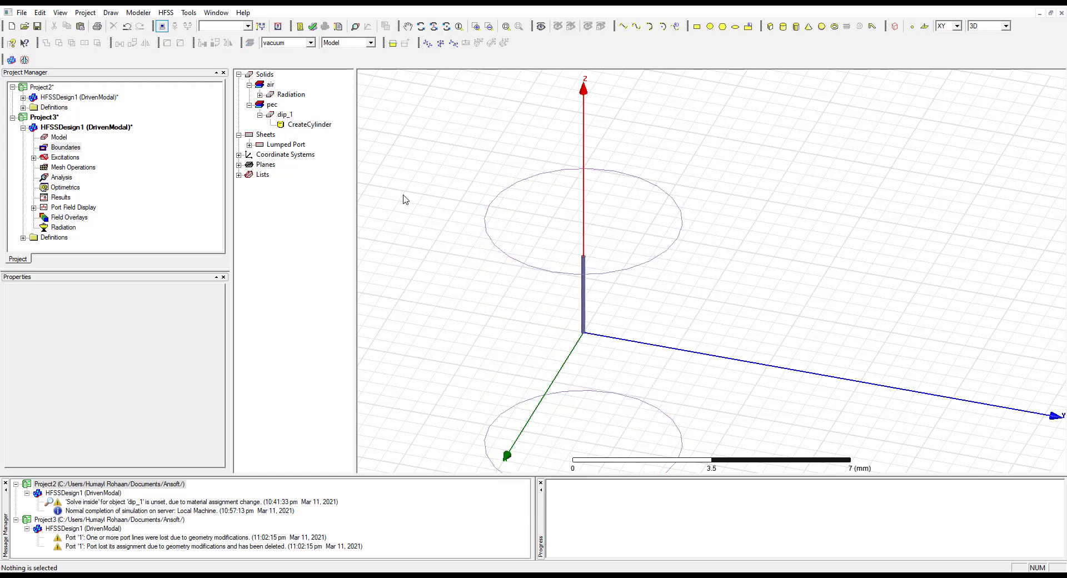
pyautogui.click(291, 95)
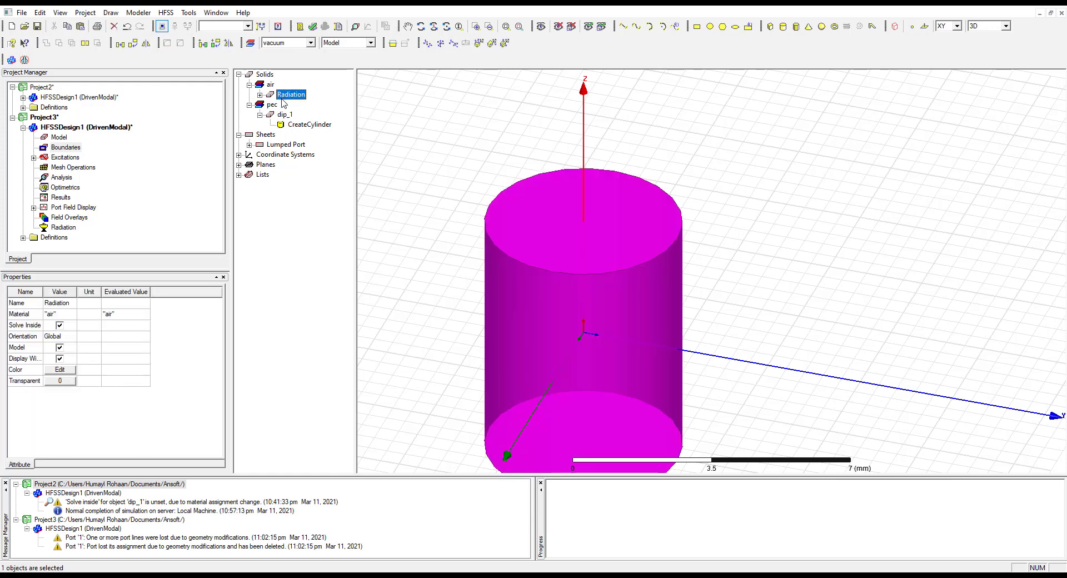
pyautogui.click(259, 95)
pyautogui.doubleClick(310, 104)
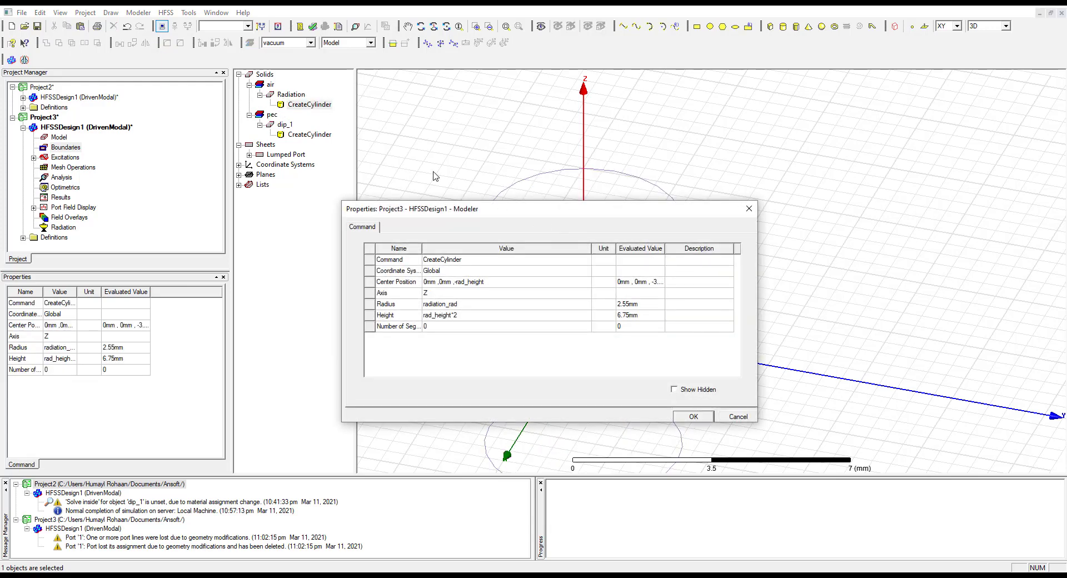
pyautogui.moveTo(491, 210); pyautogui.dragTo(255, 42)
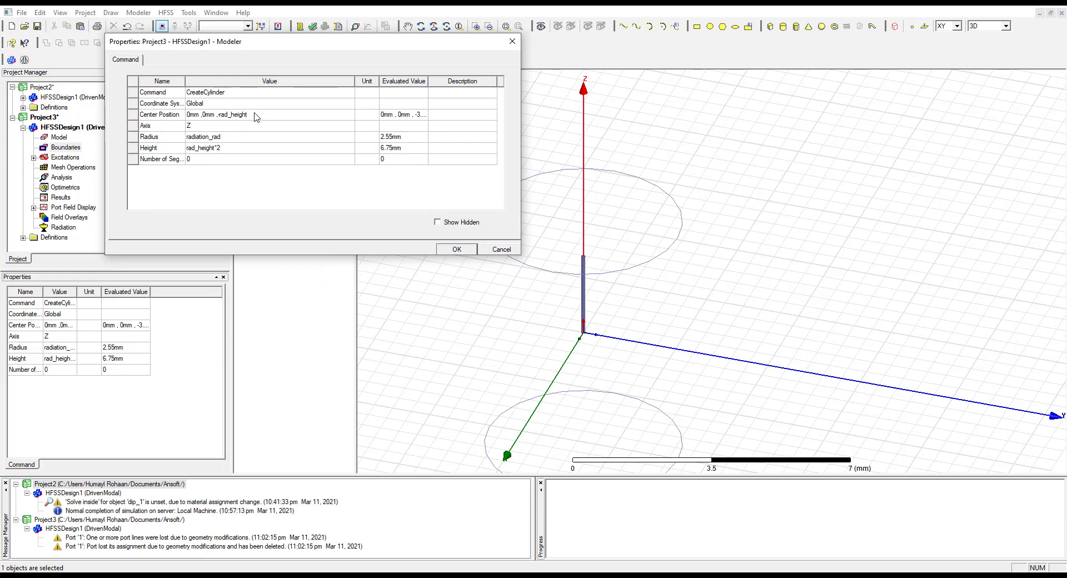
pyautogui.click(262, 115)
pyautogui.moveTo(264, 116); pyautogui.dragTo(224, 115)
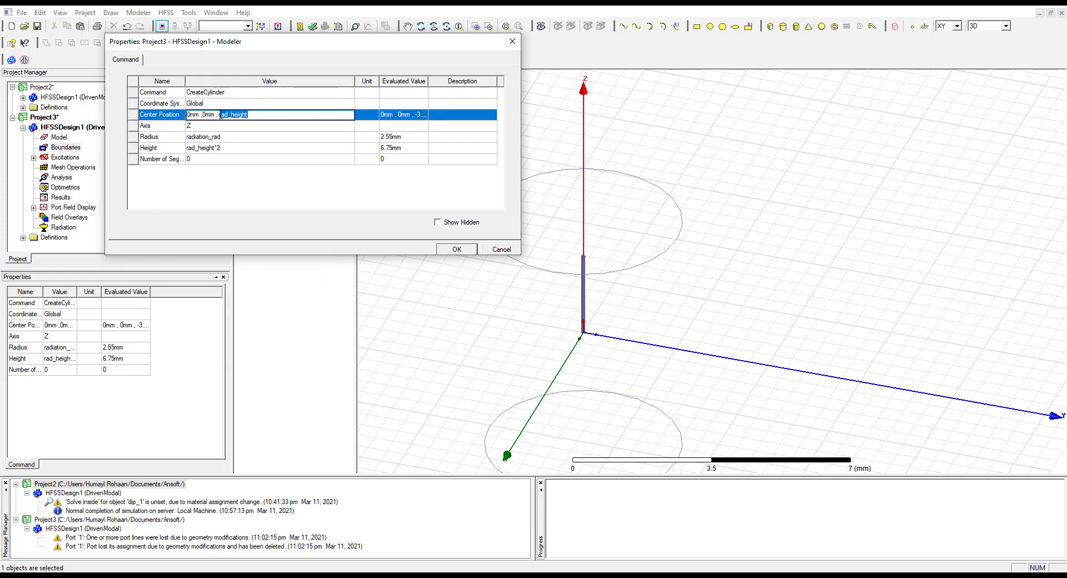
pyautogui.write('-rad_height')
pyautogui.click(457, 250)
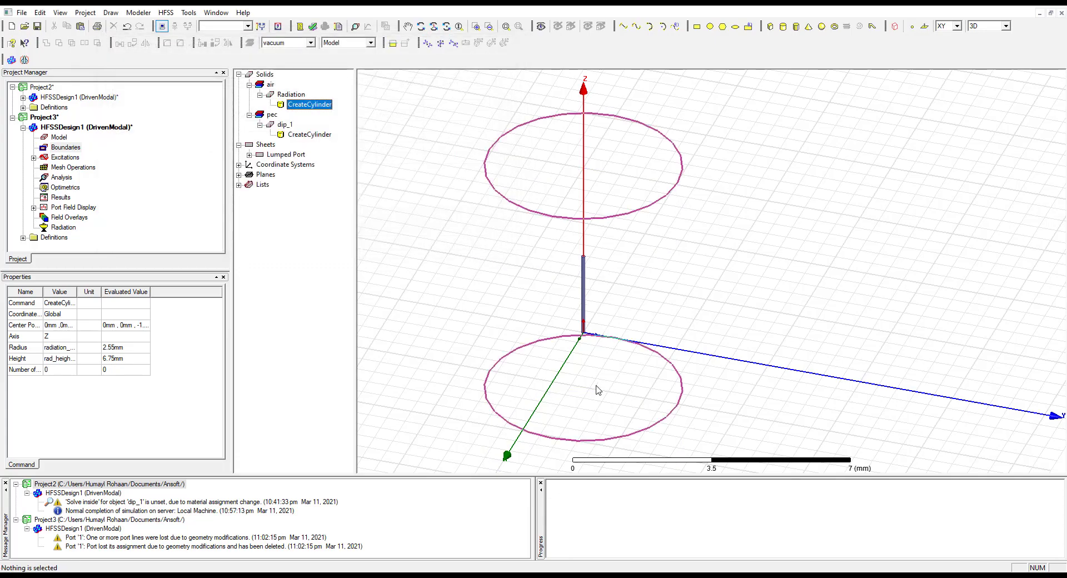
# Examine the base of the antenna arm and the position of the Radiation cylinder around it
pyautogui.scroll(8, 604, 312)
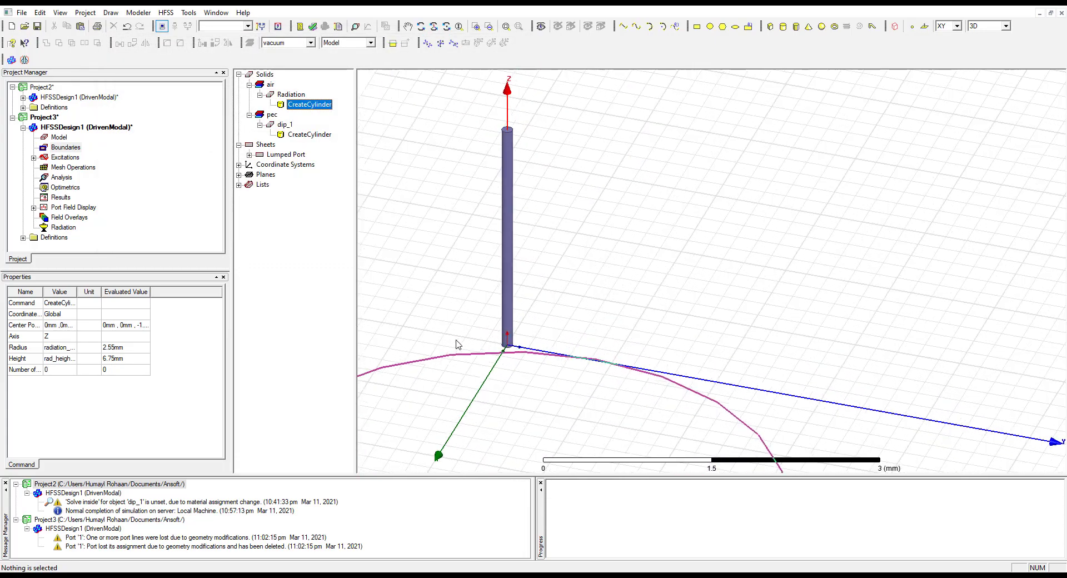
pyautogui.scroll(2, 553, 363)
pyautogui.scroll(-5, 528, 378)
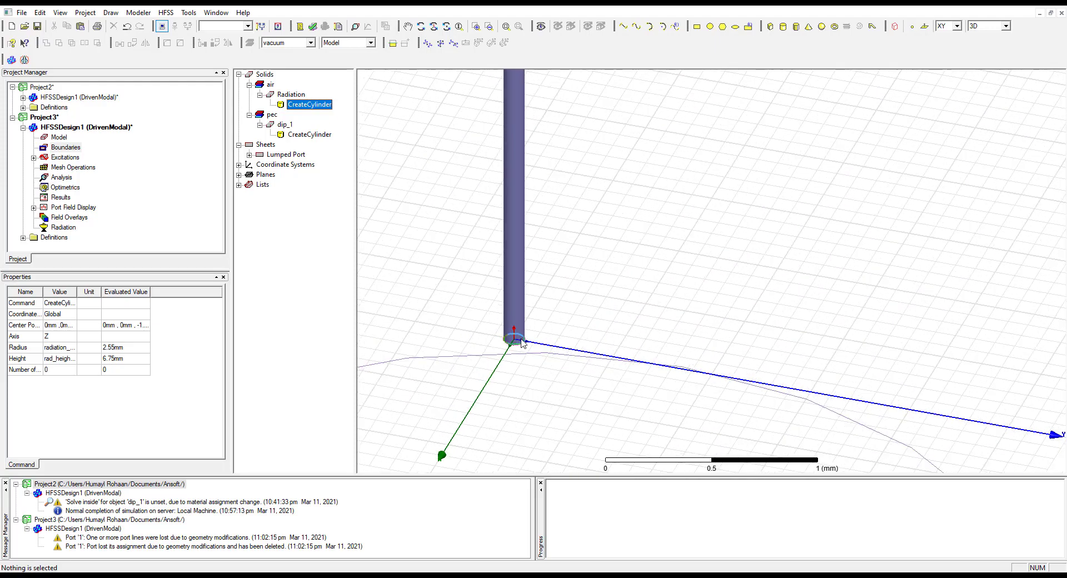
pyautogui.scroll(-3, 538, 347)
pyautogui.click(605, 199)
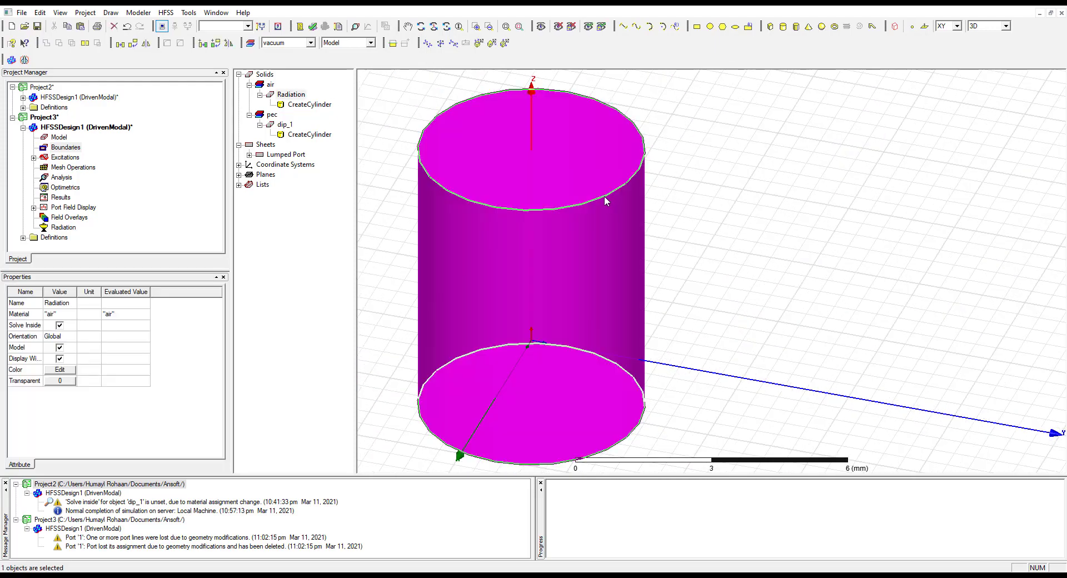
pyautogui.click(712, 213)
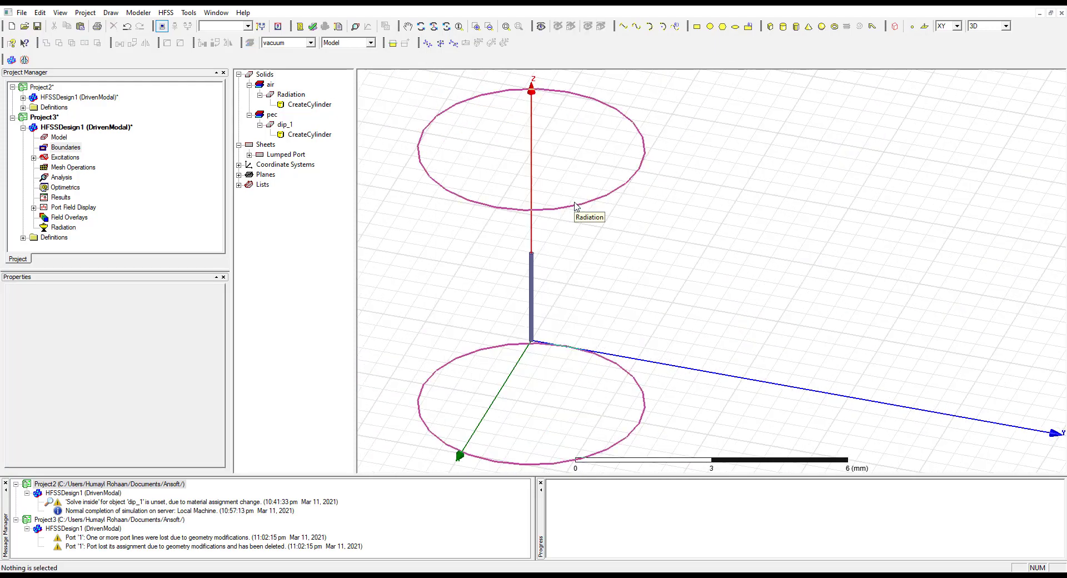
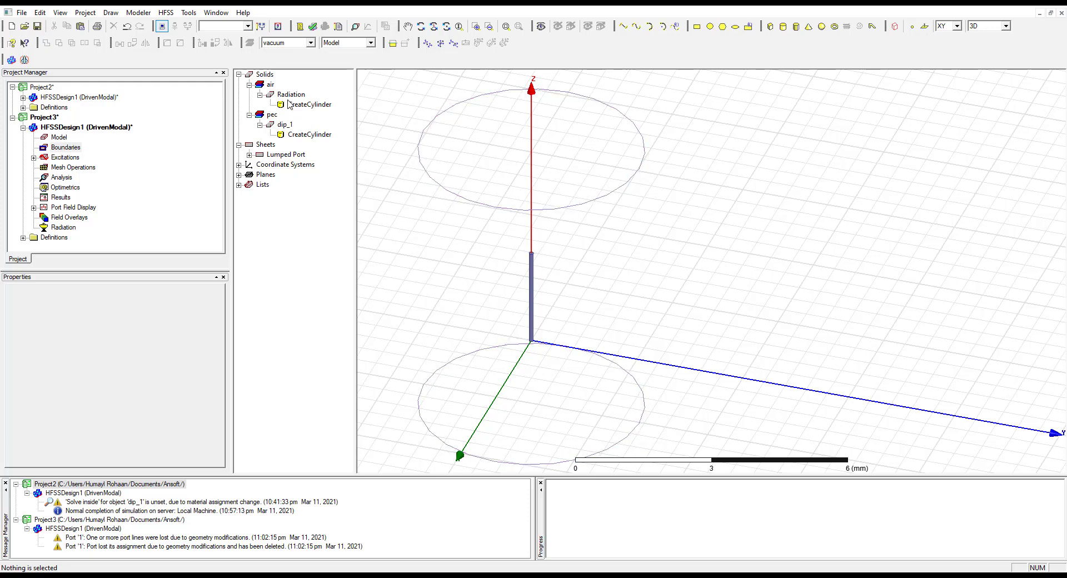
# Set the Radiation cylinder's height to rad_height
pyautogui.doubleClick(301, 104)
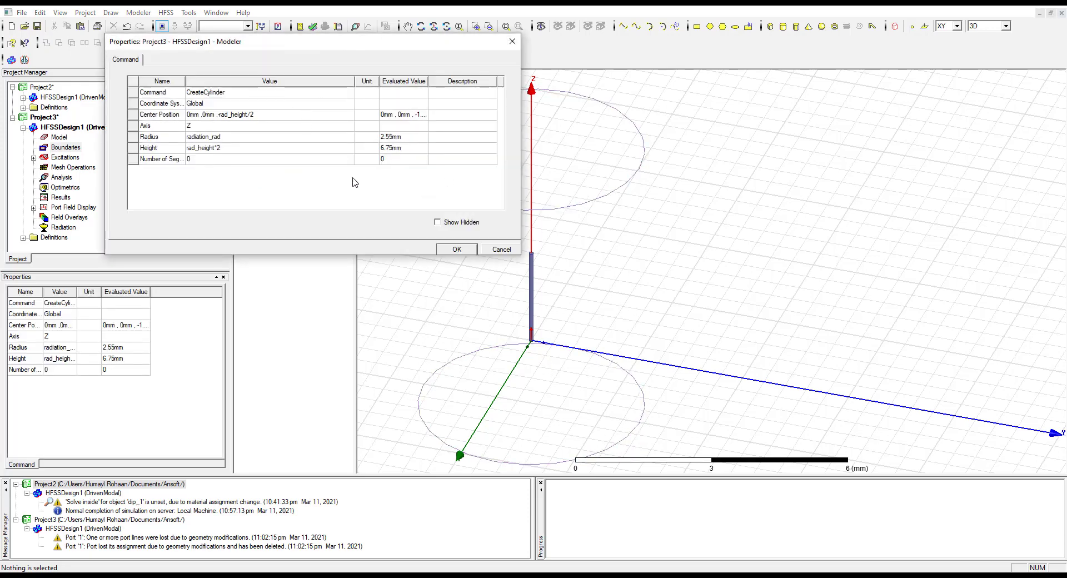
pyautogui.click(245, 149)
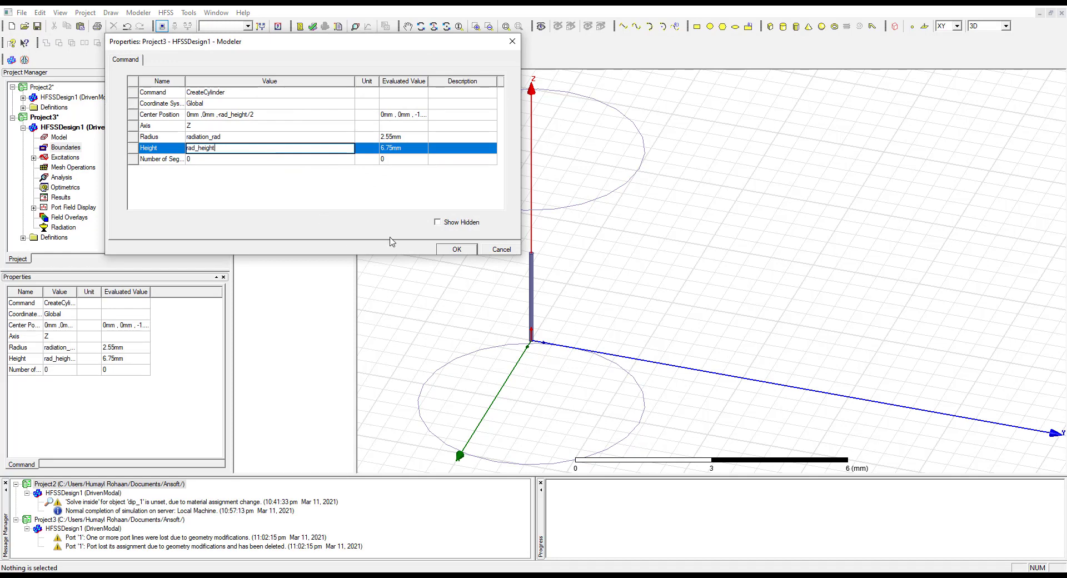
pyautogui.click(457, 249)
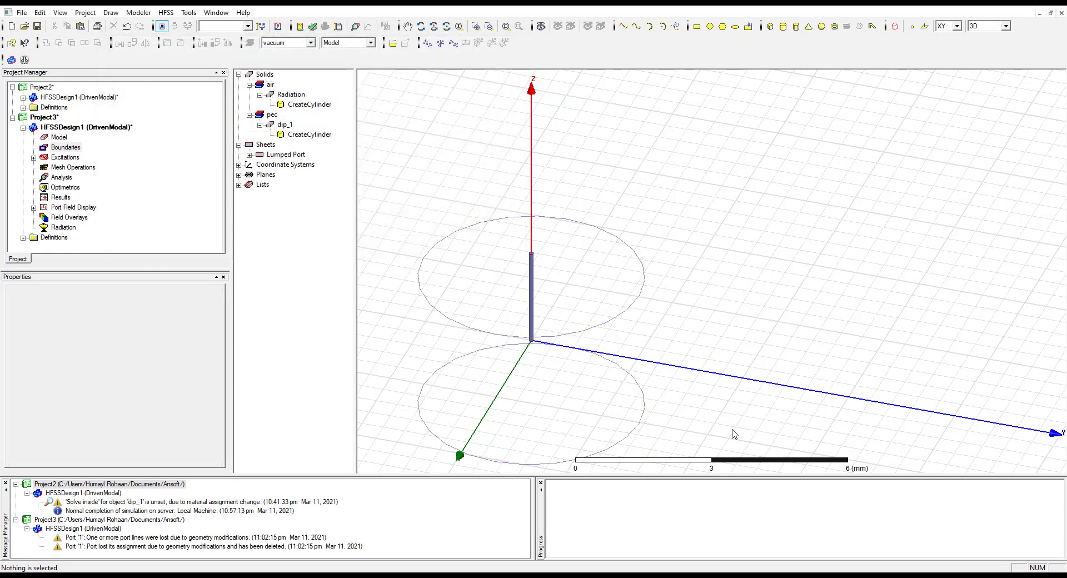
# Examine the Radiation cylinder in perspective and side views to compare its upper and lower ends with the antenna arm
pyautogui.scroll(-2, 689, 433)
pyautogui.scroll(8, 628, 411)
pyautogui.scroll(-5, 628, 410)
pyautogui.click(600, 303)
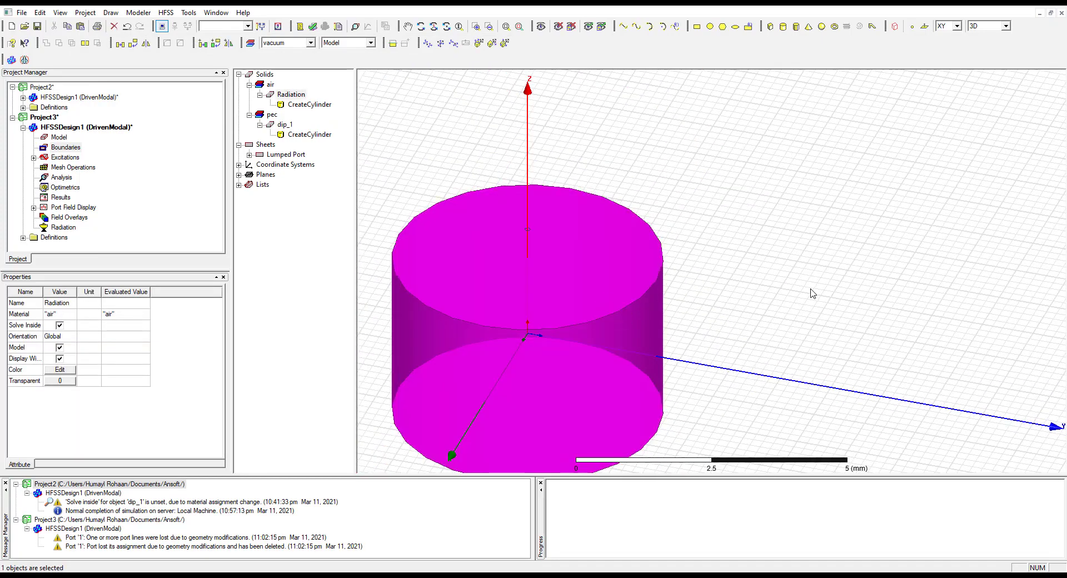
pyautogui.scroll(-2, 812, 293)
pyautogui.scroll(5, 761, 318)
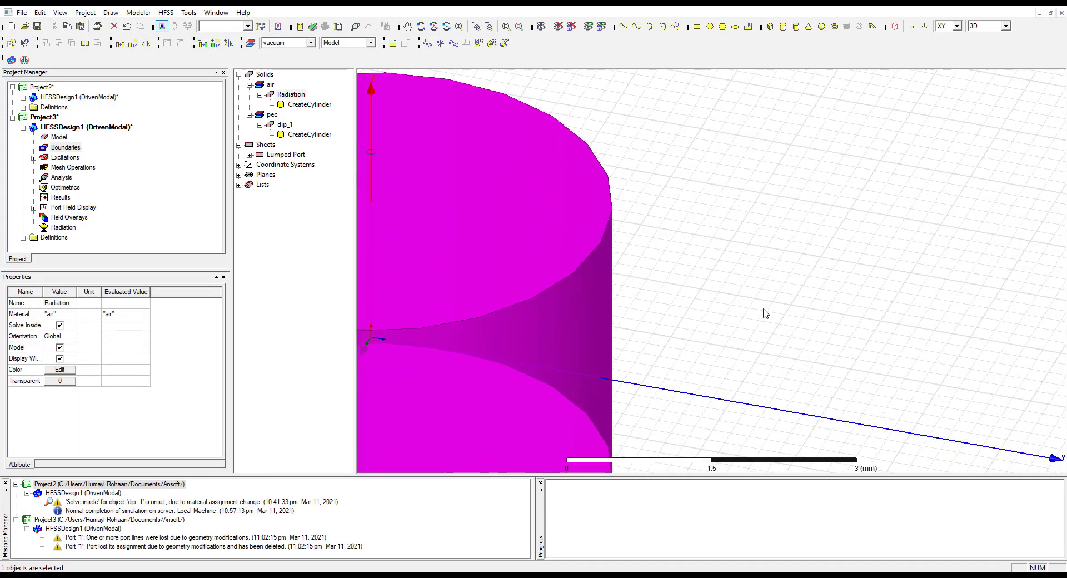
pyautogui.click(764, 315)
pyautogui.scroll(-2, 764, 314)
pyautogui.scroll(-3, 764, 314)
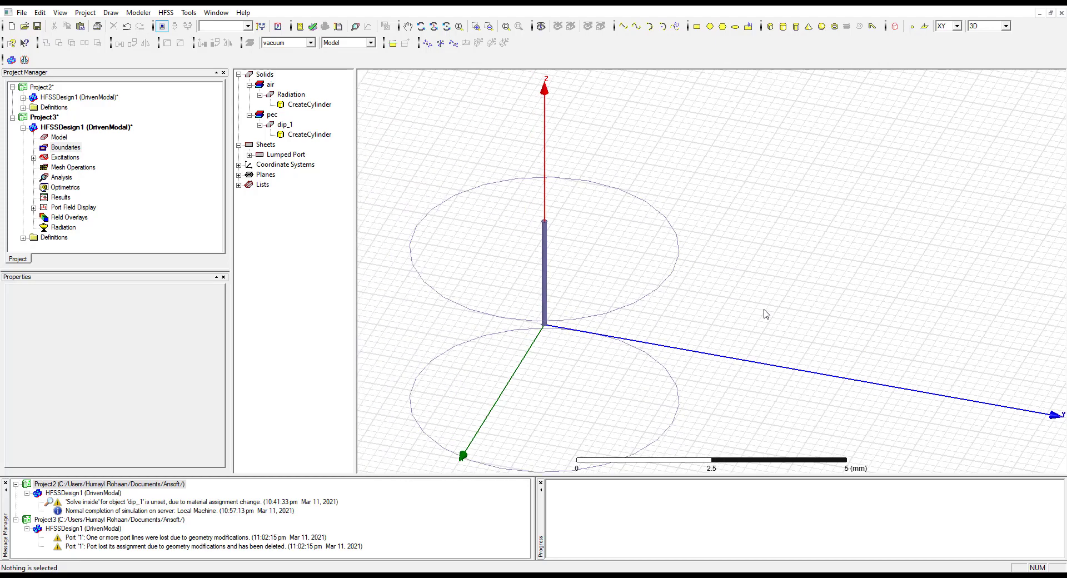
pyautogui.moveTo(581, 292); pyautogui.dragTo(598, 261, button='middle')
pyautogui.click(668, 296)
pyautogui.click(740, 268)
pyautogui.click(595, 269)
pyautogui.click(652, 349)
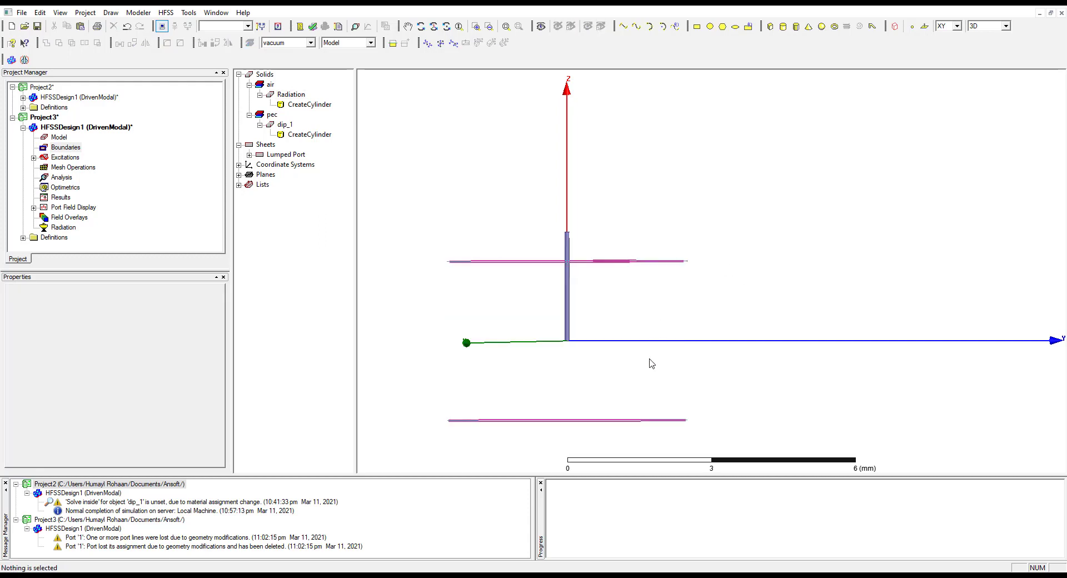
pyautogui.click(634, 423)
pyautogui.click(674, 289)
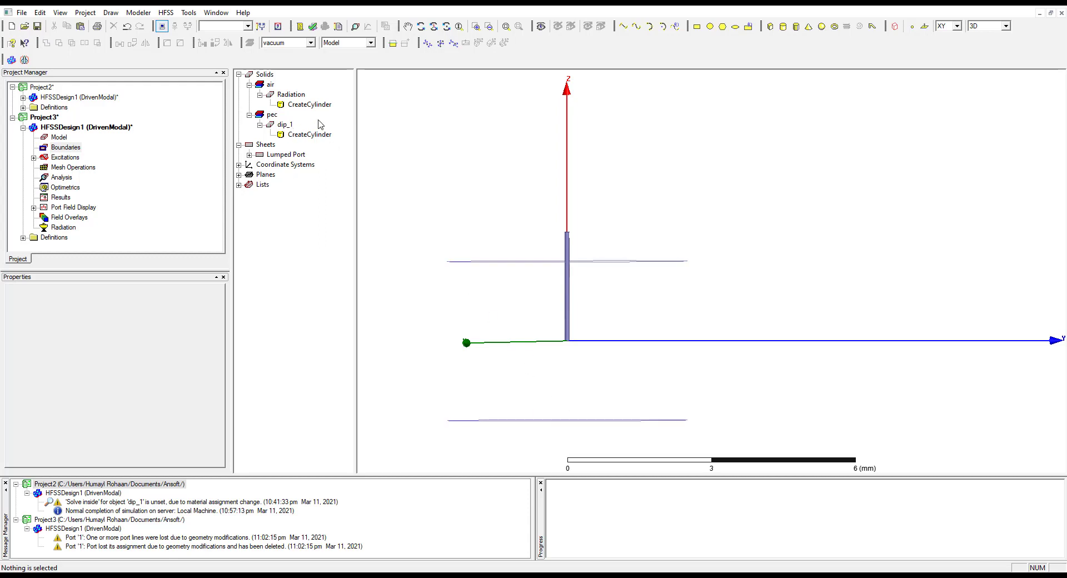
# Set the Radiation cylinder's center position to 0mm, 0mm, -rad_height/4
pyautogui.click(293, 96)
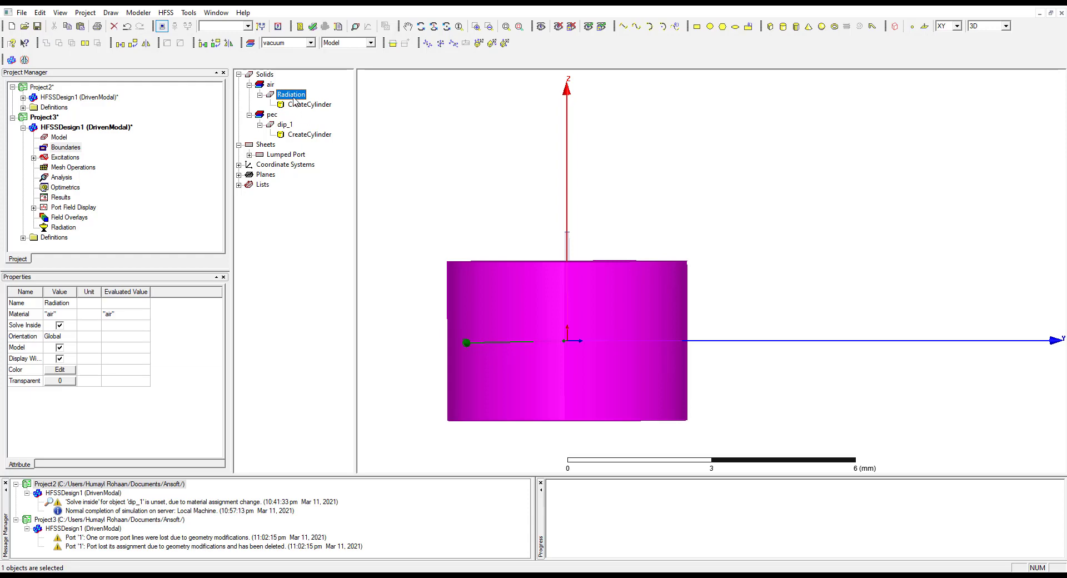
pyautogui.doubleClick(295, 106)
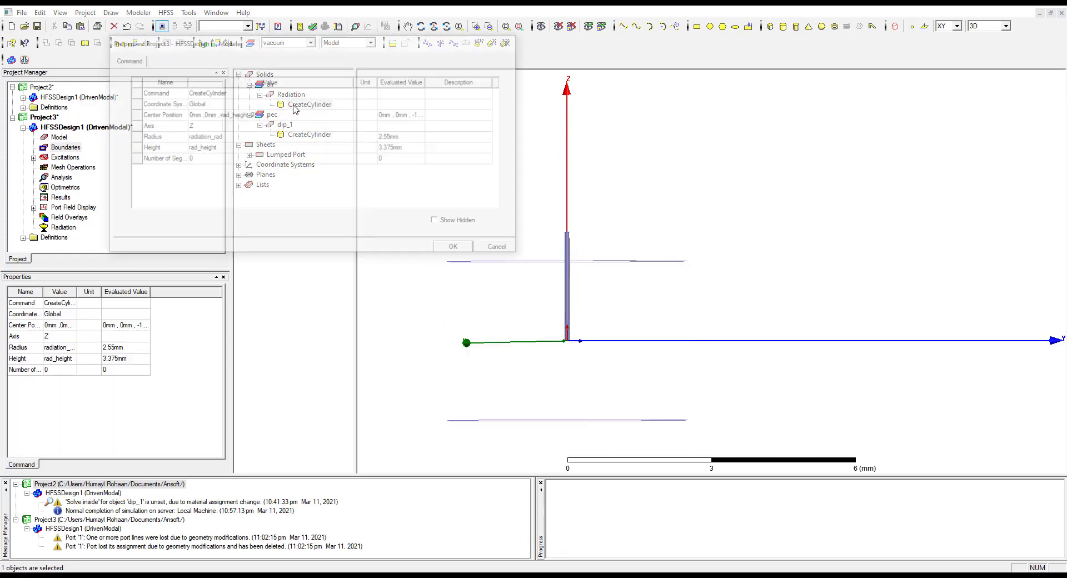
pyautogui.click(306, 116)
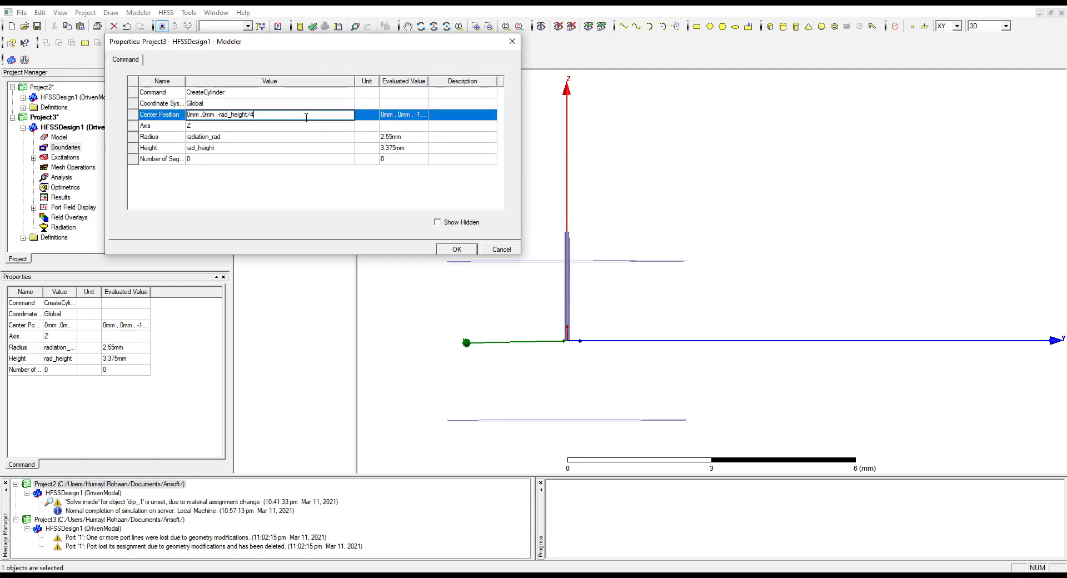
pyautogui.click(466, 251)
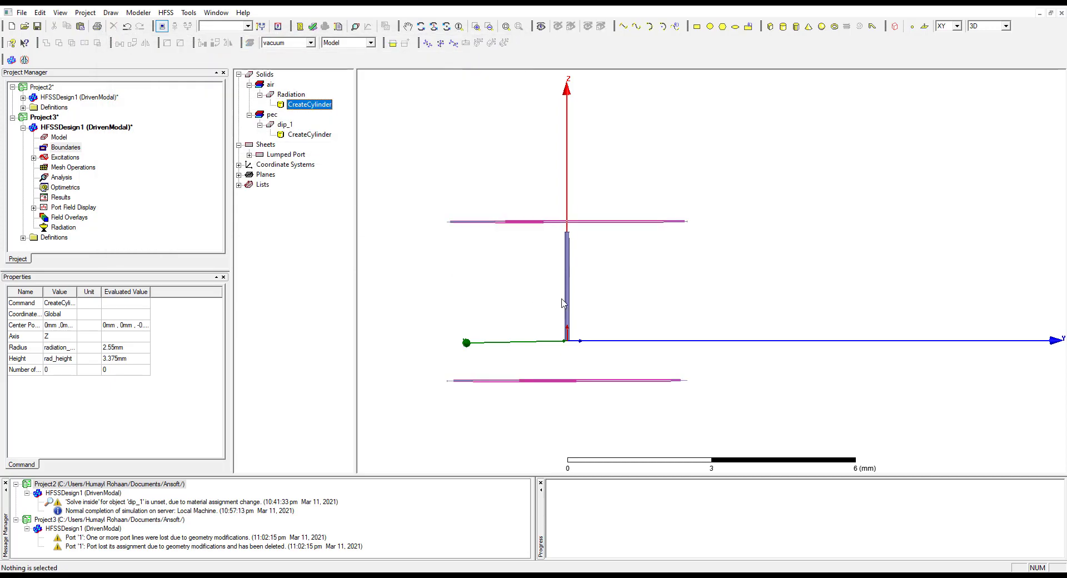
pyautogui.click(772, 270)
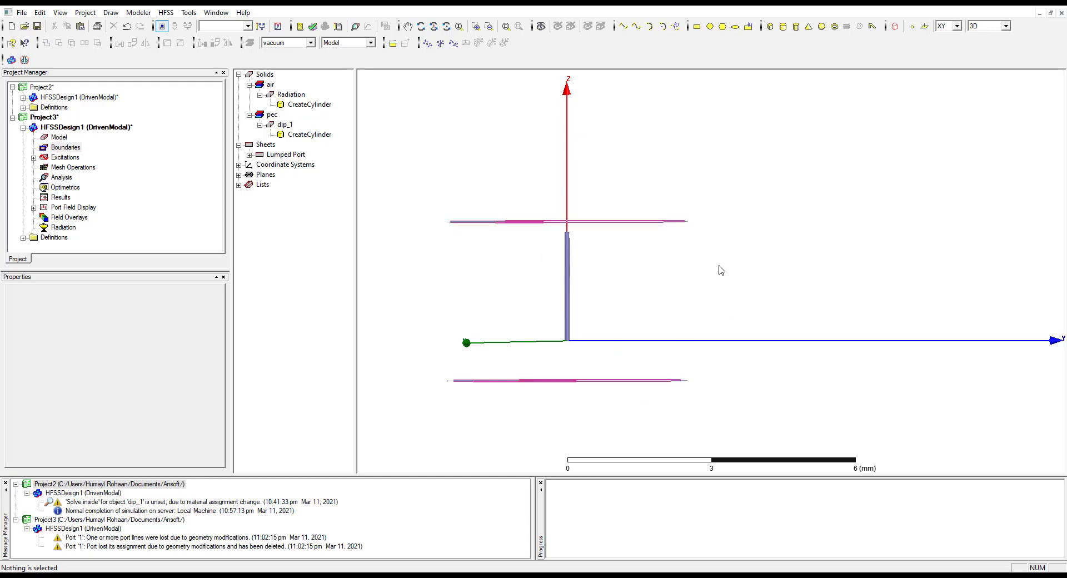
# Set the Radiation cylinder's center position to 0mm, 0mm, -rad_height/5 and select the cylinder to check its coverage of the arm
pyautogui.doubleClick(309, 105)
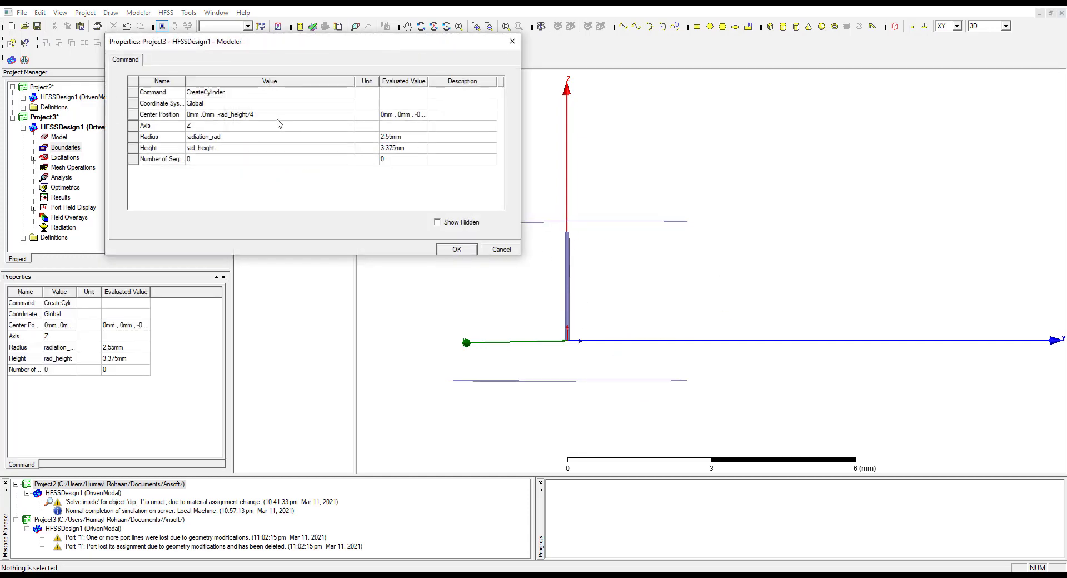
pyautogui.click(299, 114)
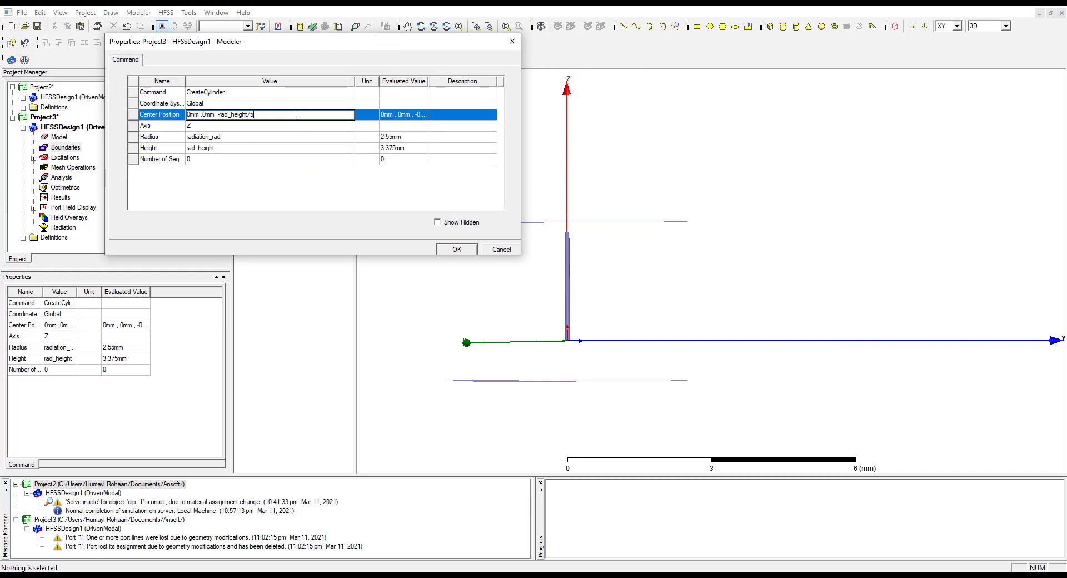
pyautogui.press('Return')
pyautogui.click(454, 250)
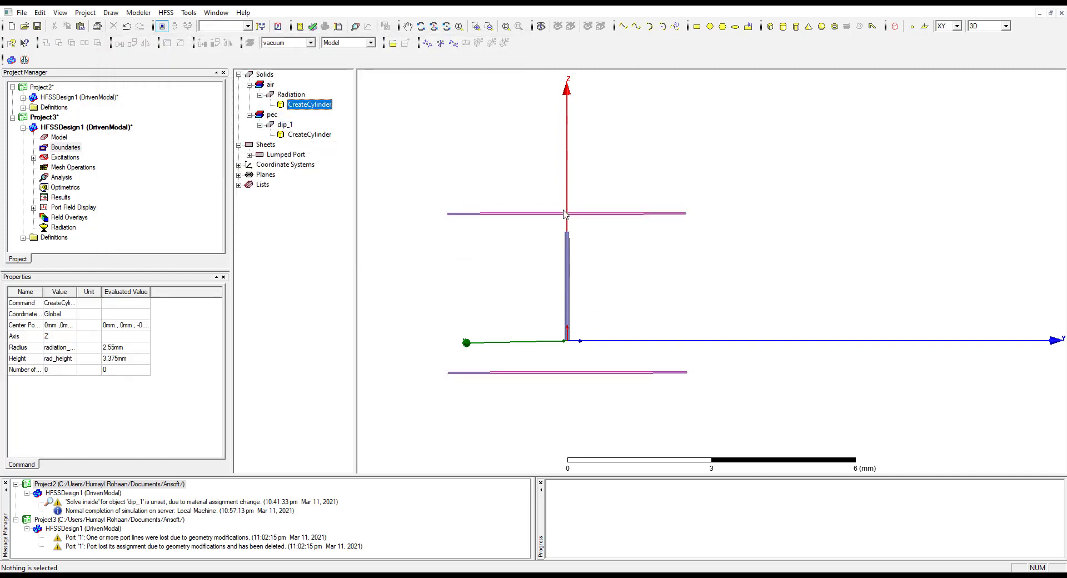
pyautogui.click(827, 256)
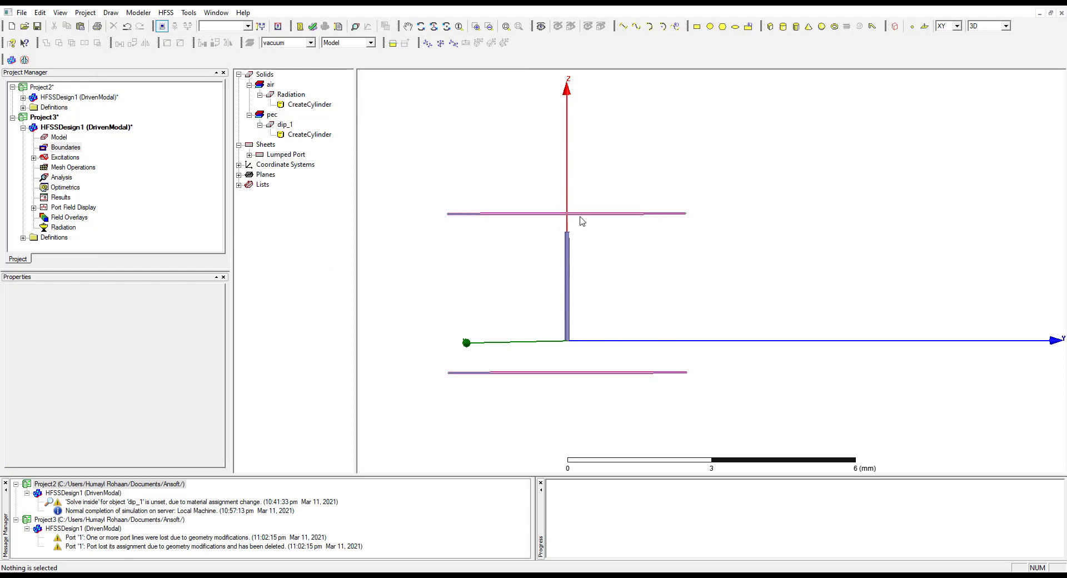
pyautogui.click(585, 218)
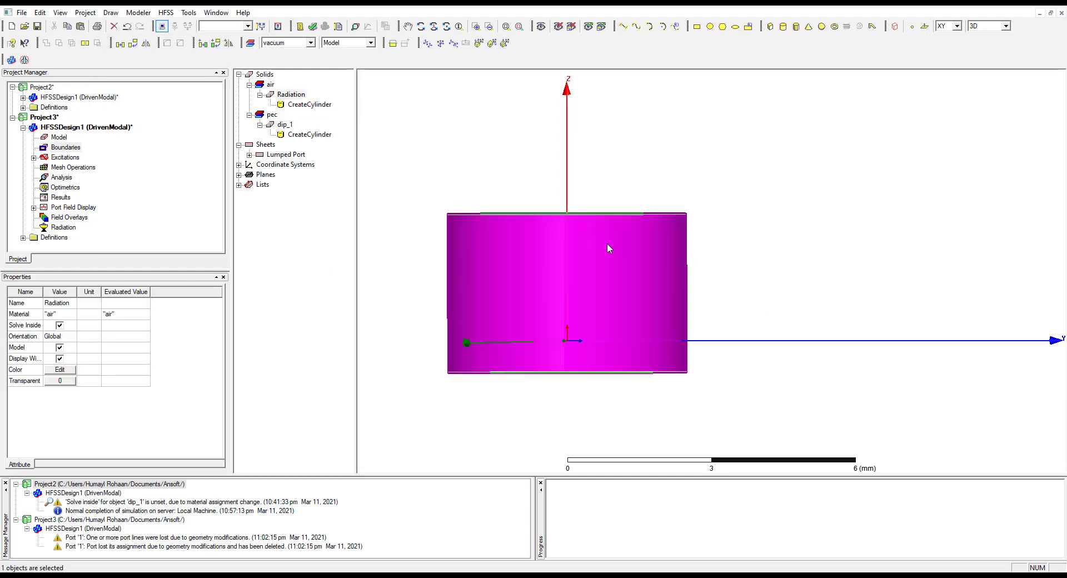
pyautogui.doubleClick(307, 106)
pyautogui.click(232, 139)
pyautogui.click(248, 138)
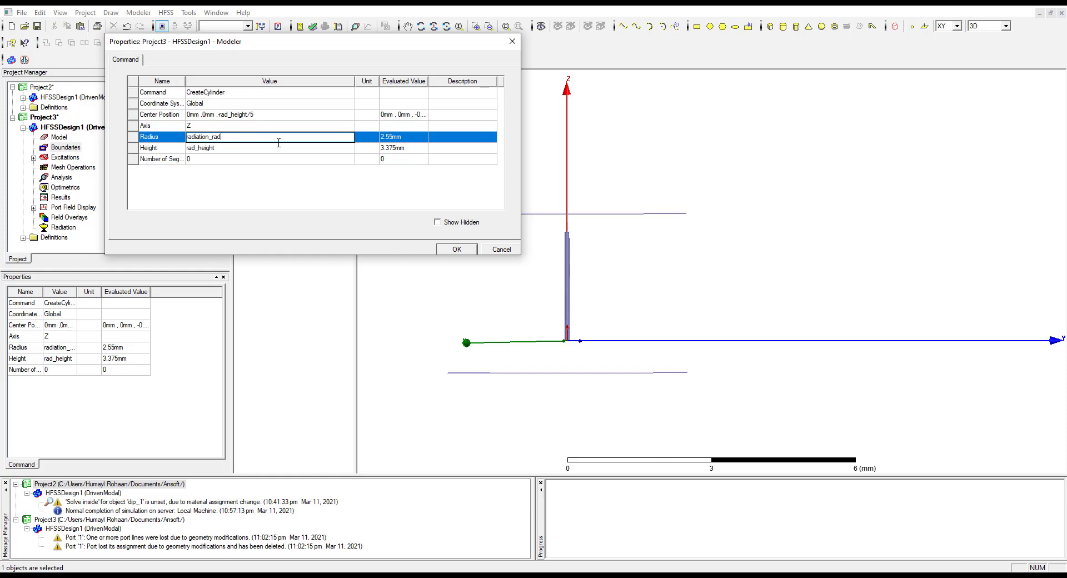
pyautogui.click(465, 250)
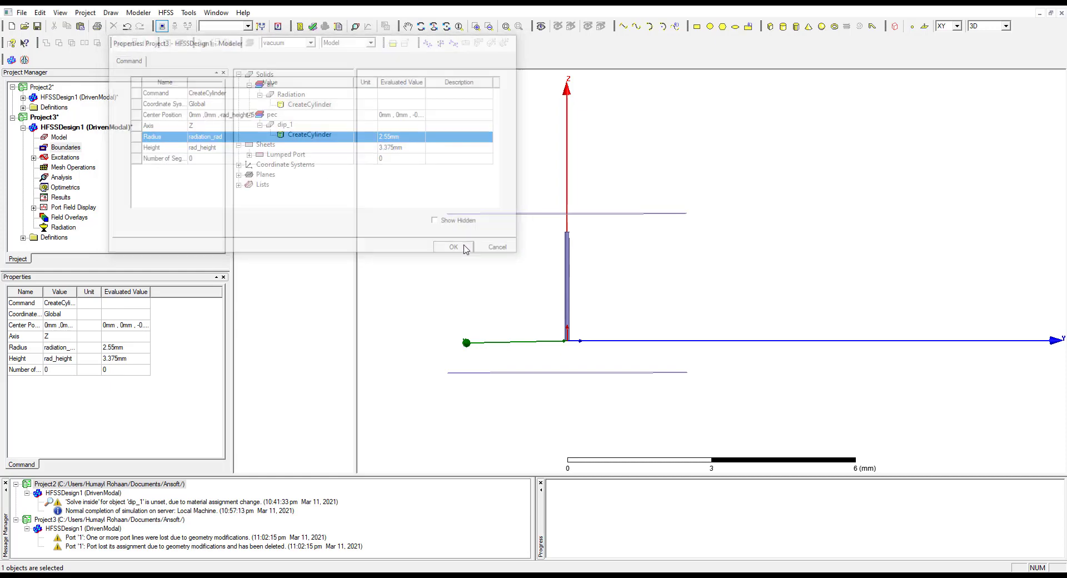
# Assign a Radiating Only radiation boundary to the upper and side faces of the Radiation cylinder and check which faces it covers
pyautogui.click(575, 220)
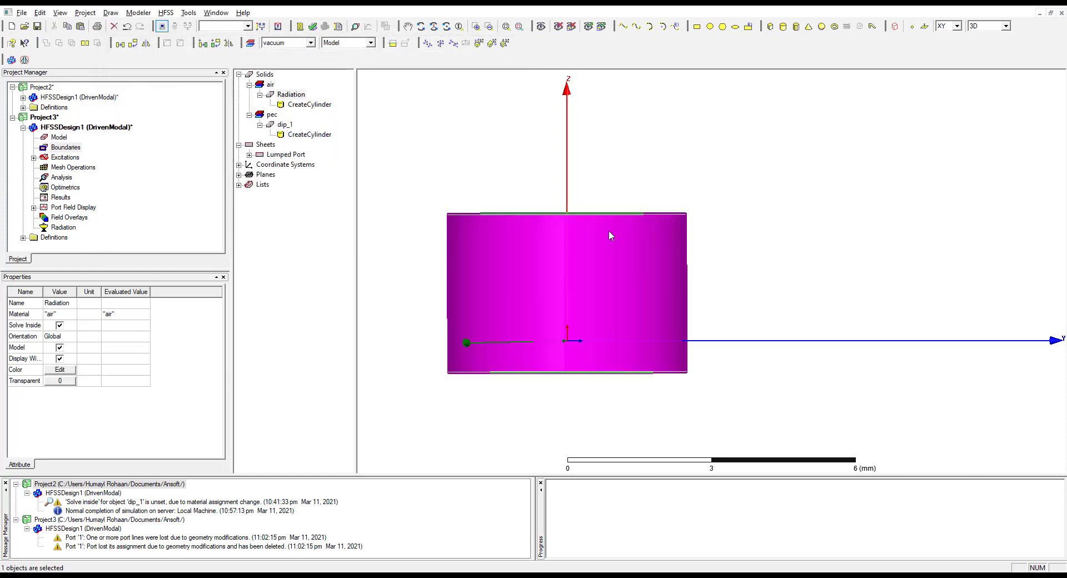
pyautogui.keyDown('alt'); pyautogui.moveTo(610, 252); pyautogui.dragTo(584, 228); pyautogui.keyUp('alt')
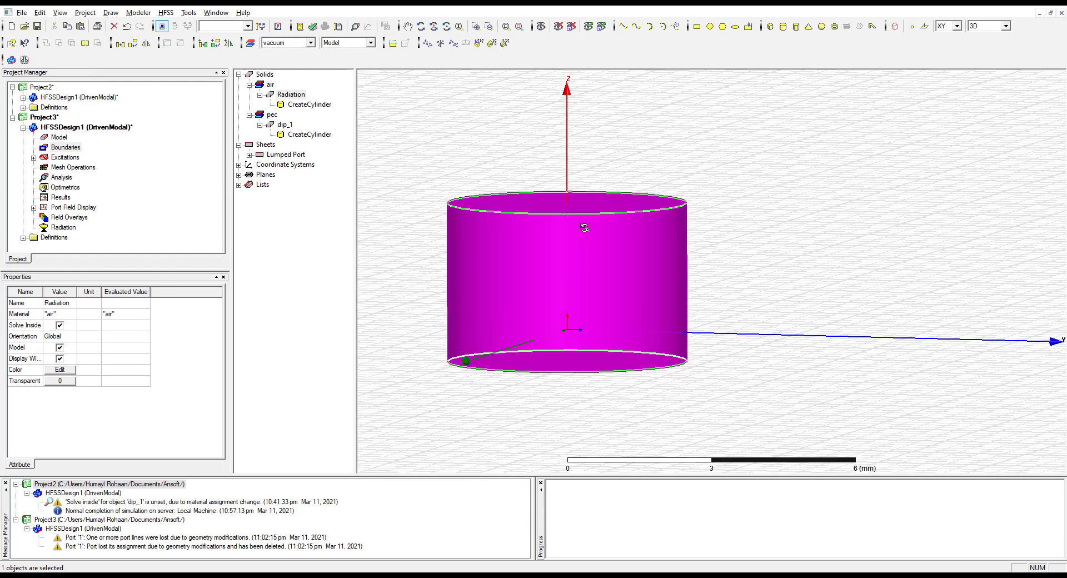
pyautogui.rightClick(596, 215)
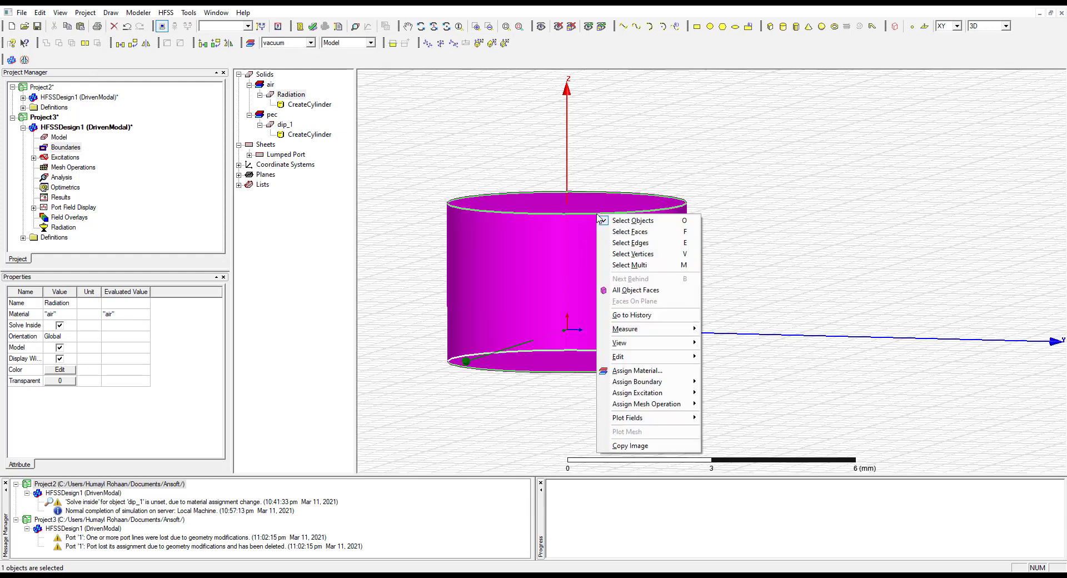
pyautogui.click(643, 232)
pyautogui.click(602, 206)
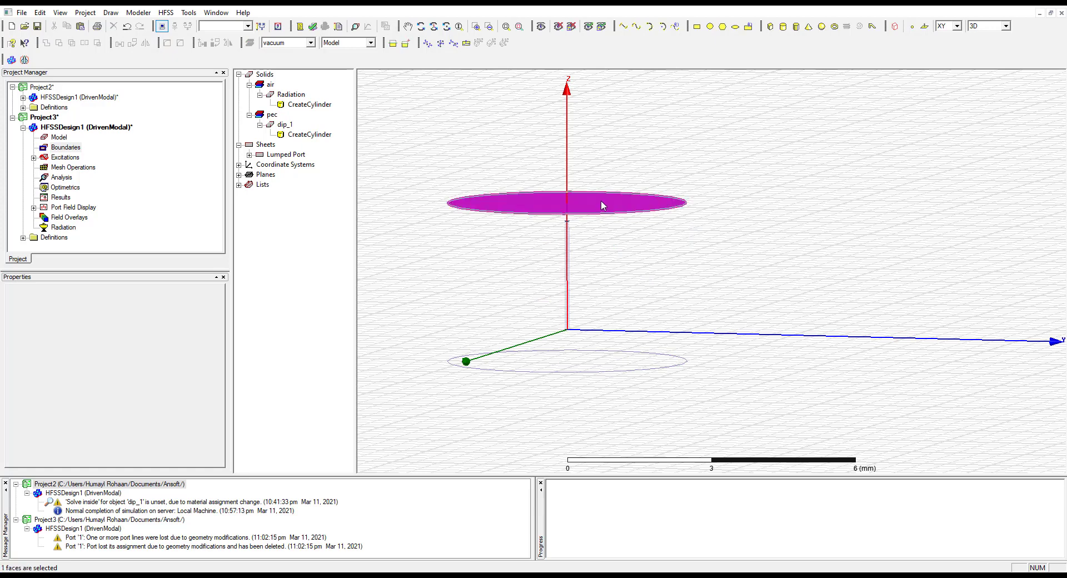
pyautogui.keyDown('ctrl'); pyautogui.click(646, 265); pyautogui.keyUp('ctrl')
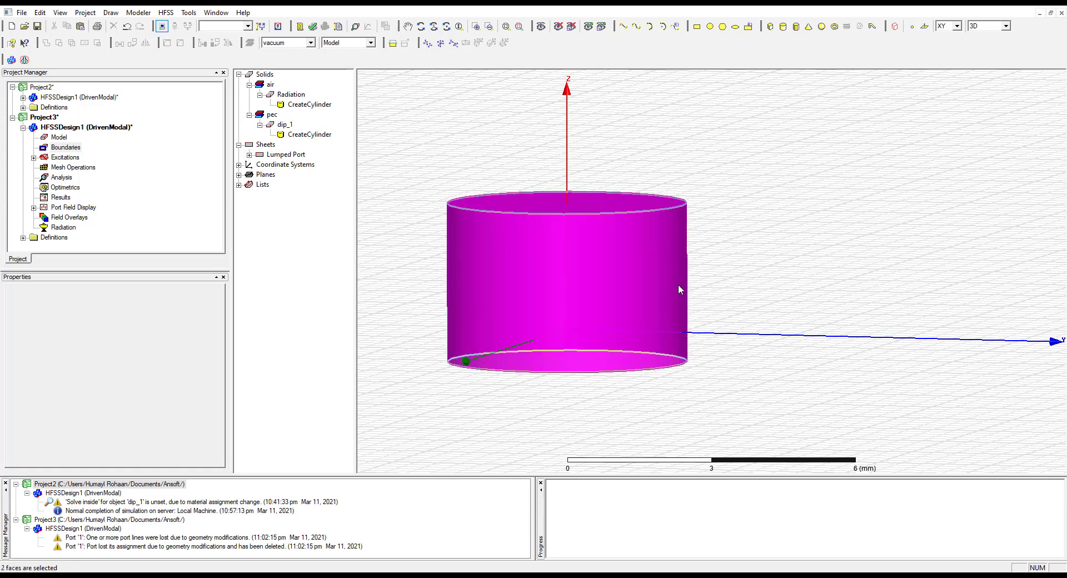
pyautogui.moveTo(639, 244); pyautogui.dragTo(601, 453)
pyautogui.click(56, 148)
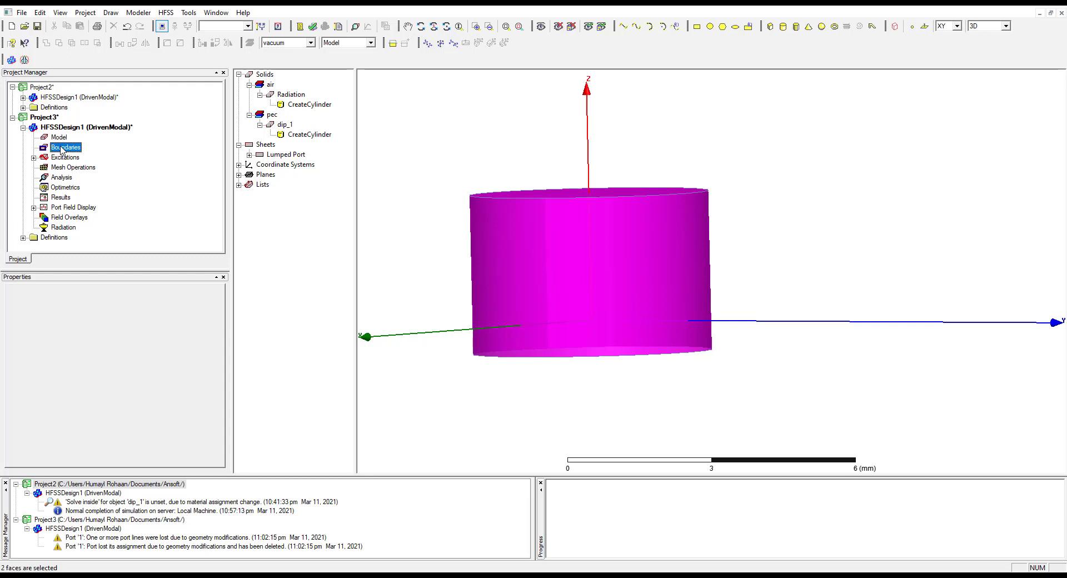
pyautogui.rightClick(60, 147)
pyautogui.moveTo(111, 153)
pyautogui.click(253, 209)
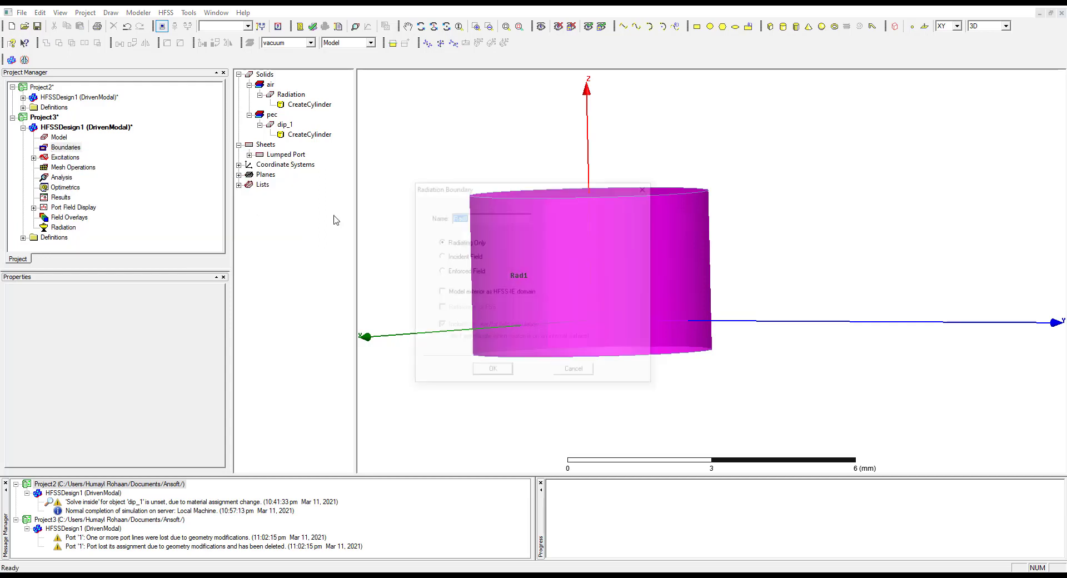
pyautogui.click(507, 377)
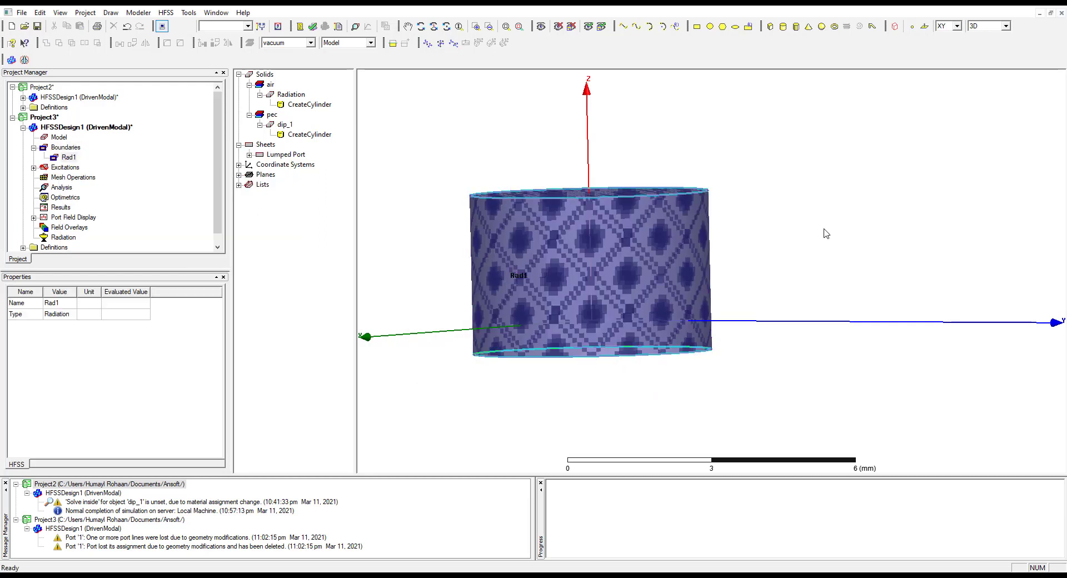
pyautogui.click(781, 303)
pyautogui.click(75, 149)
pyautogui.click(66, 157)
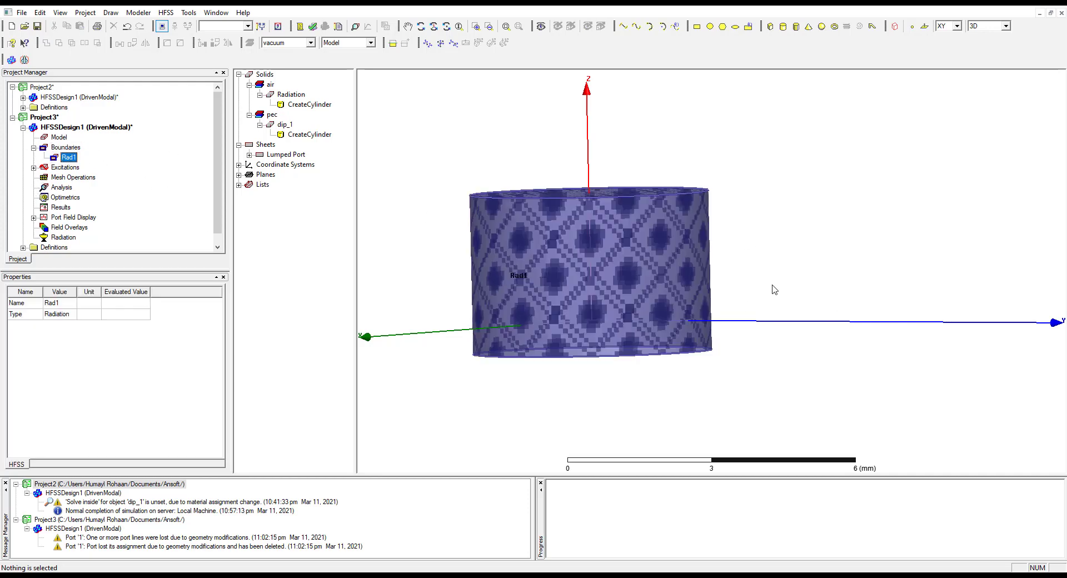
# Start a finite conductivity boundary on the Radiation cylinder's lower face, with Infinite Ground Plane and Use Material enabled
pyautogui.keyDown('alt'); pyautogui.moveTo(712, 225); pyautogui.dragTo(622, 253); pyautogui.keyUp('alt')
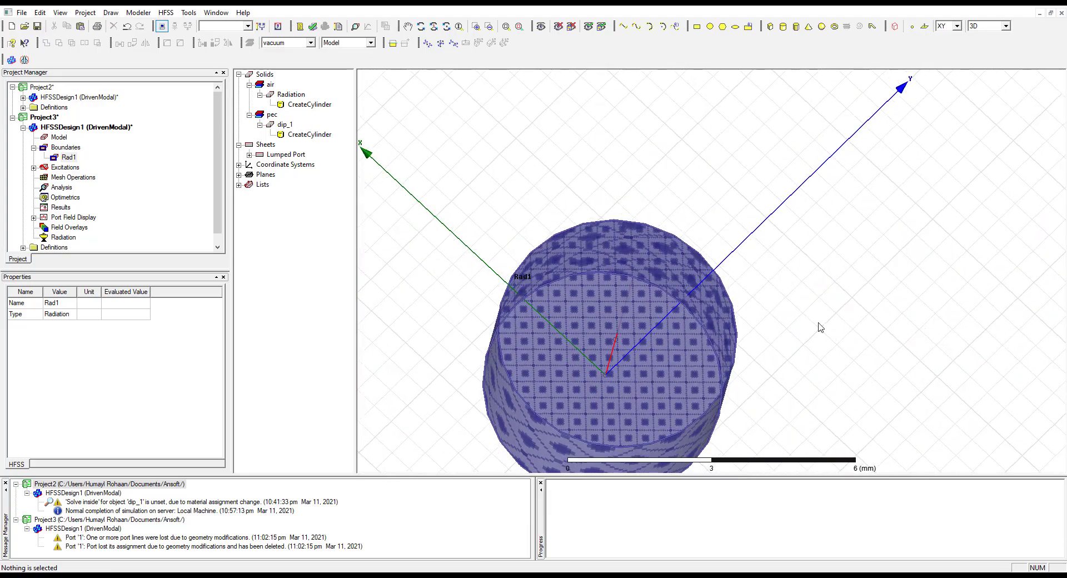
pyautogui.press('f')
pyautogui.click(689, 364)
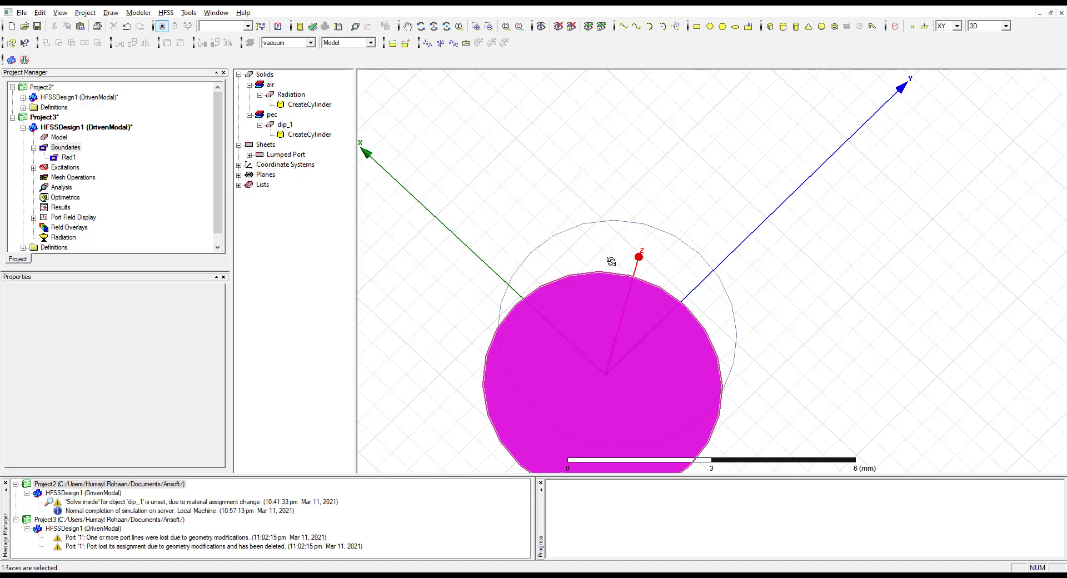
pyautogui.keyDown('alt'); pyautogui.moveTo(607, 291); pyautogui.dragTo(600, 356); pyautogui.keyUp('alt')
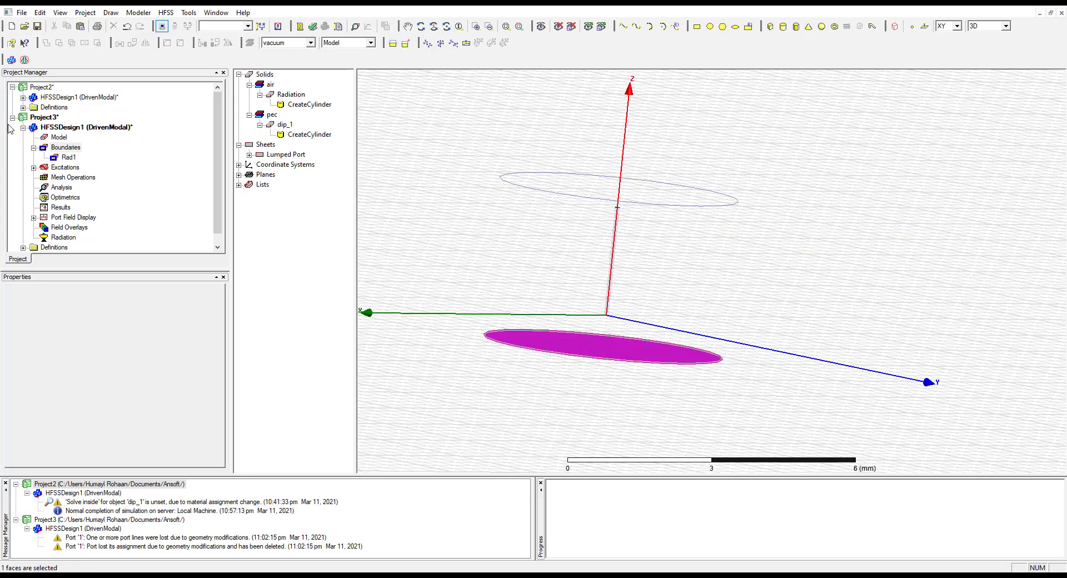
pyautogui.rightClick(59, 148)
pyautogui.moveTo(100, 156)
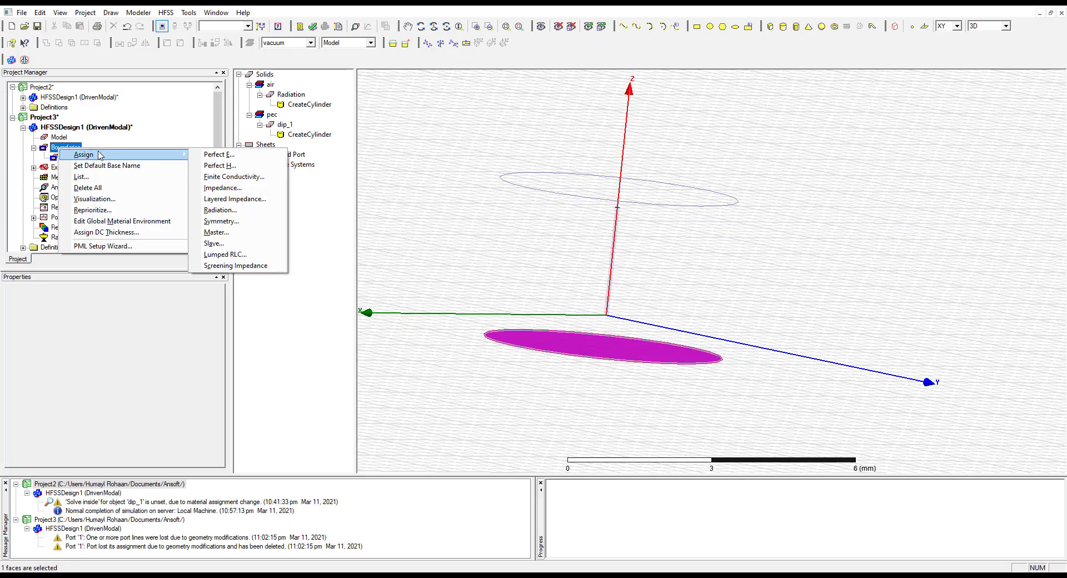
pyautogui.click(234, 176)
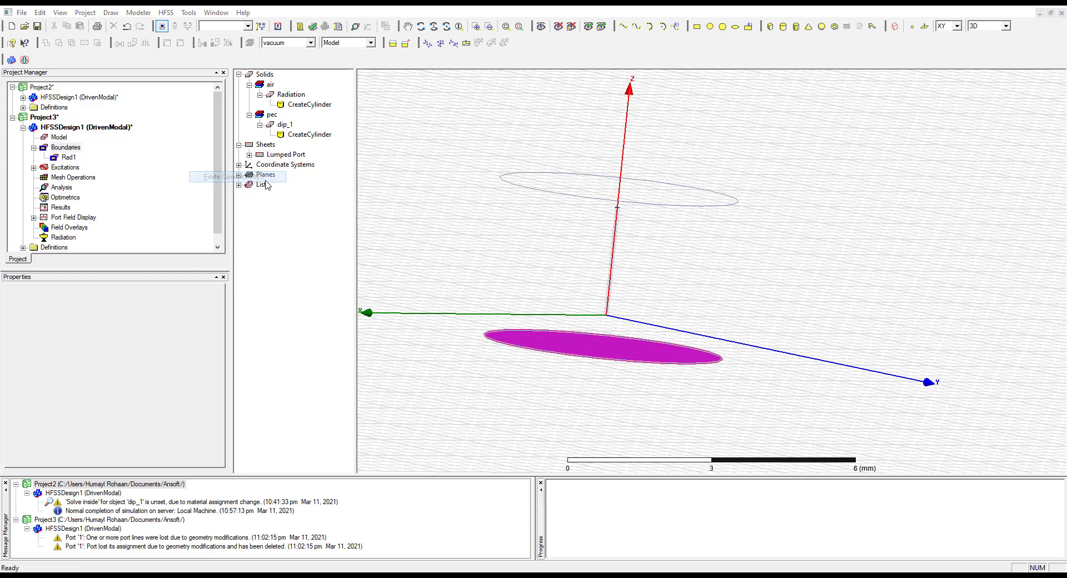
pyautogui.click(446, 280)
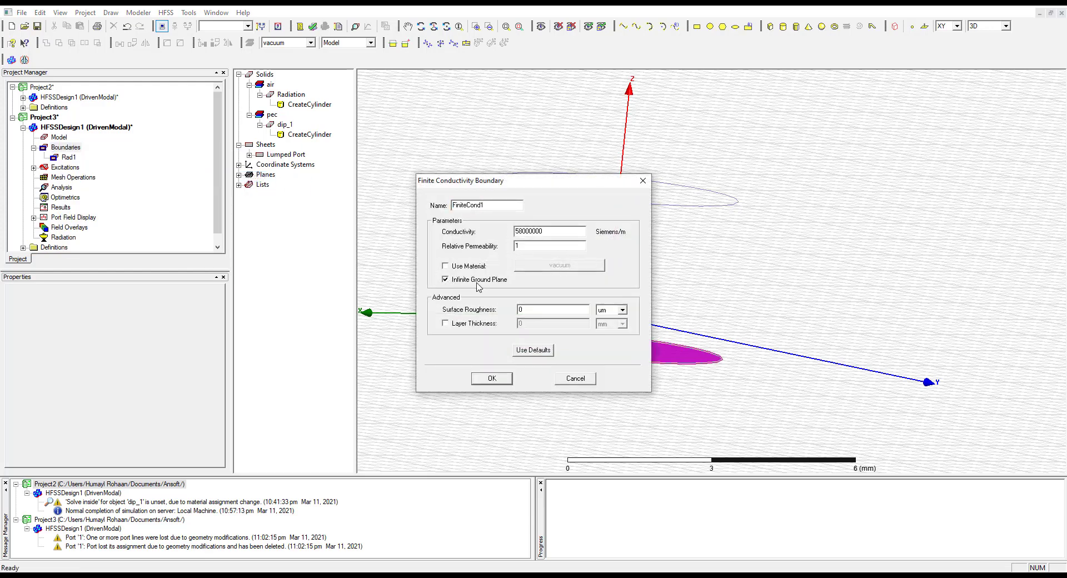
pyautogui.click(446, 267)
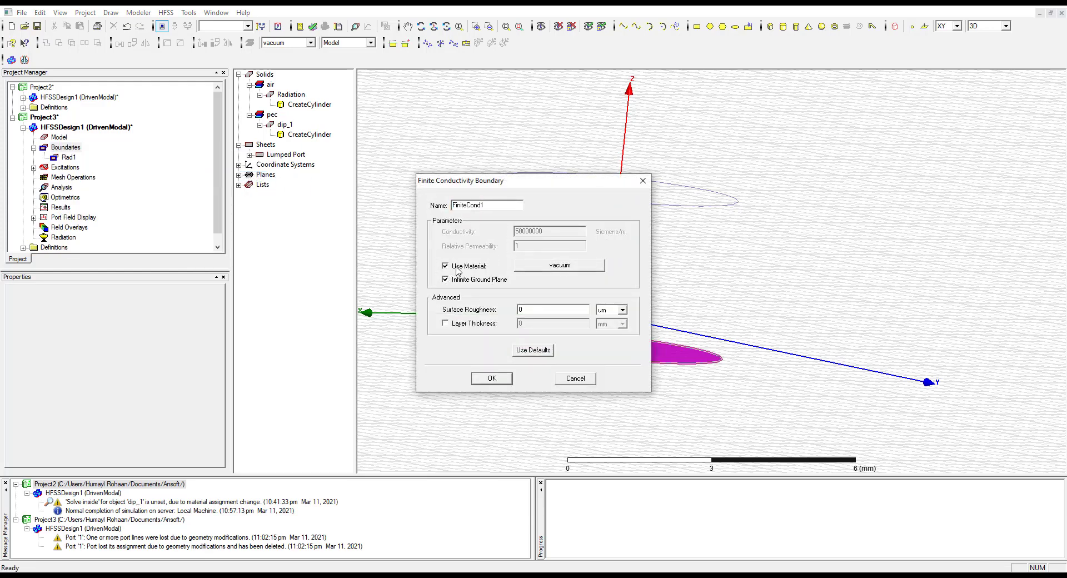
# Try to assign the finite conductivity boundary with pec as its material
pyautogui.click(559, 265)
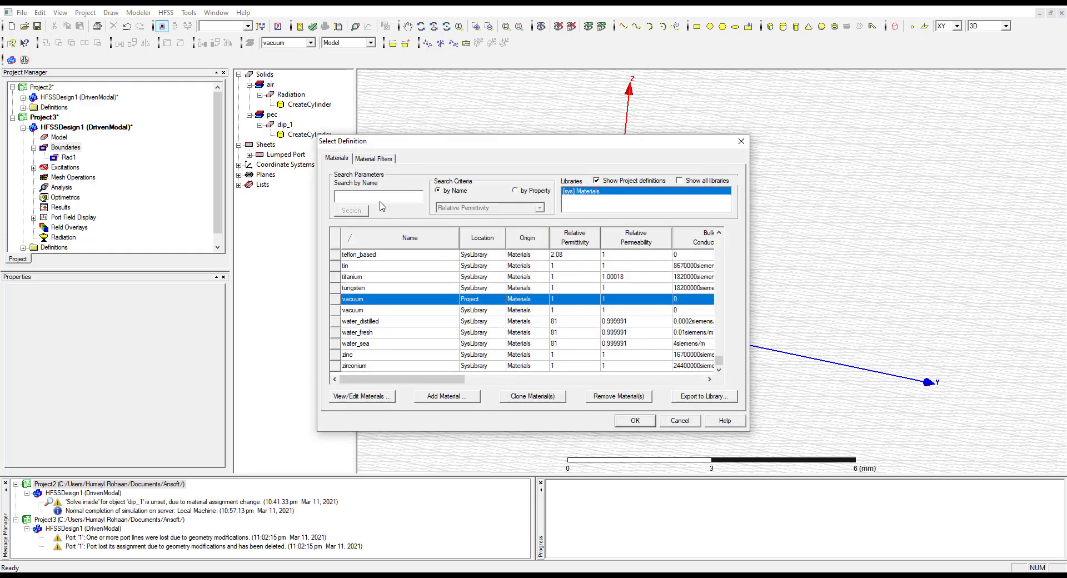
pyautogui.write('pec')
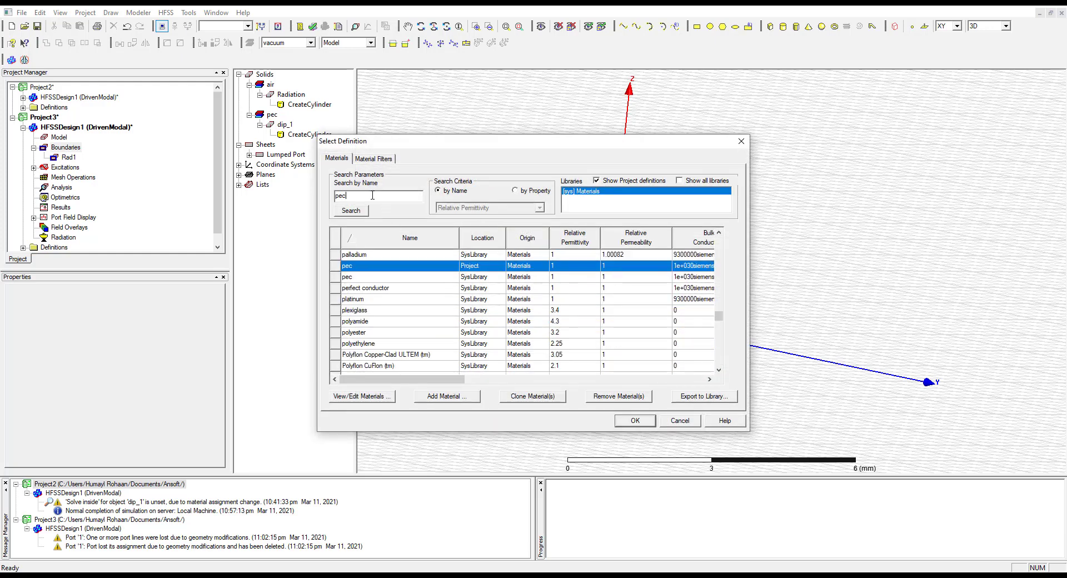
pyautogui.click(432, 277)
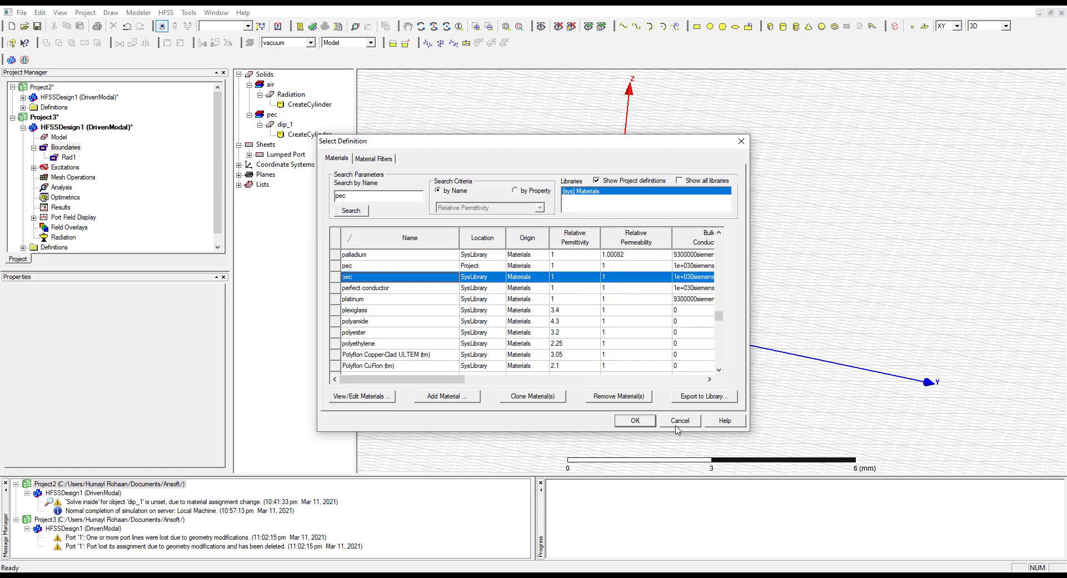
pyautogui.click(634, 421)
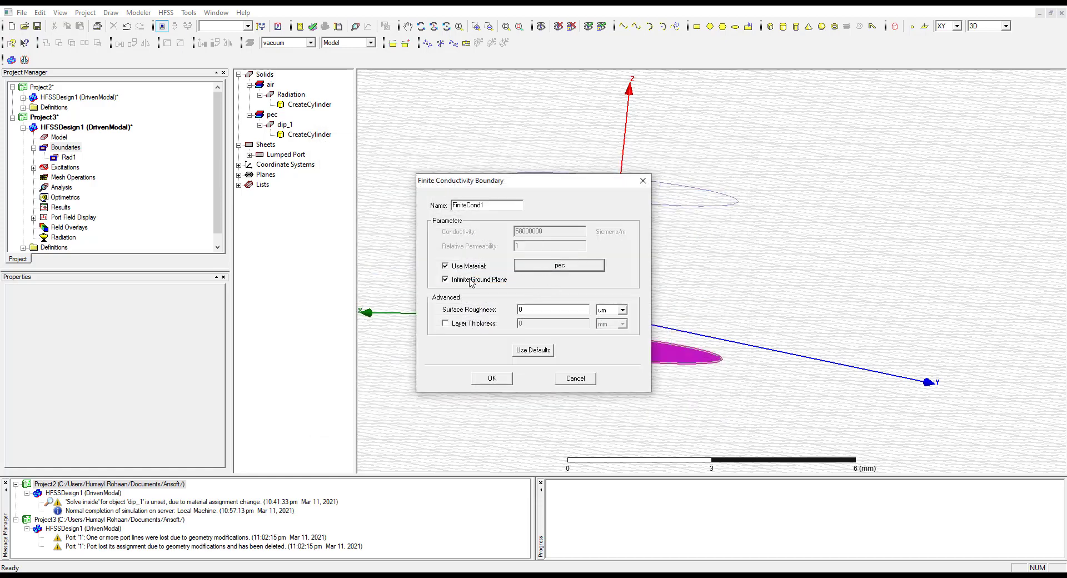
pyautogui.click(492, 378)
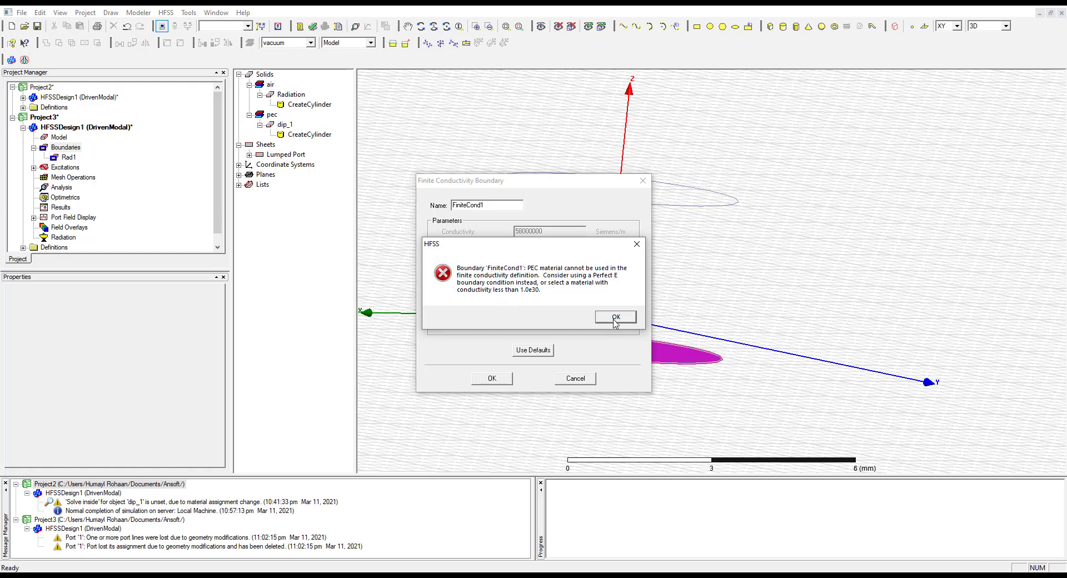
pyautogui.click(616, 318)
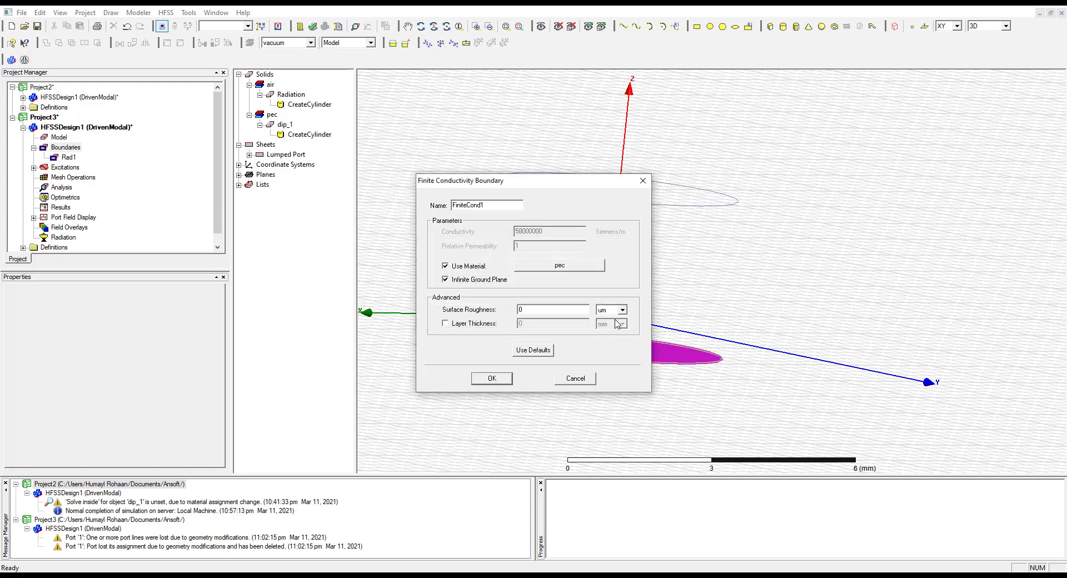
# Choose copper as the finite conductivity boundary's material, apply the boundary and check the face it covers
pyautogui.click(542, 267)
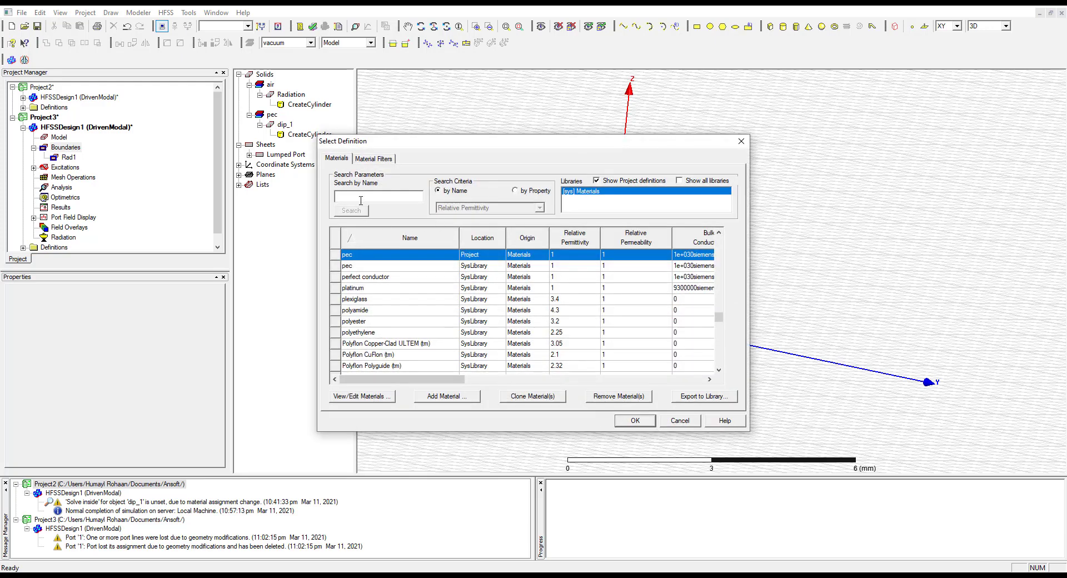
pyautogui.write('copee')
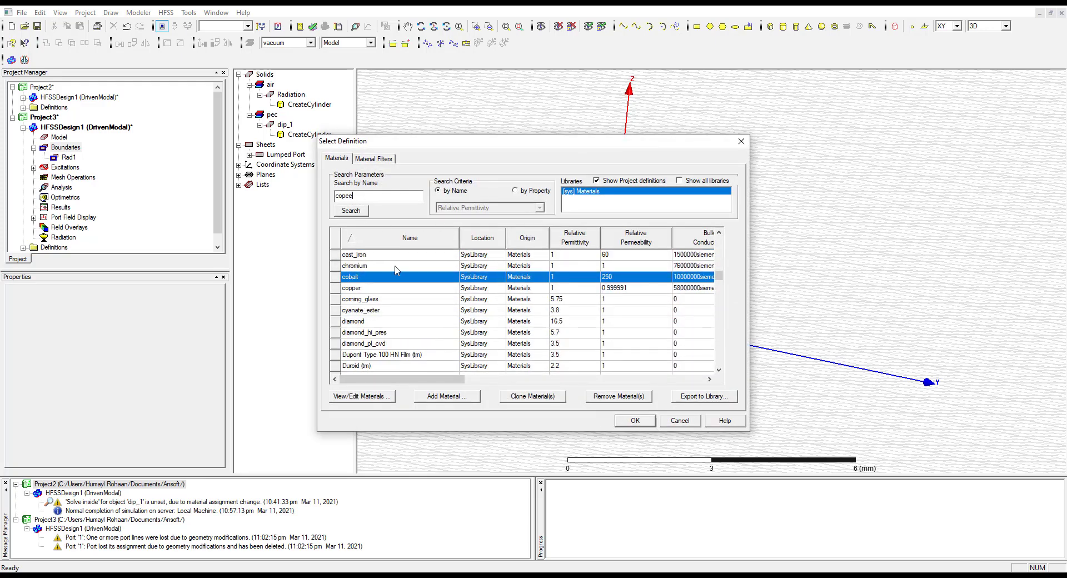
pyautogui.click(367, 287)
pyautogui.click(632, 418)
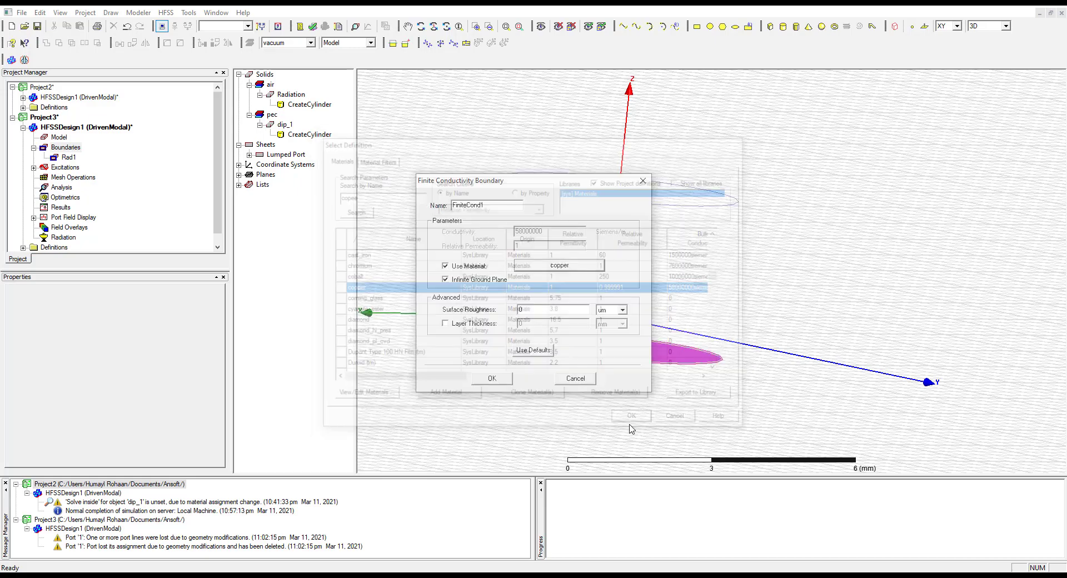
pyautogui.click(493, 377)
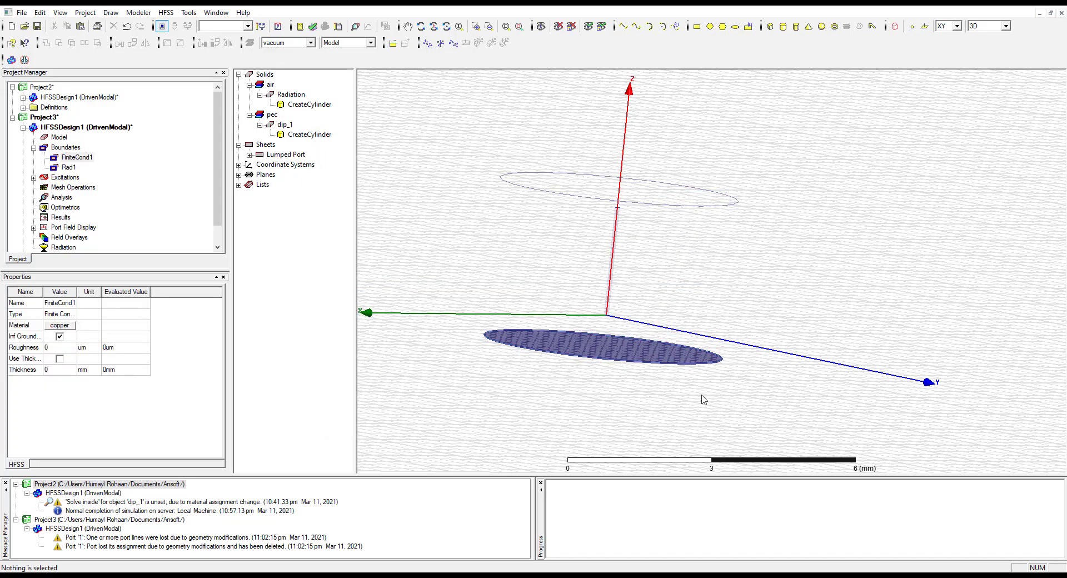
pyautogui.moveTo(610, 314); pyautogui.dragTo(618, 269)
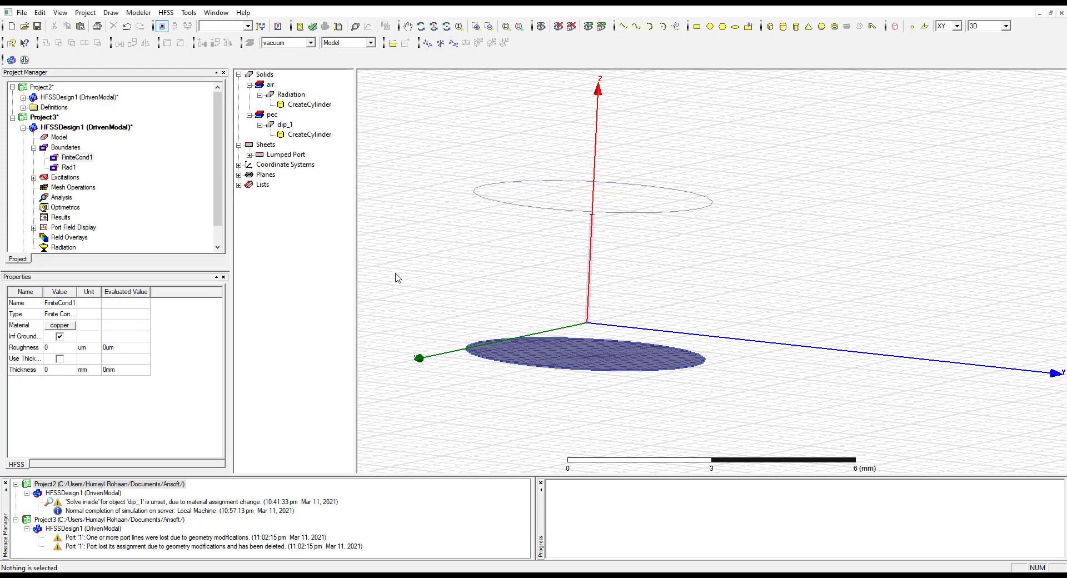
pyautogui.click(292, 276)
# Add a solution setup at 29.9792 GHz with a maximum of 20 passes and run the design's validation check
pyautogui.rightClick(62, 203)
pyautogui.click(94, 222)
pyautogui.doubleClick(509, 218)
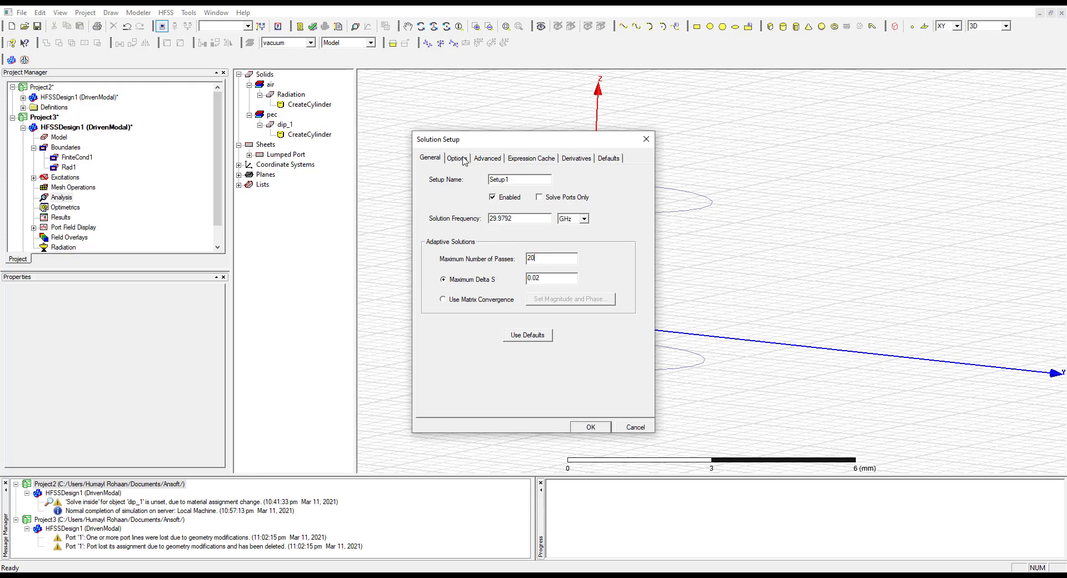
pyautogui.click(594, 427)
pyautogui.click(456, 159)
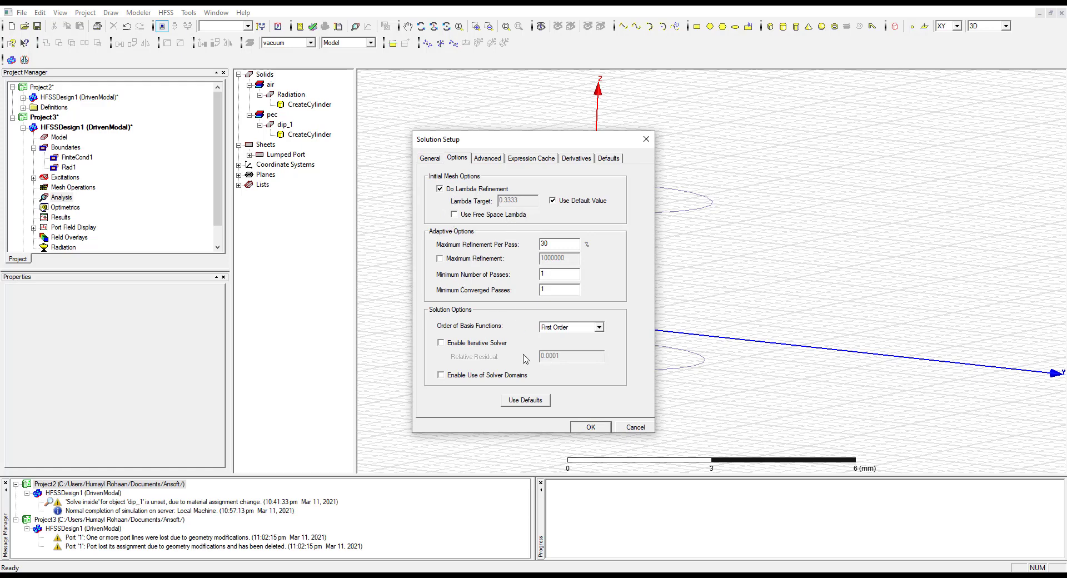
pyautogui.click(591, 428)
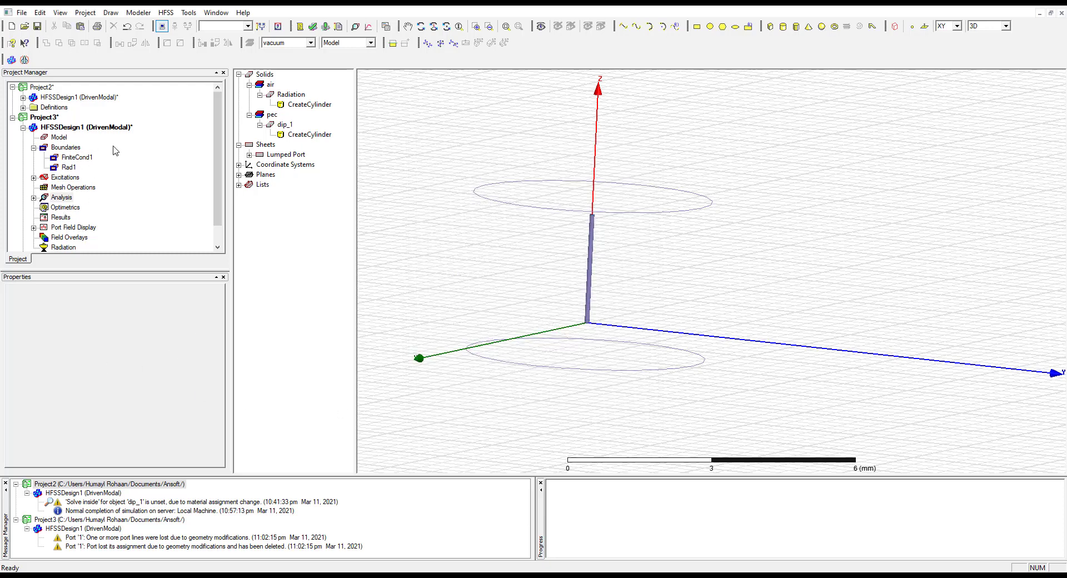
pyautogui.click(312, 26)
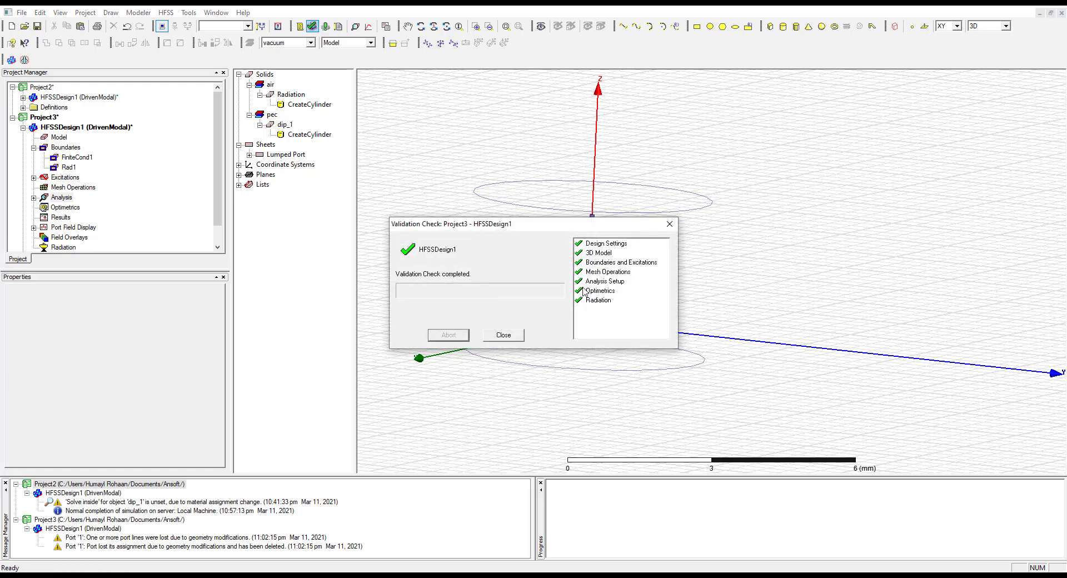
pyautogui.click(507, 335)
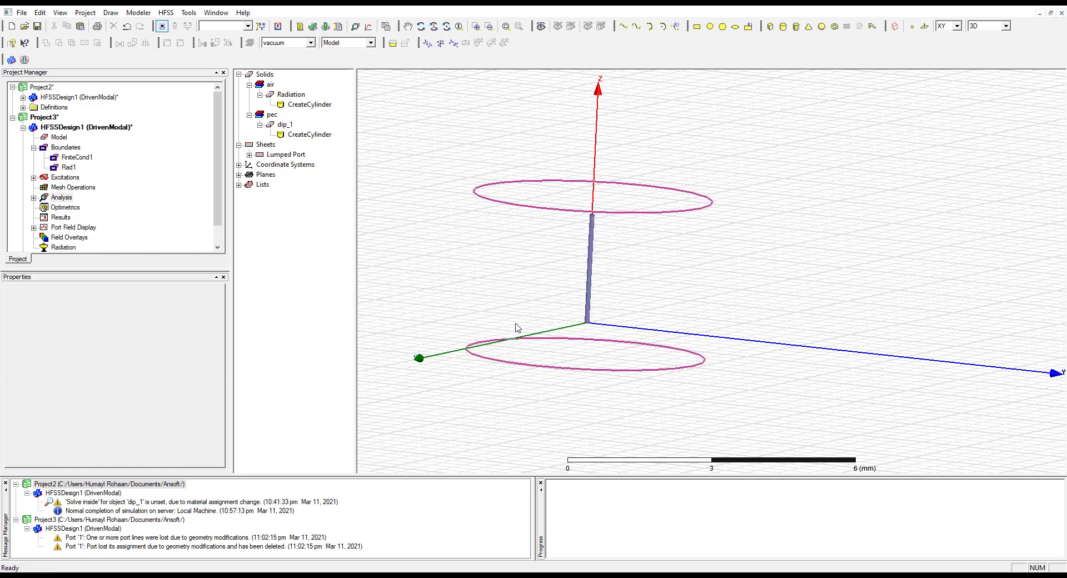
# Add a Fast frequency sweep to Setup1, using LinearCount from 25 to 30 GHz with a count of 1000
pyautogui.click(34, 197)
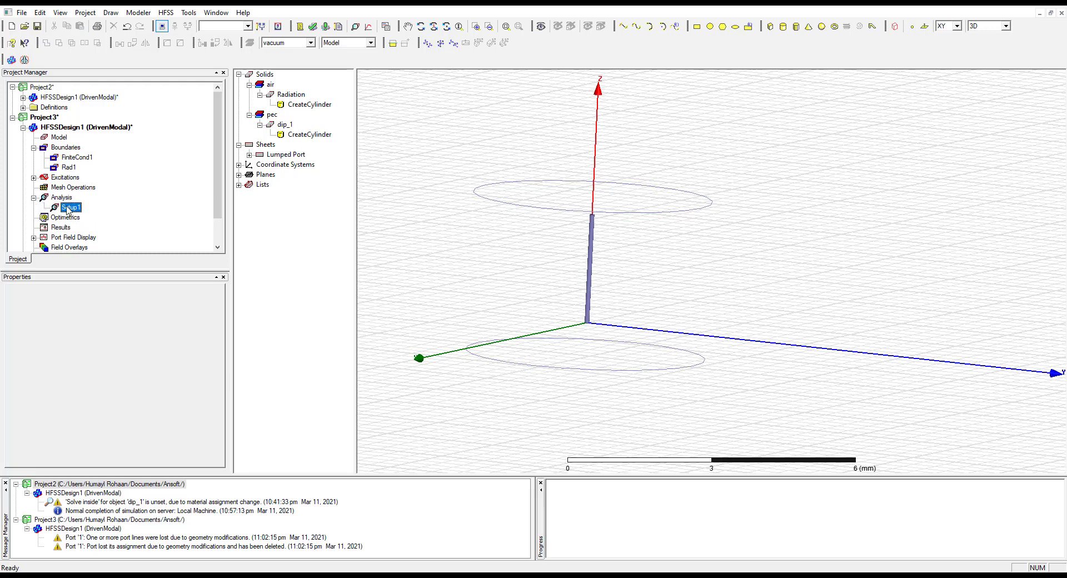
pyautogui.rightClick(69, 209)
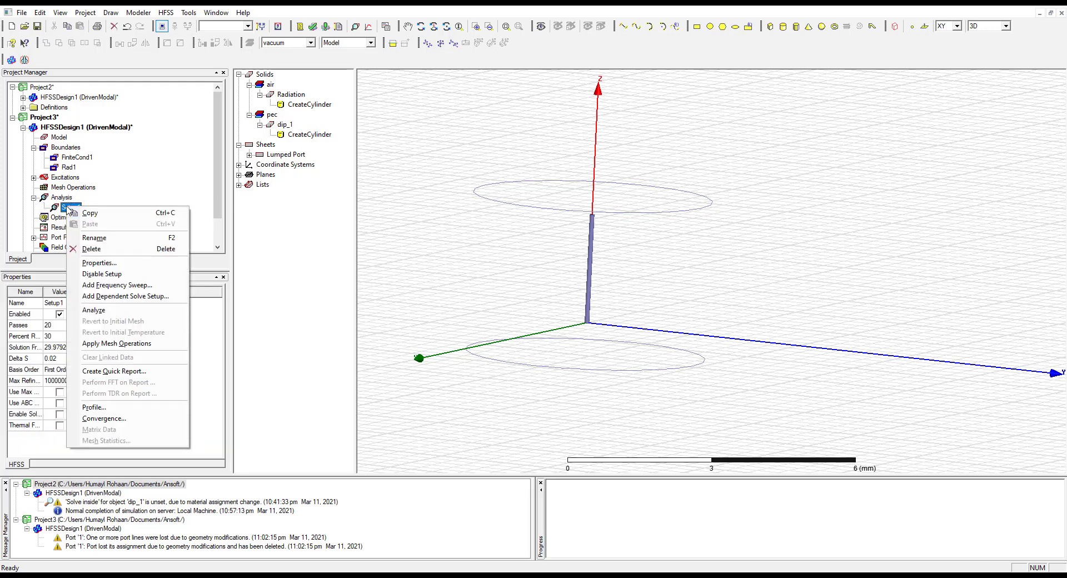
pyautogui.click(120, 286)
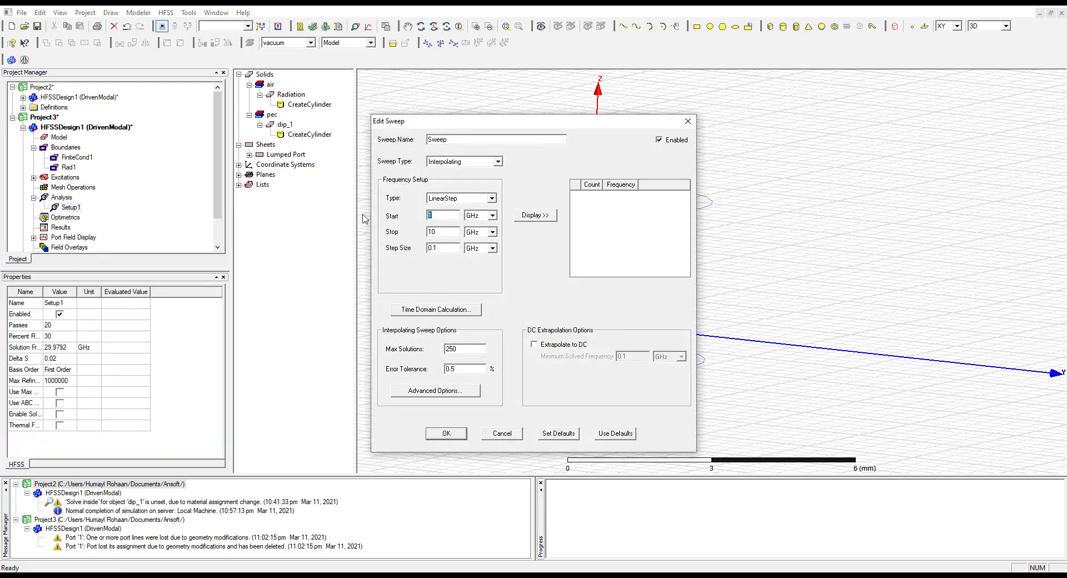
pyautogui.press('Tab')
pyautogui.write('30')
pyautogui.click(451, 198)
pyautogui.click(451, 214)
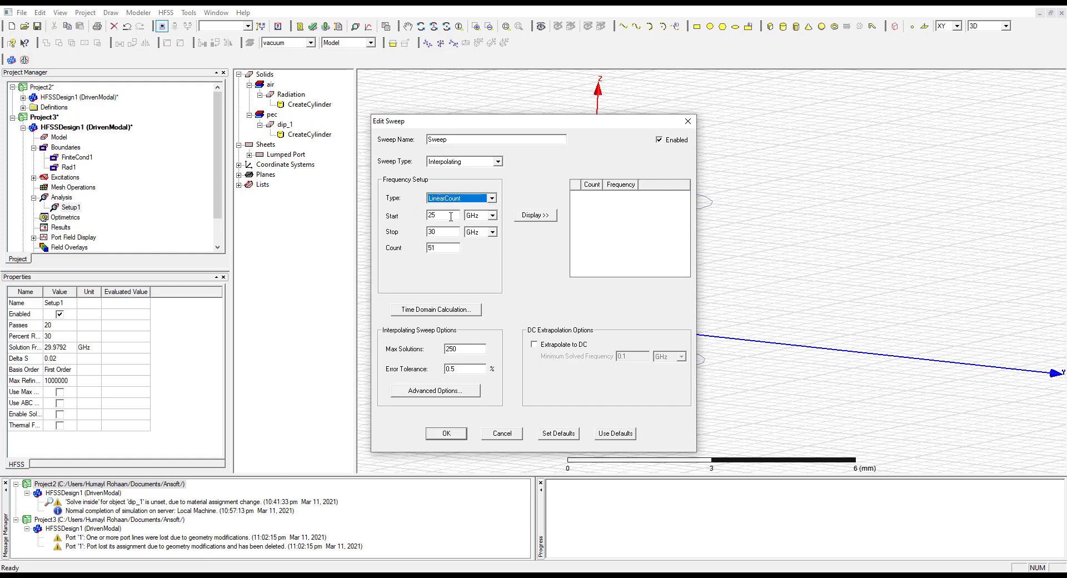
pyautogui.doubleClick(447, 245)
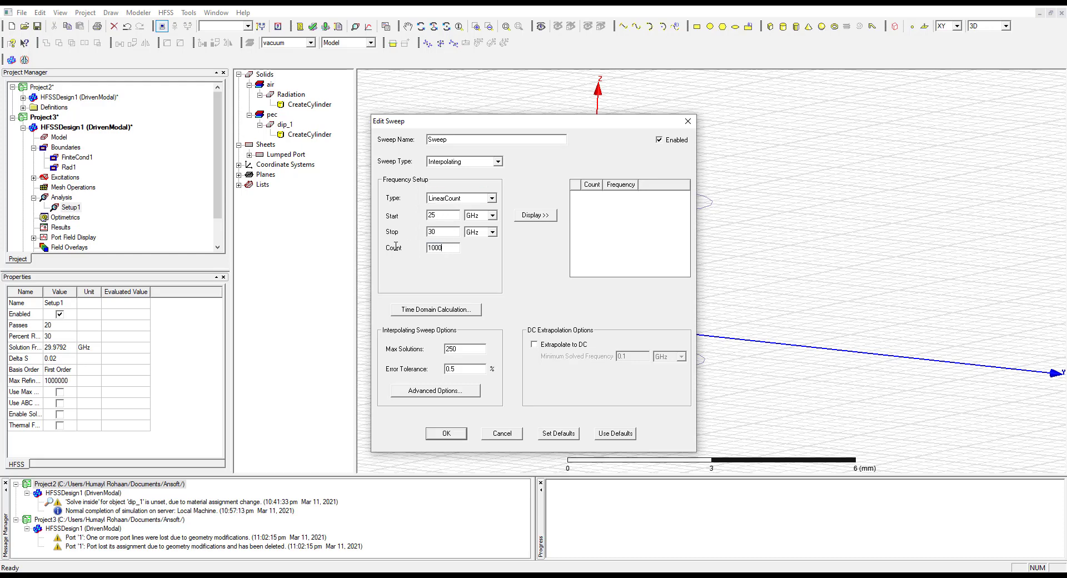
pyautogui.click(460, 163)
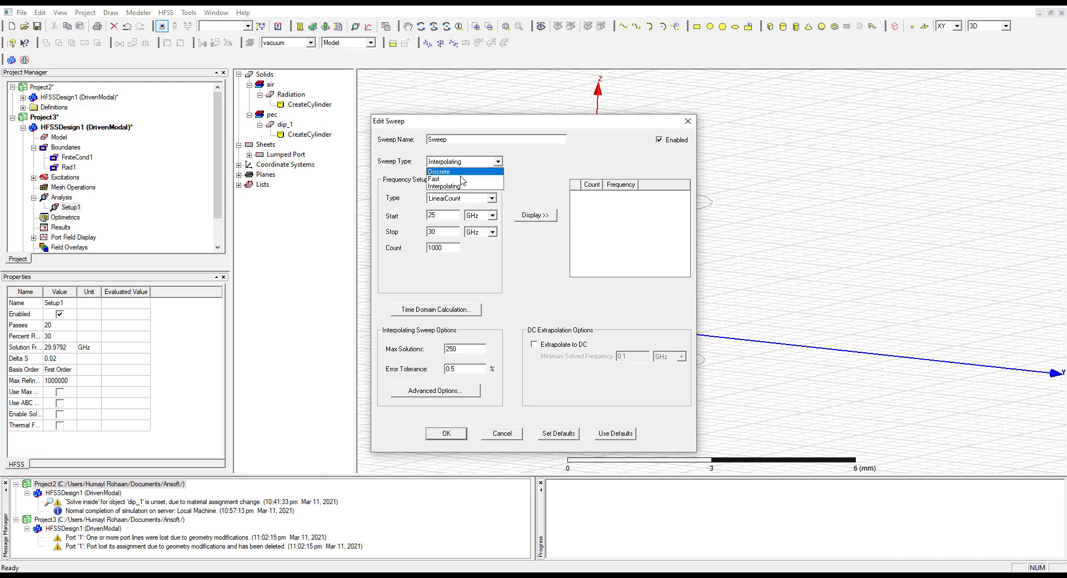
pyautogui.click(444, 175)
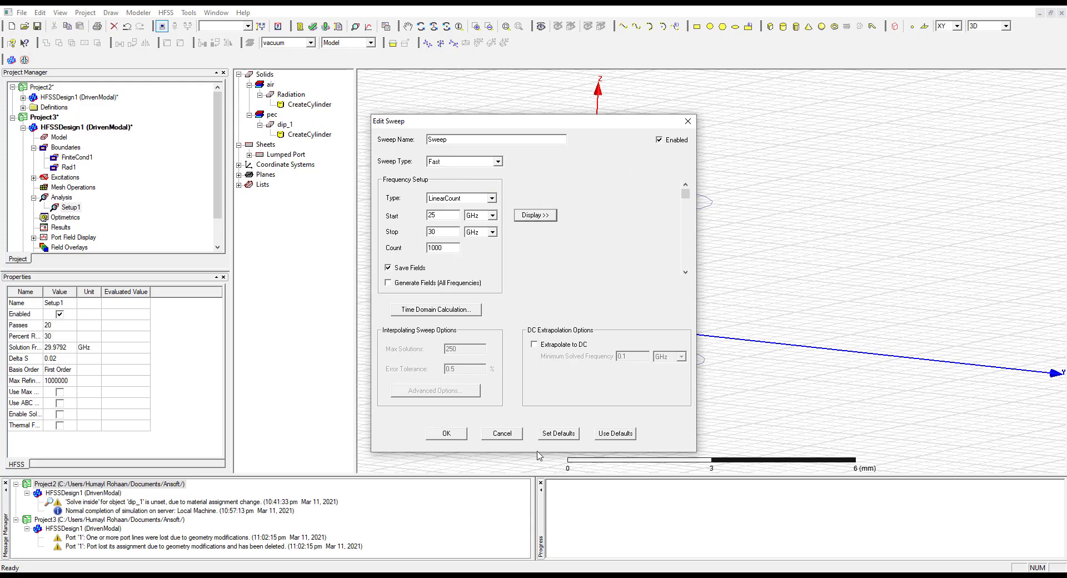
pyautogui.click(447, 435)
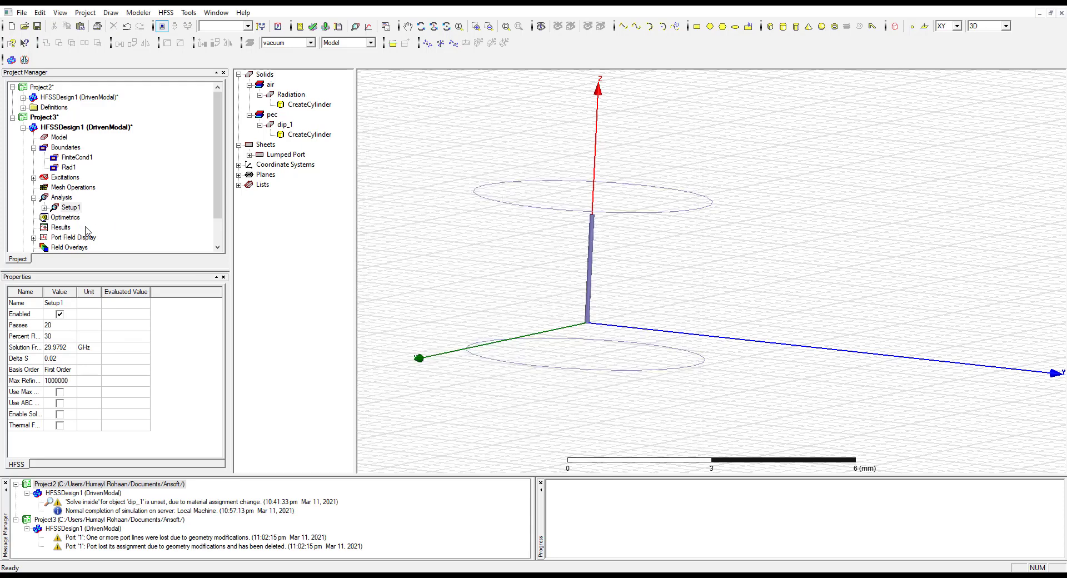
# Add an infinite sphere far-field setup with Phi from 0 to 90 deg in 90 deg steps and a custom Theta start and step size
pyautogui.scroll(-1, 222, 187)
pyautogui.rightClick(65, 228)
pyautogui.moveTo(142, 237)
pyautogui.click(200, 233)
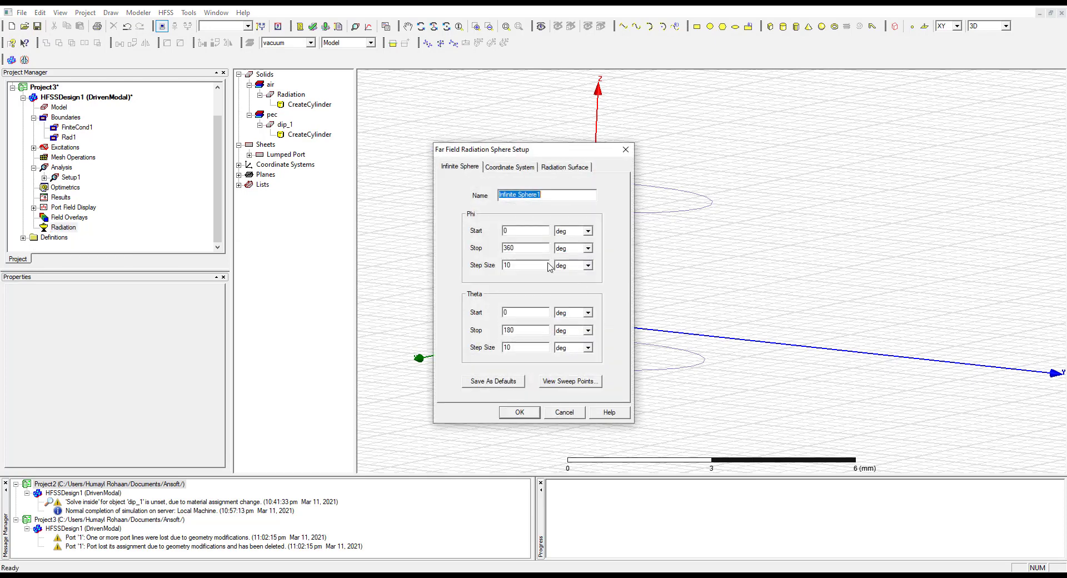
pyautogui.doubleClick(517, 248)
pyautogui.doubleClick(508, 264)
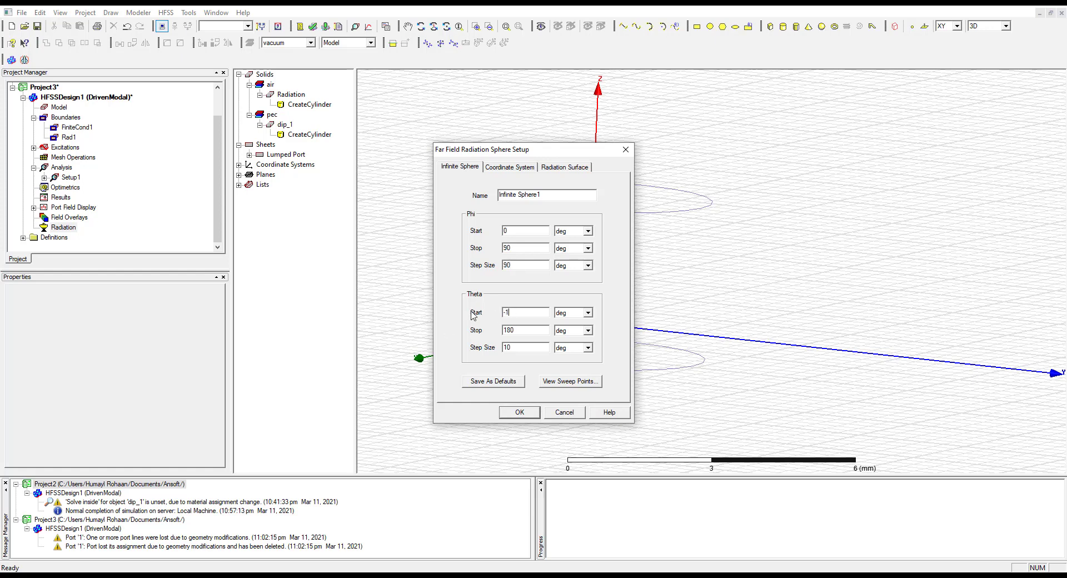
pyautogui.doubleClick(507, 347)
pyautogui.click(532, 414)
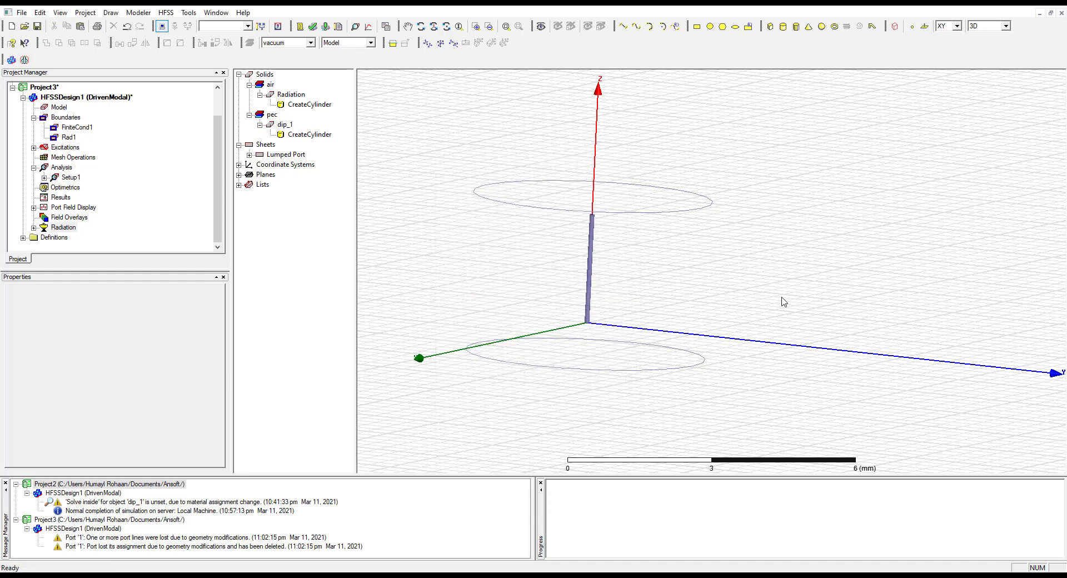
pyautogui.click(34, 227)
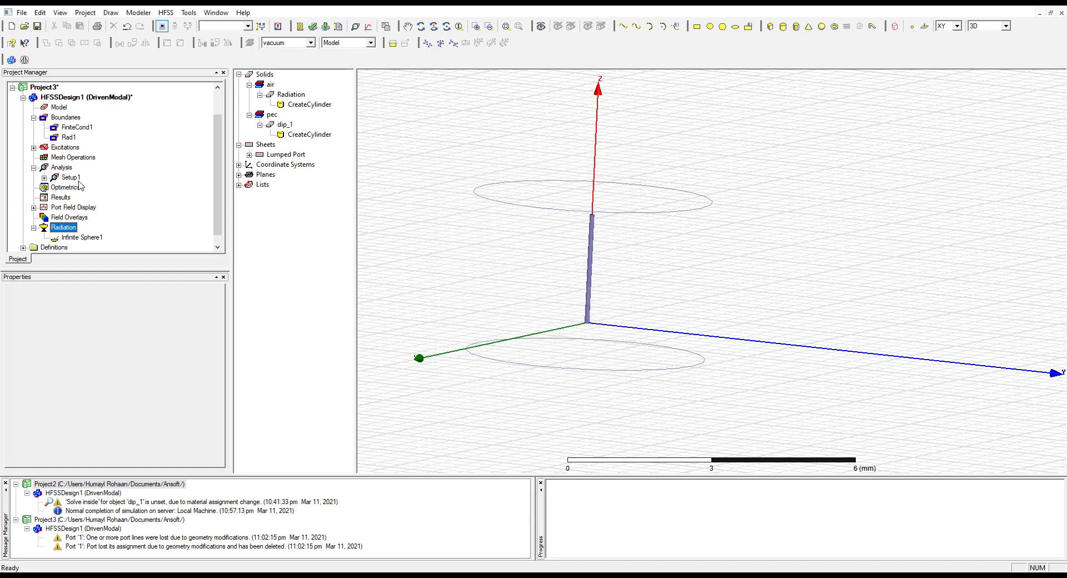
# Run the simulation of all solution setups, saving the project as Project3 in the Ansoft folder
pyautogui.click(325, 27)
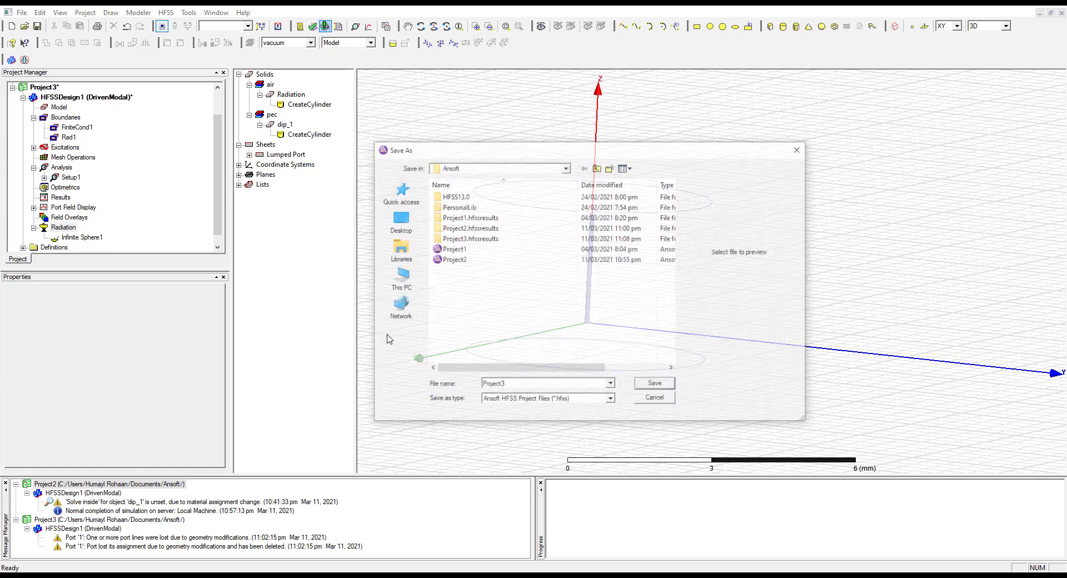
pyautogui.click(656, 385)
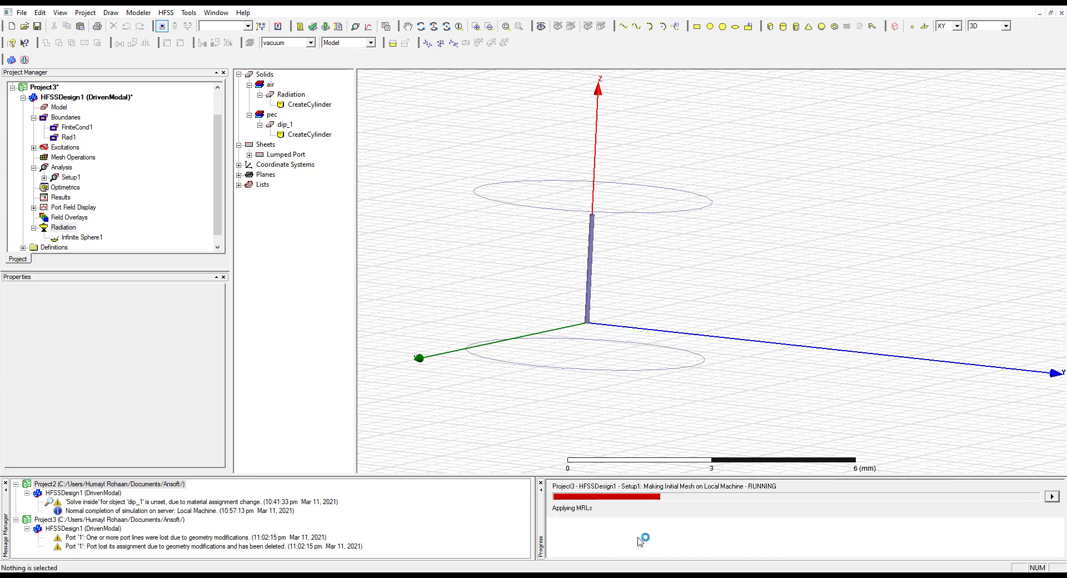
pyautogui.moveTo(529, 506); pyautogui.dragTo(529, 554)
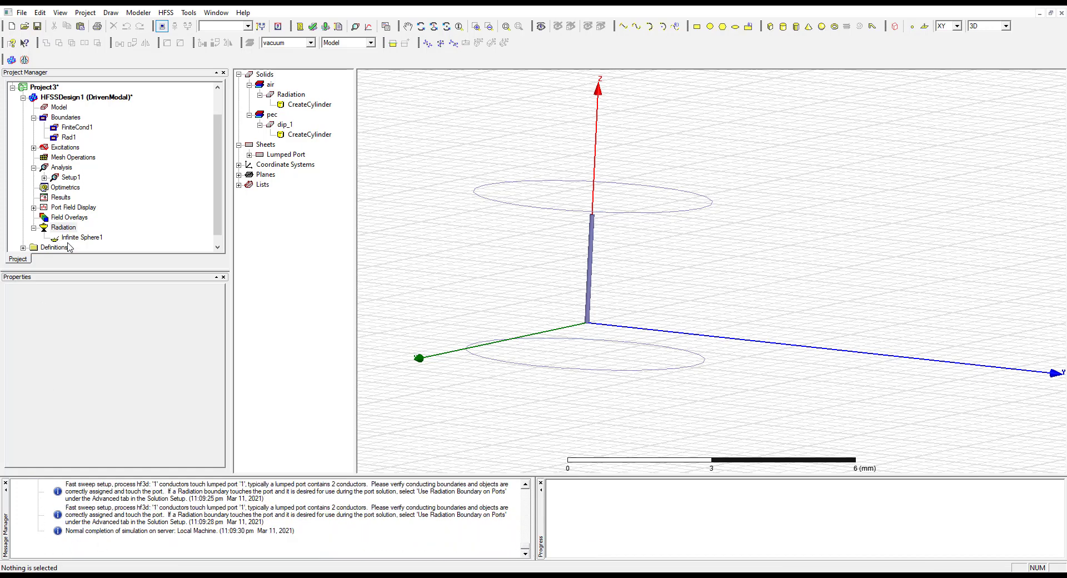
# Create a far-field radiation pattern report of GainTotal versus Theta for Setup1 LastAdaptive and Infinite Sphere1
pyautogui.rightClick(56, 199)
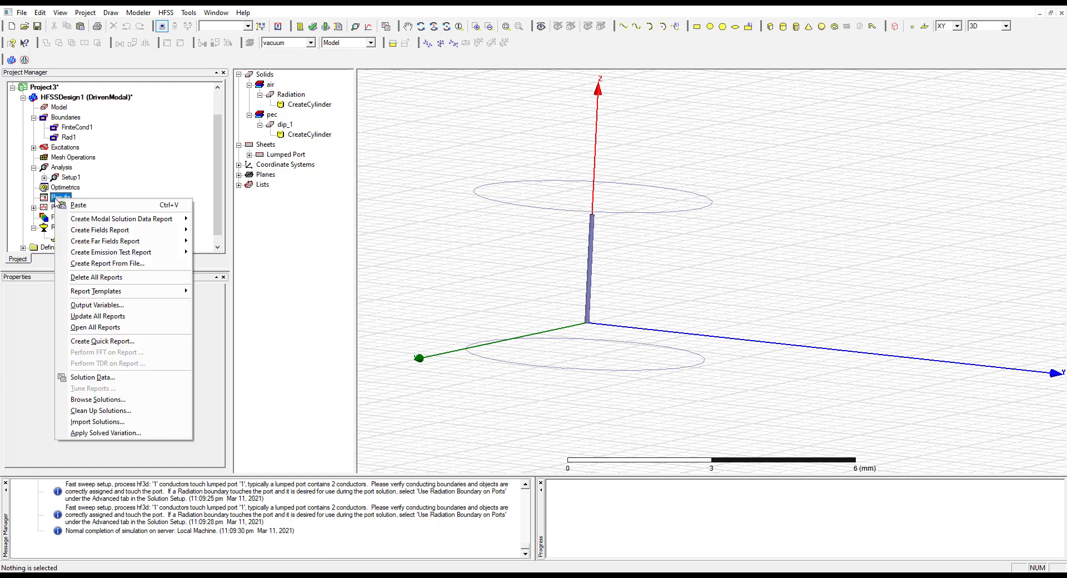
pyautogui.moveTo(133, 242)
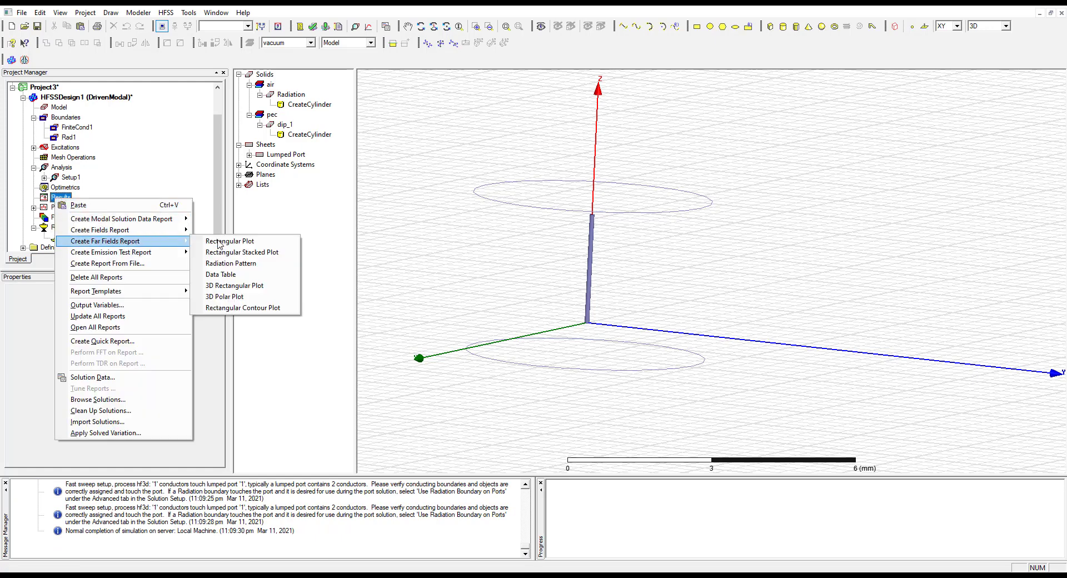
pyautogui.click(229, 263)
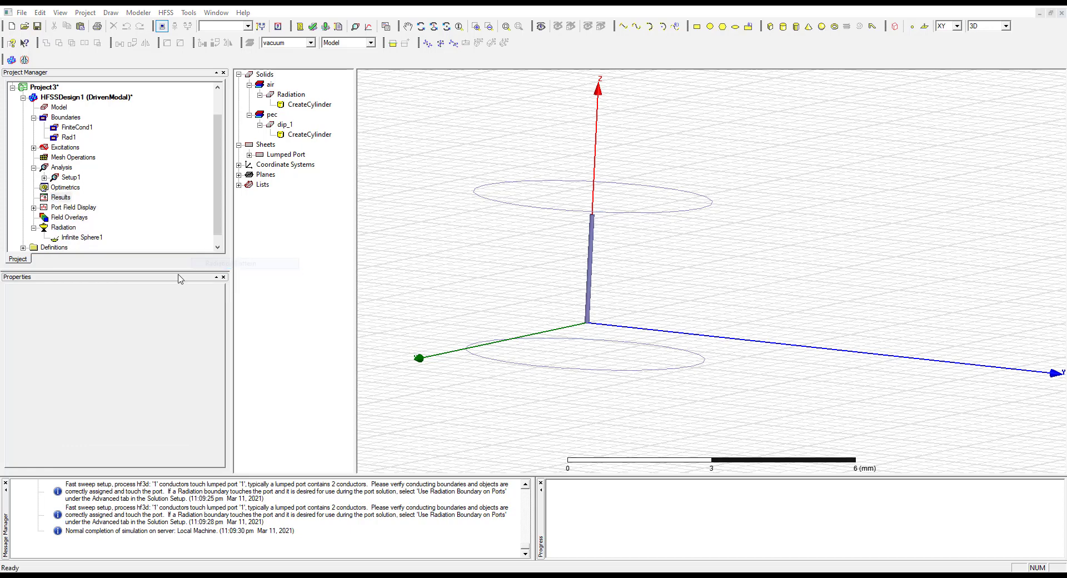
pyautogui.click(321, 231)
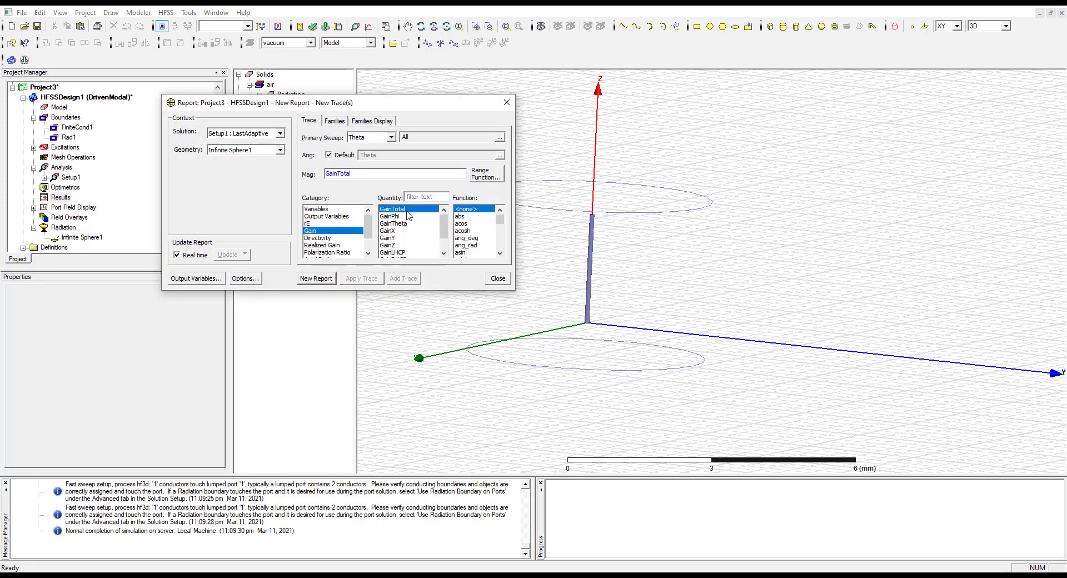
pyautogui.click(316, 278)
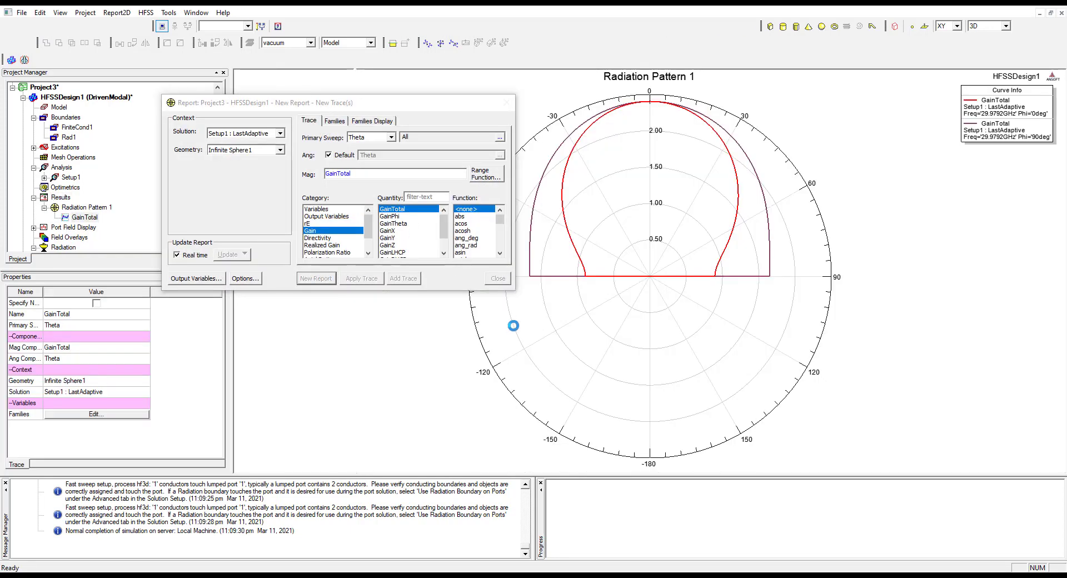
pyautogui.click(499, 278)
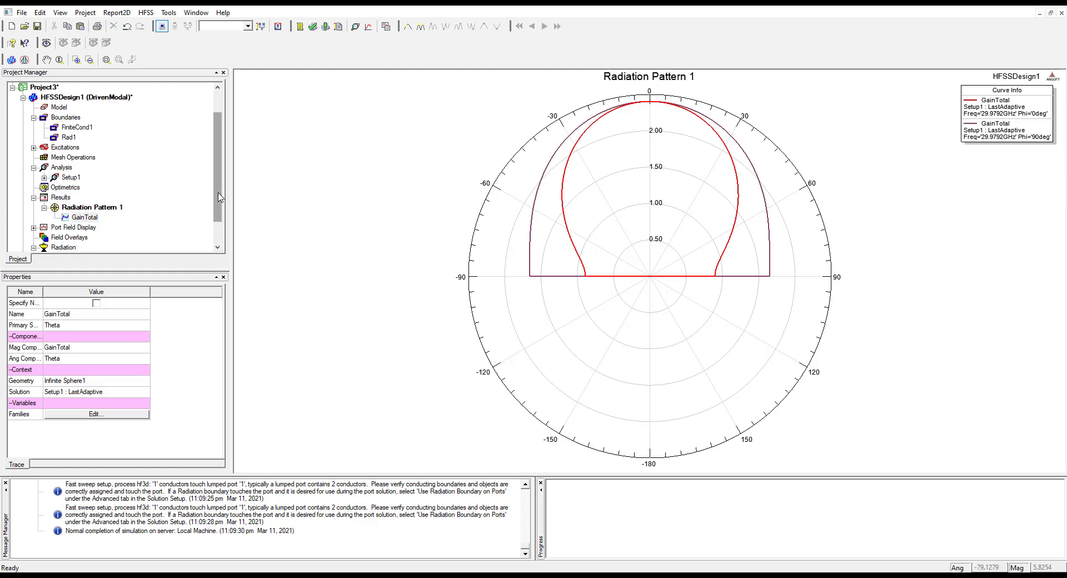
# Return to the Project3 3D model and inspect the face of the air cylinder around the antenna arm
pyautogui.scroll(1, 219, 191)
pyautogui.click(61, 138)
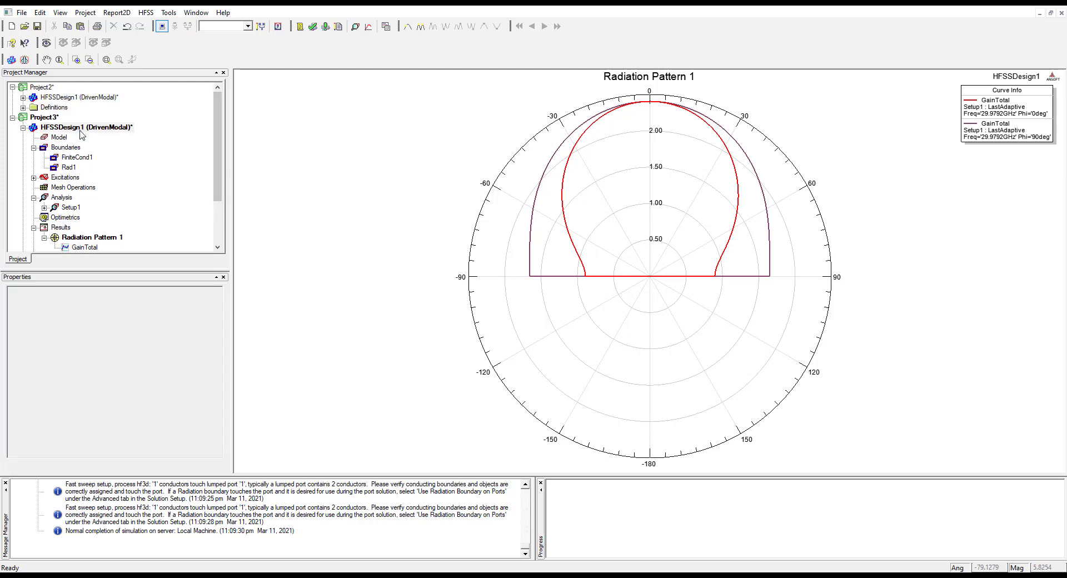
pyautogui.doubleClick(61, 138)
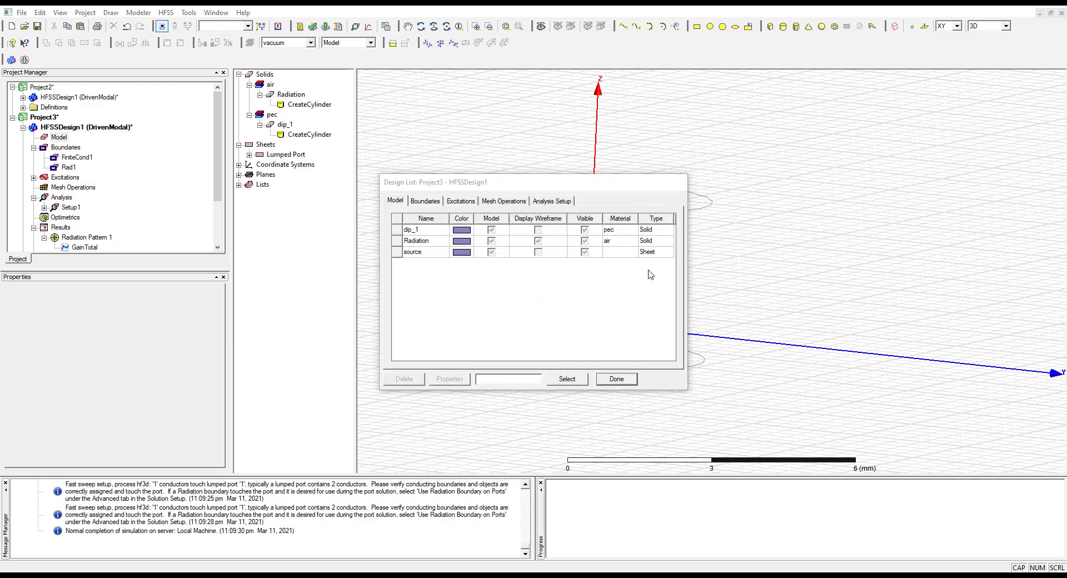
pyautogui.click(616, 379)
pyautogui.click(595, 369)
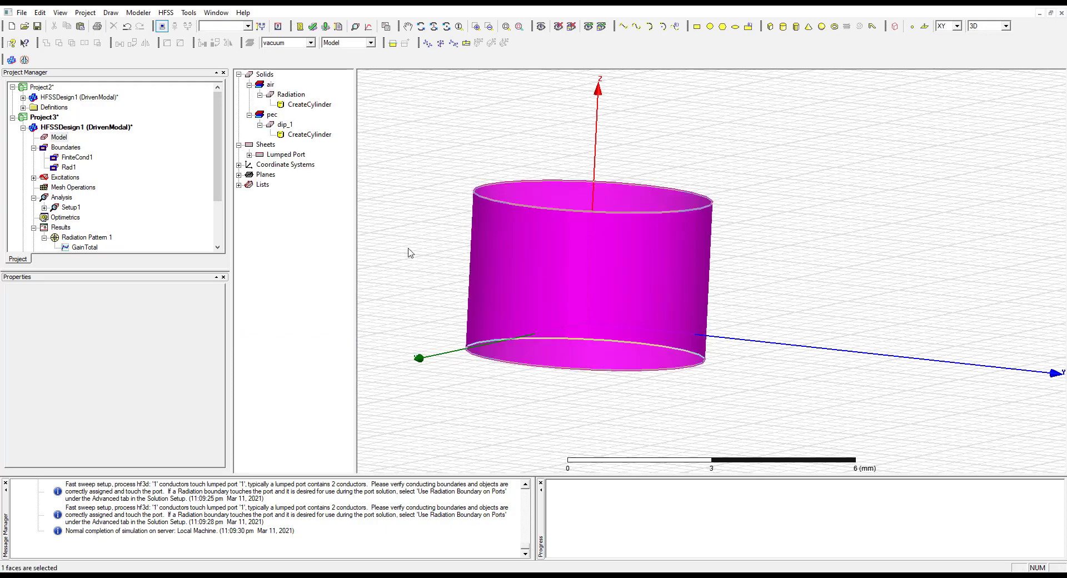
# Set the Z value of the Radiation air cylinder's center position to 0
pyautogui.doubleClick(304, 108)
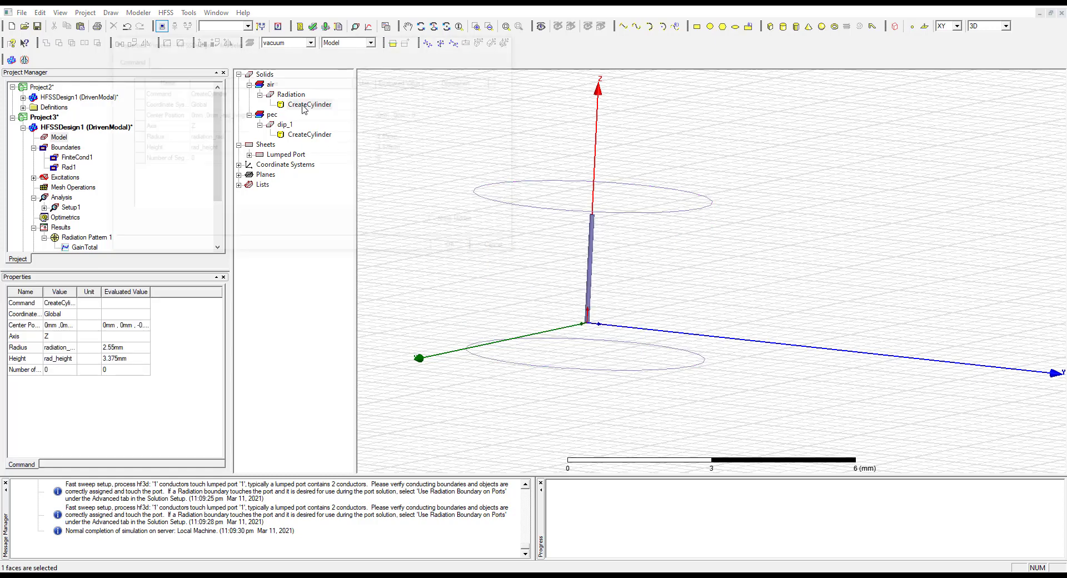
pyautogui.click(259, 115)
pyautogui.moveTo(258, 115); pyautogui.dragTo(222, 115)
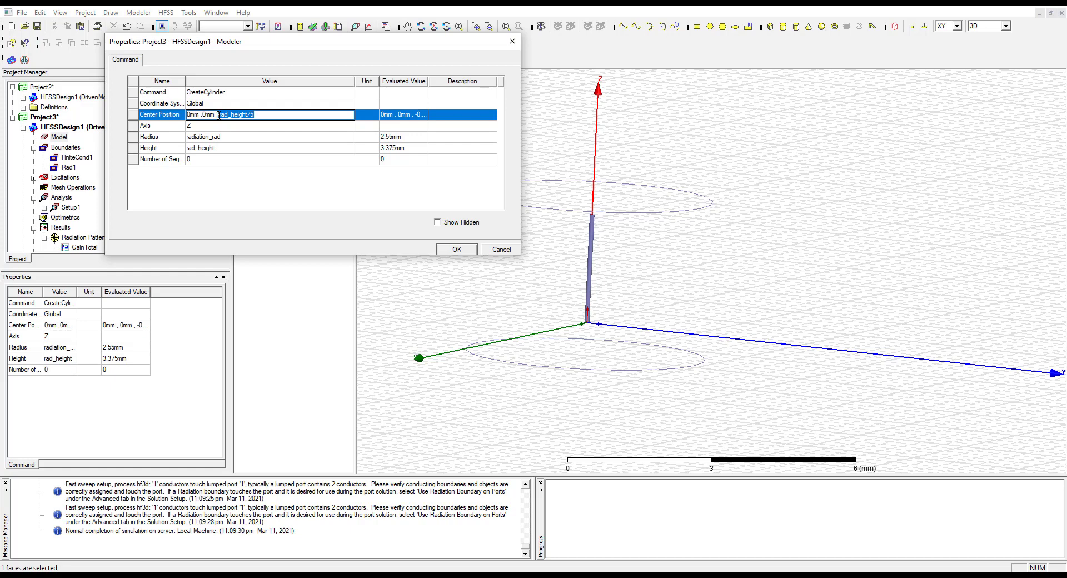
pyautogui.write('0mm ,0mm ,0')
pyautogui.click(463, 250)
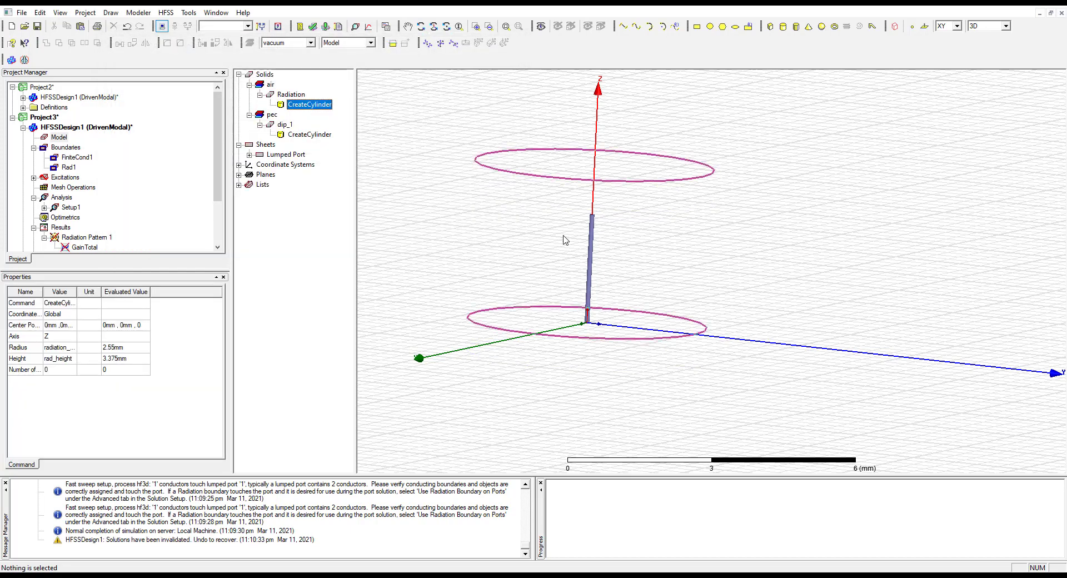
pyautogui.click(597, 408)
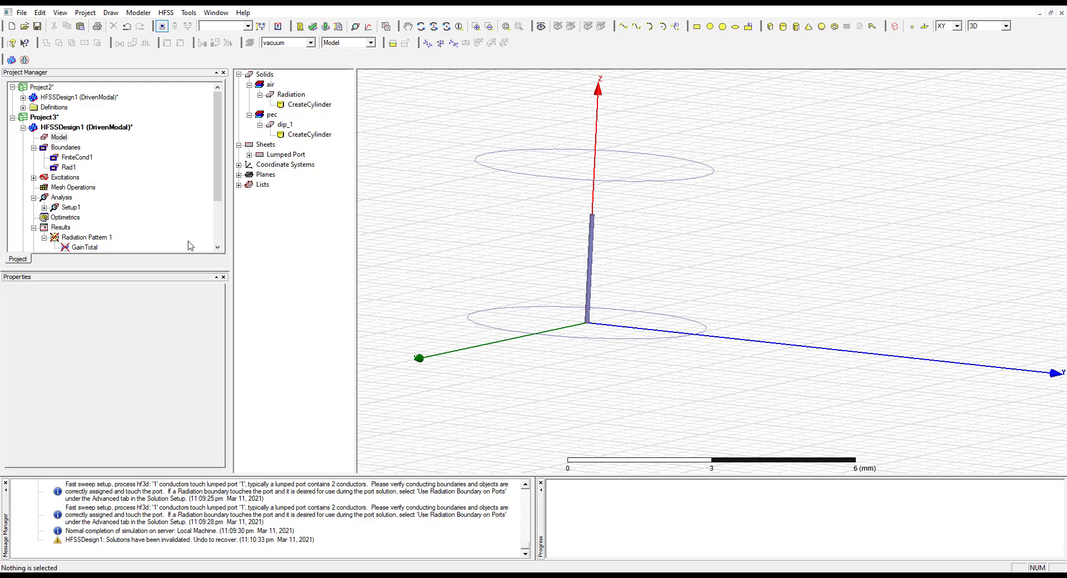
# Rerun the analysis of the modified design and clear the old messages for HFSSDesign1
pyautogui.rightClick(60, 197)
pyautogui.click(112, 242)
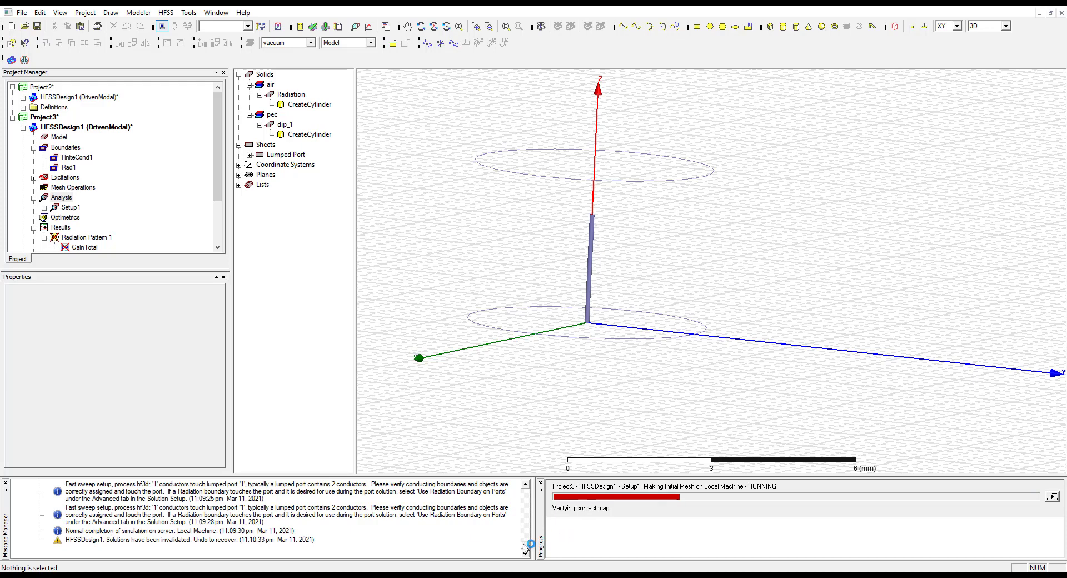
pyautogui.rightClick(434, 517)
pyautogui.rightClick(449, 541)
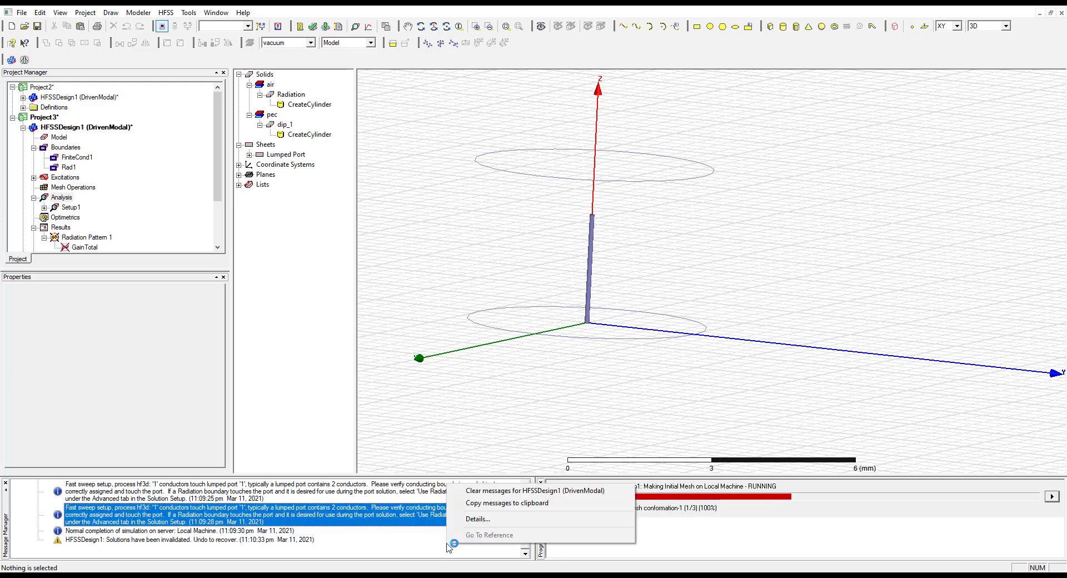
pyautogui.click(500, 491)
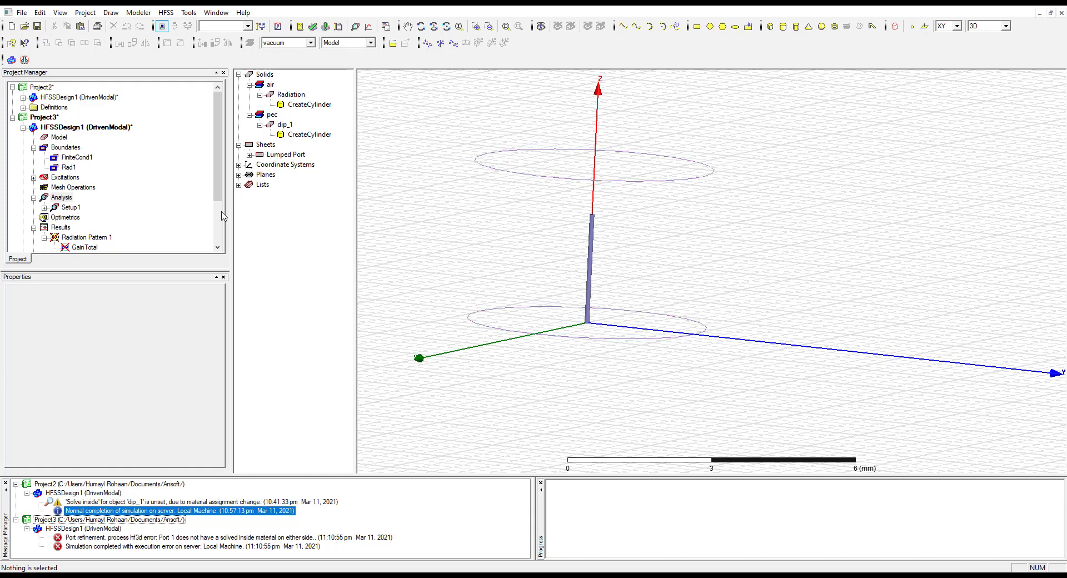
# Delete lumped port excitation 1 from the source sheet and select the sheet's group in the model tree
pyautogui.click(286, 155)
pyautogui.click(249, 155)
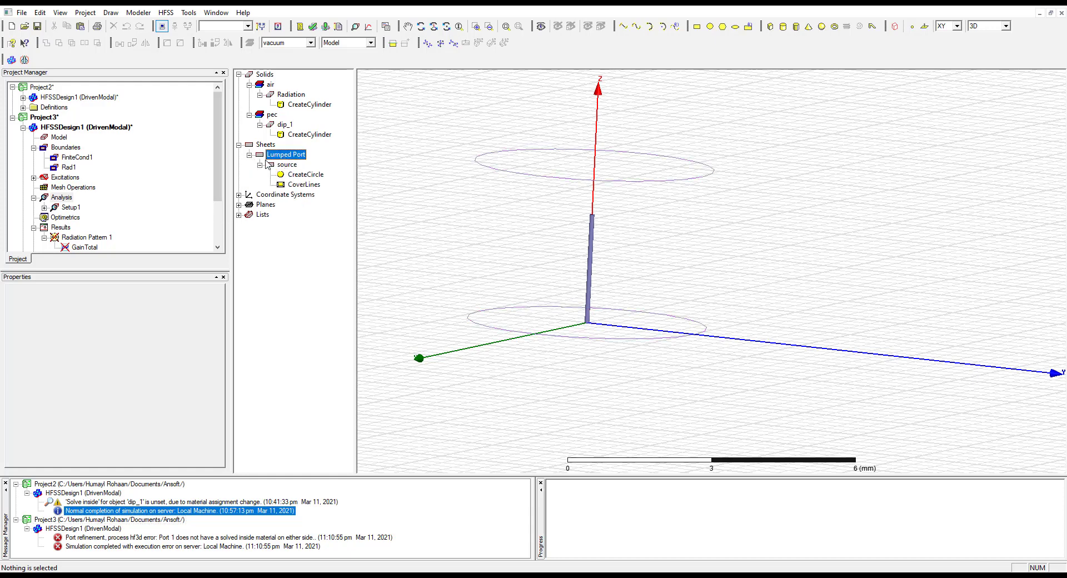
pyautogui.click(33, 177)
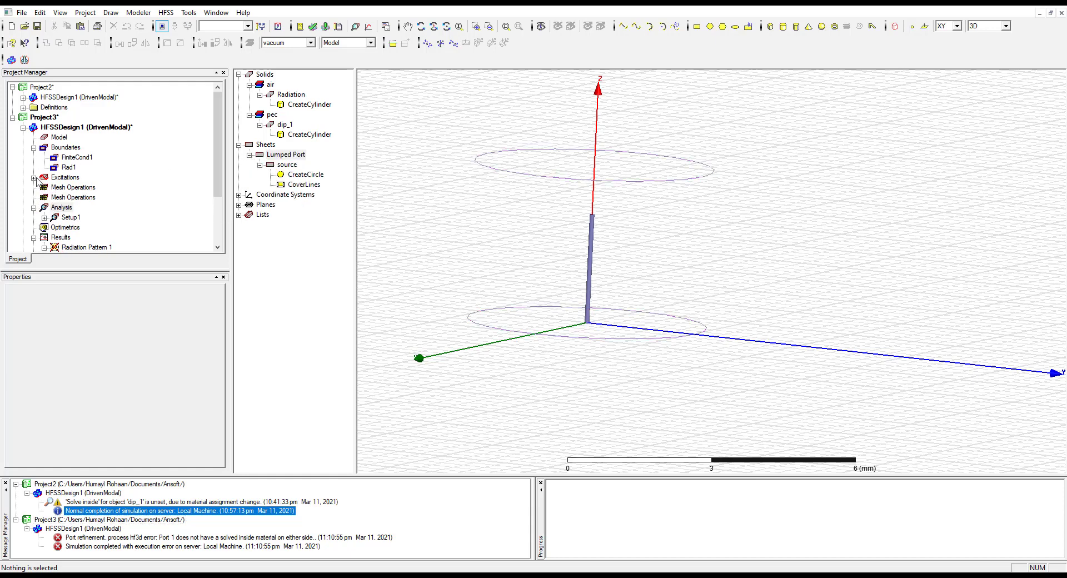
pyautogui.click(63, 187)
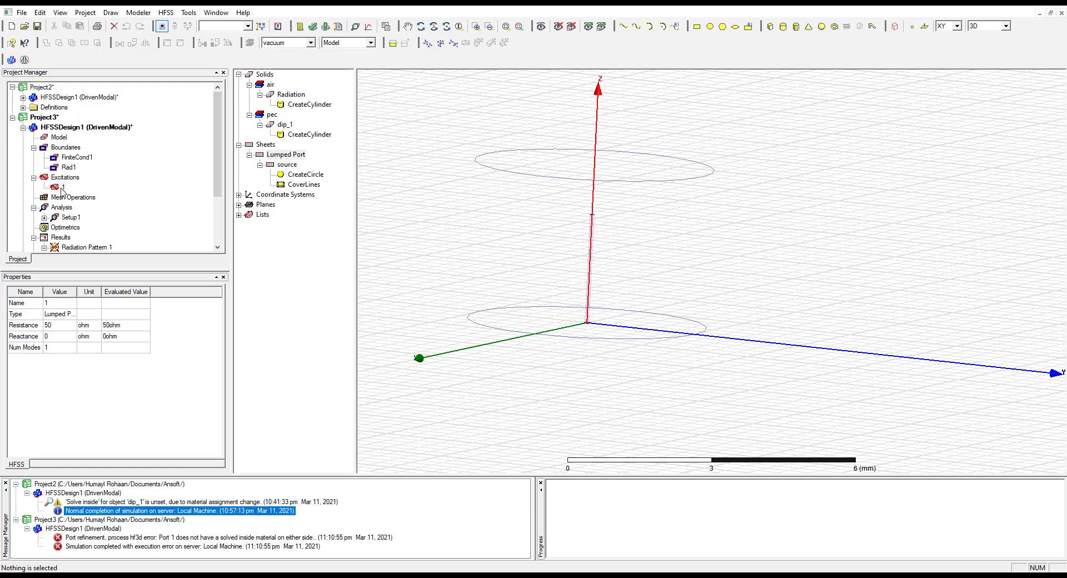
pyautogui.press('Delete')
pyautogui.click(265, 155)
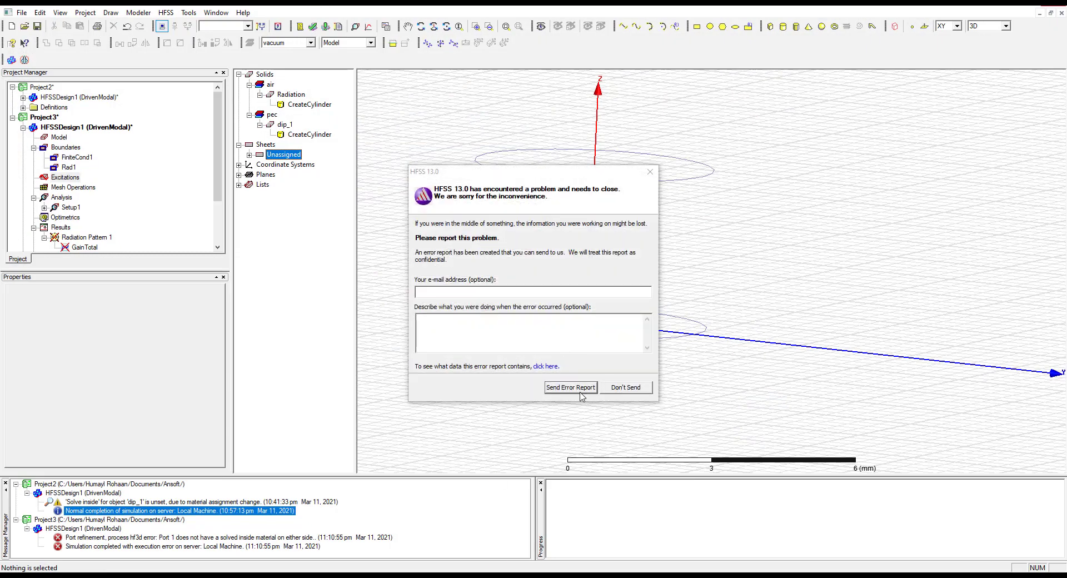
# Dismiss the crash report without sending it, relaunch HFSS 13.0 from the soft folder and dismiss the WebUpdate warning
pyautogui.click(625, 388)
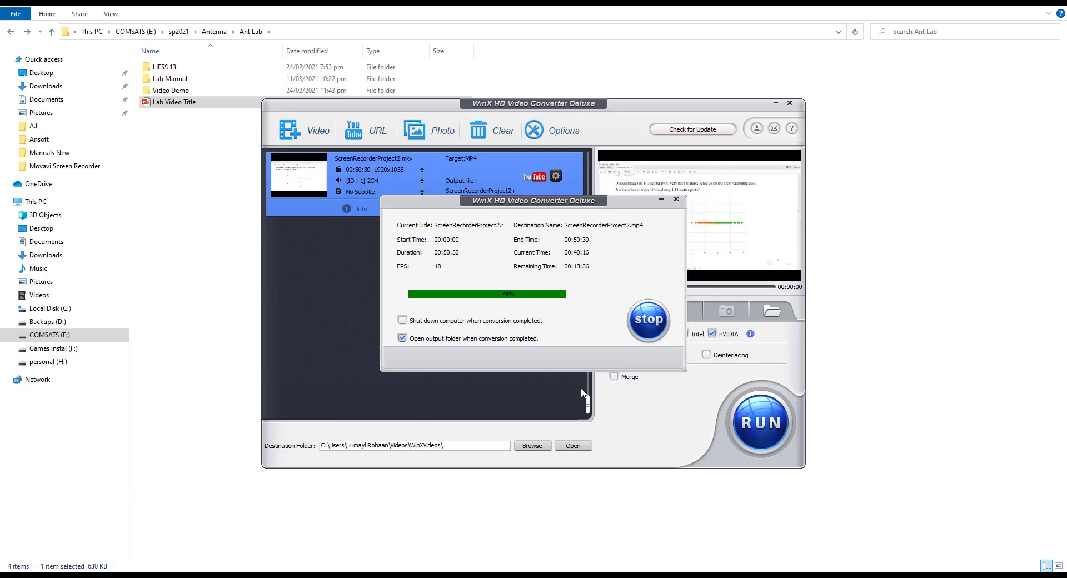
pyautogui.click(1004, 5)
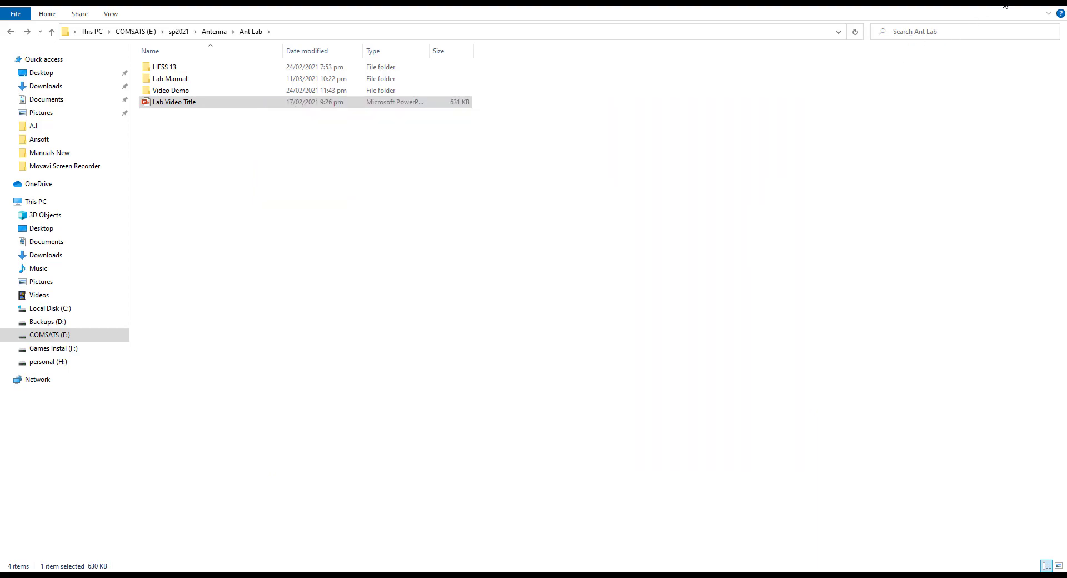
pyautogui.click(1005, 5)
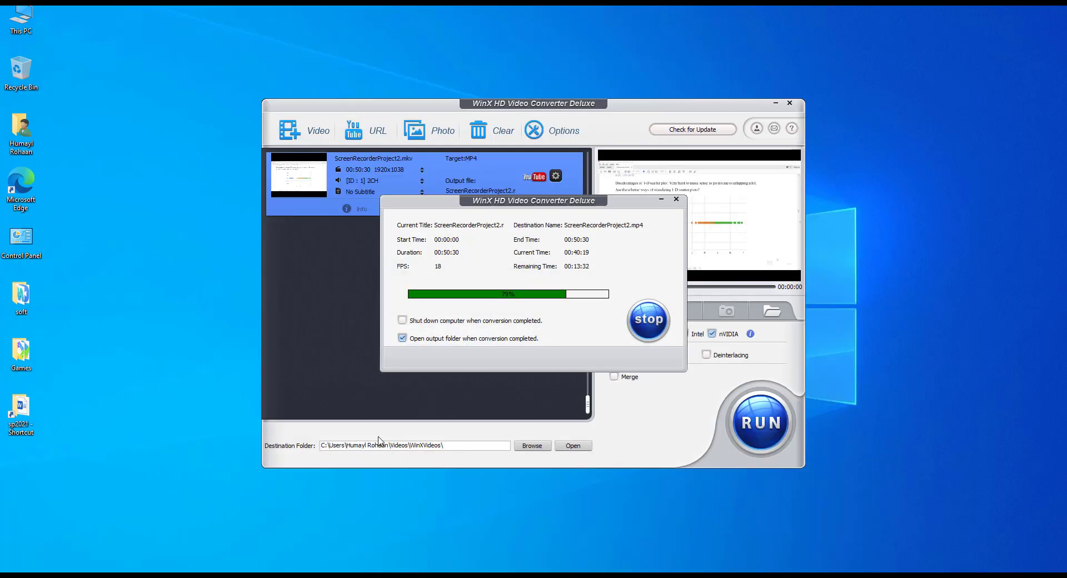
pyautogui.moveTo(368, 576)
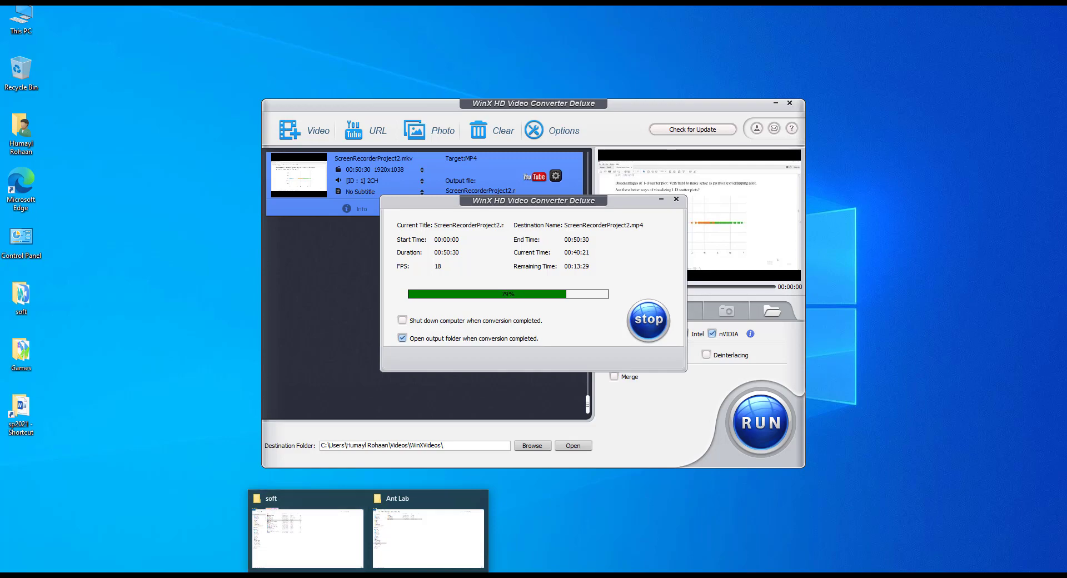
pyautogui.click(333, 540)
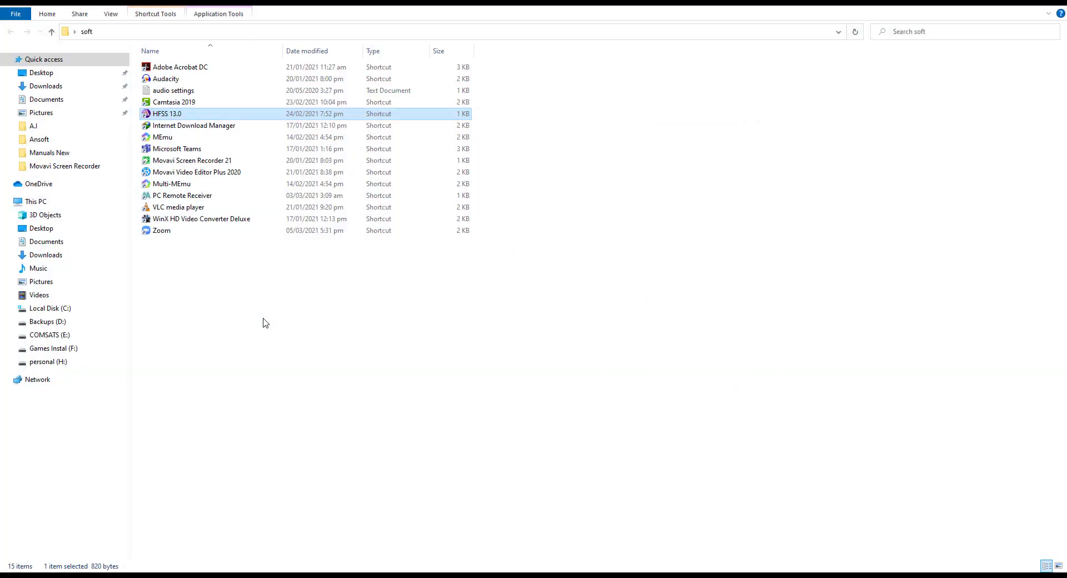
pyautogui.doubleClick(167, 114)
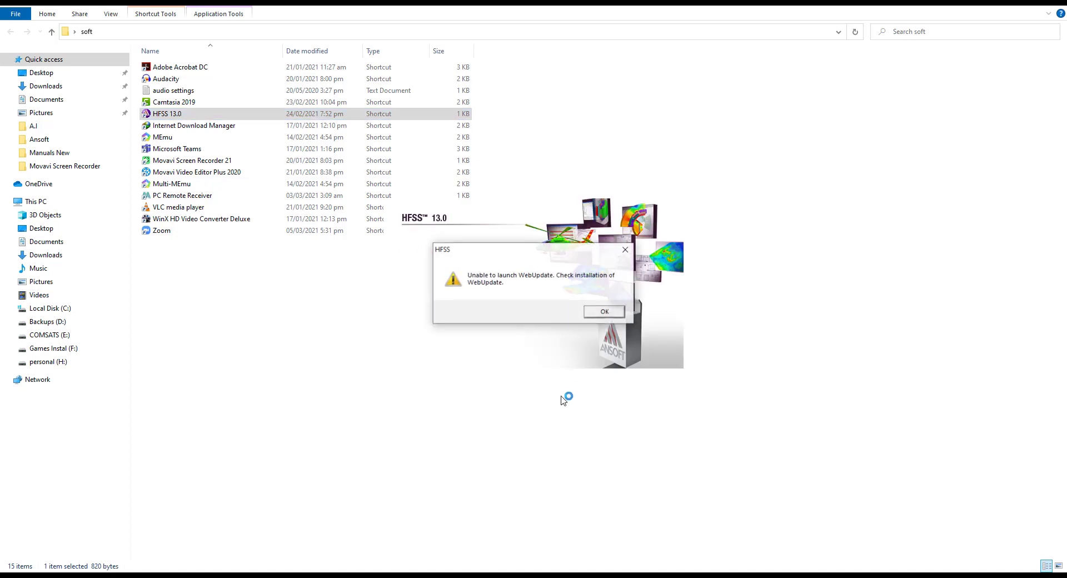
pyautogui.click(592, 313)
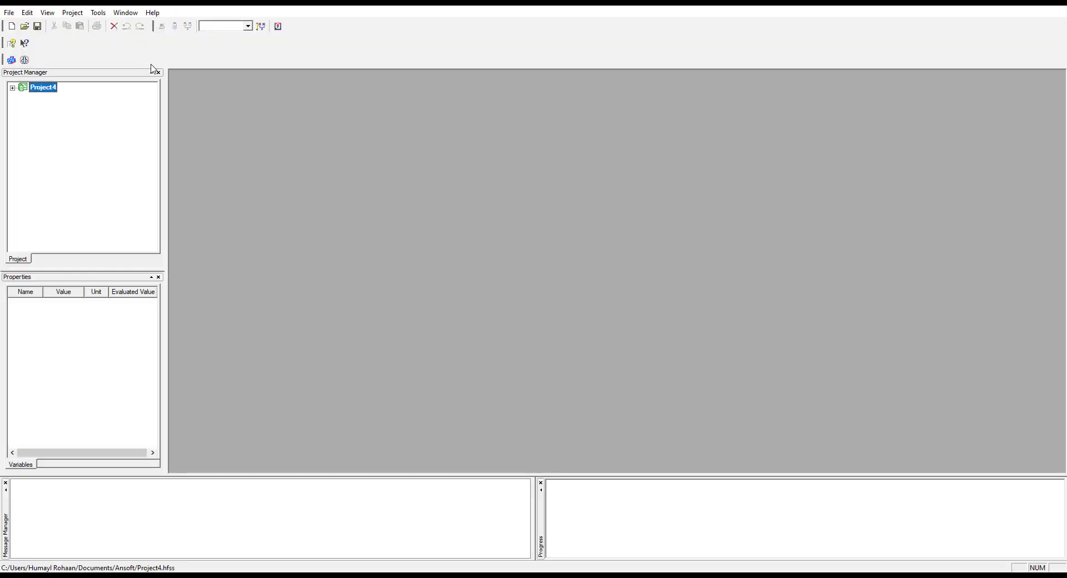
# Open the Project3 file, continuing despite its lock and accepting crash recovery
pyautogui.click(24, 26)
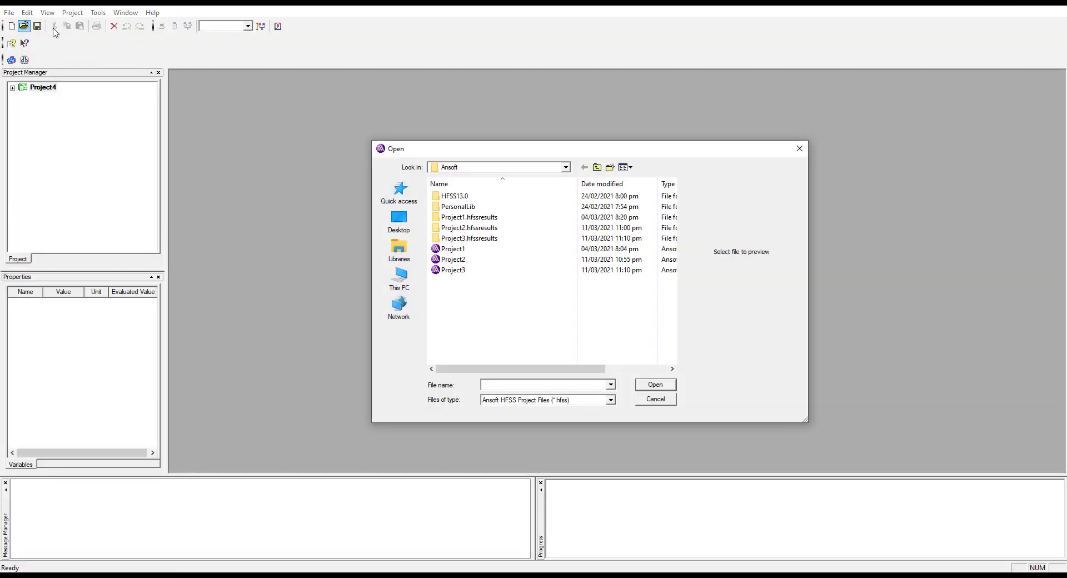
pyautogui.click(667, 388)
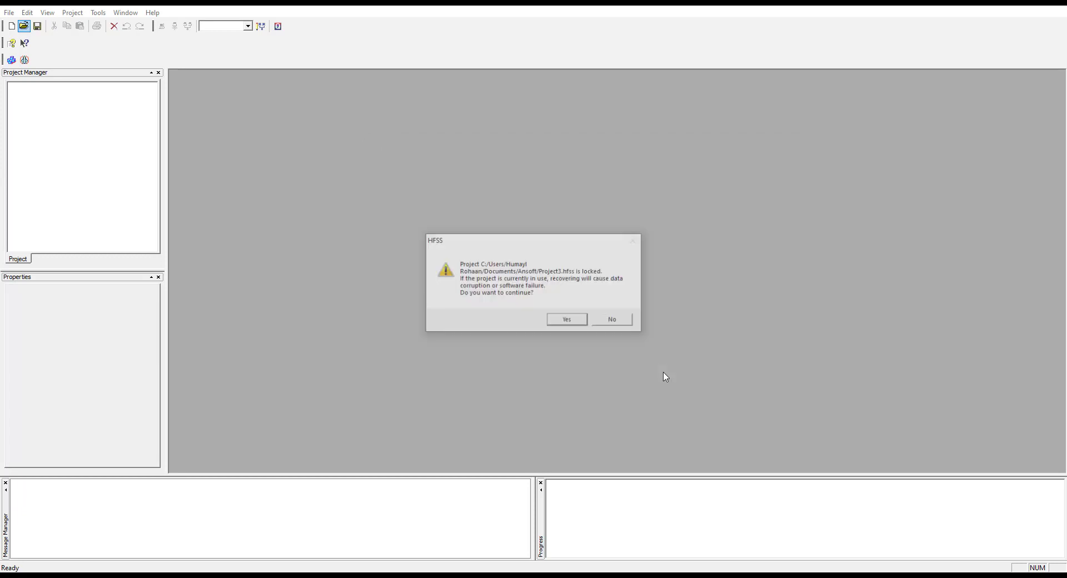
pyautogui.click(568, 322)
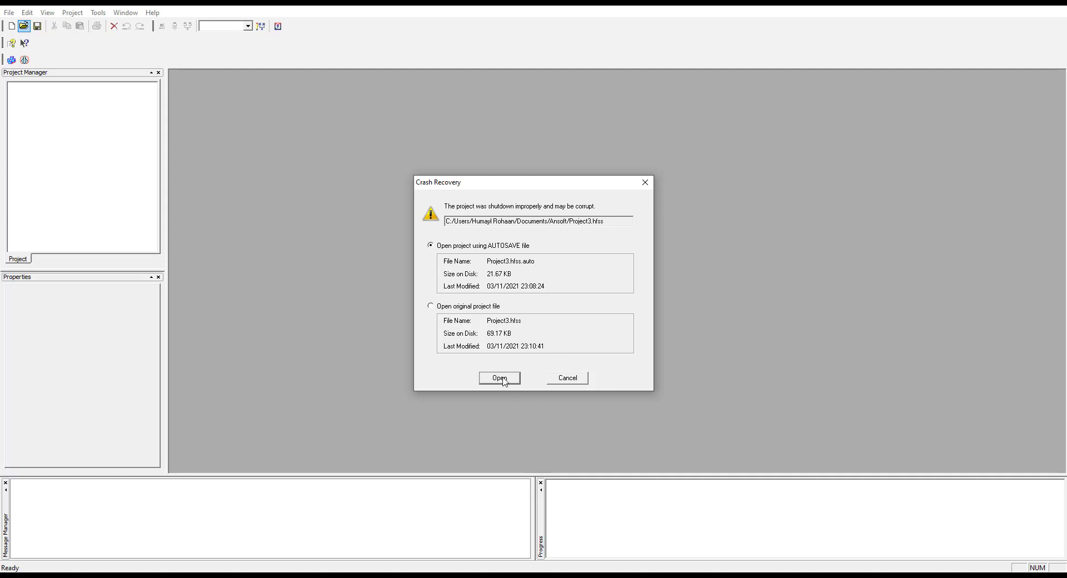
pyautogui.click(502, 379)
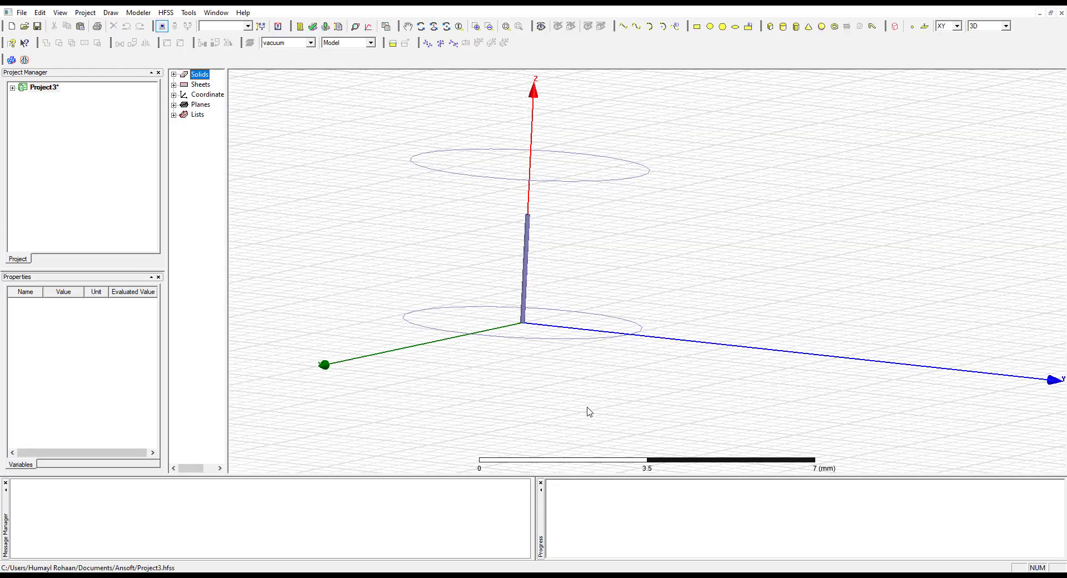
pyautogui.click(540, 343)
pyautogui.click(658, 431)
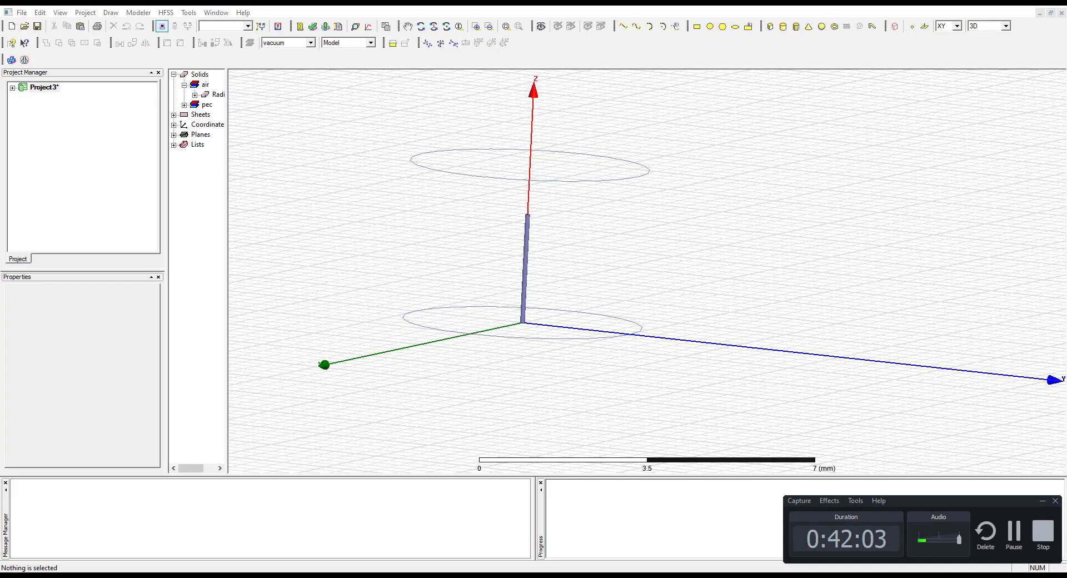
# Widen the model tree and delete excitation 1, the lumped port, from HFSSDesign1
pyautogui.click(549, 359)
pyautogui.click(675, 269)
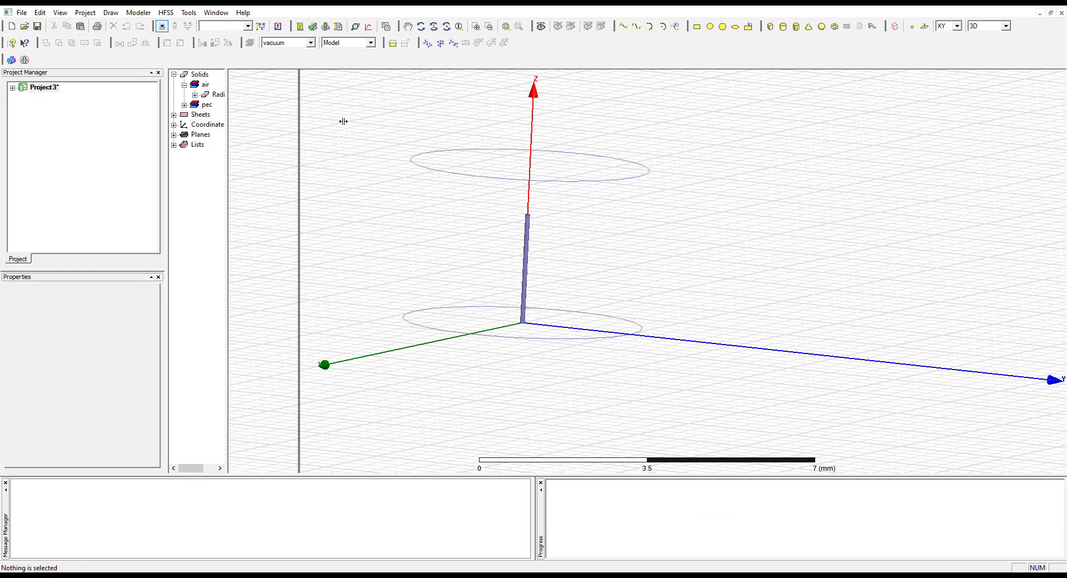
pyautogui.moveTo(312, 120); pyautogui.dragTo(350, 120)
pyautogui.doubleClick(22, 88)
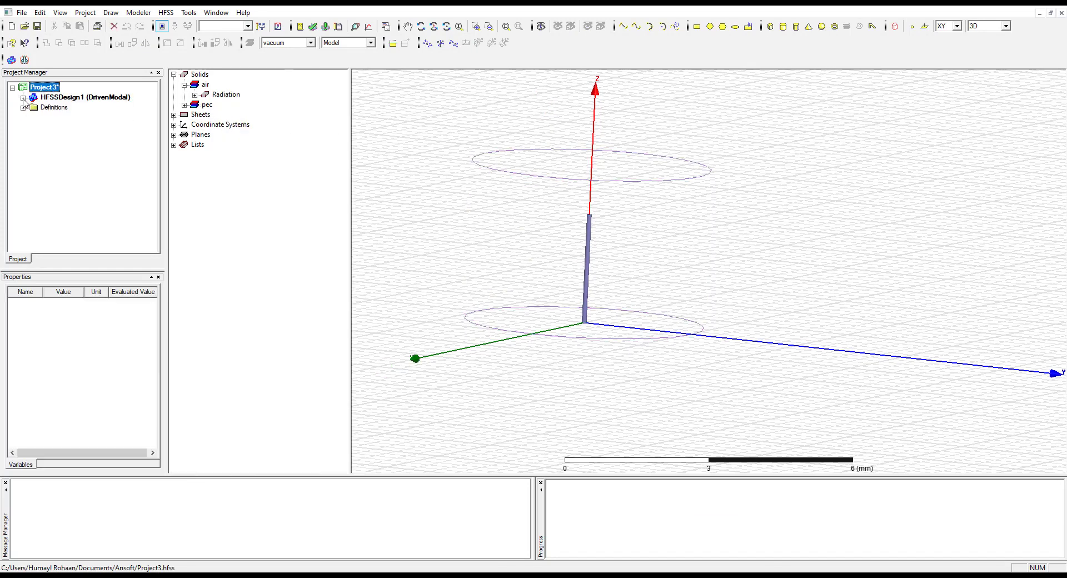
pyautogui.click(23, 97)
pyautogui.click(34, 128)
pyautogui.click(33, 128)
pyautogui.click(58, 138)
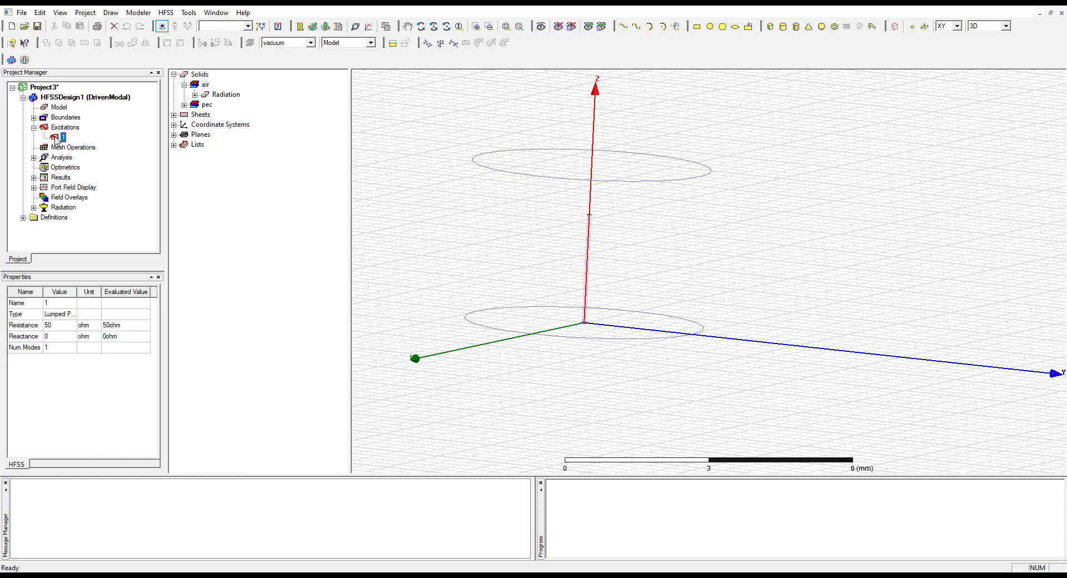
pyautogui.press('Delete')
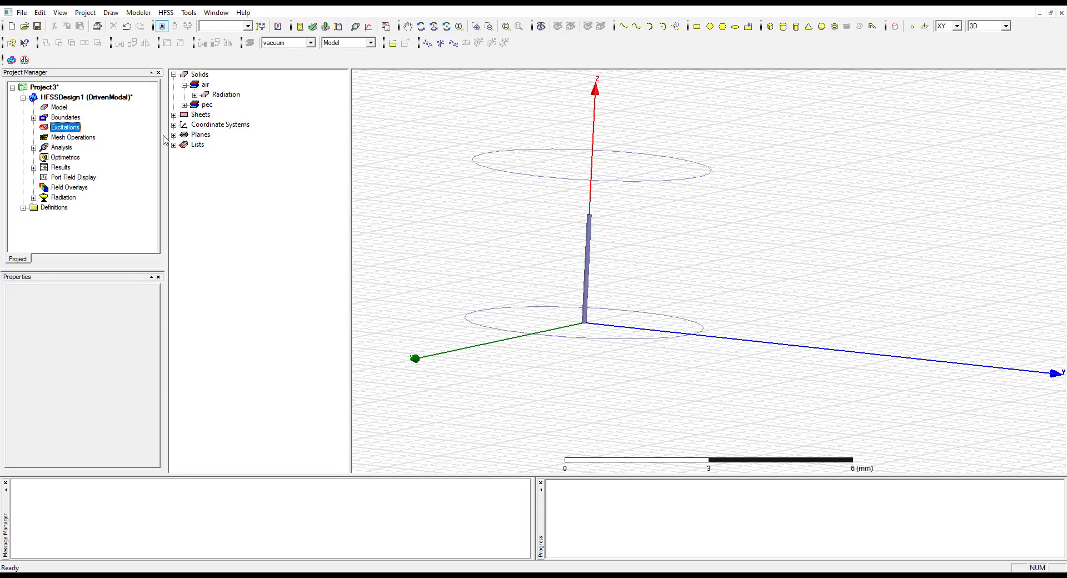
# Begin assigning a wave port excitation to the source sheet and proceed to its mode settings
pyautogui.click(200, 115)
pyautogui.click(174, 115)
pyautogui.click(196, 123)
pyautogui.click(184, 124)
pyautogui.rightClick(216, 134)
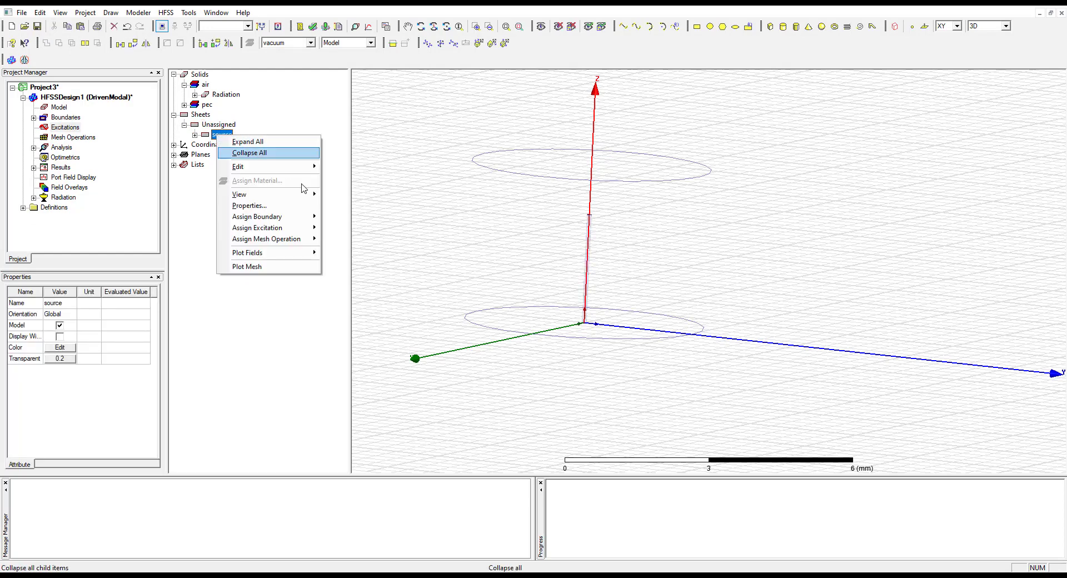
pyautogui.moveTo(293, 228)
pyautogui.click(341, 225)
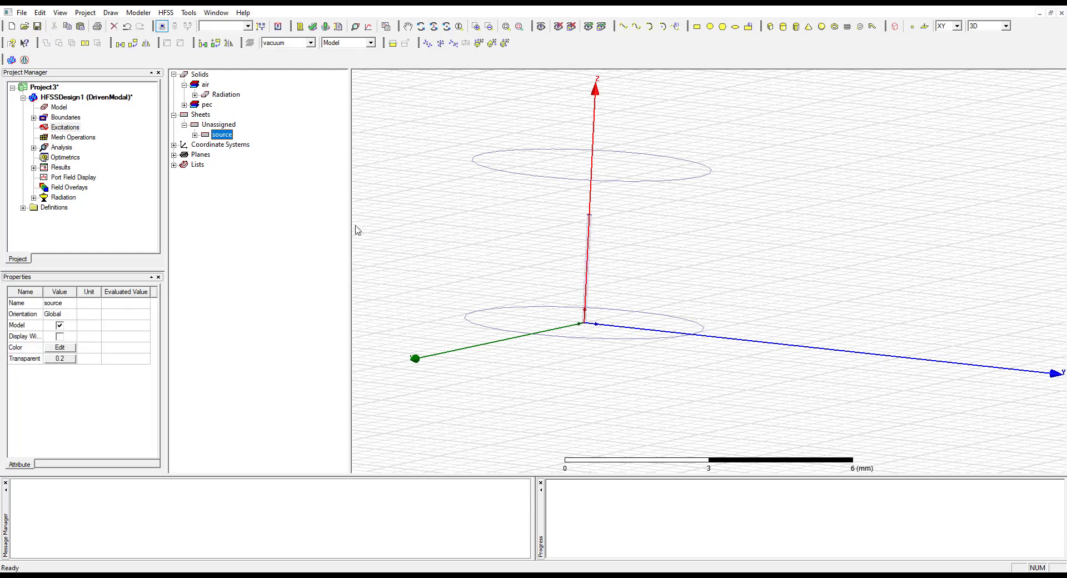
pyautogui.click(582, 405)
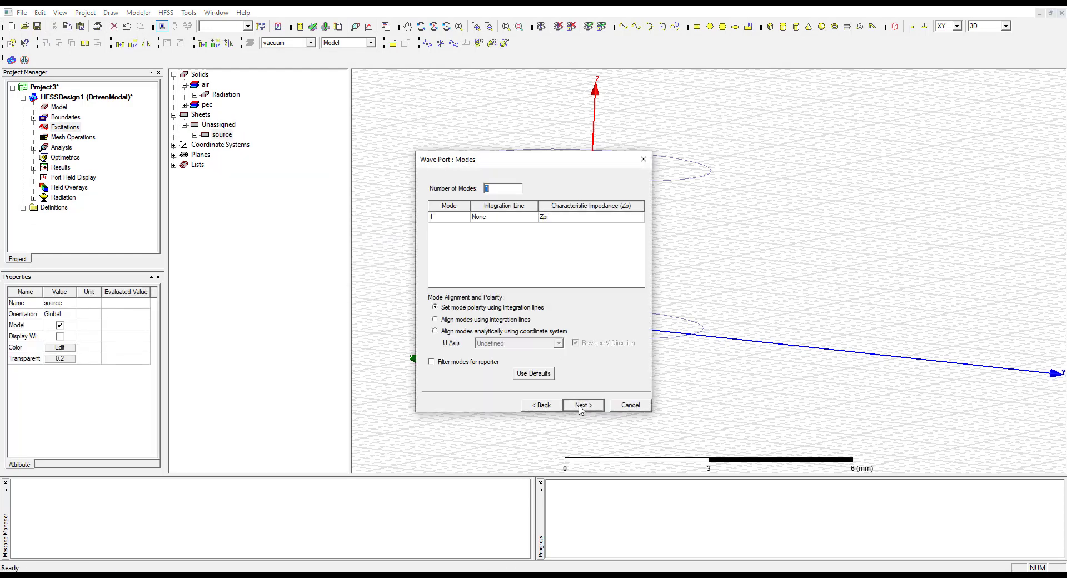
# Try to draw a mode 1 integration line across the source disc, starting at about (0.048, 0.01, 0) mm
pyautogui.click(501, 217)
pyautogui.click(502, 234)
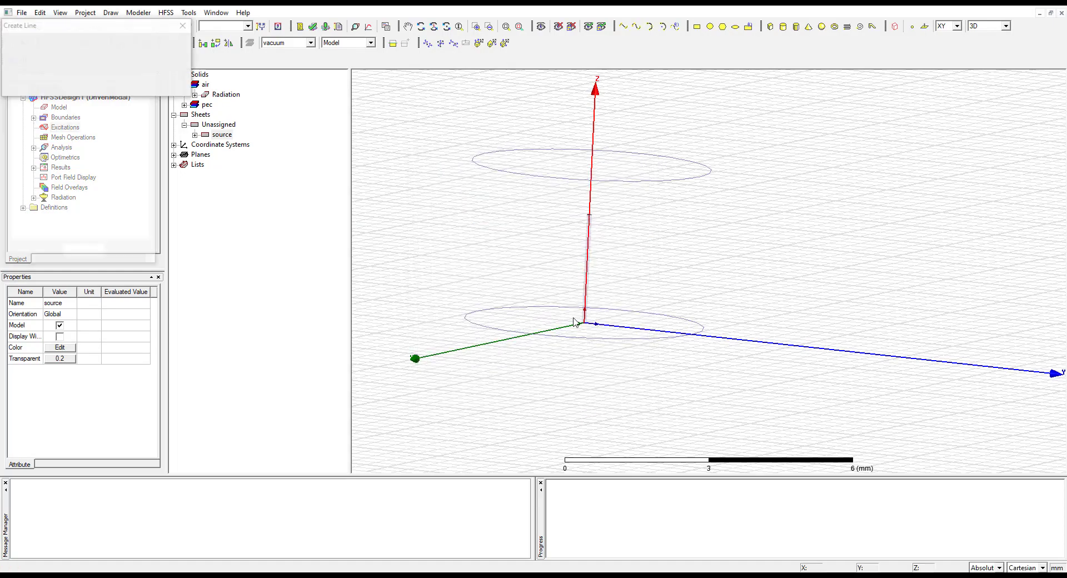
pyautogui.scroll(8, 582, 324)
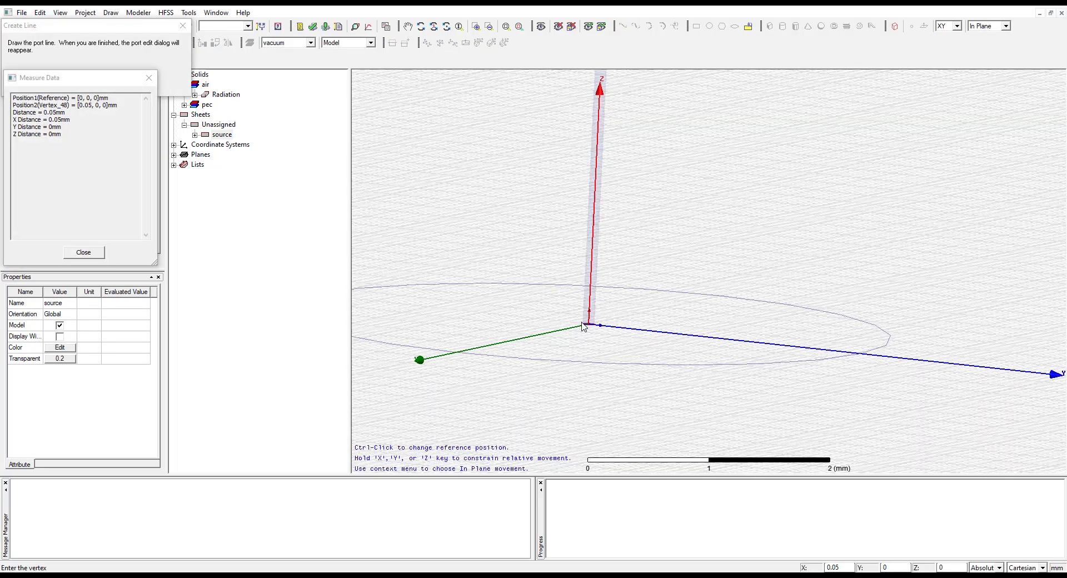
pyautogui.scroll(10, 523, 309)
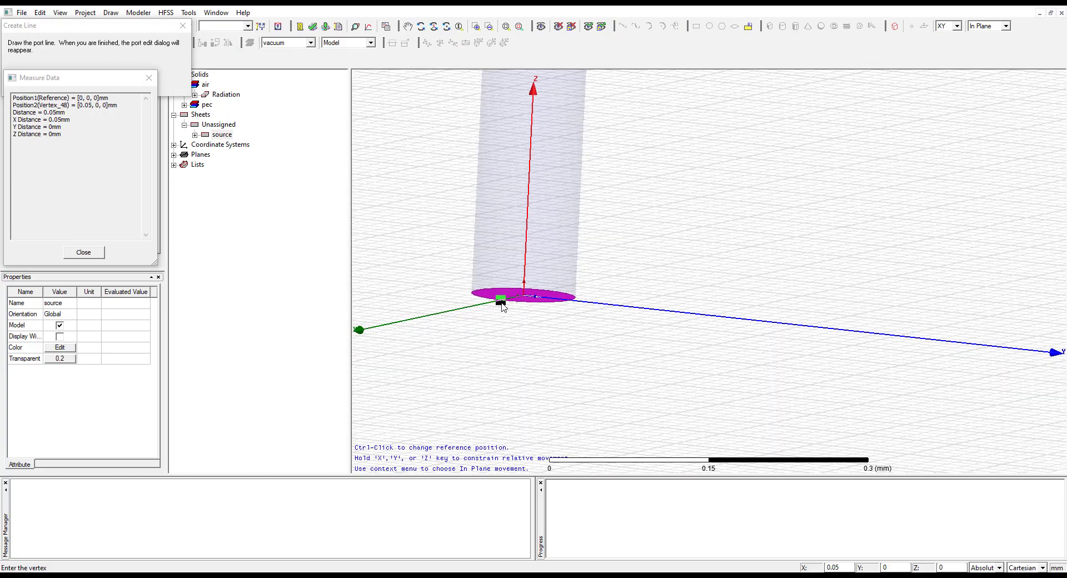
pyautogui.scroll(3, 523, 309)
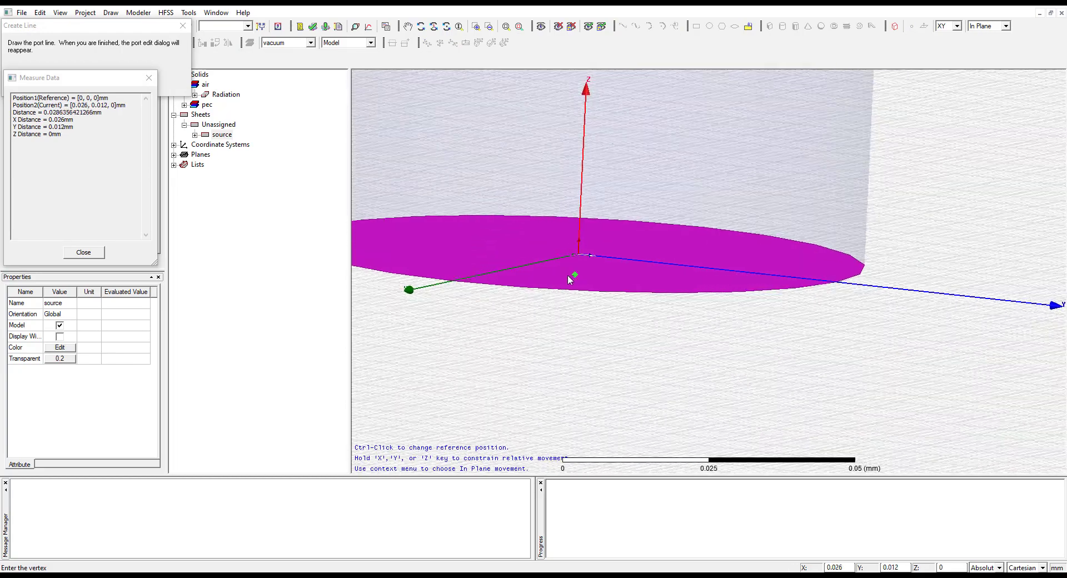
pyautogui.click(515, 286)
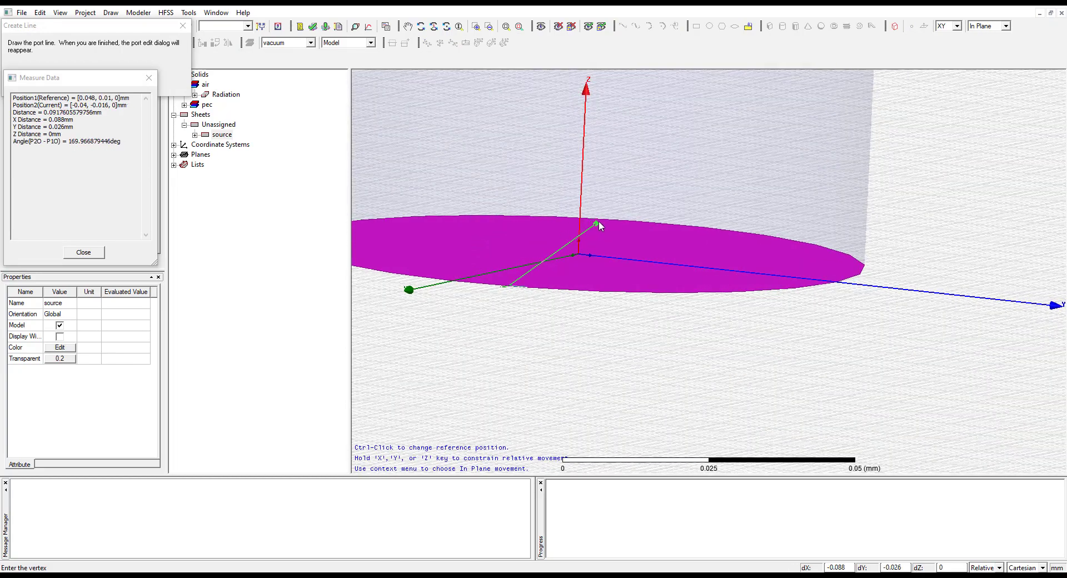
pyautogui.click(638, 222)
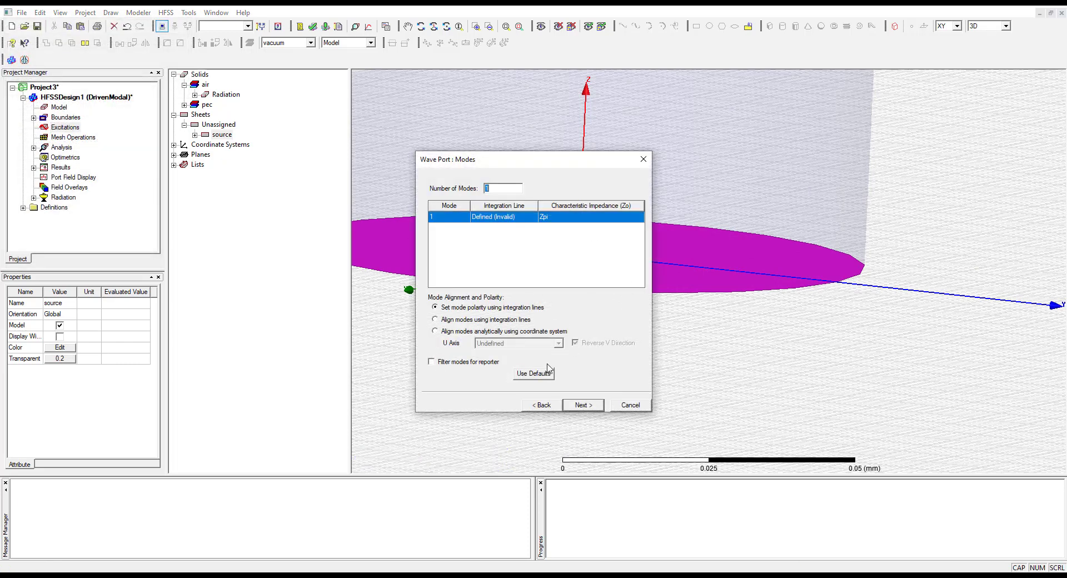
# Redraw mode 1's integration line from about (0.046, 0.012, 0) to (-0.04, -0.016, 0) mm and finish the wave port
pyautogui.click(523, 221)
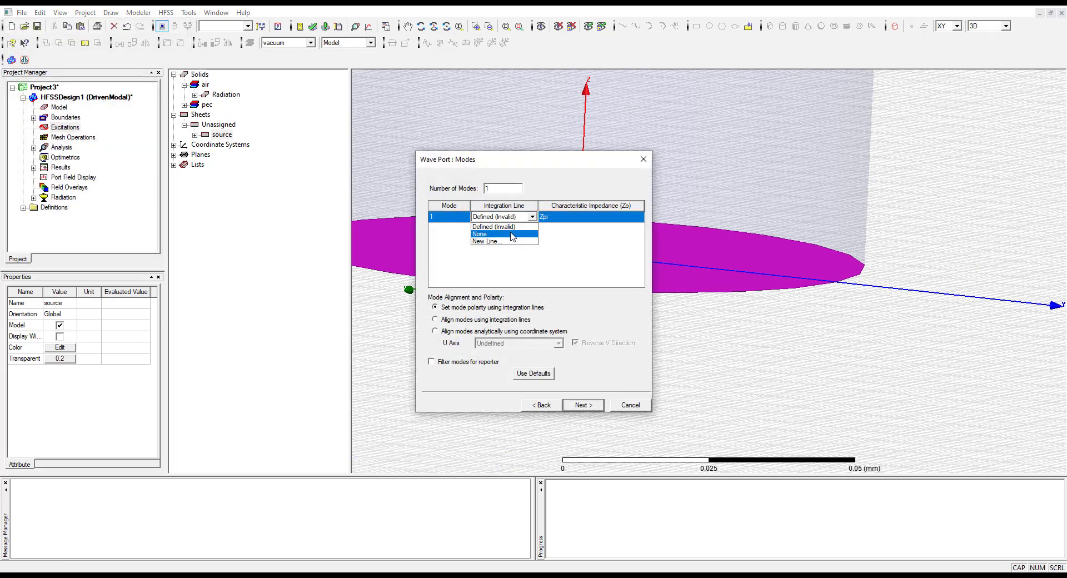
pyautogui.click(510, 241)
pyautogui.click(521, 286)
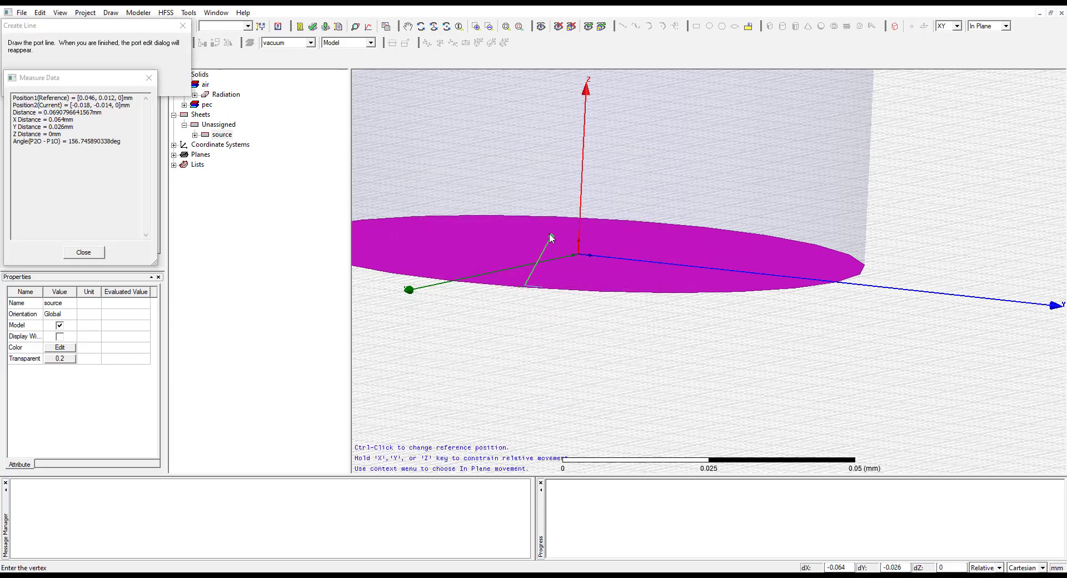
pyautogui.click(595, 222)
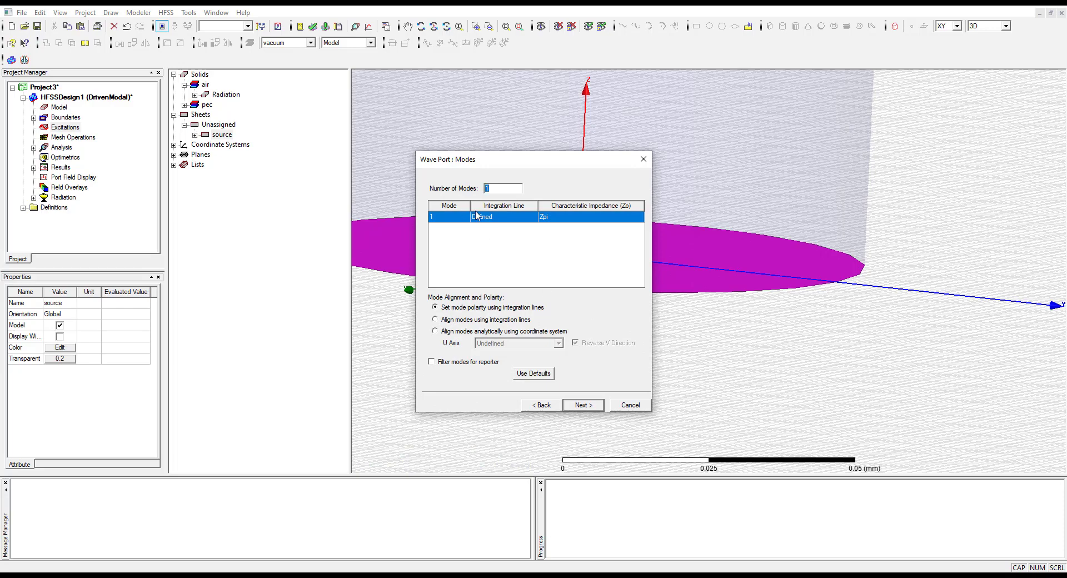
pyautogui.click(584, 407)
pyautogui.click(583, 406)
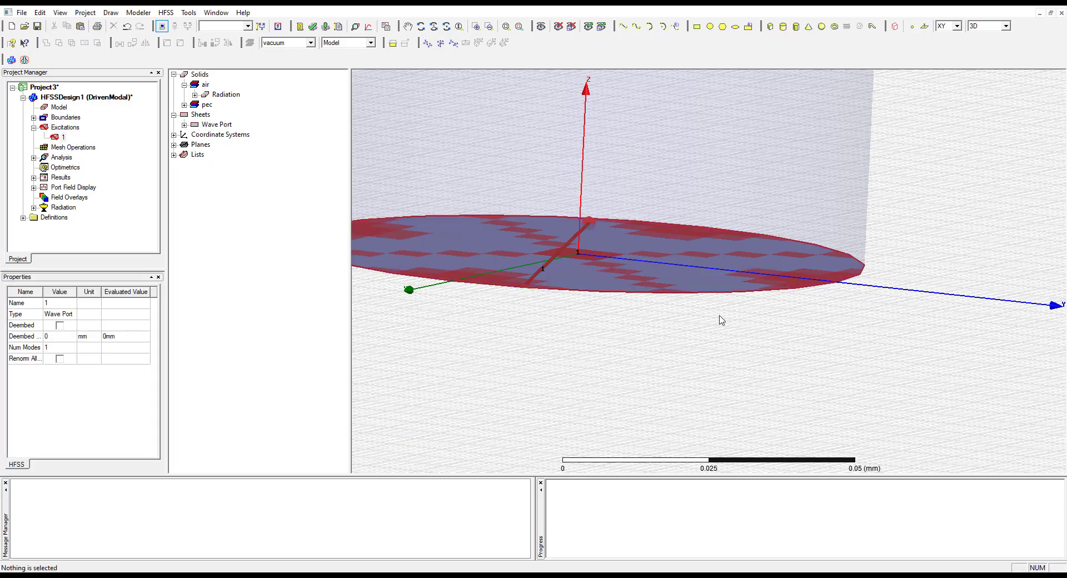
# Run the analysis of HFSSDesign1 with the wave port on the source sheet
pyautogui.scroll(2, 576, 365)
pyautogui.scroll(-6, 575, 366)
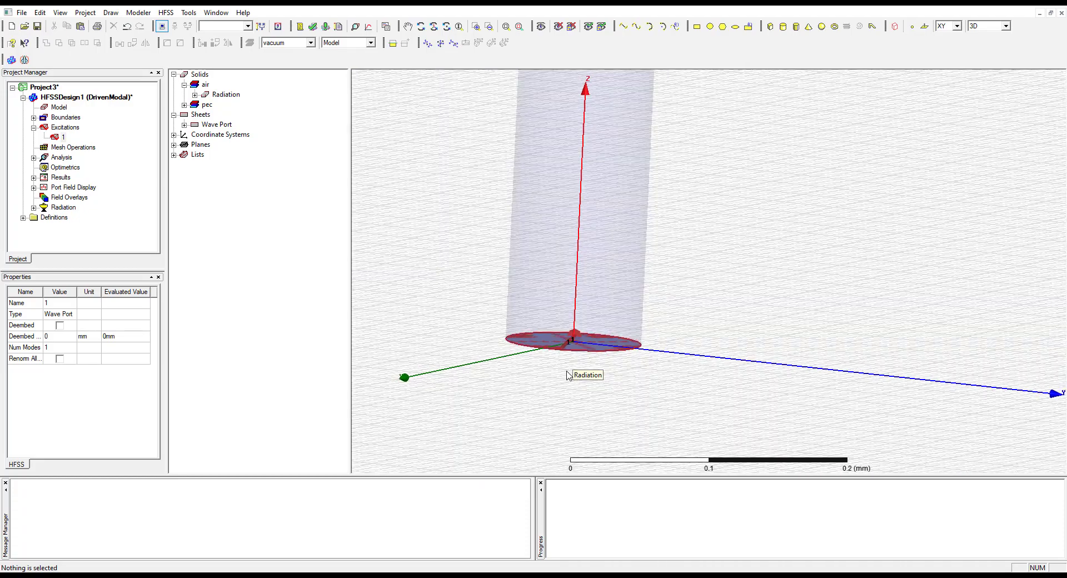
pyautogui.rightClick(60, 158)
pyautogui.click(102, 205)
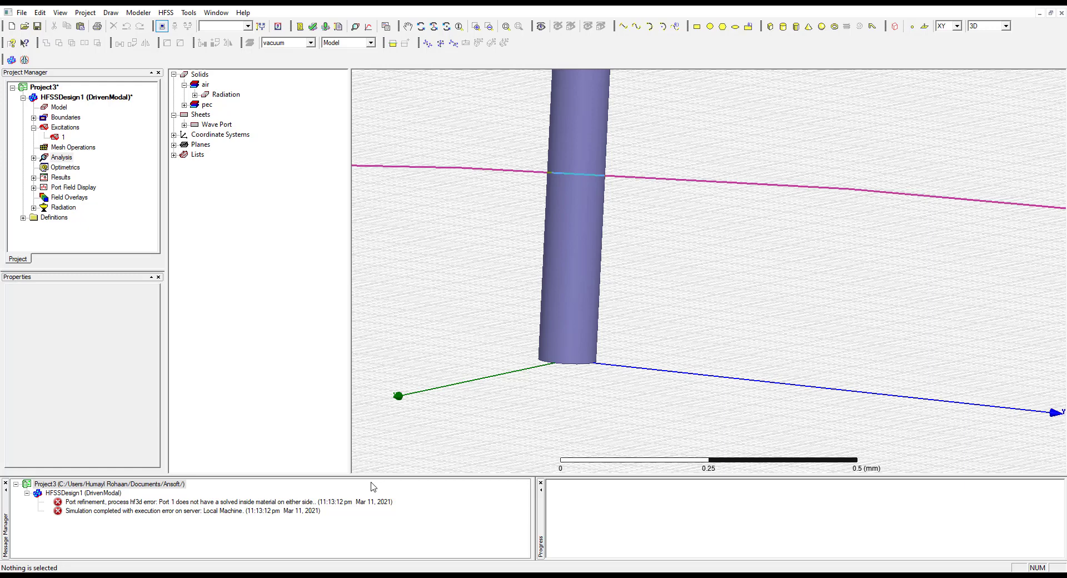
pyautogui.scroll(-5, 574, 348)
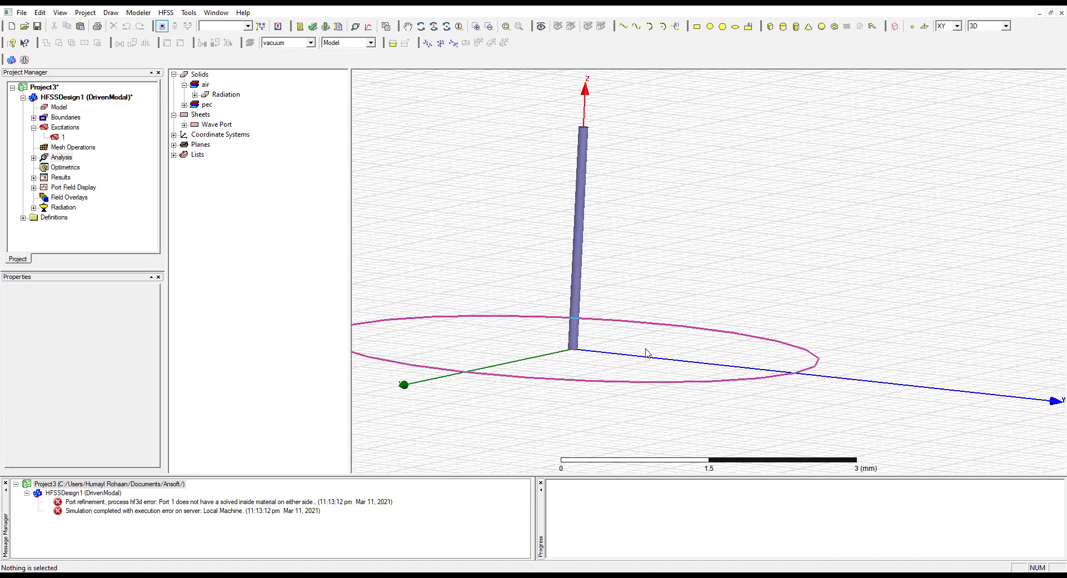
# Examine the attributes of the Radiation cylinder and the source sheet, including the cylinder's material and Solve Inside setting
pyautogui.click(643, 352)
pyautogui.click(610, 417)
pyautogui.click(222, 95)
pyautogui.doubleClick(224, 95)
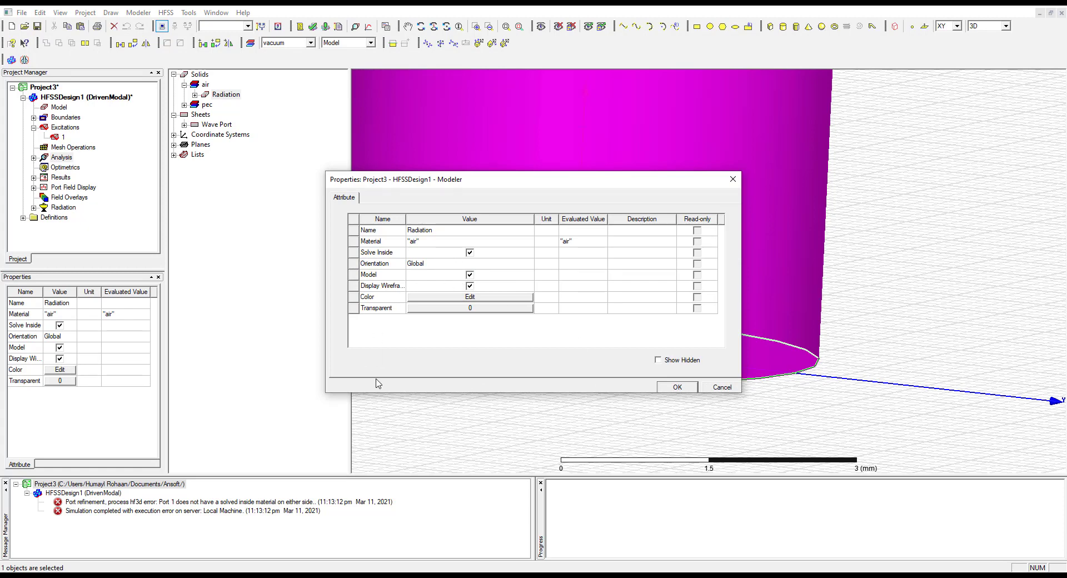
pyautogui.click(718, 387)
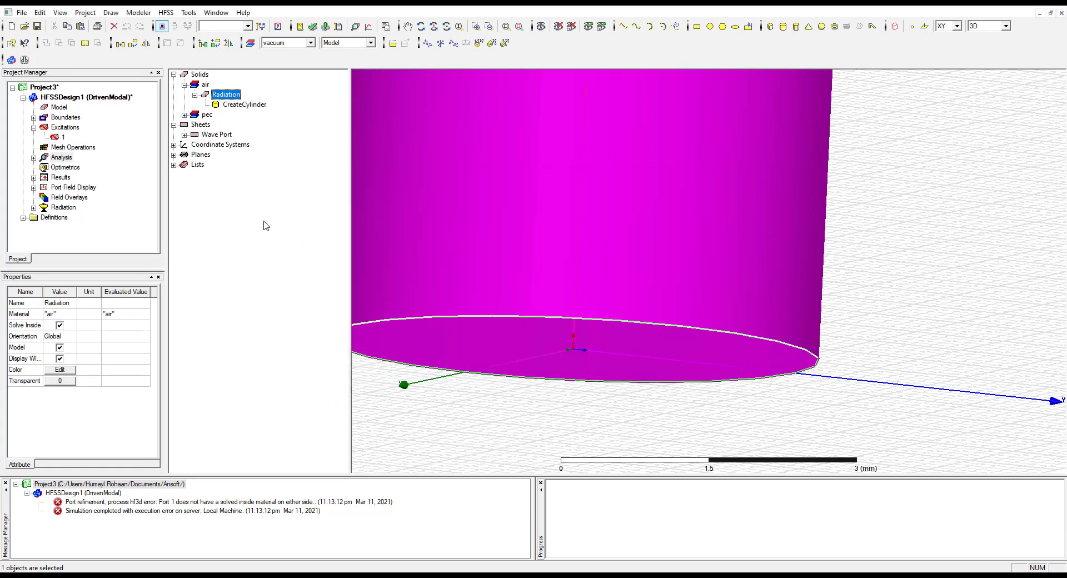
pyautogui.click(205, 115)
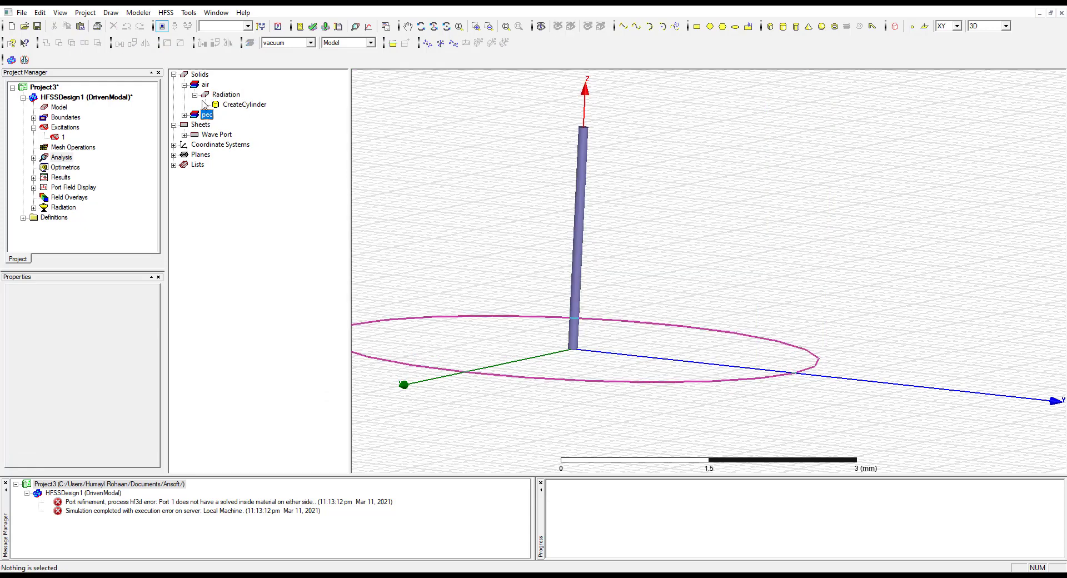
pyautogui.click(214, 135)
pyautogui.click(184, 134)
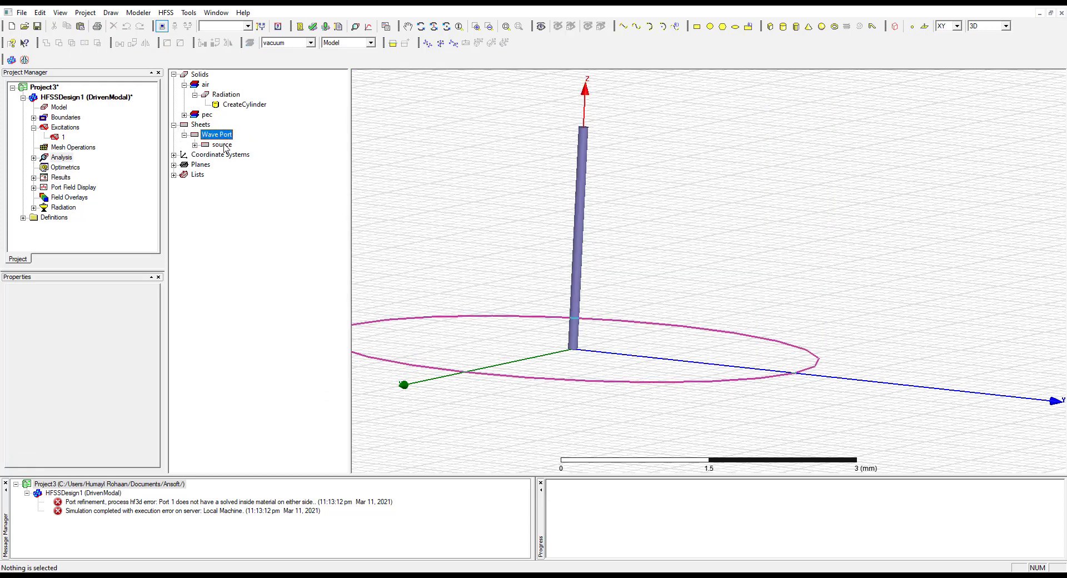
pyautogui.doubleClick(222, 145)
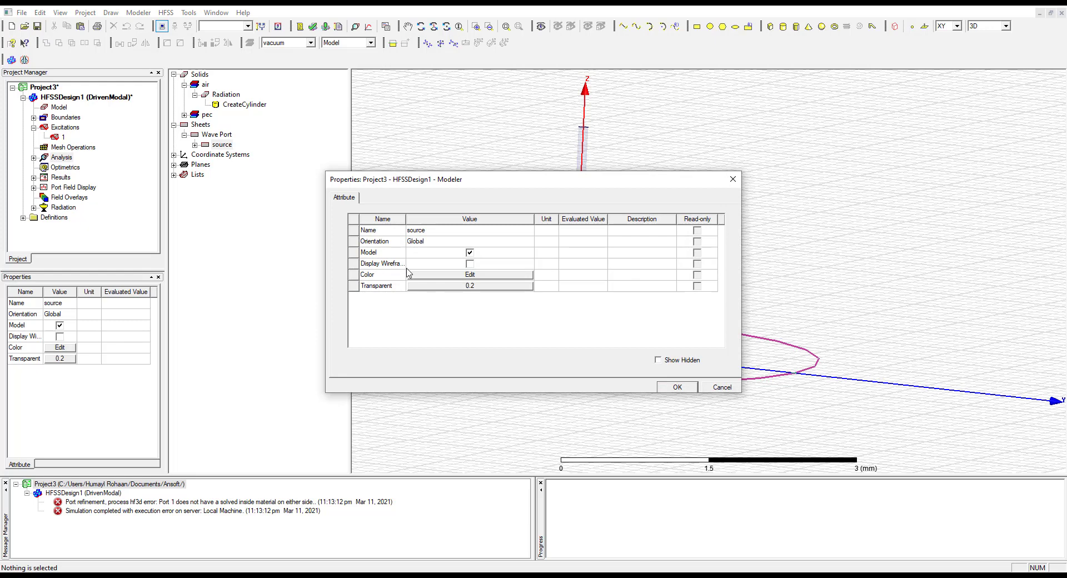
pyautogui.click(677, 387)
# Try to enable Solve Inside for the pec cylinder dip_1
pyautogui.click(184, 114)
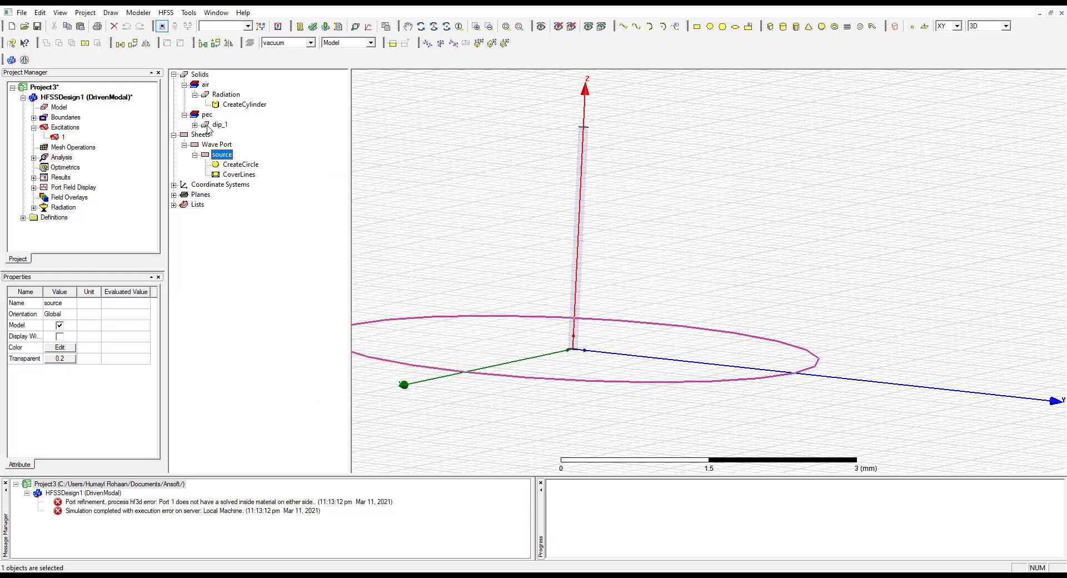
pyautogui.doubleClick(217, 125)
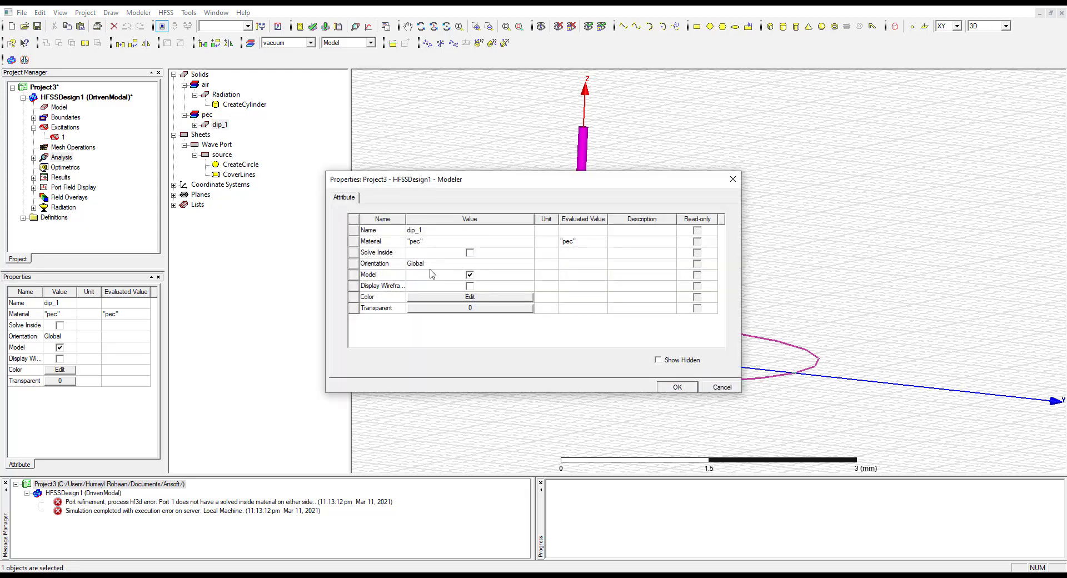
pyautogui.click(677, 388)
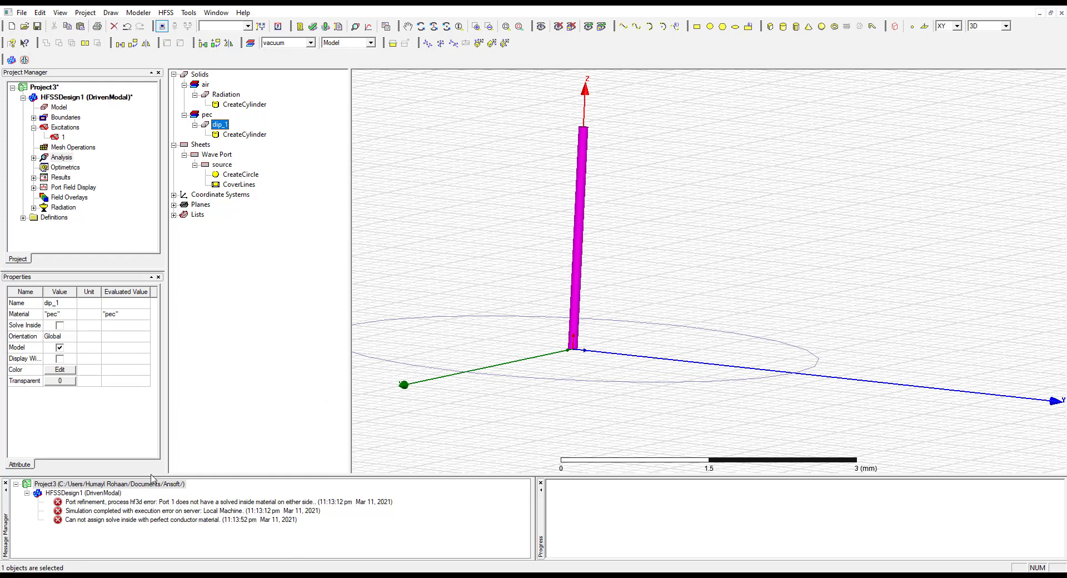
# Rerun the analysis and clear the messages for HFSSDesign1
pyautogui.click(325, 27)
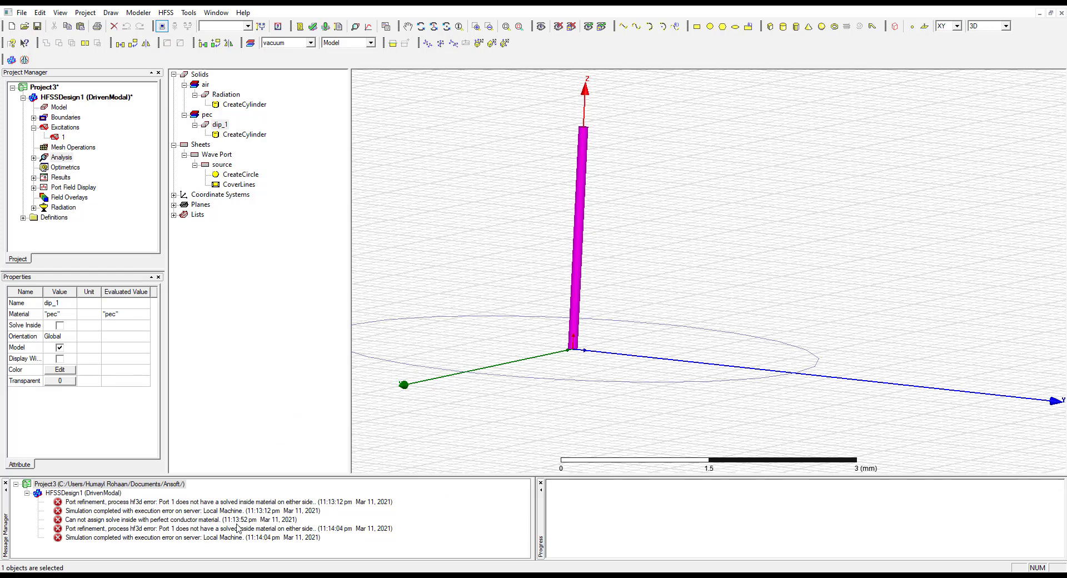
pyautogui.rightClick(165, 493)
pyautogui.click(203, 489)
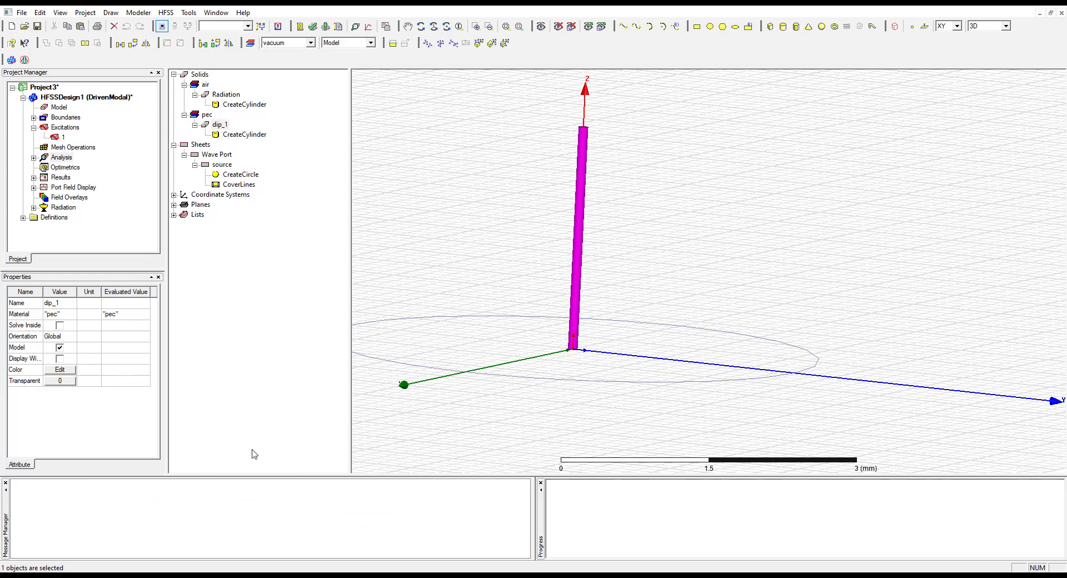
# Attempt once more to turn on Solve Inside in the attributes of dip_1
pyautogui.click(225, 94)
pyautogui.doubleClick(227, 128)
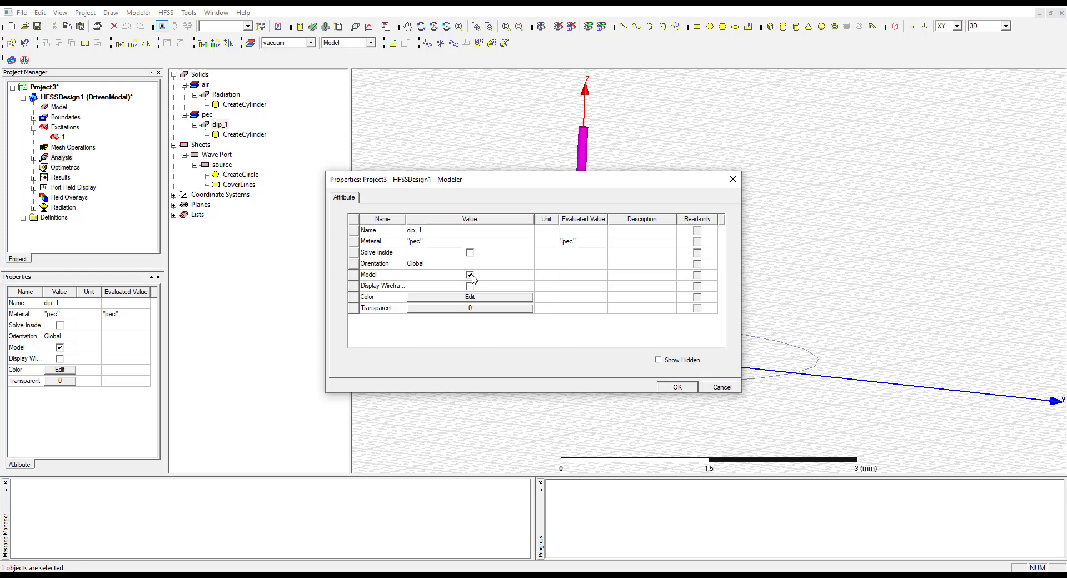
pyautogui.click(470, 252)
pyautogui.click(672, 388)
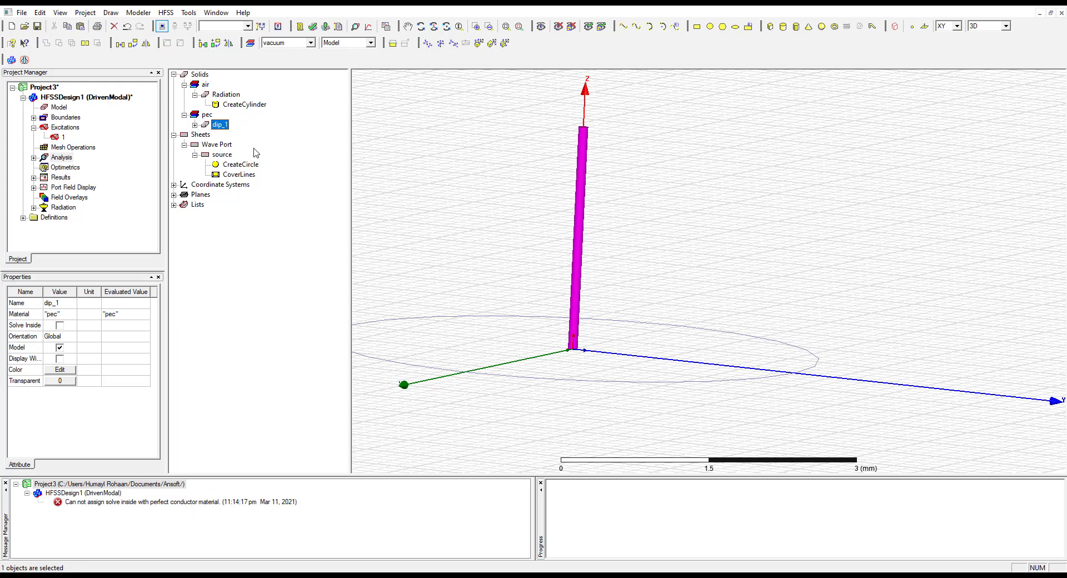
# Examine the attributes of dip_1 and the parameters of its CreateCylinder command
pyautogui.doubleClick(219, 125)
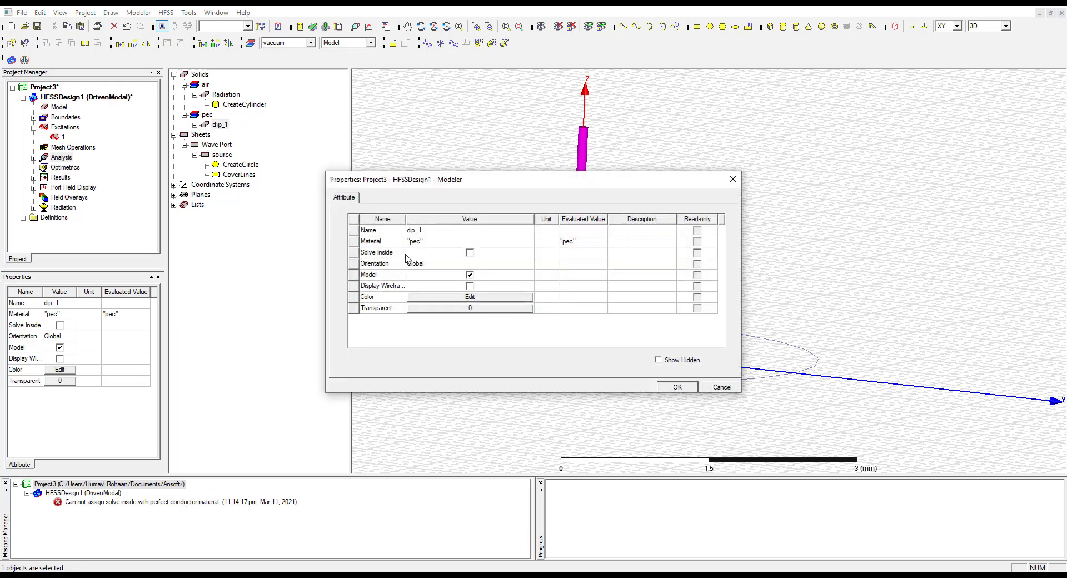
pyautogui.click(723, 388)
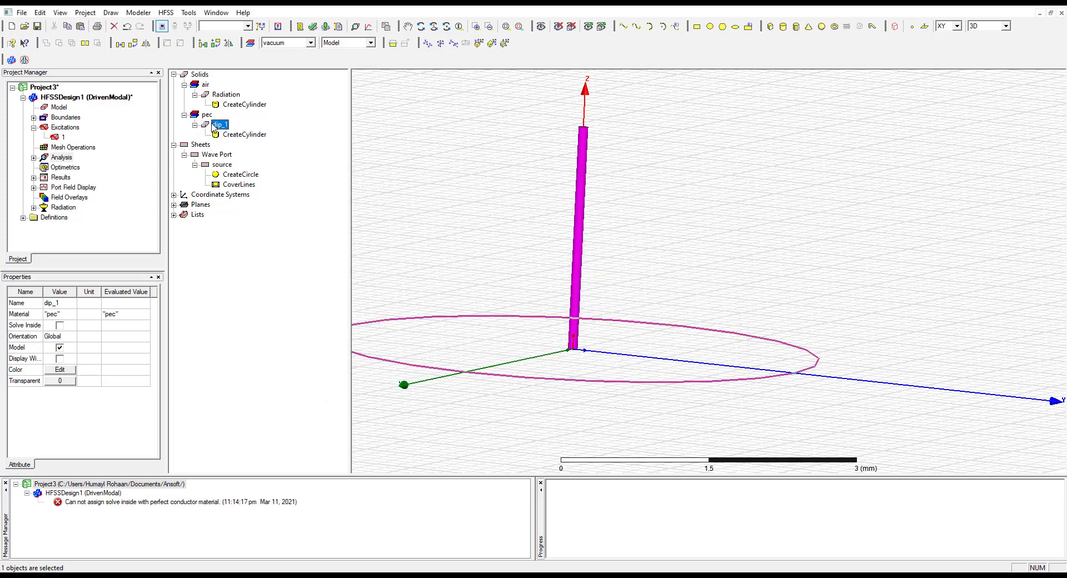
pyautogui.doubleClick(239, 134)
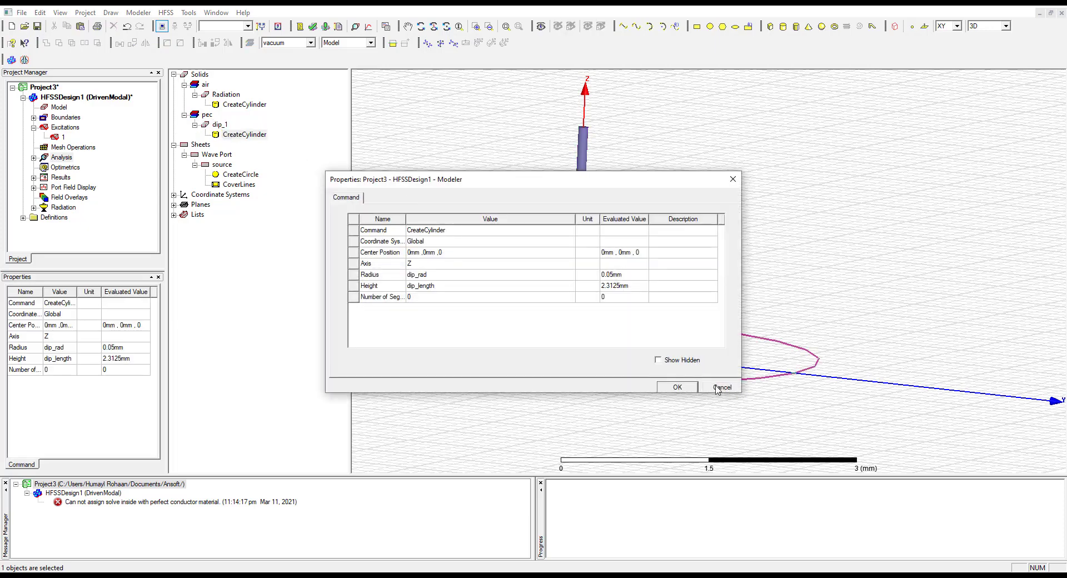
# Change the material of dip_1 from pec to copper in its attributes
pyautogui.click(720, 388)
pyautogui.doubleClick(220, 125)
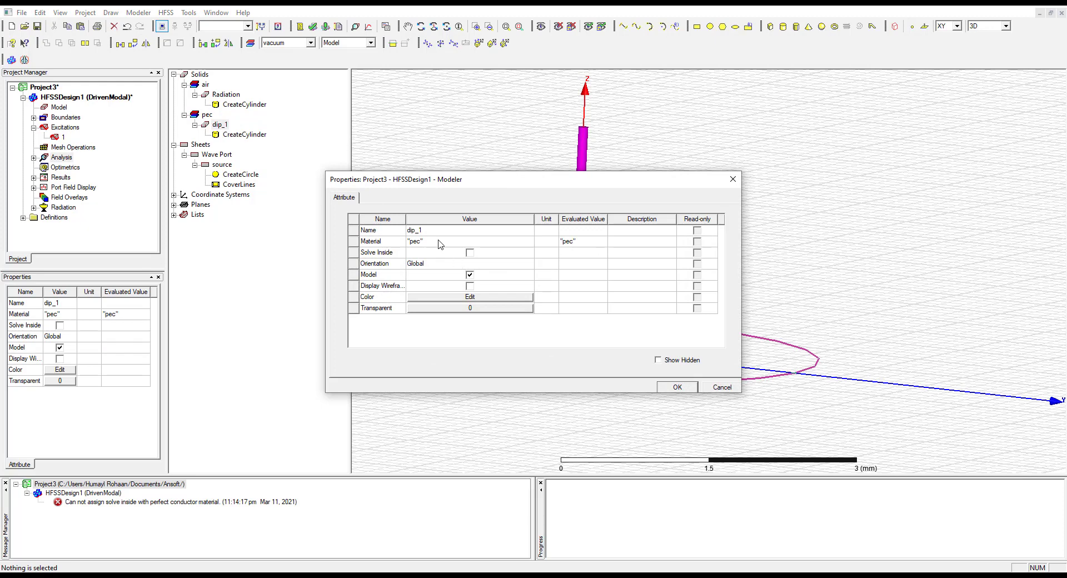
pyautogui.click(440, 245)
pyautogui.click(411, 266)
pyautogui.click(678, 388)
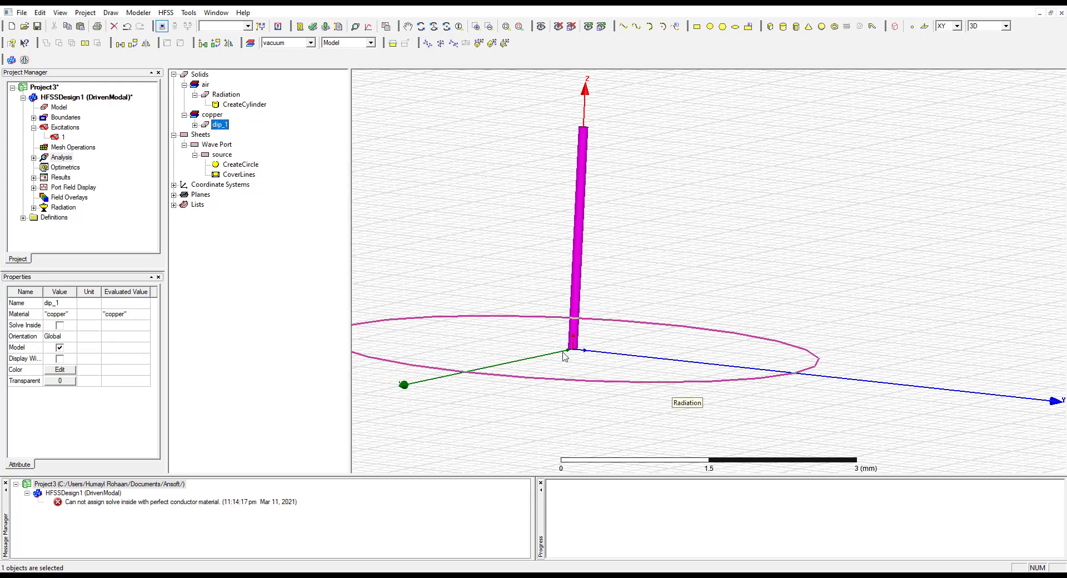
pyautogui.click(195, 125)
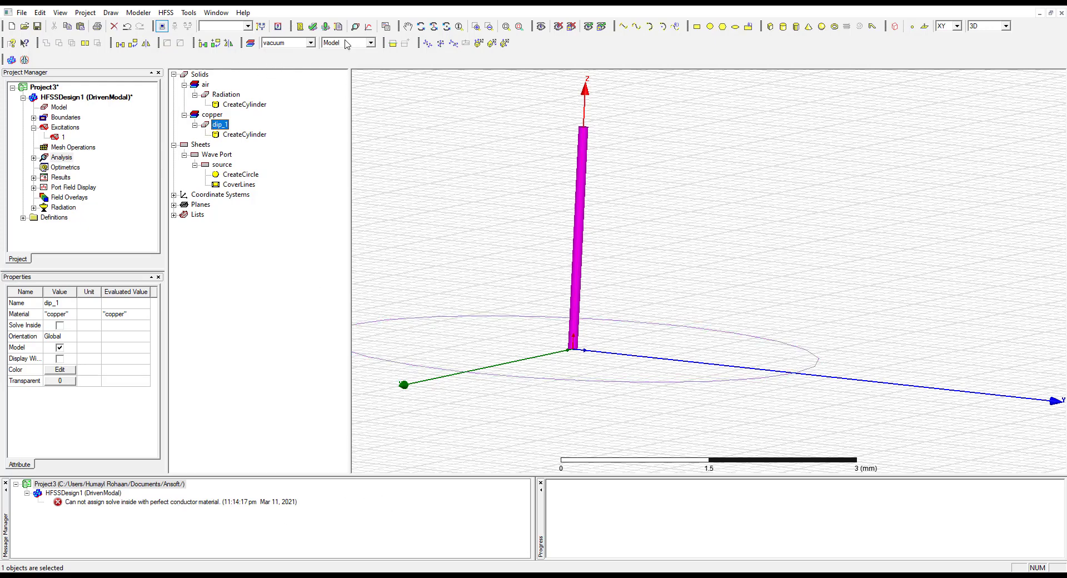
# Run the validation check on the design and clear the messages for HFSSDesign1
pyautogui.click(313, 26)
pyautogui.click(504, 337)
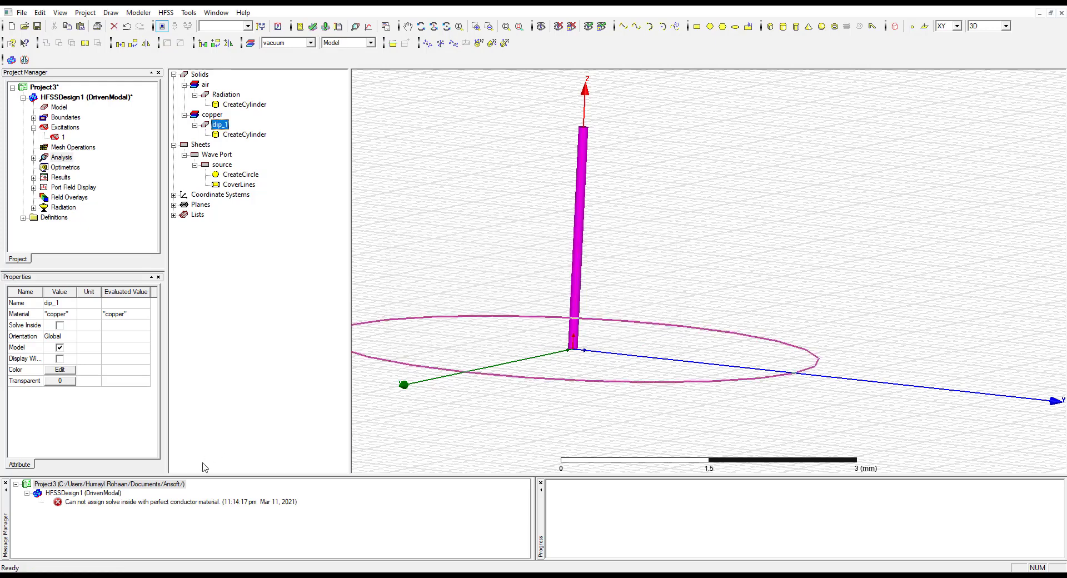
pyautogui.click(224, 502)
pyautogui.rightClick(224, 502)
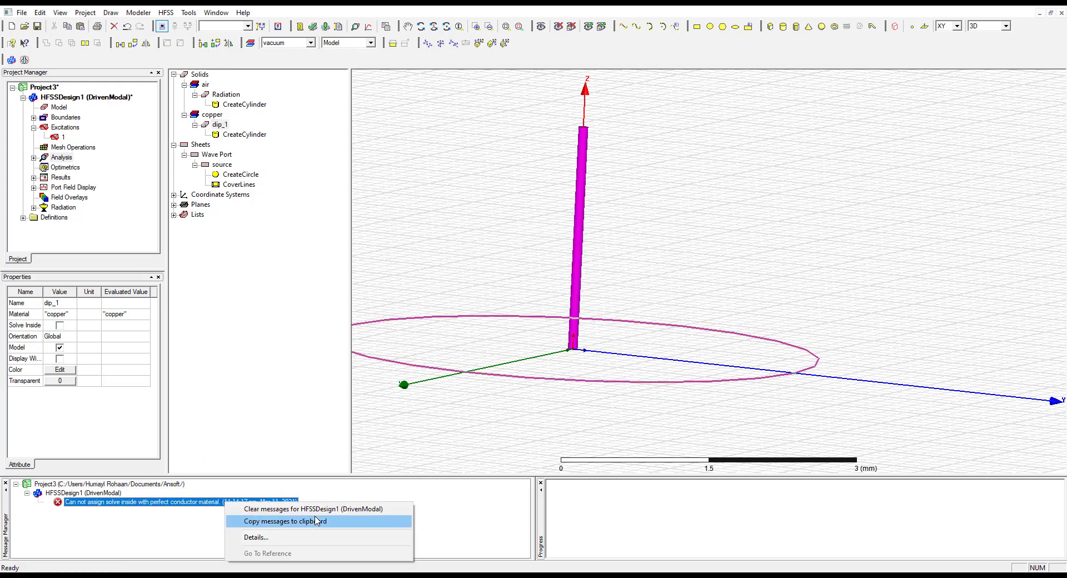
pyautogui.click(360, 509)
# Validate HFSSDesign1 once more and run the analysis with the copper dip_1
pyautogui.click(313, 27)
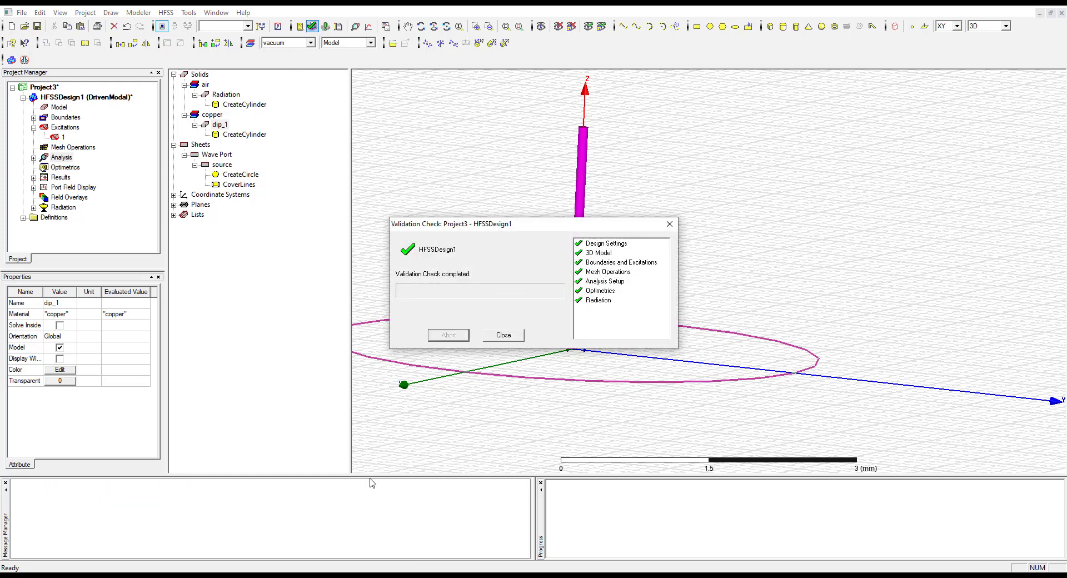
pyautogui.click(503, 334)
pyautogui.click(325, 26)
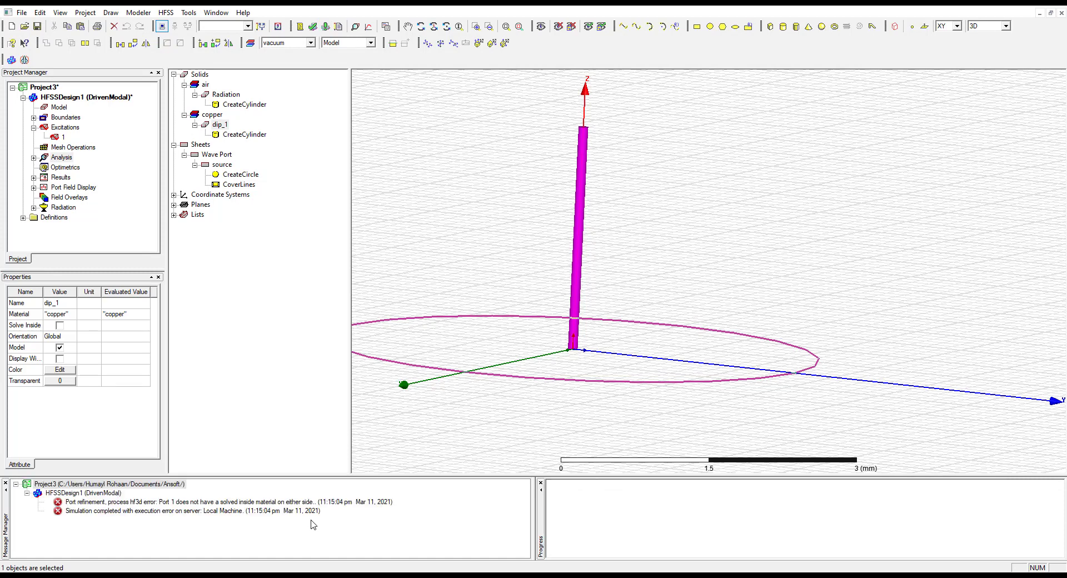
# Enable Solve Inside in the attributes of the copper cylinder dip_1
pyautogui.click(229, 135)
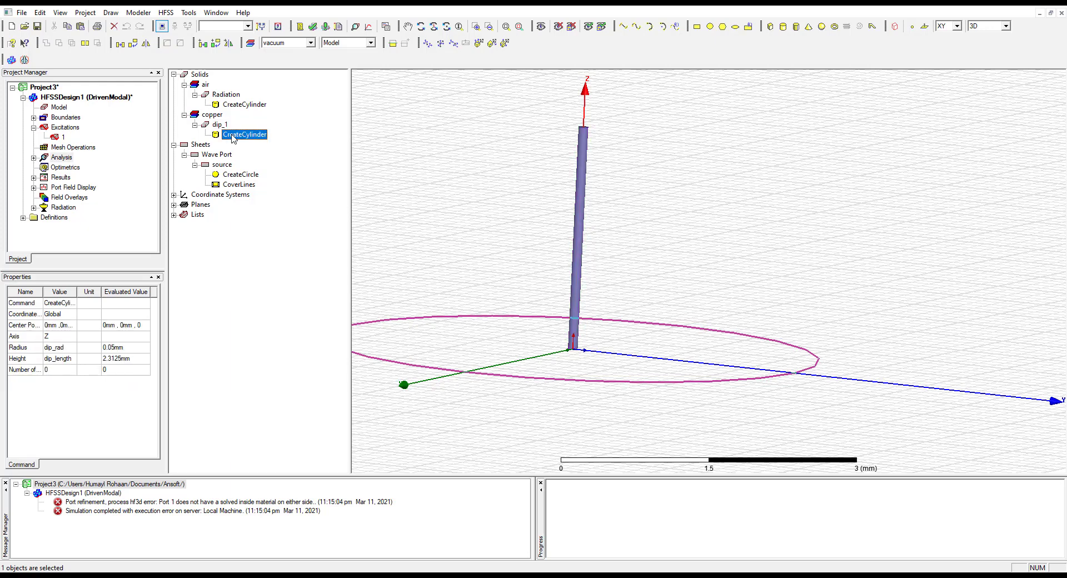
pyautogui.click(222, 125)
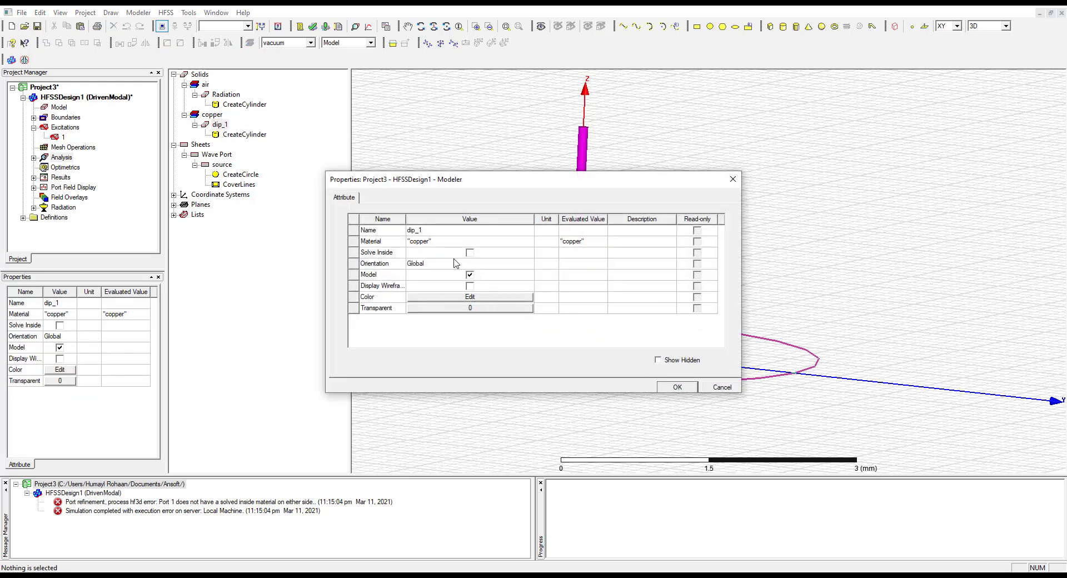
pyautogui.click(682, 388)
# Clear the messages for Project3 and recheck the design with the validation check
pyautogui.click(320, 546)
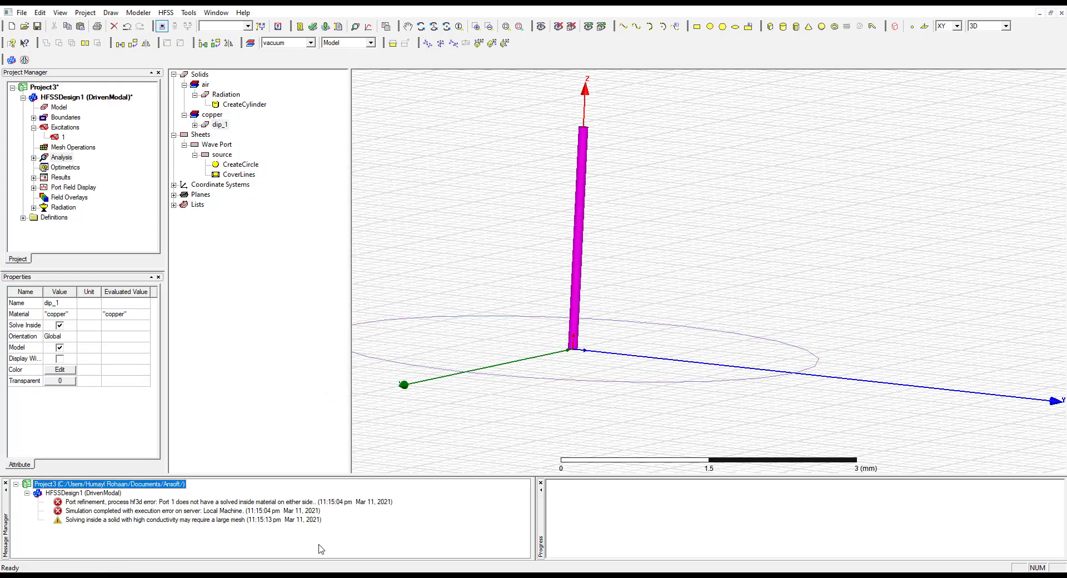
pyautogui.rightClick(160, 489)
pyautogui.click(212, 491)
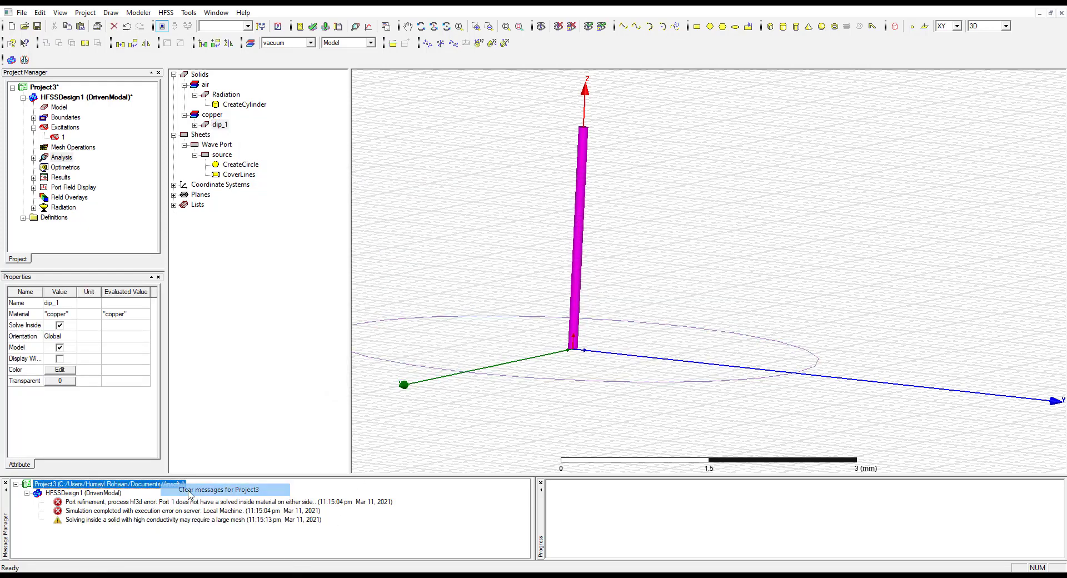
pyautogui.click(313, 27)
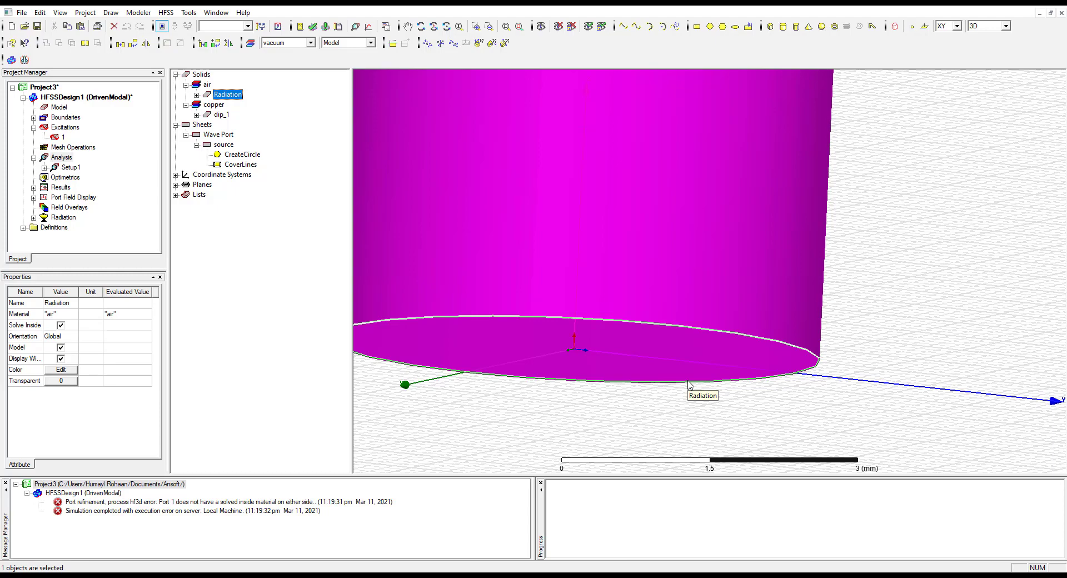
# Set the center position of the Radiation cylinder to 0mm, 0mm, -1
pyautogui.scroll(-3, 619, 334)
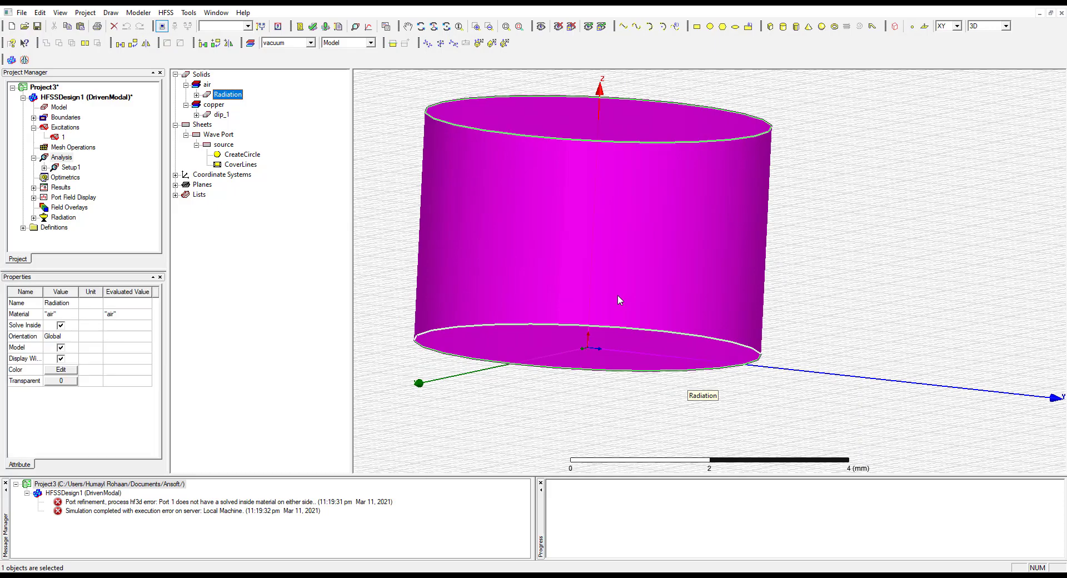
pyautogui.hotkey('ctrl', 'd')
pyautogui.click(704, 469)
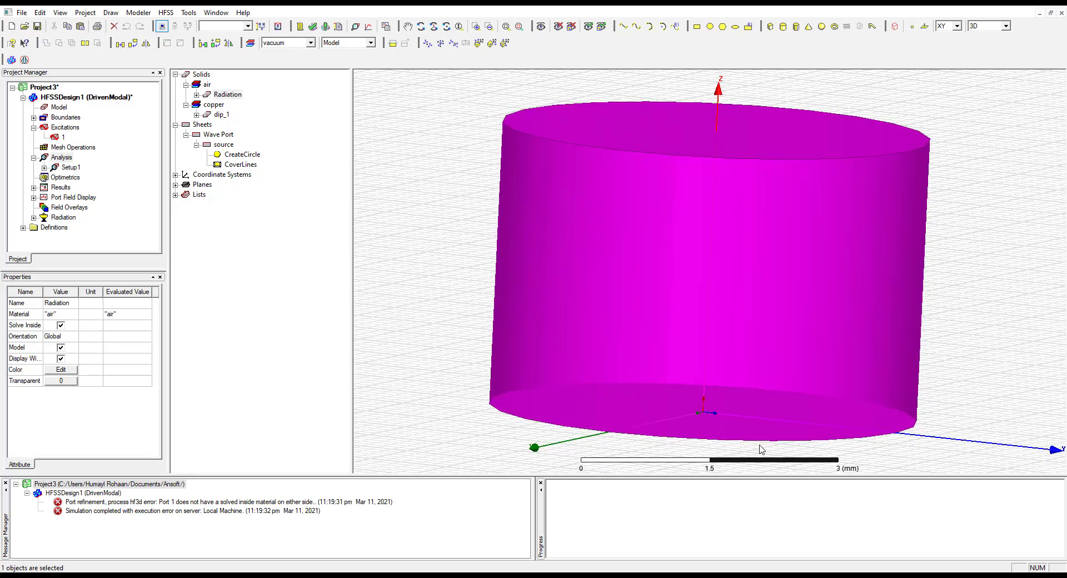
pyautogui.click(805, 165)
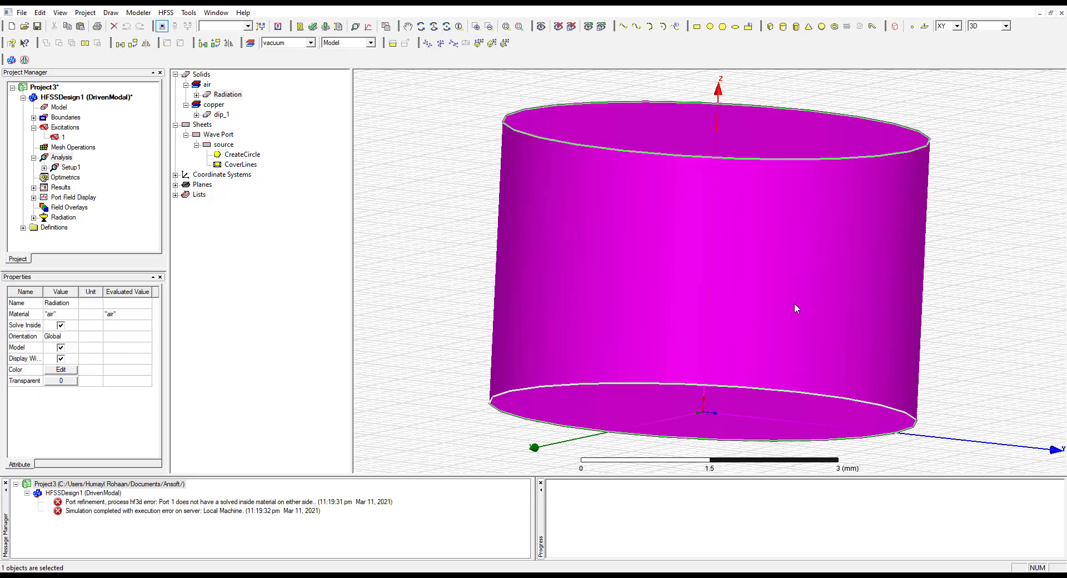
pyautogui.click(924, 320)
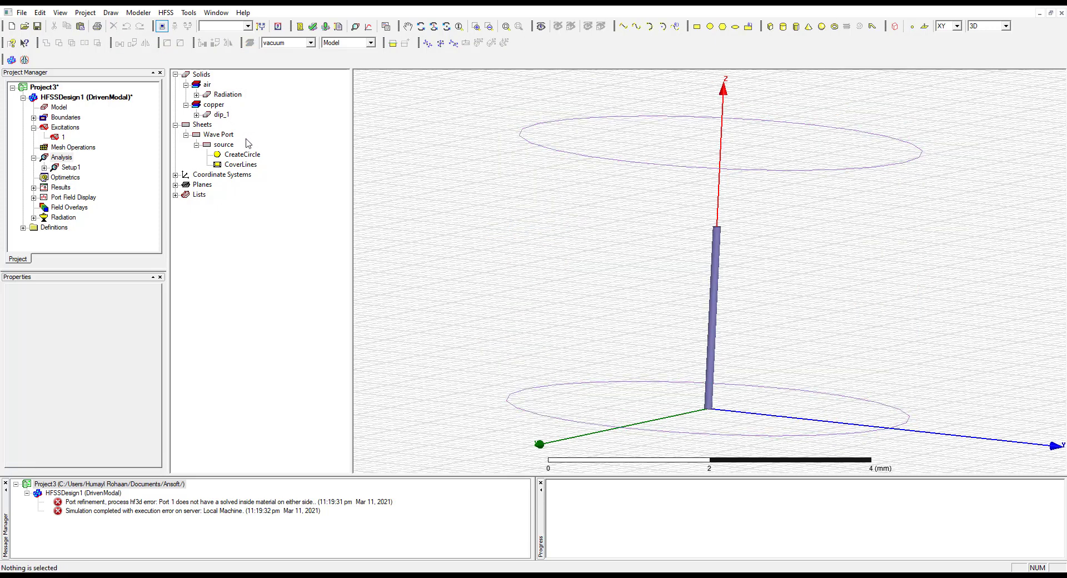
pyautogui.click(228, 94)
pyautogui.click(196, 95)
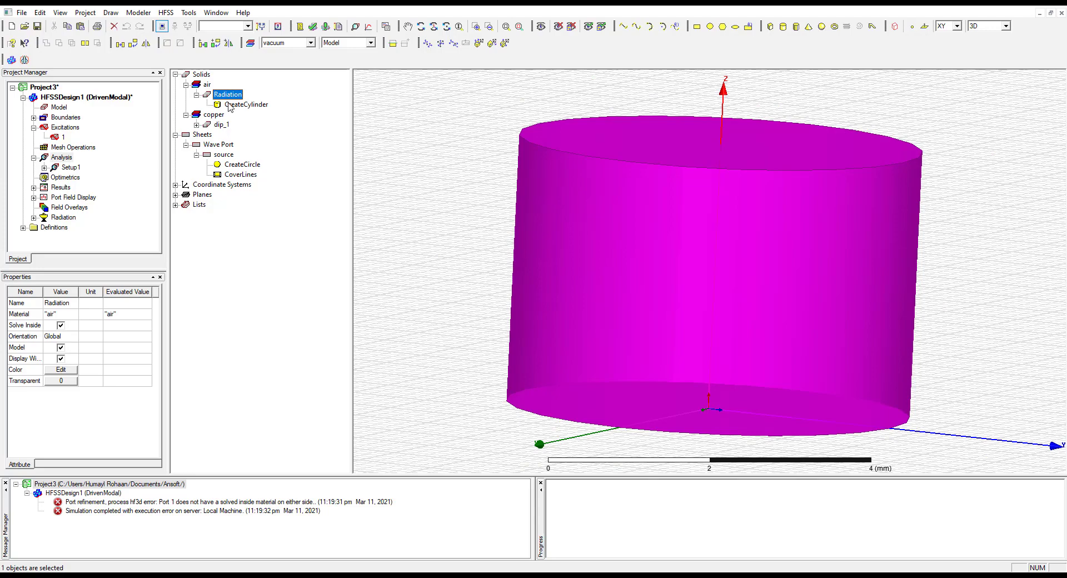
pyautogui.doubleClick(246, 105)
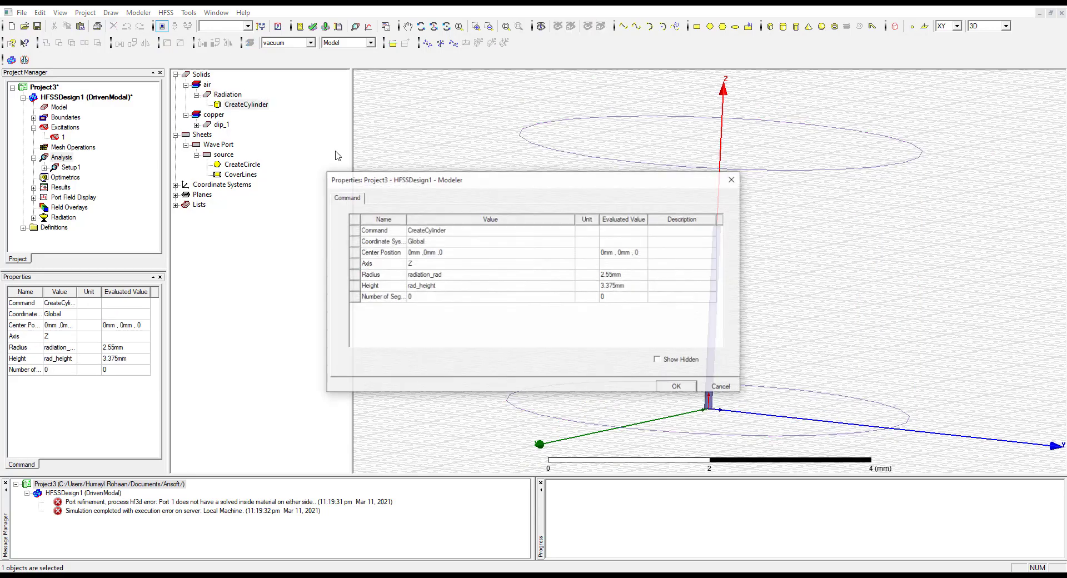
pyautogui.click(472, 253)
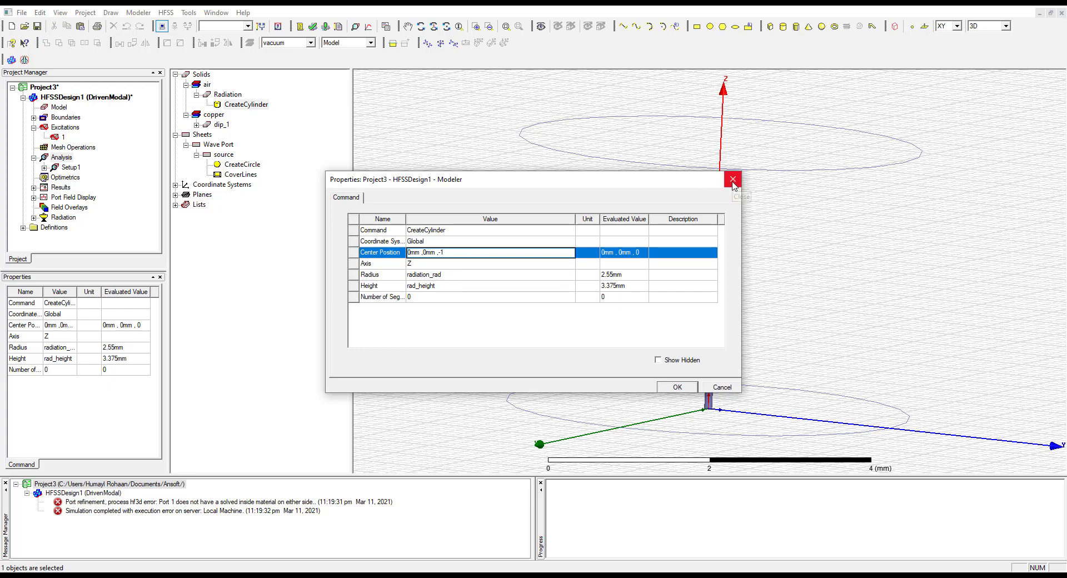
pyautogui.click(678, 387)
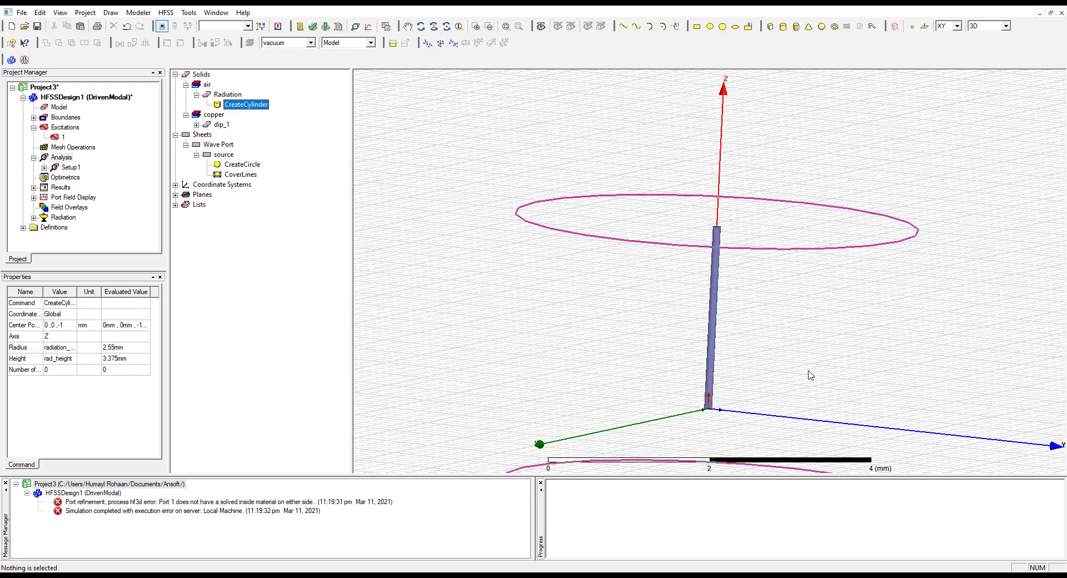
# Inspect the Radiation cylinder's position relative to the base of dip_1 from several angles
pyautogui.click(801, 383)
pyautogui.scroll(-3, 823, 384)
pyautogui.scroll(4, 925, 352)
pyautogui.click(931, 354)
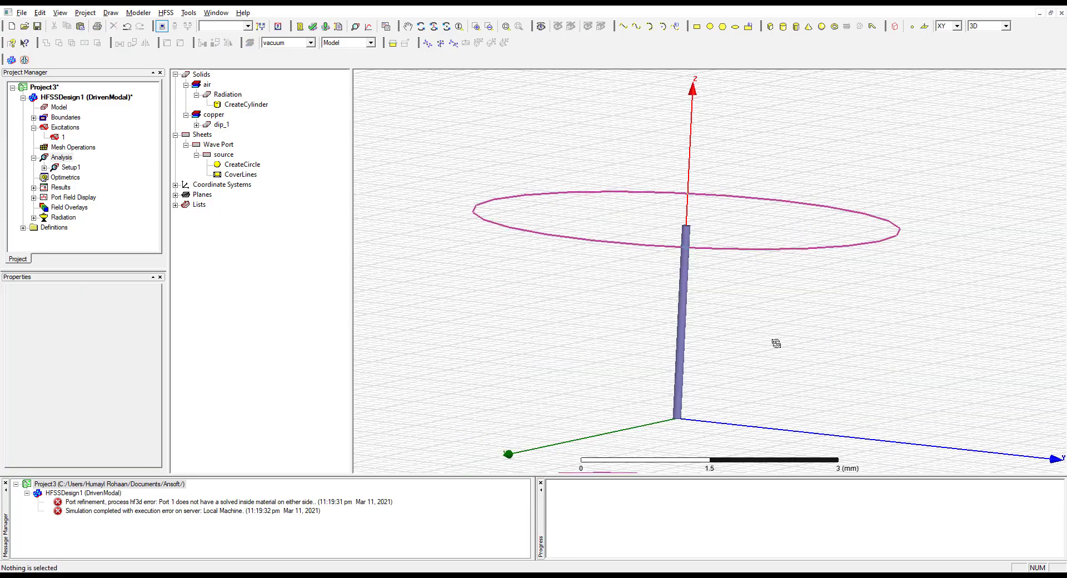
pyautogui.moveTo(776, 348); pyautogui.dragTo(745, 287)
pyautogui.moveTo(740, 350); pyautogui.dragTo(713, 326)
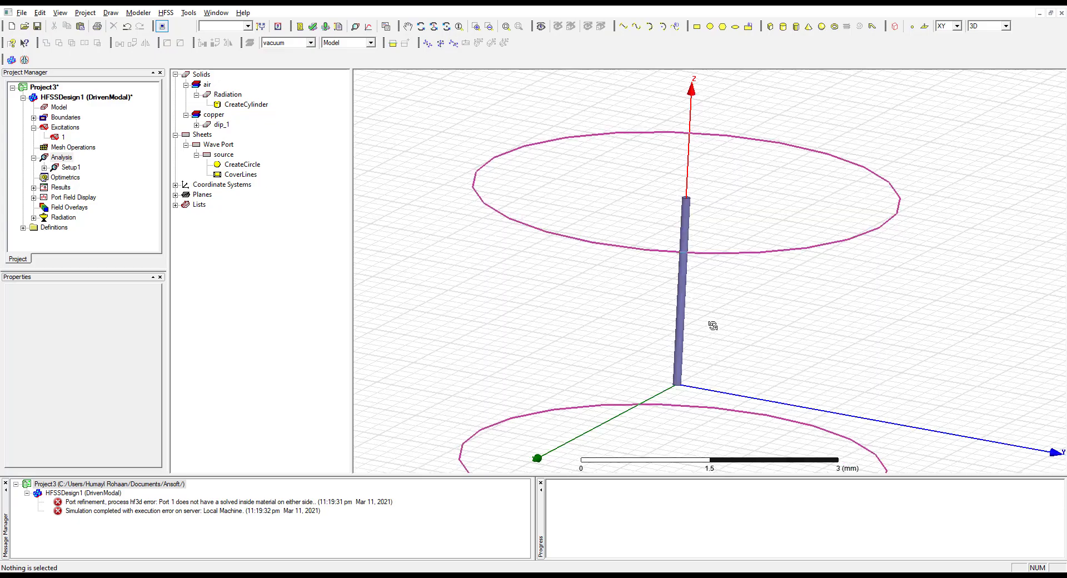
pyautogui.moveTo(712, 286)
pyautogui.mouseDown()
pyautogui.moveTo(714, 257)
pyautogui.moveTo(714, 346)
pyautogui.moveTo(717, 298)
pyautogui.mouseUp()
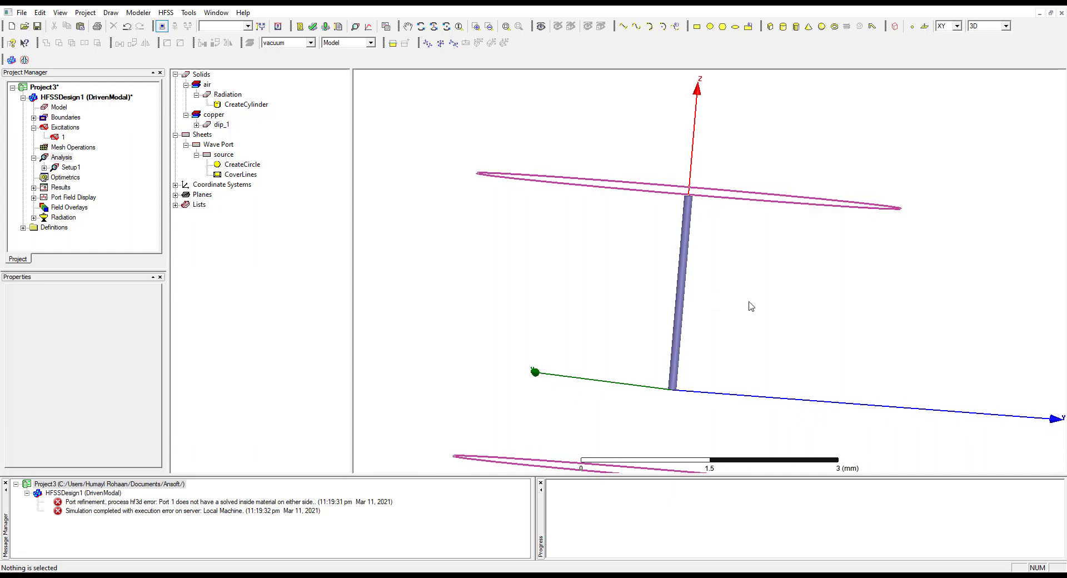
# Set the Radiation cylinder's center position to 0, 0, -0.5 mm and check its extent around dip_1
pyautogui.doubleClick(240, 105)
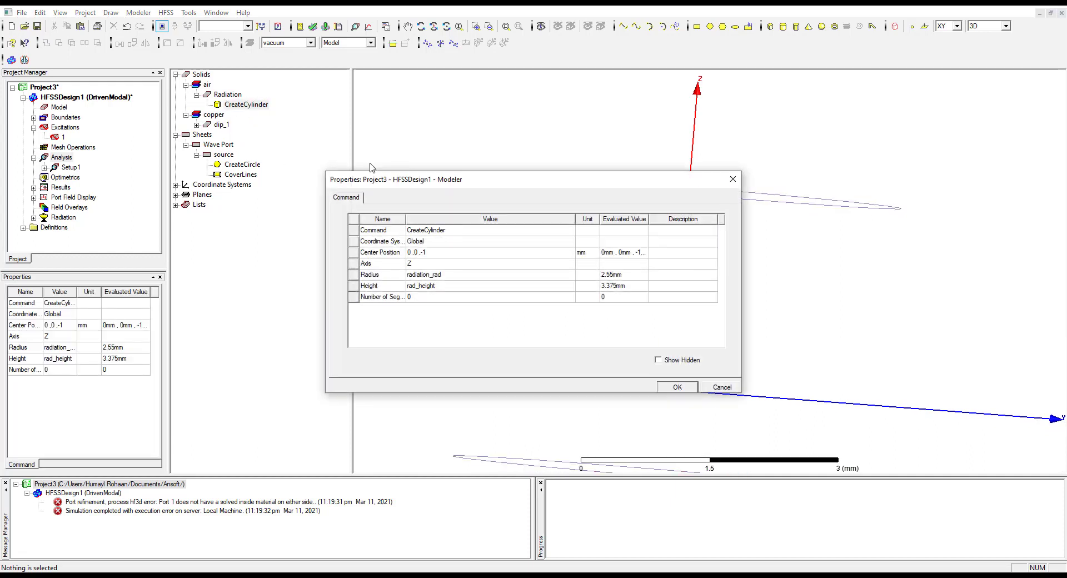
pyautogui.click(468, 253)
pyautogui.click(439, 252)
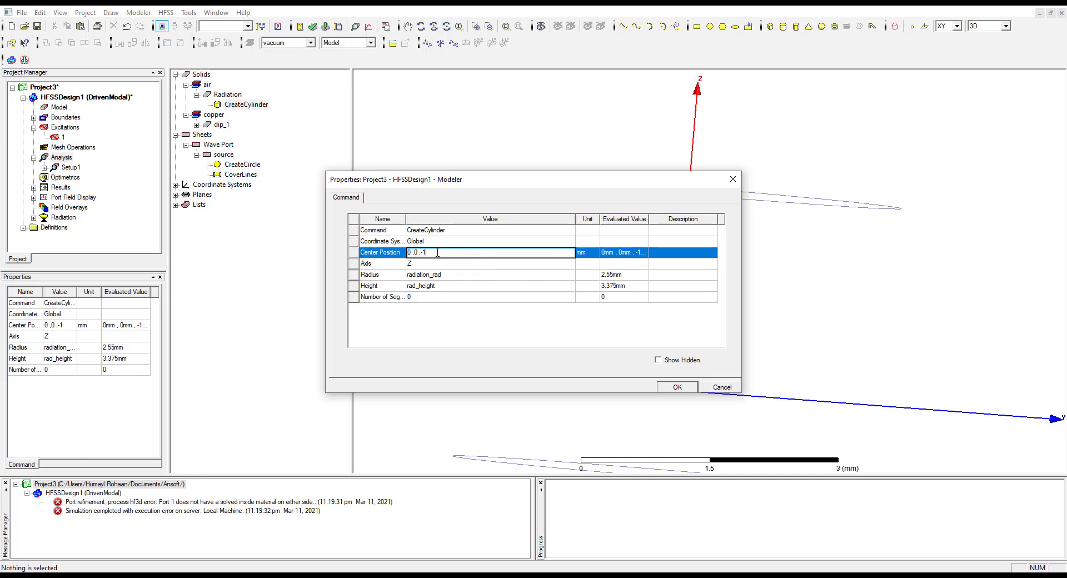
pyautogui.click(569, 253)
pyautogui.write('0.5')
pyautogui.click(677, 388)
pyautogui.click(813, 393)
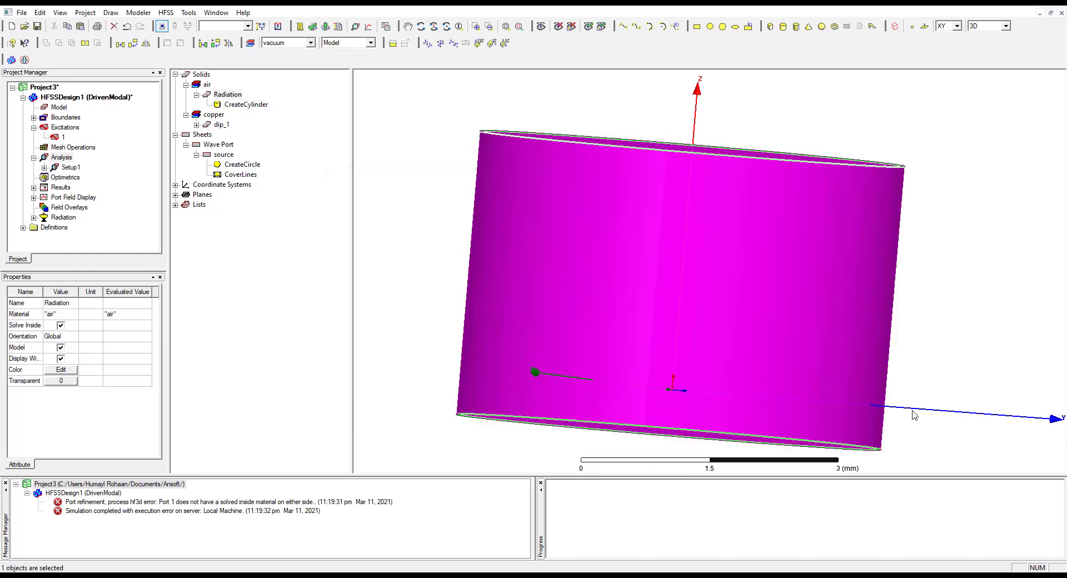
pyautogui.click(725, 222)
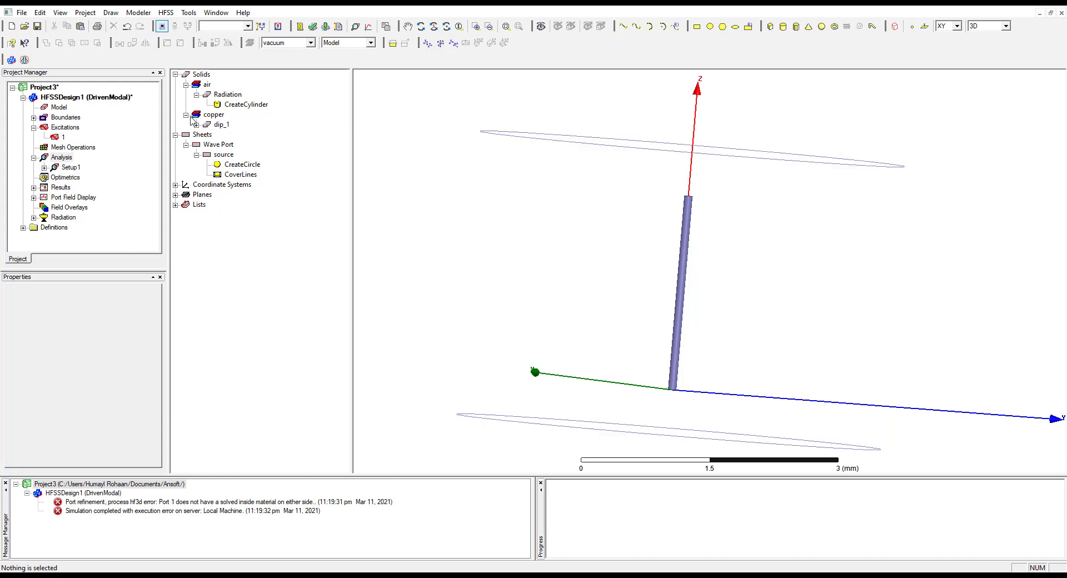
# Validate the design with the shifted Radiation cylinder and run the analysis
pyautogui.click(313, 27)
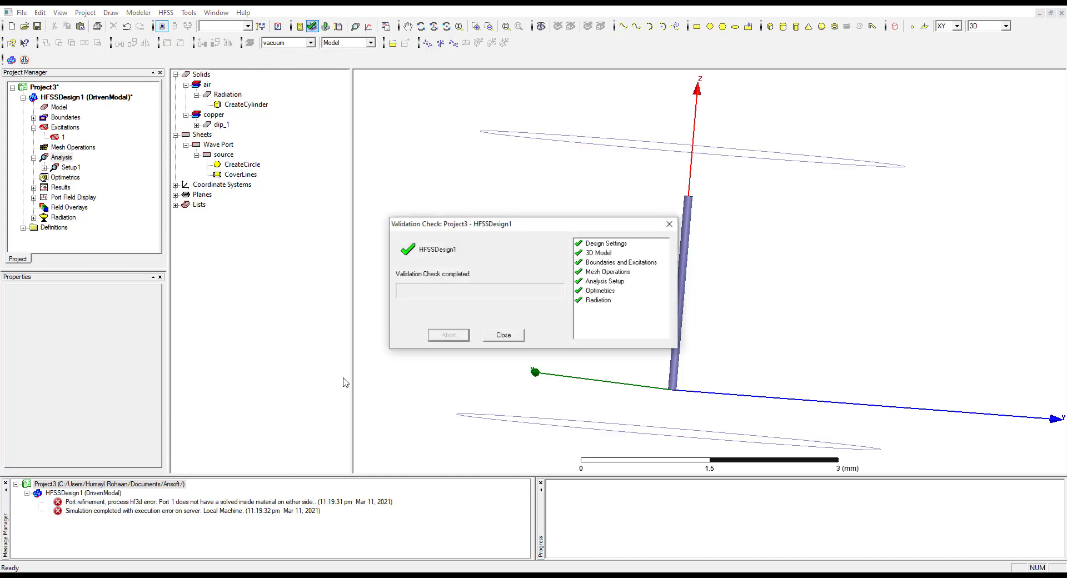
pyautogui.click(490, 338)
pyautogui.click(325, 26)
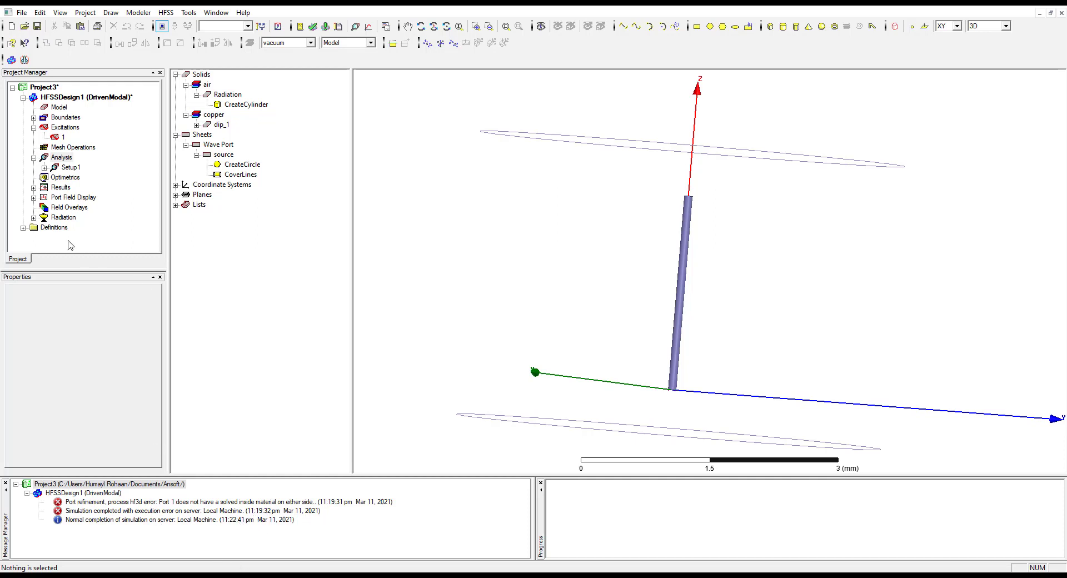
# Open the Radiation Pattern 1 report from the results of HFSSDesign1
pyautogui.click(34, 158)
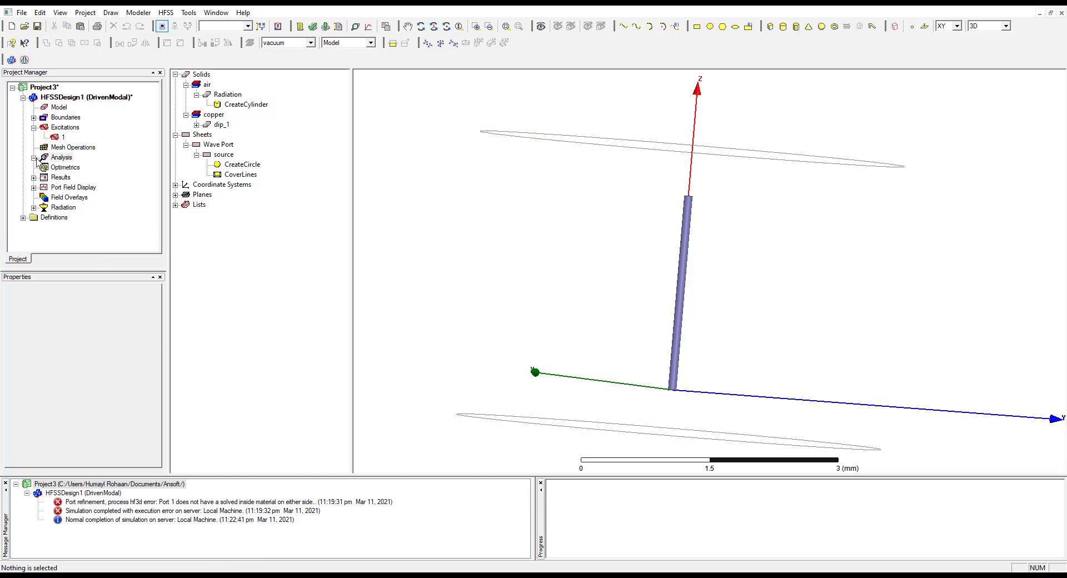
pyautogui.click(60, 177)
pyautogui.click(34, 178)
pyautogui.click(76, 189)
pyautogui.doubleClick(73, 189)
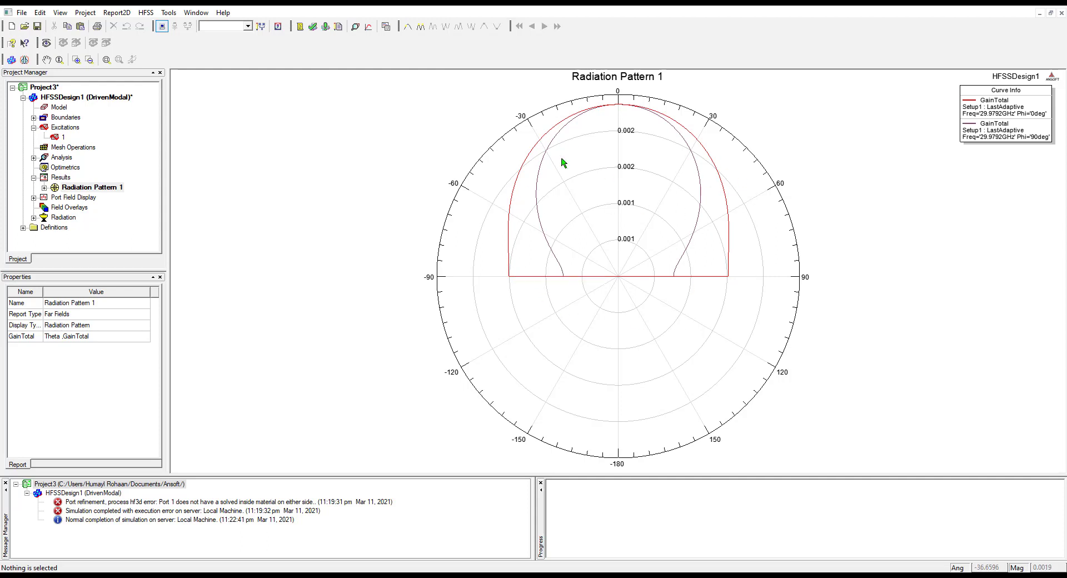
# Examine the GainTotal trace and its settings under Radiation Pattern 1
pyautogui.click(61, 178)
pyautogui.rightClick(60, 181)
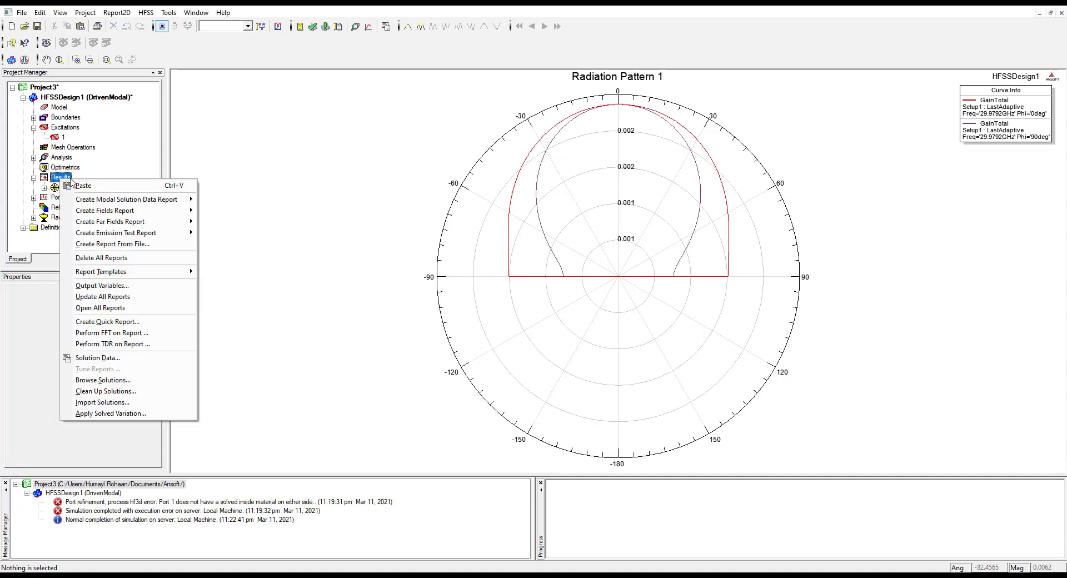
pyautogui.click(44, 187)
pyautogui.click(72, 198)
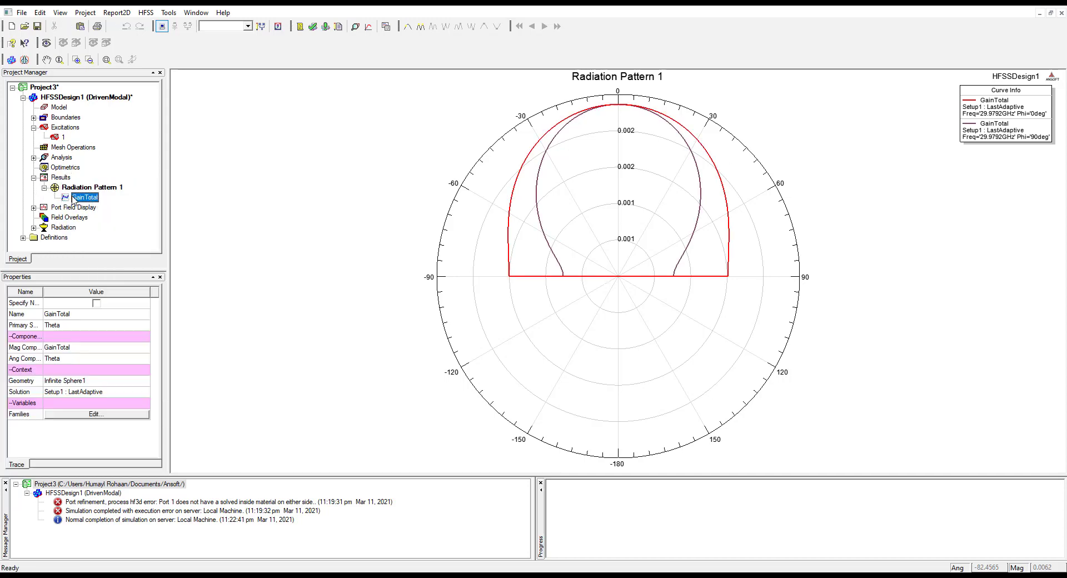
pyautogui.click(80, 188)
pyautogui.click(83, 198)
pyautogui.click(78, 188)
pyautogui.click(34, 178)
pyautogui.click(33, 178)
# Create a rectangular Modal Solution Data report plotting dB(S(1,1)) against Freq for Setup1 : Sweep
pyautogui.click(54, 179)
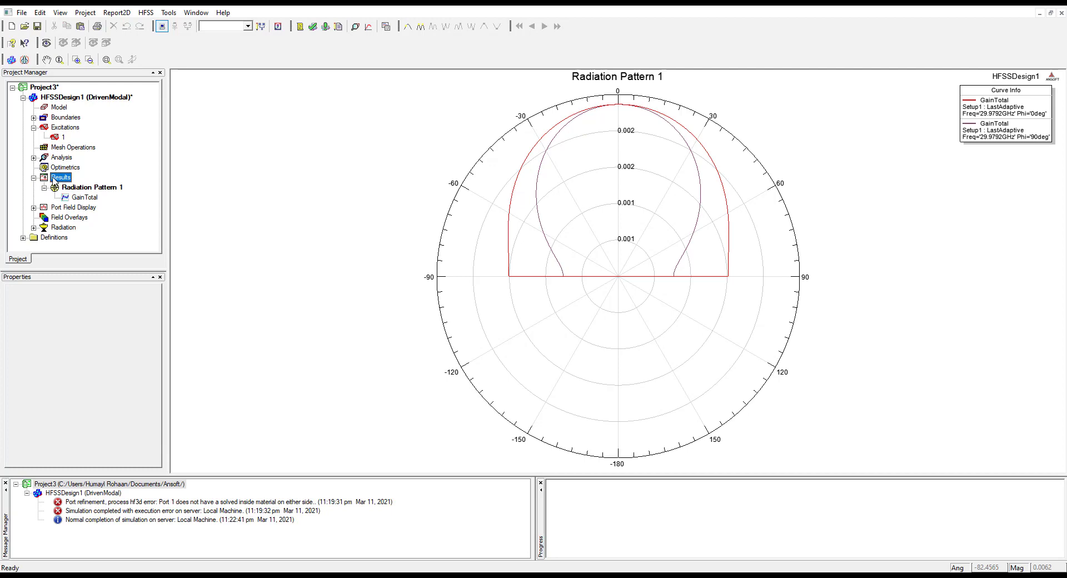
pyautogui.rightClick(54, 179)
pyautogui.moveTo(111, 198)
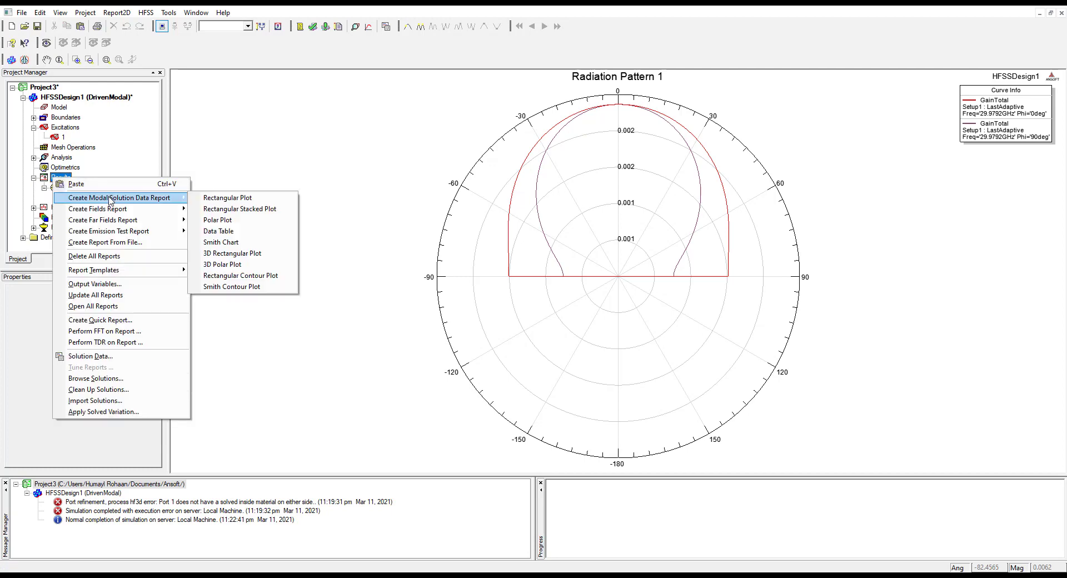
pyautogui.click(249, 200)
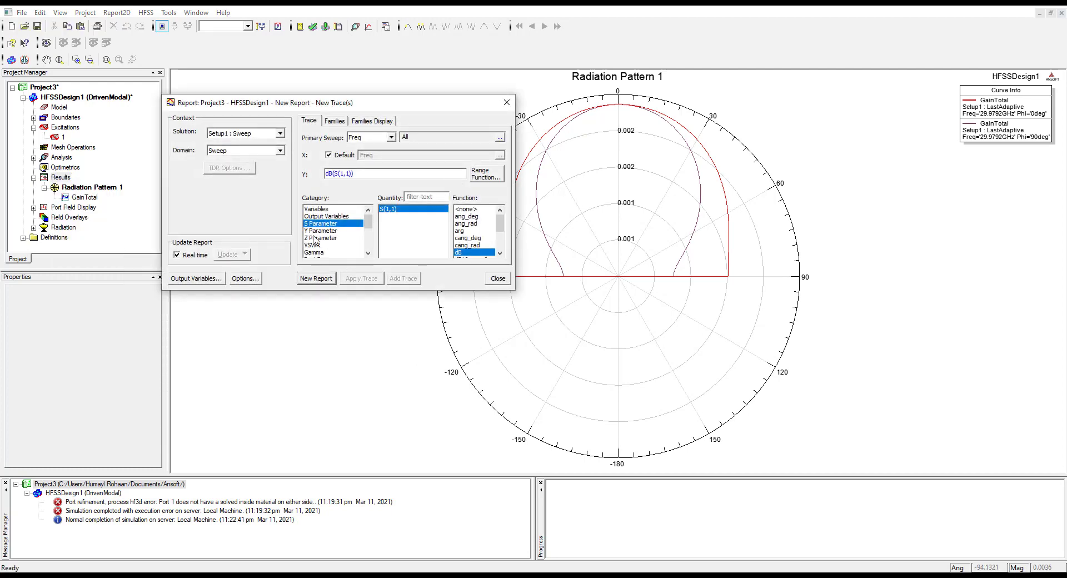
pyautogui.click(334, 279)
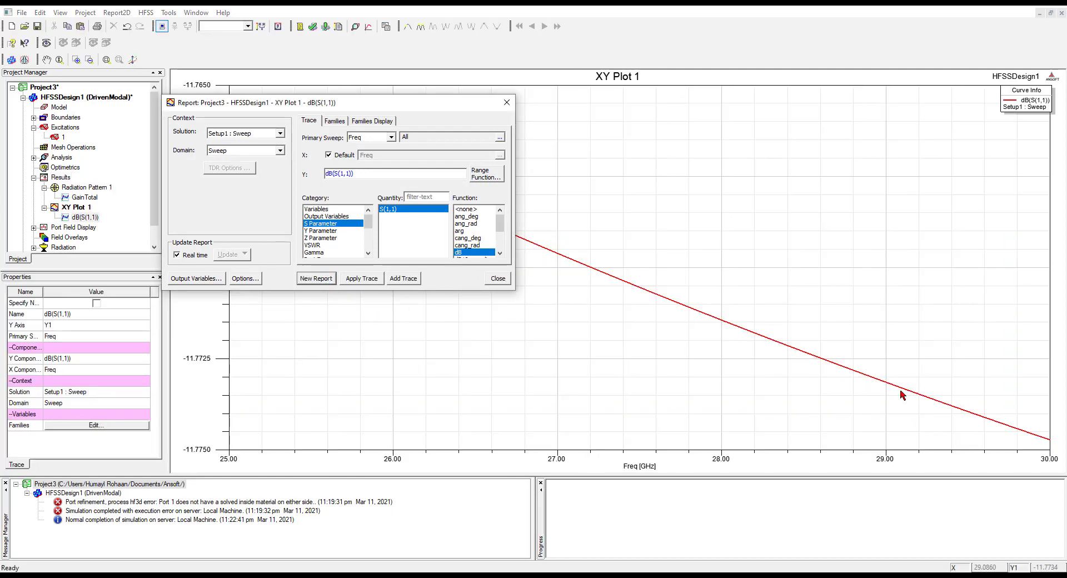
pyautogui.click(498, 278)
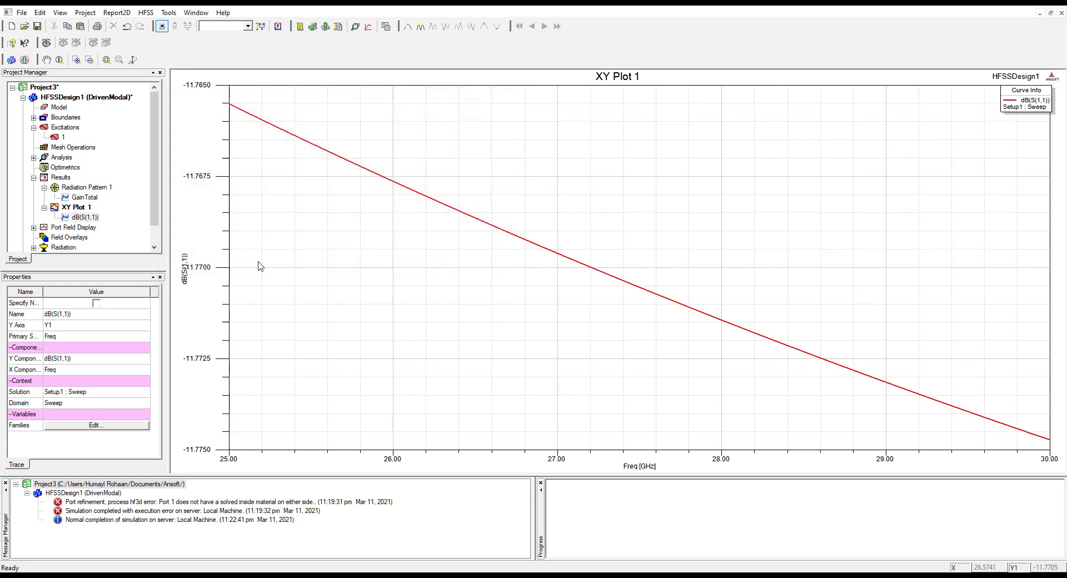
# Look over the HFSSDesign1 model, switch to the lab manual PDF and review its procedure back to the first page
pyautogui.doubleClick(92, 100)
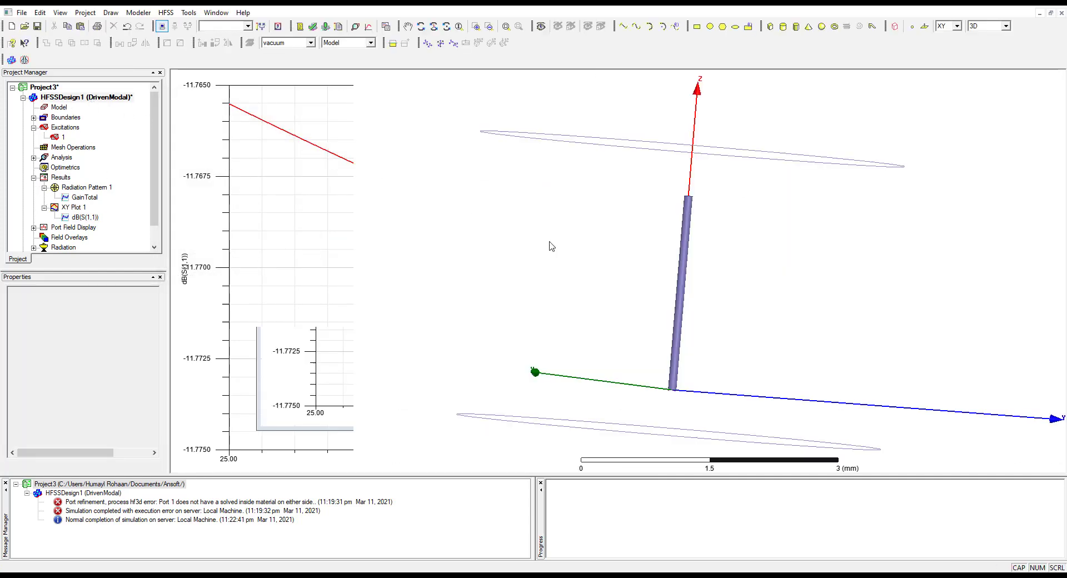
pyautogui.scroll(-3, 607, 348)
pyautogui.scroll(4, 608, 348)
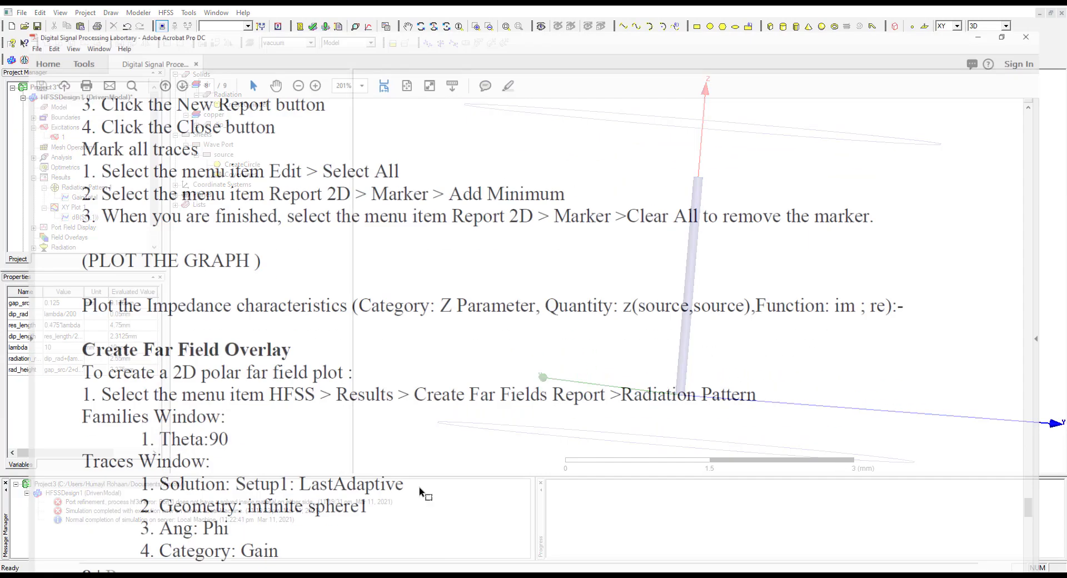
pyautogui.scroll(12, 554, 364)
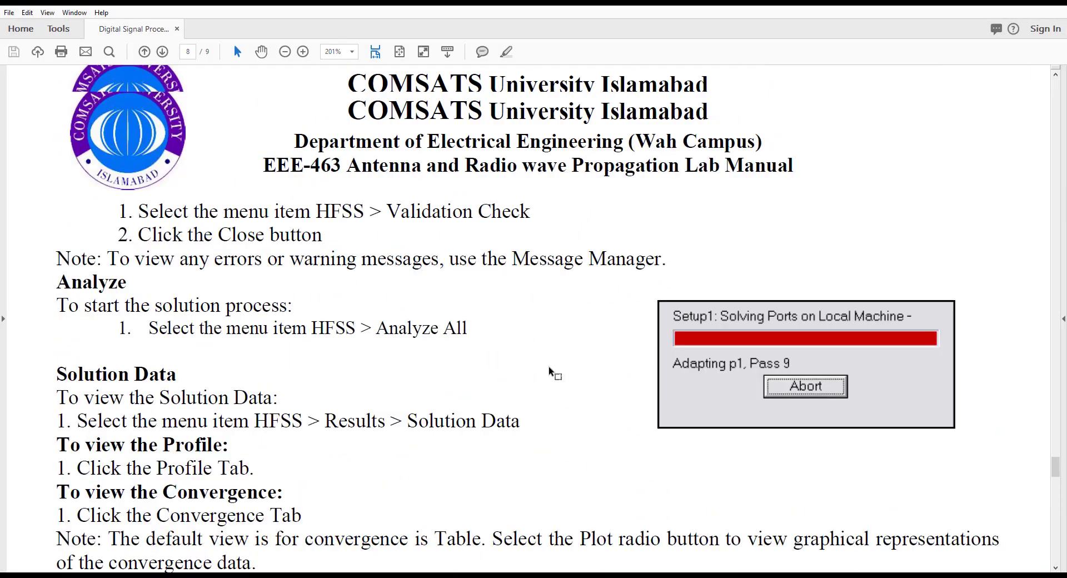
pyautogui.scroll(15, 553, 371)
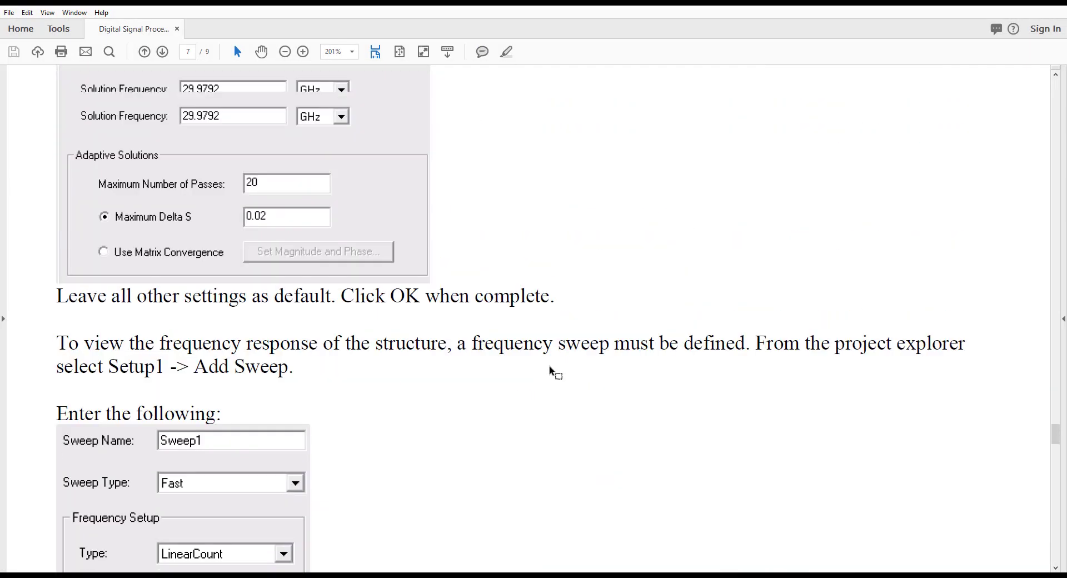
pyautogui.scroll(10, 550, 367)
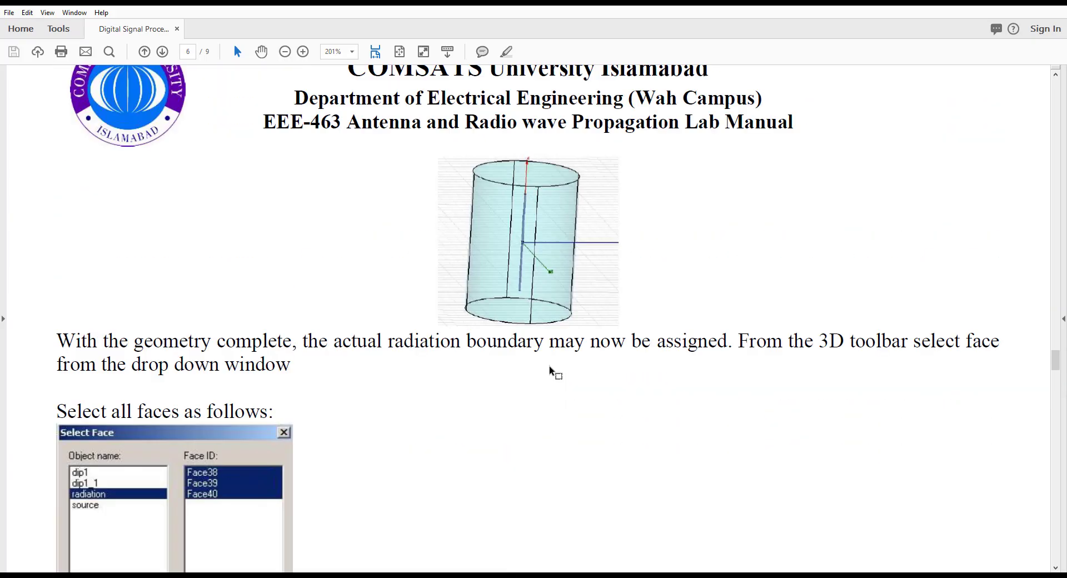
pyautogui.scroll(12, 550, 366)
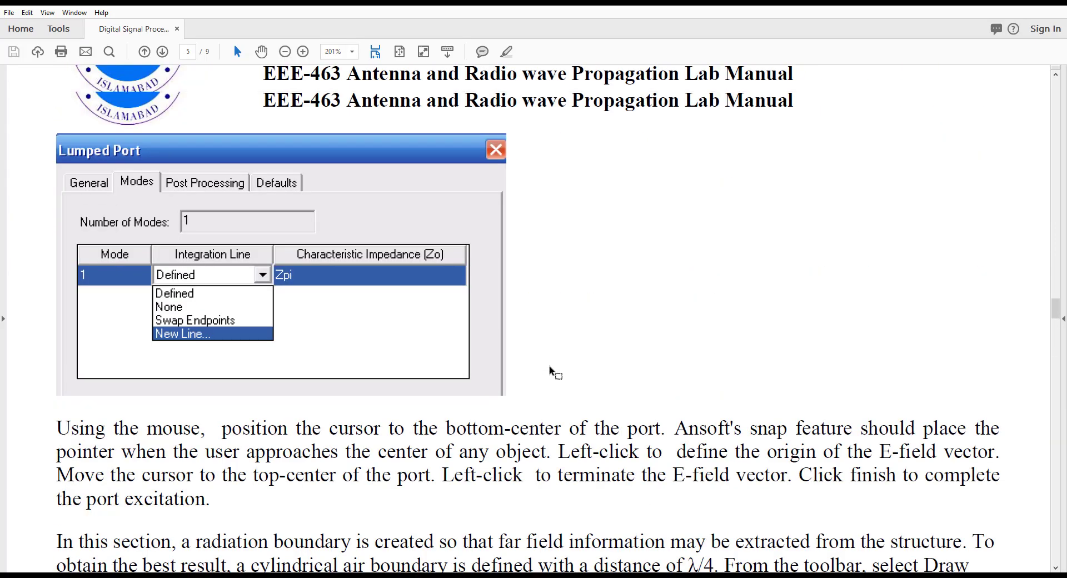
pyautogui.scroll(15, 550, 367)
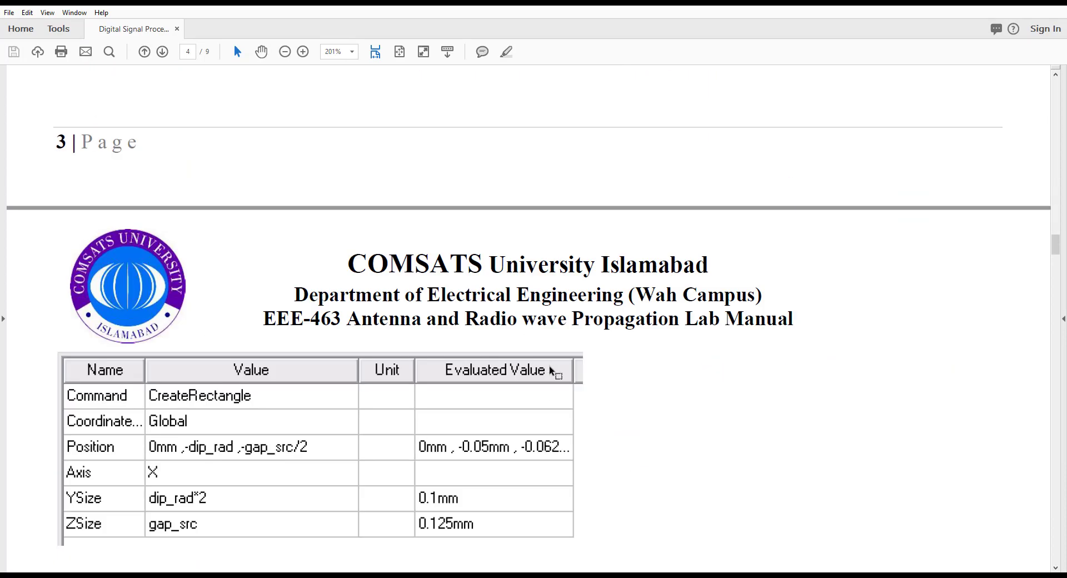
pyautogui.scroll(15, 550, 366)
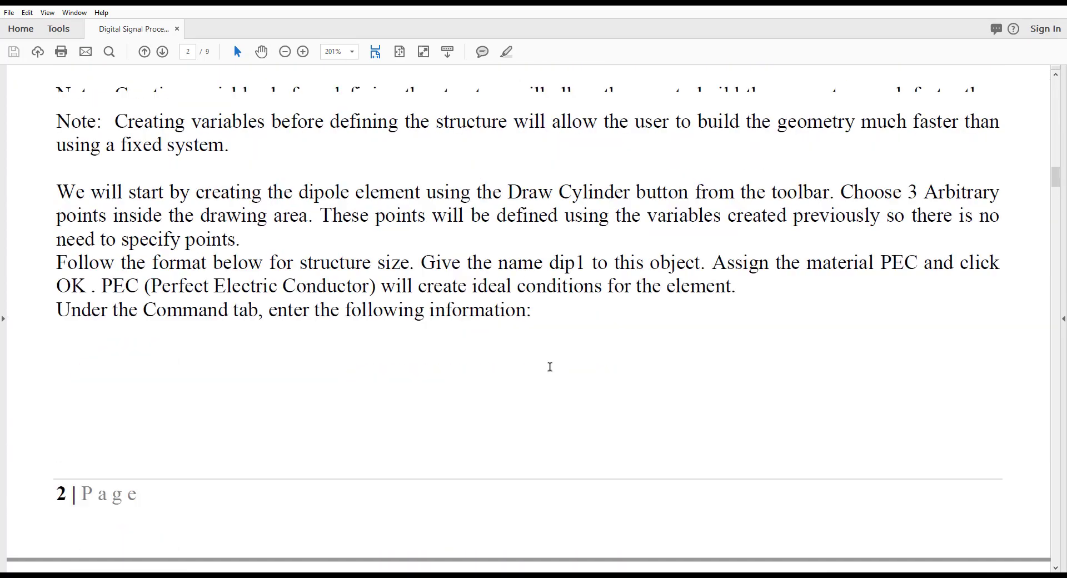
pyautogui.scroll(15, 550, 367)
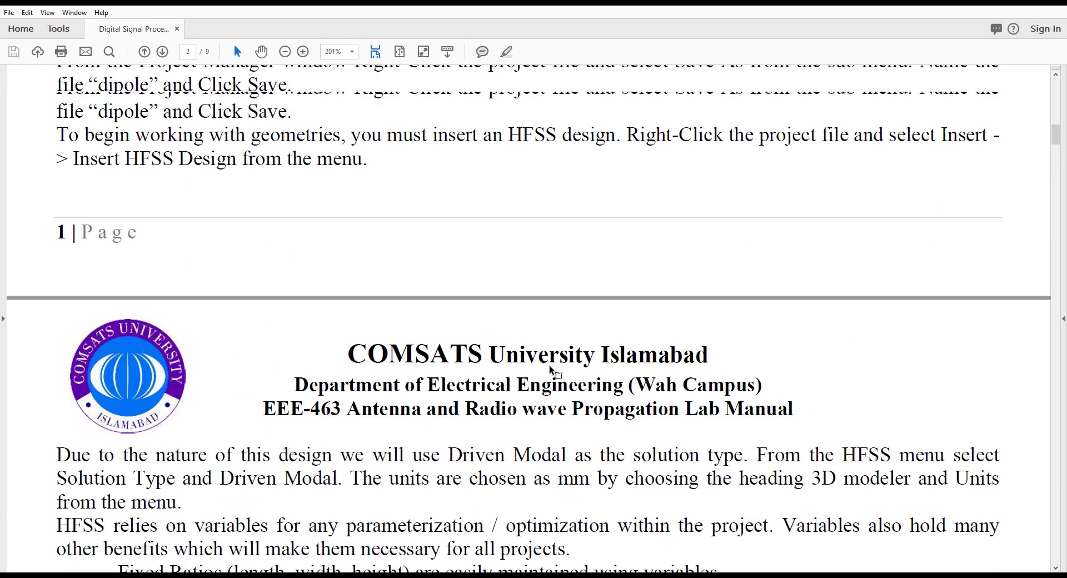
pyautogui.scroll(2, 550, 367)
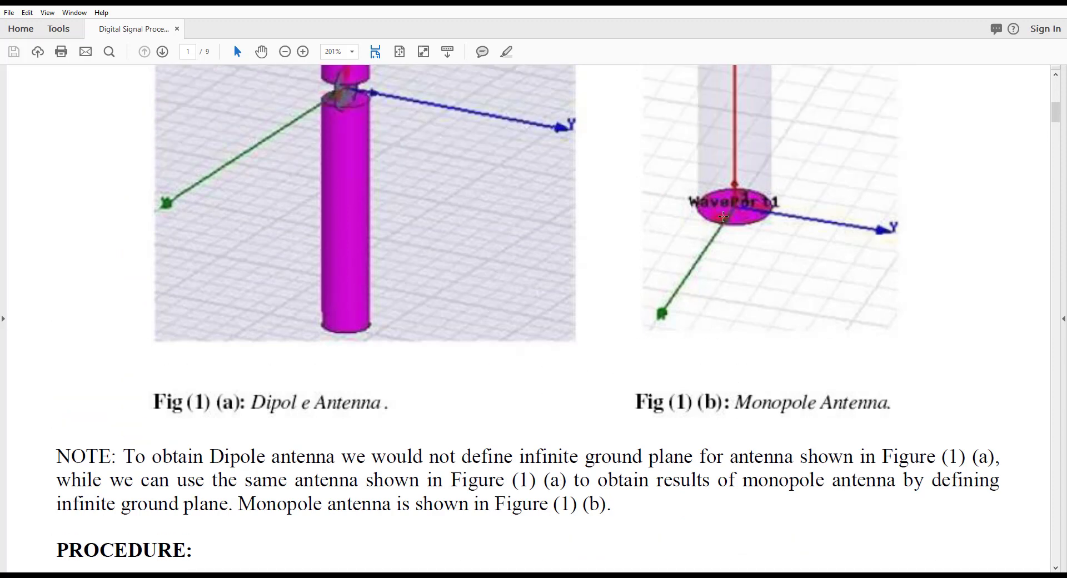
# Examine the dipole and monopole antenna drawings in Fig (1) of the lab manual
pyautogui.scroll(6, 723, 217)
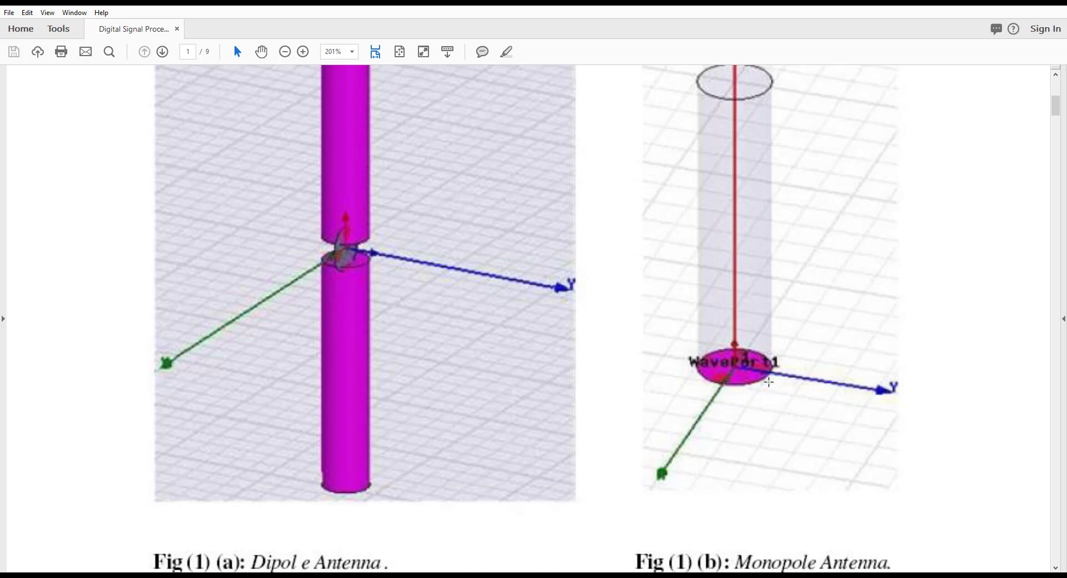
pyautogui.scroll(5, 793, 407)
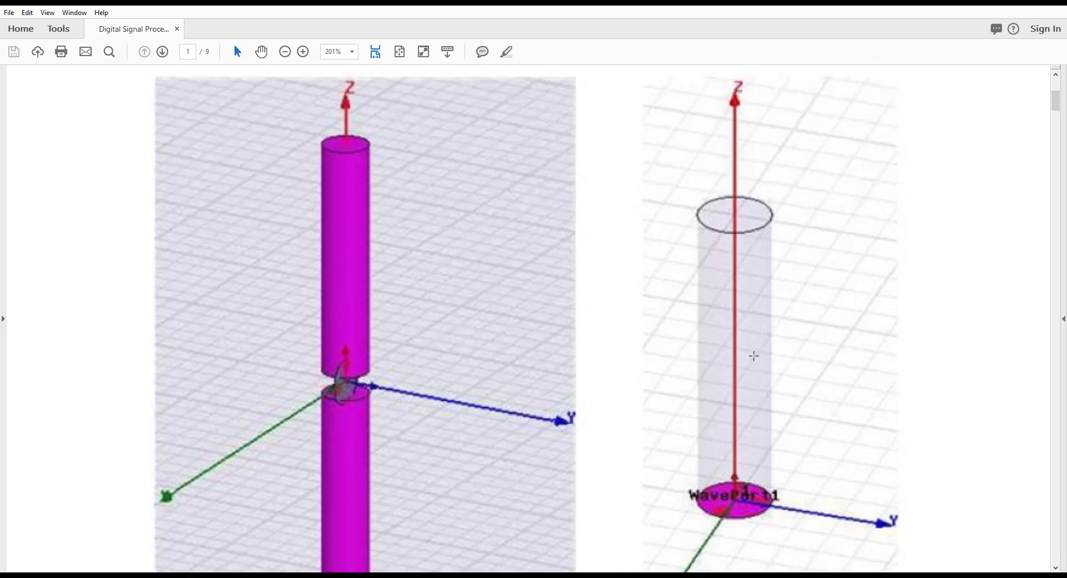
pyautogui.scroll(-2, 745, 251)
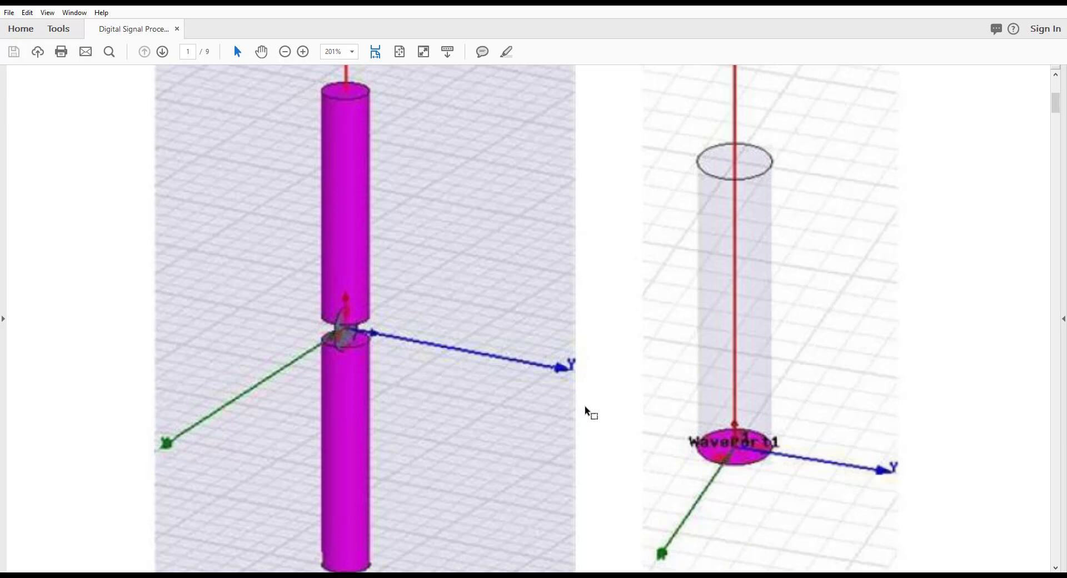
pyautogui.scroll(-5, 592, 405)
pyautogui.scroll(6, 634, 408)
# Switch back to HFSS and delete the FiniteCond1 and Rad1 boundaries from HFSSDesign1
pyautogui.press('alt')
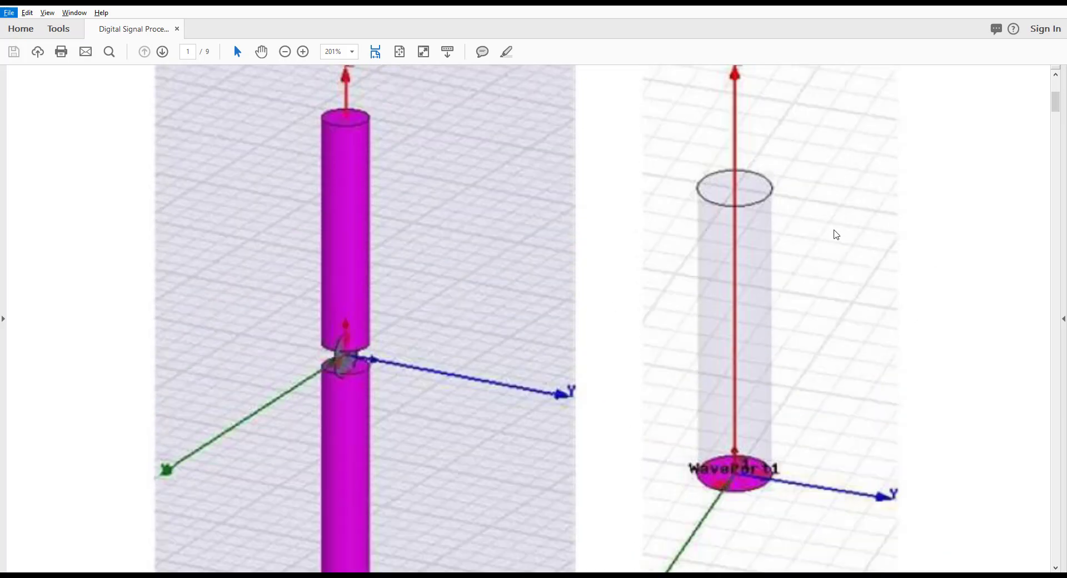
pyautogui.hotkey('alt', 'Tab')
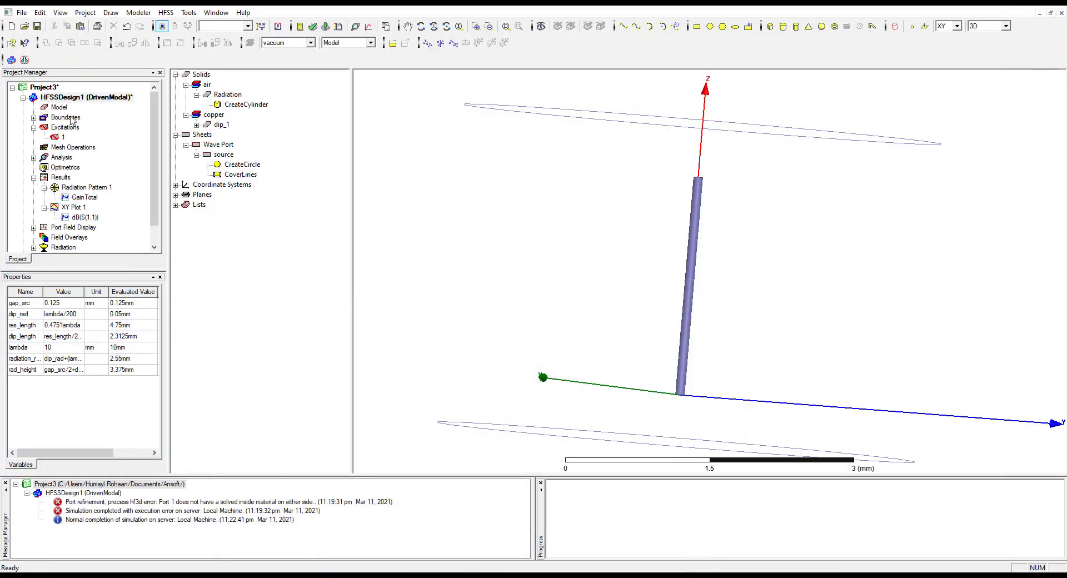
pyautogui.click(33, 117)
pyautogui.click(70, 137)
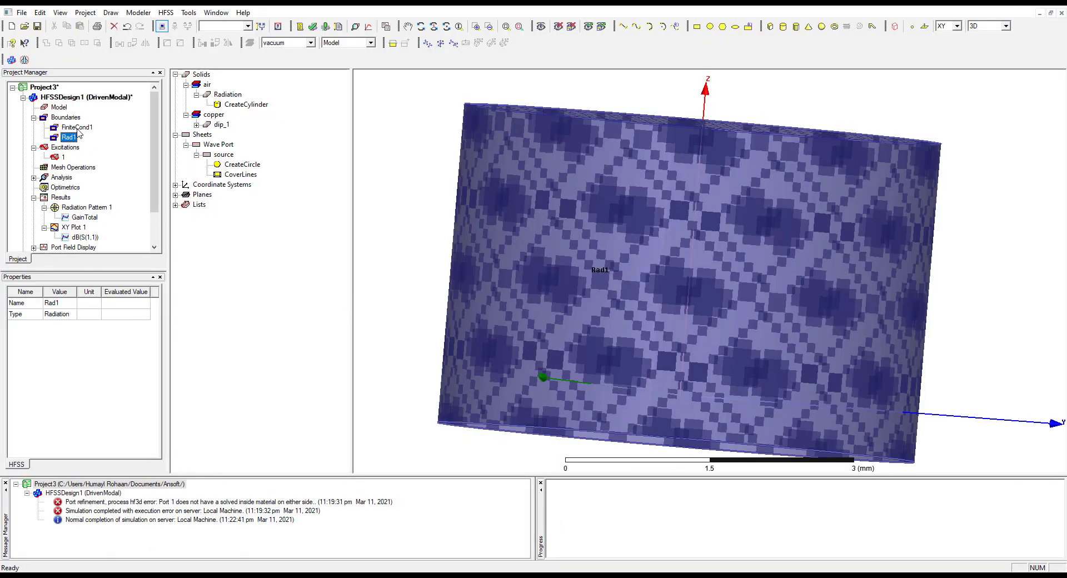
pyautogui.click(76, 127)
pyautogui.press('Delete')
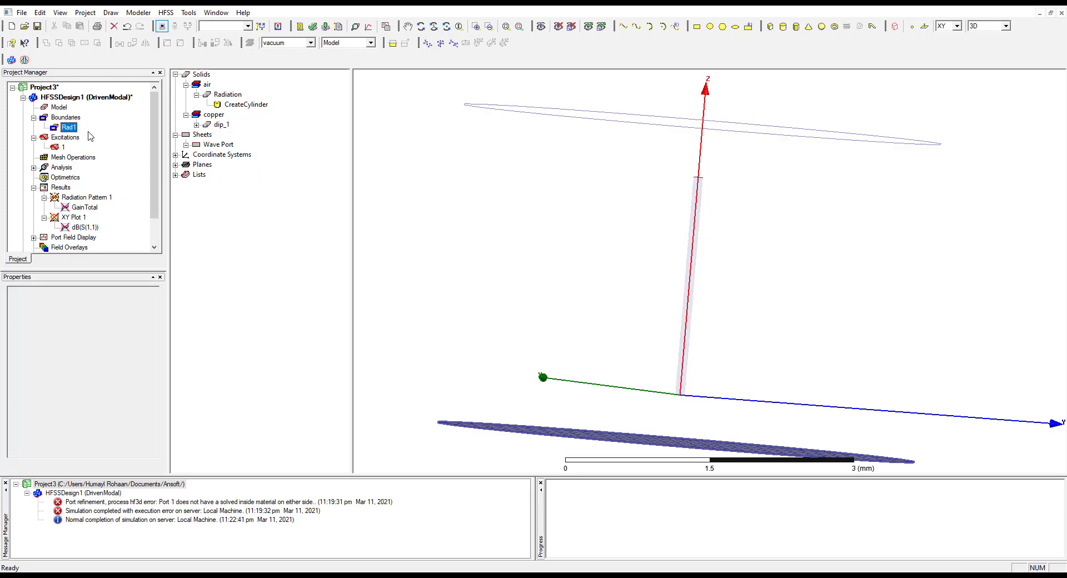
pyautogui.click(70, 128)
pyautogui.press('Delete')
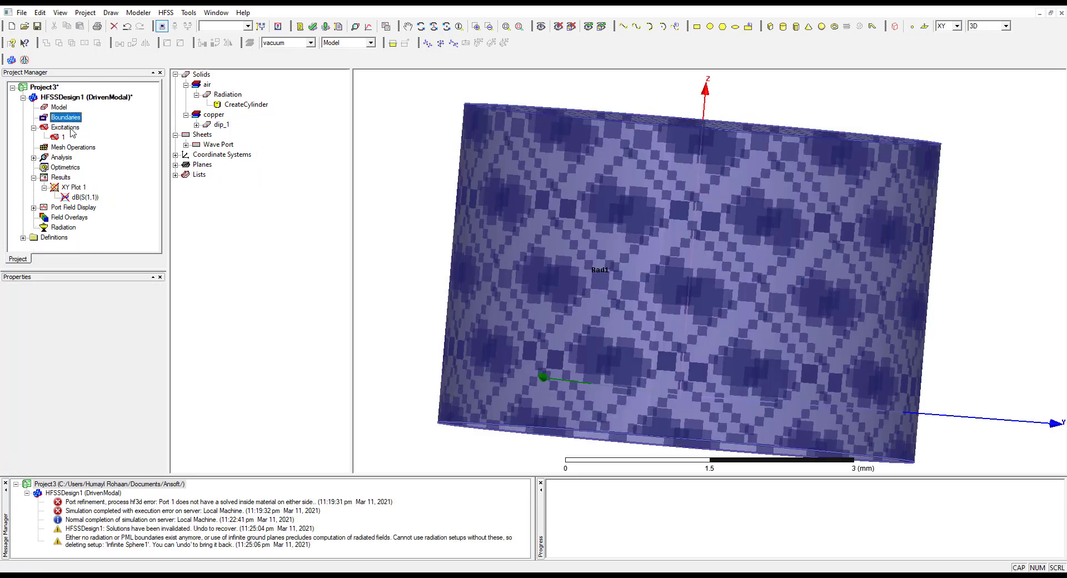
# Assign a new Radiation boundary to the whole Radiation cylinder
pyautogui.click(595, 204)
pyautogui.rightClick(594, 191)
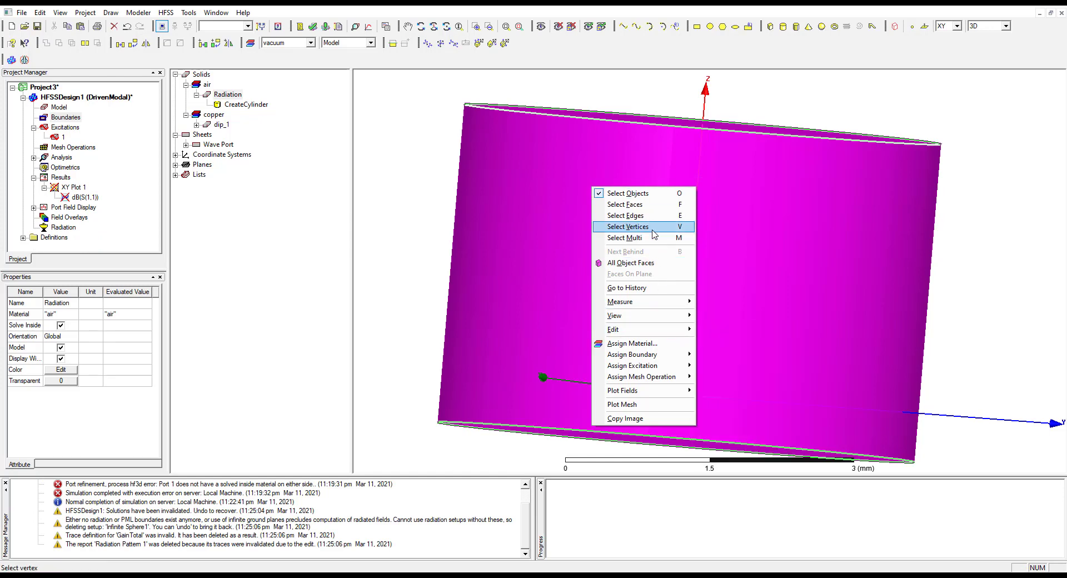
pyautogui.click(558, 176)
pyautogui.click(213, 94)
pyautogui.rightClick(69, 119)
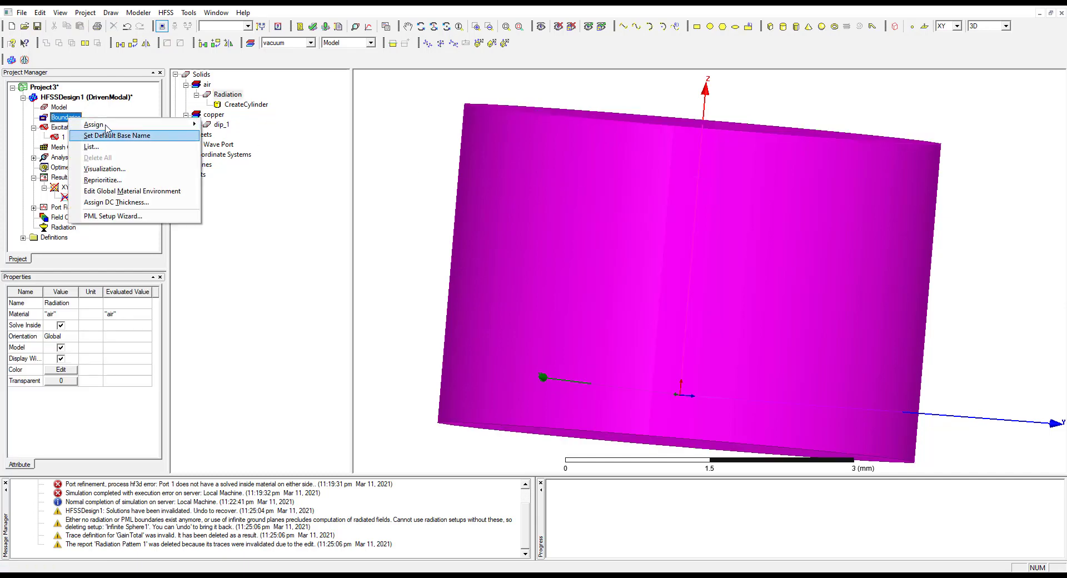
pyautogui.moveTo(138, 124)
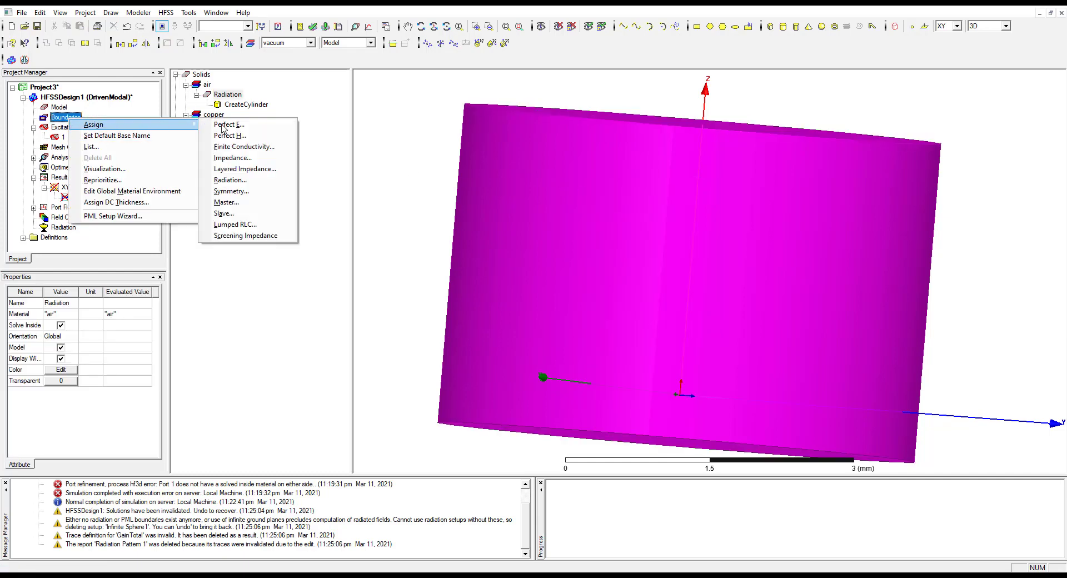
pyautogui.click(233, 180)
pyautogui.click(492, 372)
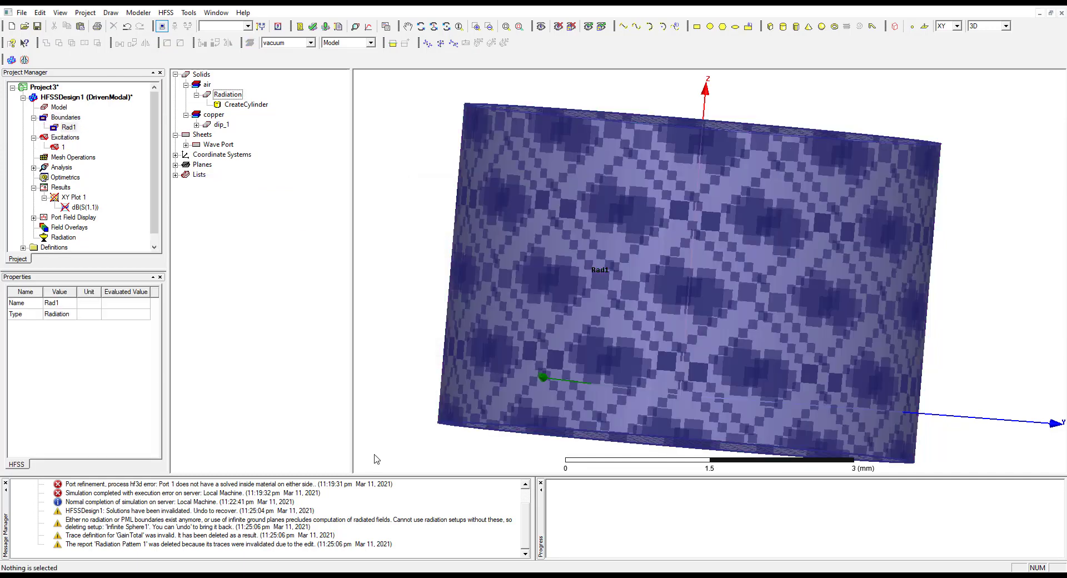
# Clear the HFSSDesign1 messages, validate and analyze the design without the finite-conductivity boundary, and check the completion message
pyautogui.click(313, 26)
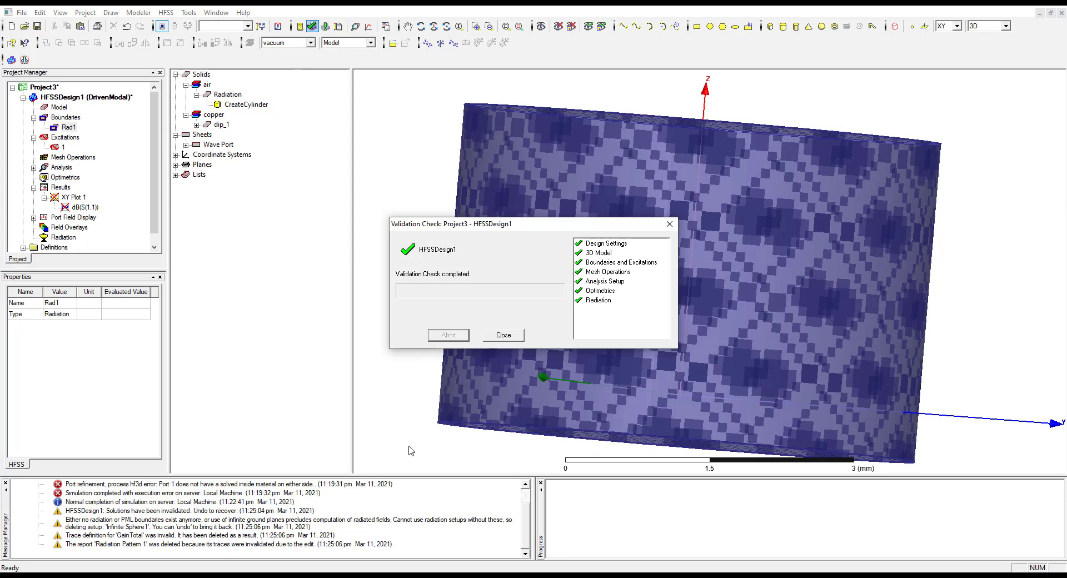
pyautogui.click(504, 335)
pyautogui.rightClick(333, 499)
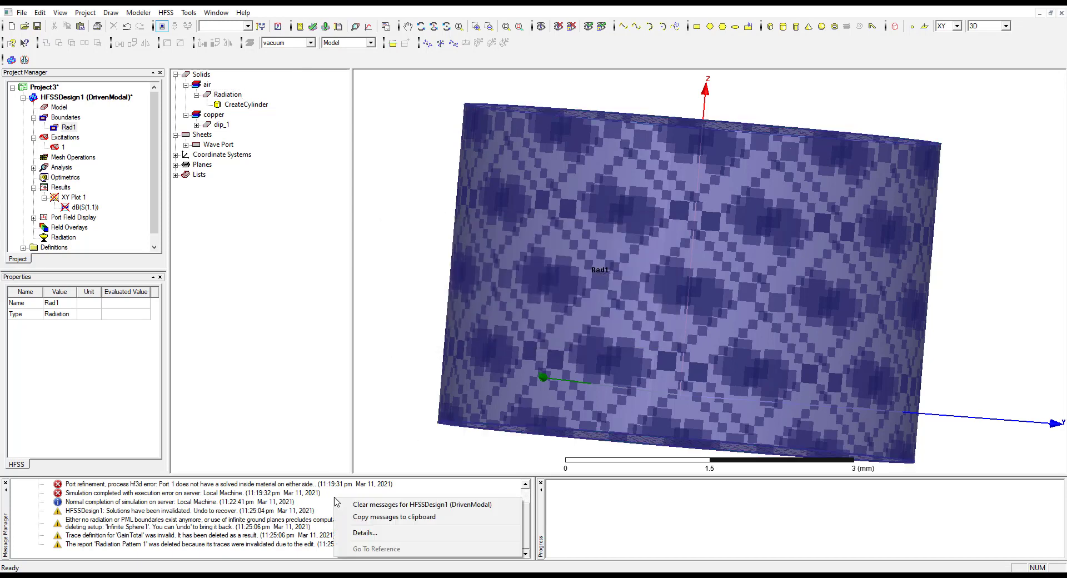
pyautogui.click(392, 506)
pyautogui.click(312, 26)
pyautogui.click(503, 334)
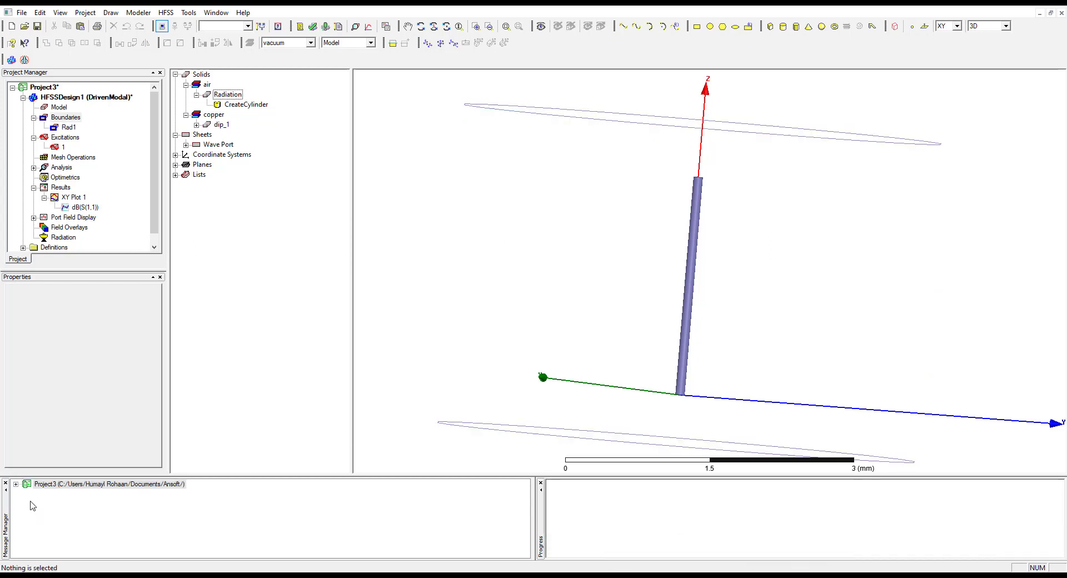
pyautogui.click(17, 485)
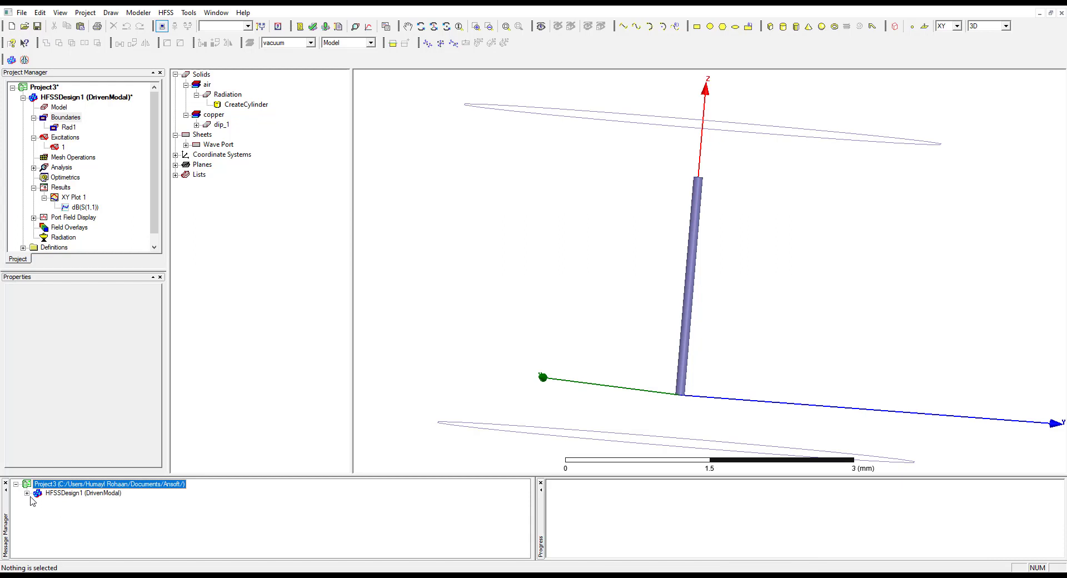
pyautogui.click(27, 494)
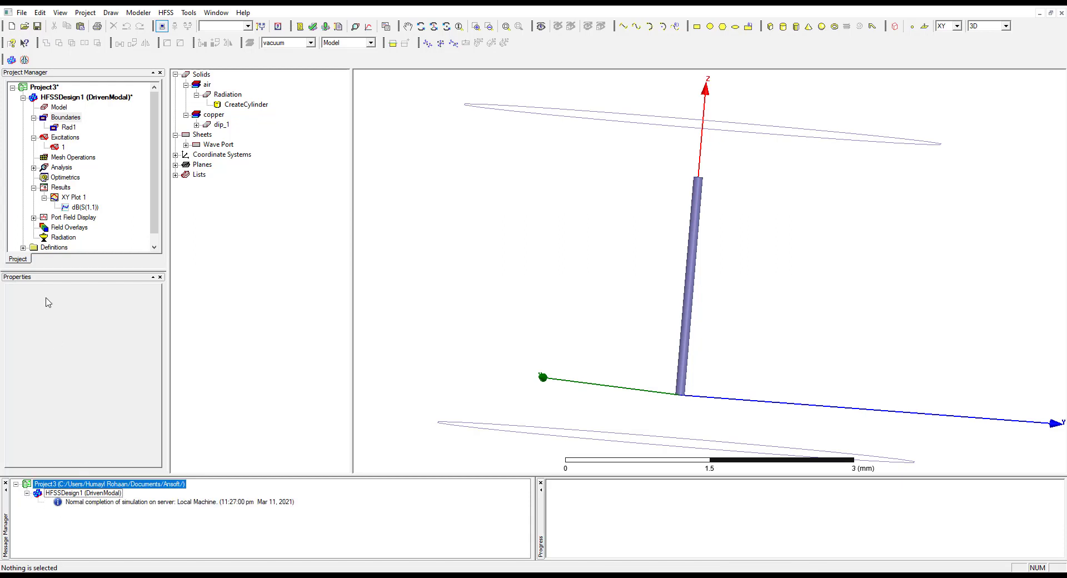
# Open the dB(S(1,1)) trace of XY Plot 1 to examine the return loss from the new simulation
pyautogui.click(58, 188)
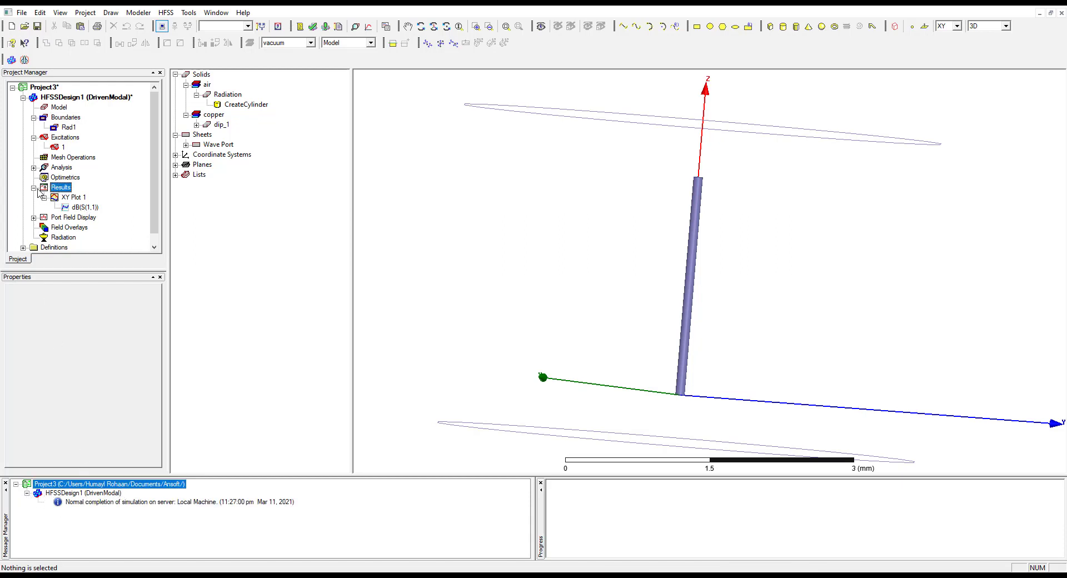
pyautogui.rightClick(63, 191)
pyautogui.click(45, 198)
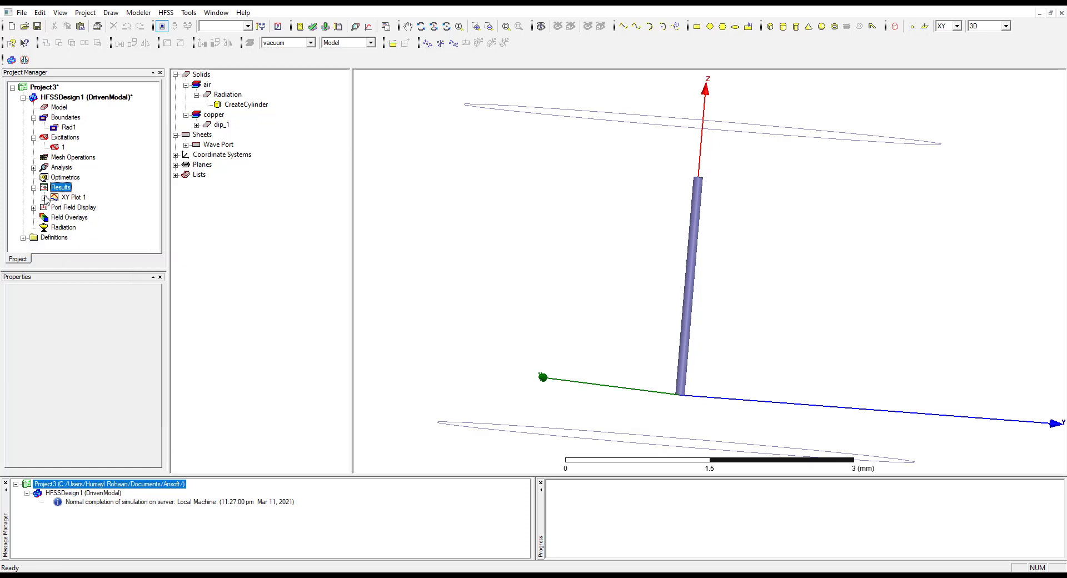
pyautogui.click(44, 198)
pyautogui.doubleClick(83, 207)
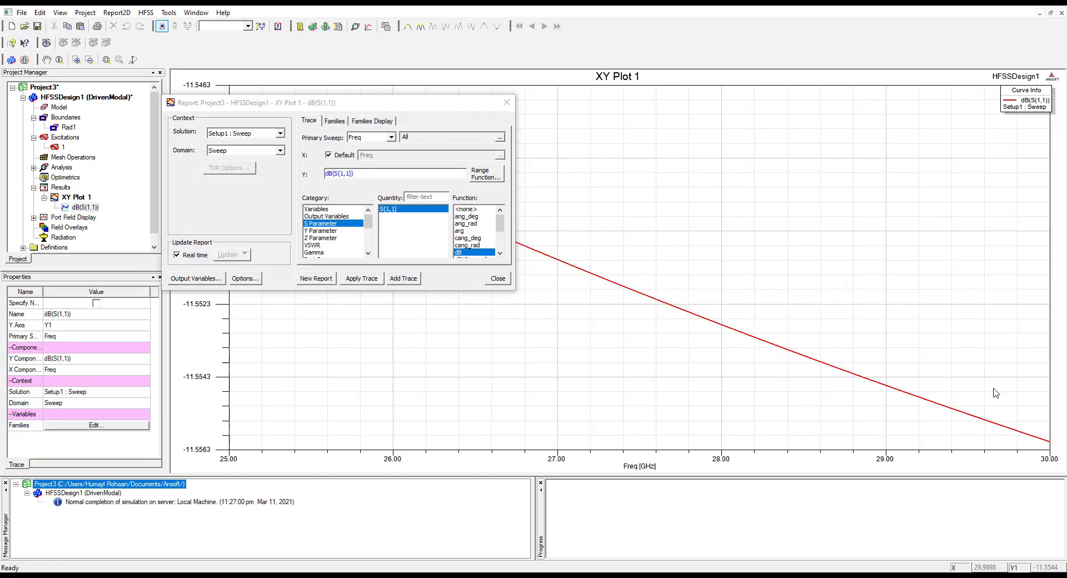
# Close the dB(S(1,1)) trace settings and check which report types are available for the results
pyautogui.click(494, 280)
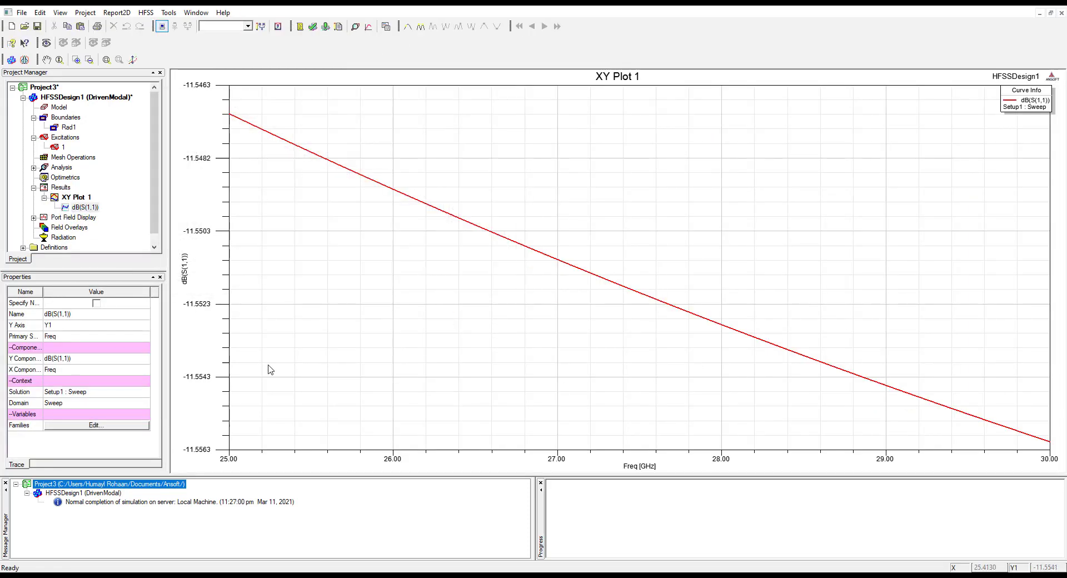
pyautogui.click(44, 198)
pyautogui.rightClick(52, 188)
pyautogui.moveTo(117, 234)
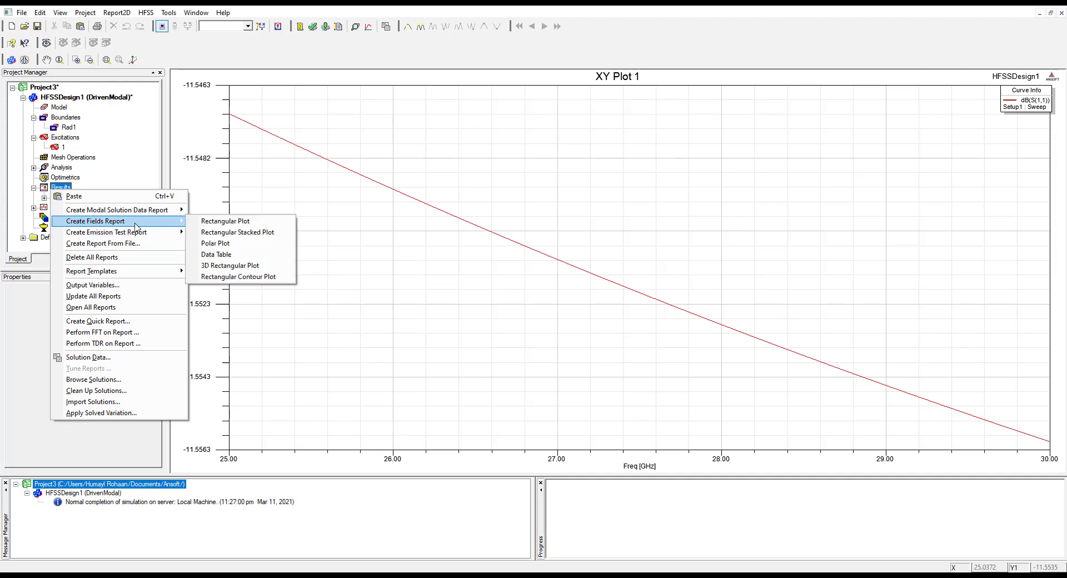
pyautogui.click(118, 167)
# Insert an Infinite Sphere far-field setup under the design's Radiation node
pyautogui.click(58, 228)
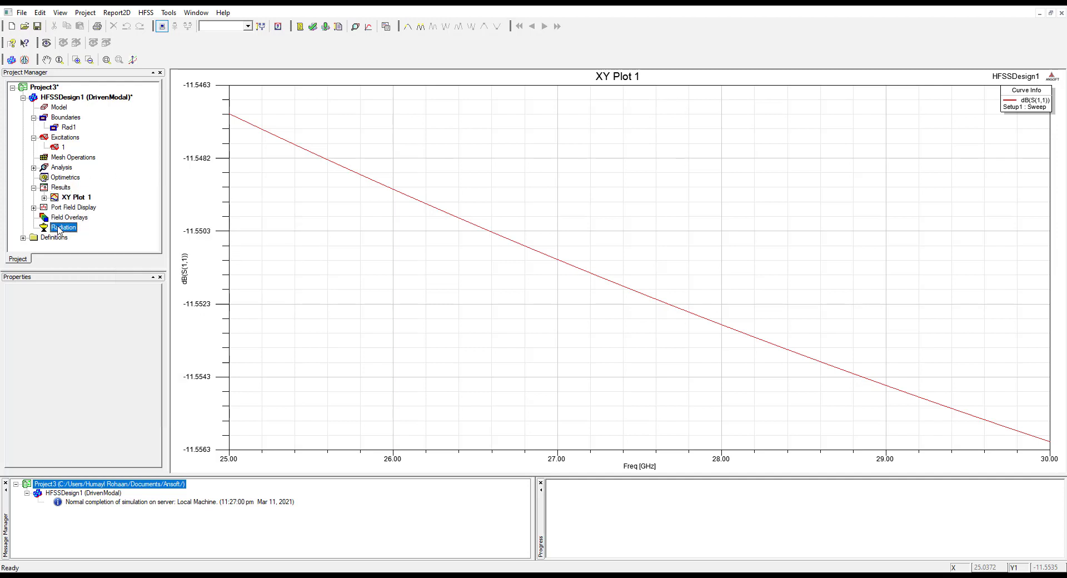
pyautogui.rightClick(59, 229)
pyautogui.moveTo(80, 234)
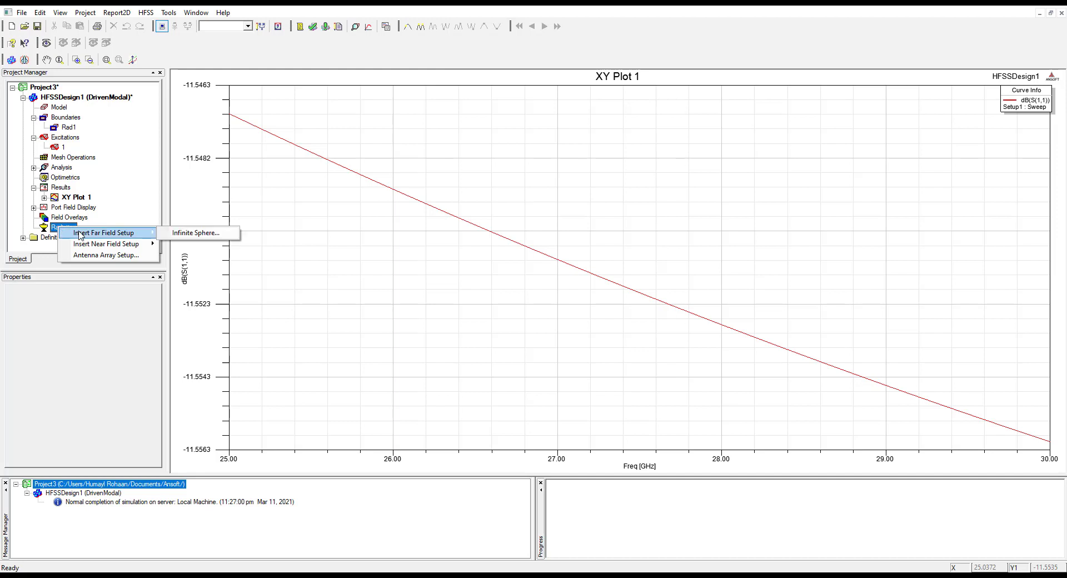
pyautogui.click(185, 234)
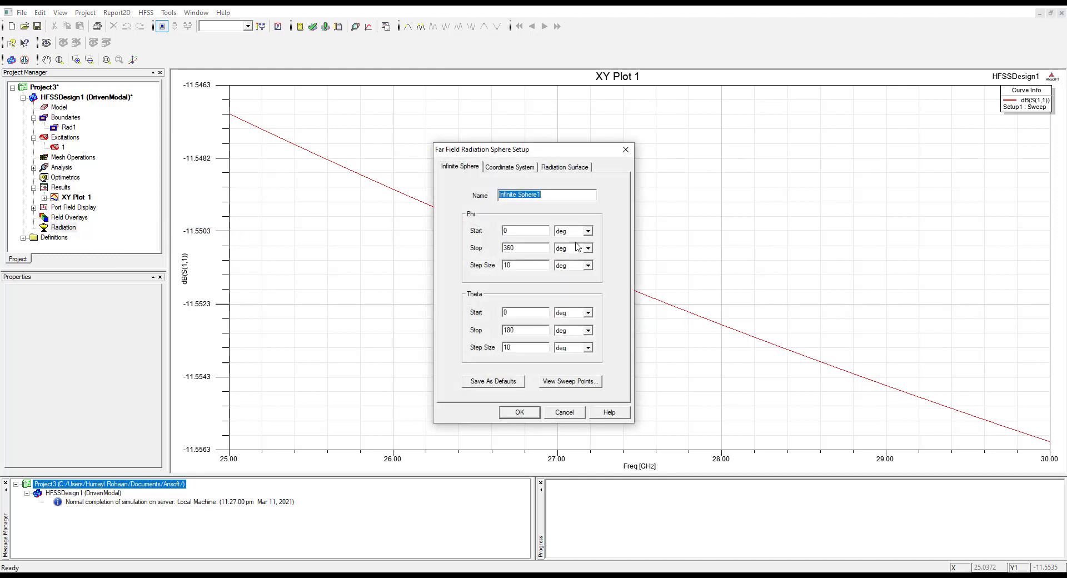
pyautogui.click(500, 230)
pyautogui.doubleClick(510, 245)
pyautogui.doubleClick(515, 313)
pyautogui.click(519, 412)
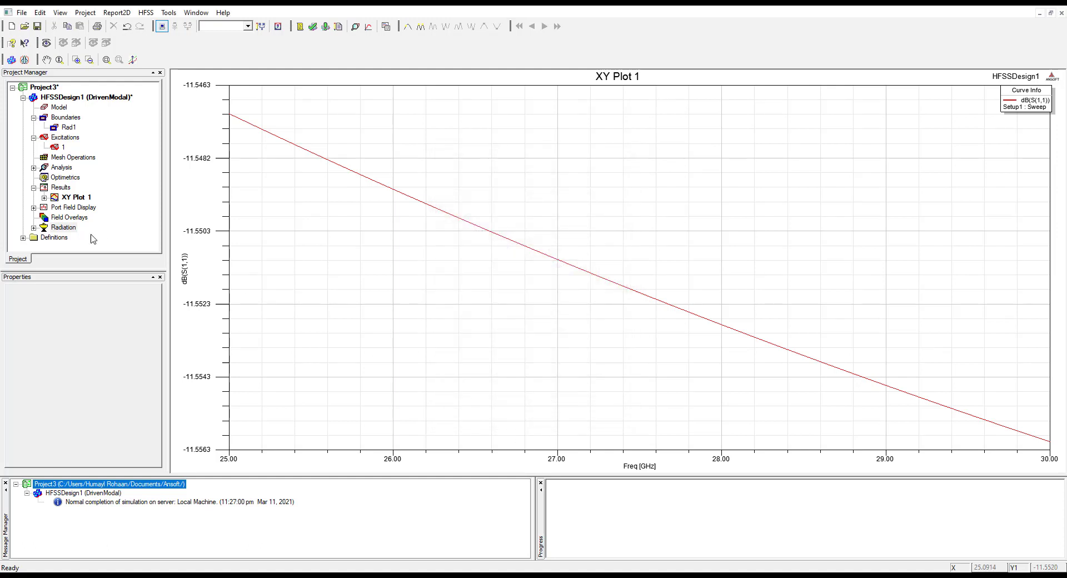
pyautogui.click(34, 228)
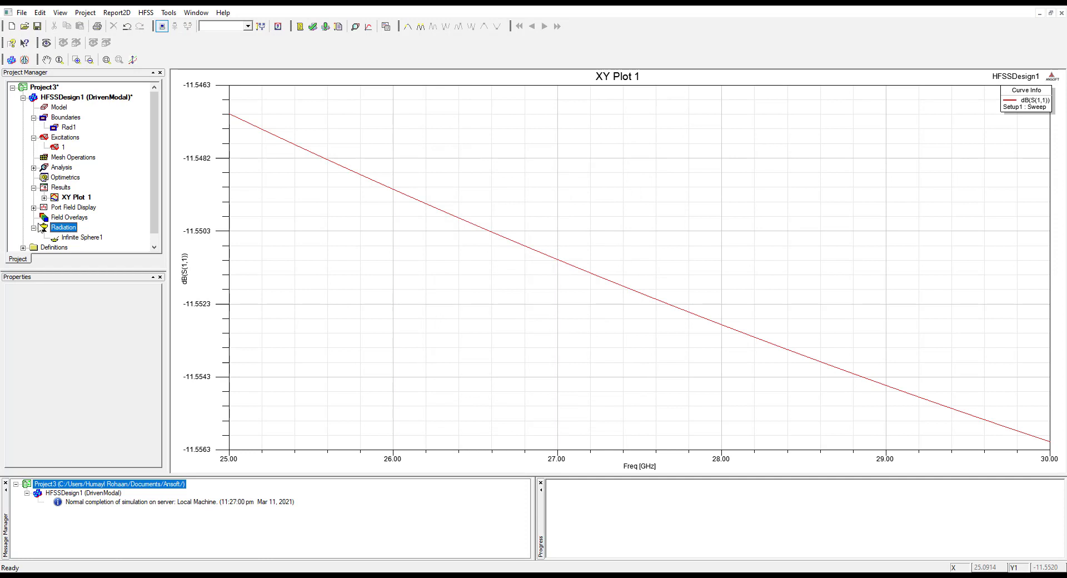
pyautogui.click(34, 228)
# Create a far-field radiation pattern report of GainTotal against Theta, using Infinite Sphere1 and the Setup1 : LastAdaptive solution
pyautogui.rightClick(59, 188)
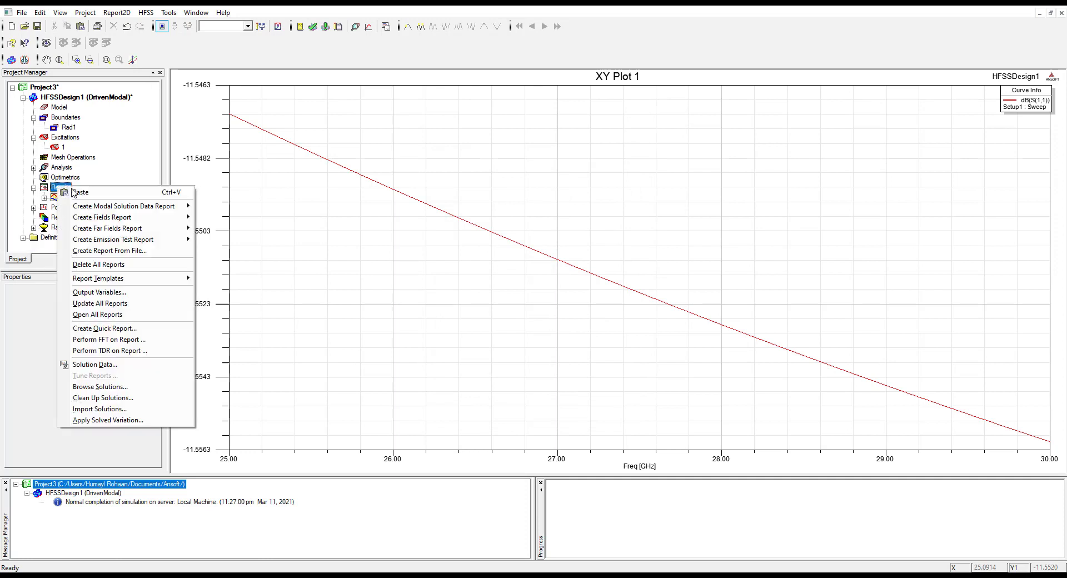
pyautogui.moveTo(119, 228)
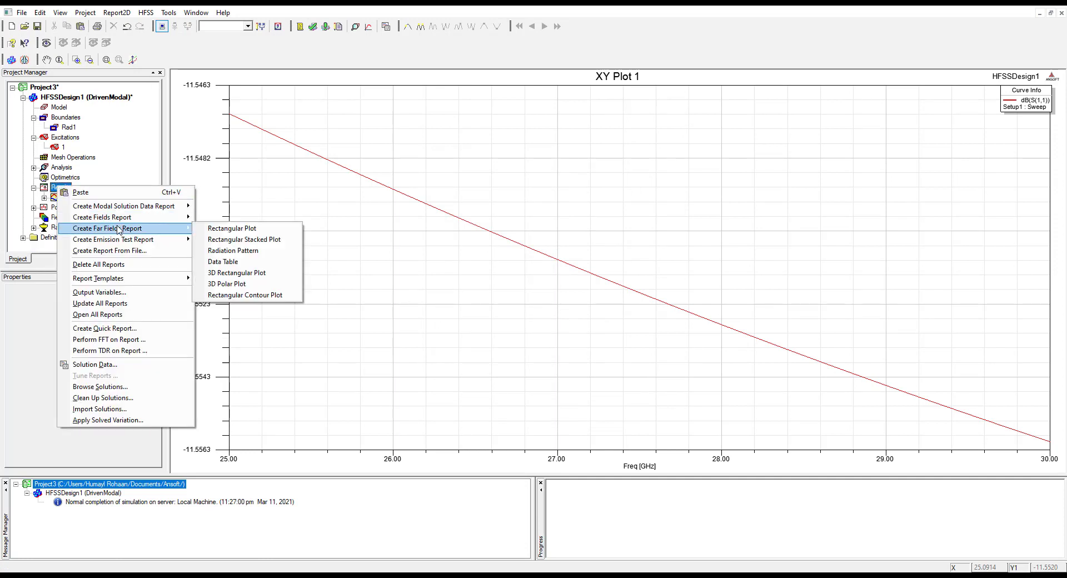
pyautogui.click(253, 251)
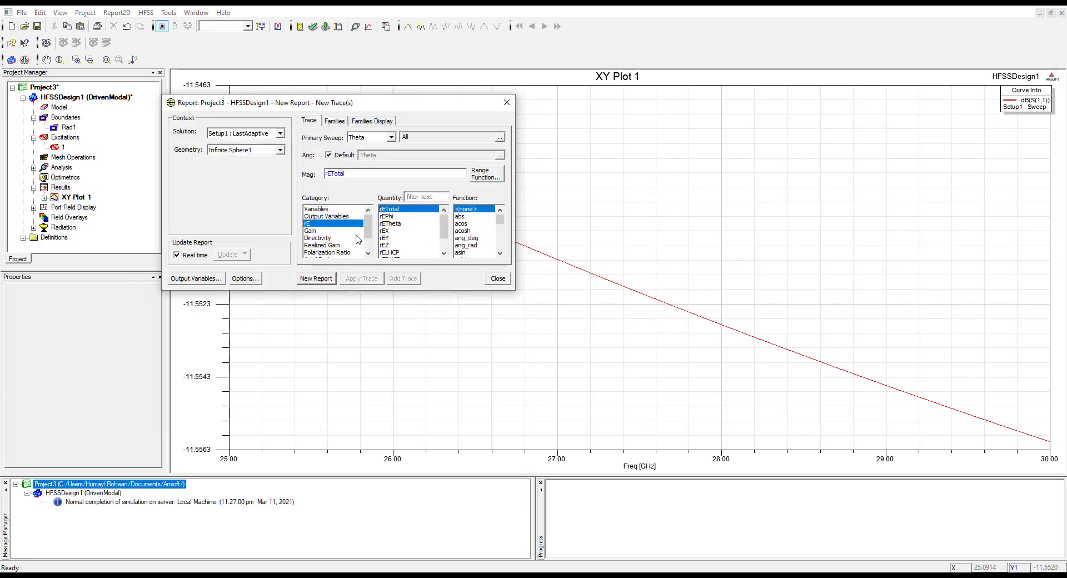
pyautogui.click(309, 231)
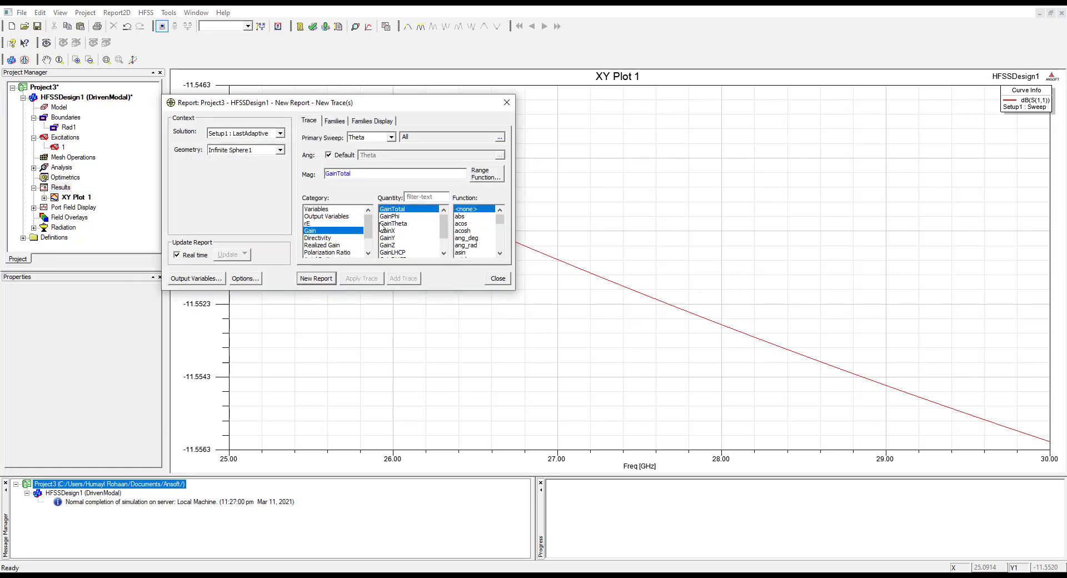
pyautogui.click(316, 279)
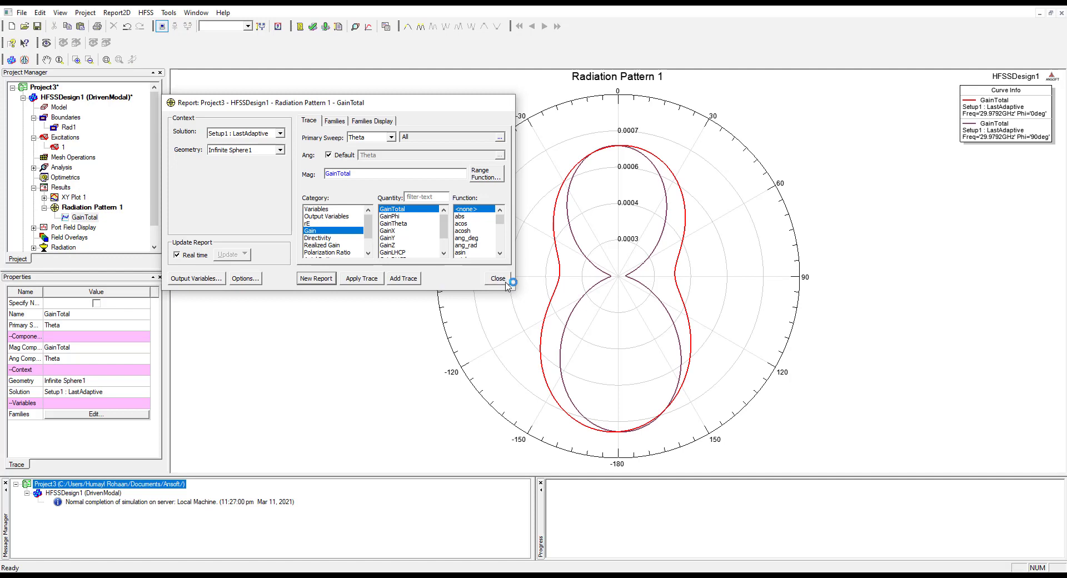
pyautogui.click(502, 282)
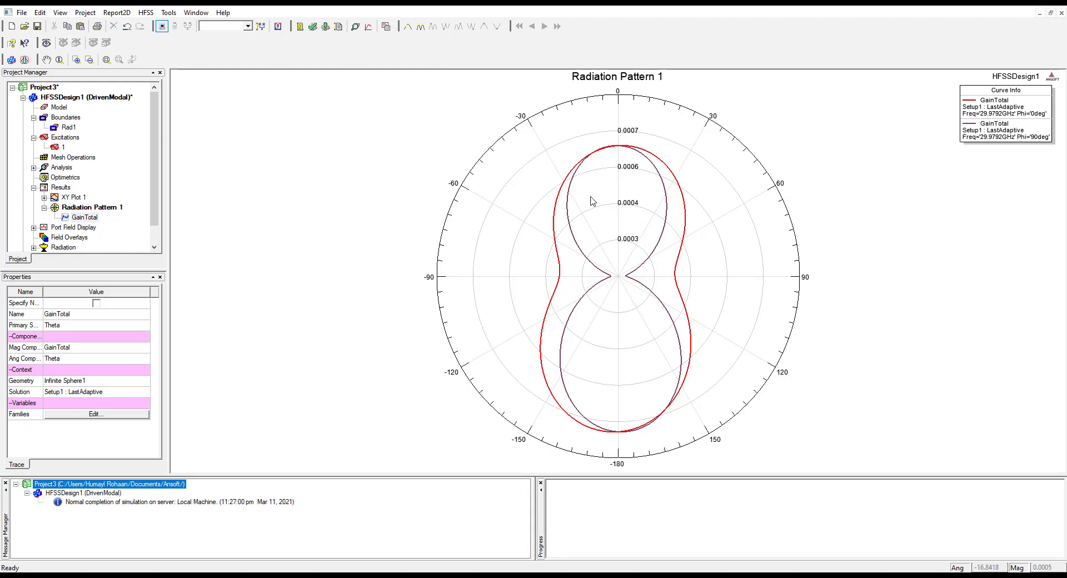
# Create a far-field 3D polar plot of GainTotal over Phi and Theta, and examine its shape from different angles
pyautogui.rightClick(59, 188)
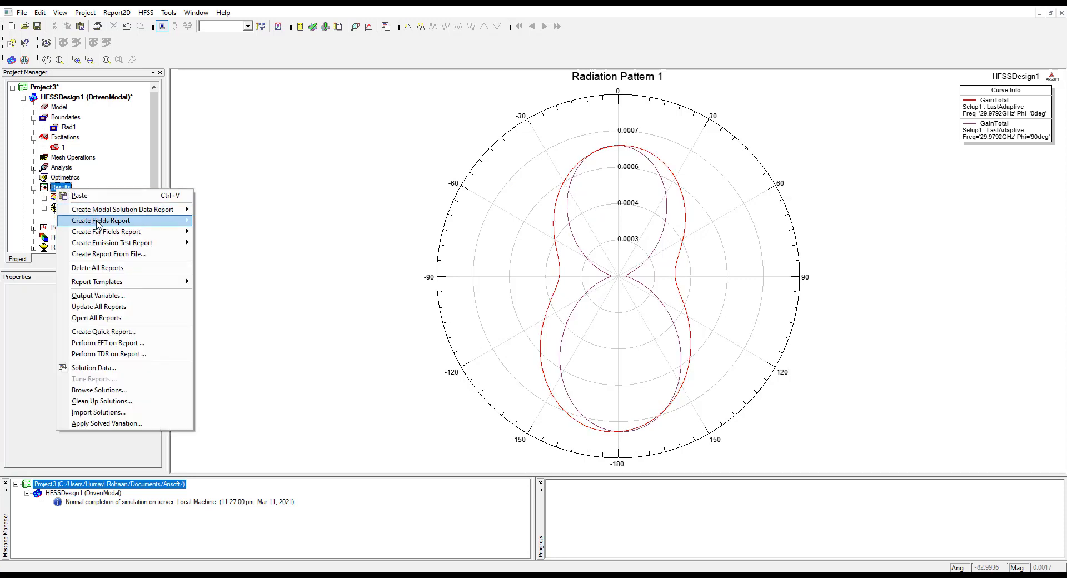
pyautogui.moveTo(149, 232)
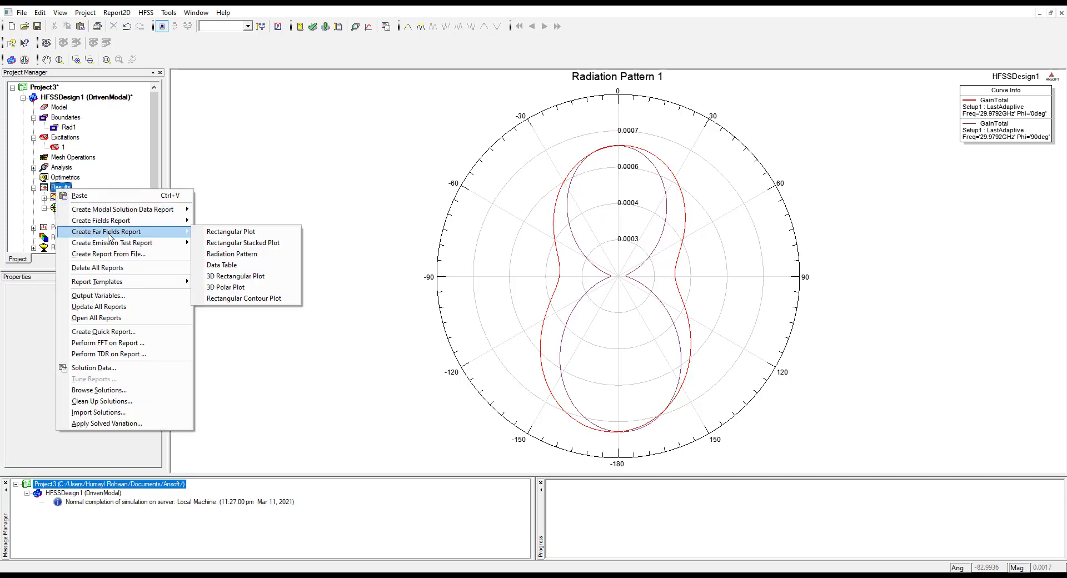
pyautogui.click(245, 287)
pyautogui.click(323, 257)
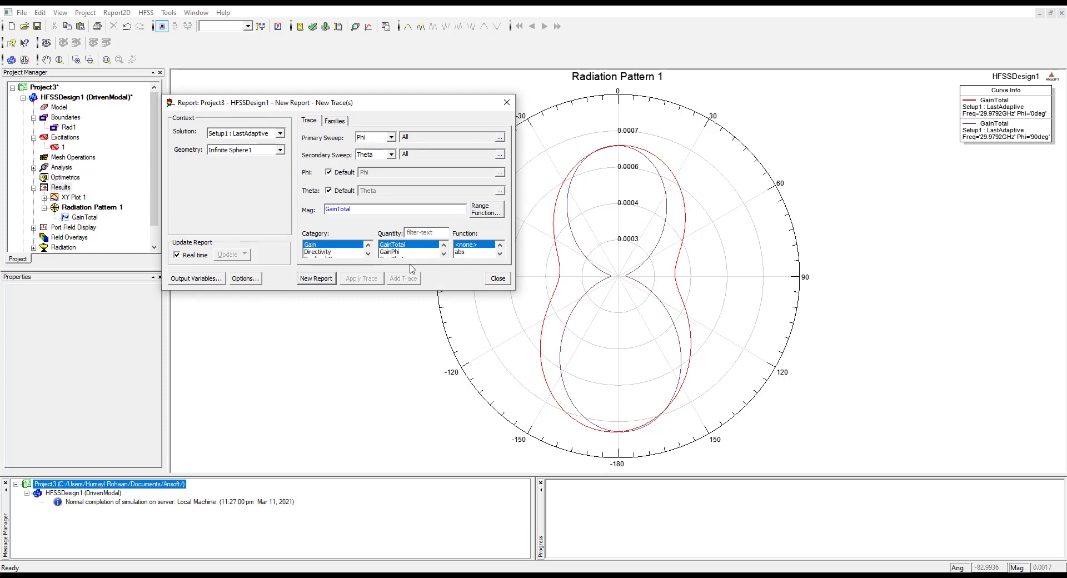
pyautogui.click(316, 278)
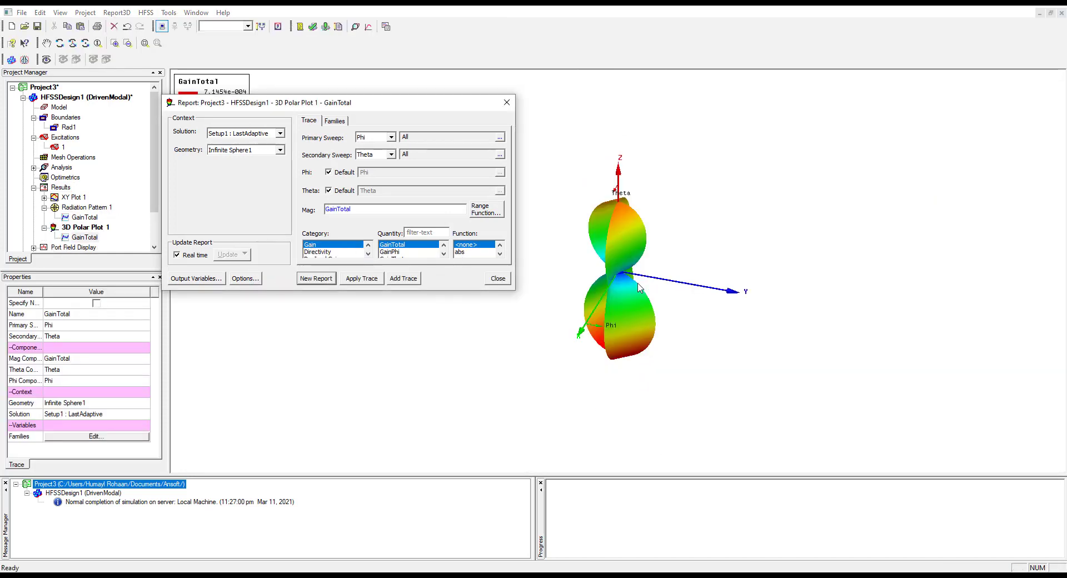
pyautogui.click(497, 279)
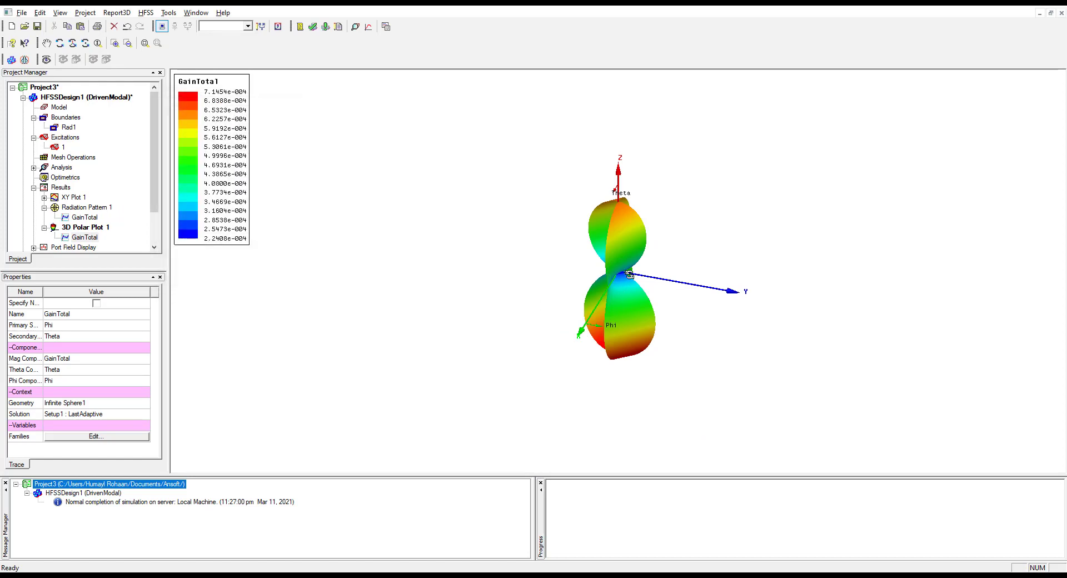
pyautogui.keyDown('alt'); pyautogui.moveTo(628, 274); pyautogui.dragTo(642, 275); pyautogui.keyUp('alt')
pyautogui.keyDown('alt'); pyautogui.moveTo(696, 240); pyautogui.dragTo(752, 388); pyautogui.keyUp('alt')
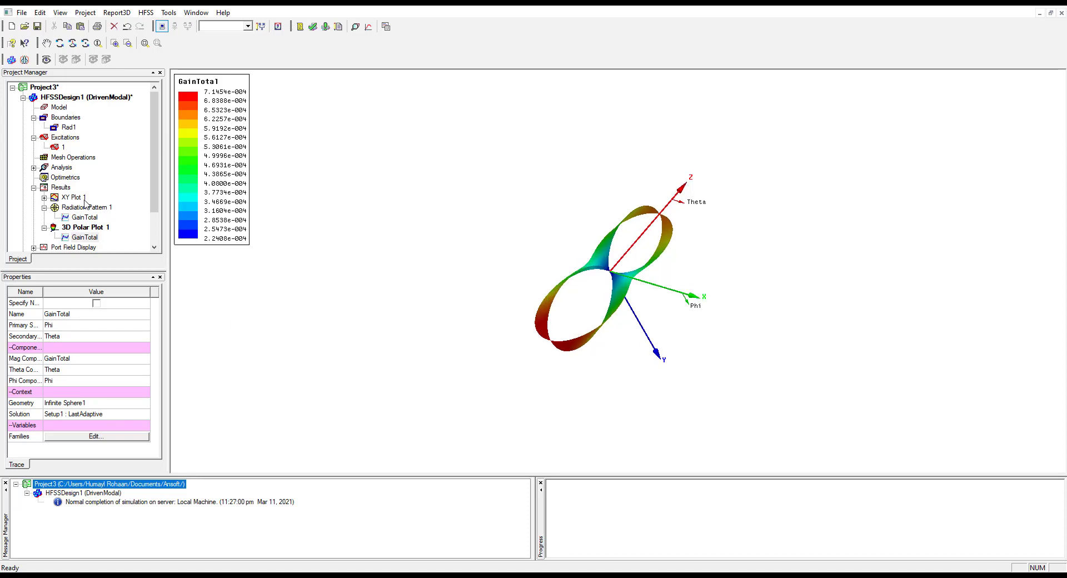
# Create a fields polar plot of the Design quantity Volume(dip_1) against Freq
pyautogui.rightClick(54, 189)
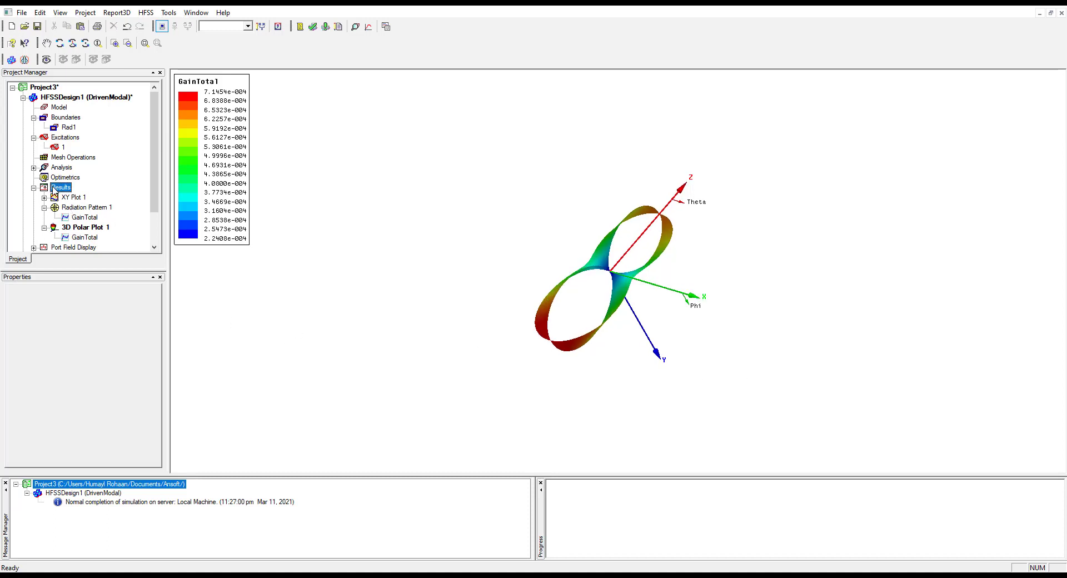
pyautogui.moveTo(98, 231)
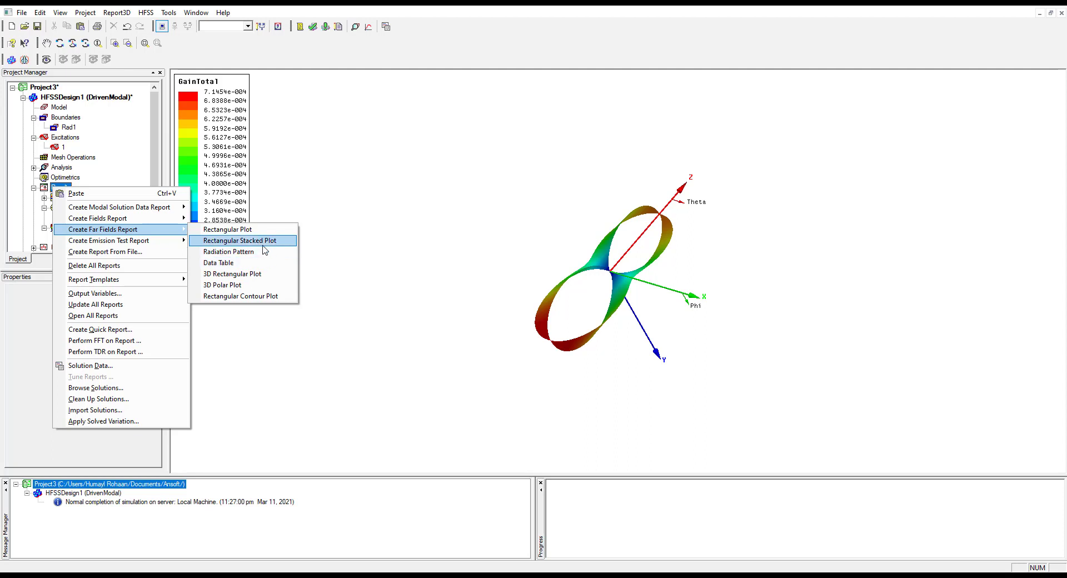
pyautogui.moveTo(137, 242)
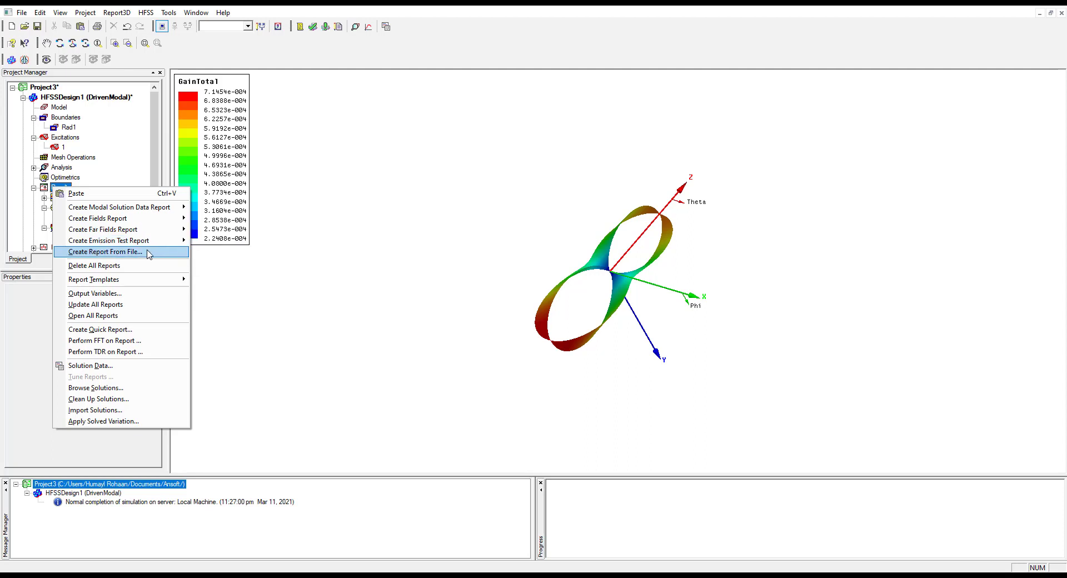
pyautogui.moveTo(142, 218)
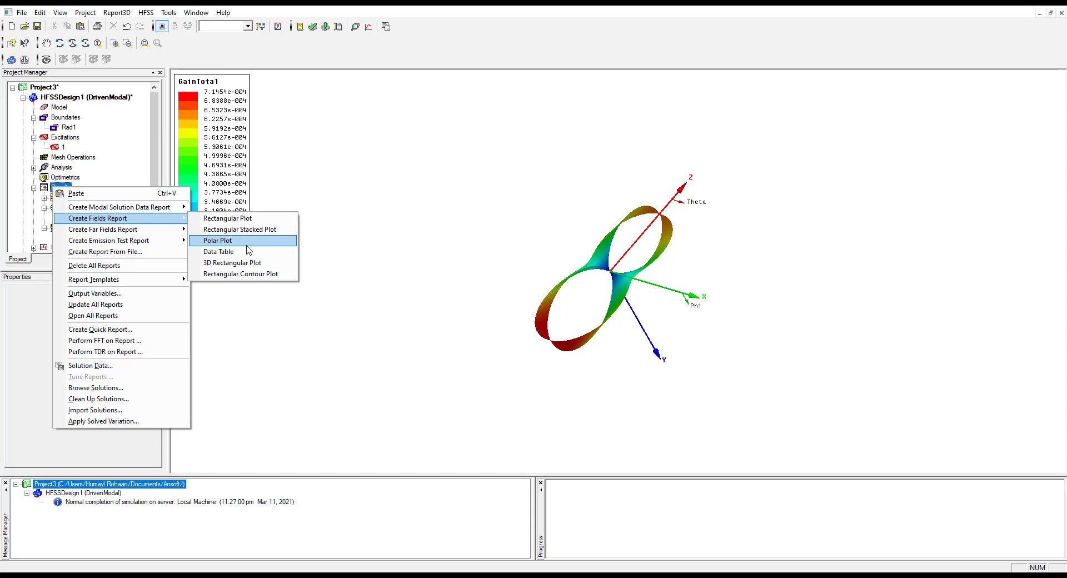
pyautogui.click(246, 243)
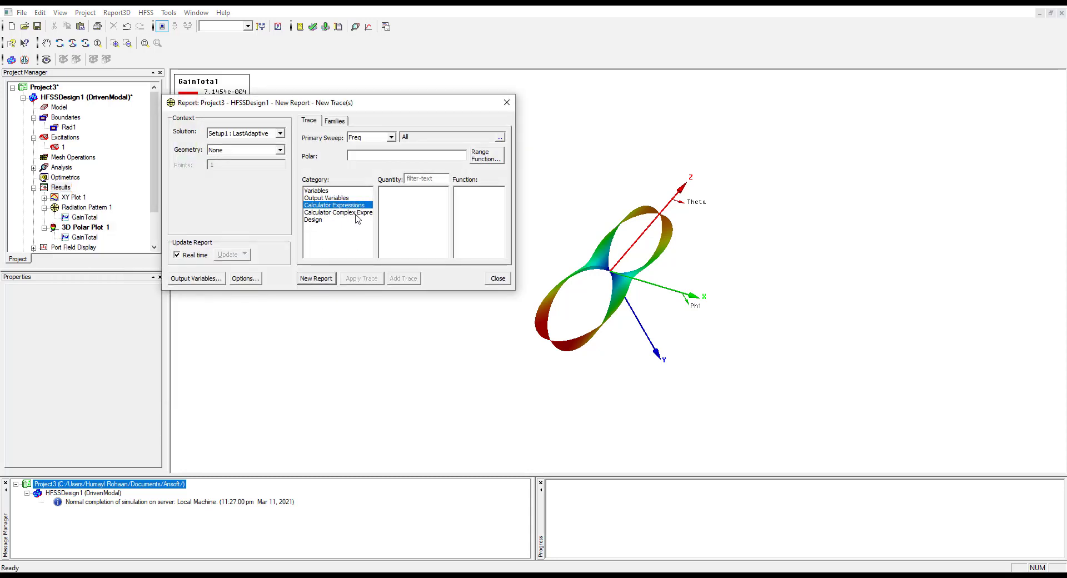
pyautogui.click(320, 220)
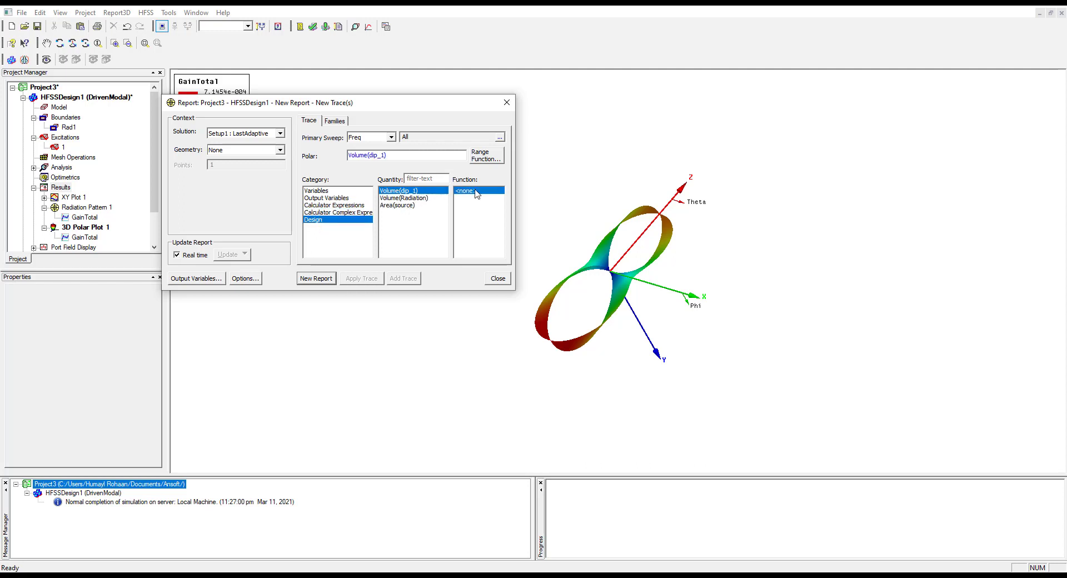
pyautogui.click(317, 278)
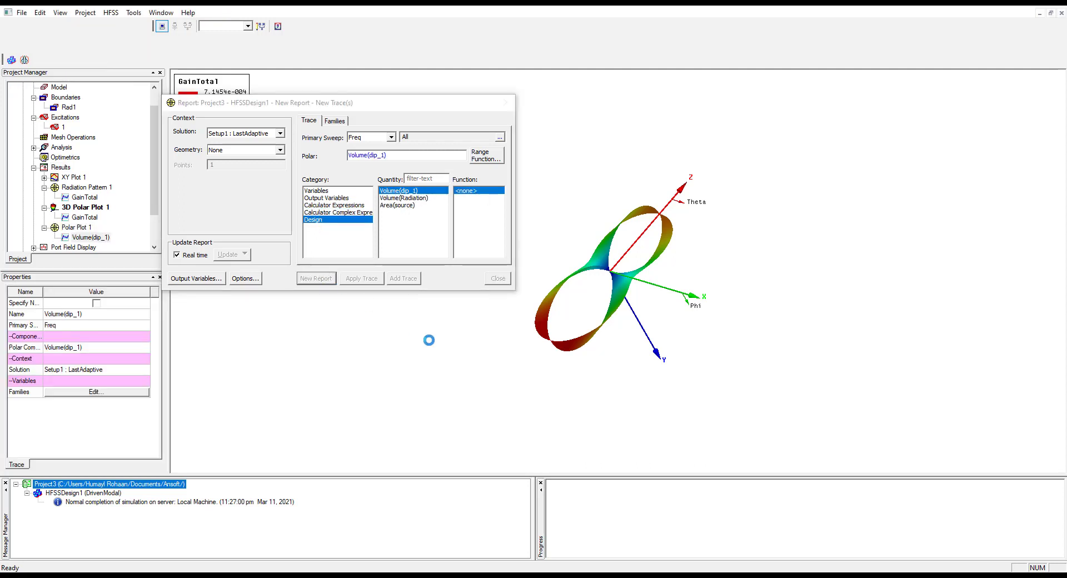
pyautogui.click(509, 279)
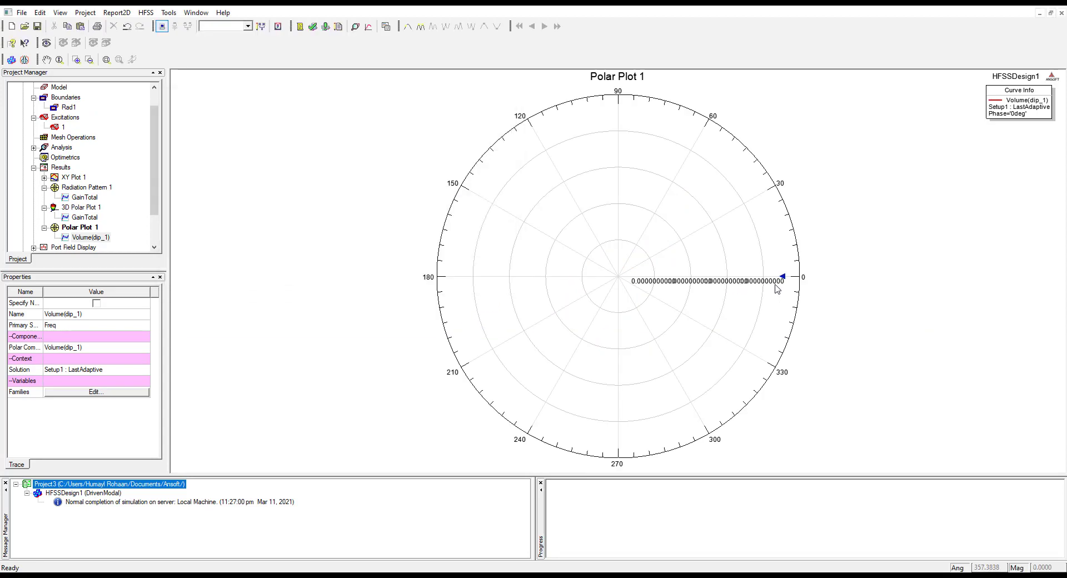
pyautogui.click(785, 284)
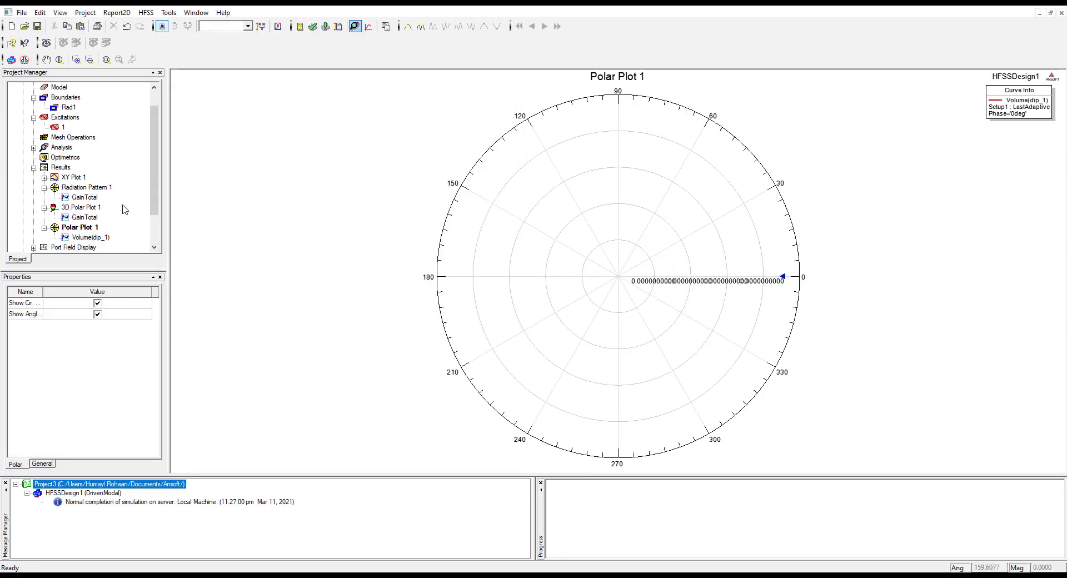
# Look through the listed reports and the design list, and return to the 3D model of HFSSDesign1
pyautogui.click(44, 228)
pyautogui.click(83, 208)
pyautogui.click(81, 189)
pyautogui.click(44, 177)
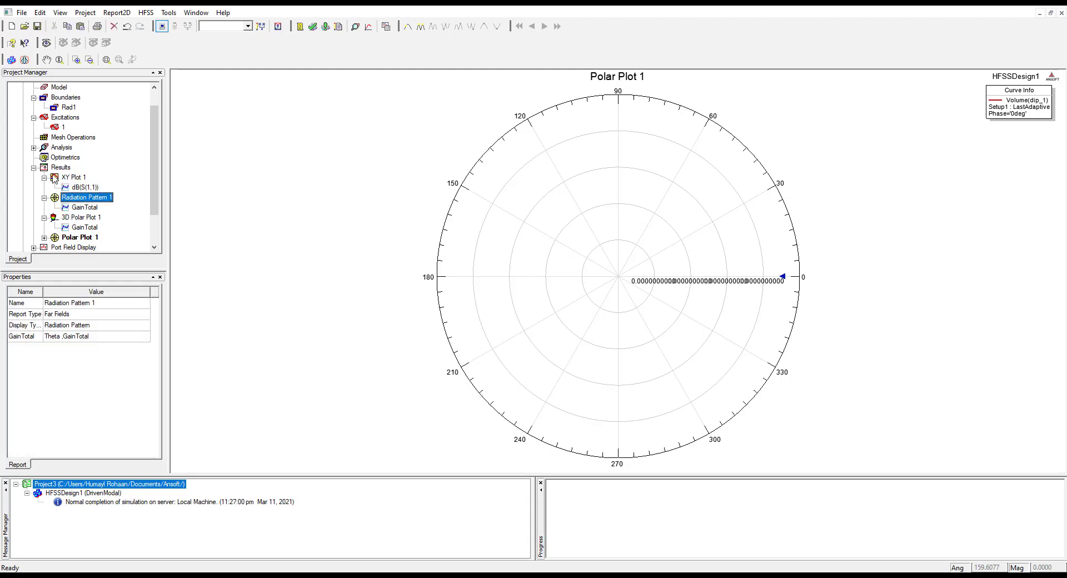
pyautogui.scroll(1, 103, 181)
pyautogui.scroll(1, 103, 181)
pyautogui.click(83, 97)
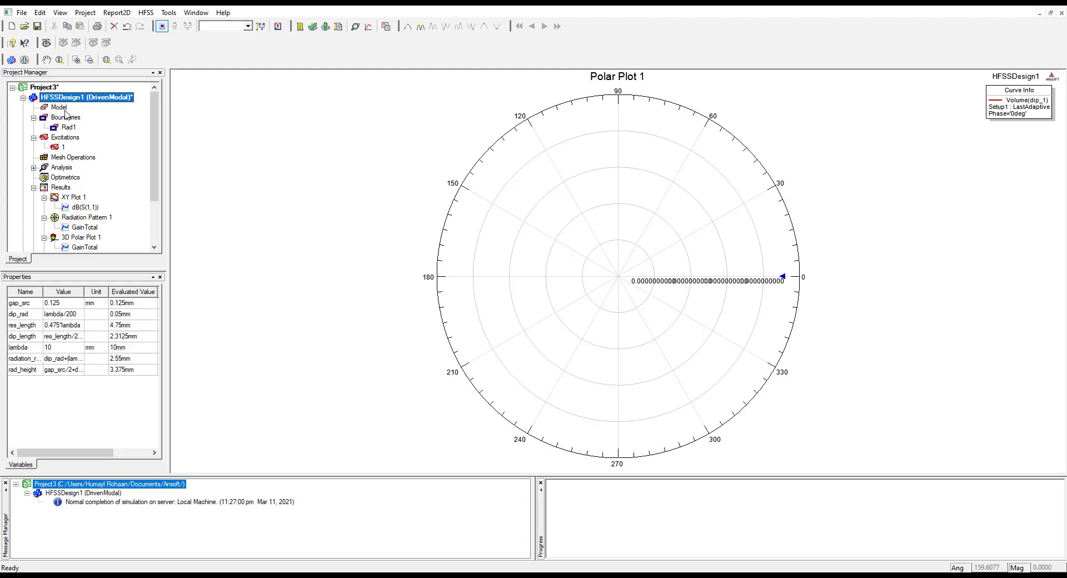
pyautogui.doubleClick(58, 107)
pyautogui.click(616, 380)
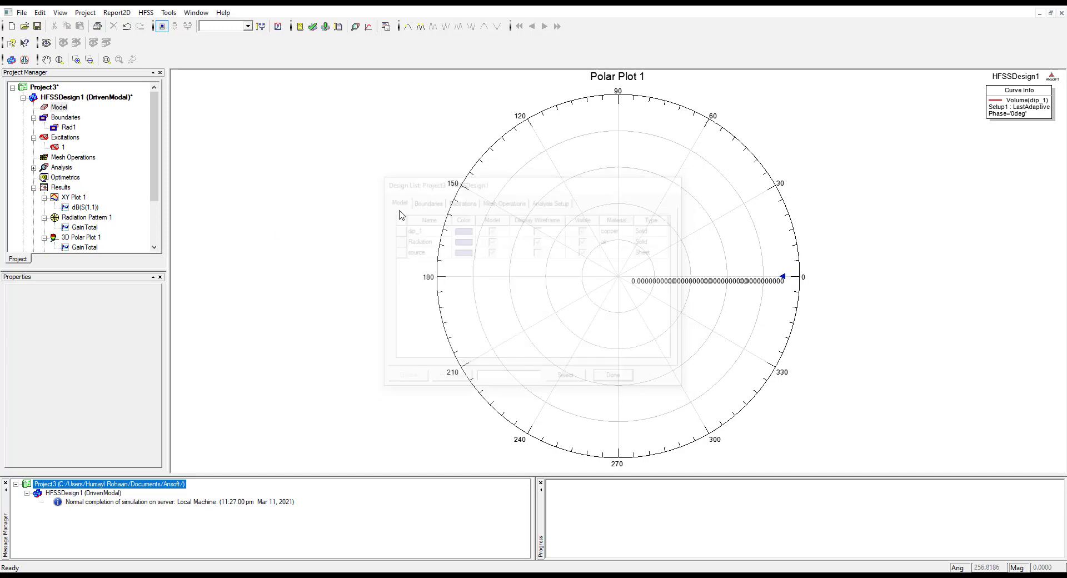
pyautogui.click(111, 98)
pyautogui.doubleClick(113, 101)
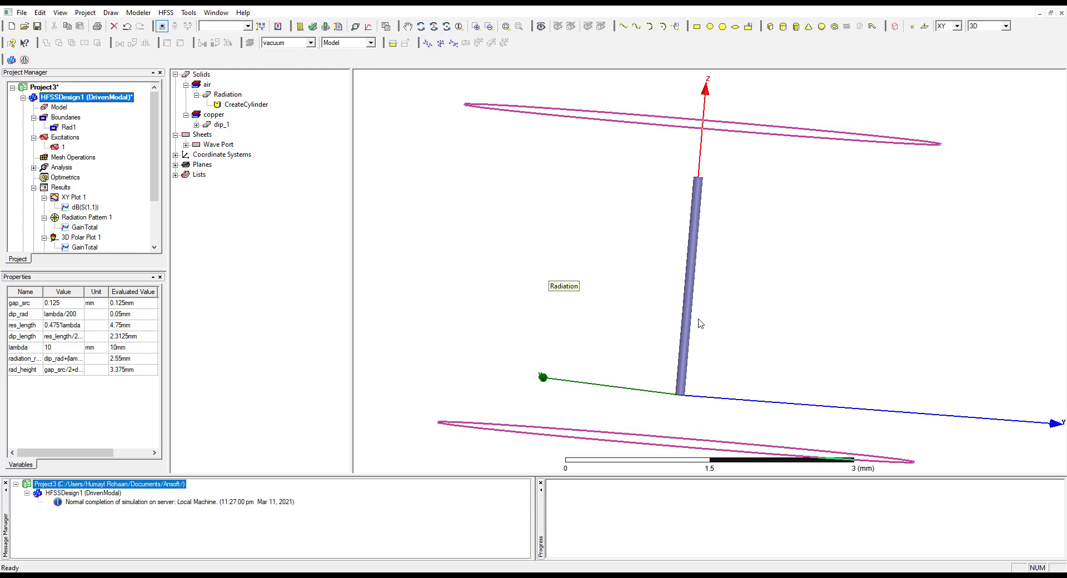
# Examine the single dip_1 arm and the surrounding Radiation cylinder in the 3D model
pyautogui.scroll(-5, 752, 353)
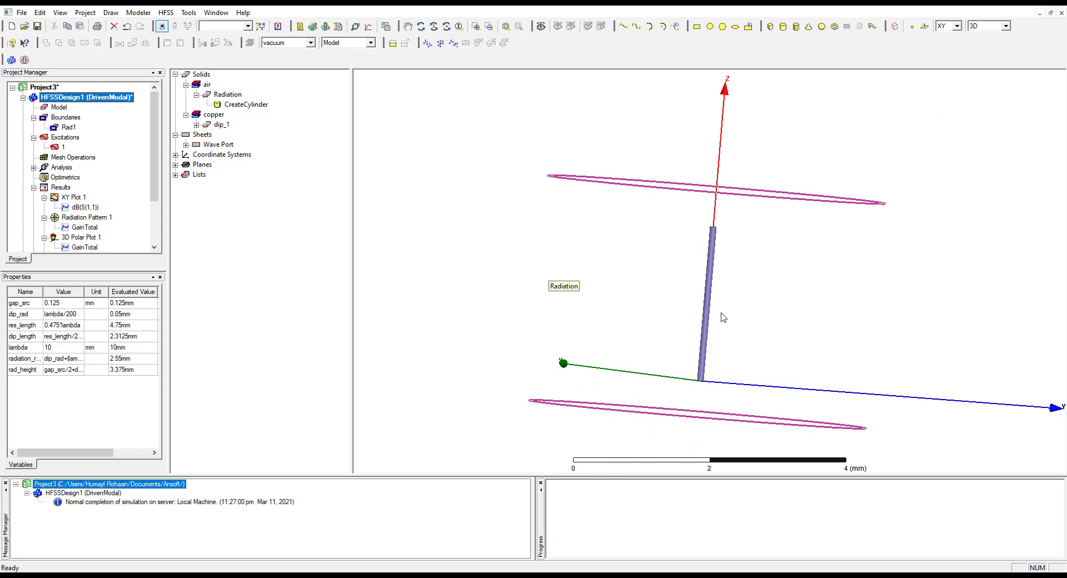
pyautogui.scroll(-2, 735, 322)
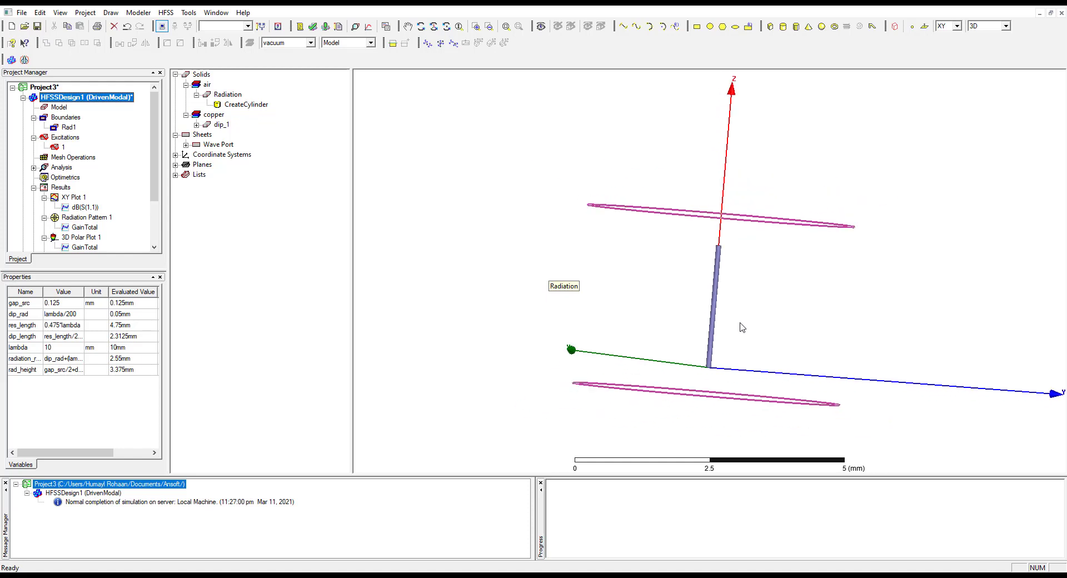
pyautogui.scroll(2, 742, 328)
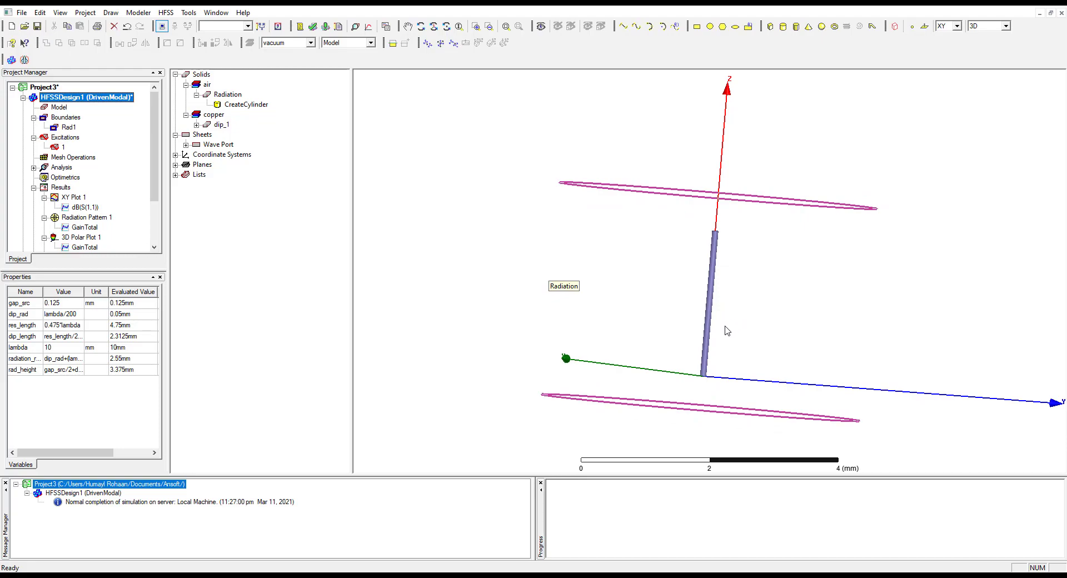
pyautogui.click(662, 312)
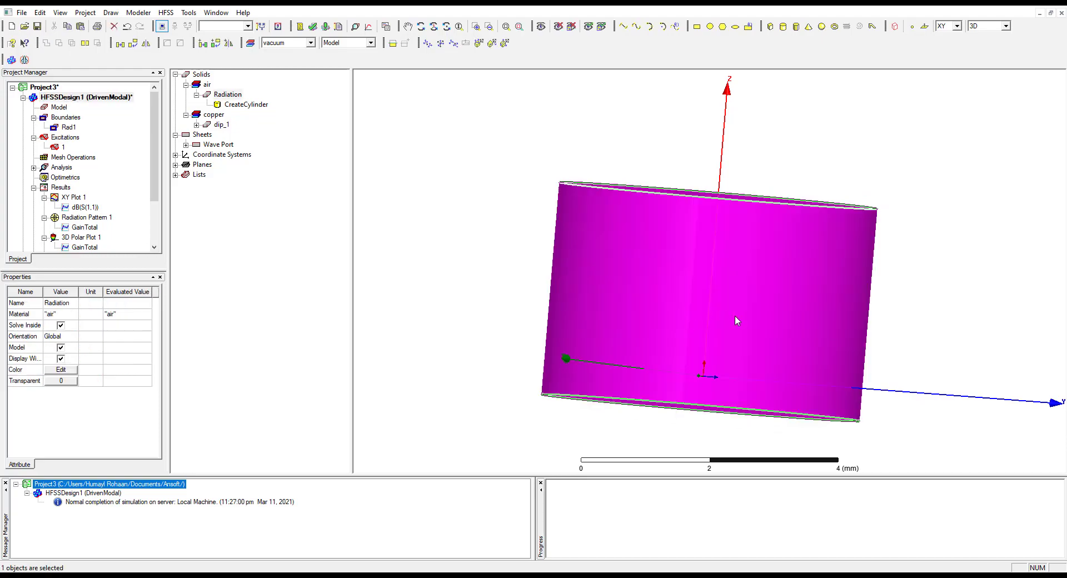
pyautogui.click(889, 329)
pyautogui.keyDown('alt'); pyautogui.moveTo(845, 321); pyautogui.dragTo(835, 434); pyautogui.keyUp('alt')
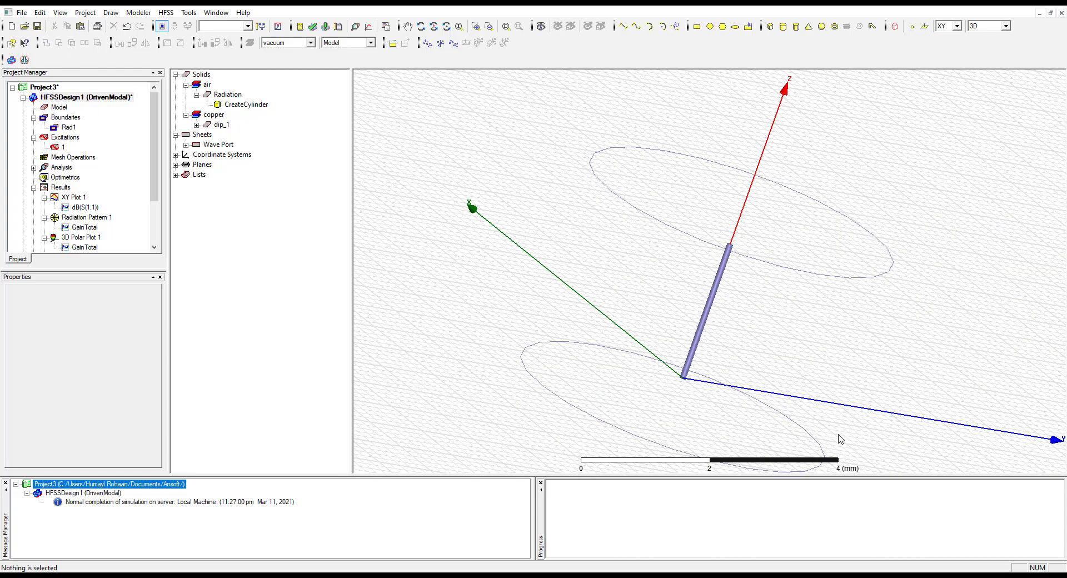